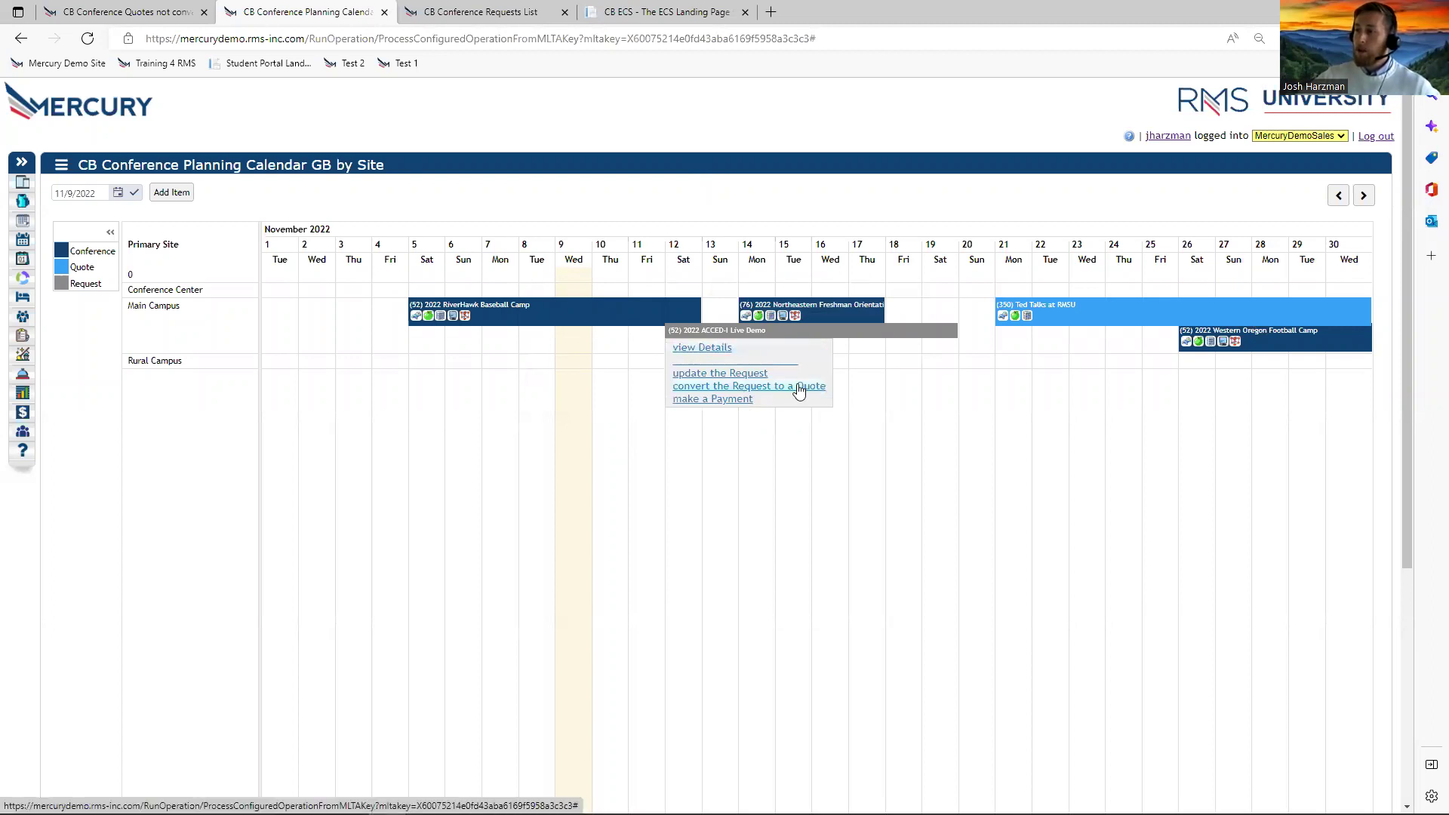
Start converting the 2022 ACCED-I Live Demo request in the planning calendar to a quote and reposition the quote form.
click(798, 388)
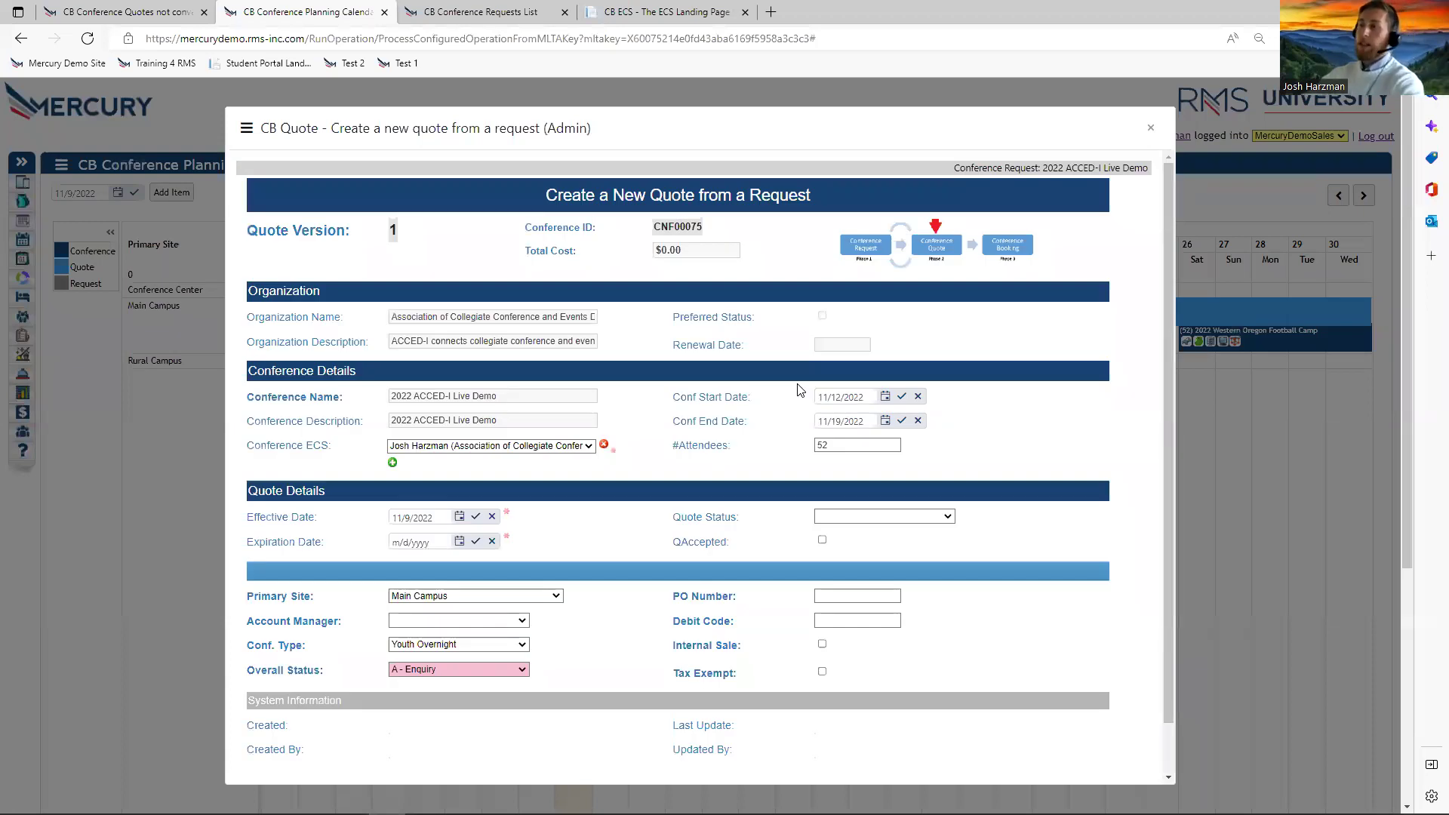
scroll(710, 356, down, 2)
scroll(660, 357, up, 2)
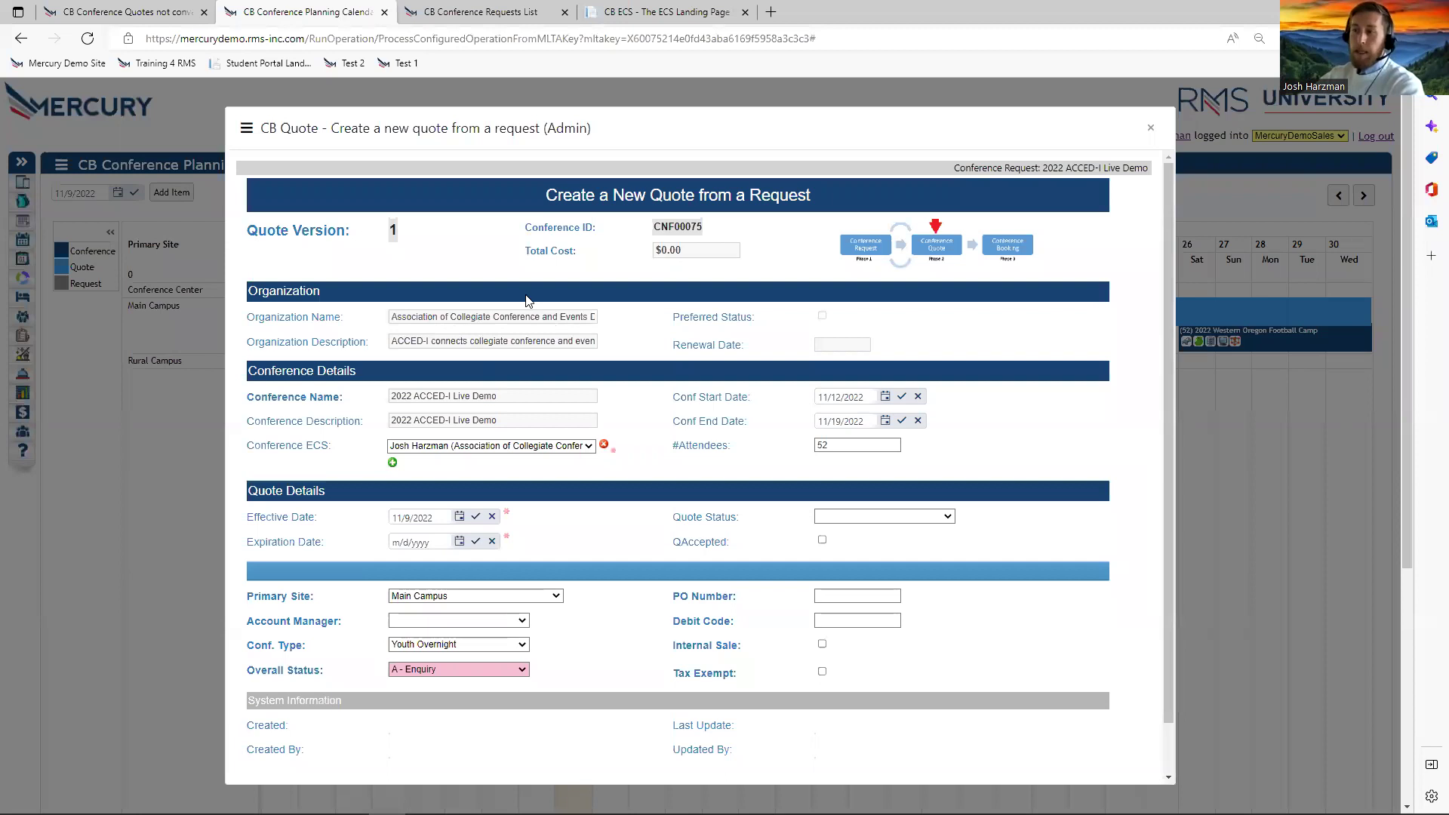
drag(653, 143, 637, 83)
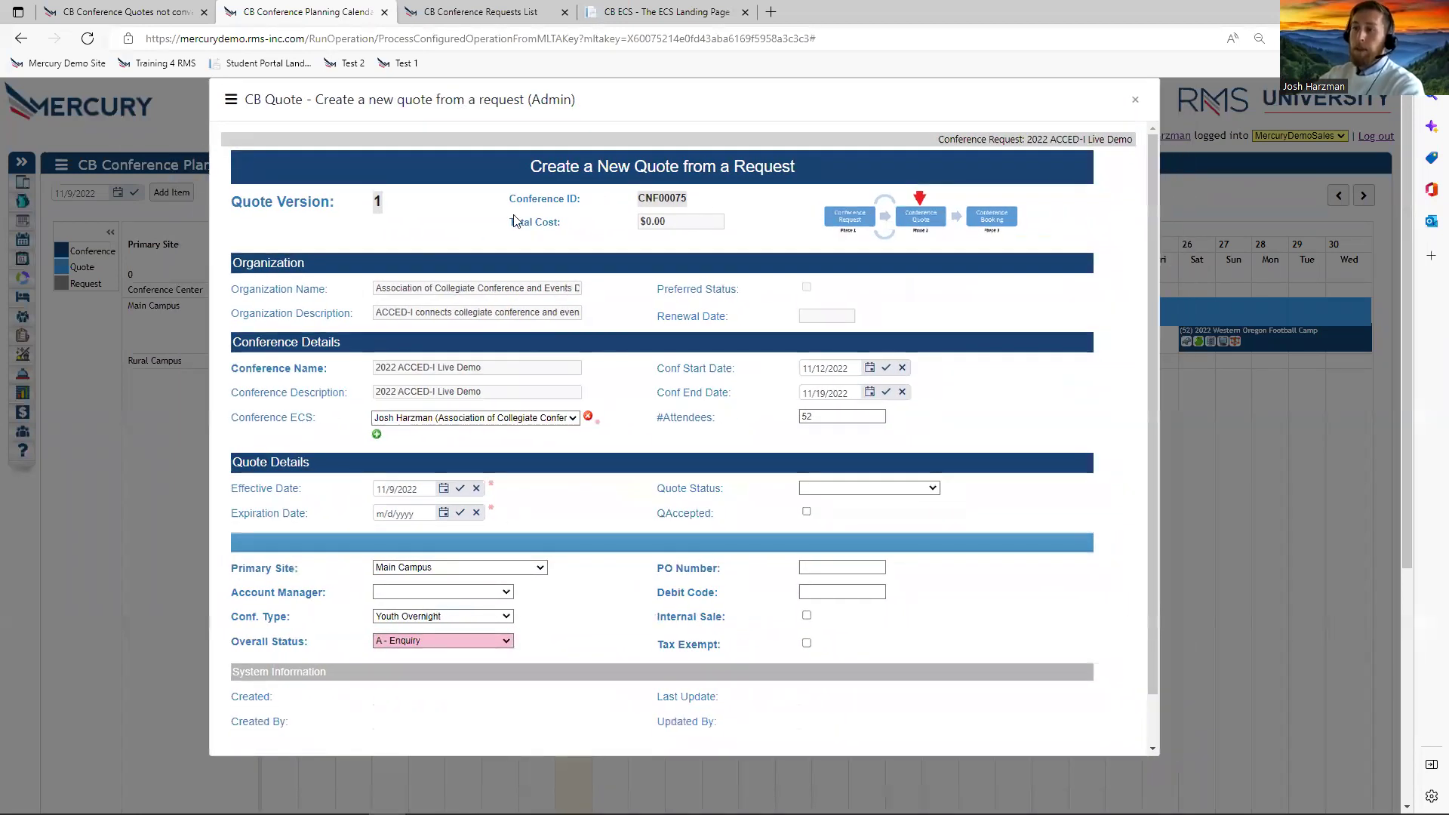
drag(535, 104, 620, 114)
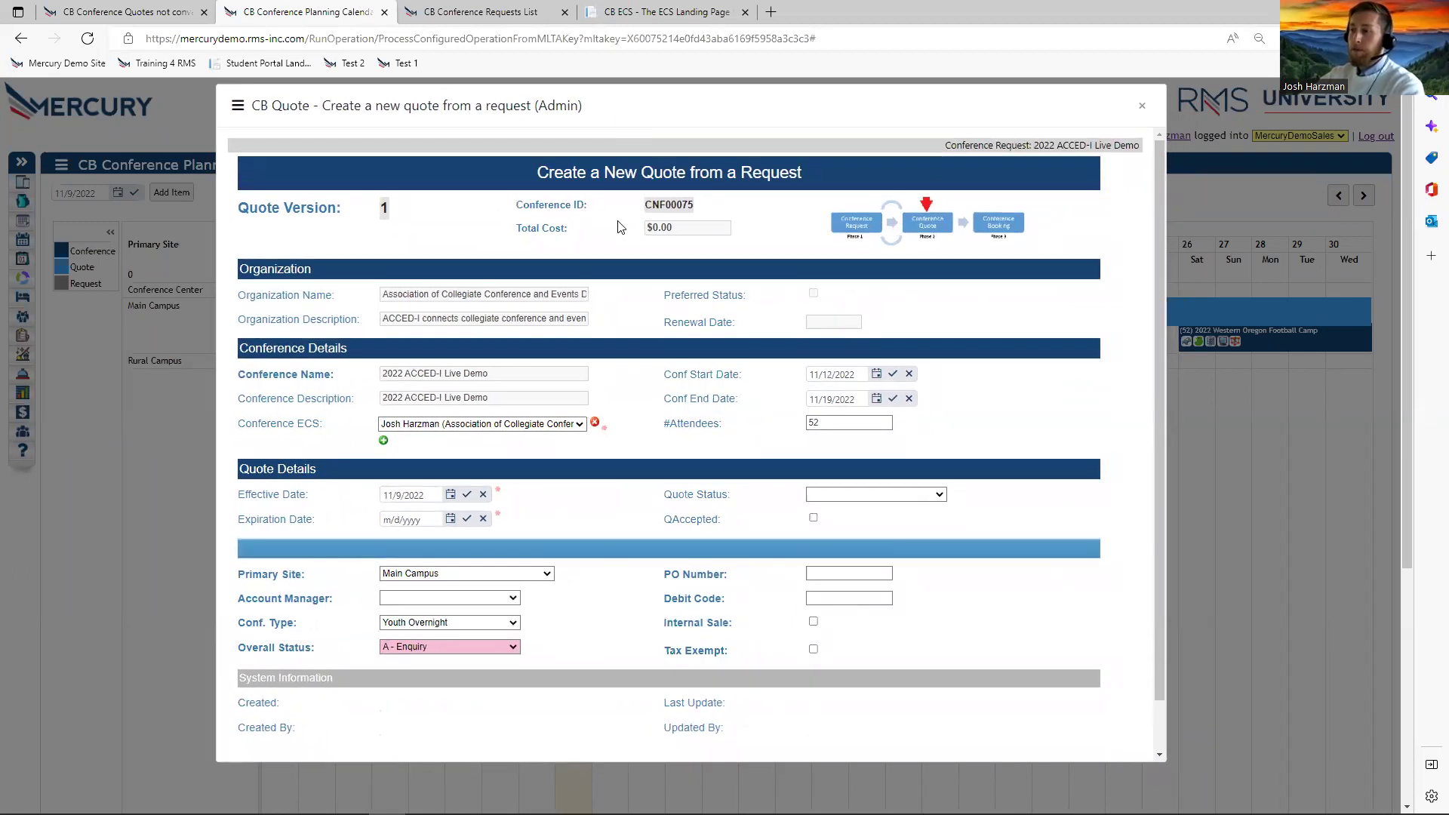
Set the quote's expiration date to 11/11/2022, assign an account manager, and continue to comments and file attachments.
scroll(617, 223, down, 1)
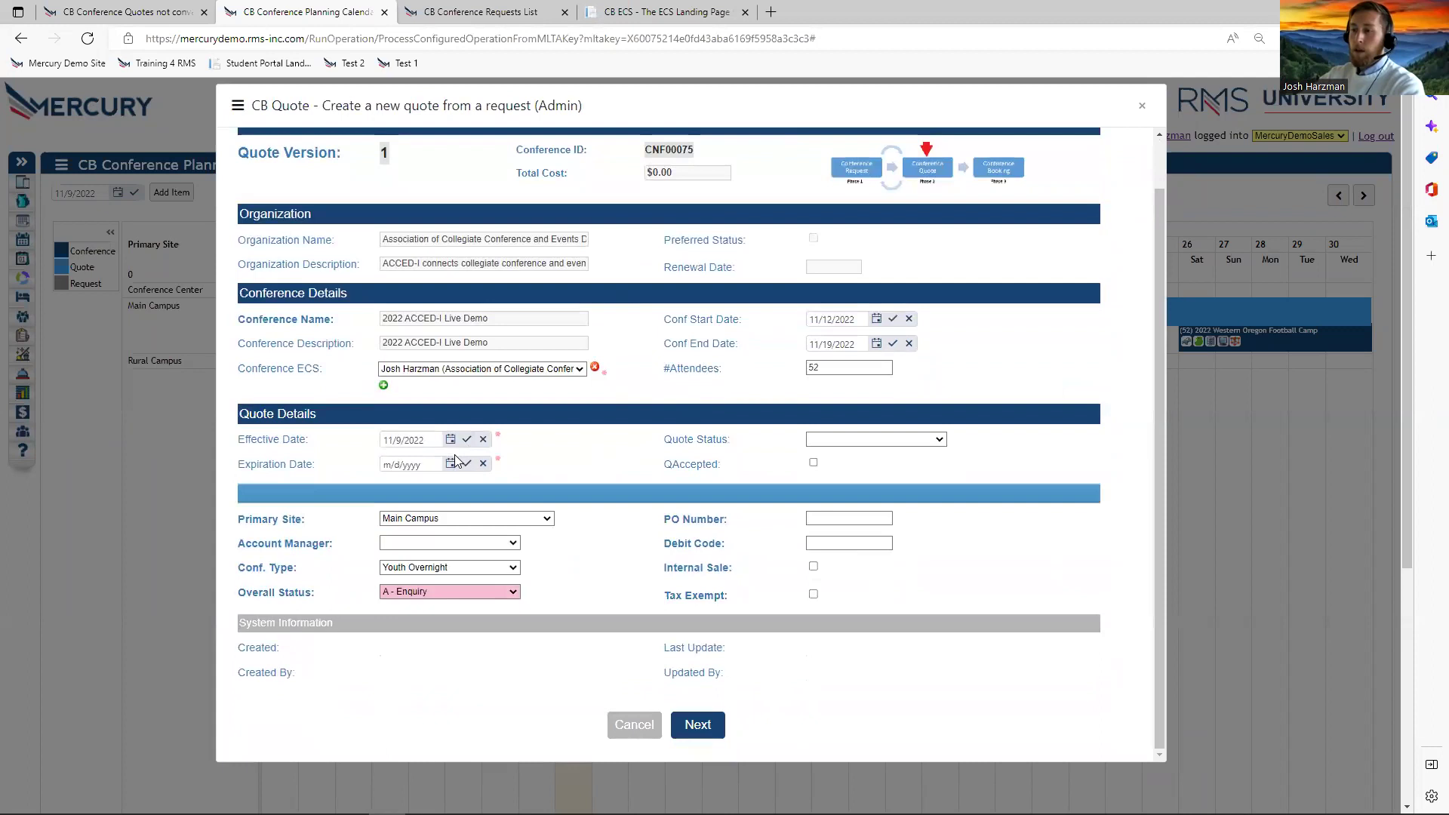
click(452, 462)
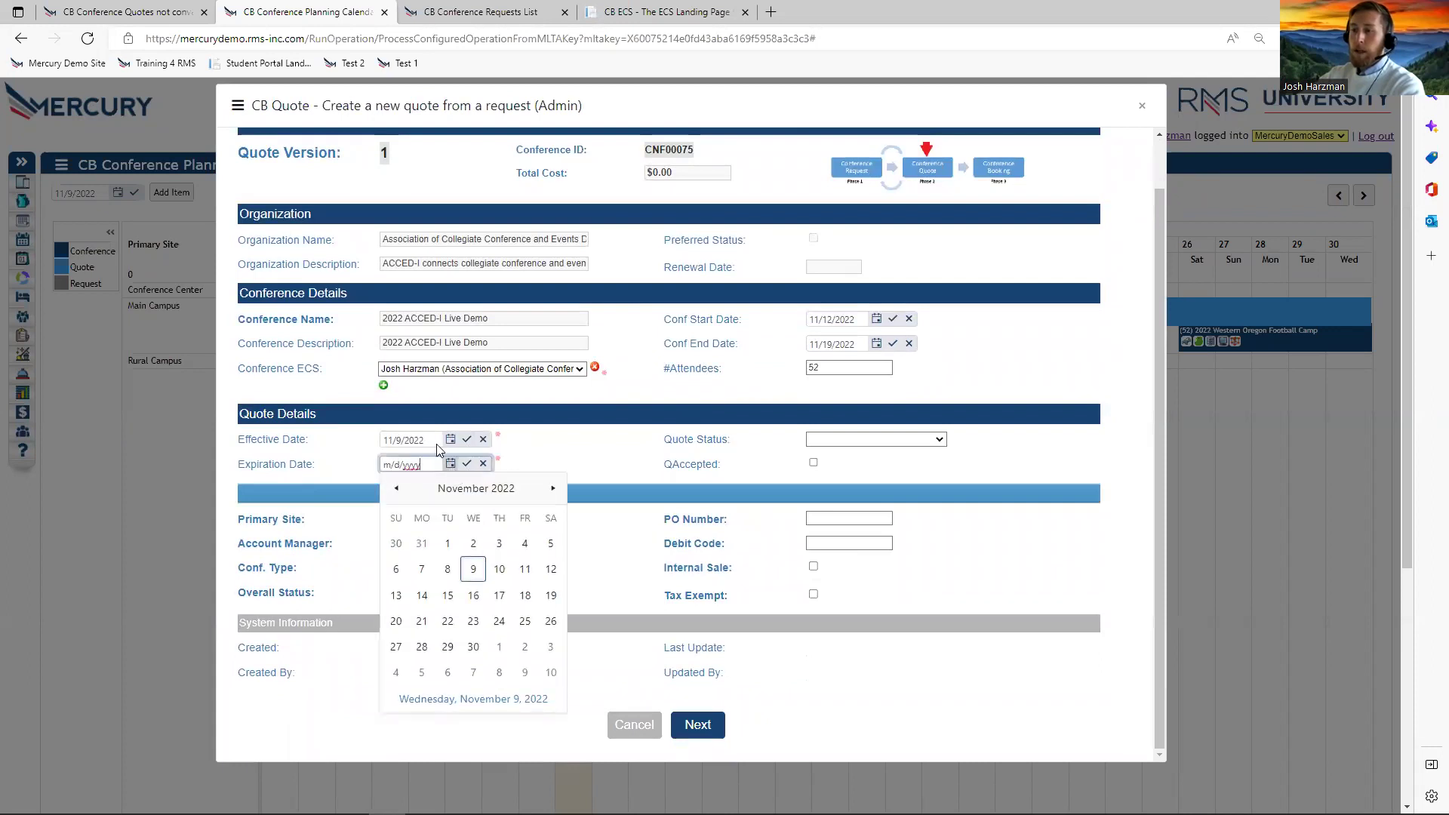
click(525, 571)
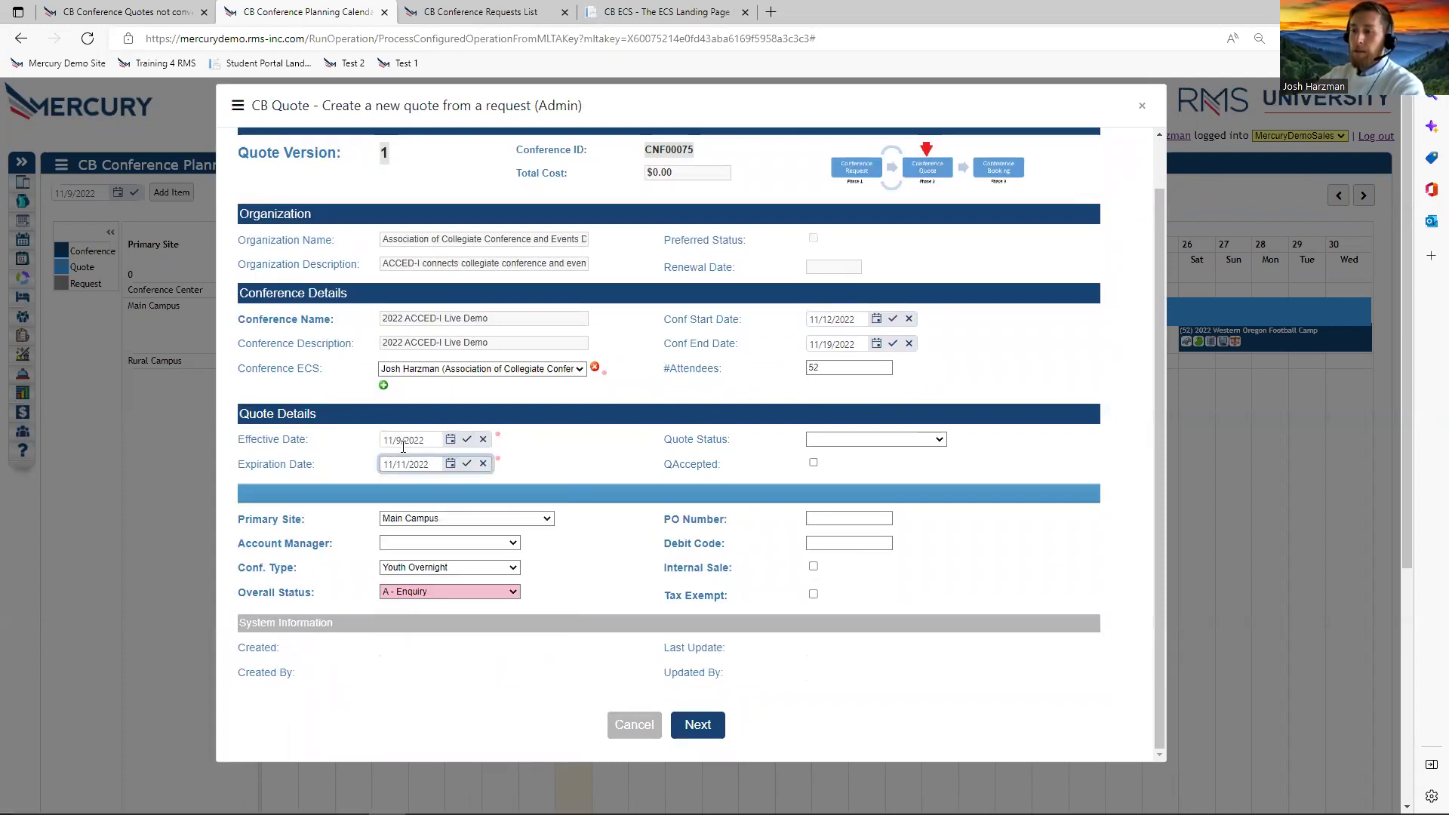
click(480, 543)
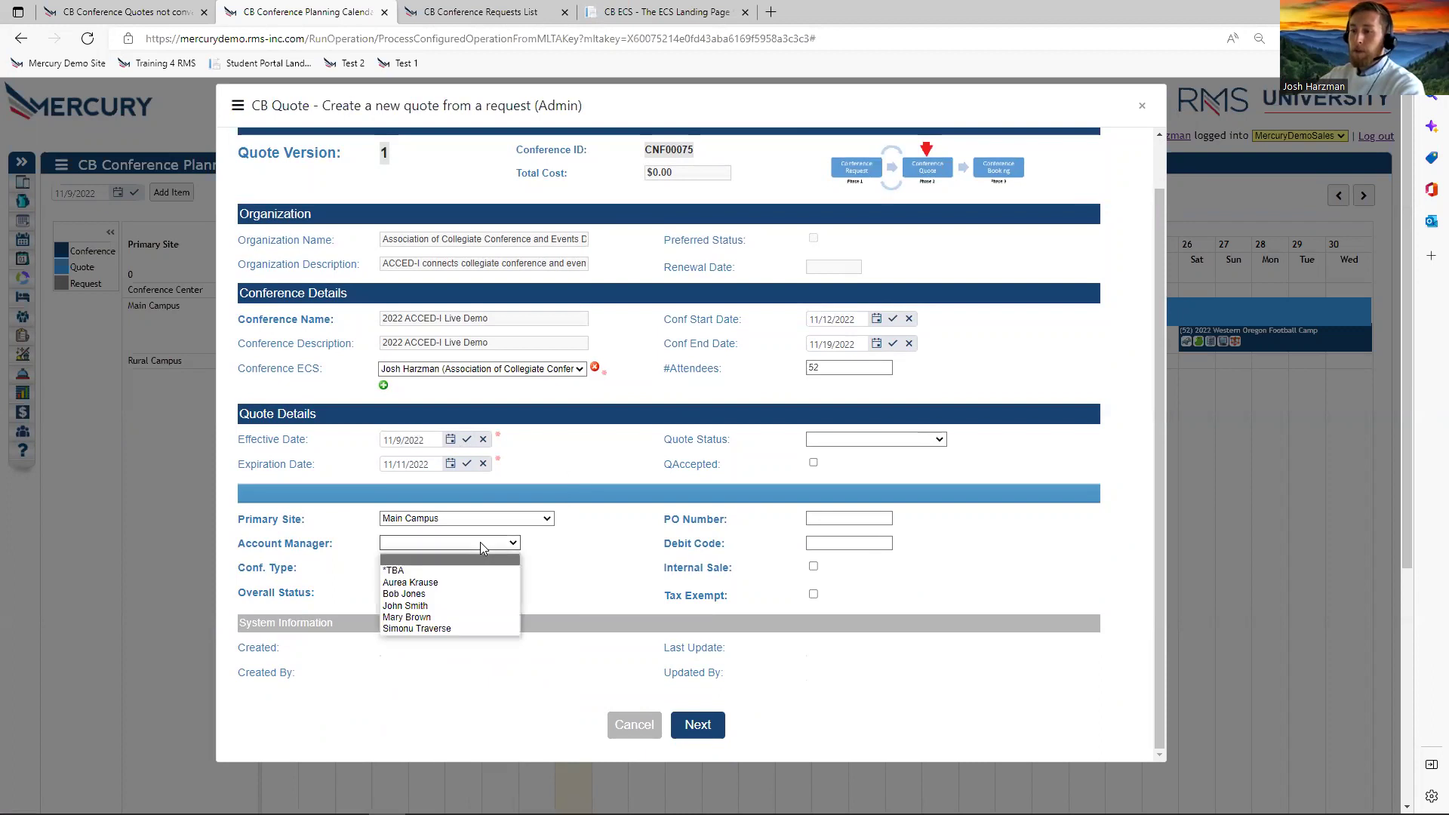
click(477, 595)
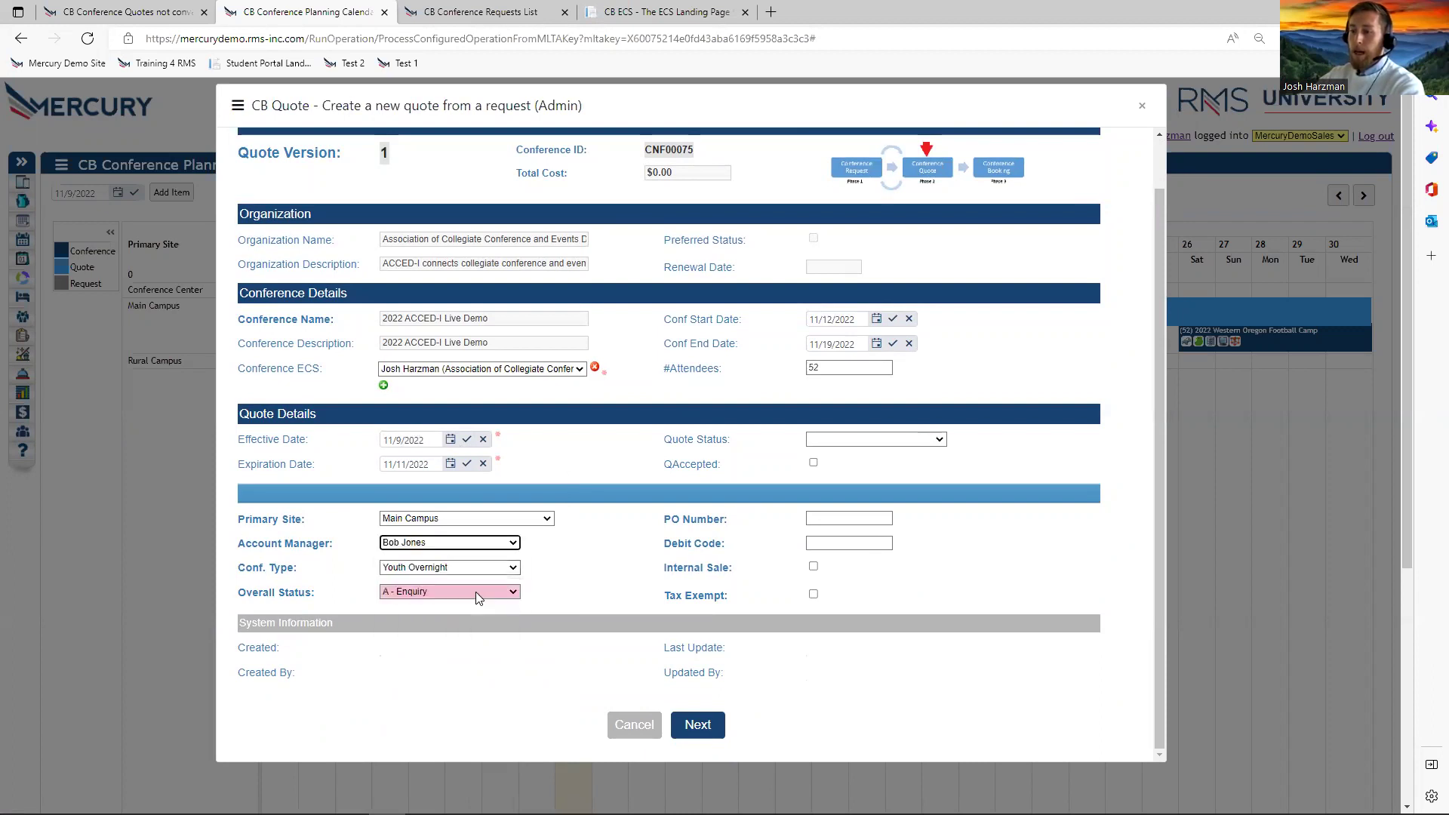
click(719, 727)
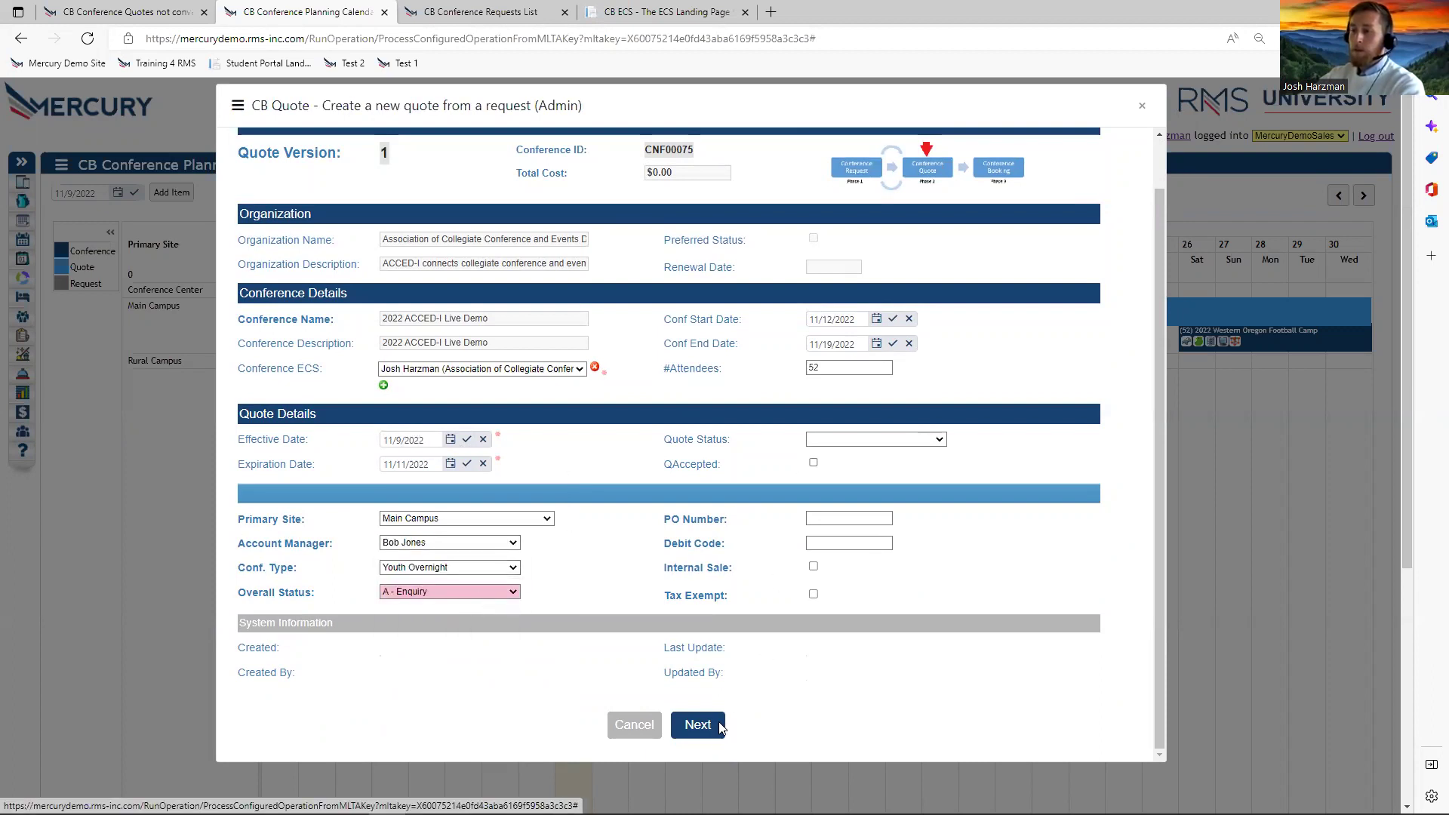
Add the private quote comment "These kids are rowdy!" and continue to the accommodation requirements.
click(682, 365)
text(These kids )
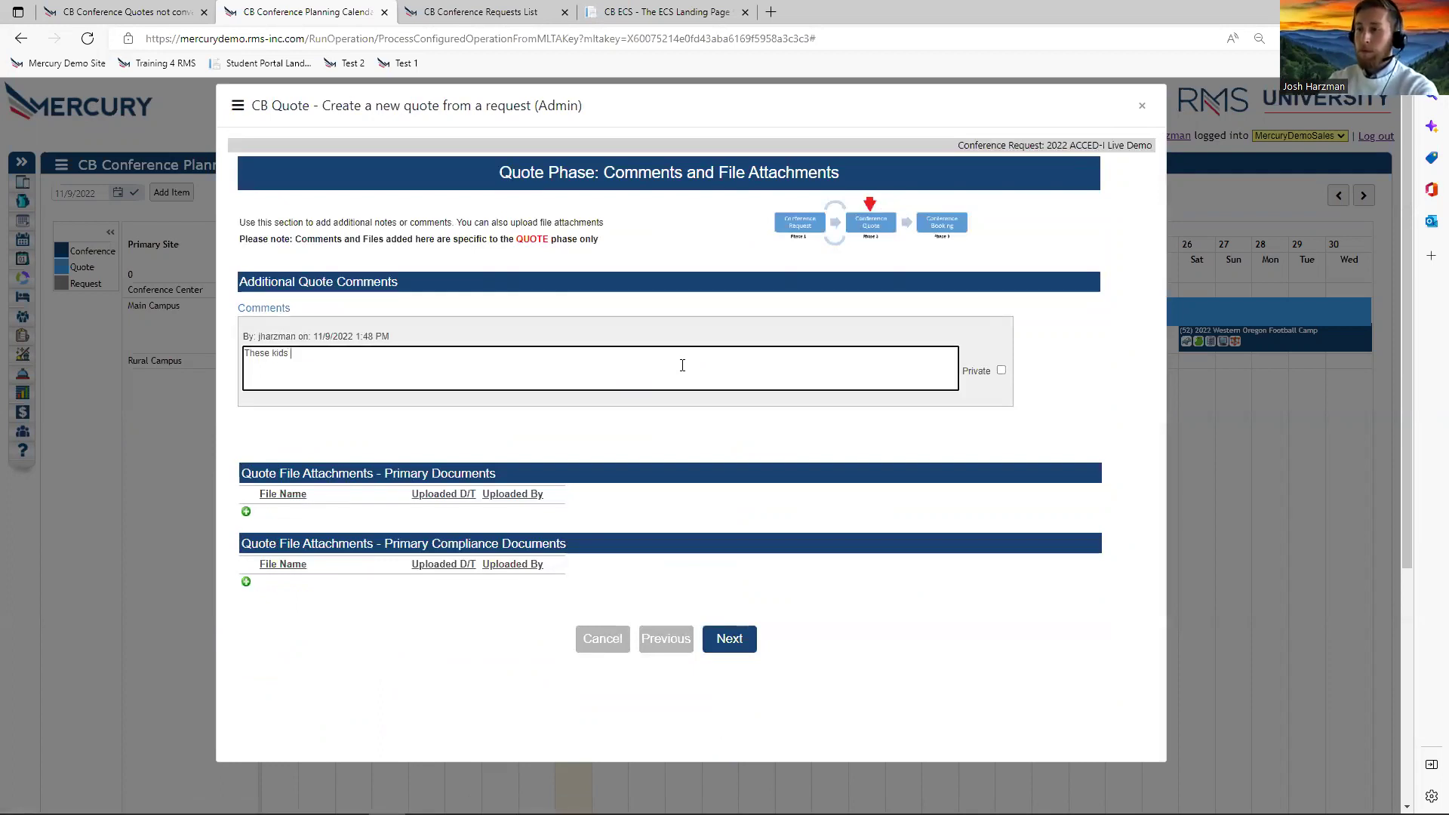
text(are rowdy!)
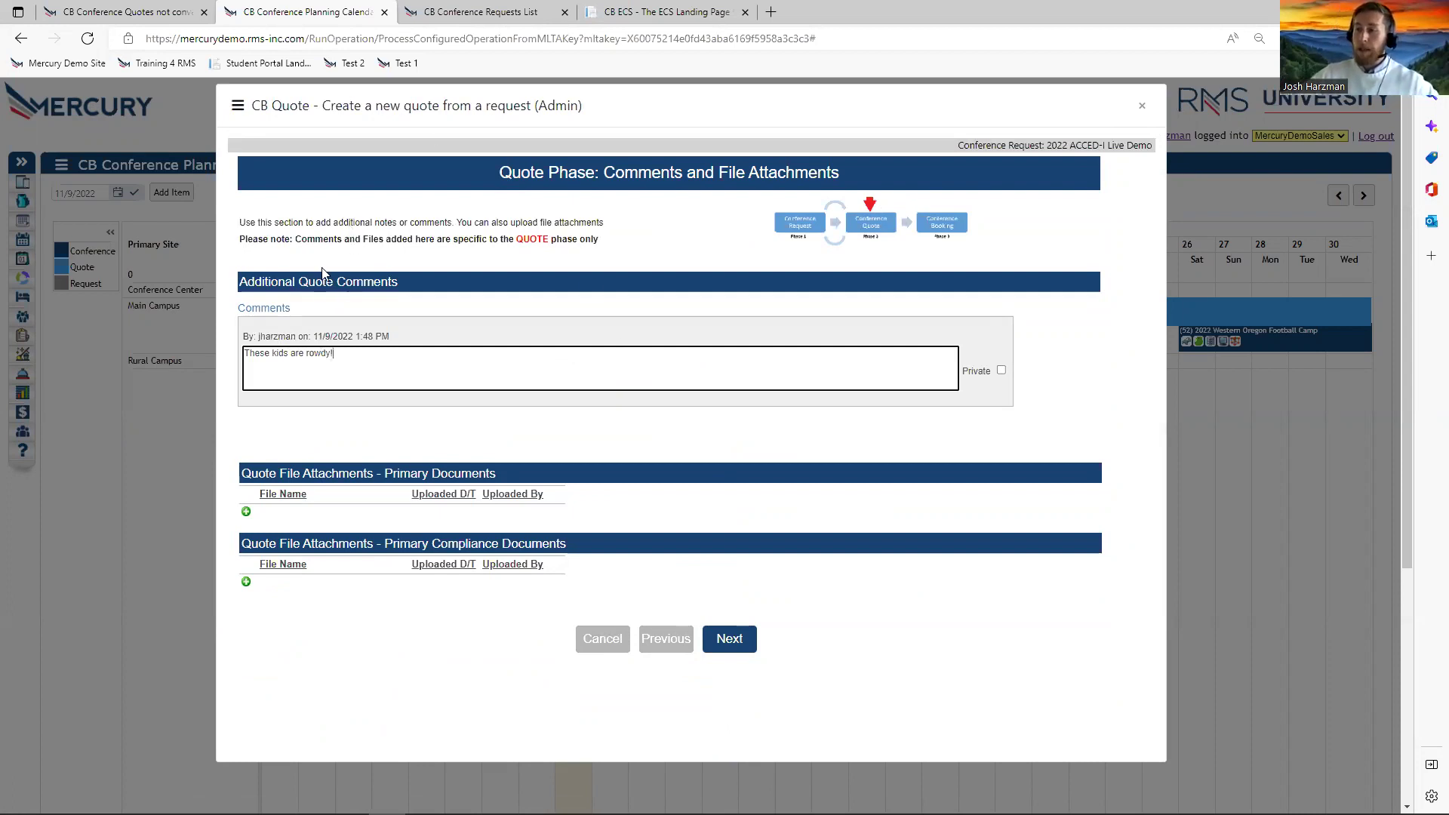
click(1001, 374)
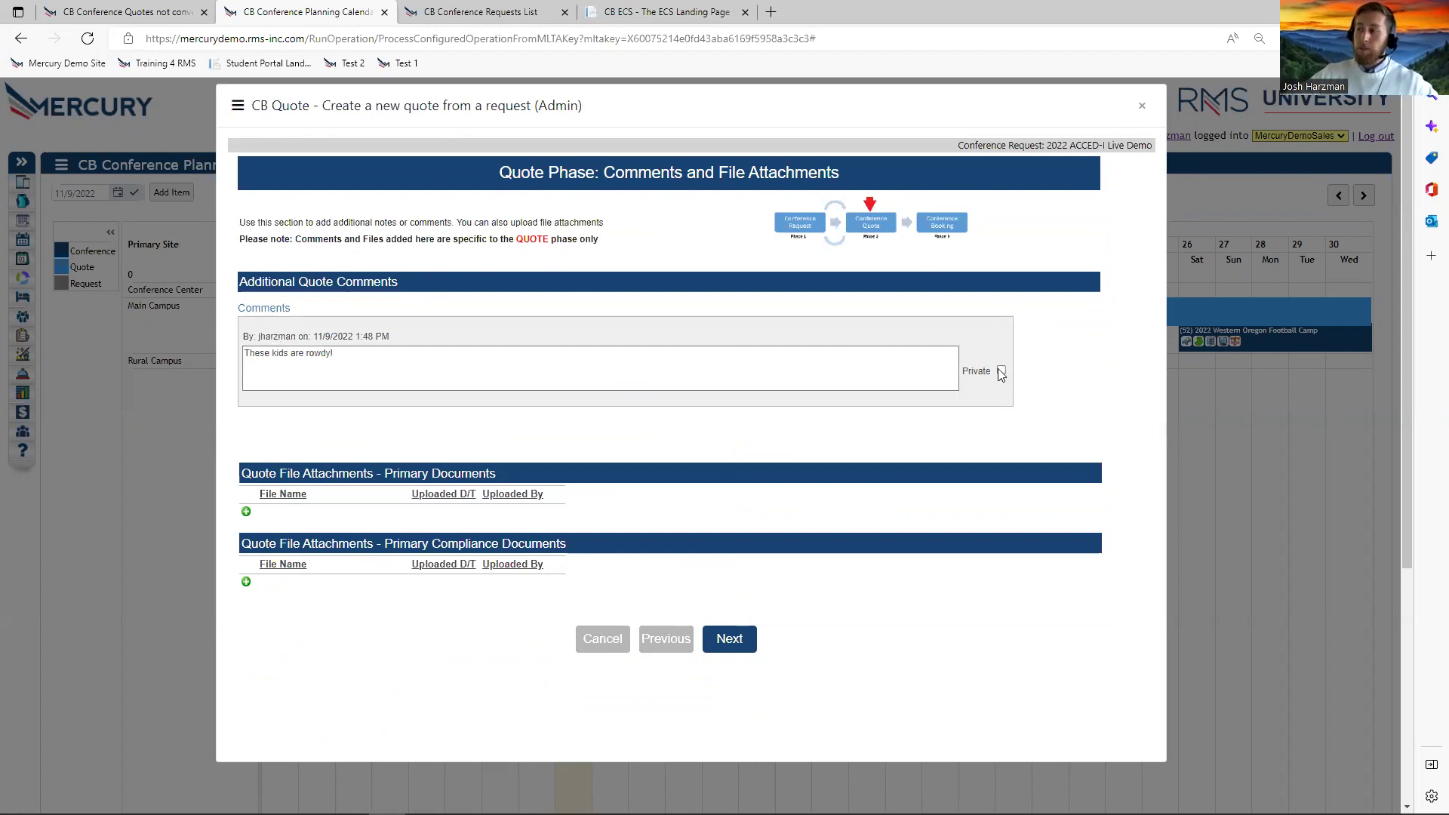
click(293, 349)
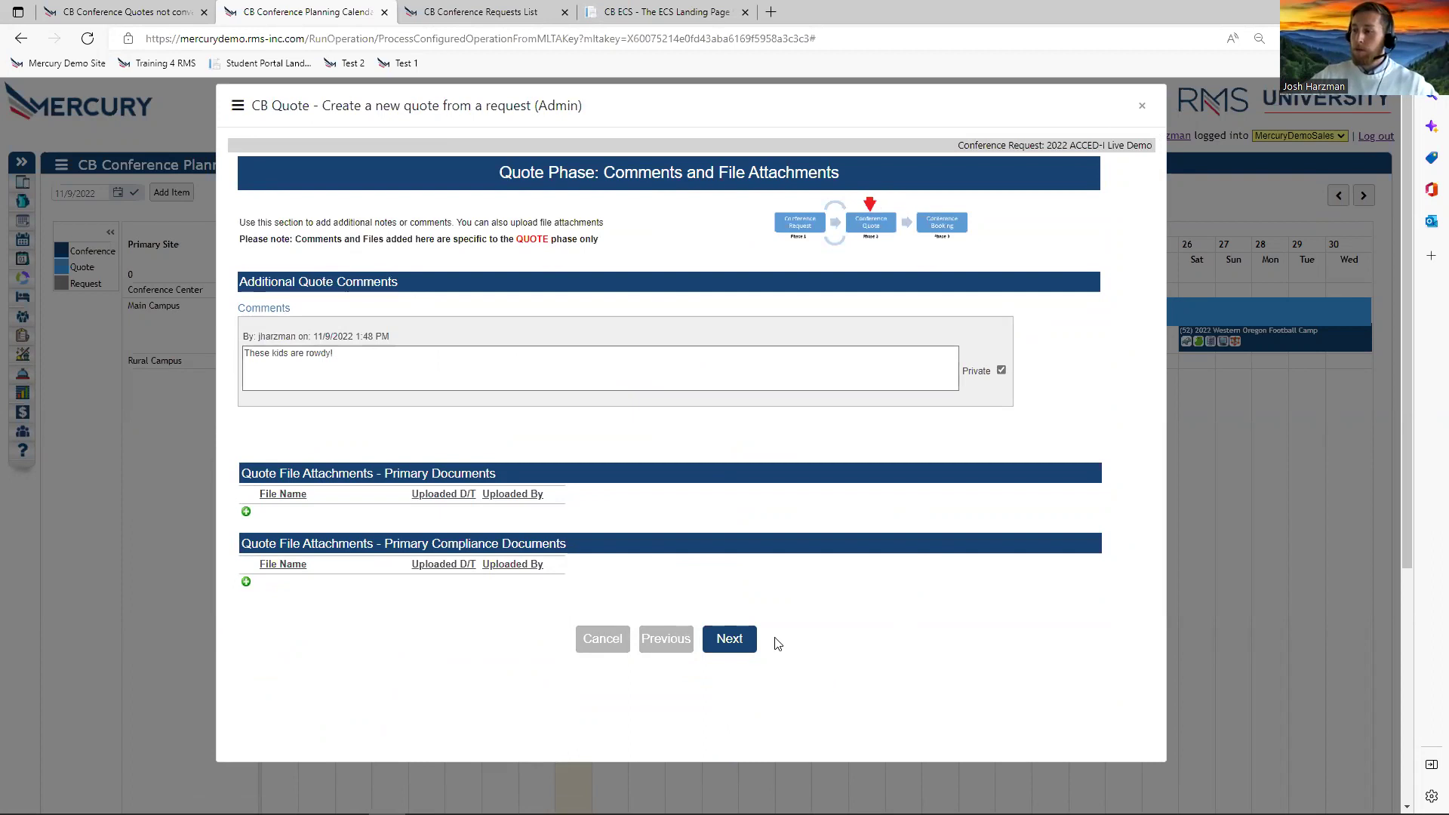
click(738, 641)
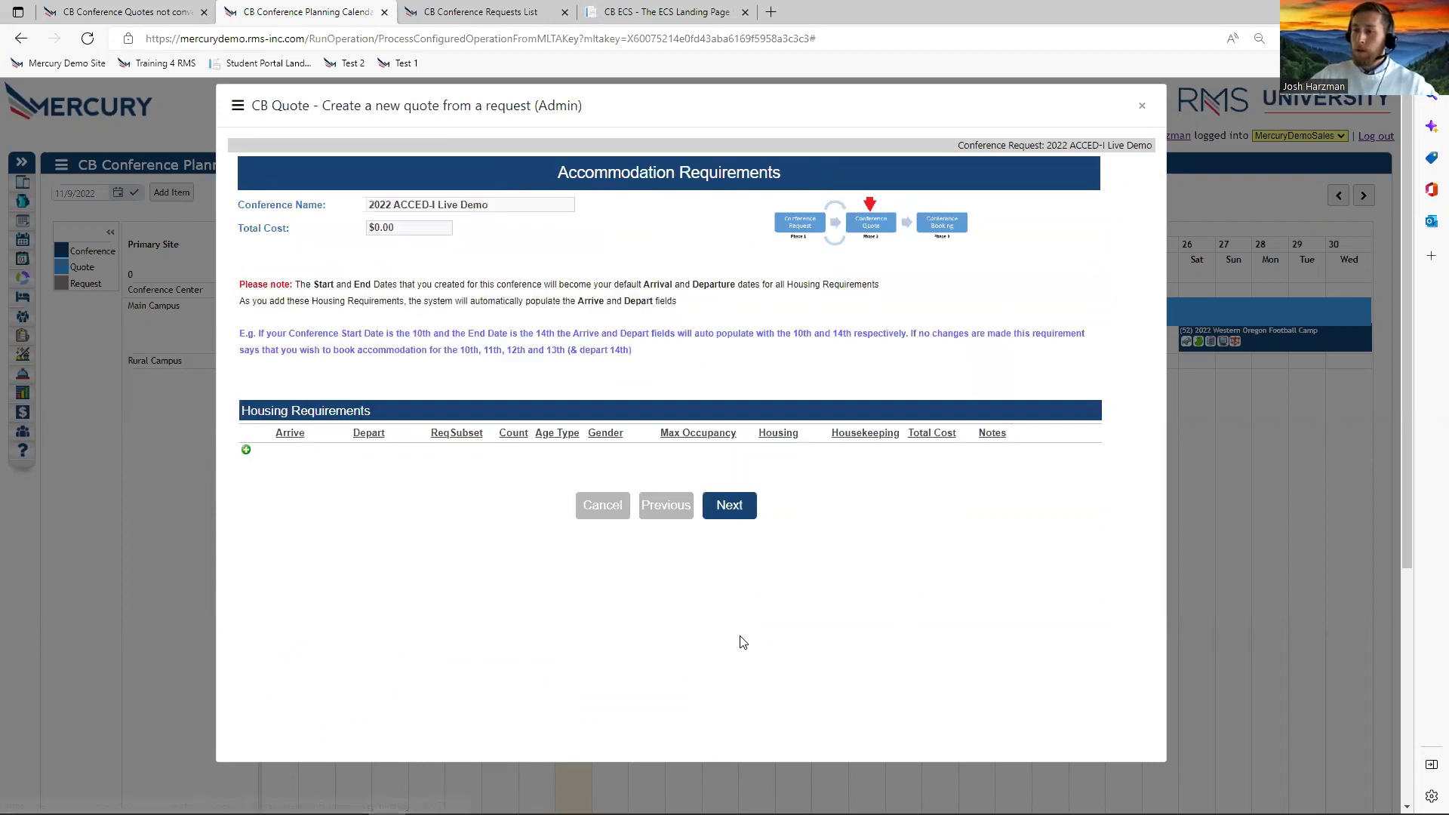
Add a housing requirement with a count of 2 and gender Male.
click(246, 449)
scroll(494, 379, down, 1)
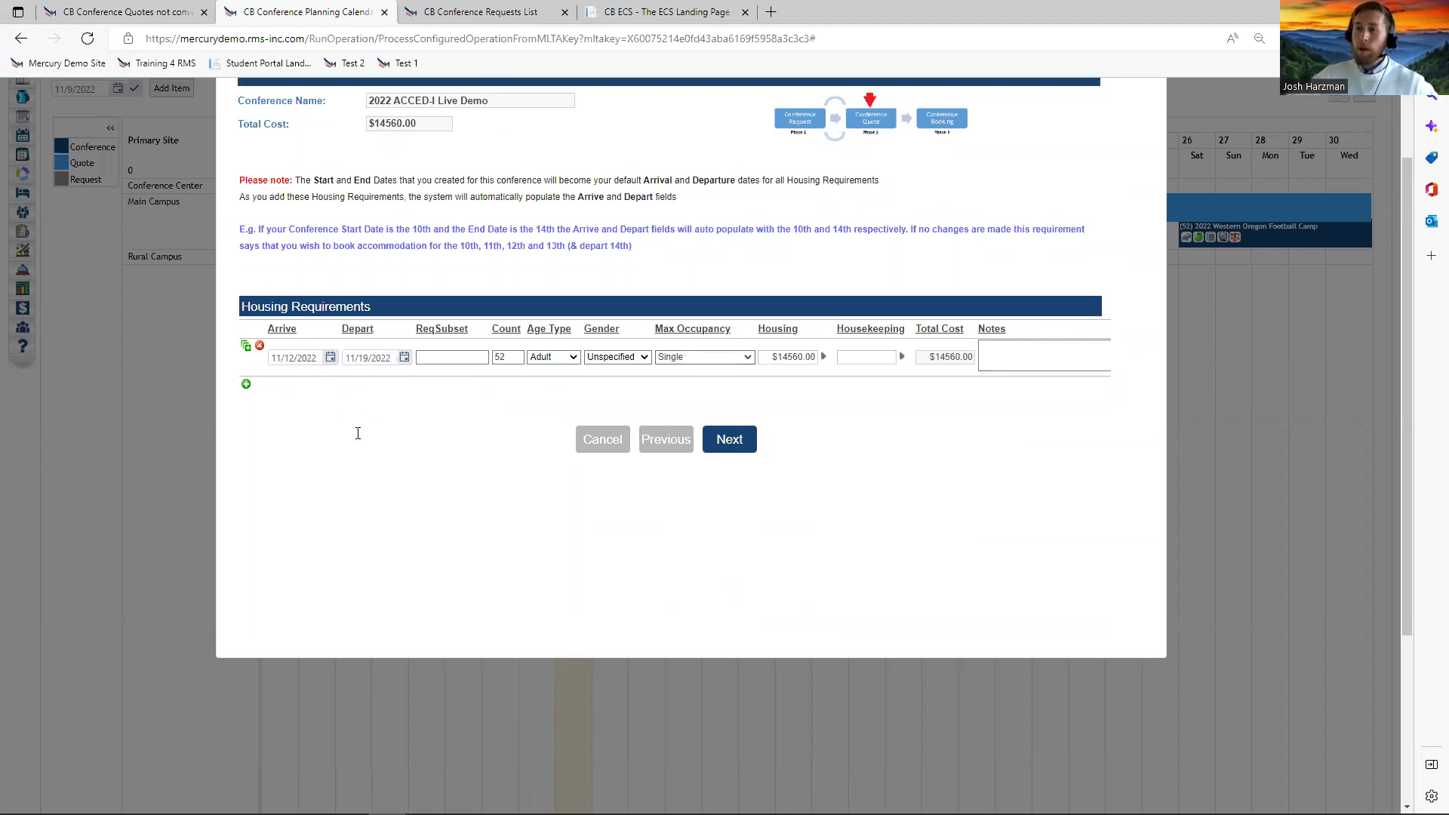
scroll(355, 430, up, 2)
scroll(349, 415, down, 2)
click(508, 351)
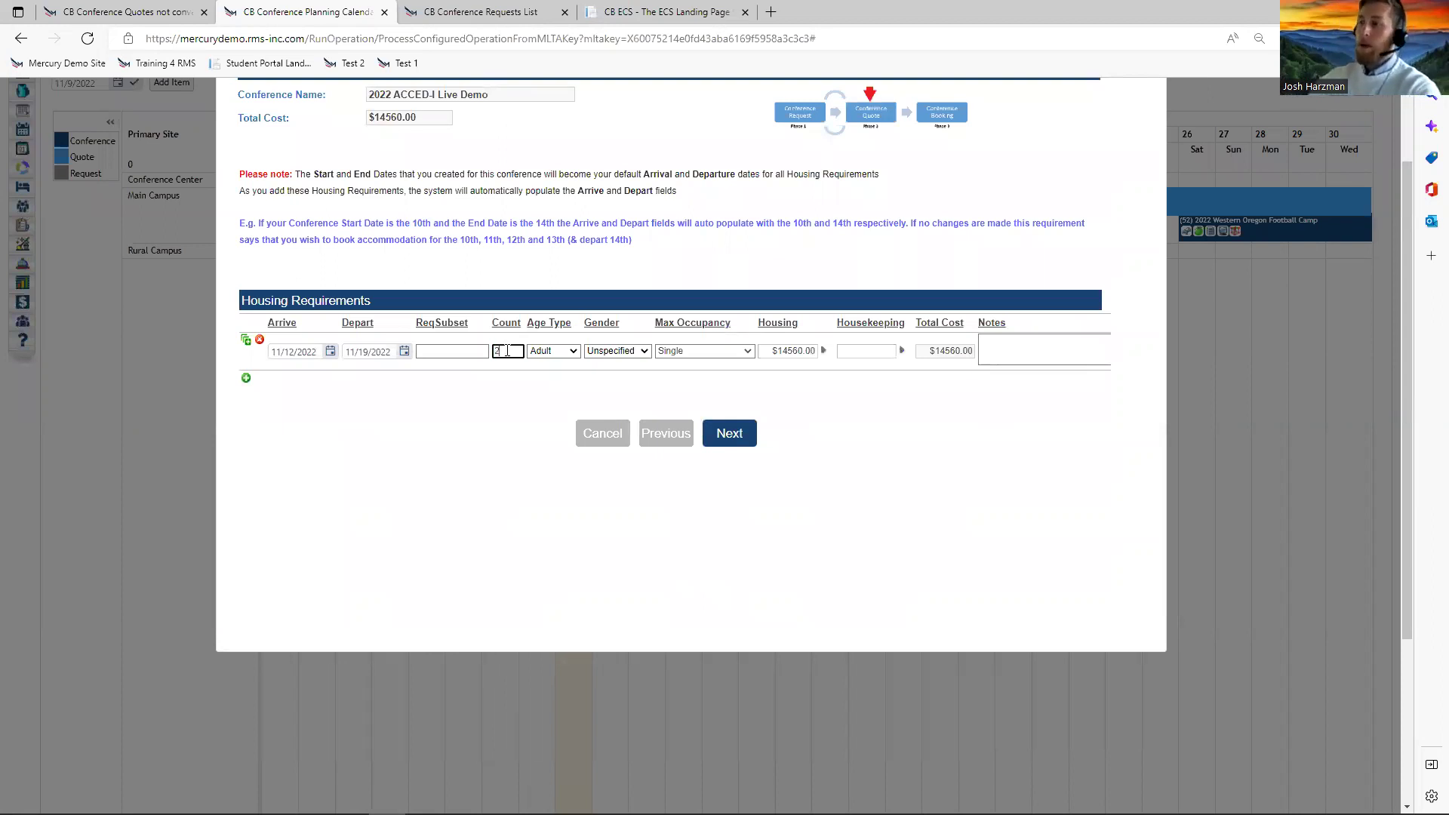
click(618, 352)
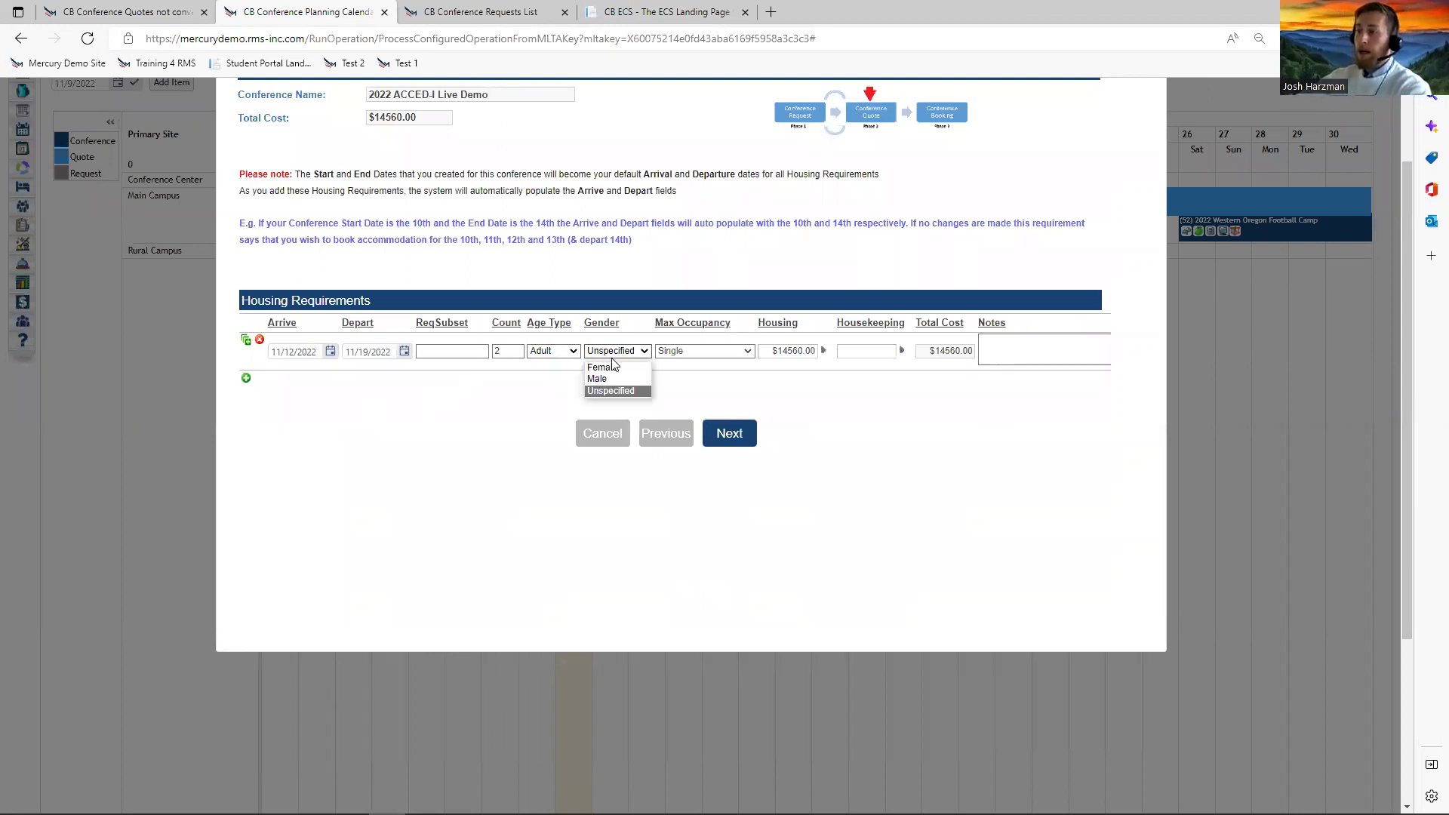
click(628, 379)
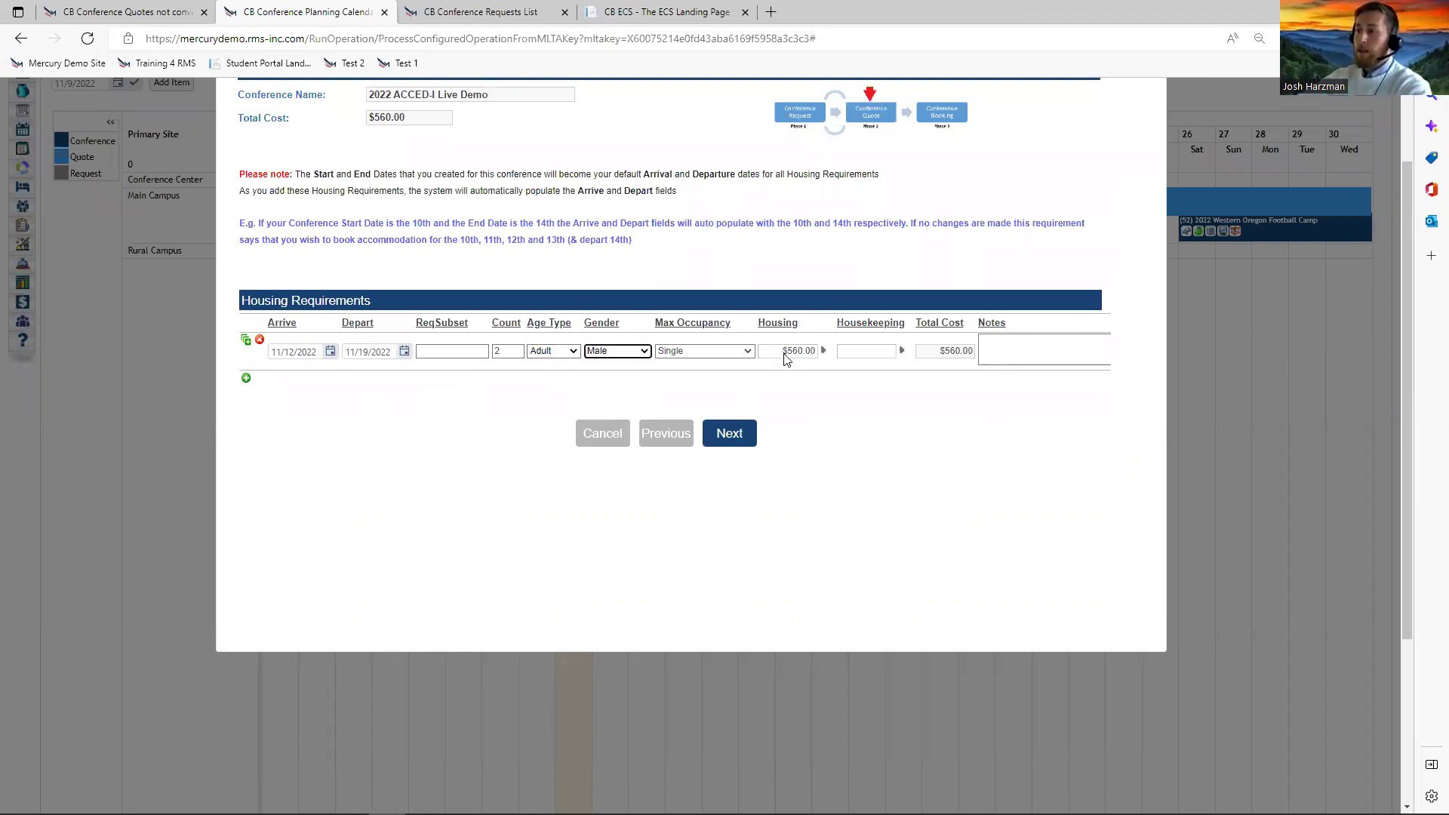
Add Arrival Service and Daily Linen housekeeping to the male housing requirement, using the Conference Daily Linen rate for the linen.
click(902, 352)
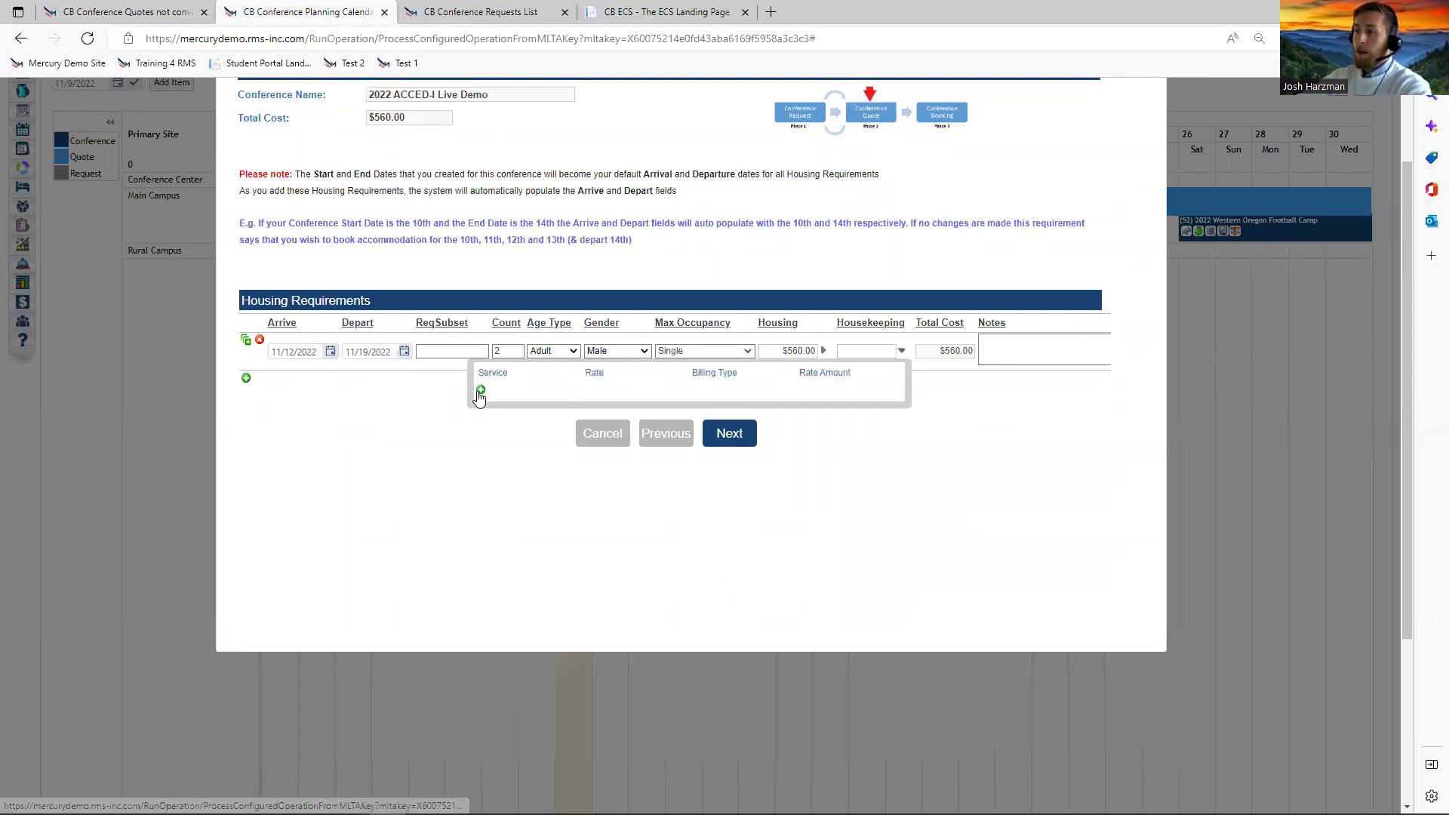
click(571, 393)
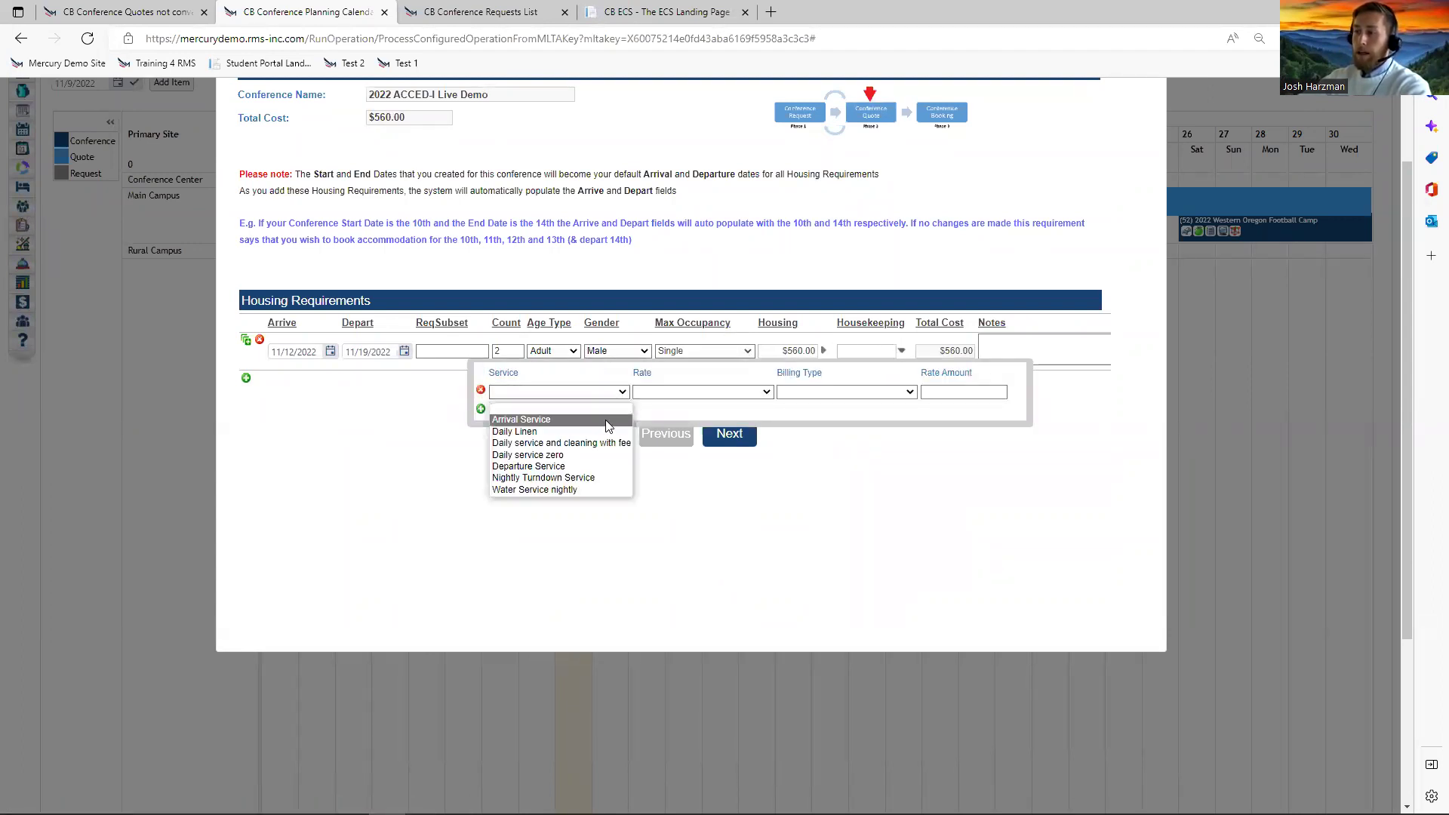
click(501, 410)
click(481, 409)
click(541, 412)
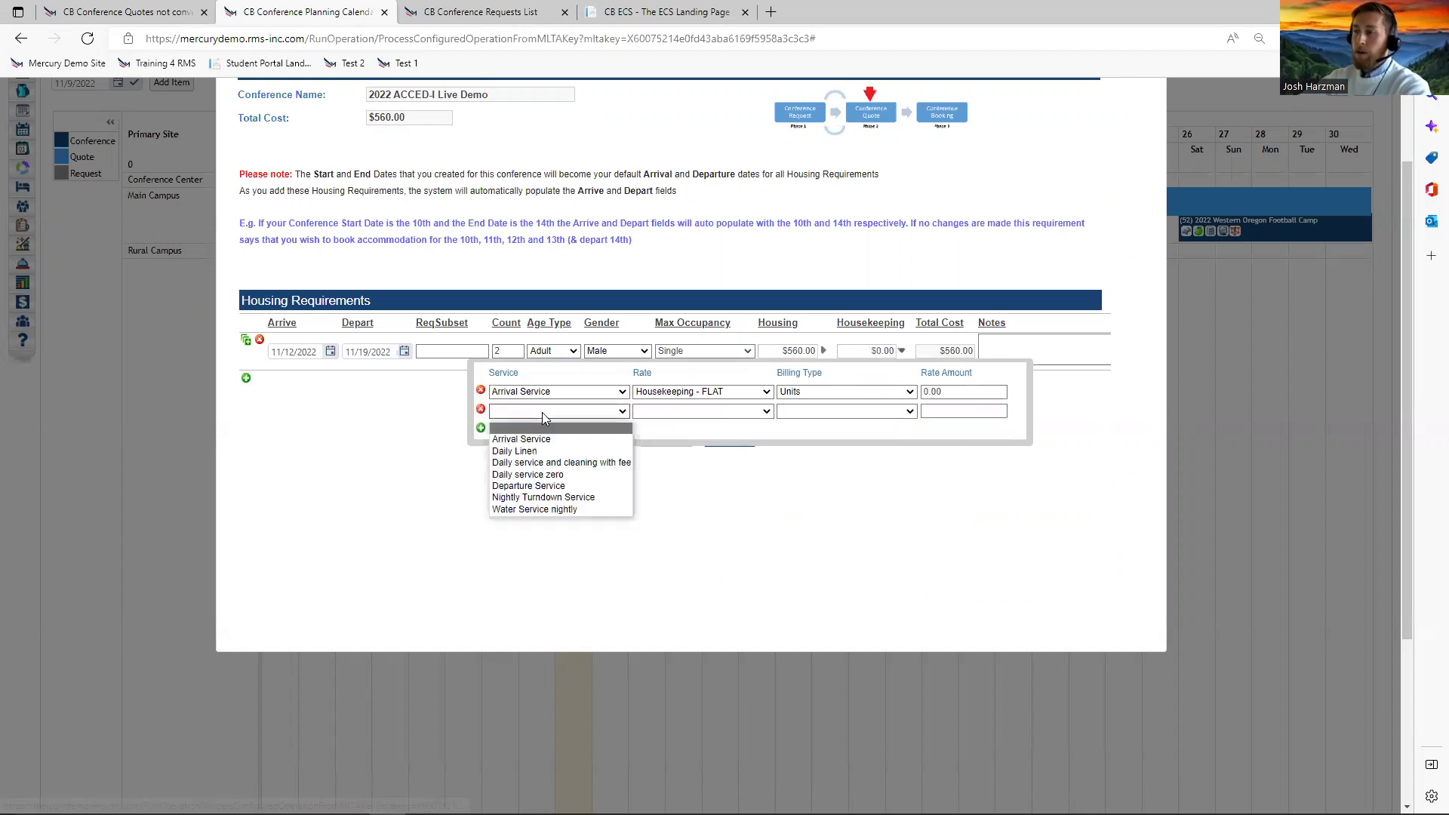
click(551, 450)
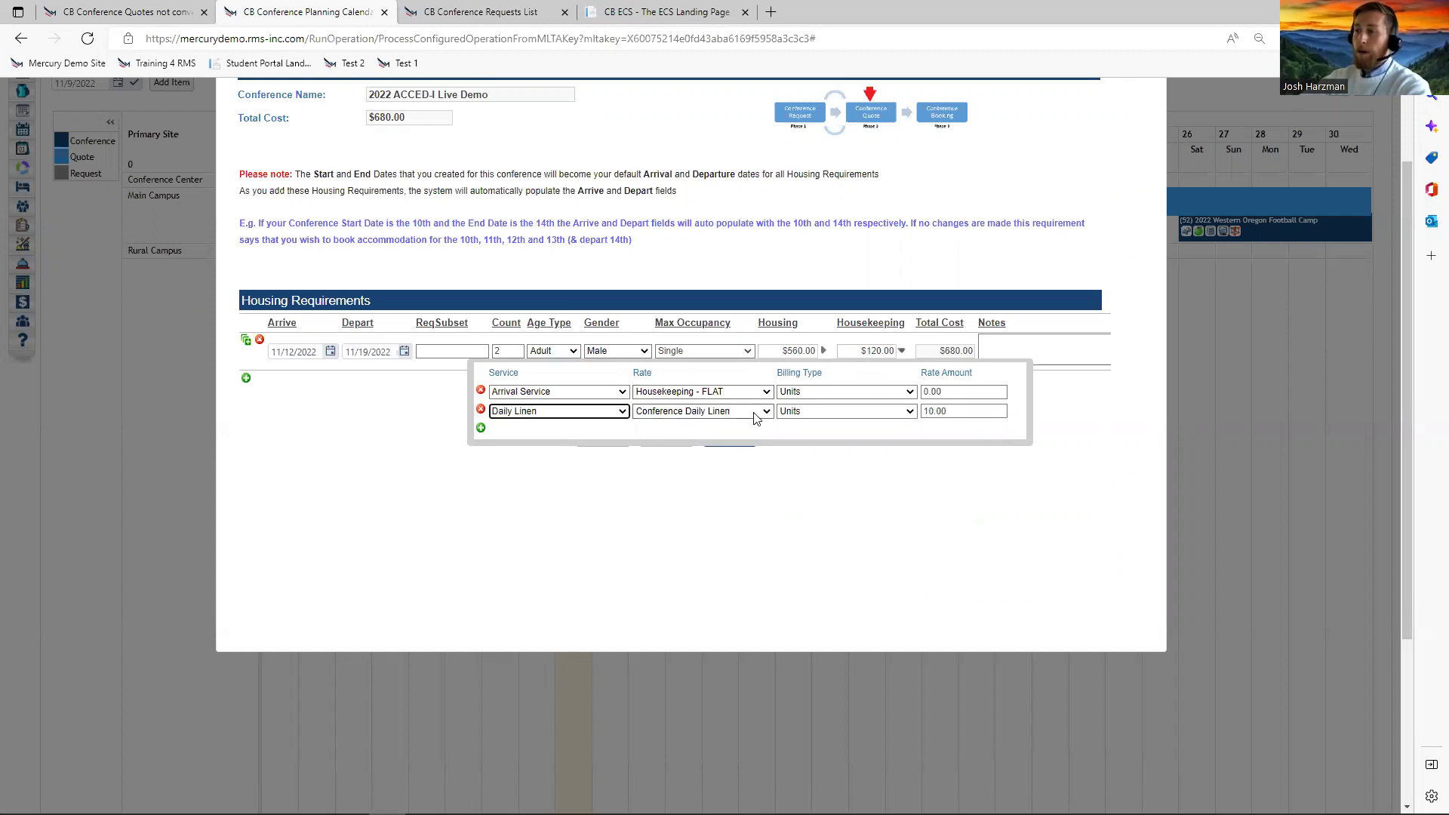
click(713, 412)
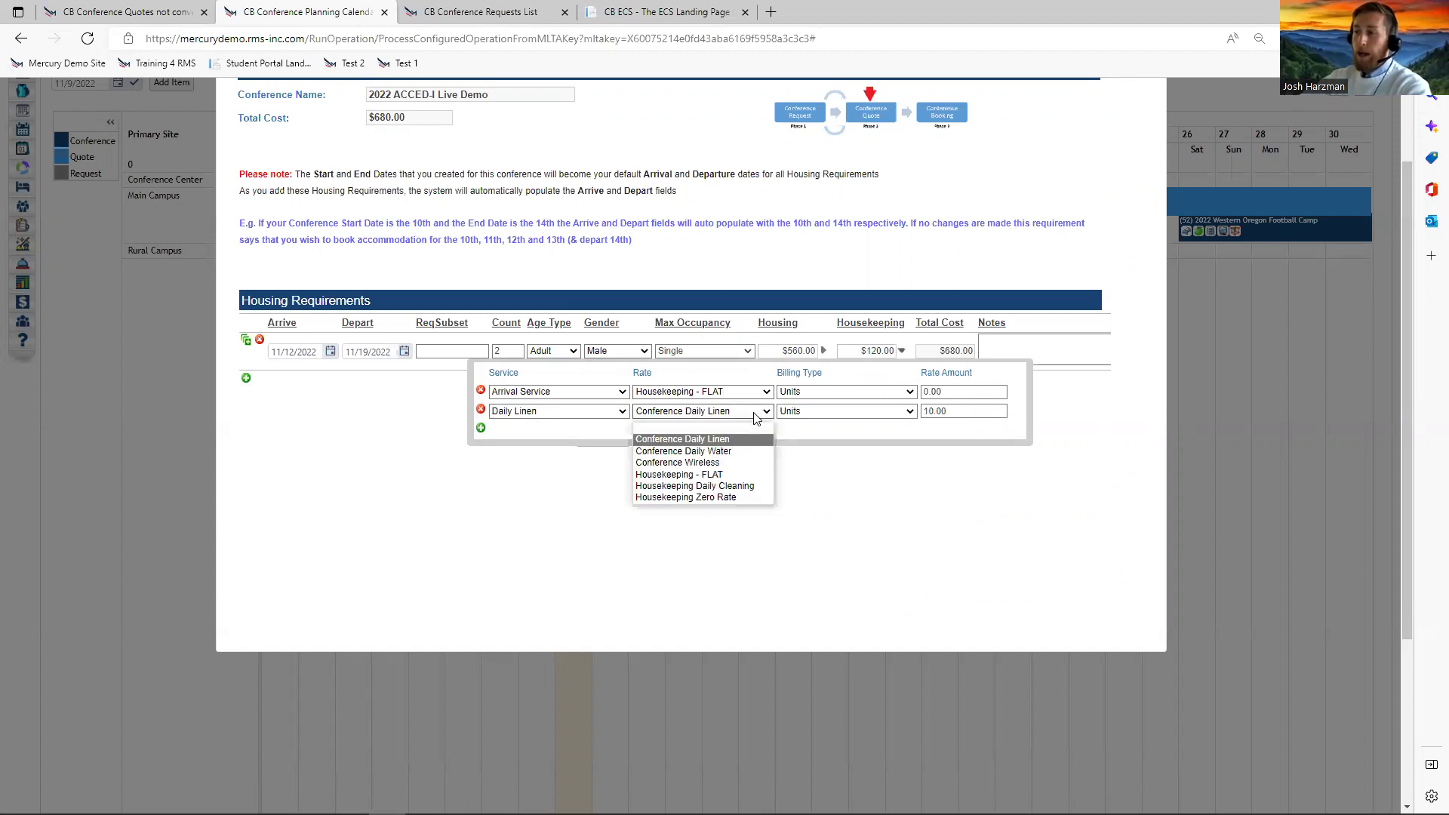
click(701, 439)
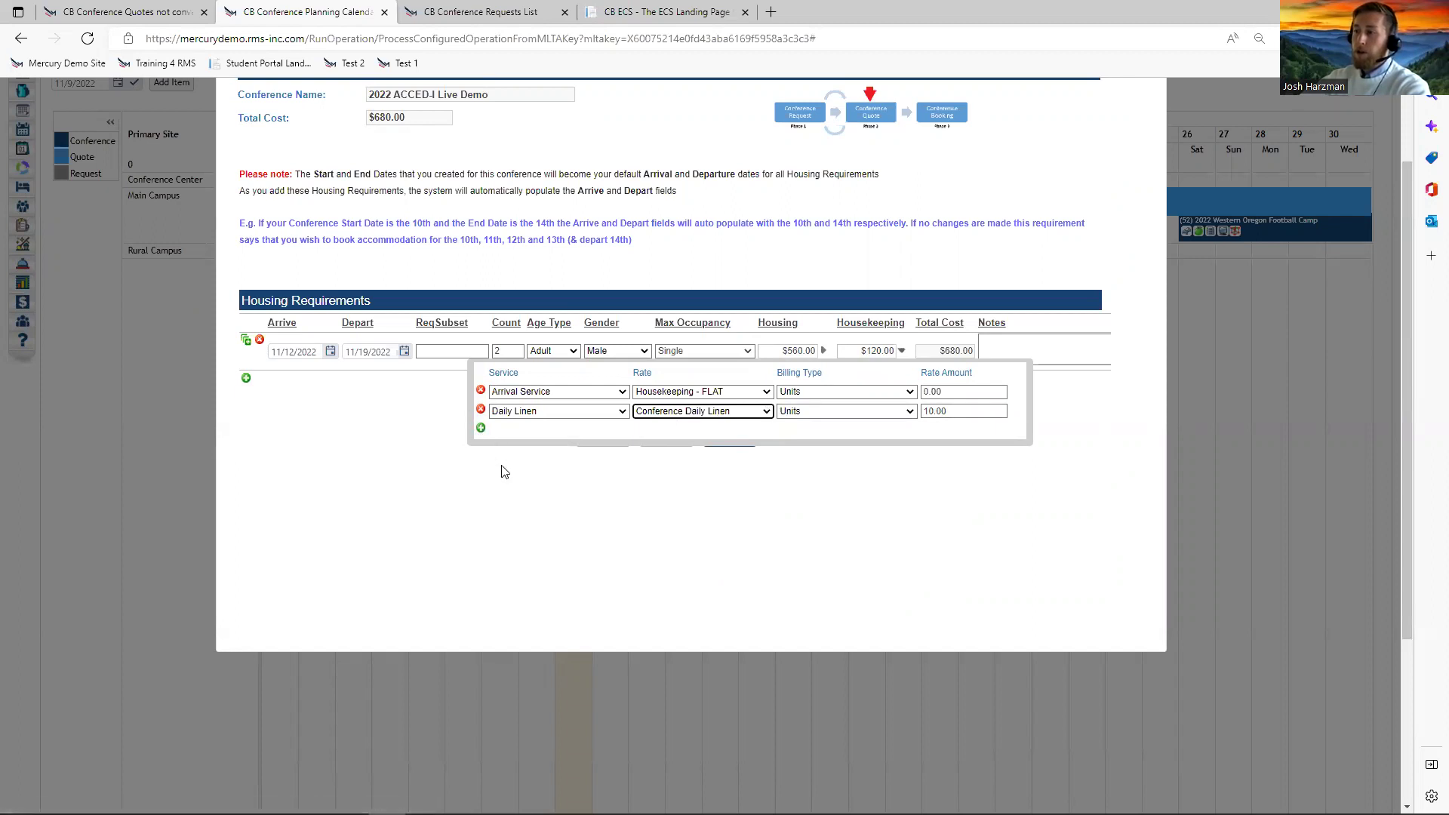
Review the male requirement's occupancy, billing type and housing rate options, keeping Single, Nightly and Conference Single.
click(736, 351)
click(700, 367)
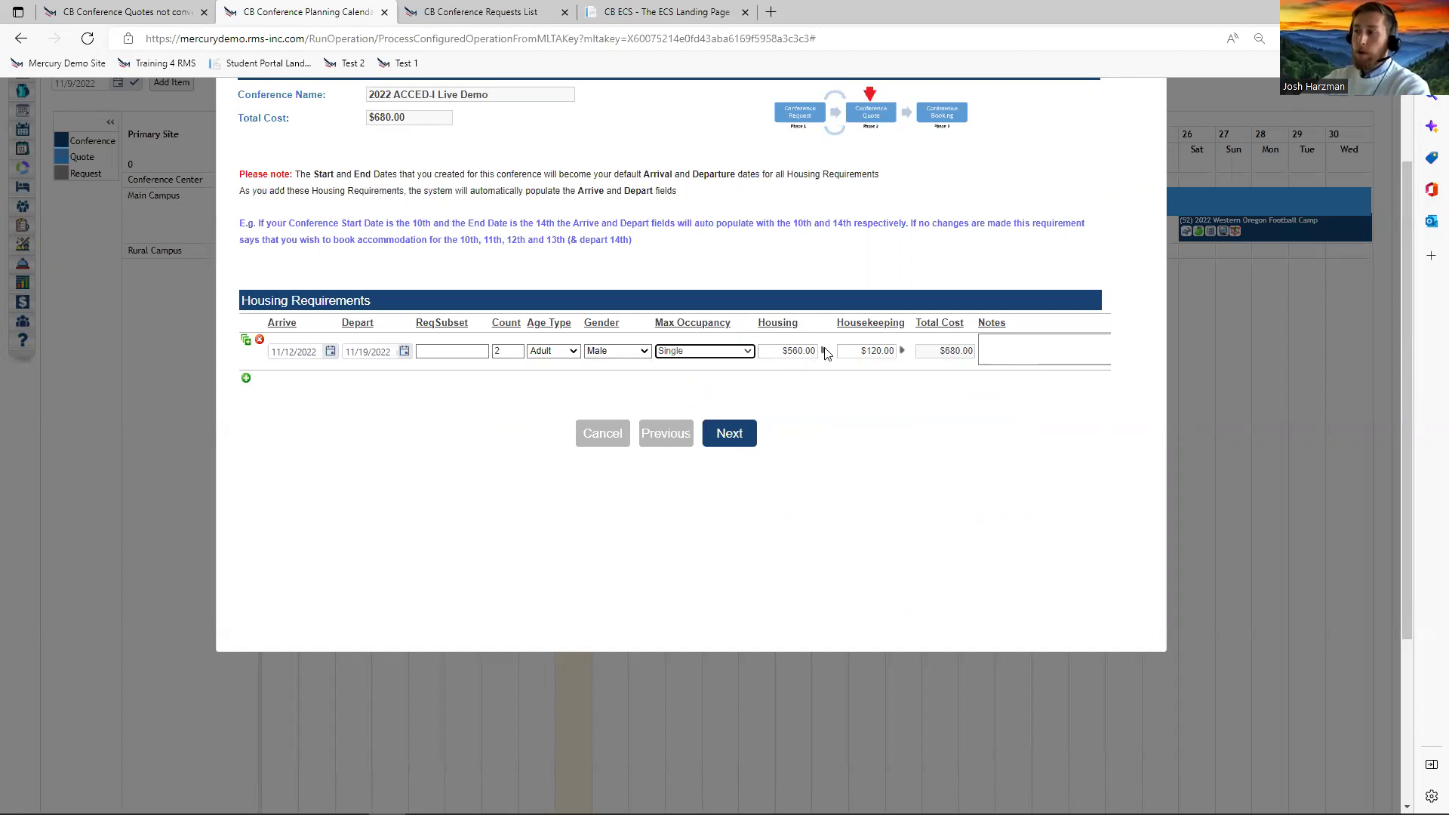
mouse_move(824, 349)
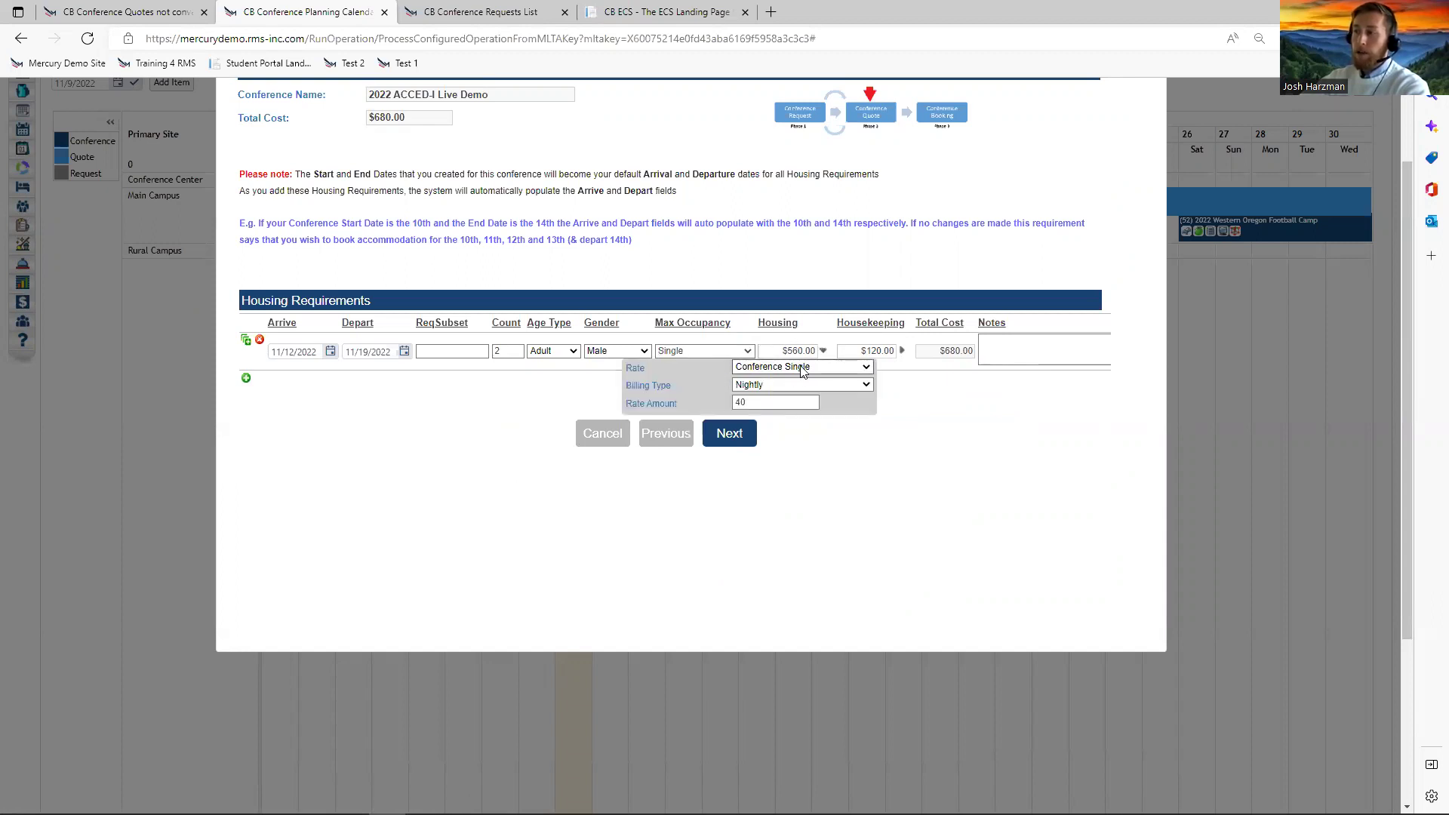
click(860, 384)
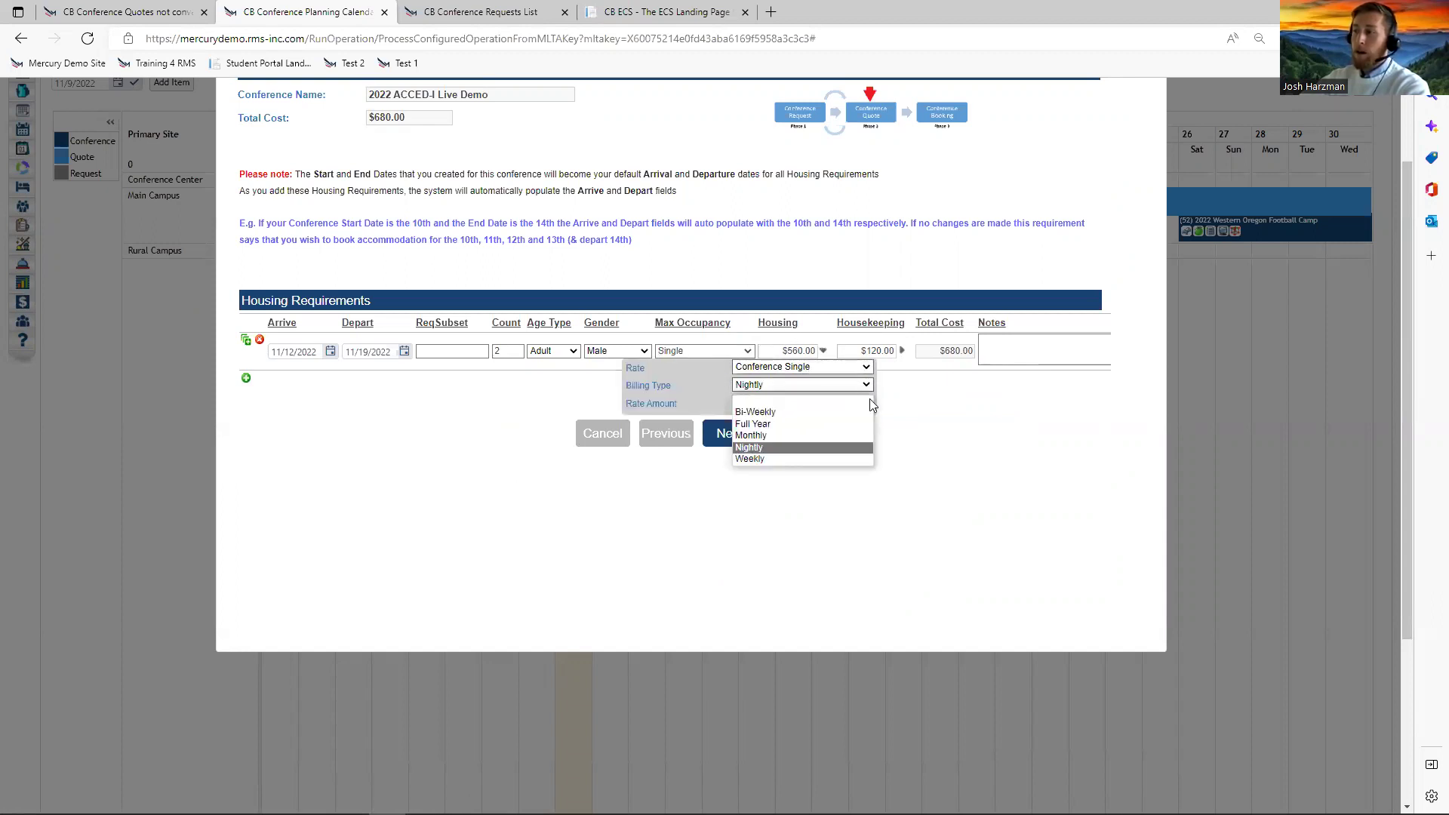
click(803, 446)
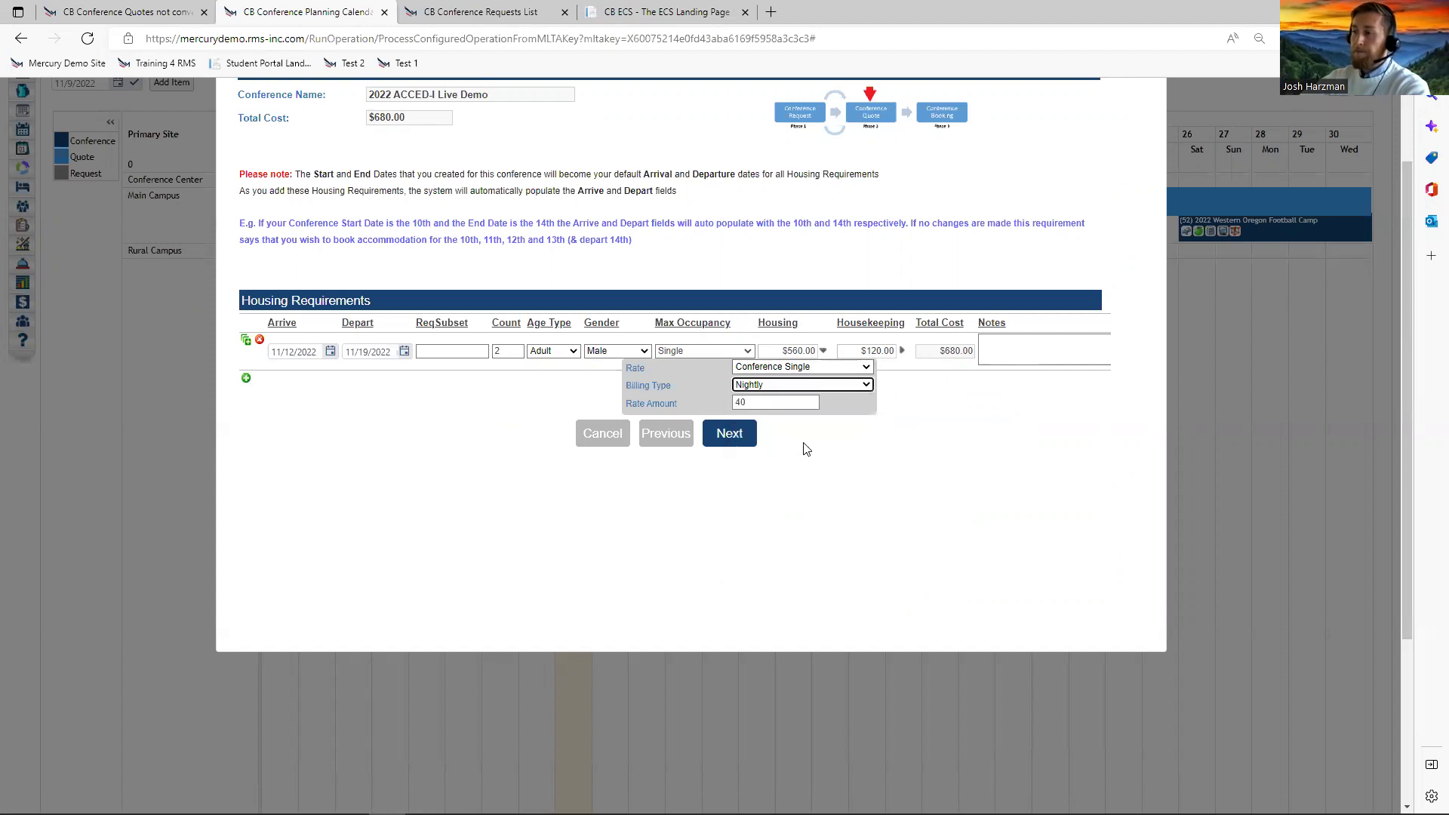
click(864, 367)
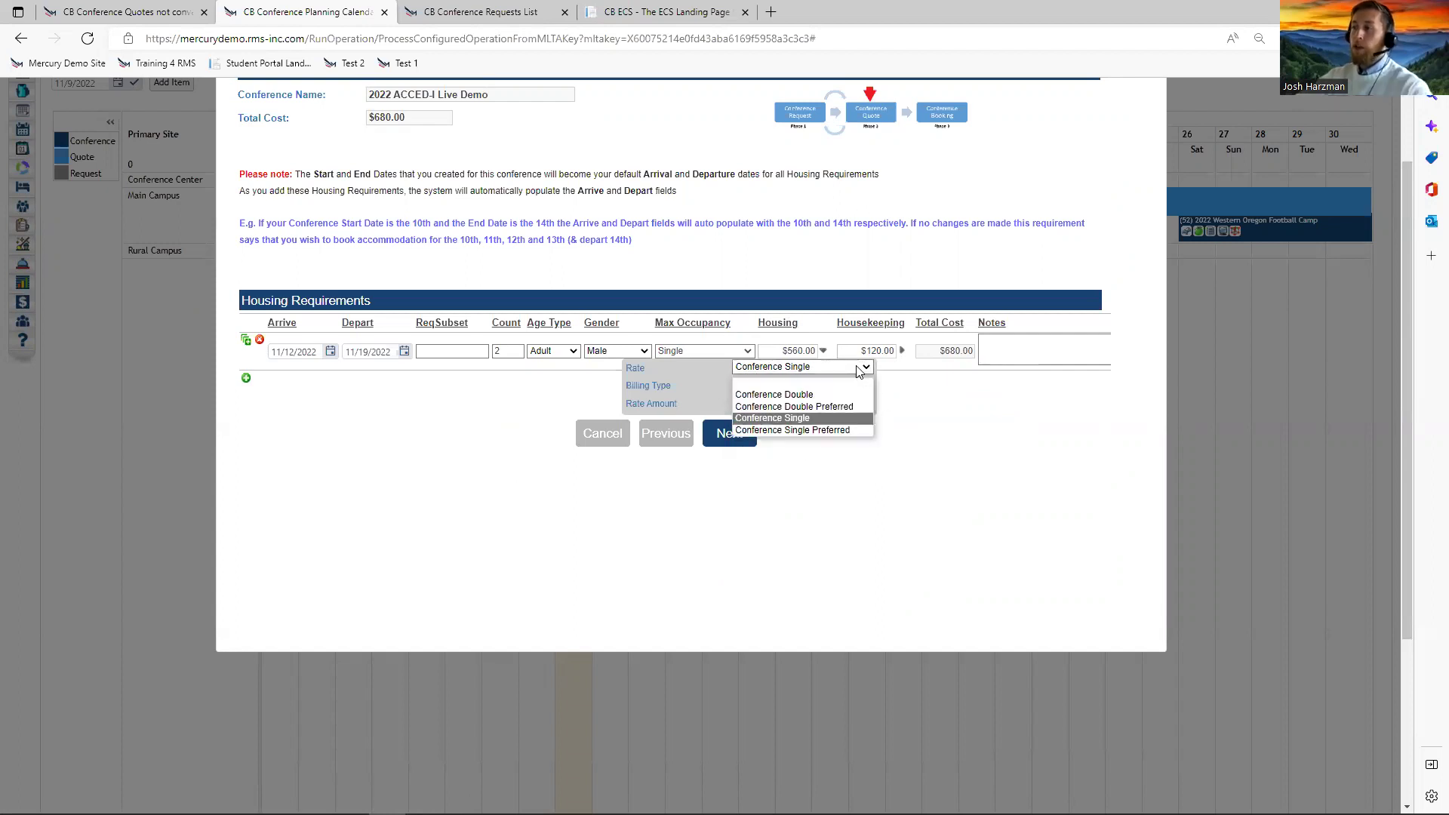
click(837, 419)
click(961, 454)
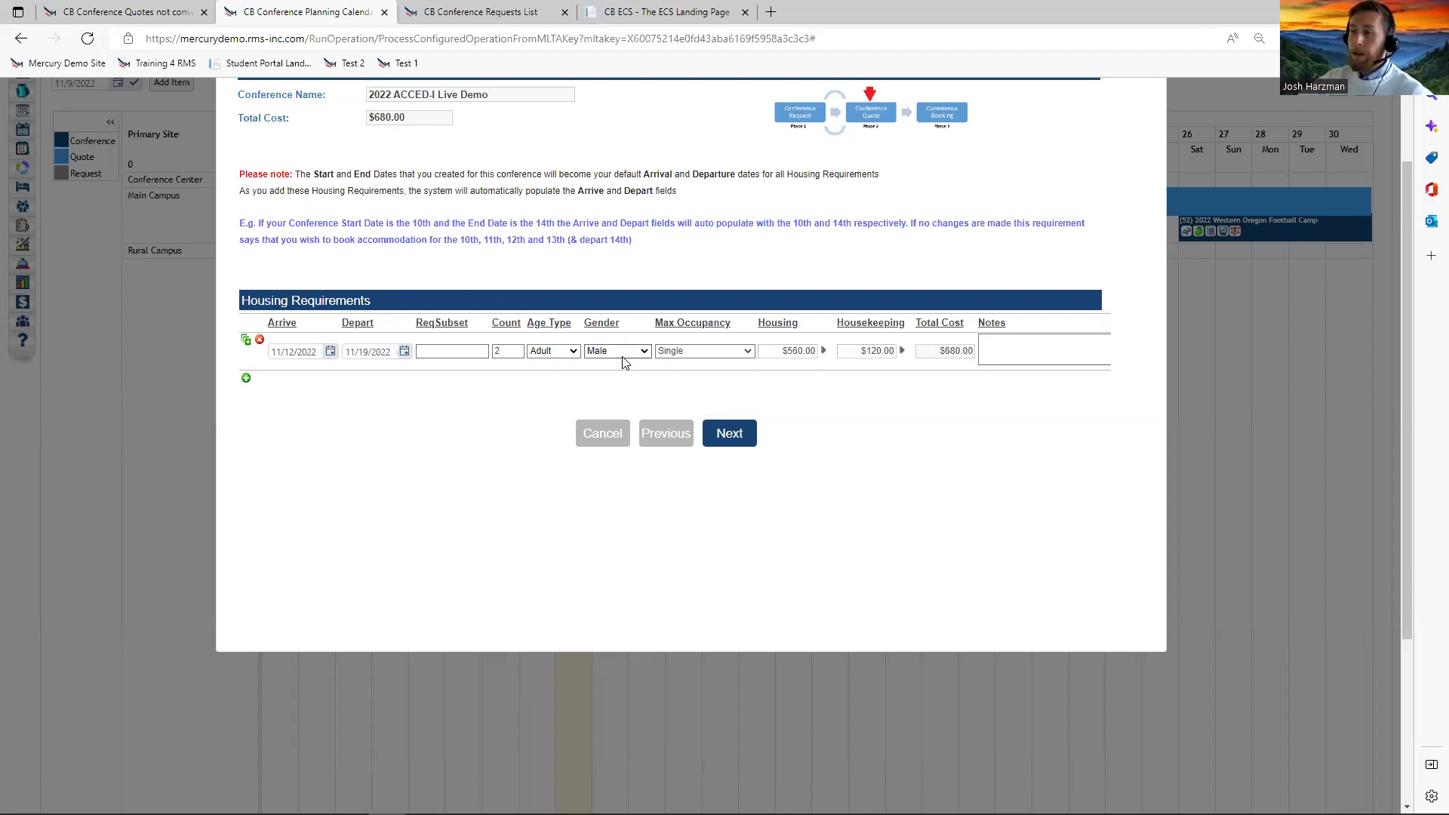
Duplicate the male housing requirement and set the copy's gender to Female.
click(246, 341)
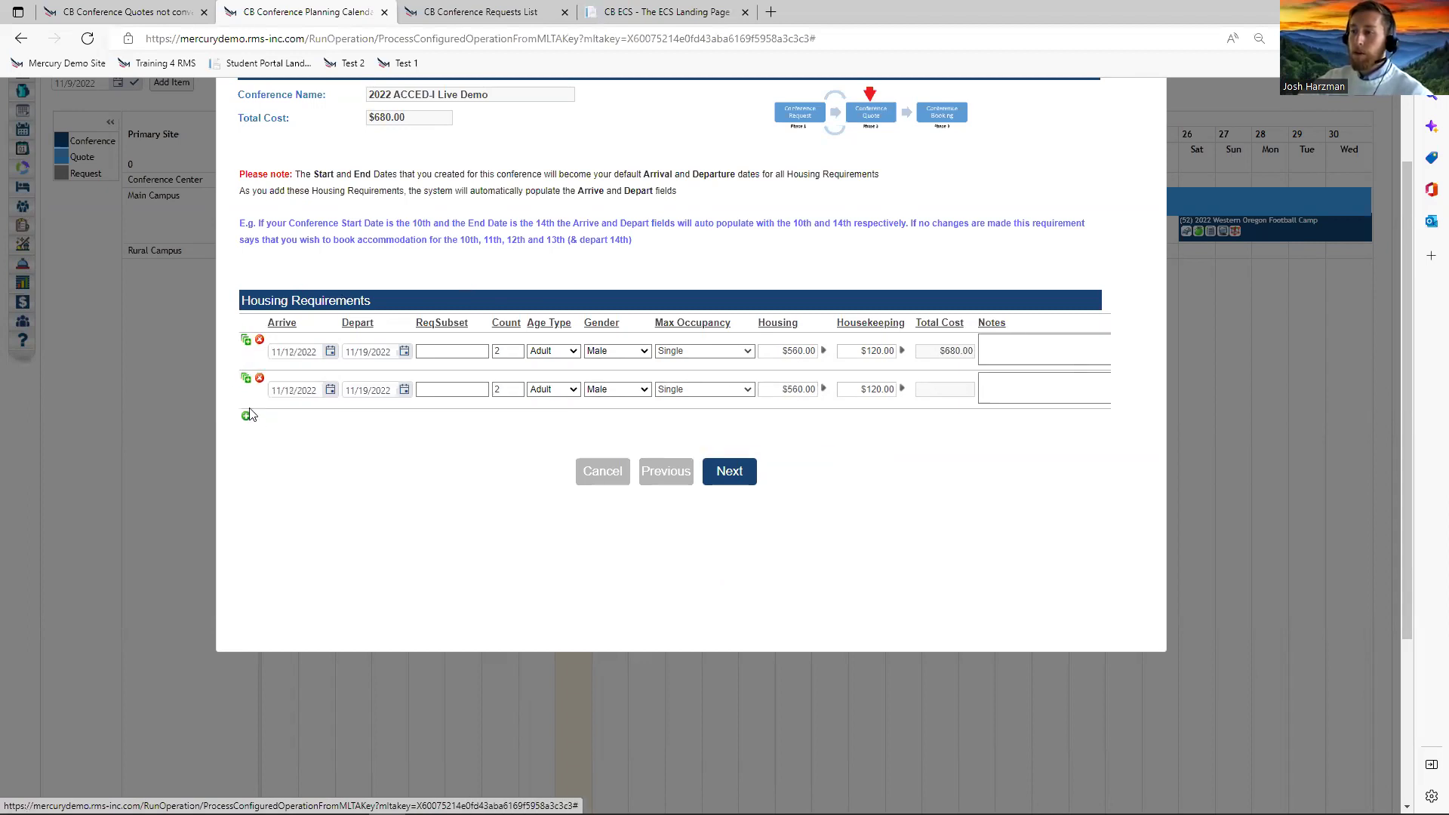
click(646, 390)
click(628, 405)
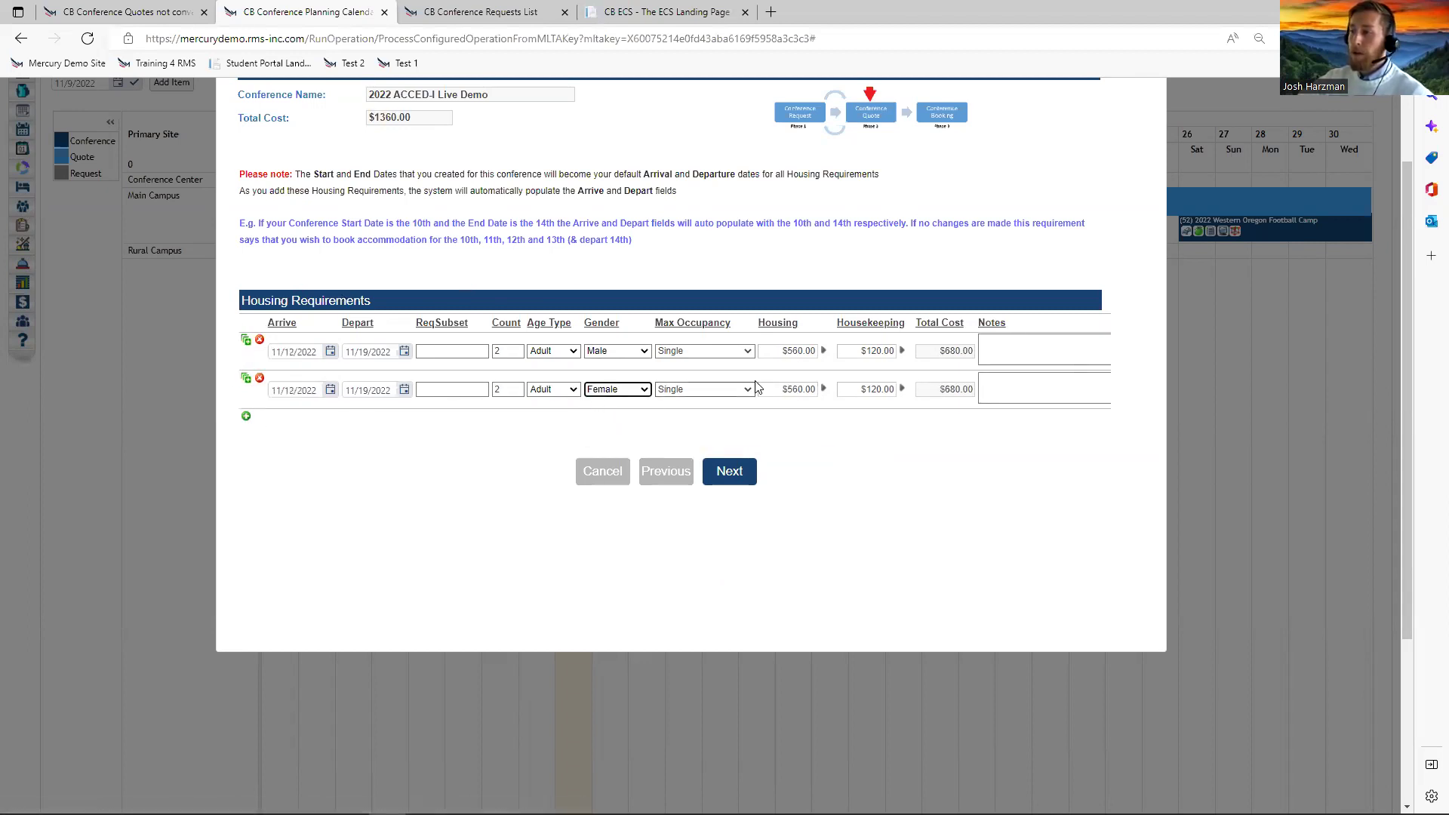
Add a third housing requirement with a count of 24, age type Youth, gender Male and Double occupancy.
click(246, 417)
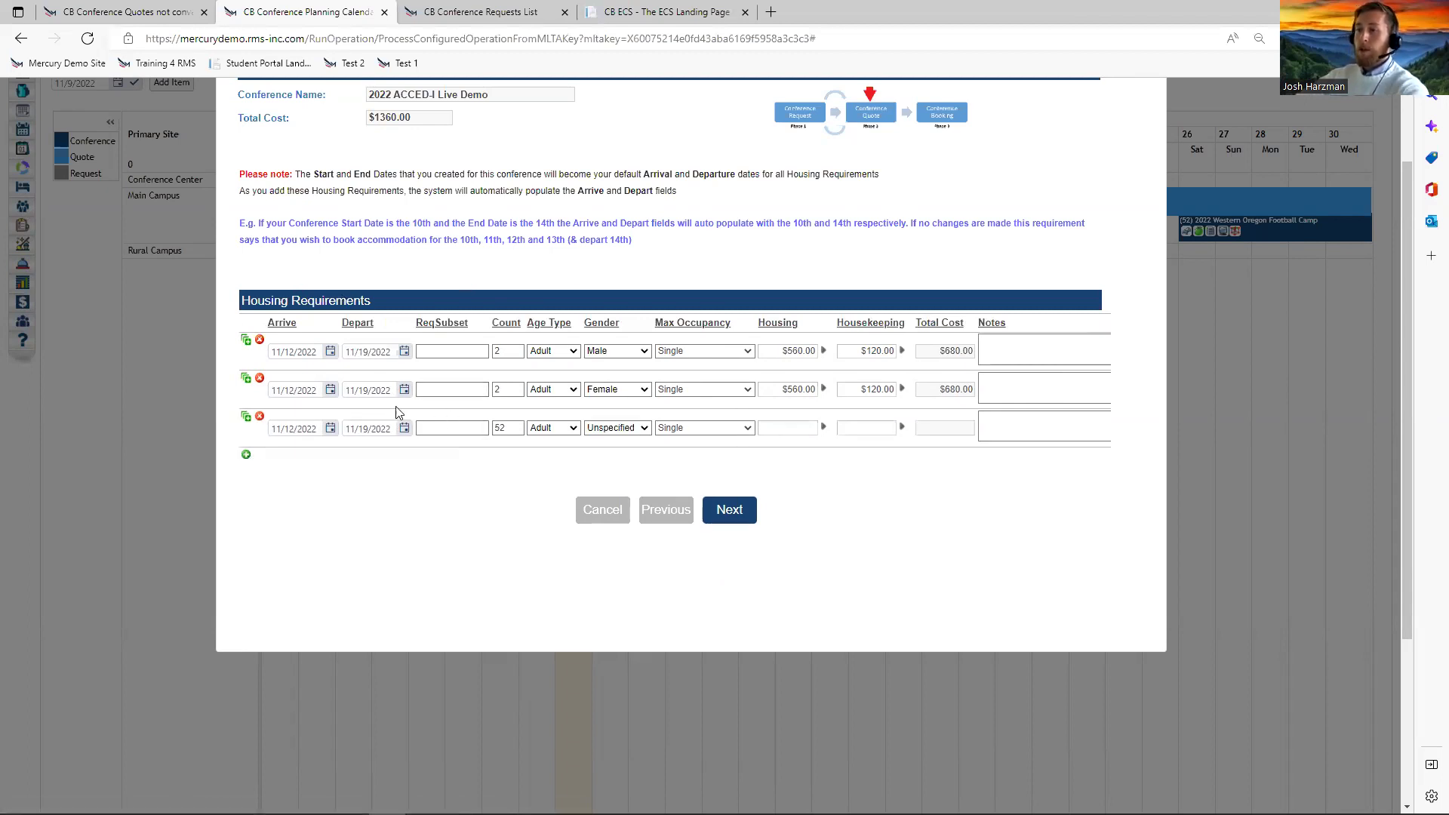
double_click(502, 427)
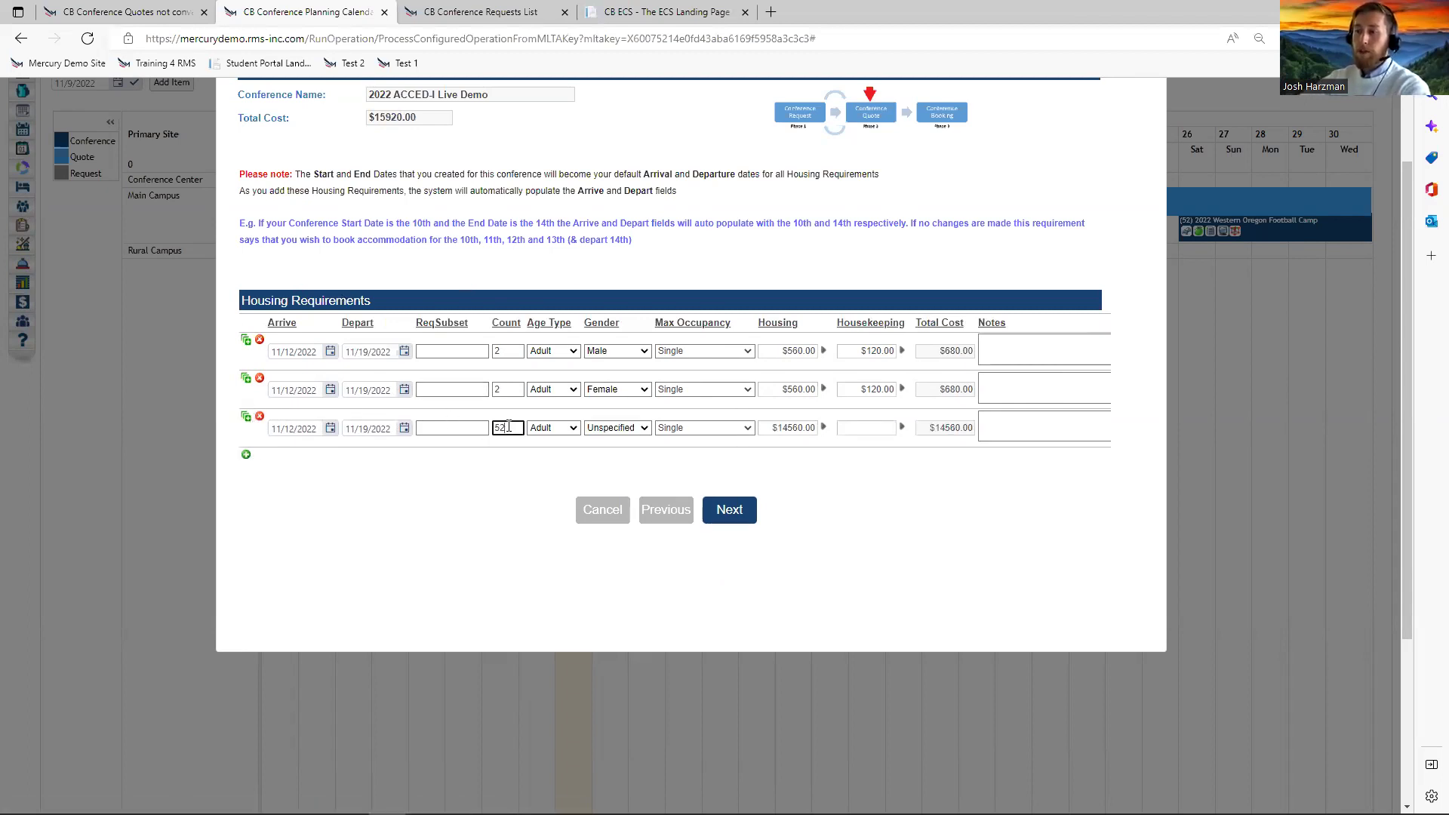
text(24)
click(553, 427)
click(555, 455)
click(615, 428)
click(620, 456)
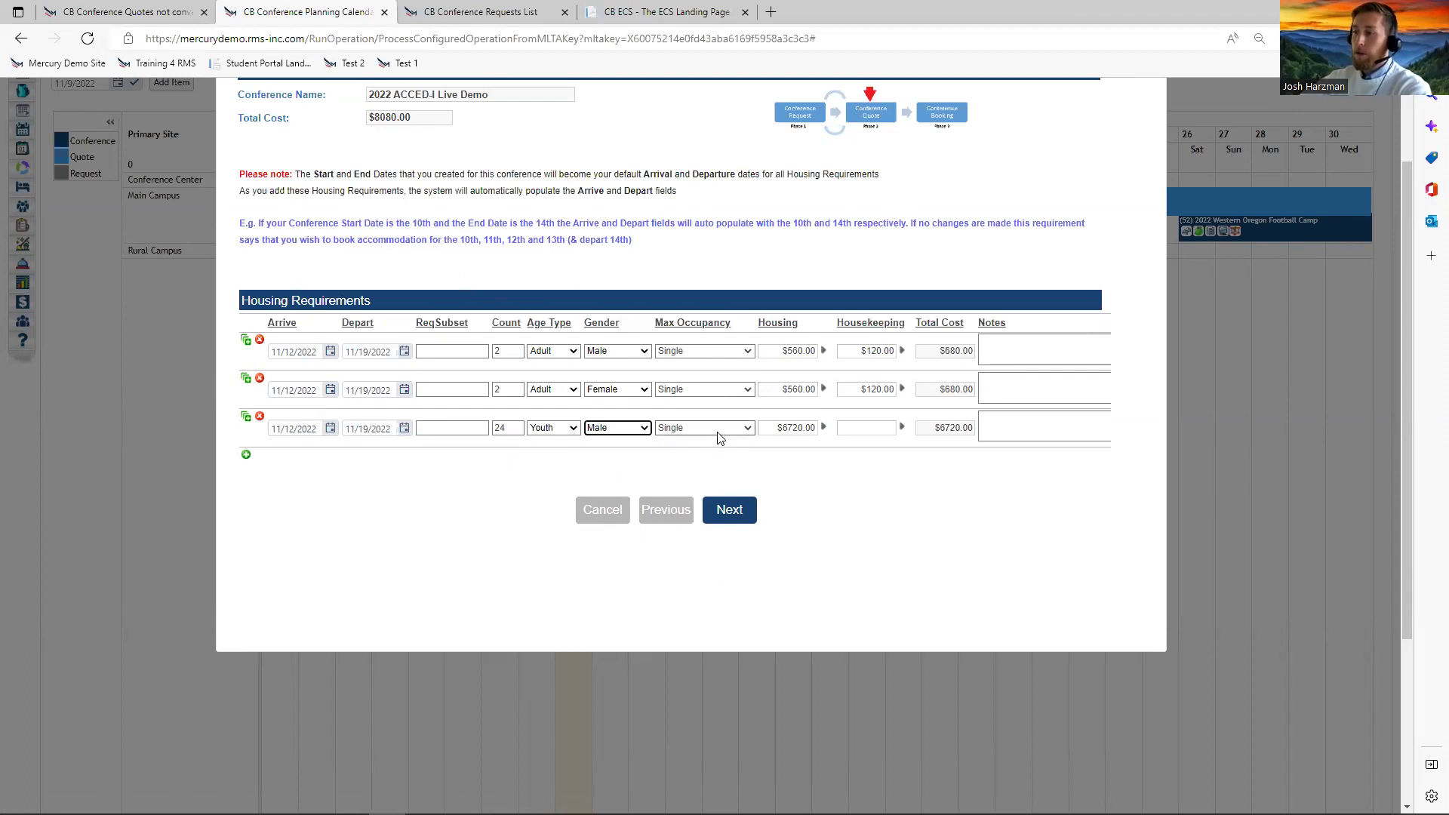
click(718, 433)
click(720, 453)
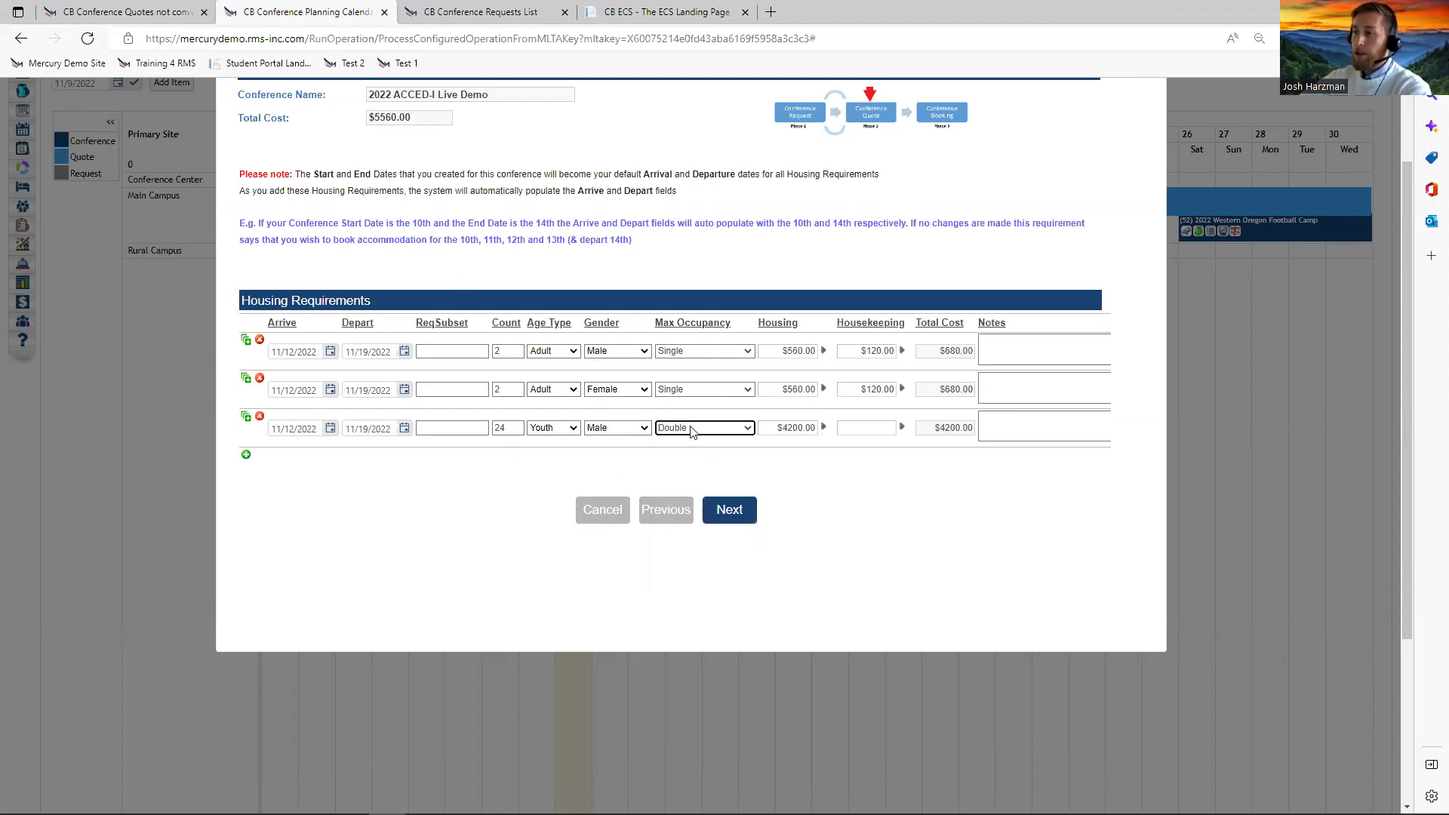
Add the Arrival Service housekeeping to the youth male housing requirement.
click(902, 428)
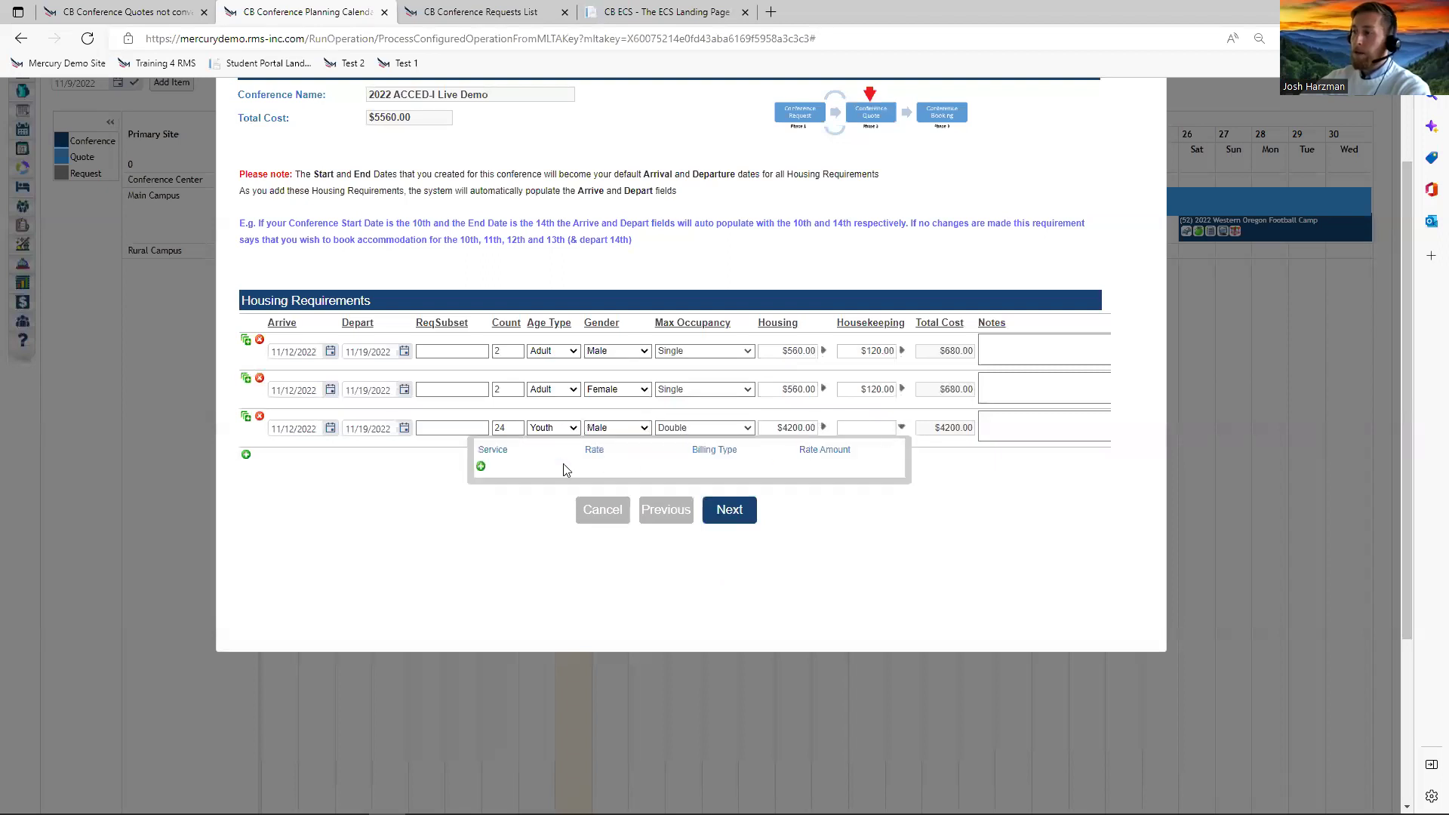
click(480, 466)
click(623, 470)
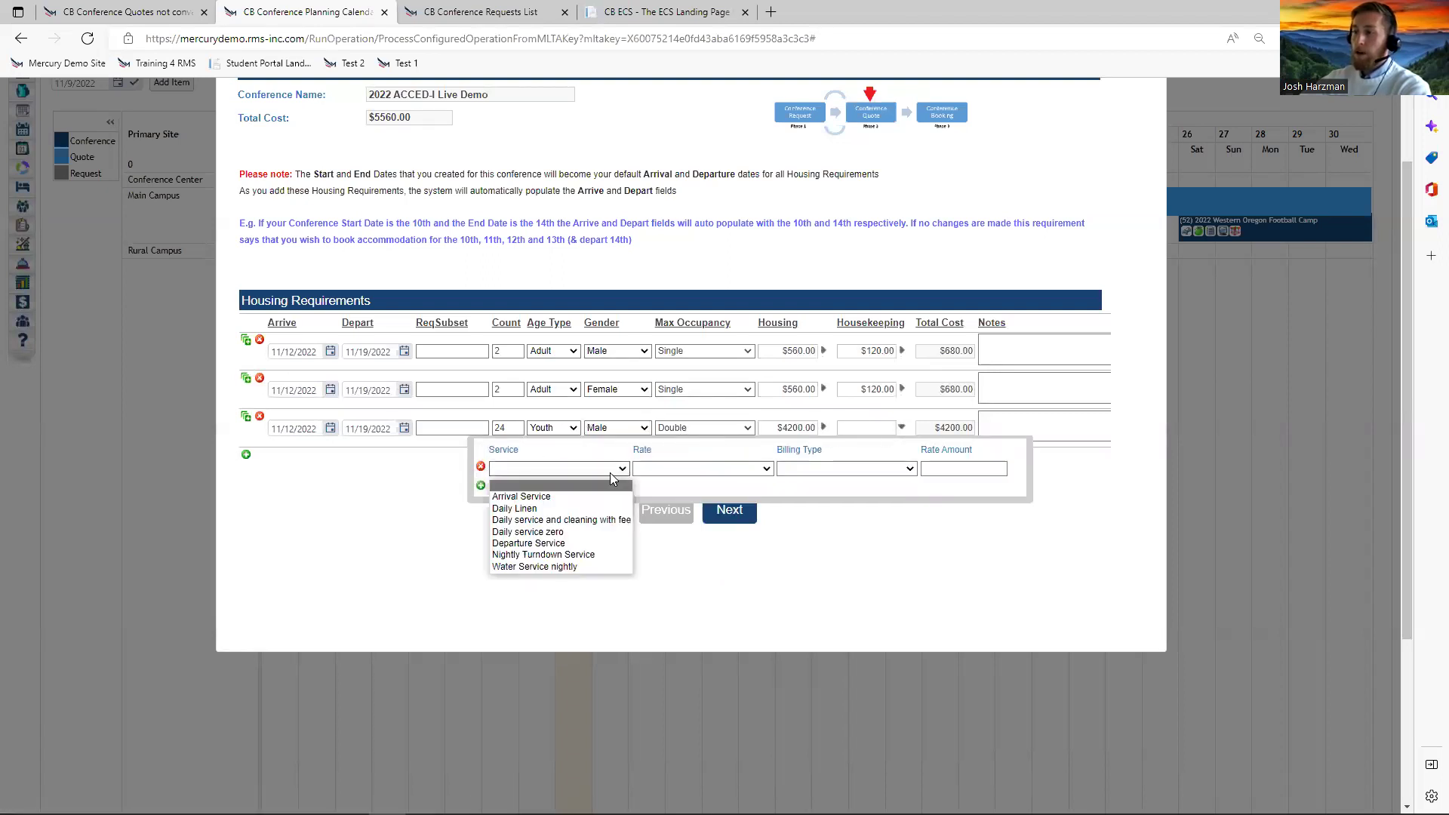
click(603, 495)
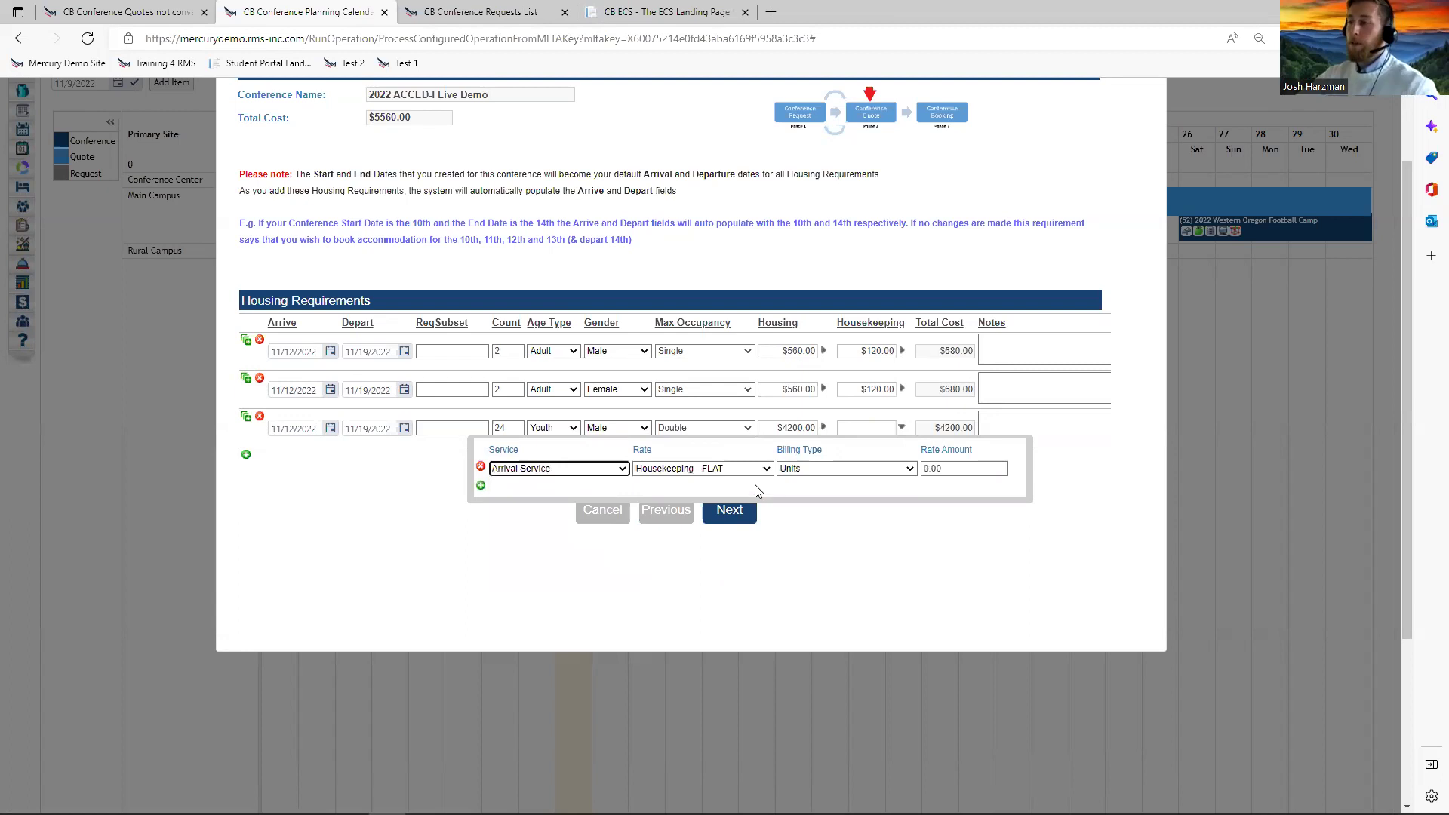
click(826, 538)
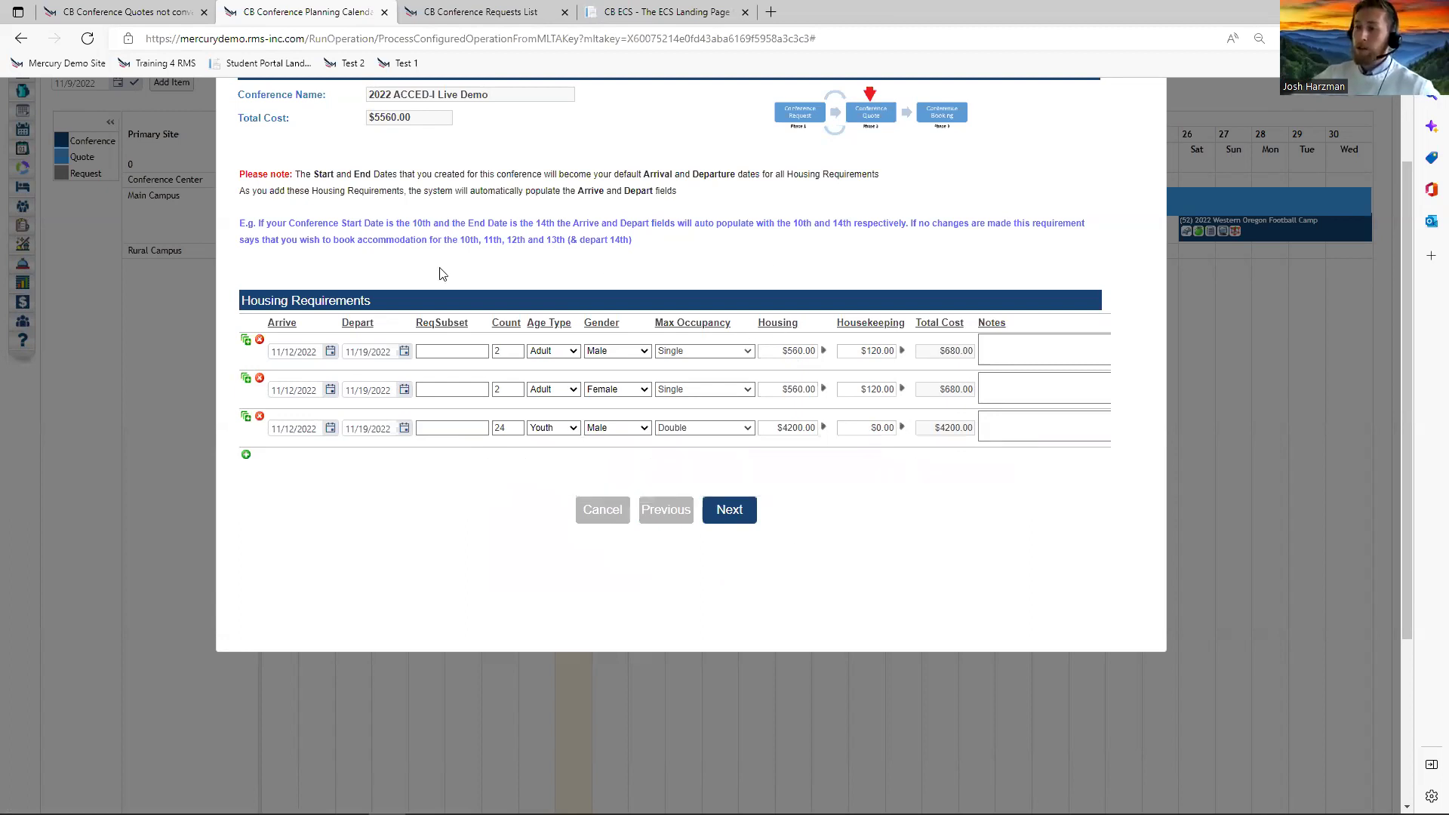
click(246, 455)
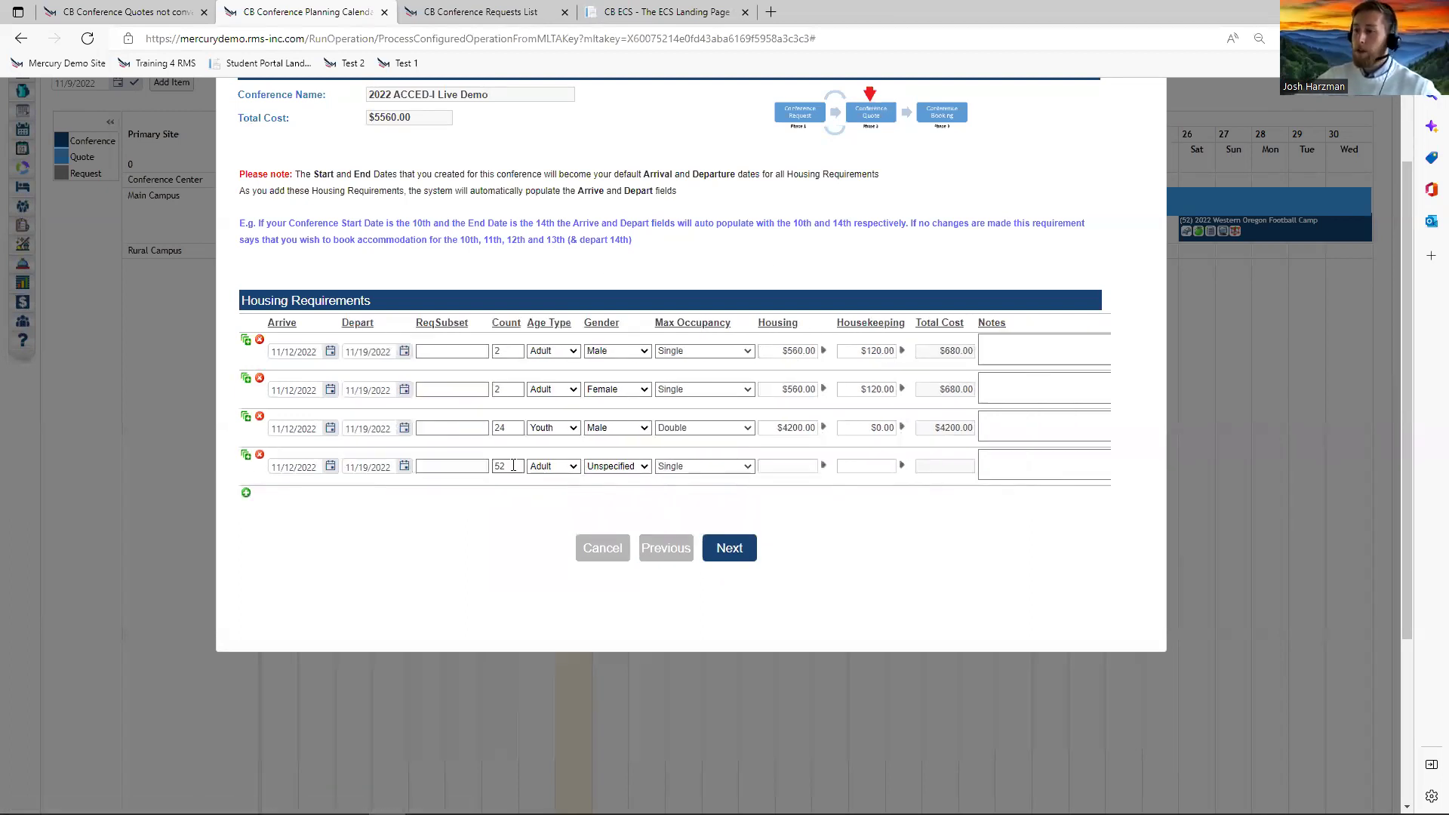
click(260, 455)
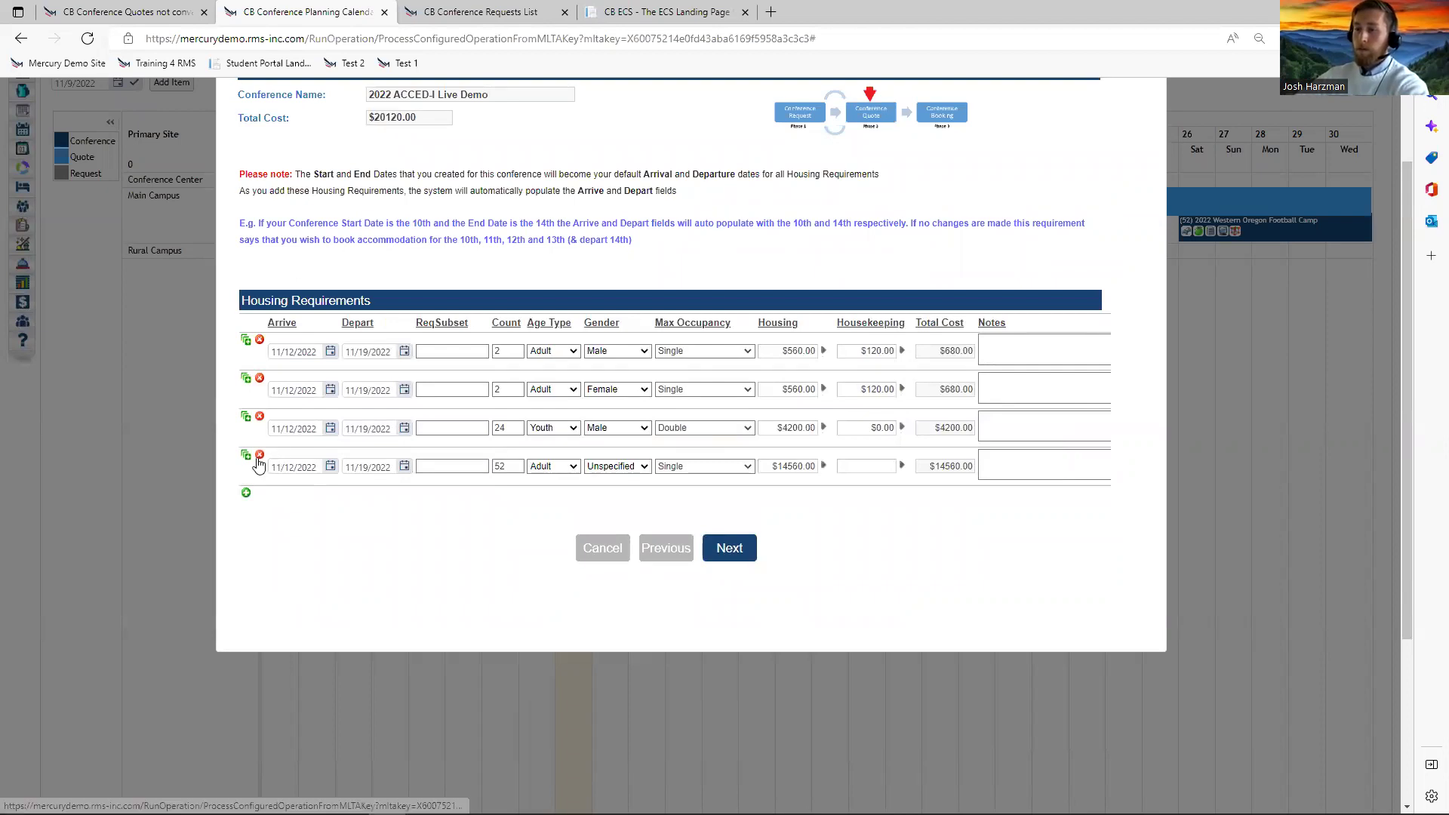
click(780, 121)
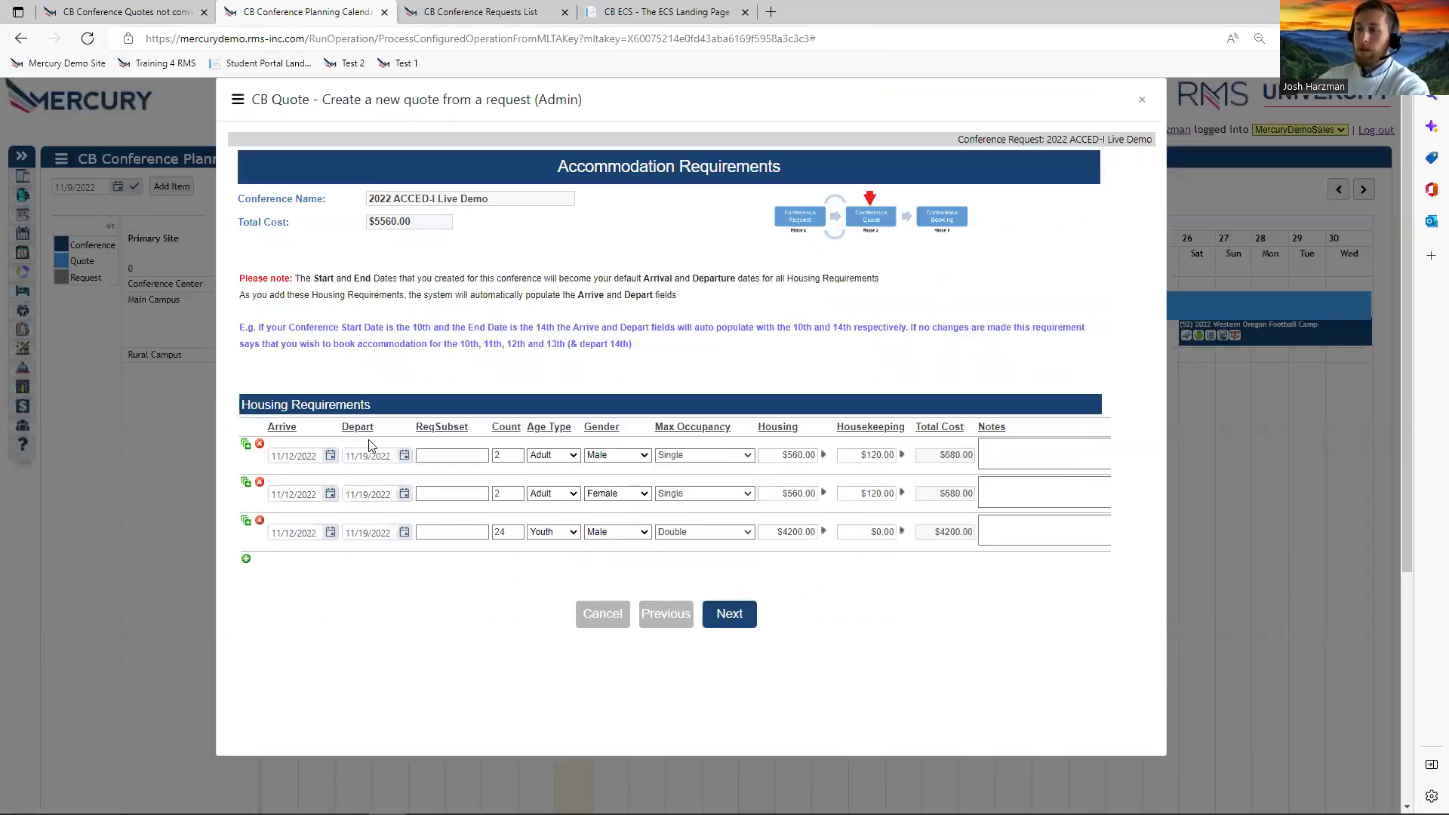
Duplicate the youth male housing requirement with the copy's gender set to Female, and continue to the additional requirements.
click(244, 521)
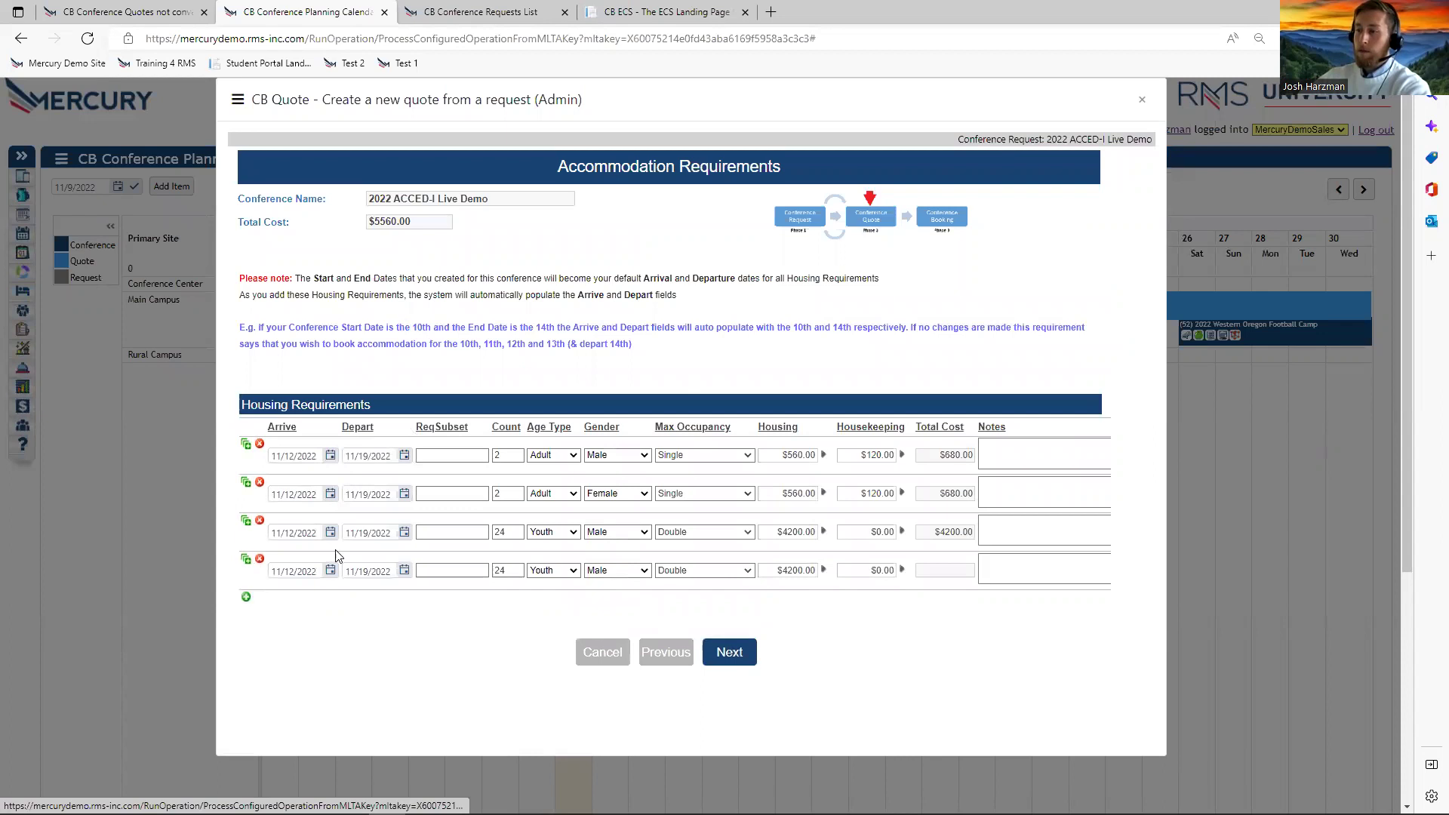
scroll(593, 568, down, 2)
click(615, 460)
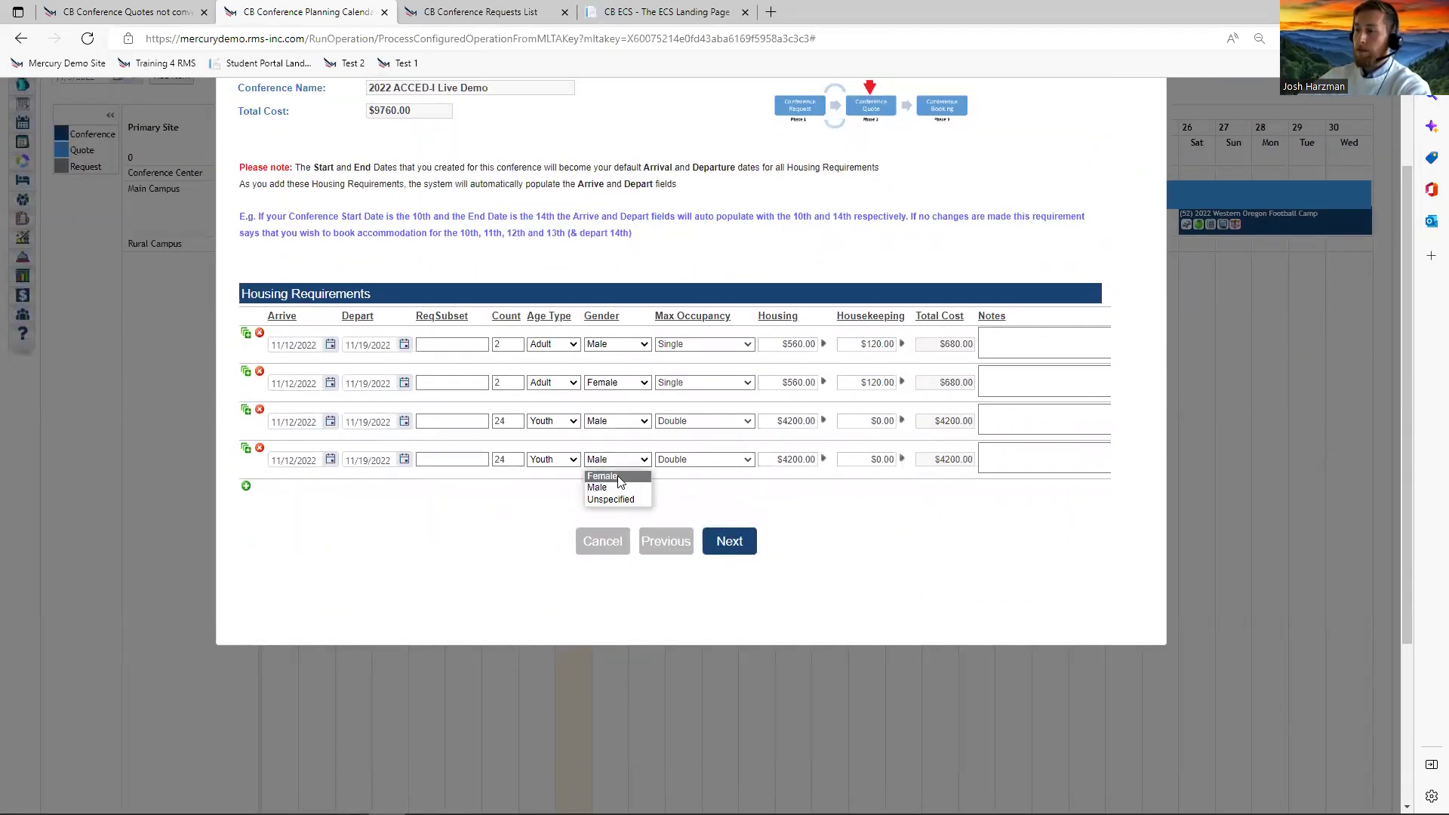
click(731, 542)
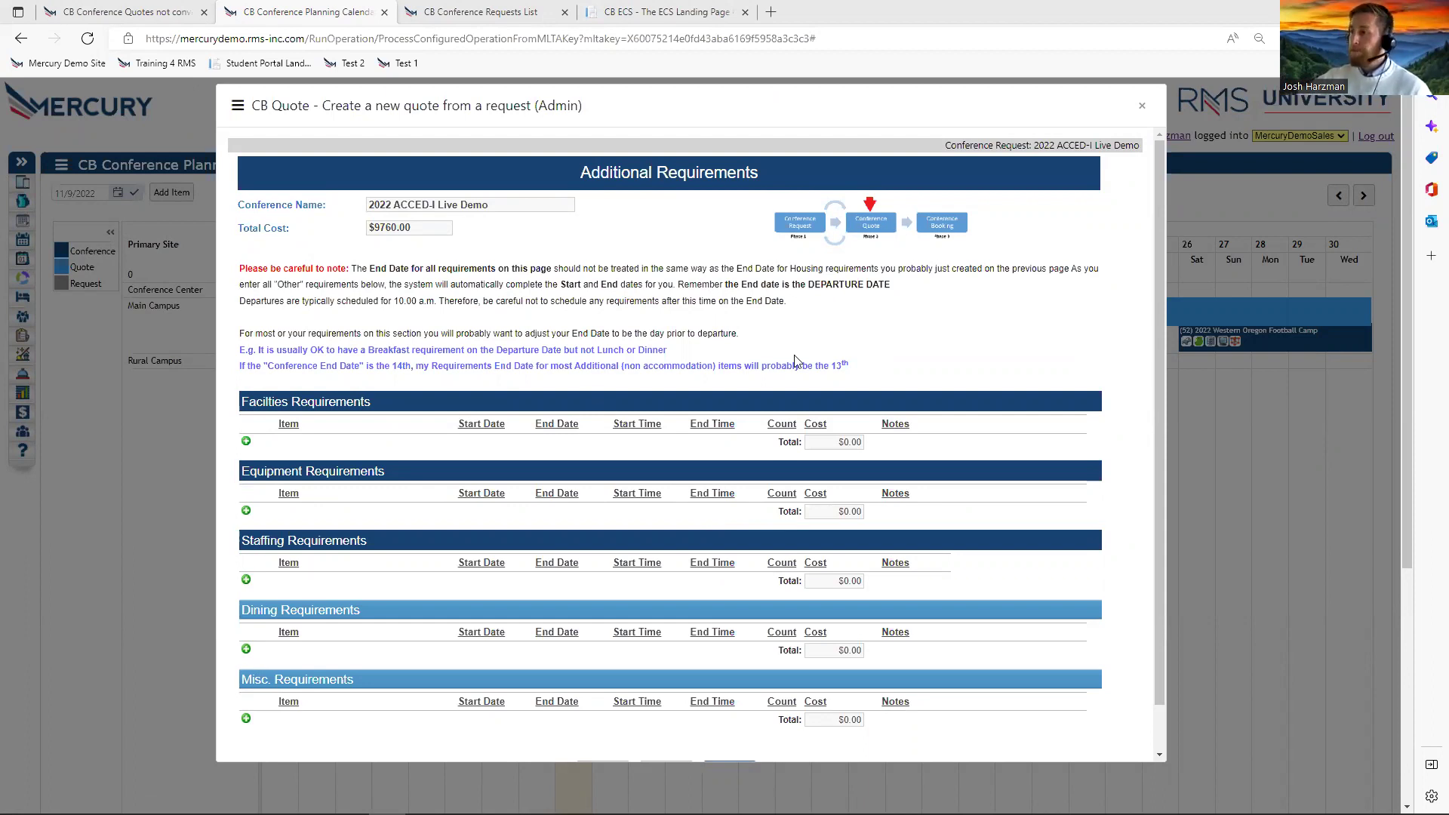
Add a facilities requirement and choose Meeting Rooms Large as its item.
scroll(798, 361, down, 1)
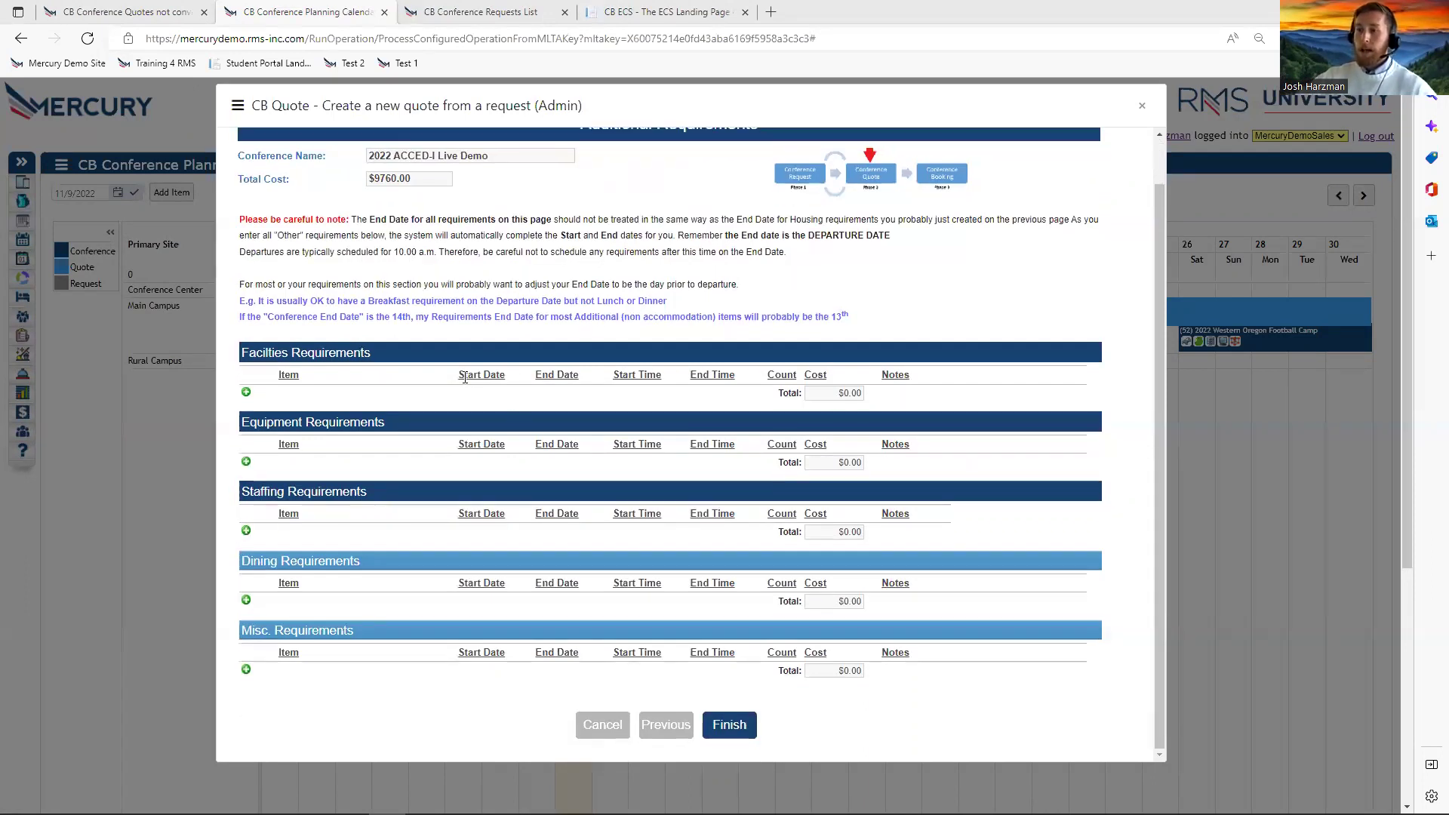
click(246, 392)
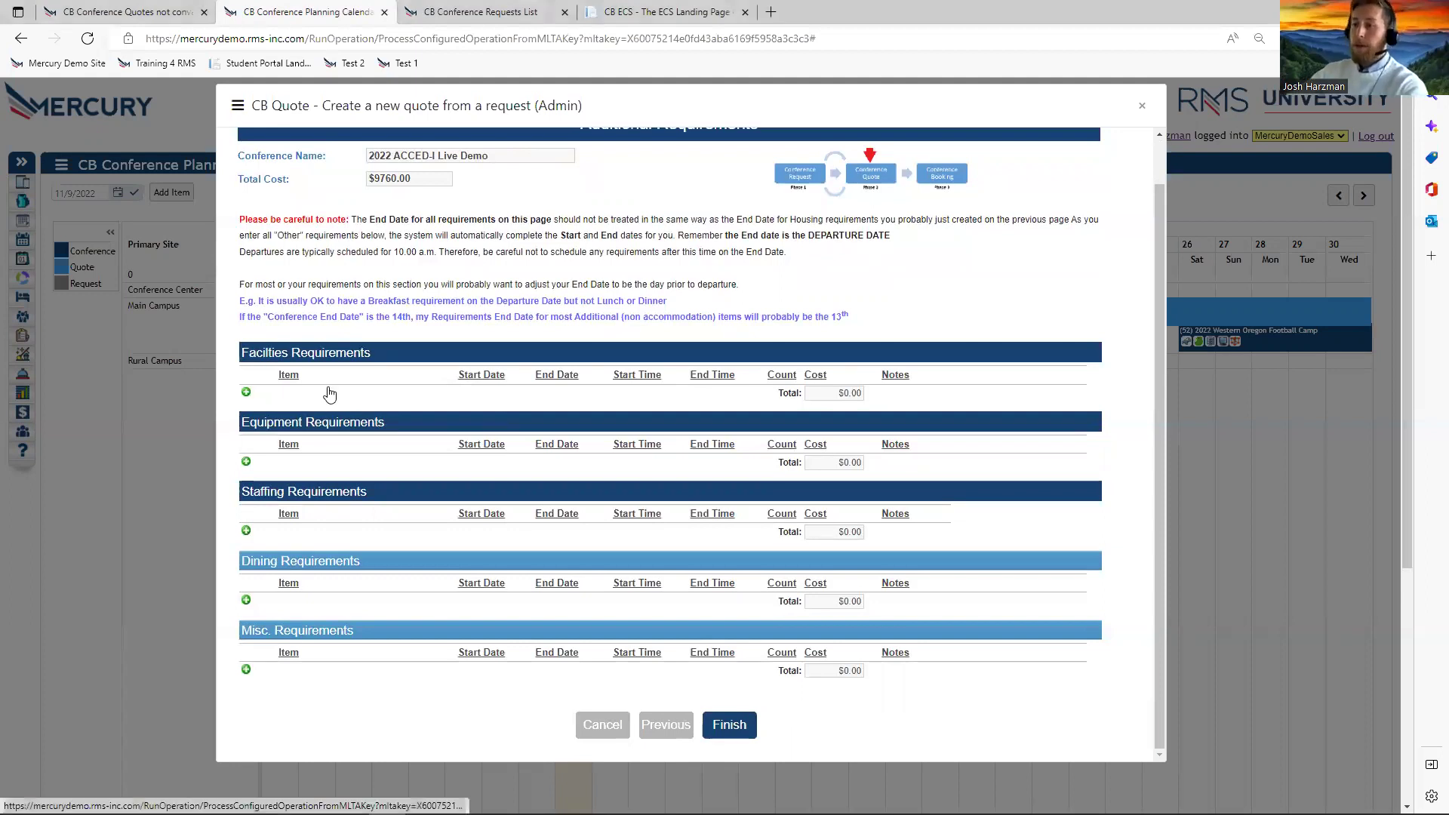
click(457, 402)
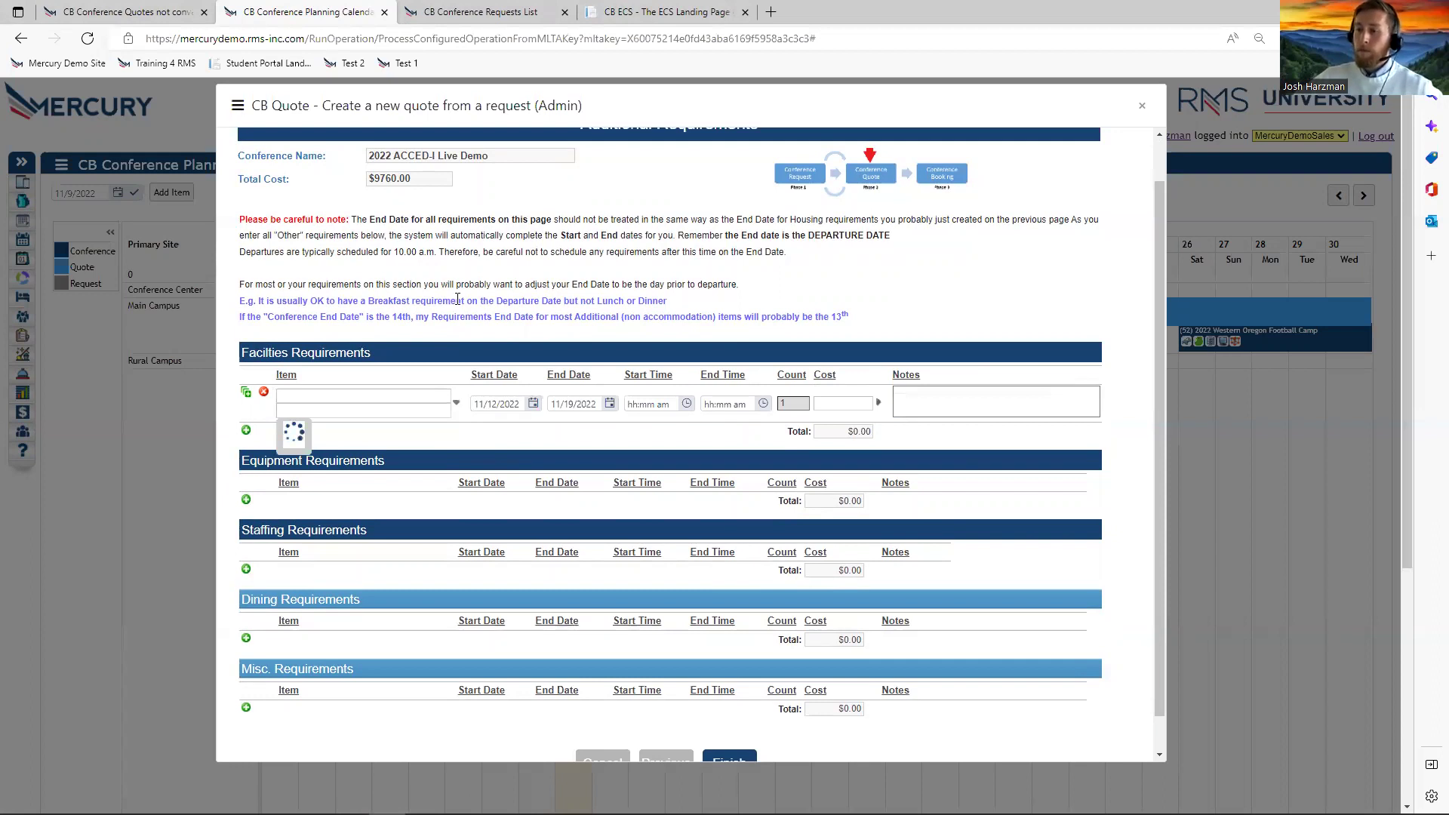
scroll(628, 219, down, 1)
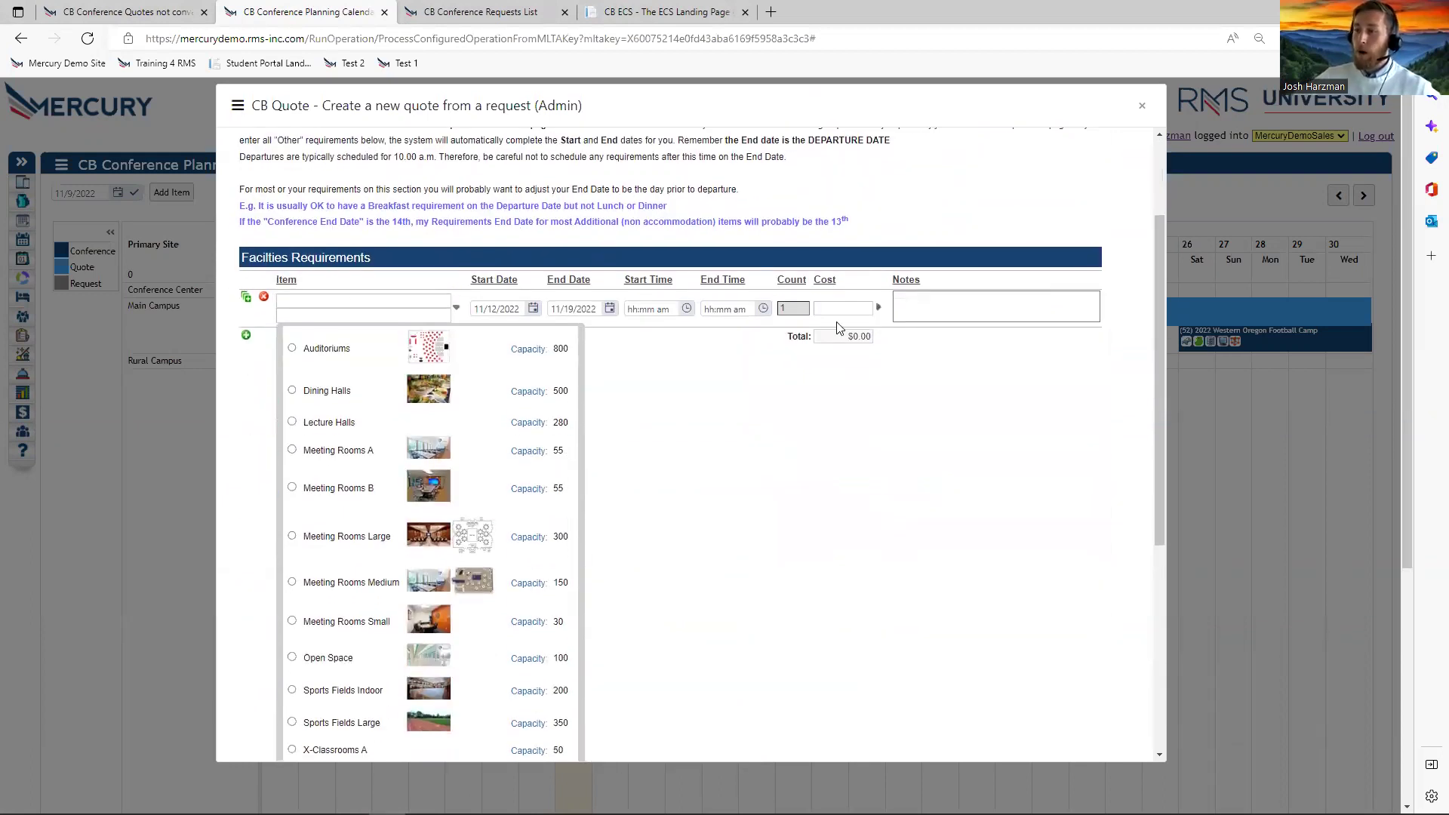
scroll(791, 354, down, 1)
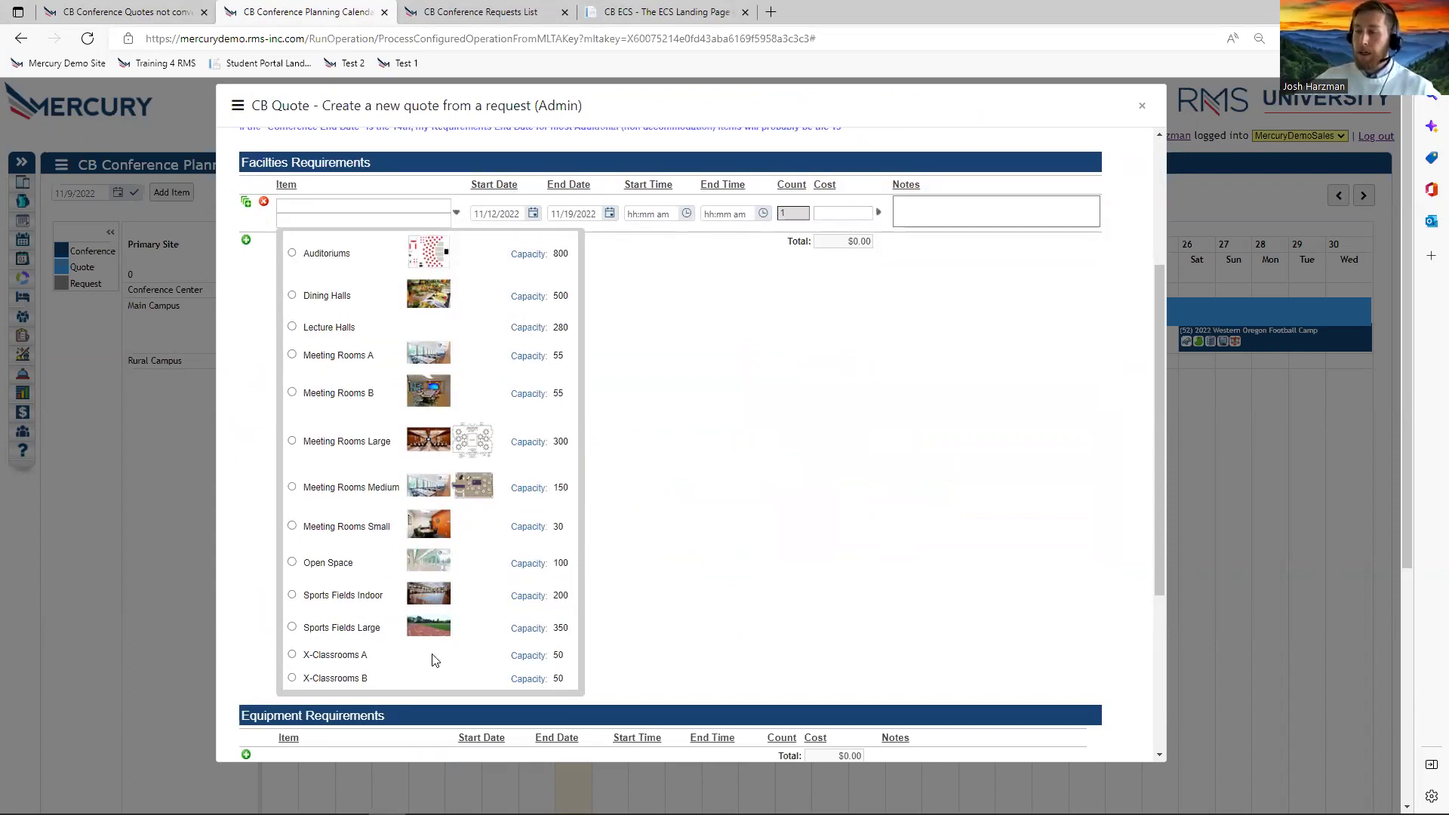
click(428, 446)
scroll(476, 368, down, 1)
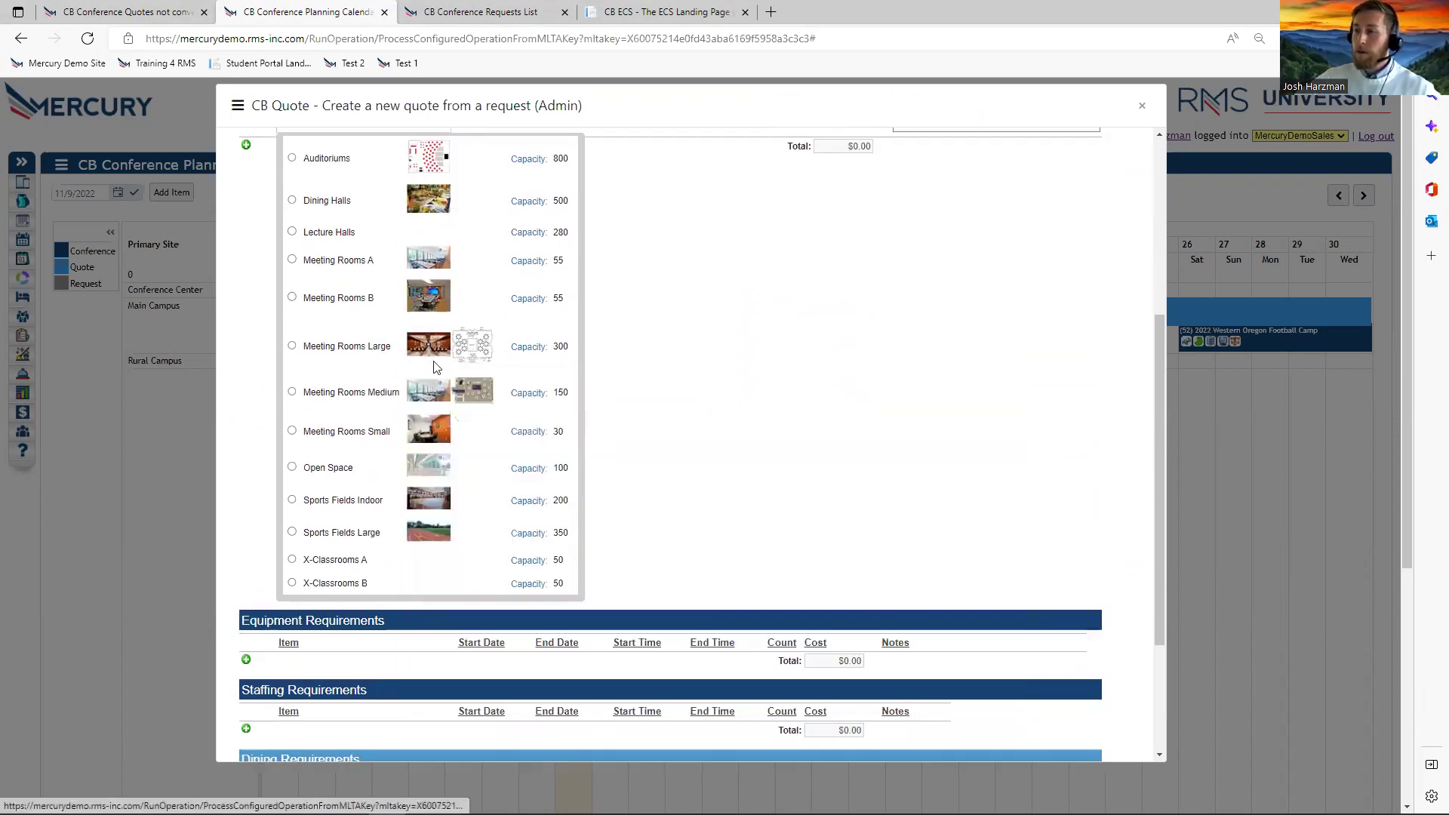
click(292, 346)
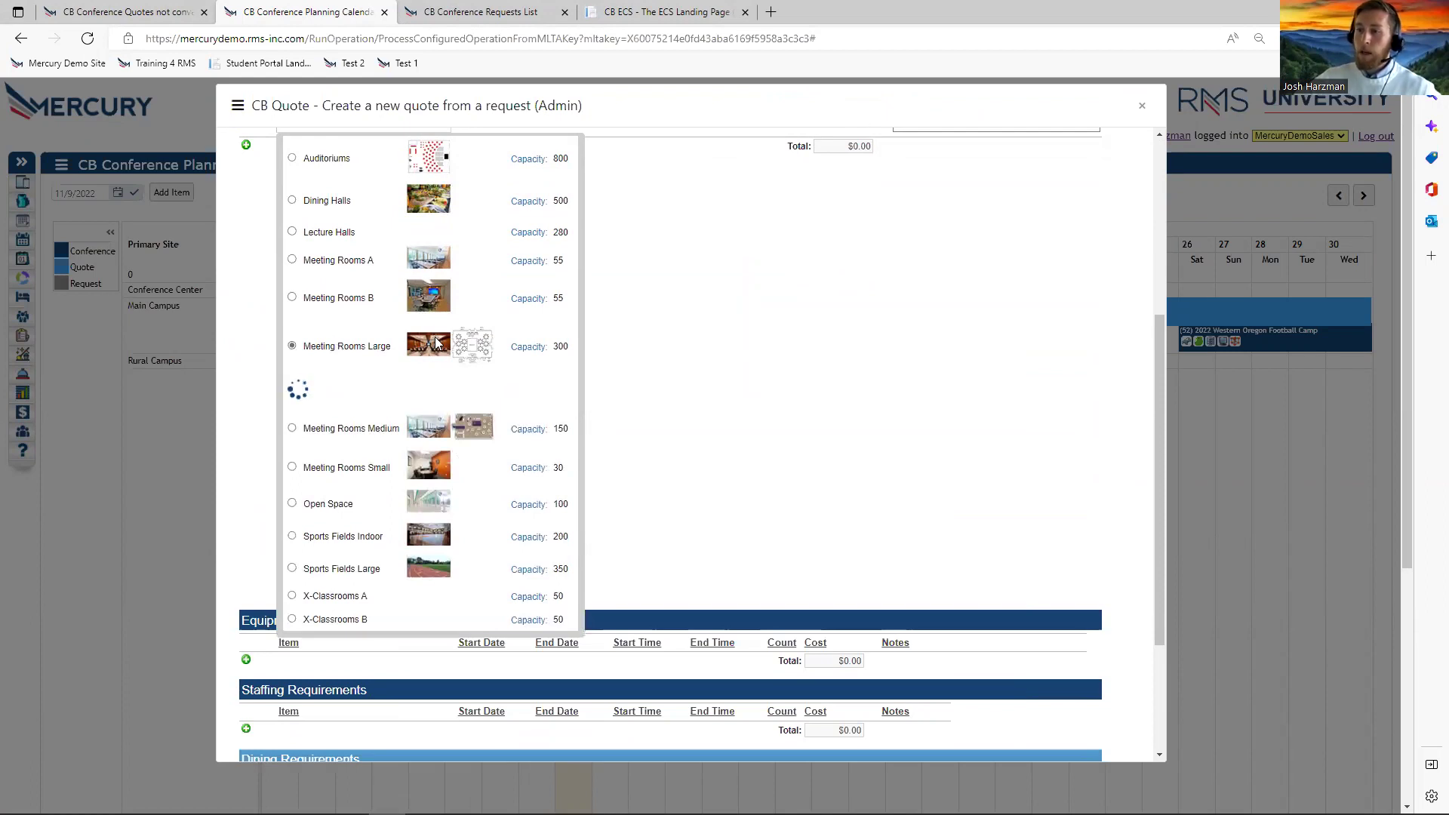
Preview the large meeting room's Banquet and Classroom layouts, and select the Classroom configuration.
scroll(459, 346, down, 2)
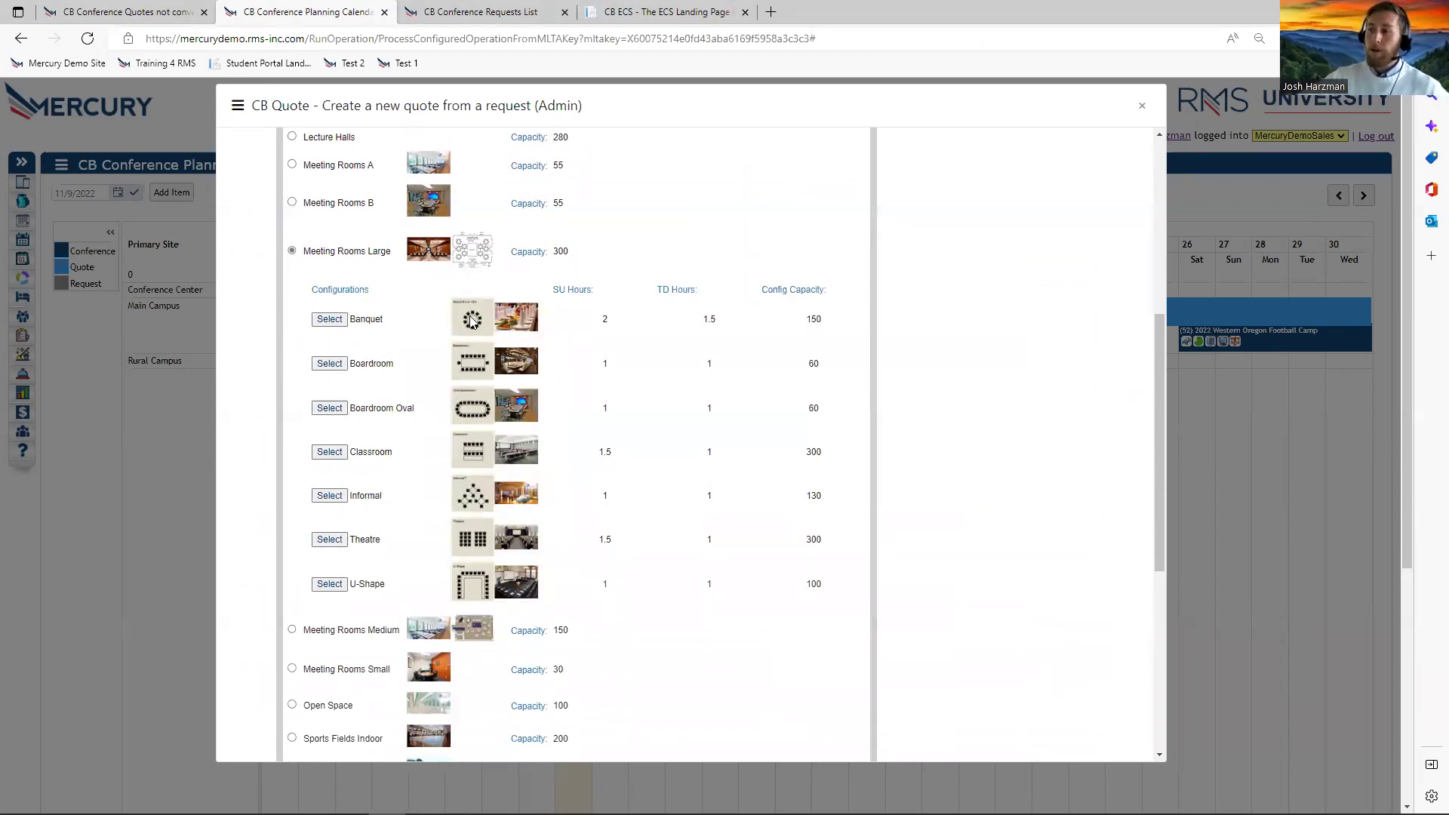
mouse_move(500, 326)
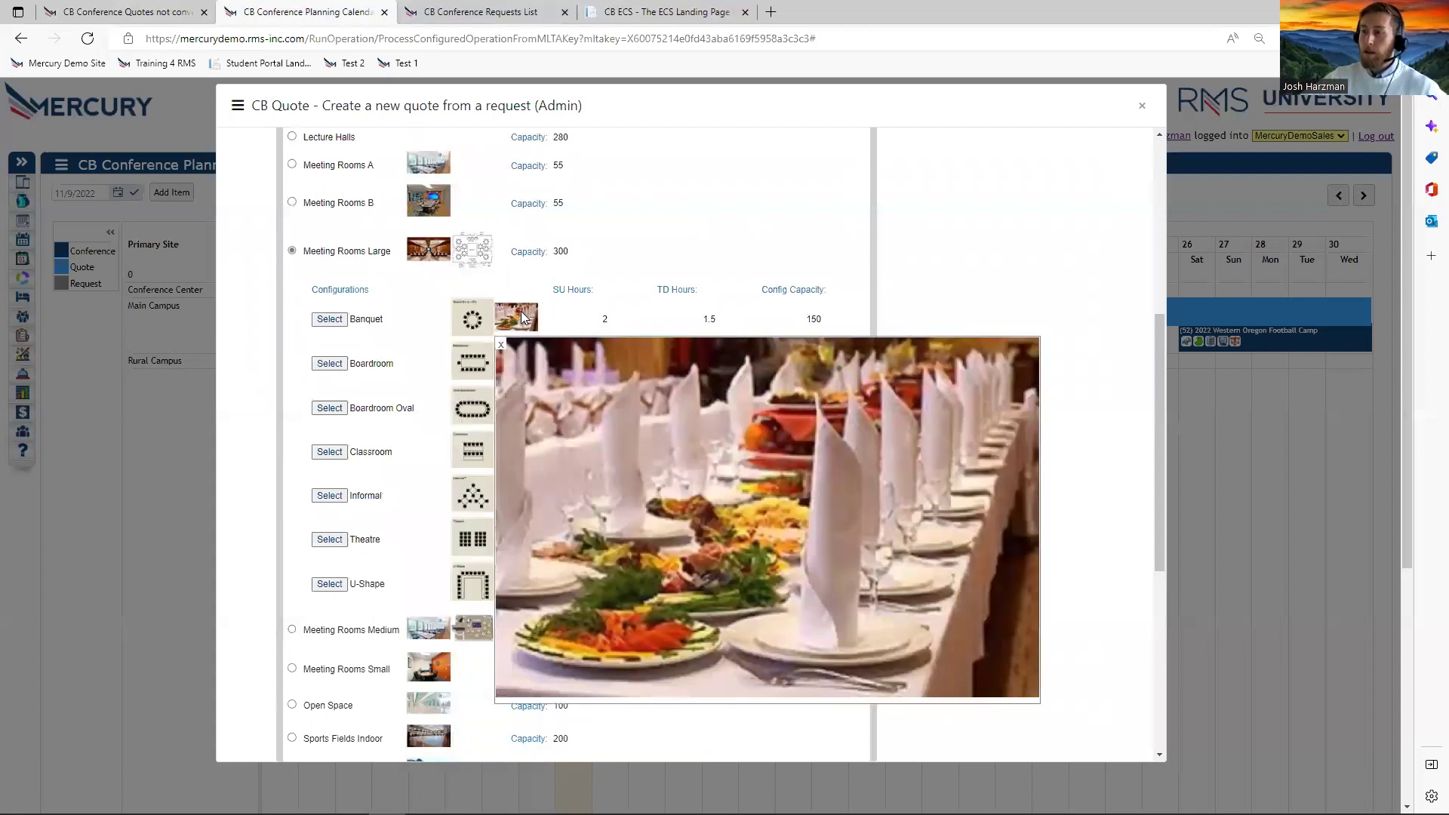
mouse_move(487, 421)
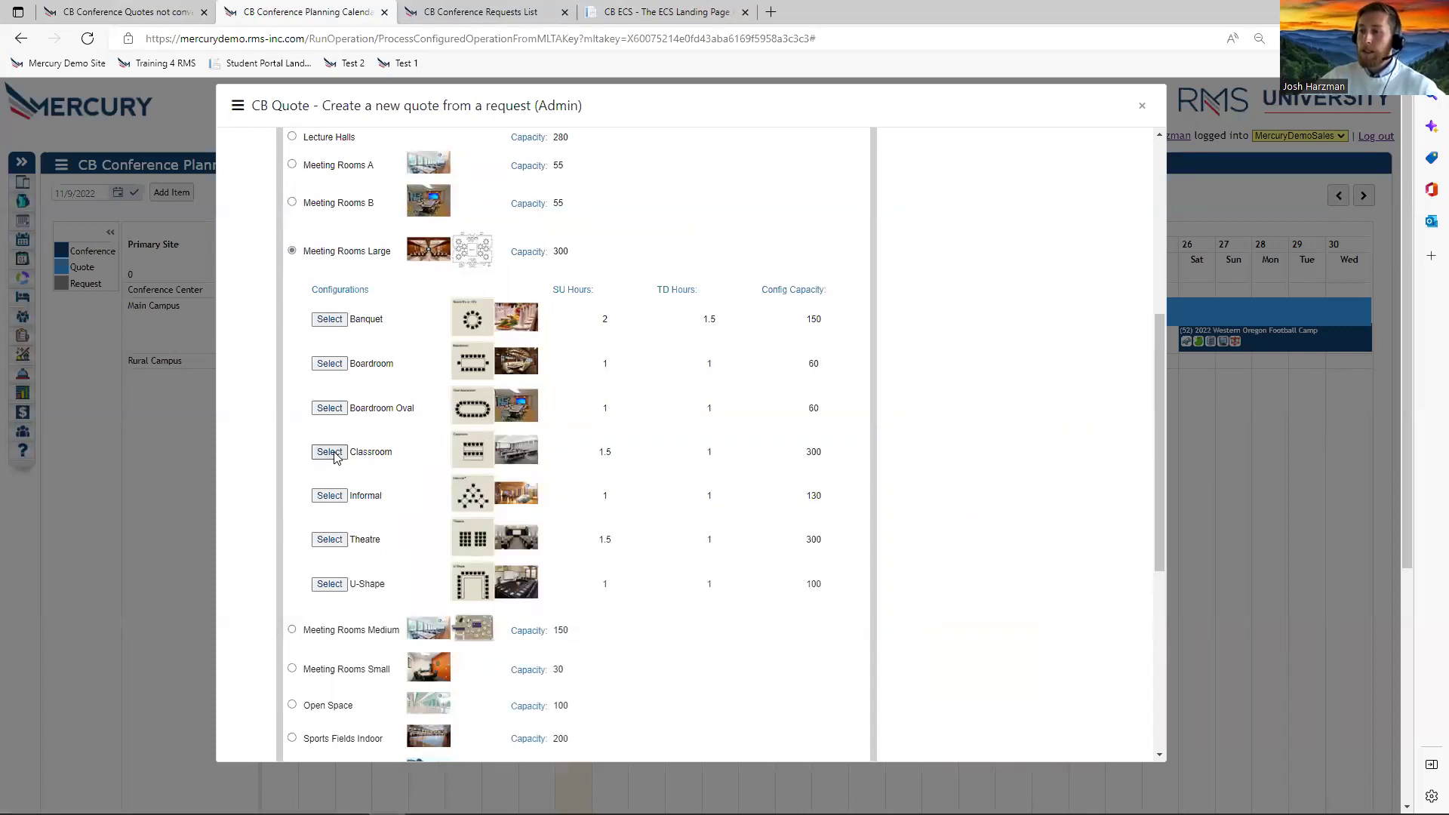
mouse_move(519, 453)
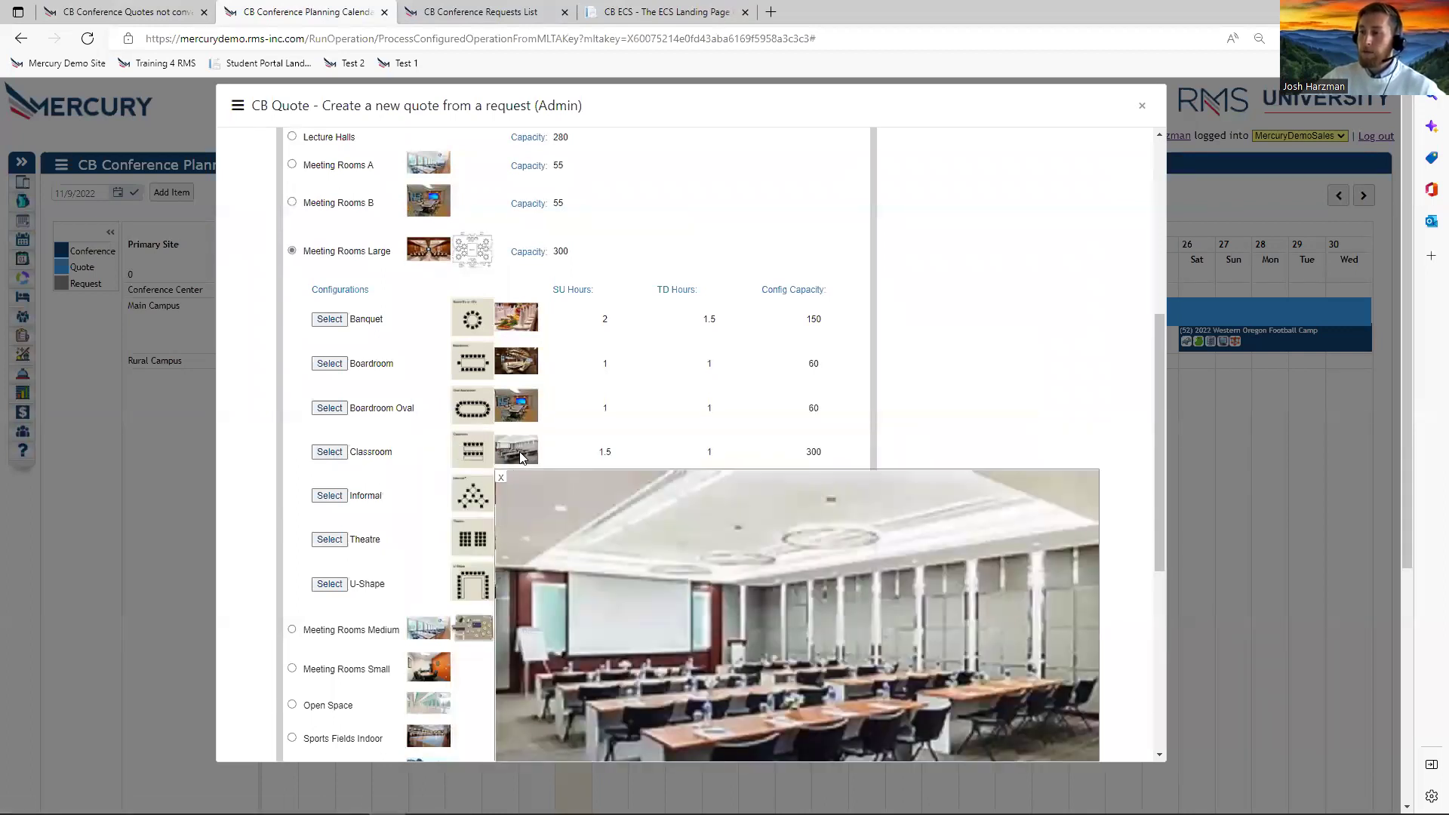
scroll(520, 451, down, 1)
click(502, 385)
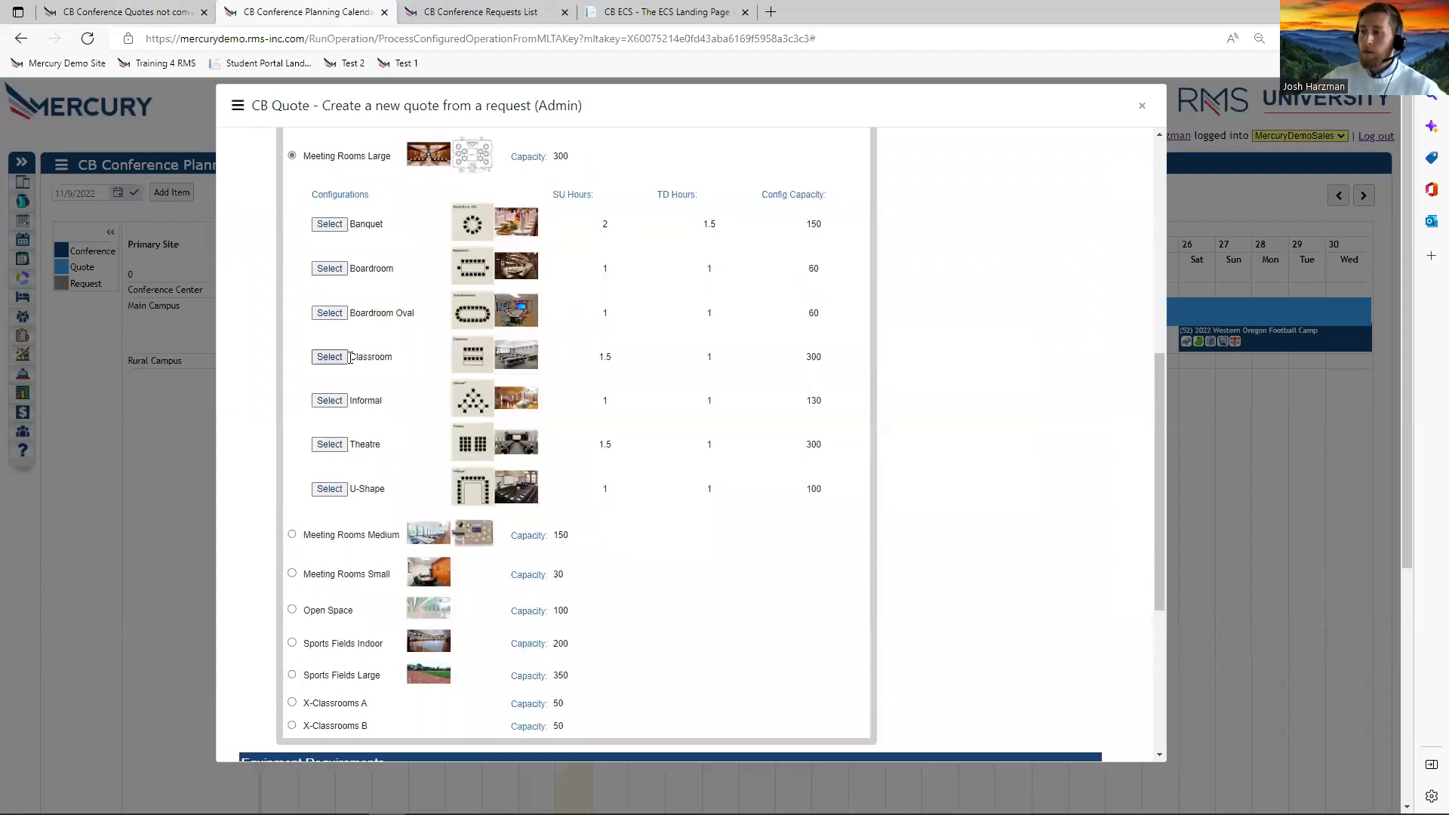
click(329, 356)
Set the large meeting room's start time to 1:00 PM and its end time to 5:00 PM.
click(632, 367)
text(100p)
key(Tab)
text(500p)
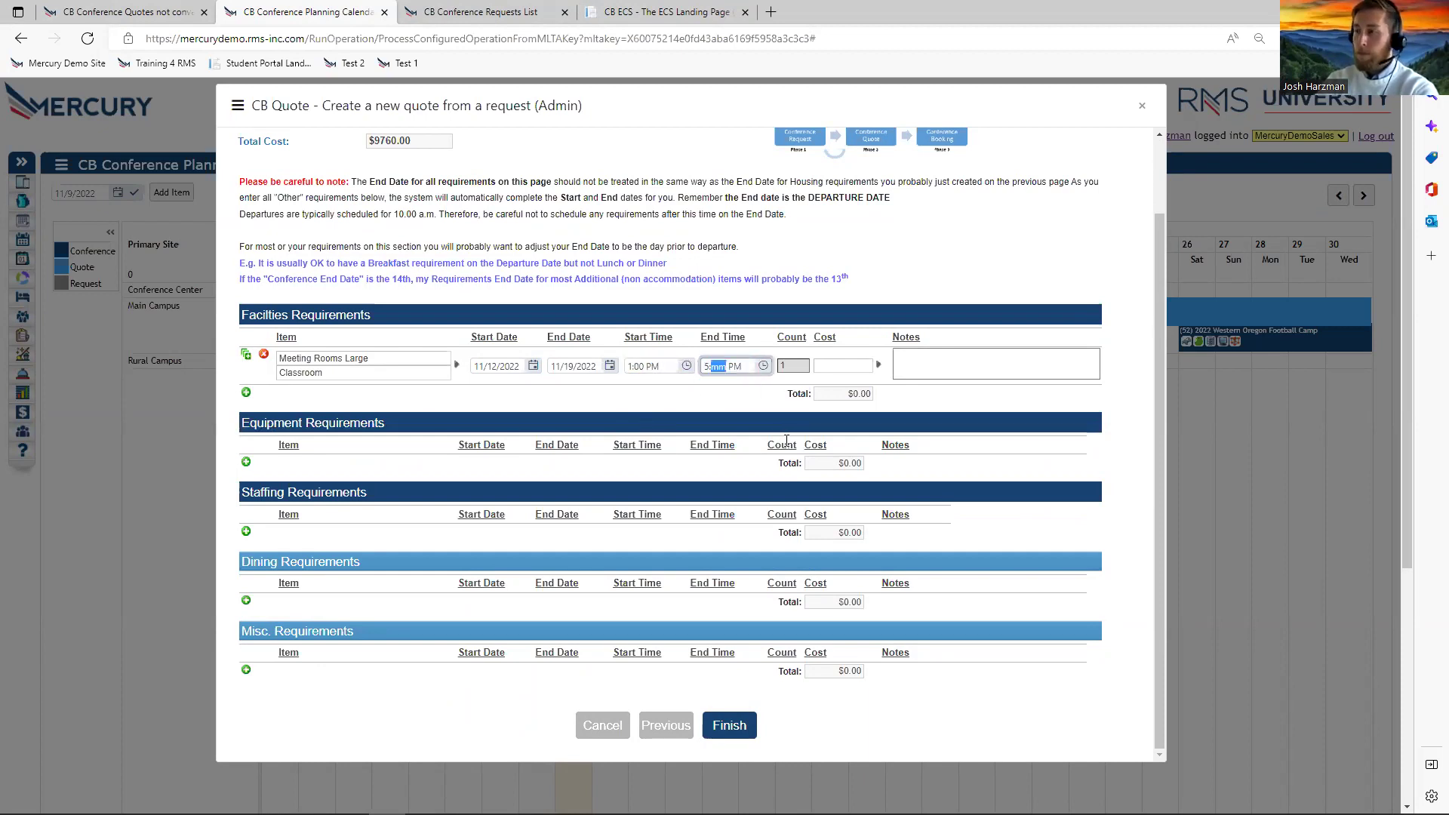
key(Tab)
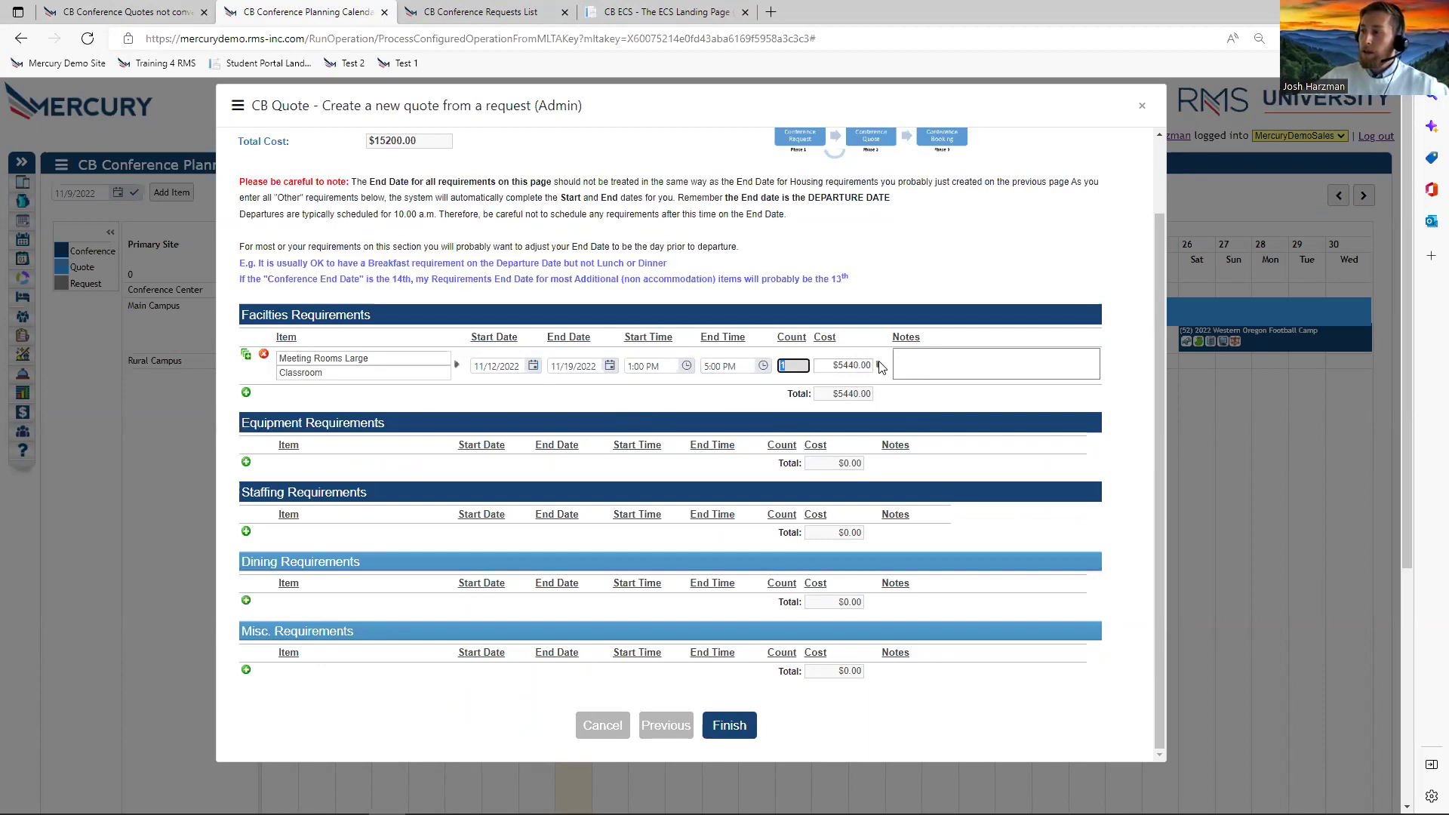
Review the large meeting room's rate and billing type options, keeping the billing type Hourly.
click(880, 366)
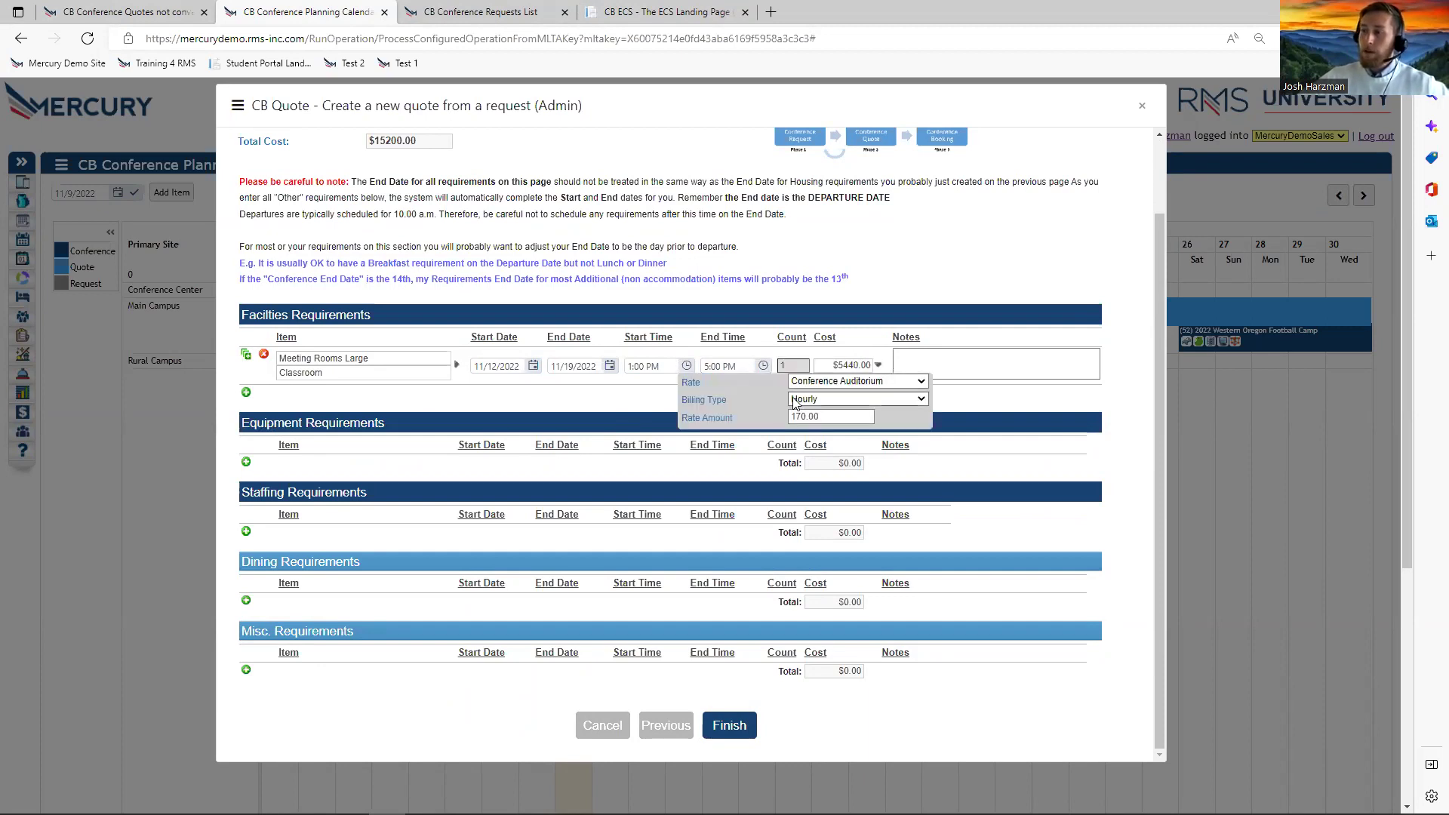
click(873, 400)
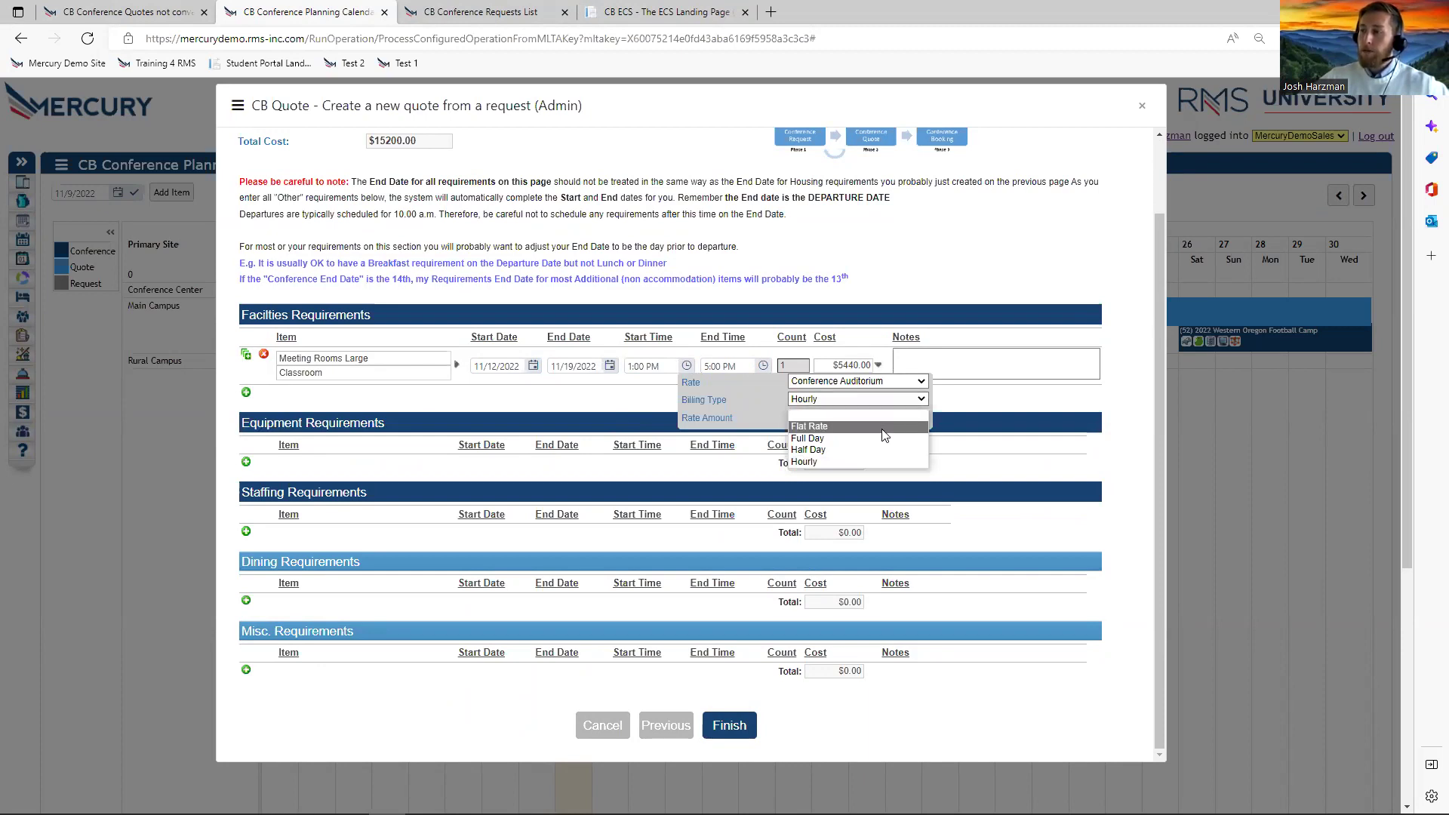
click(880, 462)
click(974, 402)
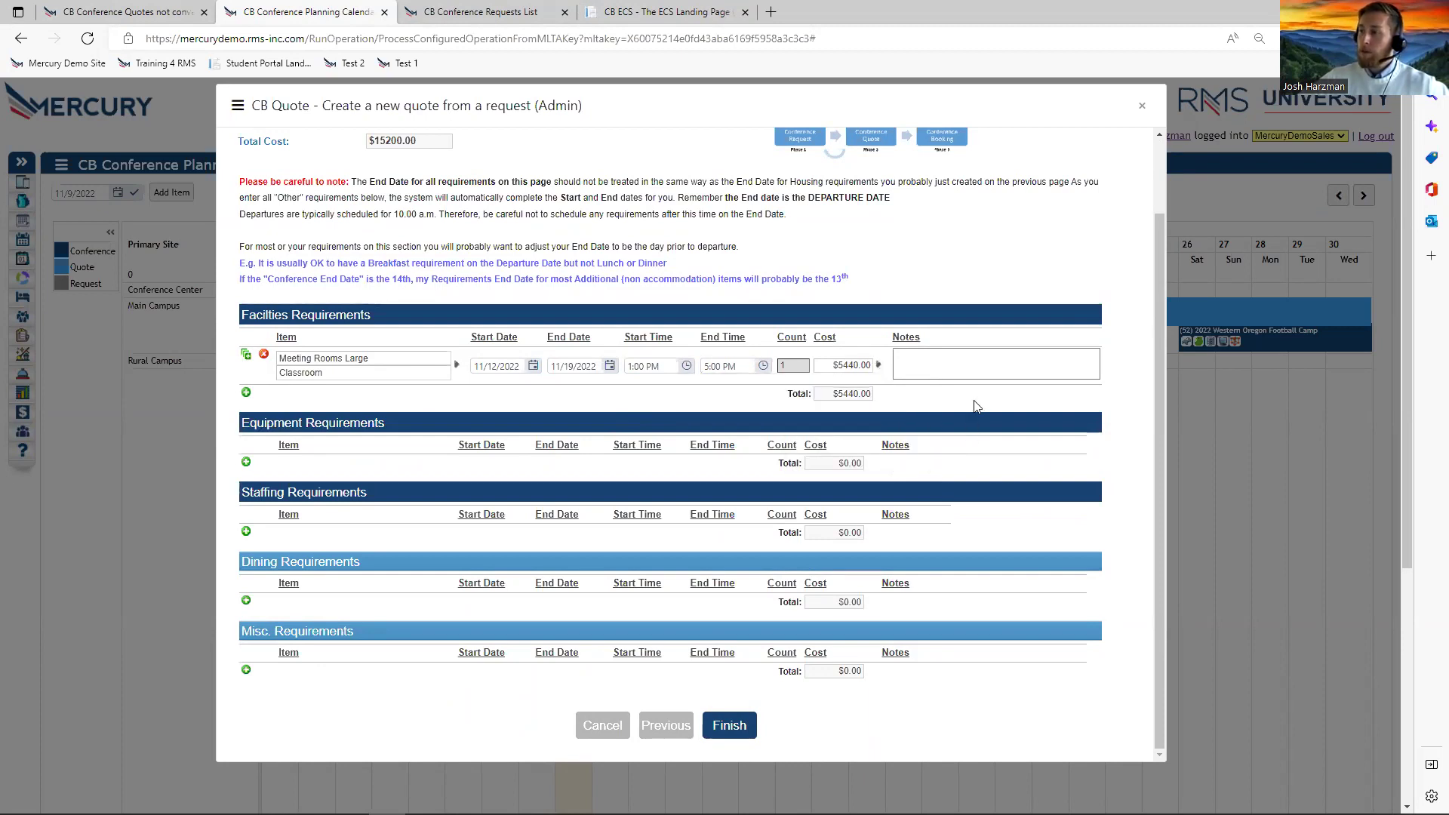
Add a second facilities requirement for Sports Fields Large with the Standard configuration.
click(246, 392)
click(456, 404)
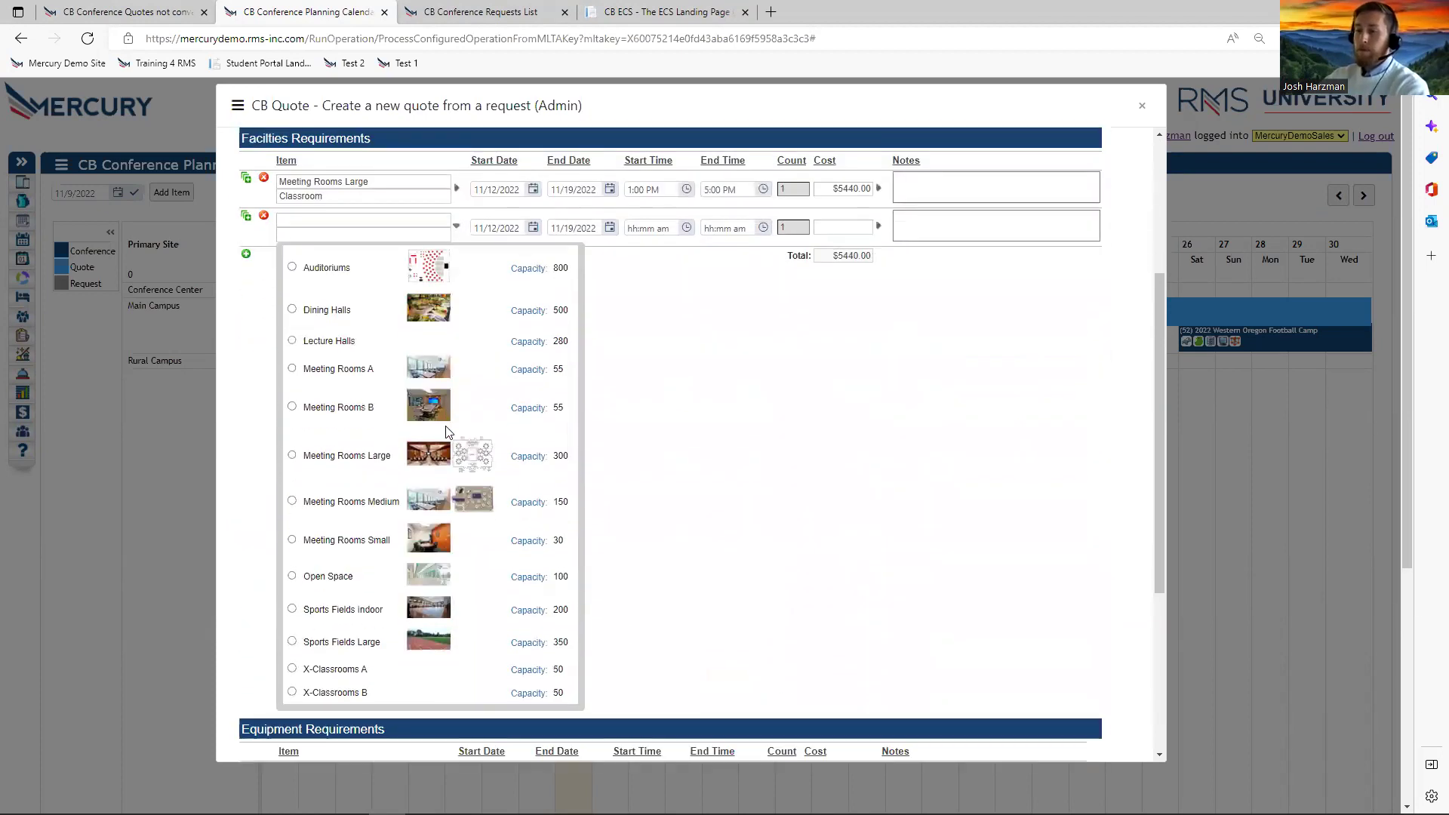
mouse_move(437, 635)
scroll(501, 691, down, 1)
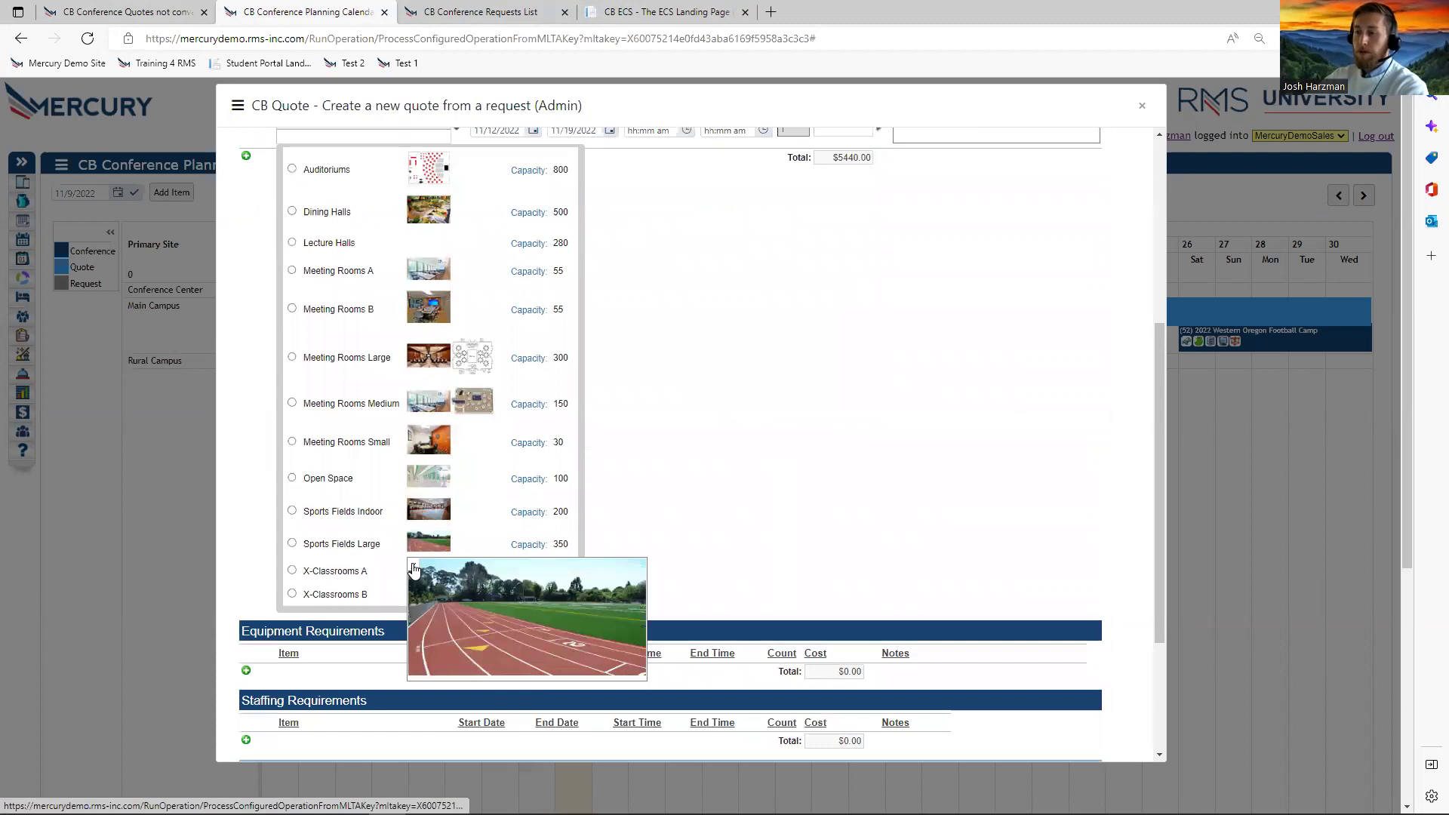
click(291, 544)
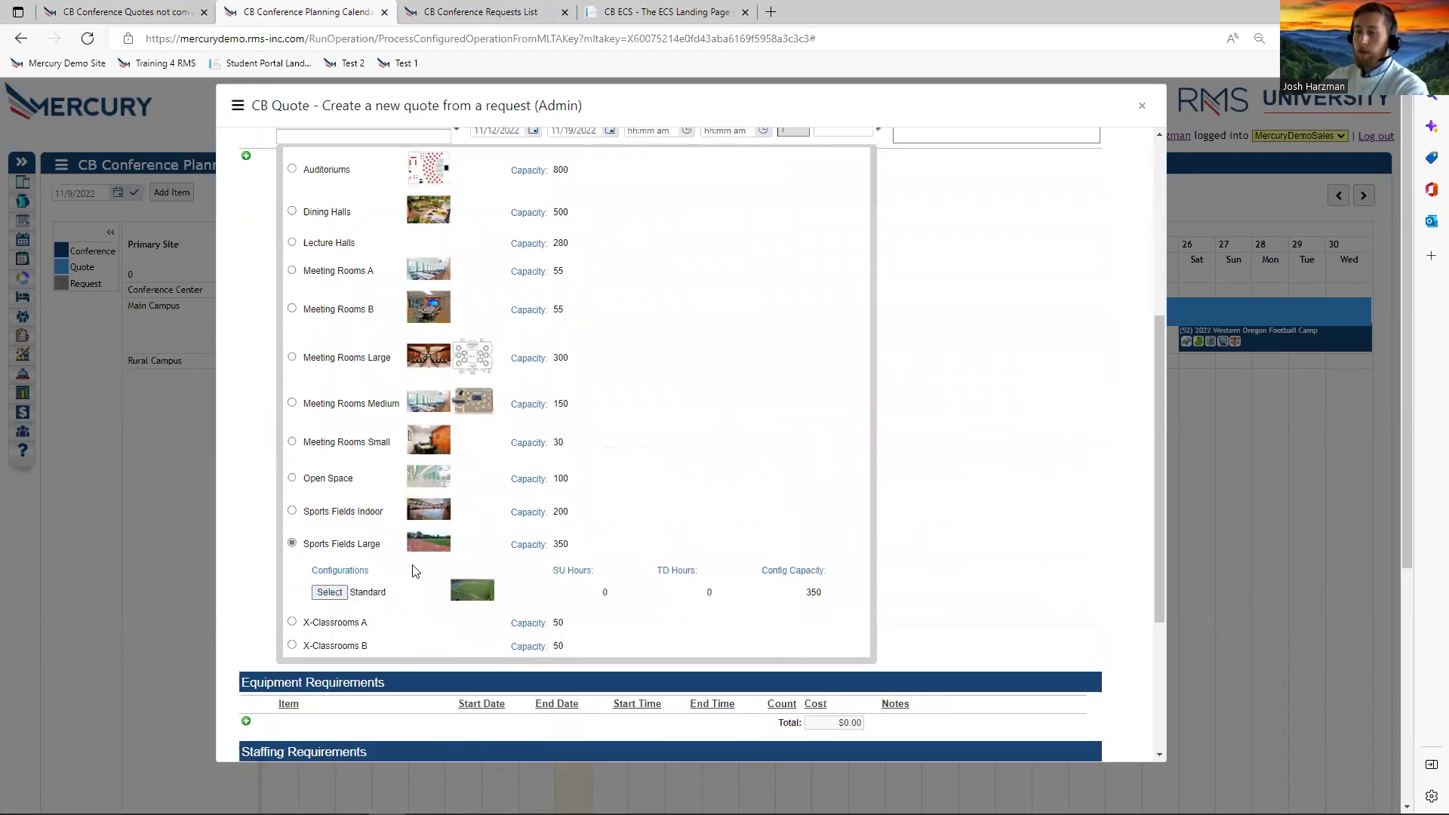
scroll(464, 599, down, 1)
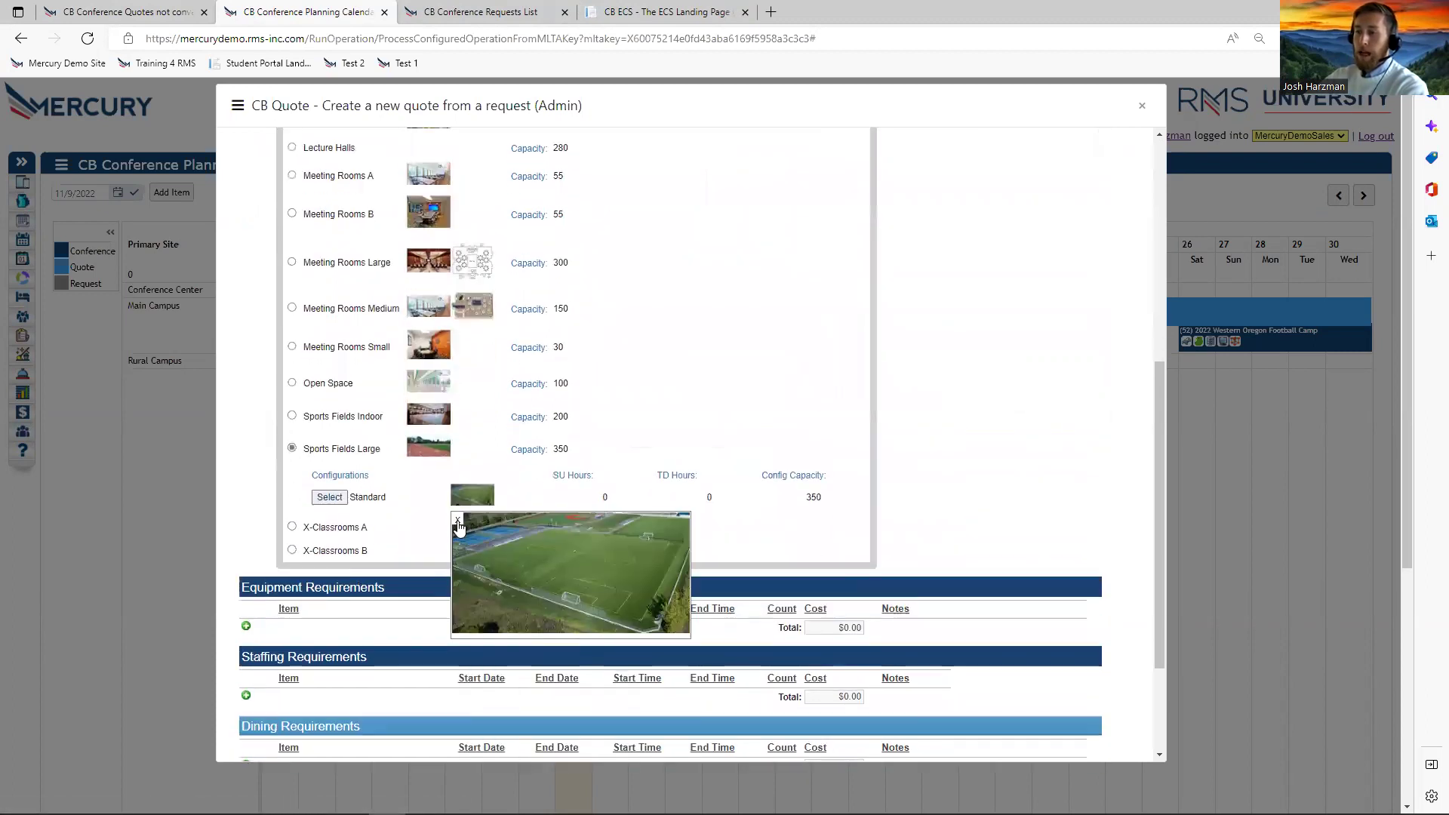
click(337, 497)
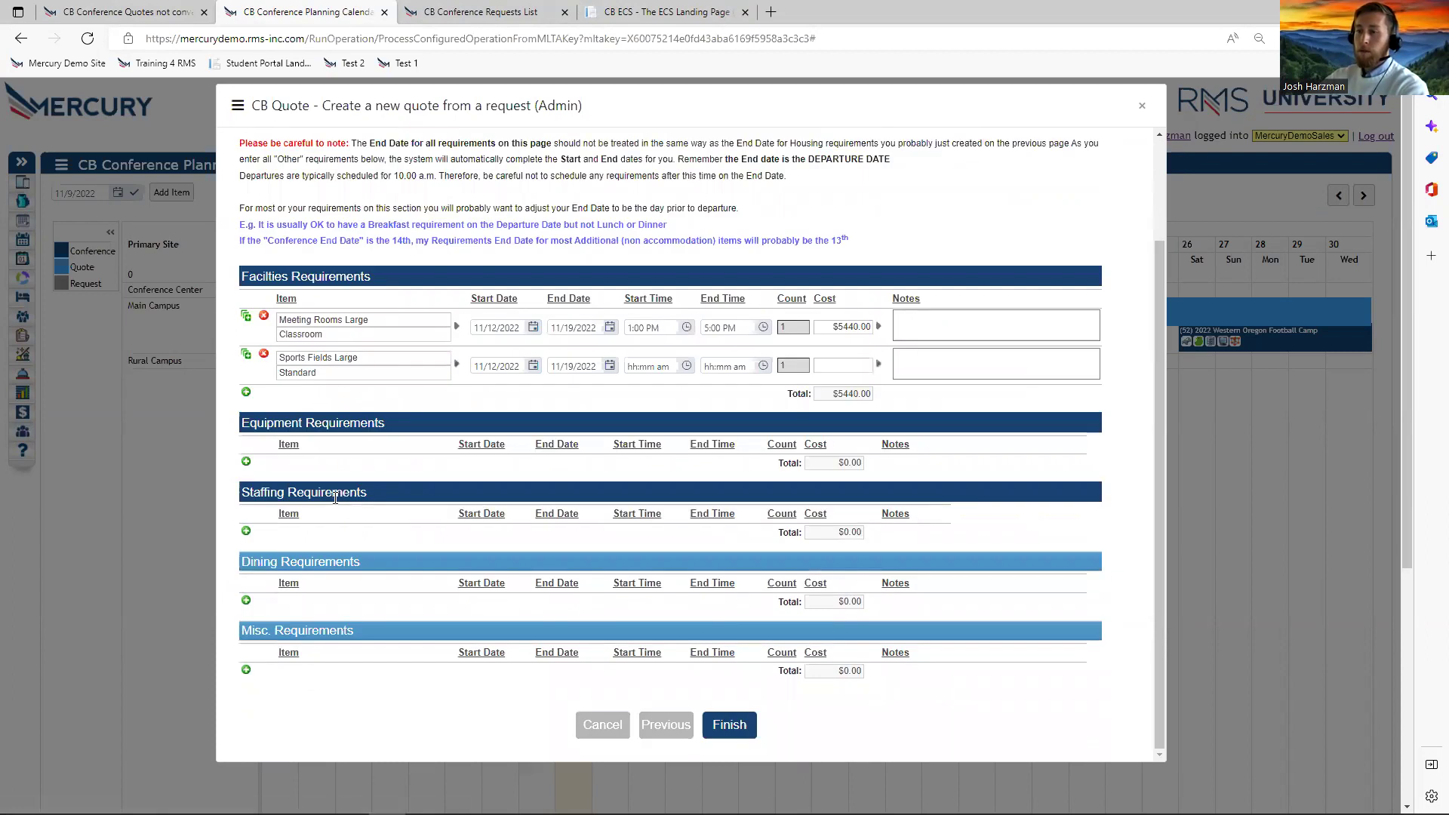
Add an equipment requirement for AV Full Presentation with the Full Presentation 1 configuration.
scroll(335, 498, down, 1)
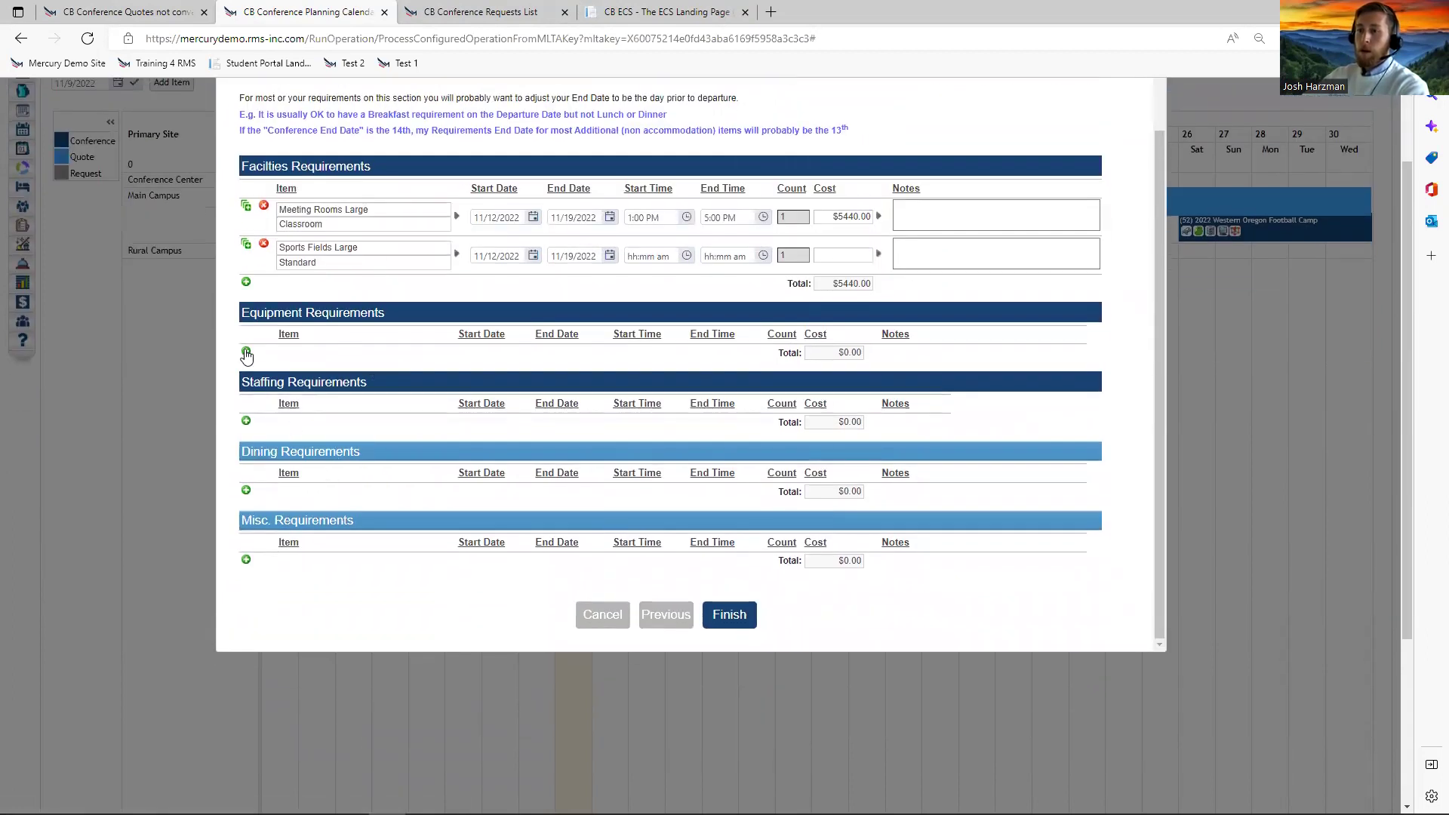
scroll(249, 360, up, 1)
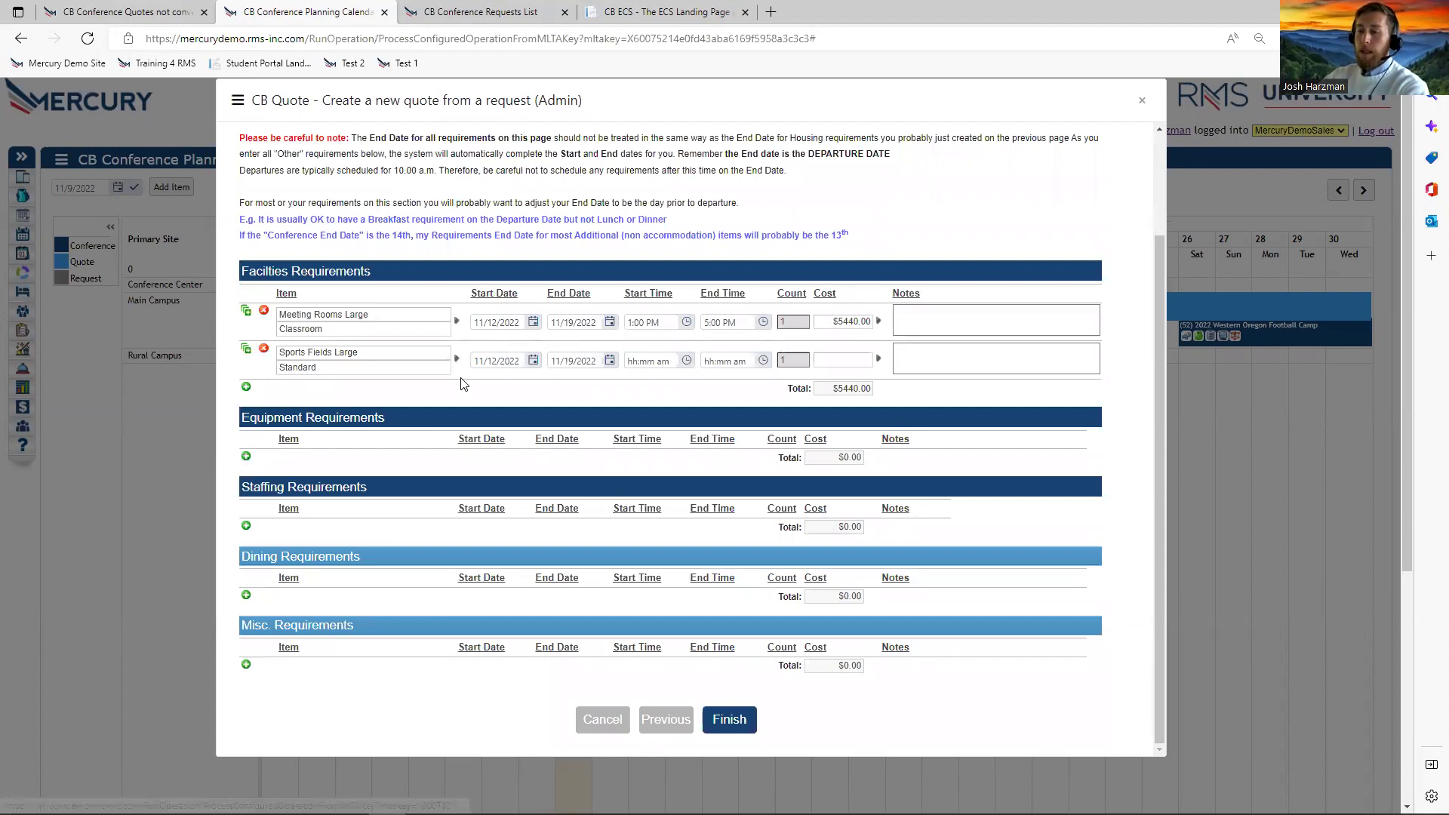
click(246, 455)
scroll(468, 414, down, 1)
click(457, 429)
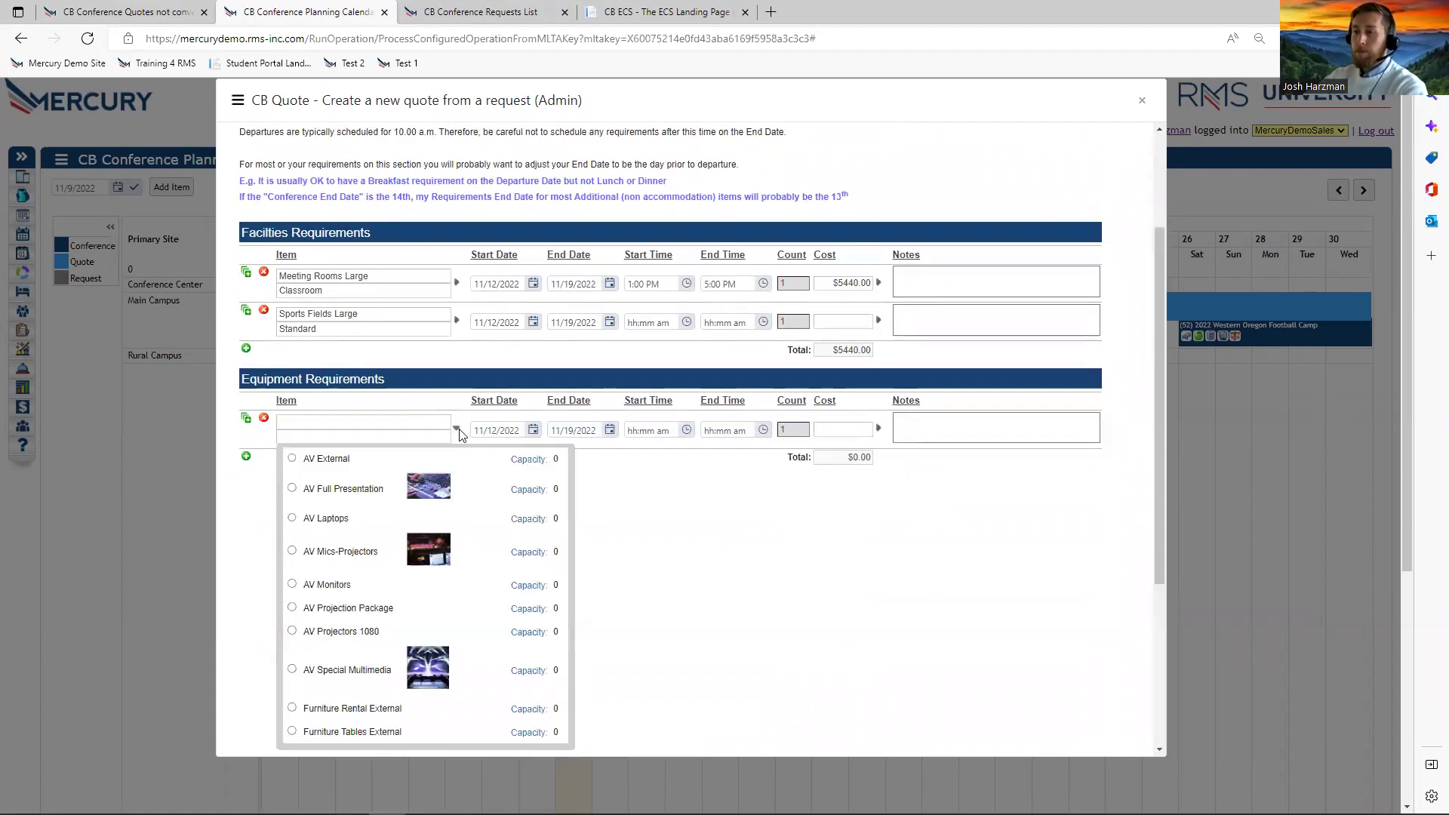
scroll(457, 430, down, 2)
click(428, 453)
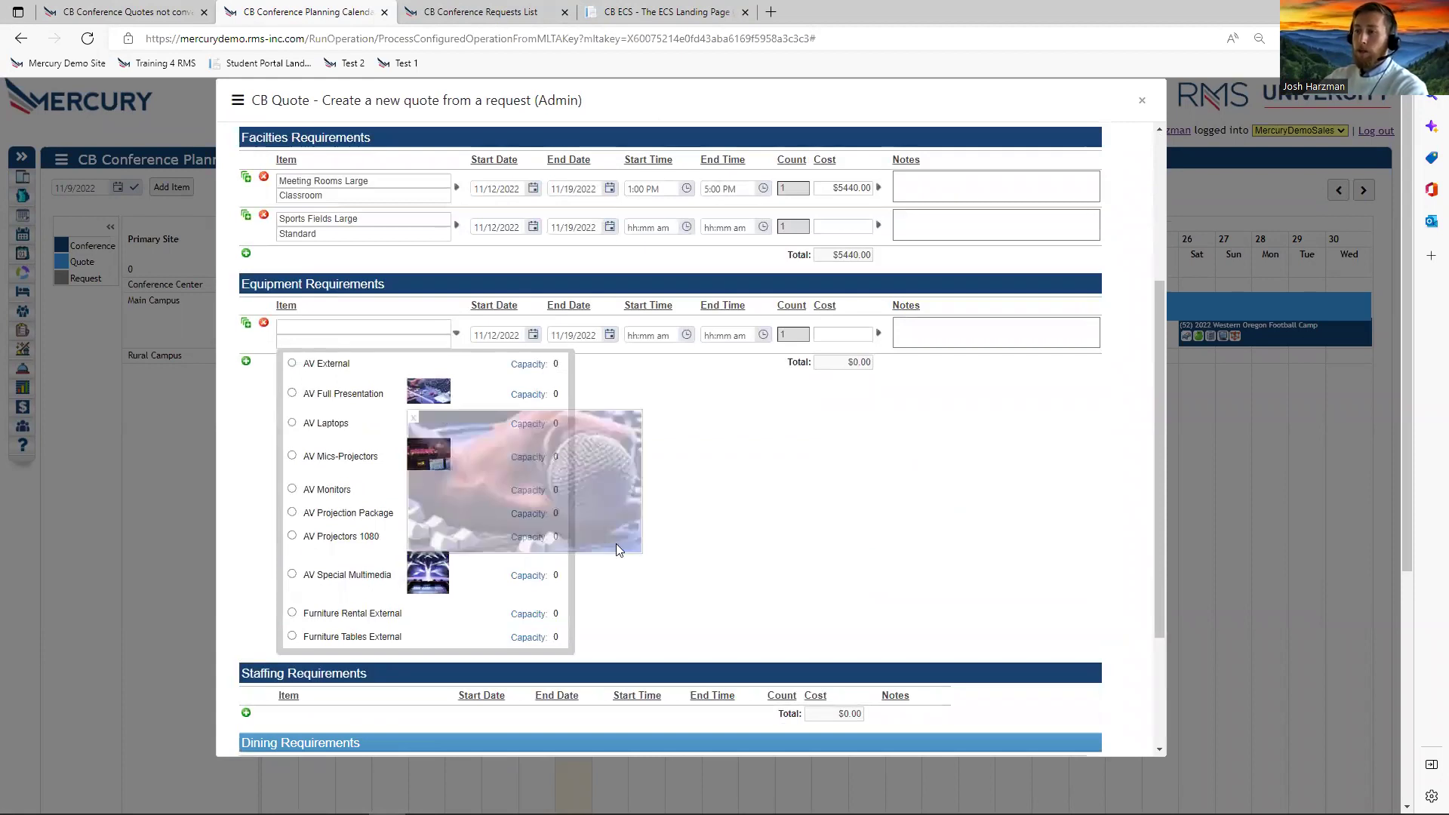
click(414, 417)
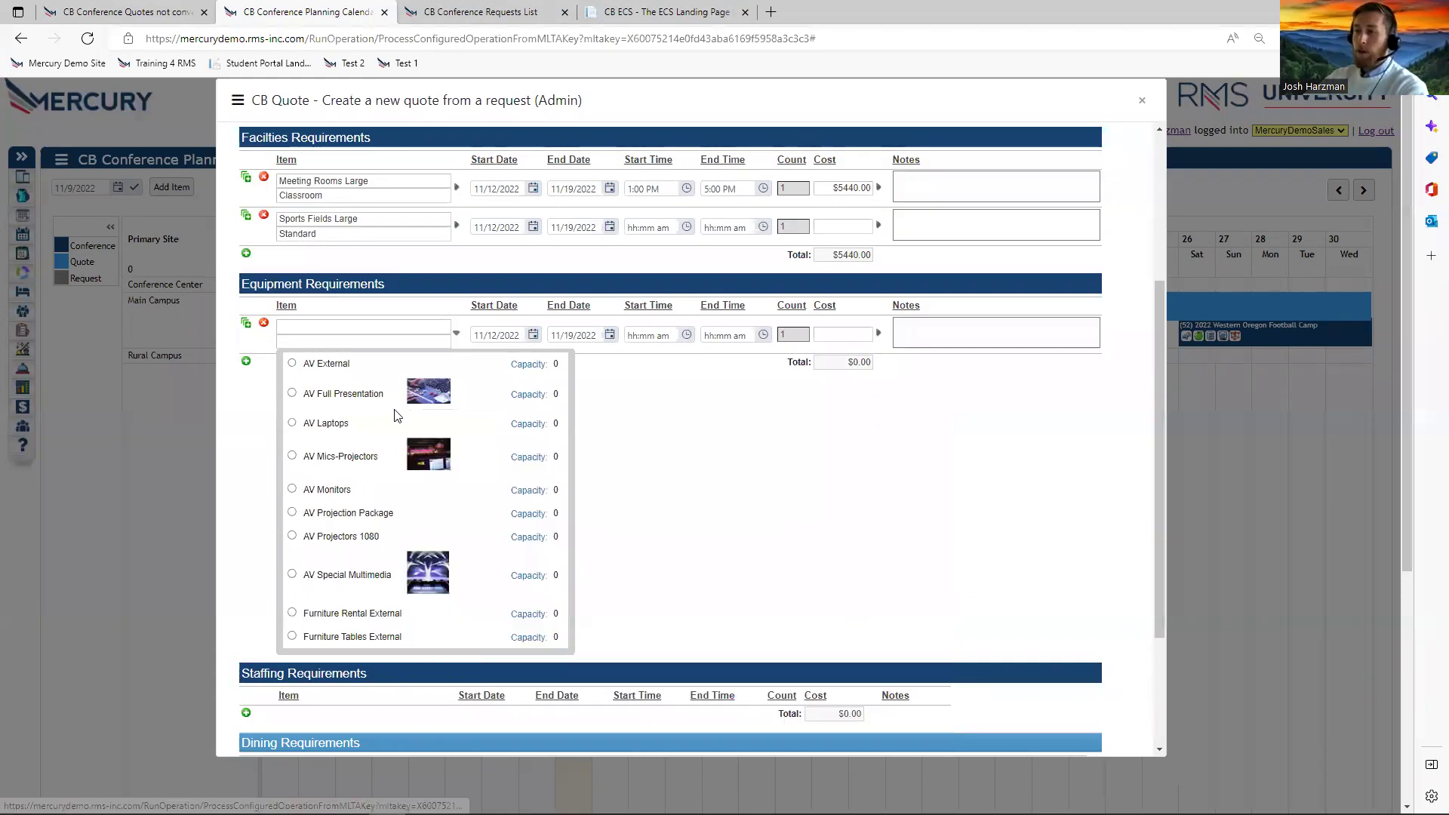
click(292, 393)
click(329, 439)
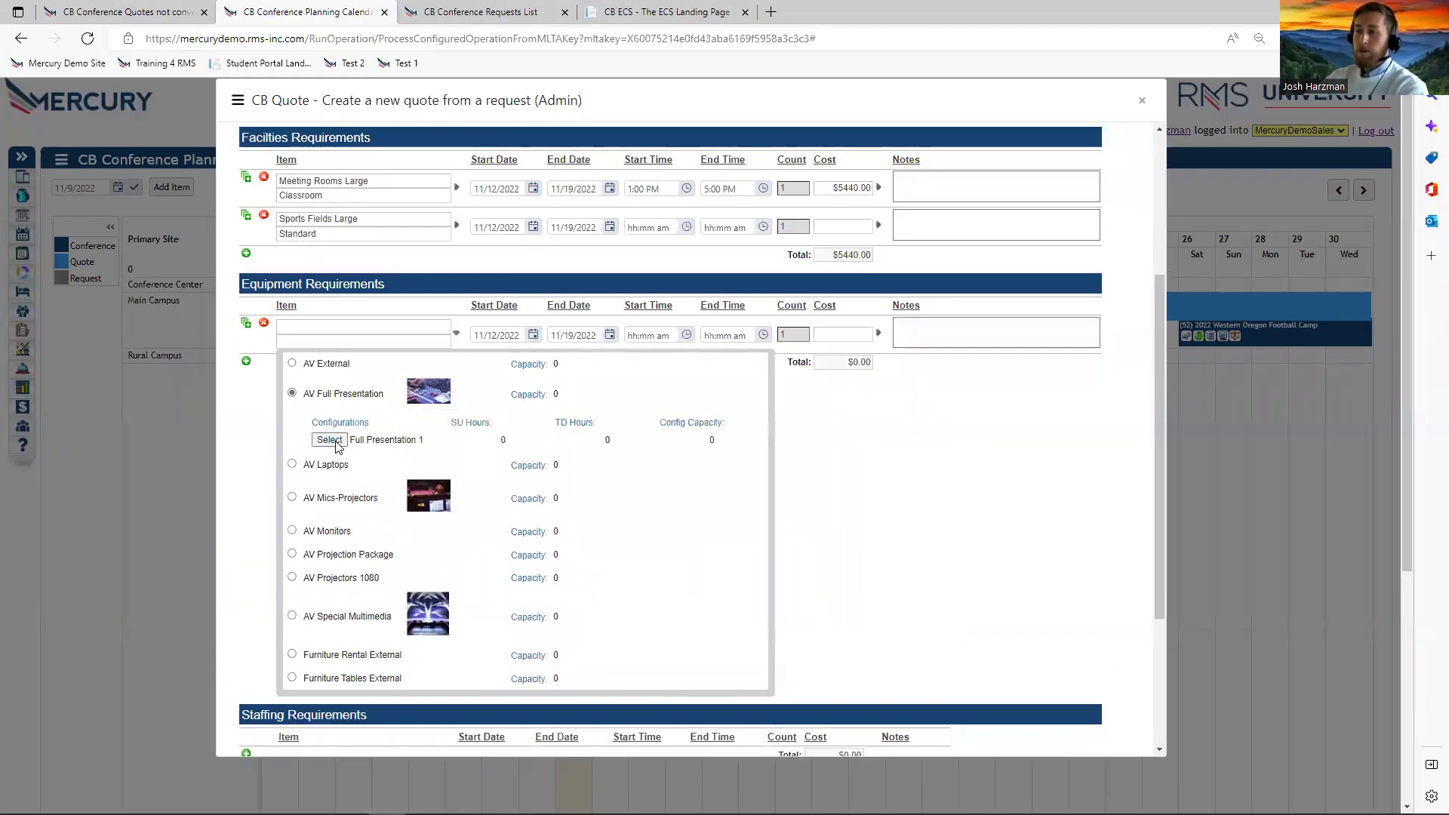
Set the AV Full Presentation's start time to 1:00 PM and its end time to 5:00 PM.
click(630, 431)
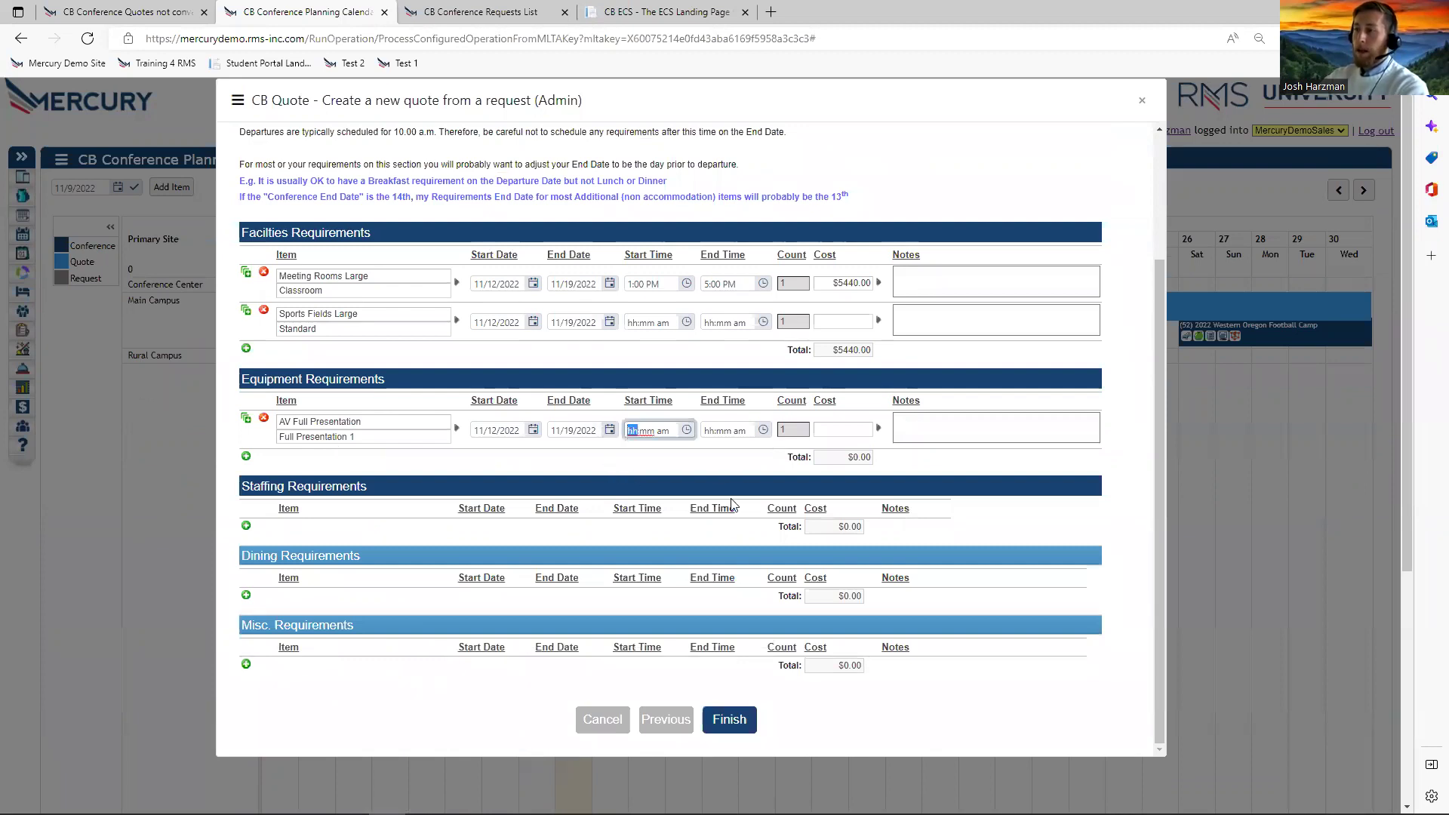
text(109p)
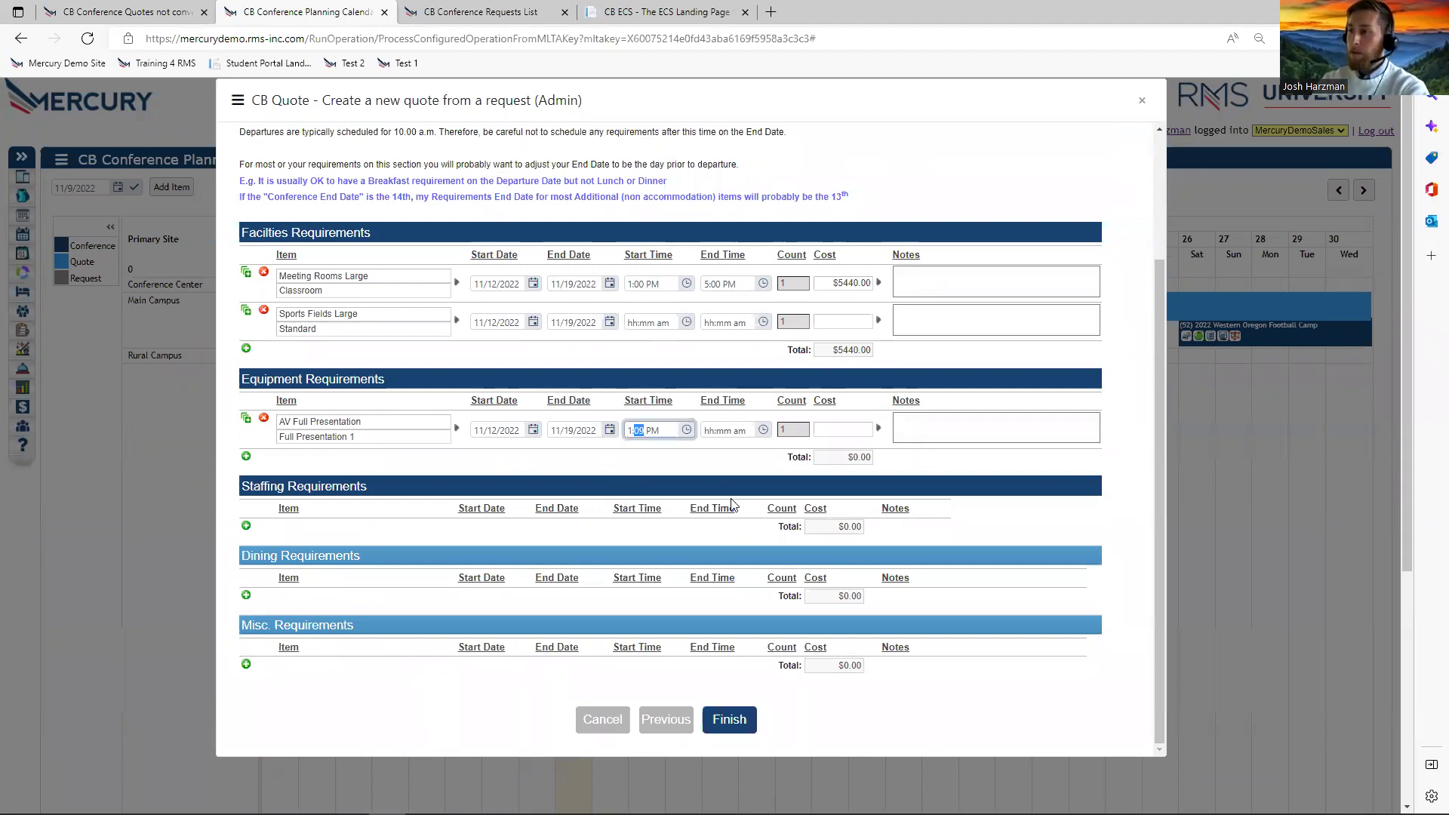
key(shift+Tab)
key(Tab)
text(1:)
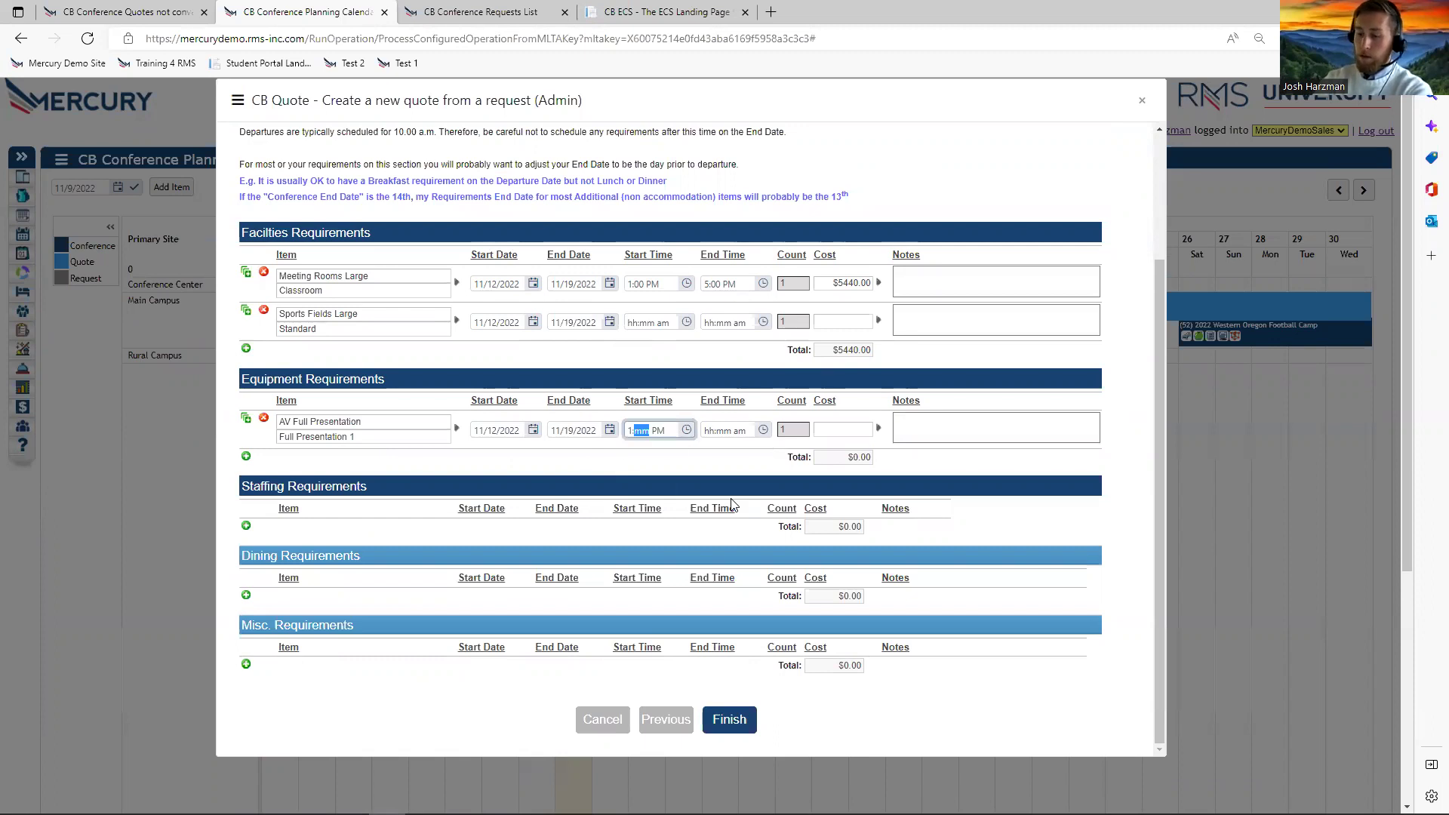
text(00)
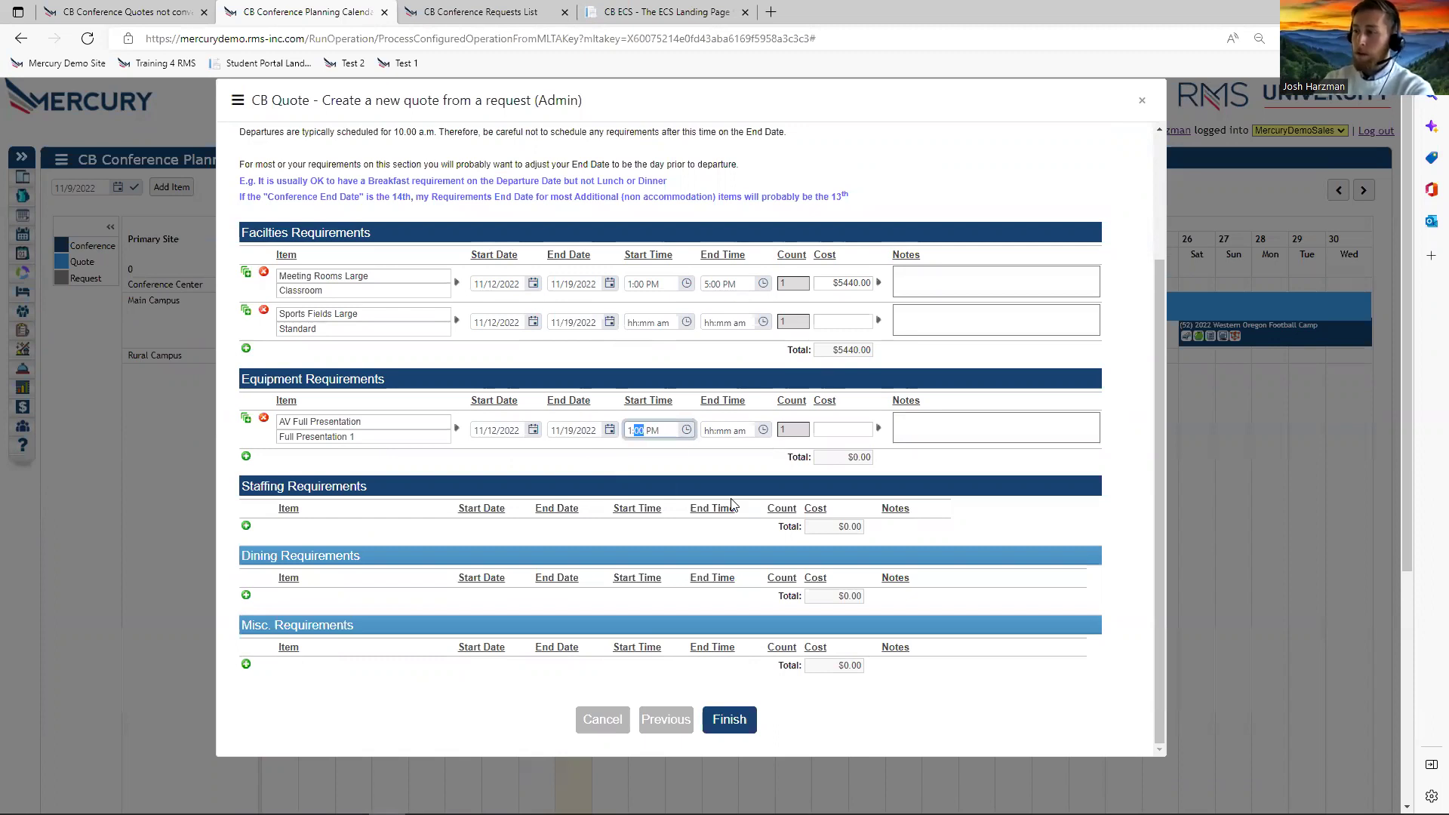
key(Tab)
text(500)
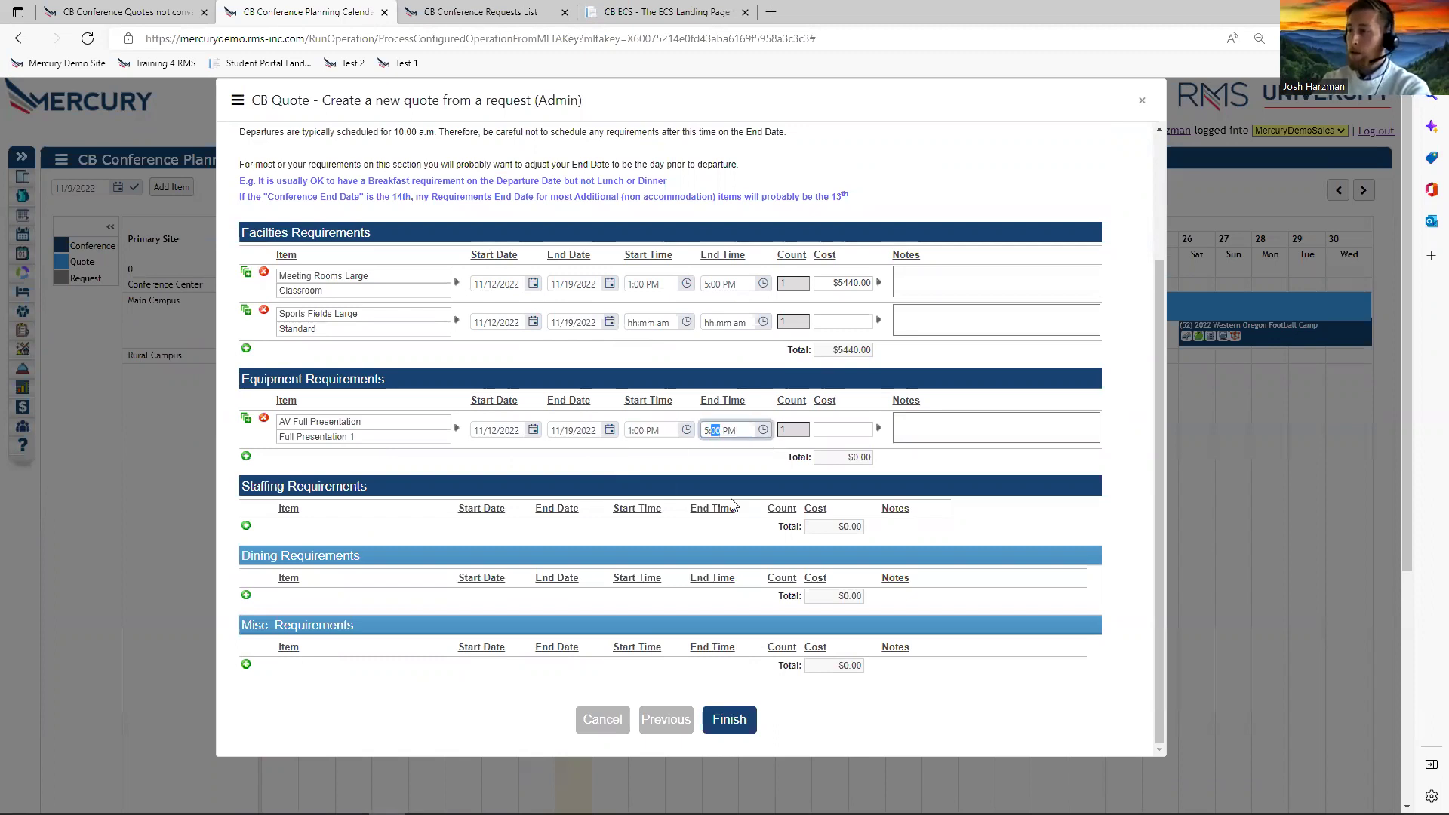
key(Tab)
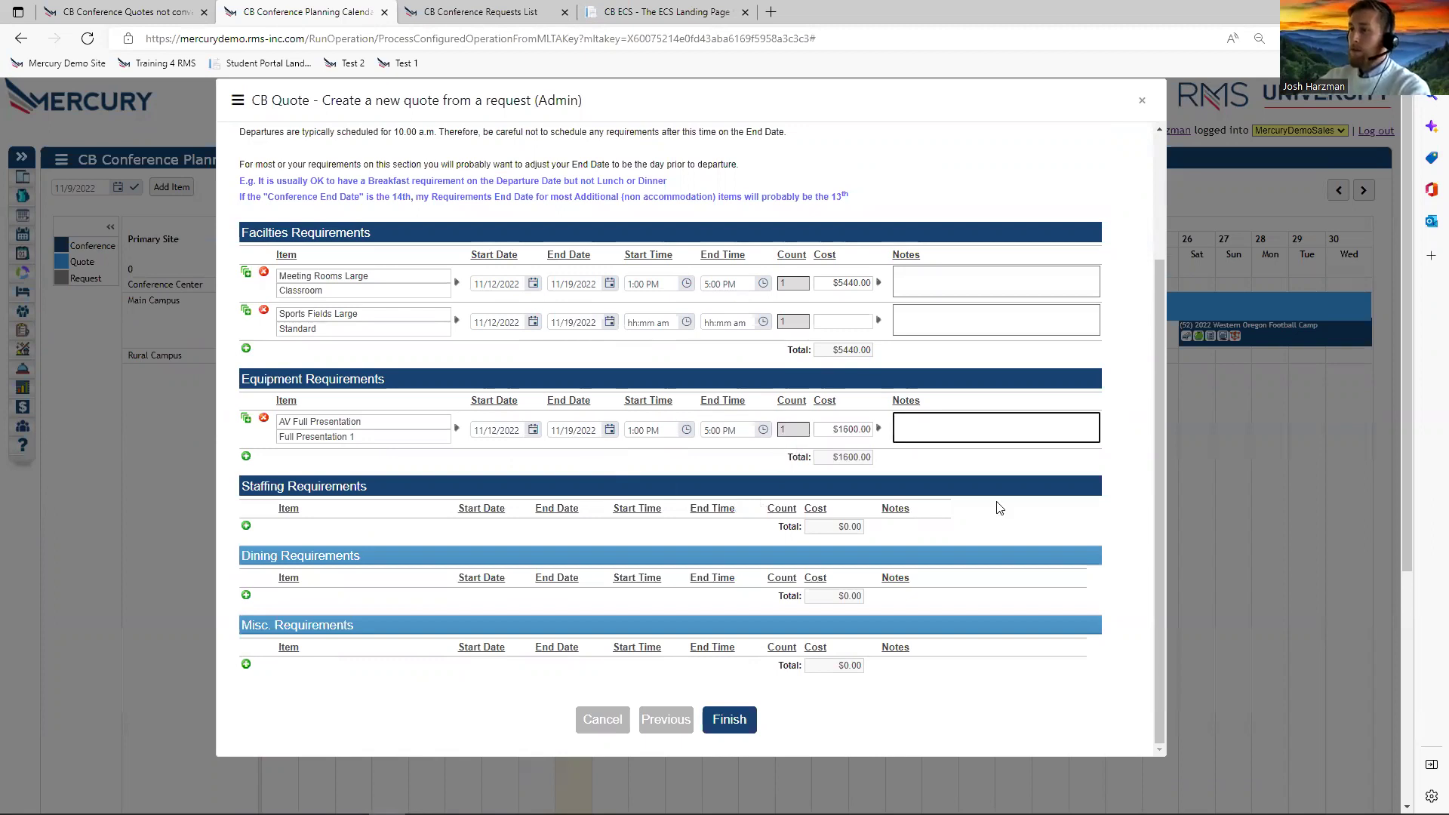
Set the large sports field's start time to 7:00 AM and its end time to 12:00 PM.
click(636, 315)
text(700)
key(Tab)
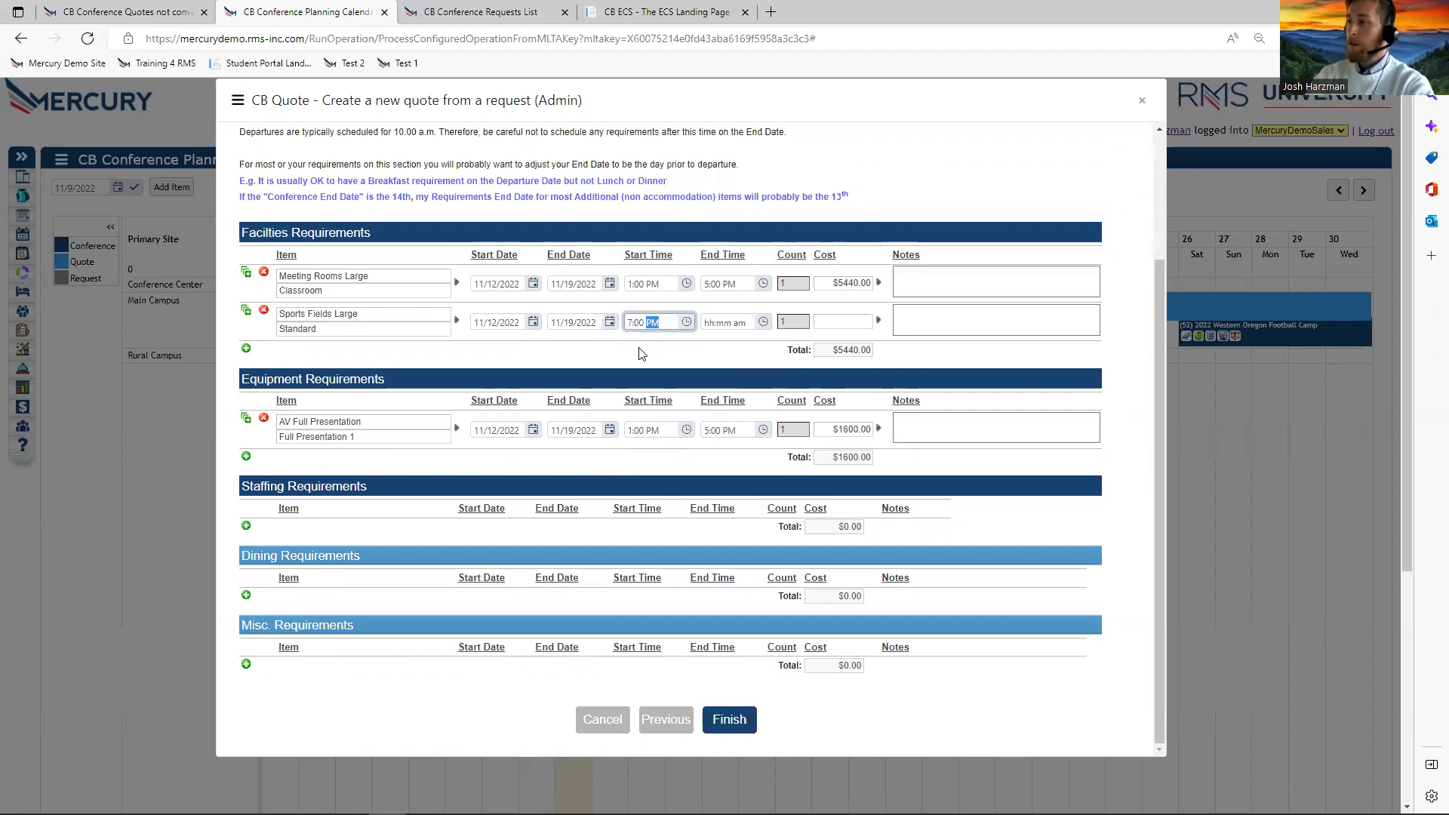
key(a)
key(Tab)
key(Up)
key(Tab)
key(Up)
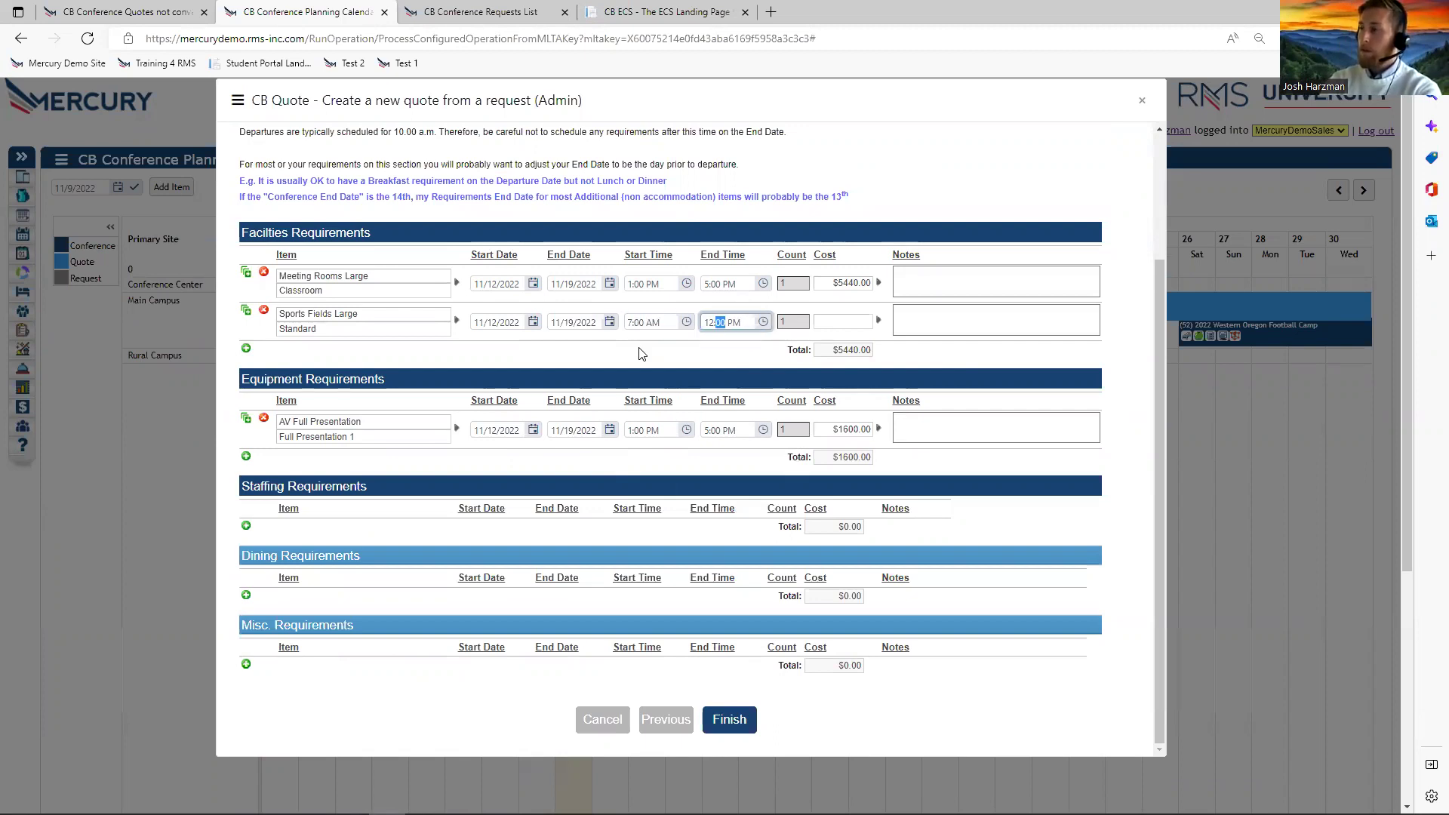
key(Tab)
key(Tab)
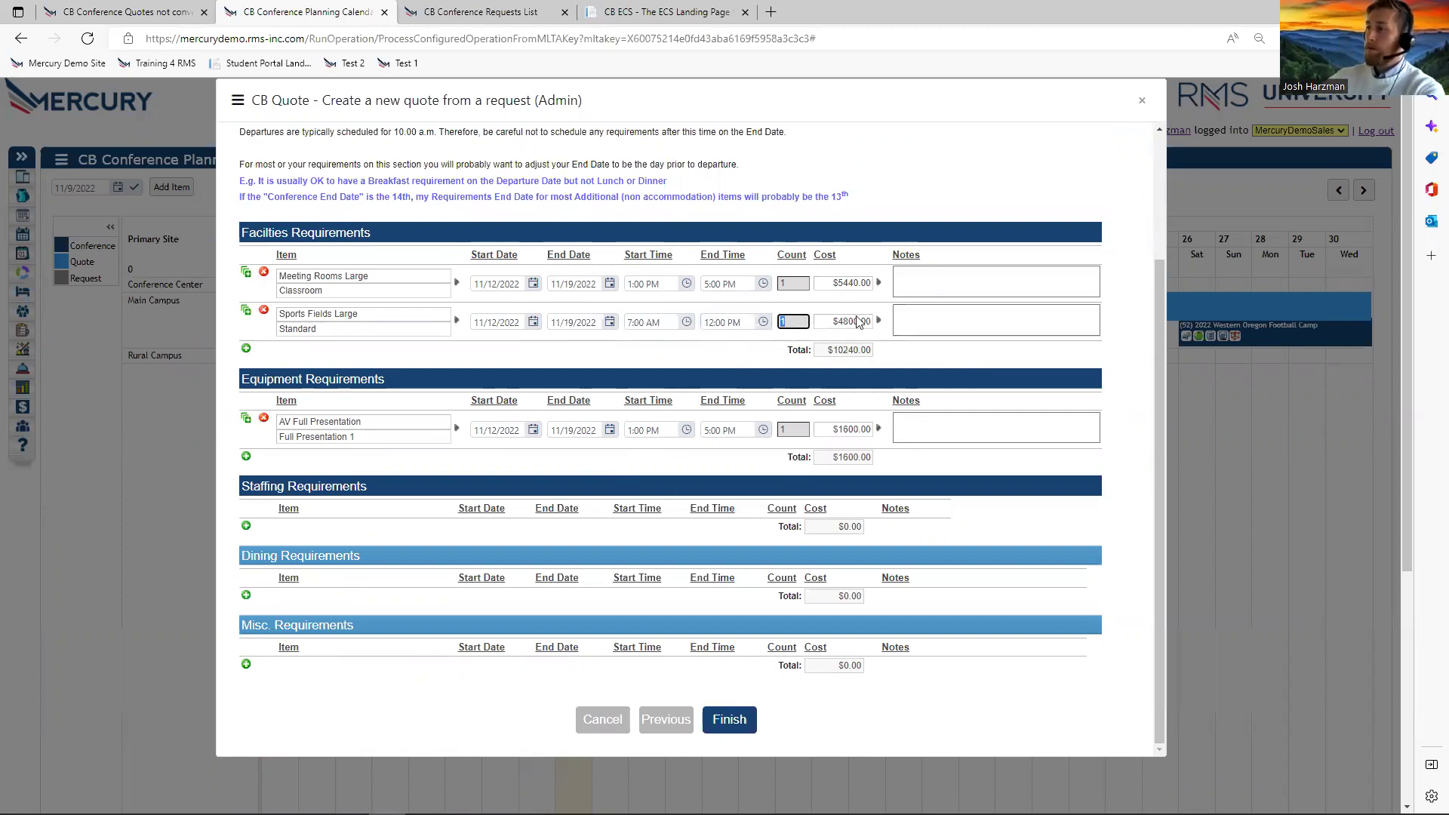
Change the large sports field's billing type to Flat Rate with a rate amount of 500.00.
click(879, 321)
click(888, 352)
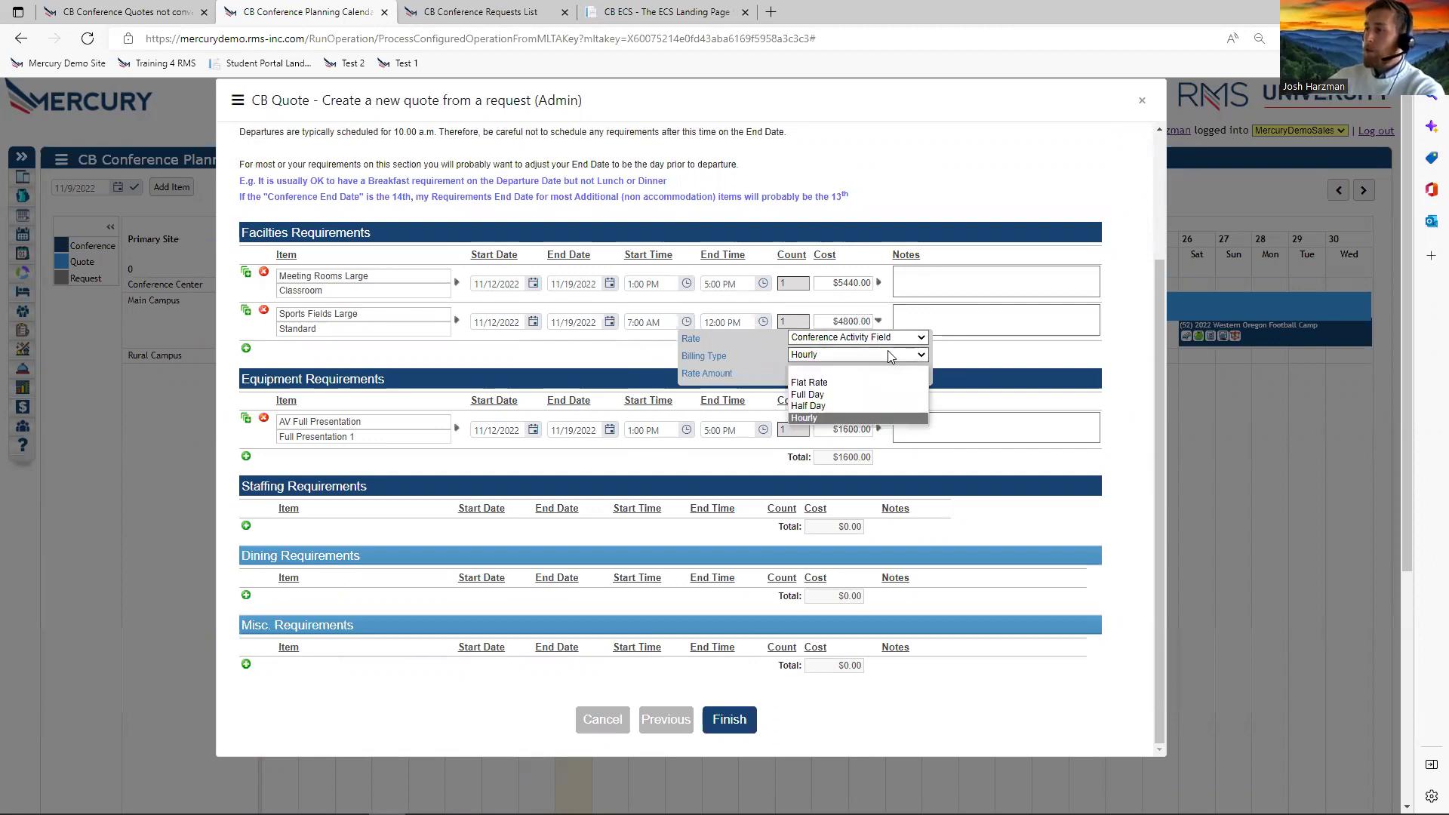
click(879, 381)
key(Tab)
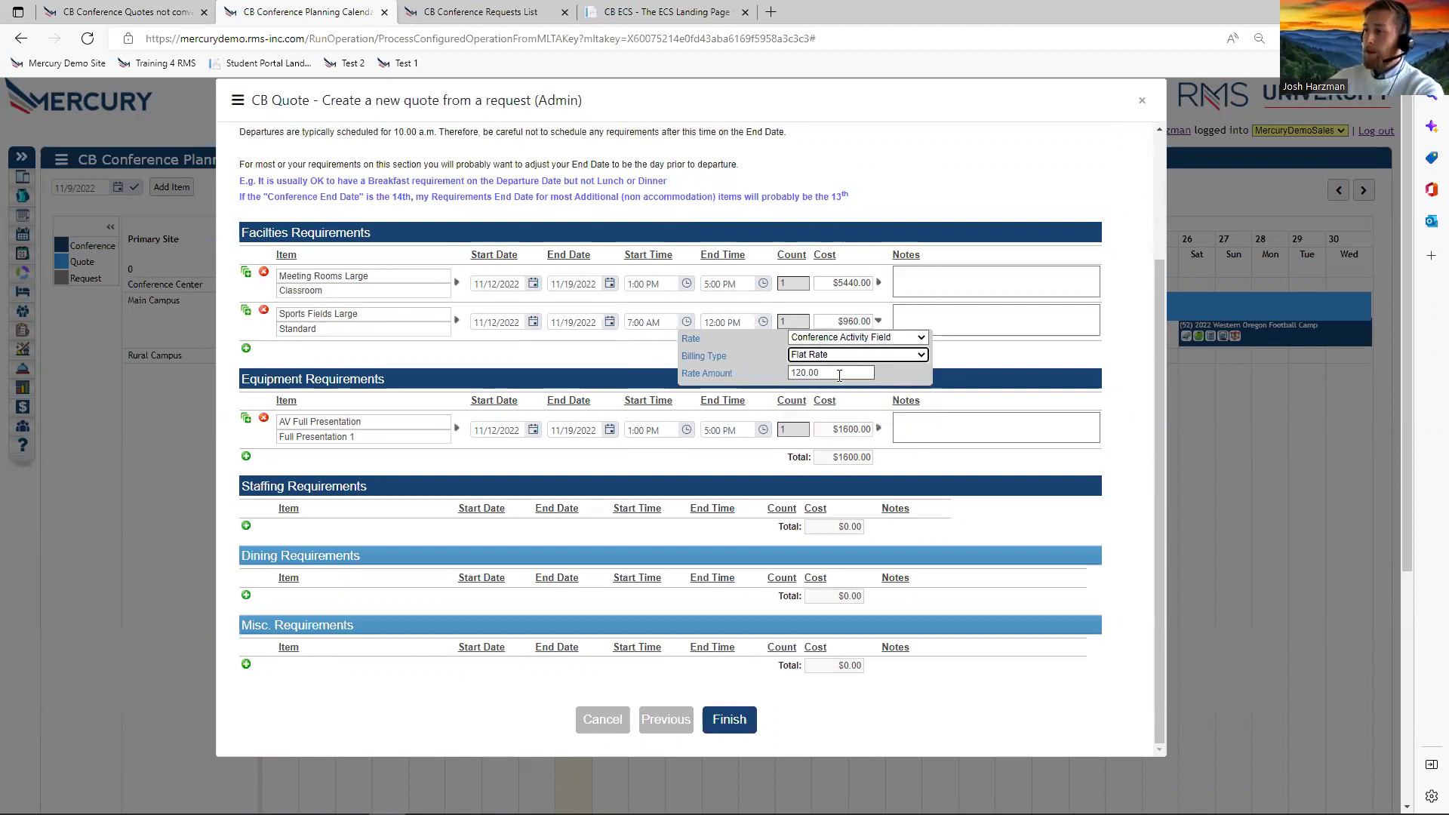
text(5:)
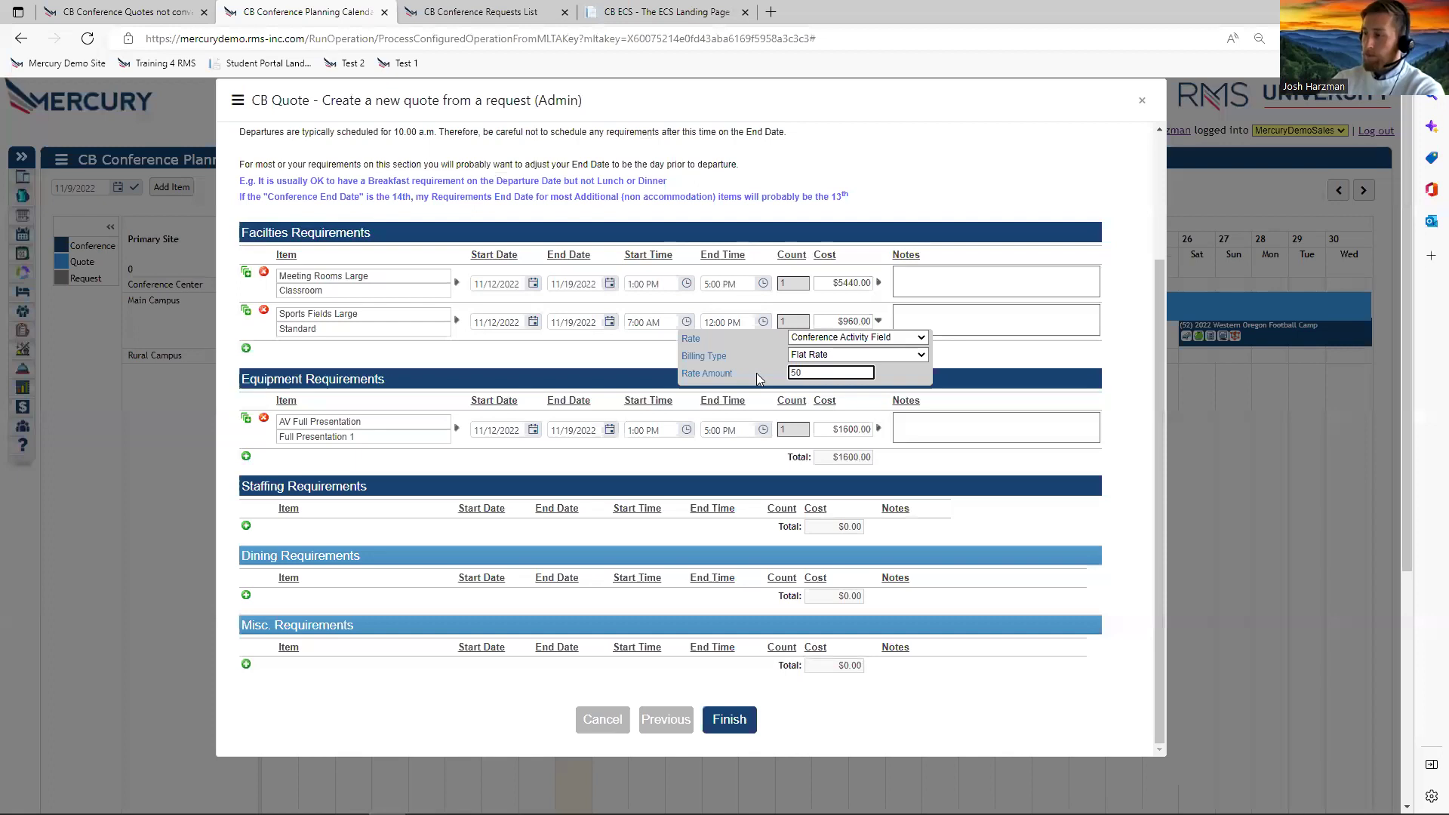
text(00)
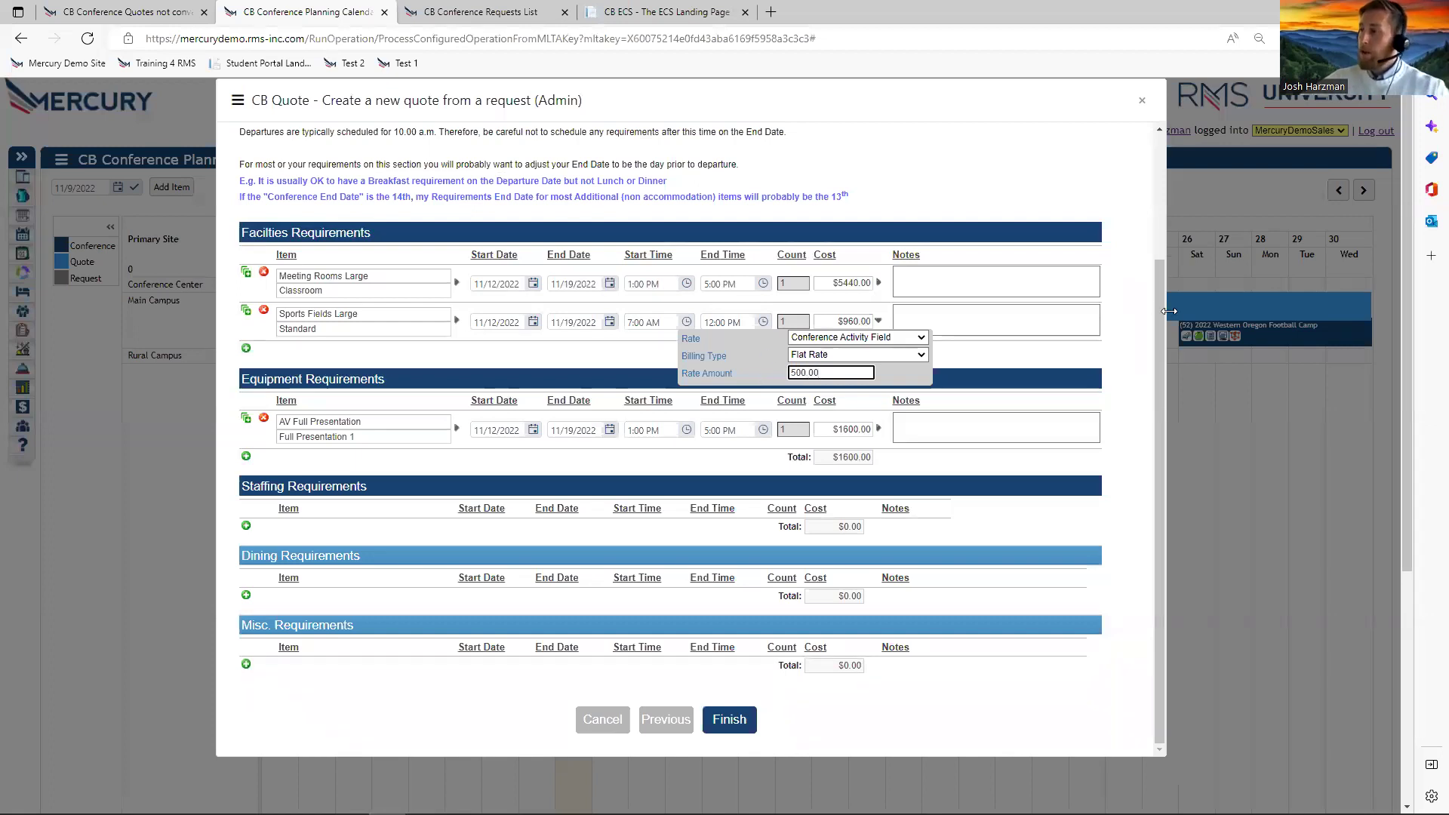
click(1123, 323)
Add a staffing requirement for Staff A/V with the A/V Resources configuration.
scroll(483, 368, down, 2)
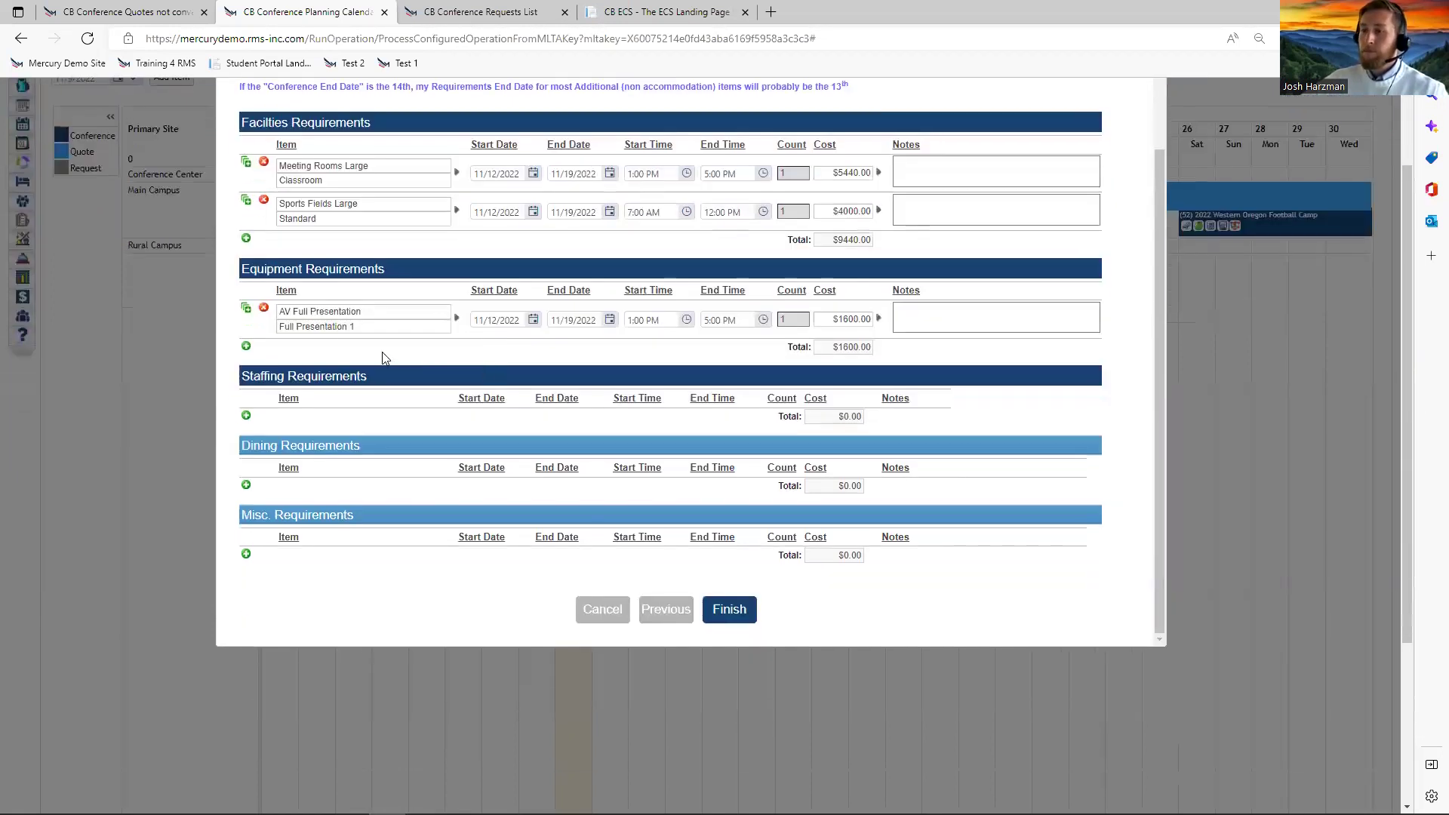
click(246, 415)
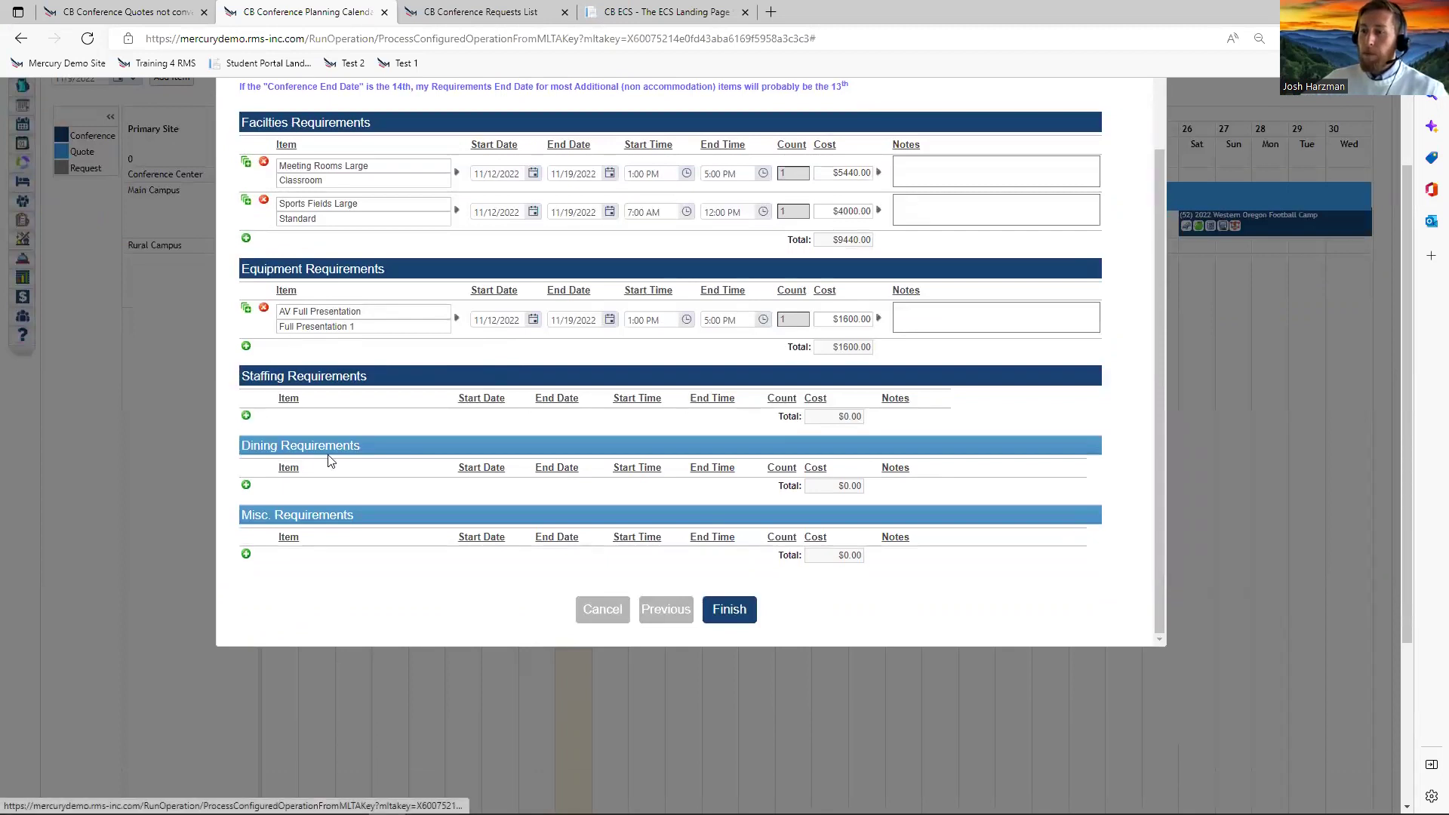
click(456, 427)
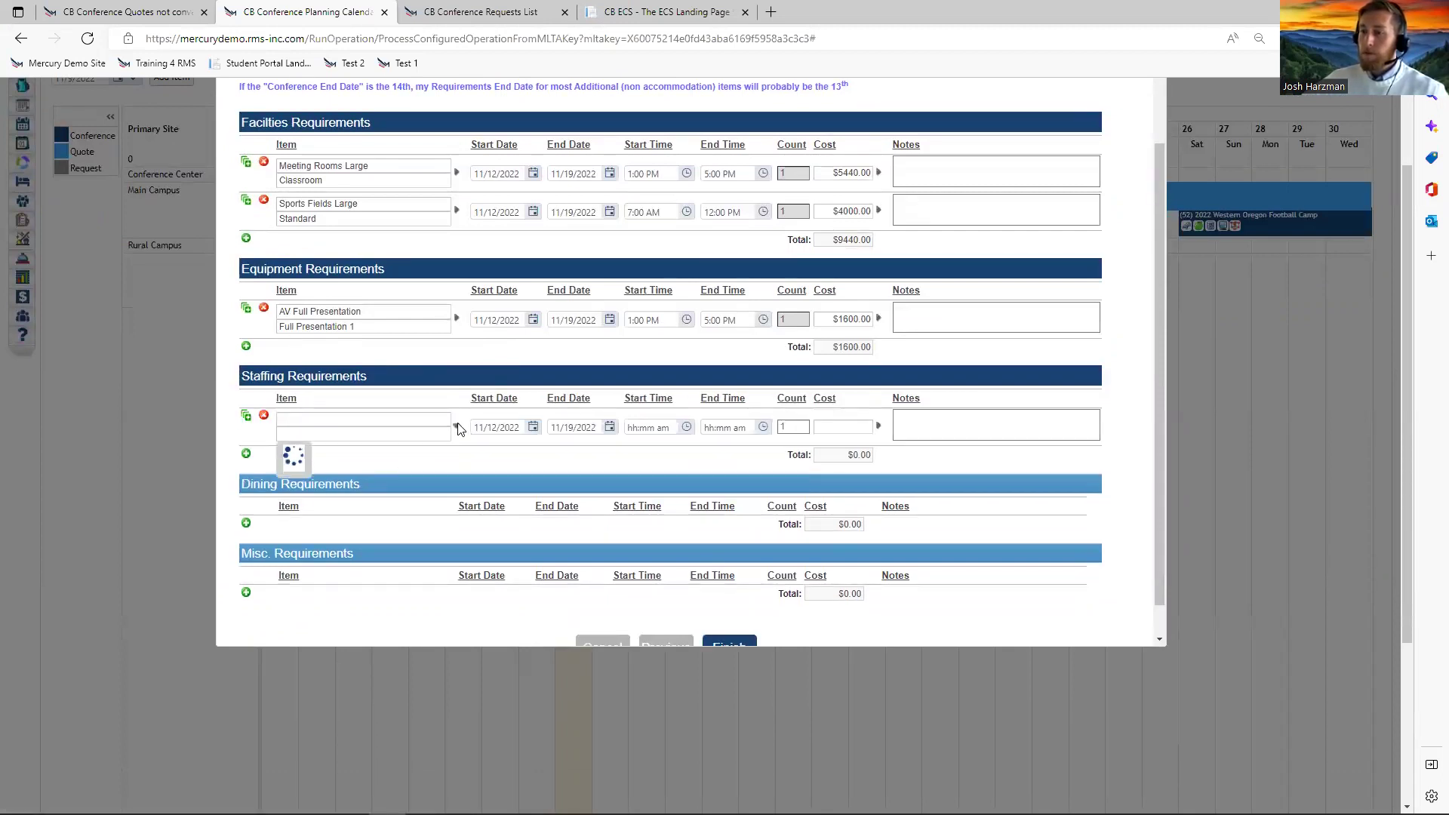
scroll(483, 404, down, 1)
mouse_move(477, 351)
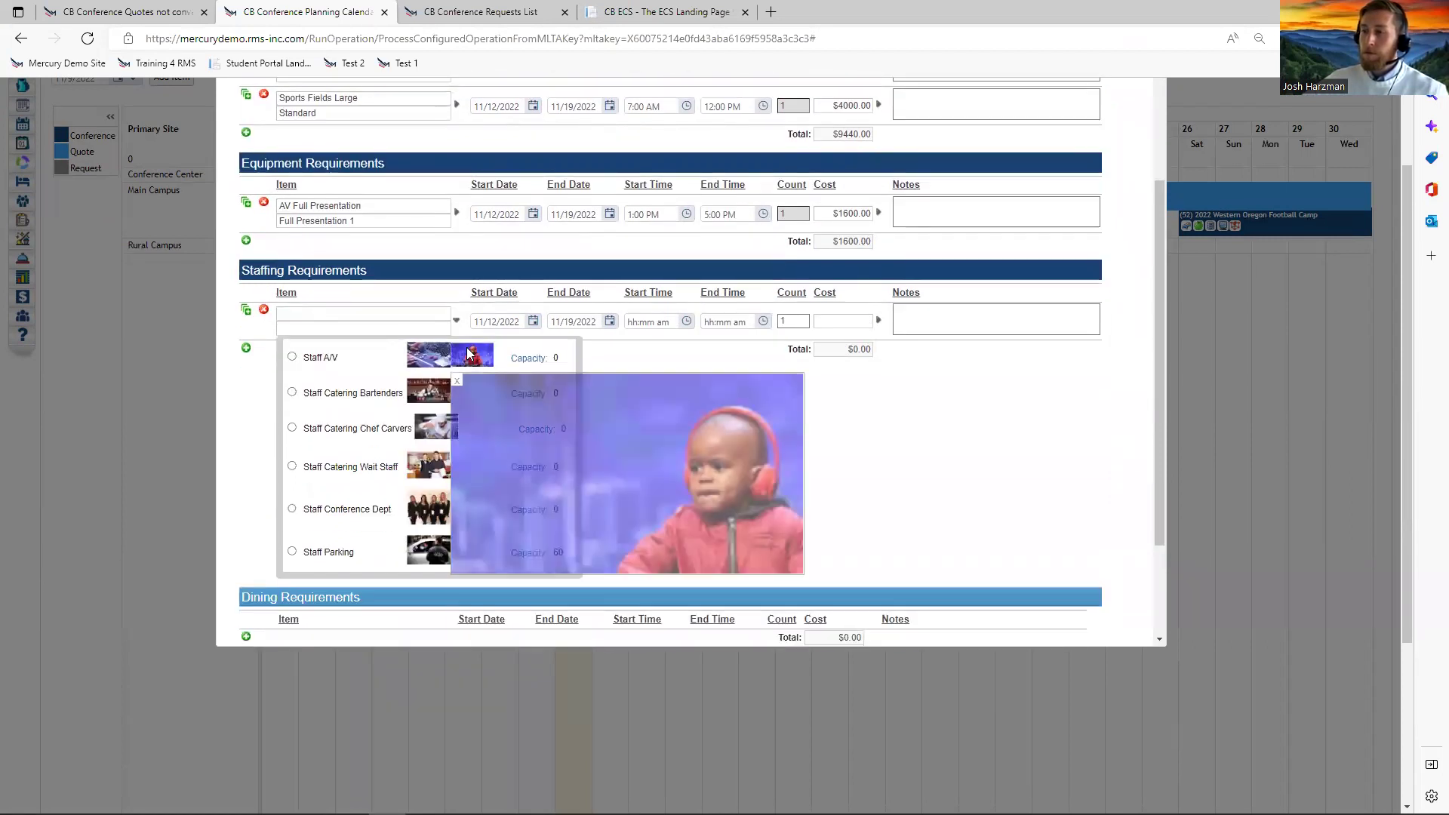
scroll(476, 352, down, 1)
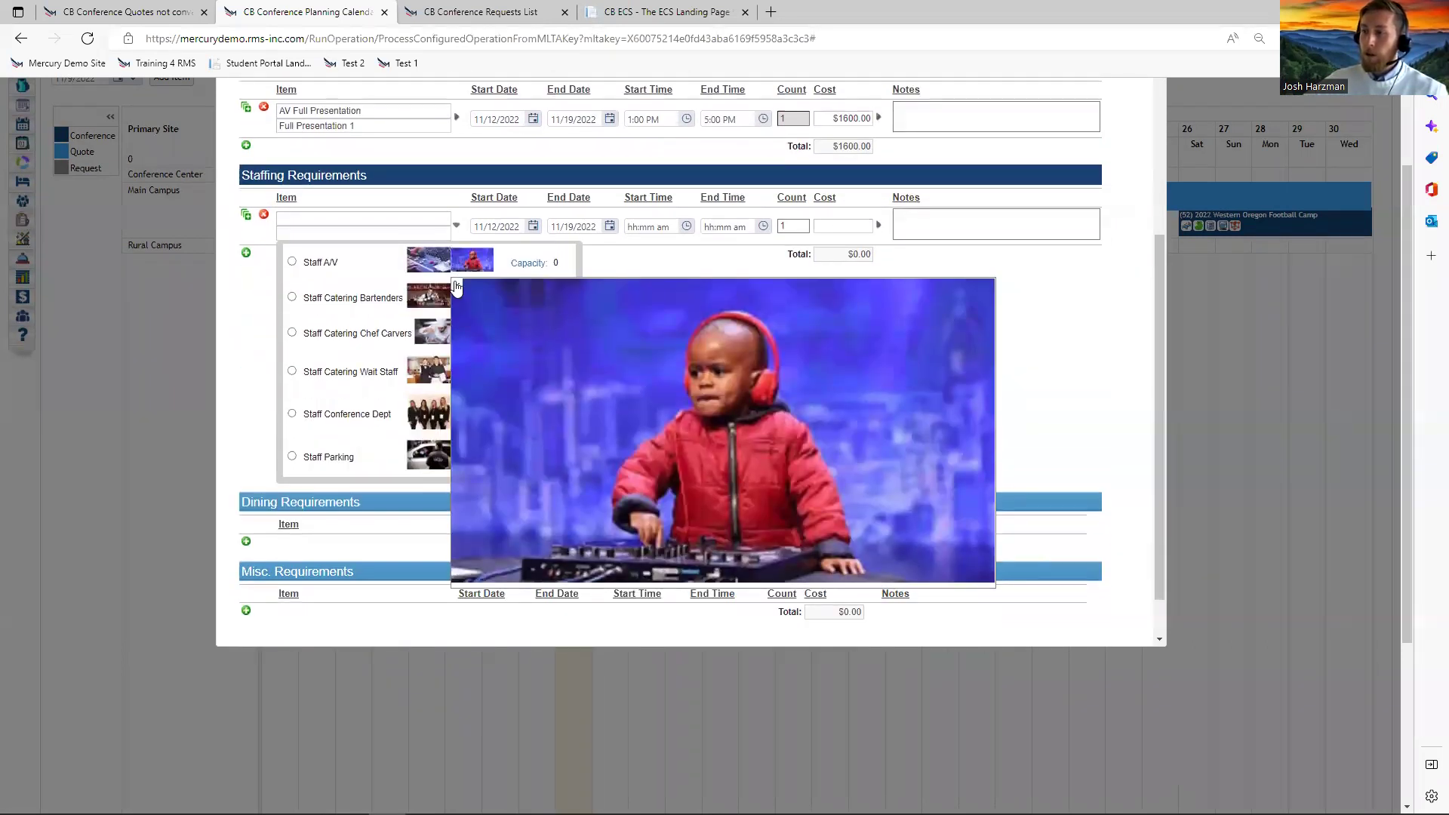
click(295, 261)
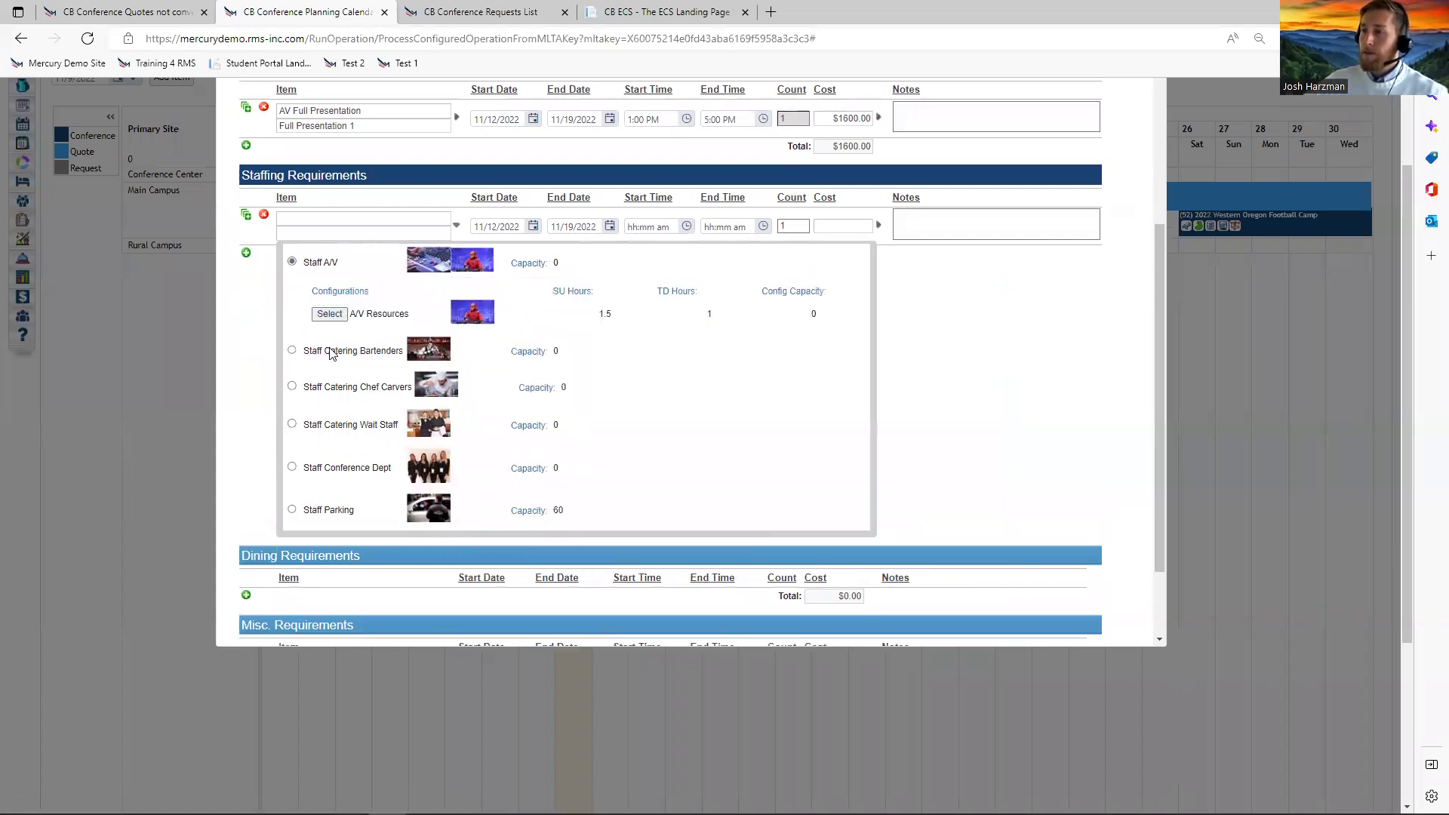
click(332, 315)
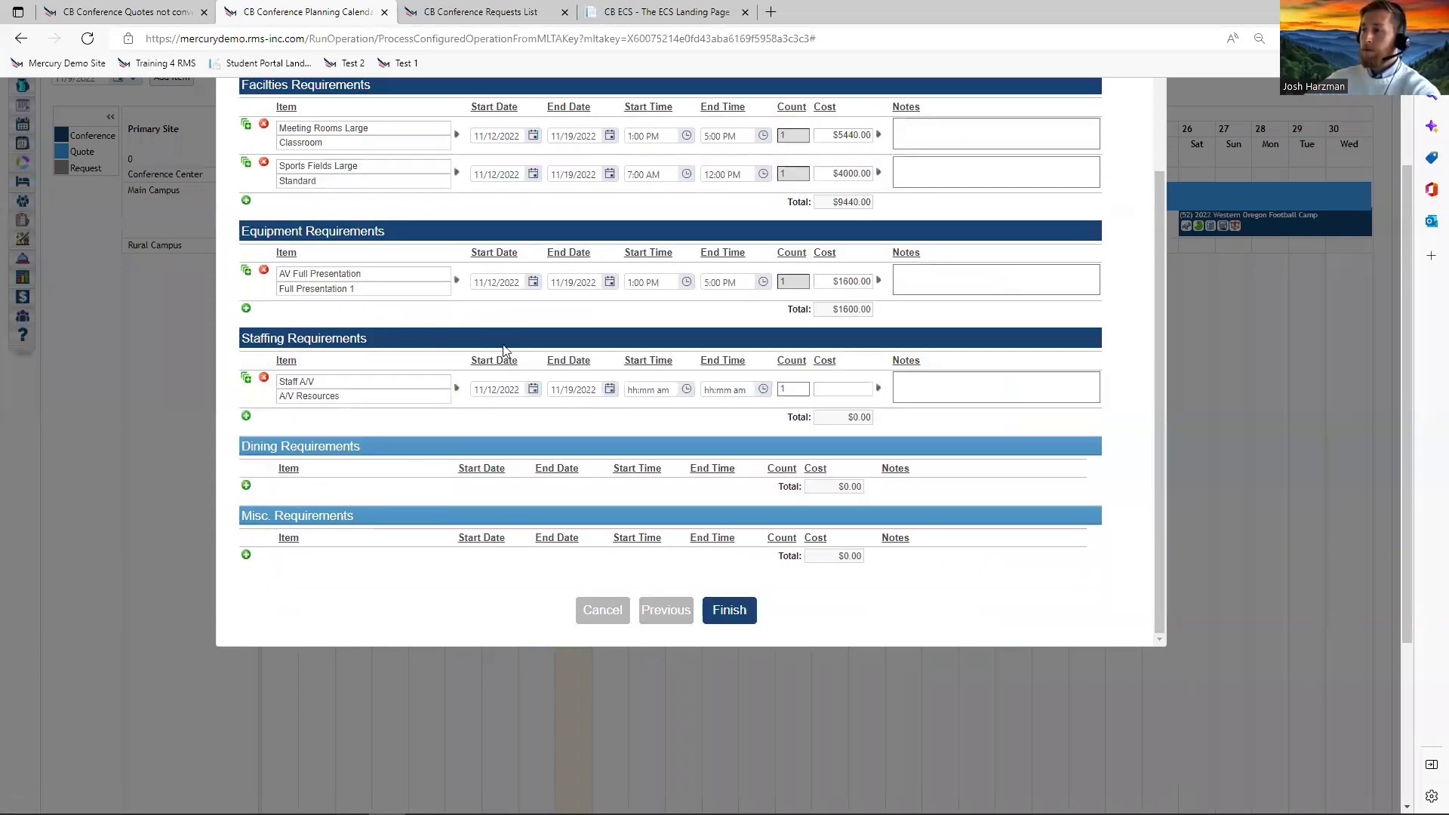
Set the A/V staff's start time to 1:00 PM and its end time to 5:00 PM.
click(631, 390)
text(100p)
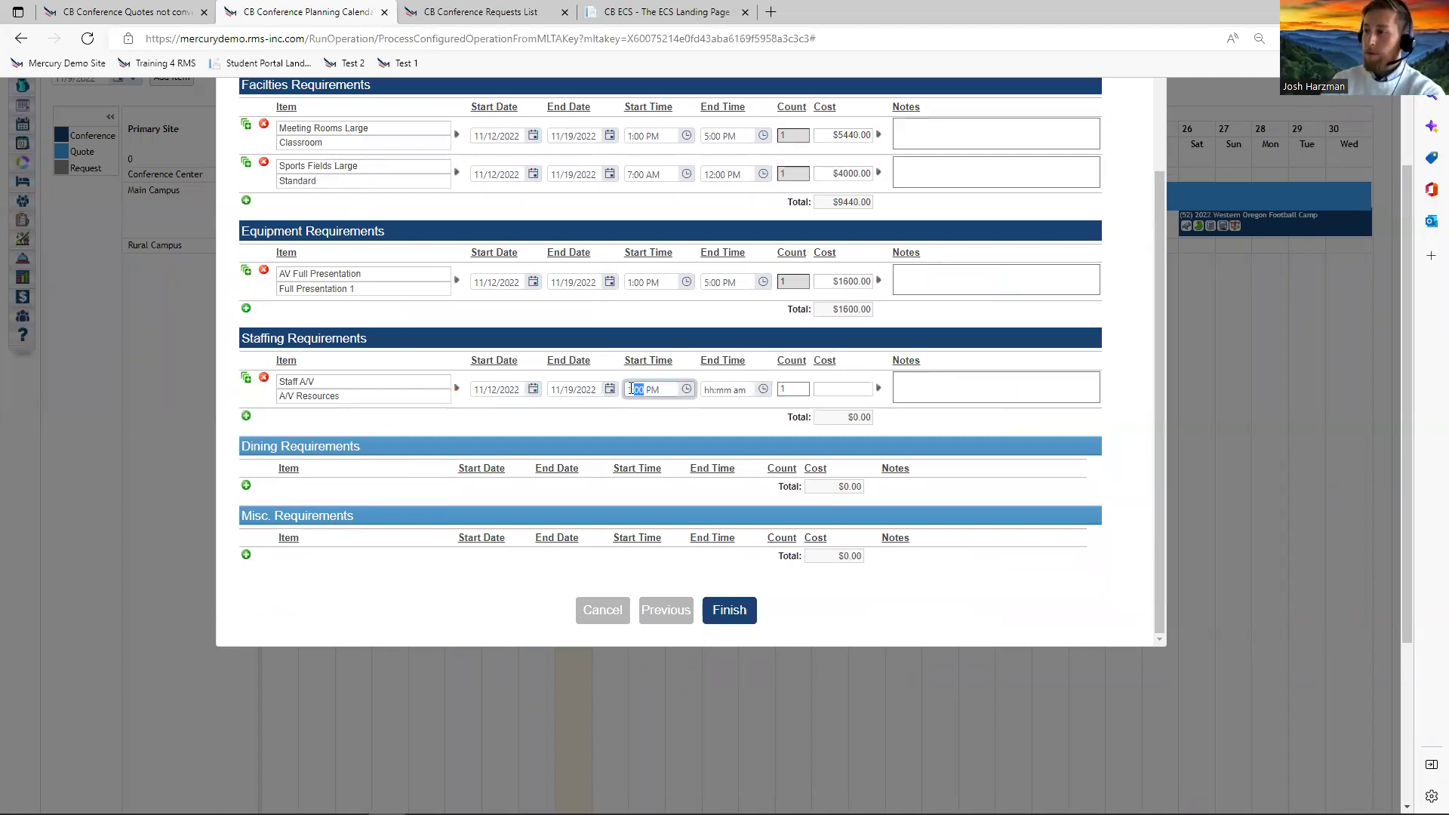
key(Tab)
text(5:0)
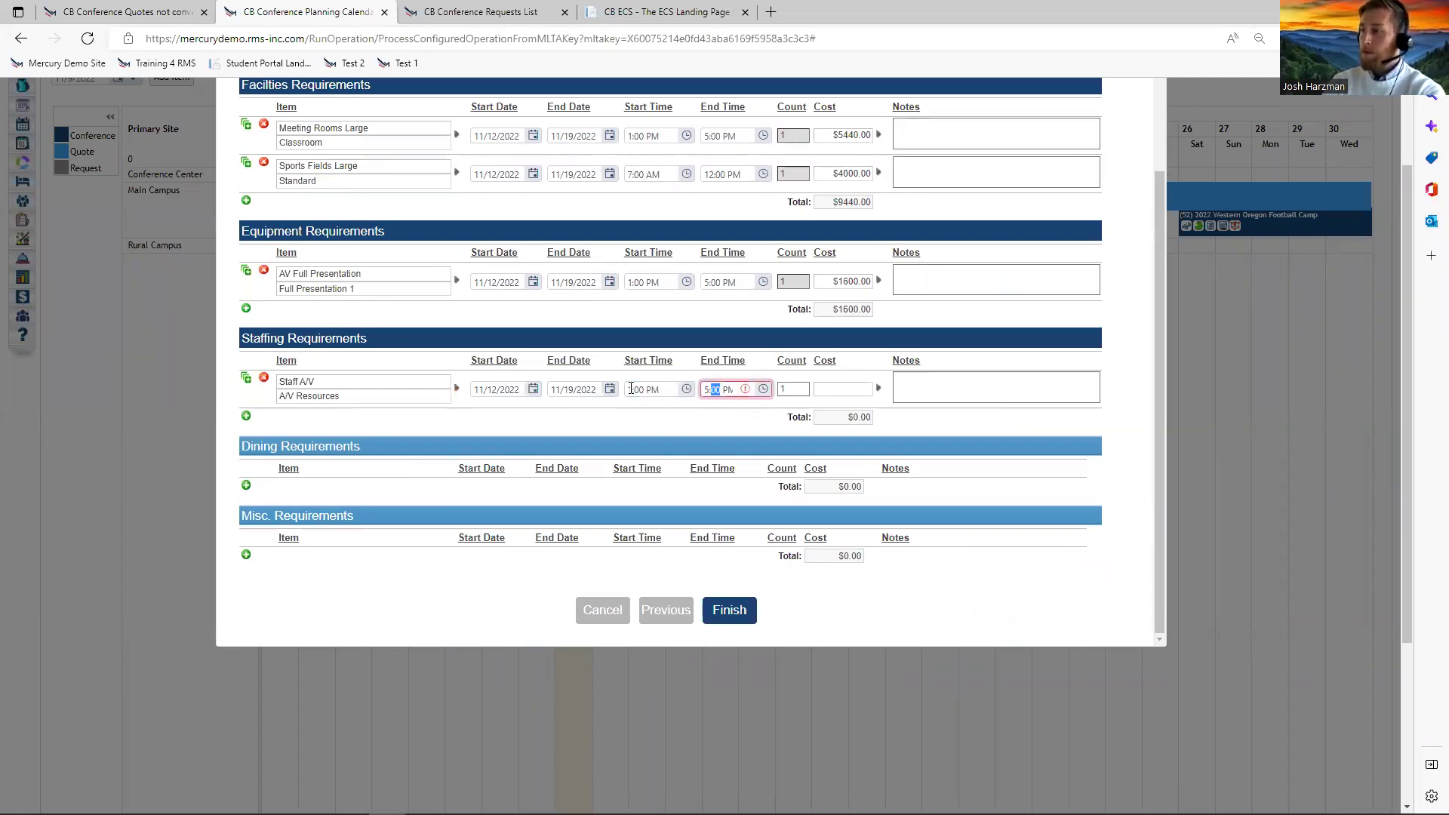
key(Tab)
key(Tab)
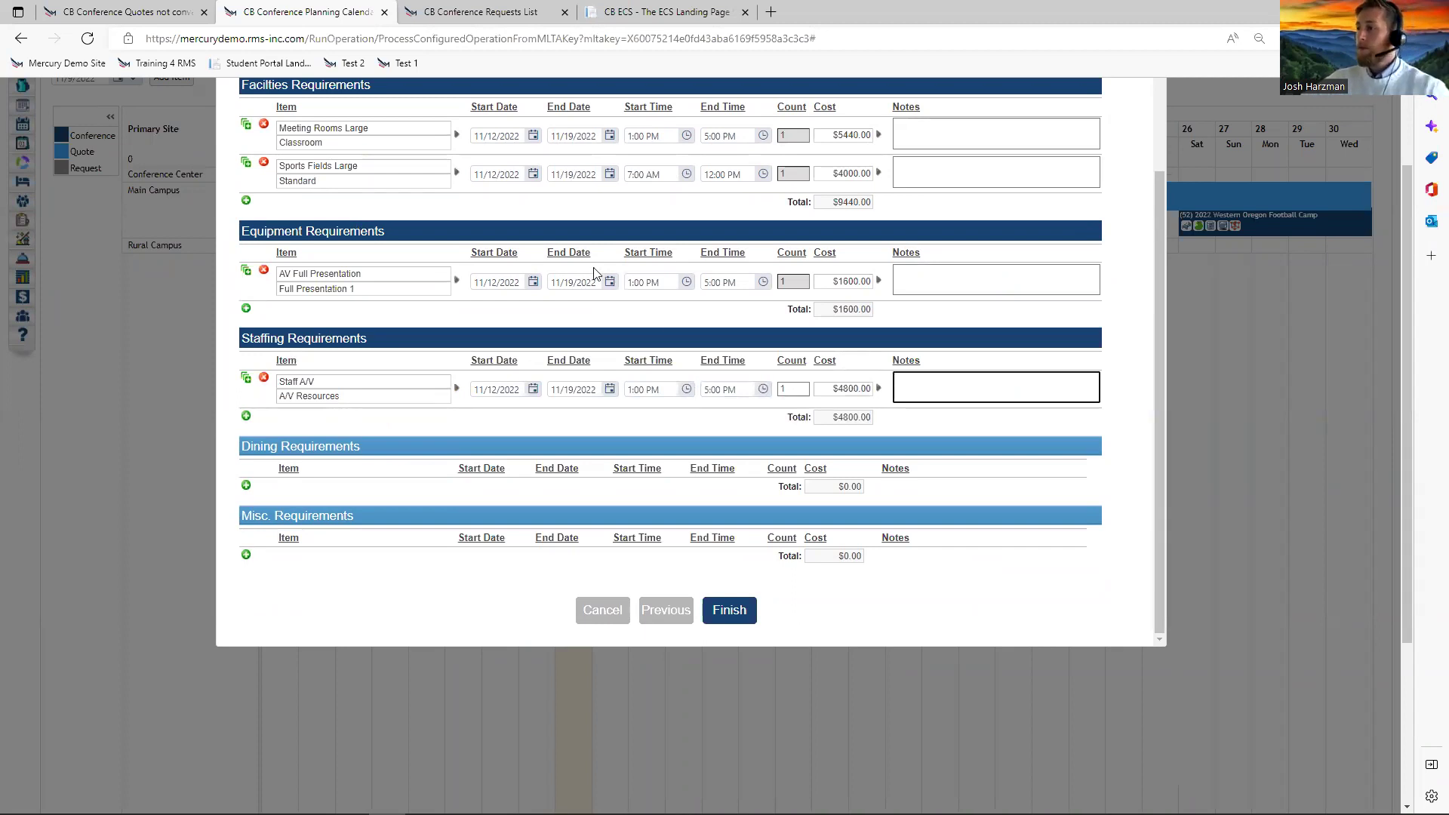
Add a dining requirement for Breakfasts with the Breakfast Full configuration.
click(246, 483)
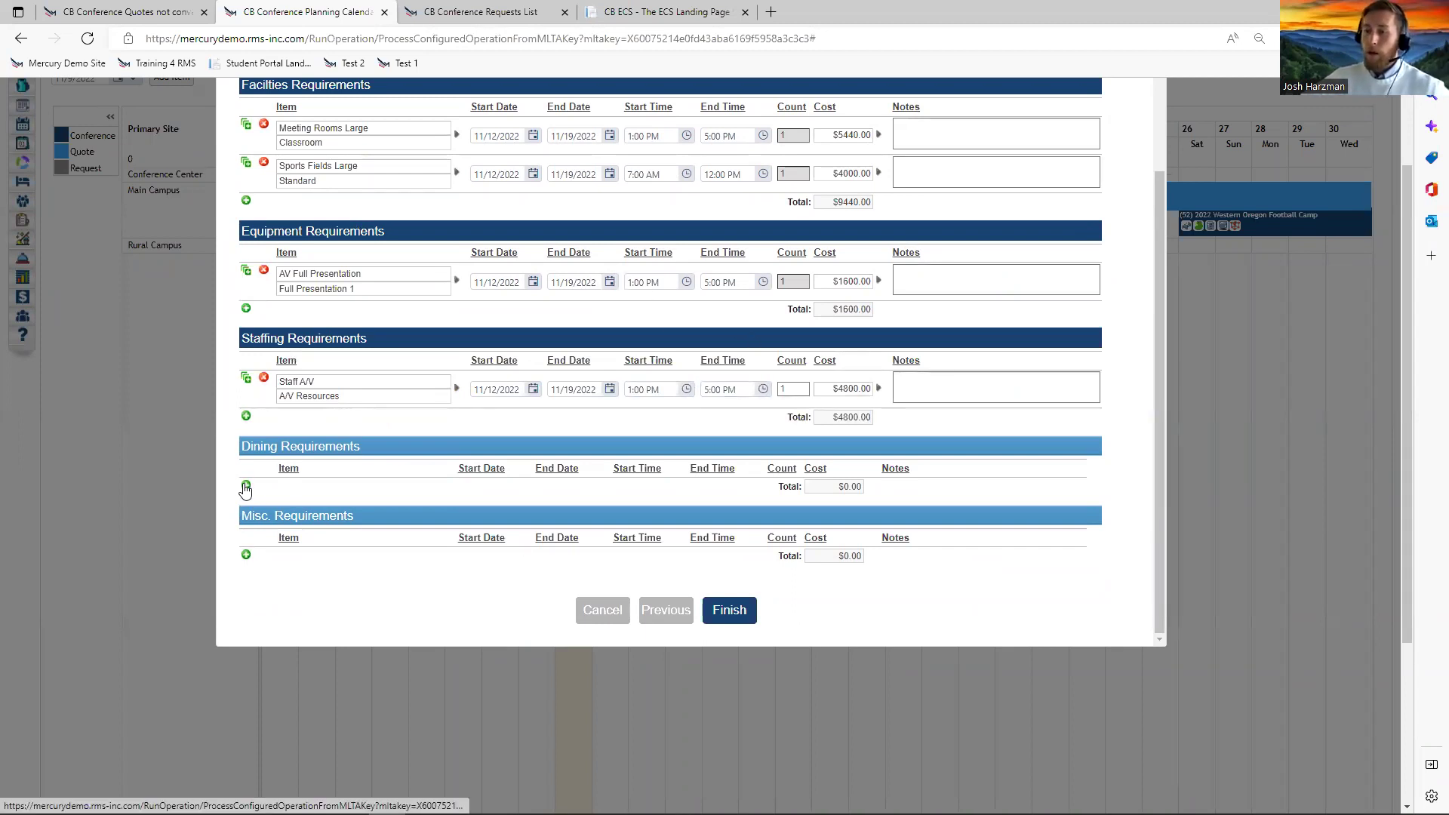
scroll(401, 430, down, 1)
click(456, 458)
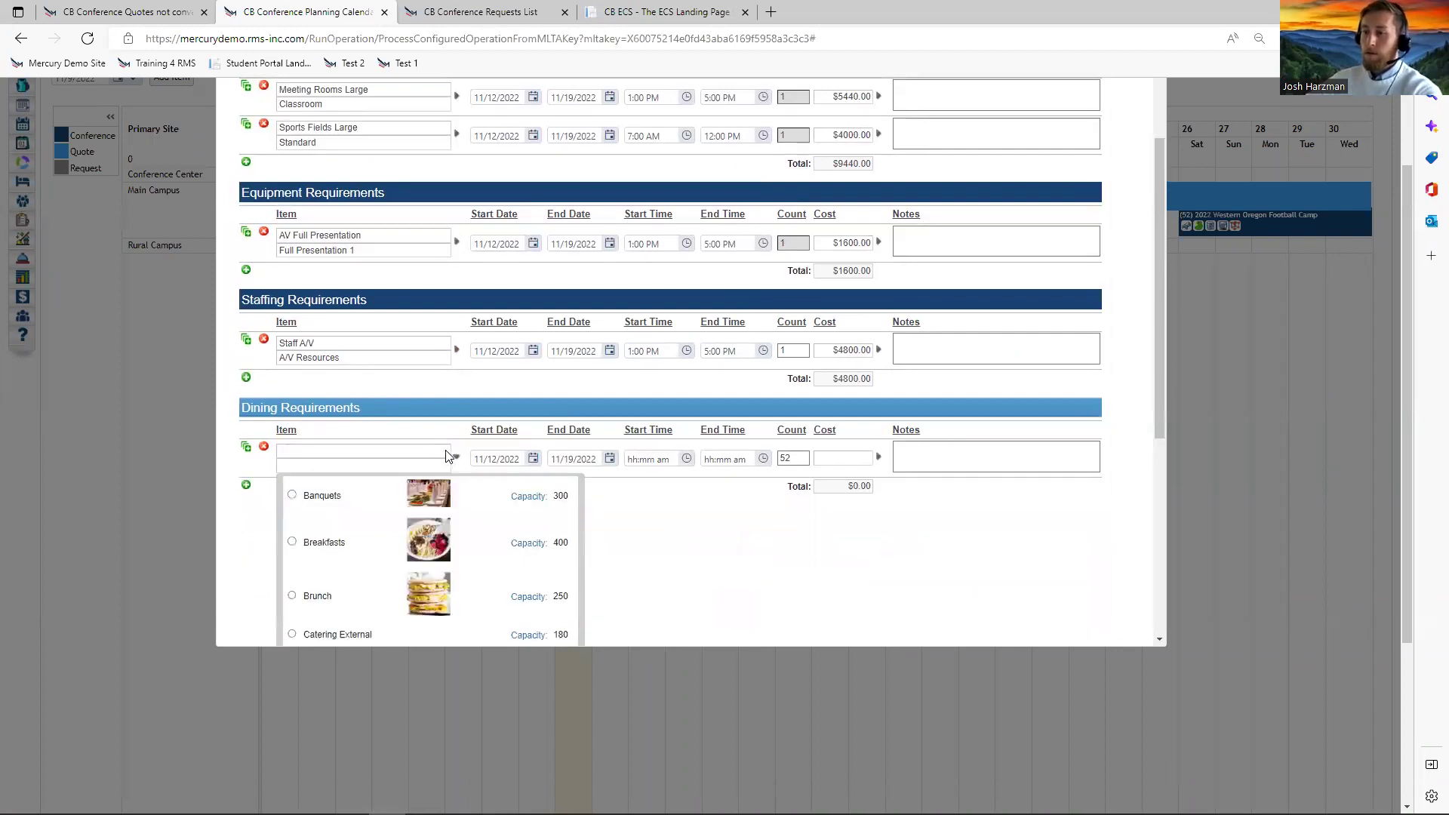
scroll(411, 461, down, 2)
click(292, 446)
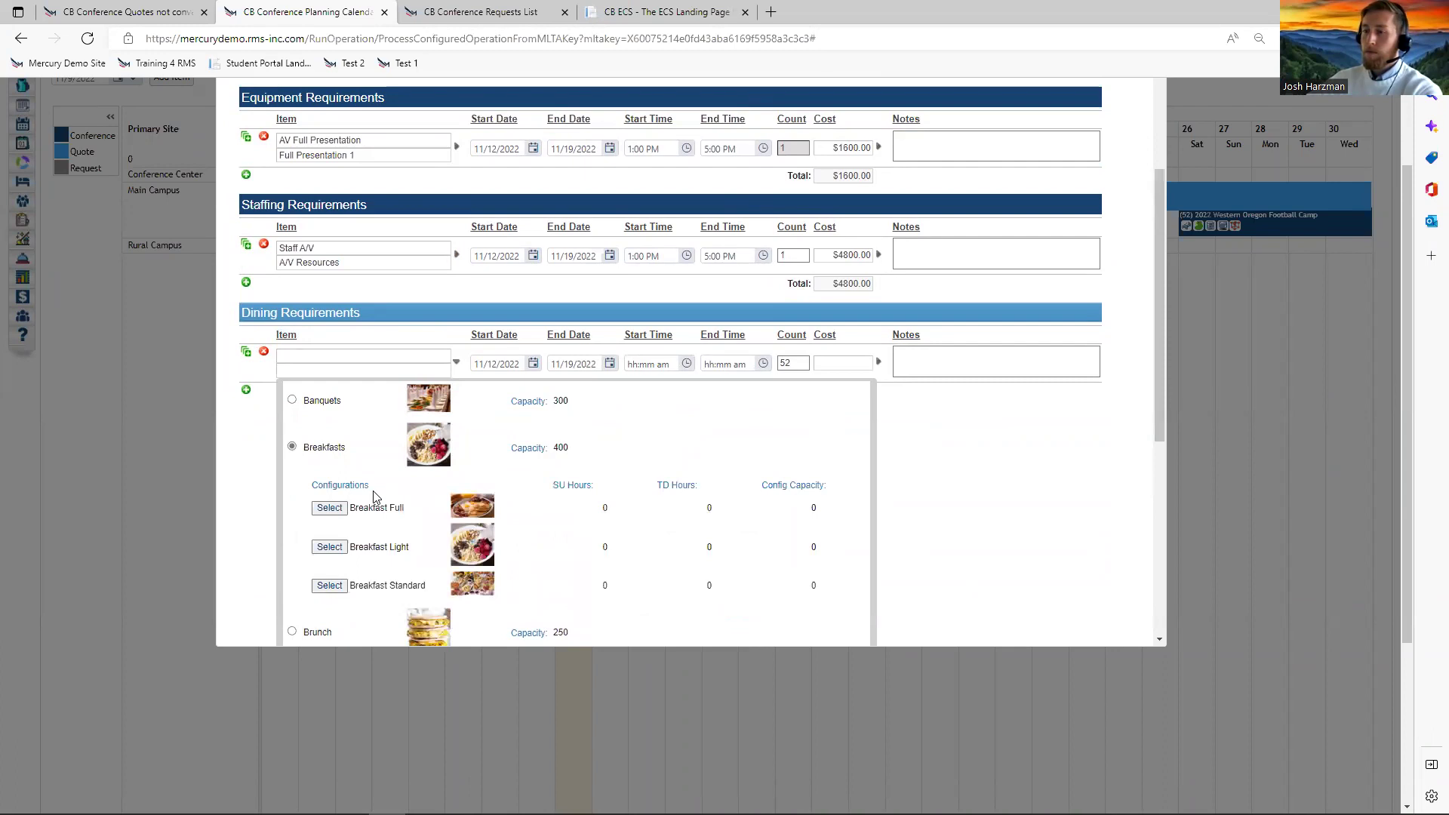
scroll(414, 490, down, 2)
mouse_move(477, 419)
scroll(477, 414, down, 2)
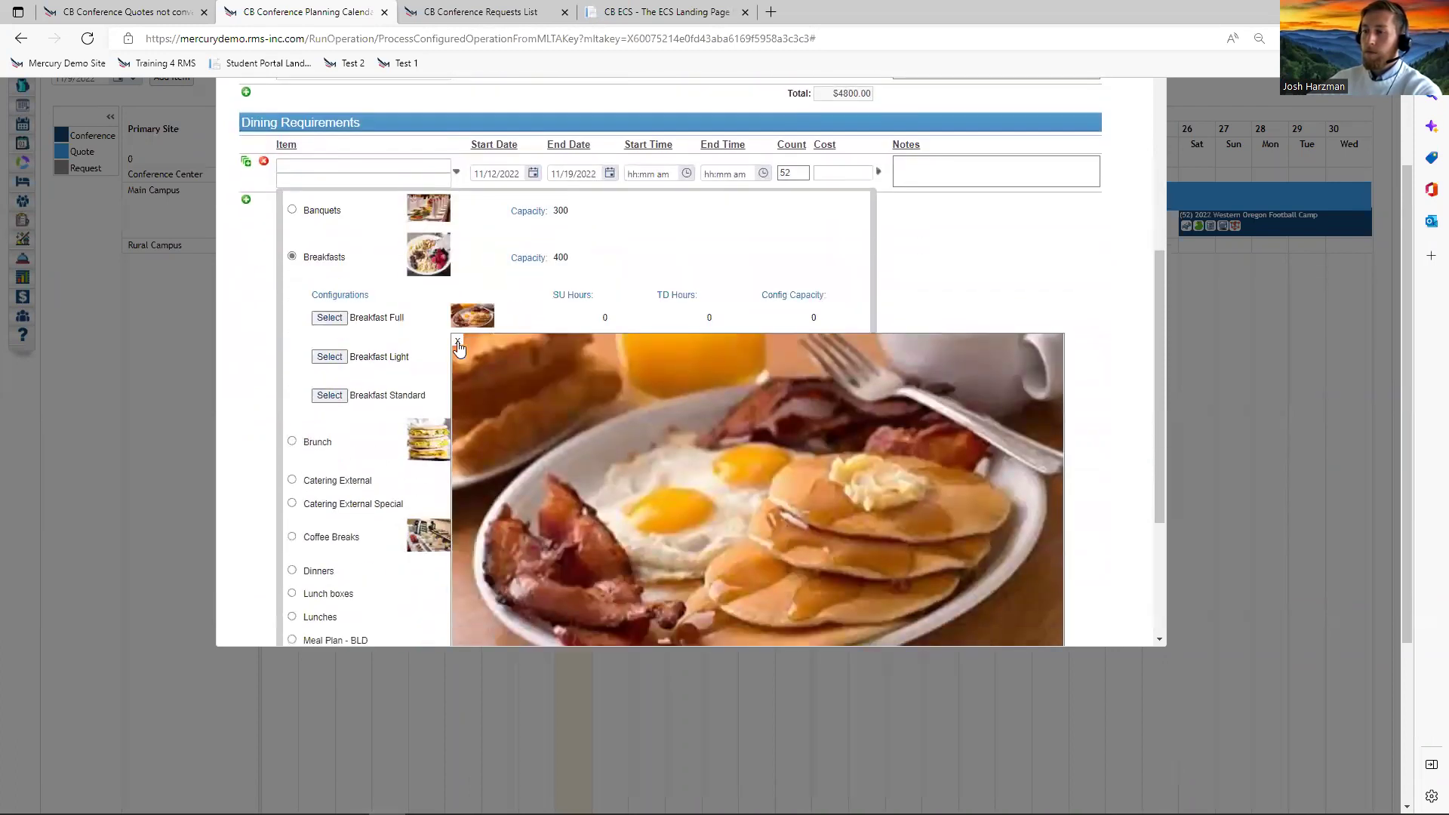
click(329, 318)
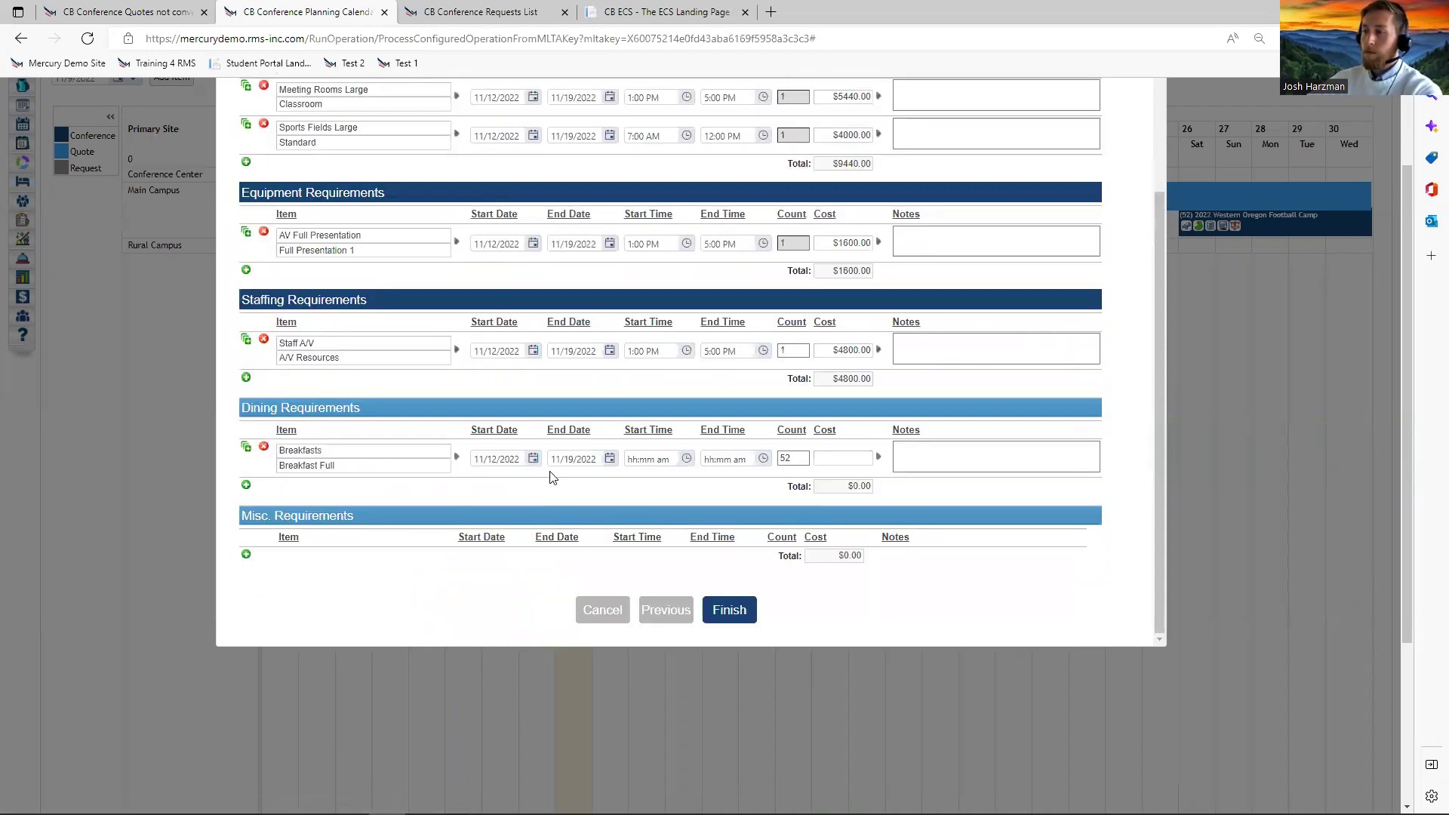
Set the breakfast's start time to 7:00 AM, its end time to 8:00 AM and its count to 55.
click(630, 460)
text(700a)
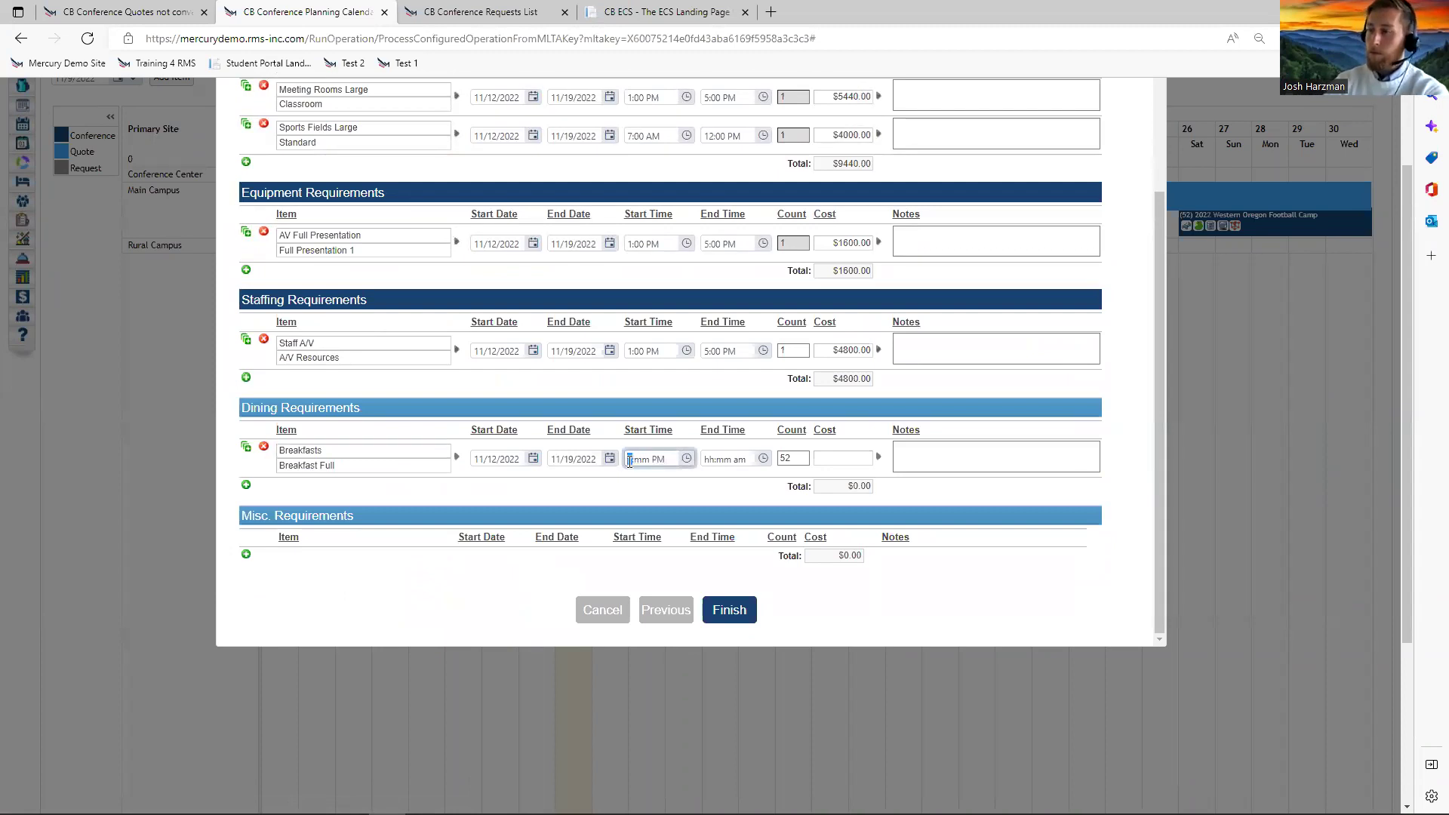
key(Tab)
text(800p)
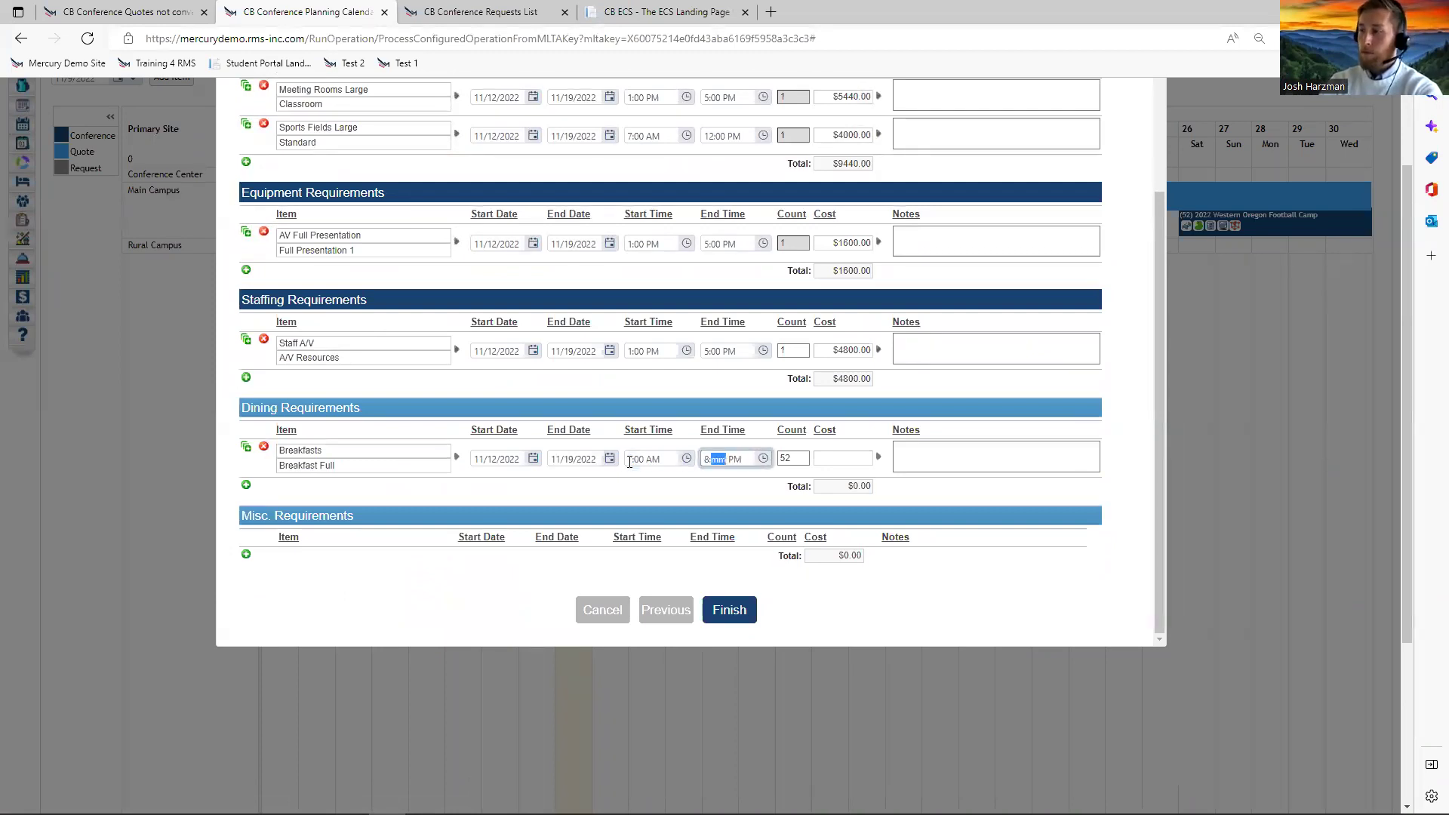
text(a)
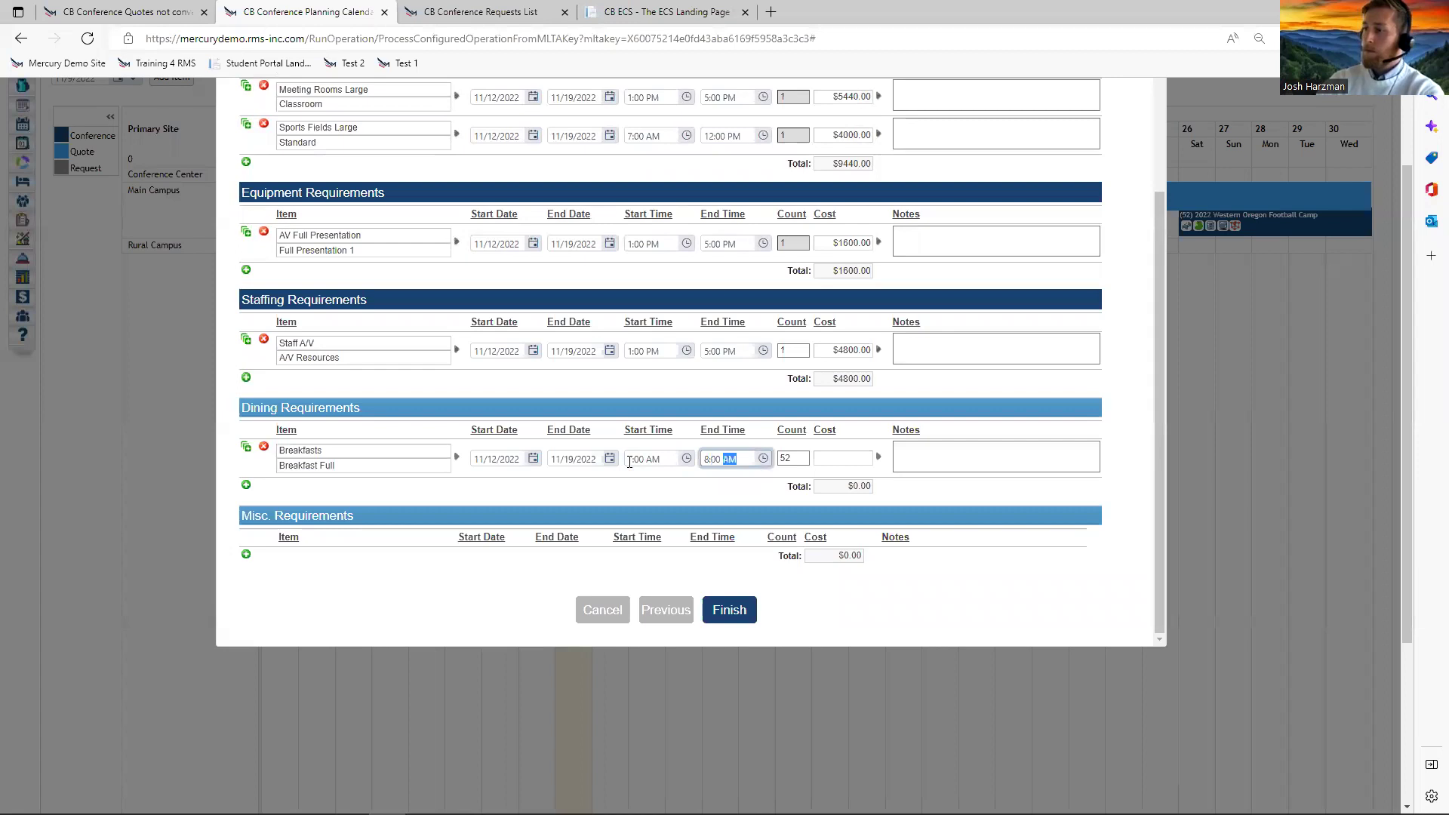
key(Tab)
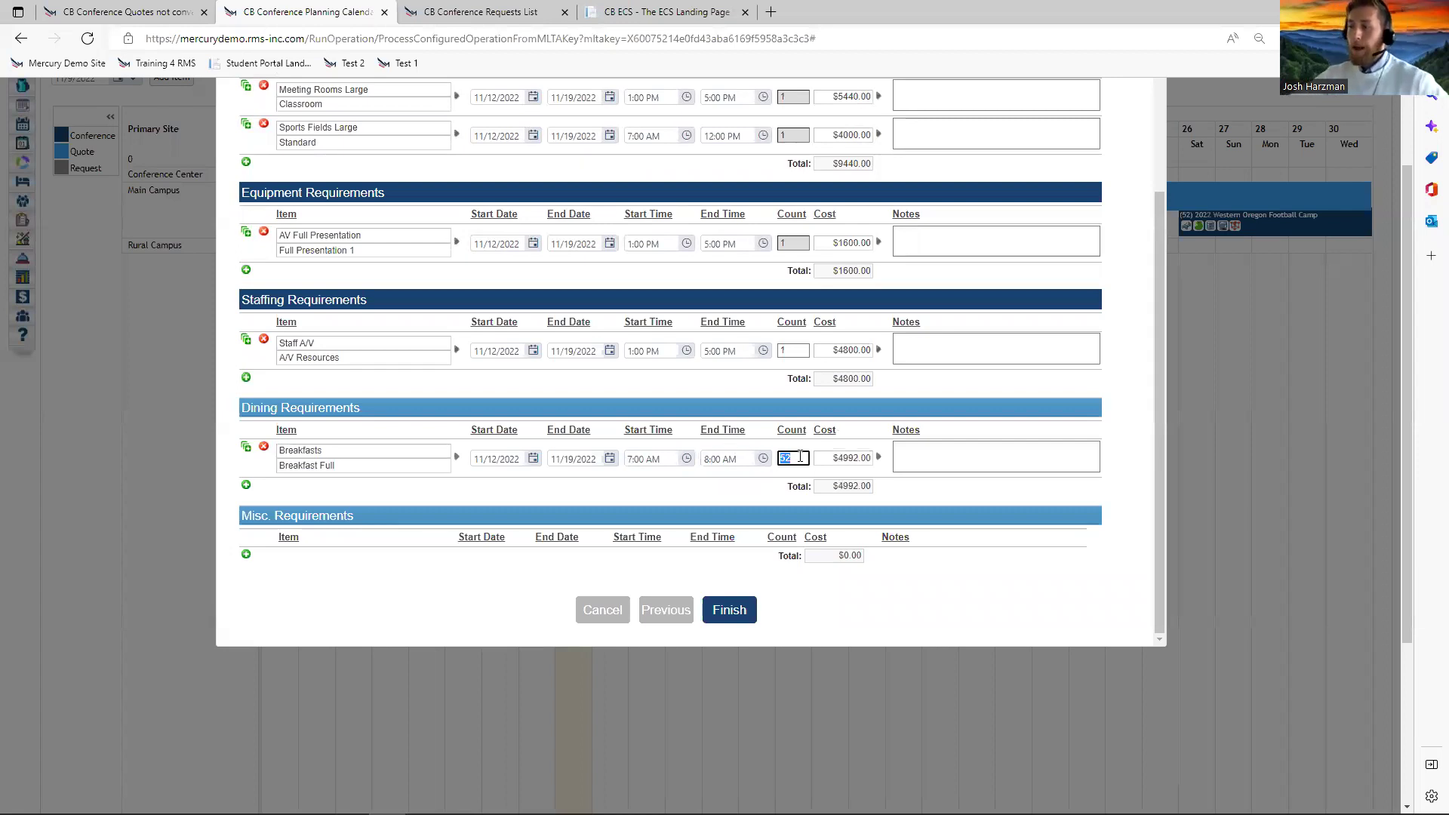
double_click(775, 458)
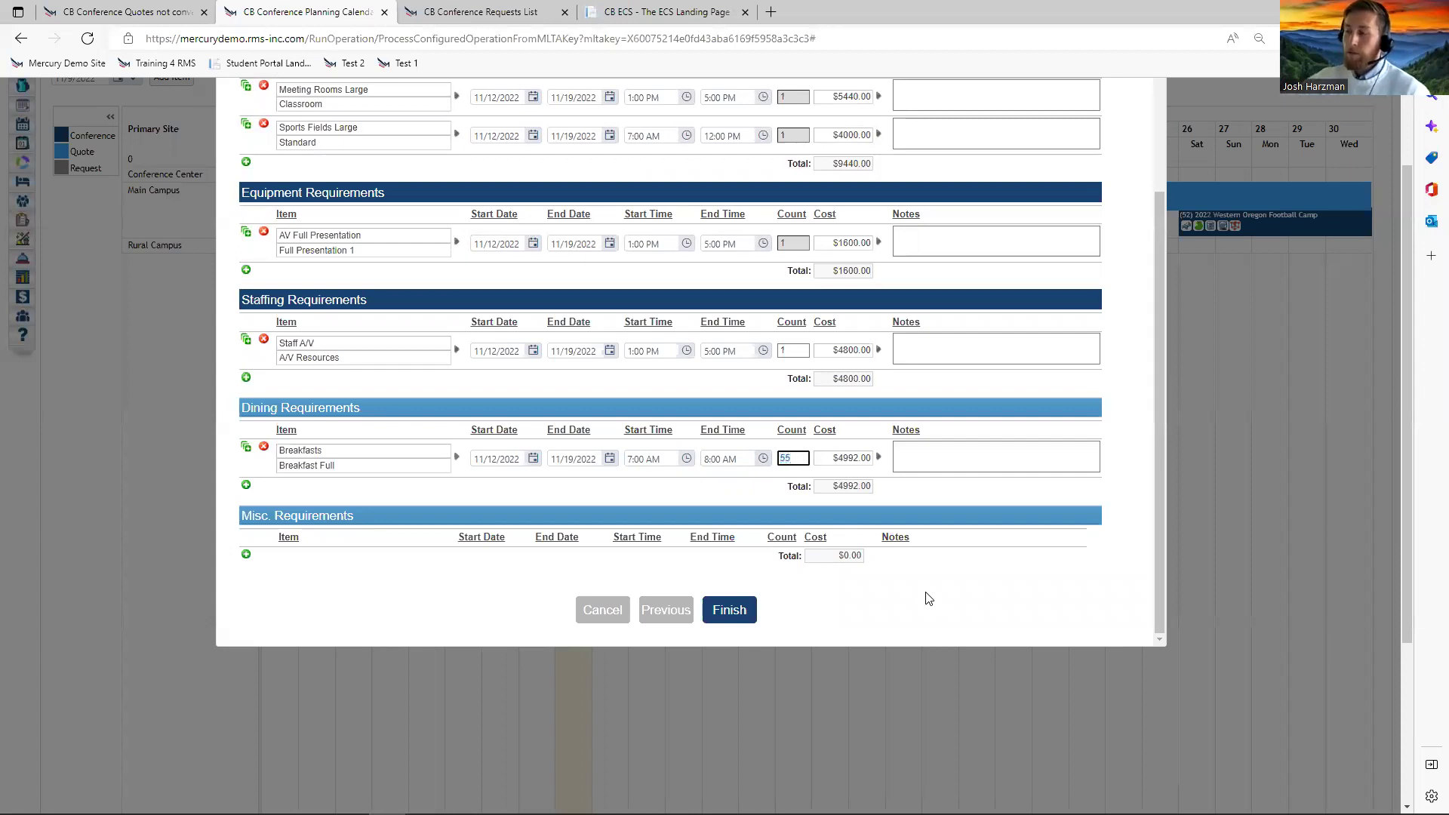
click(787, 460)
Add a second dining requirement for Lunches with the Conference Lunch 01 configuration.
click(246, 485)
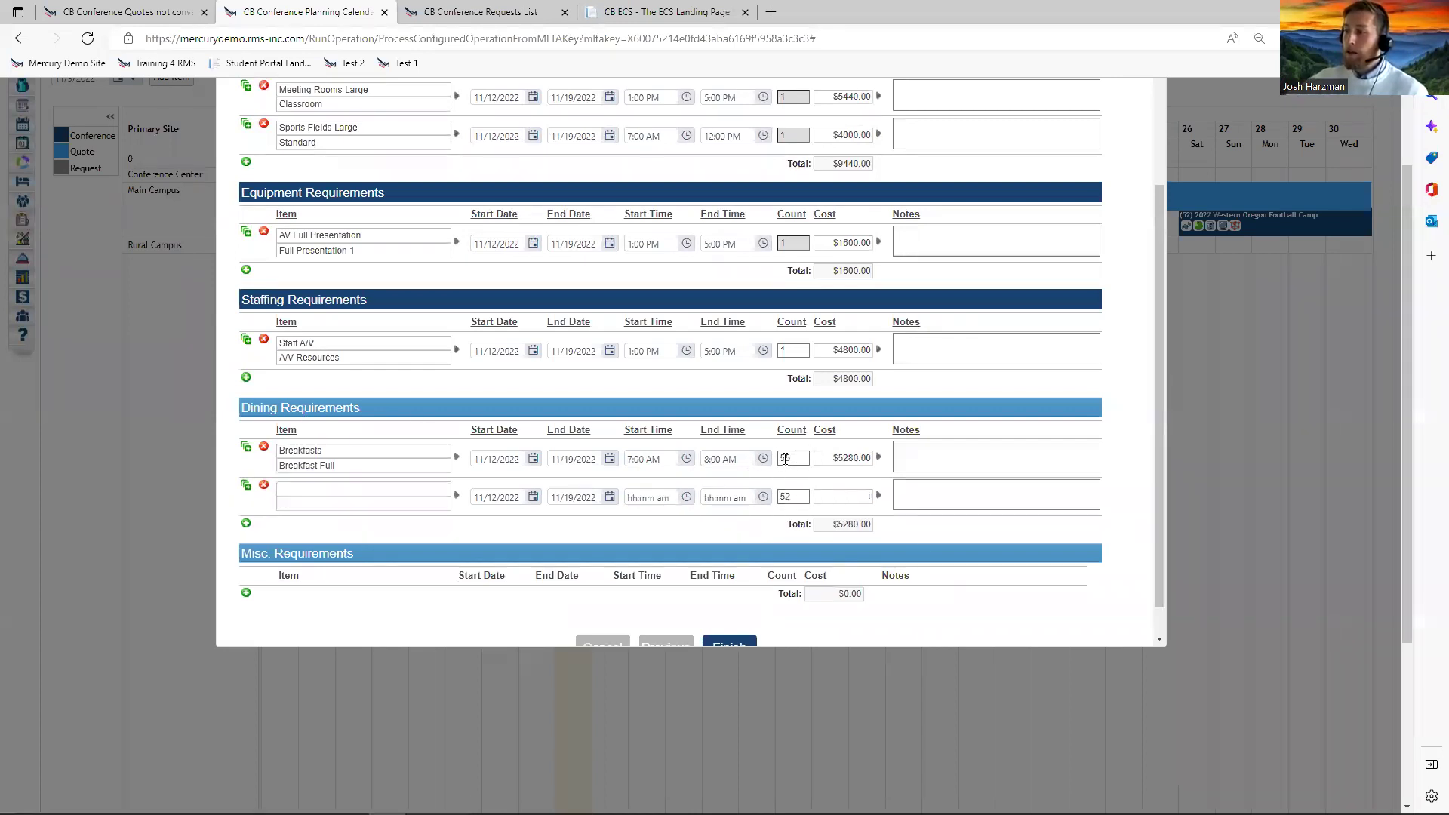
scroll(785, 459, down, 1)
click(785, 458)
click(747, 490)
click(457, 458)
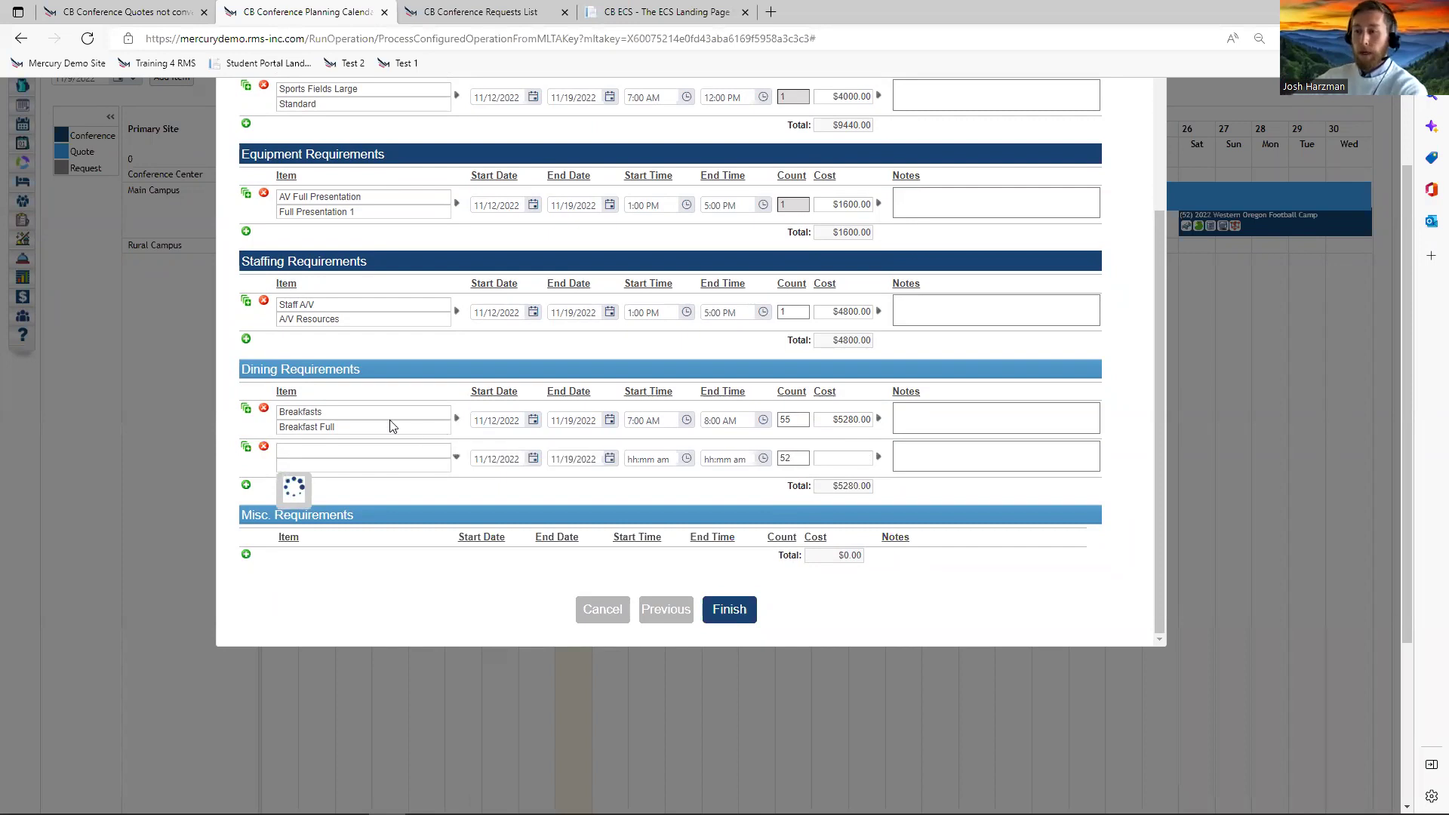
scroll(419, 514, down, 2)
scroll(338, 595, down, 3)
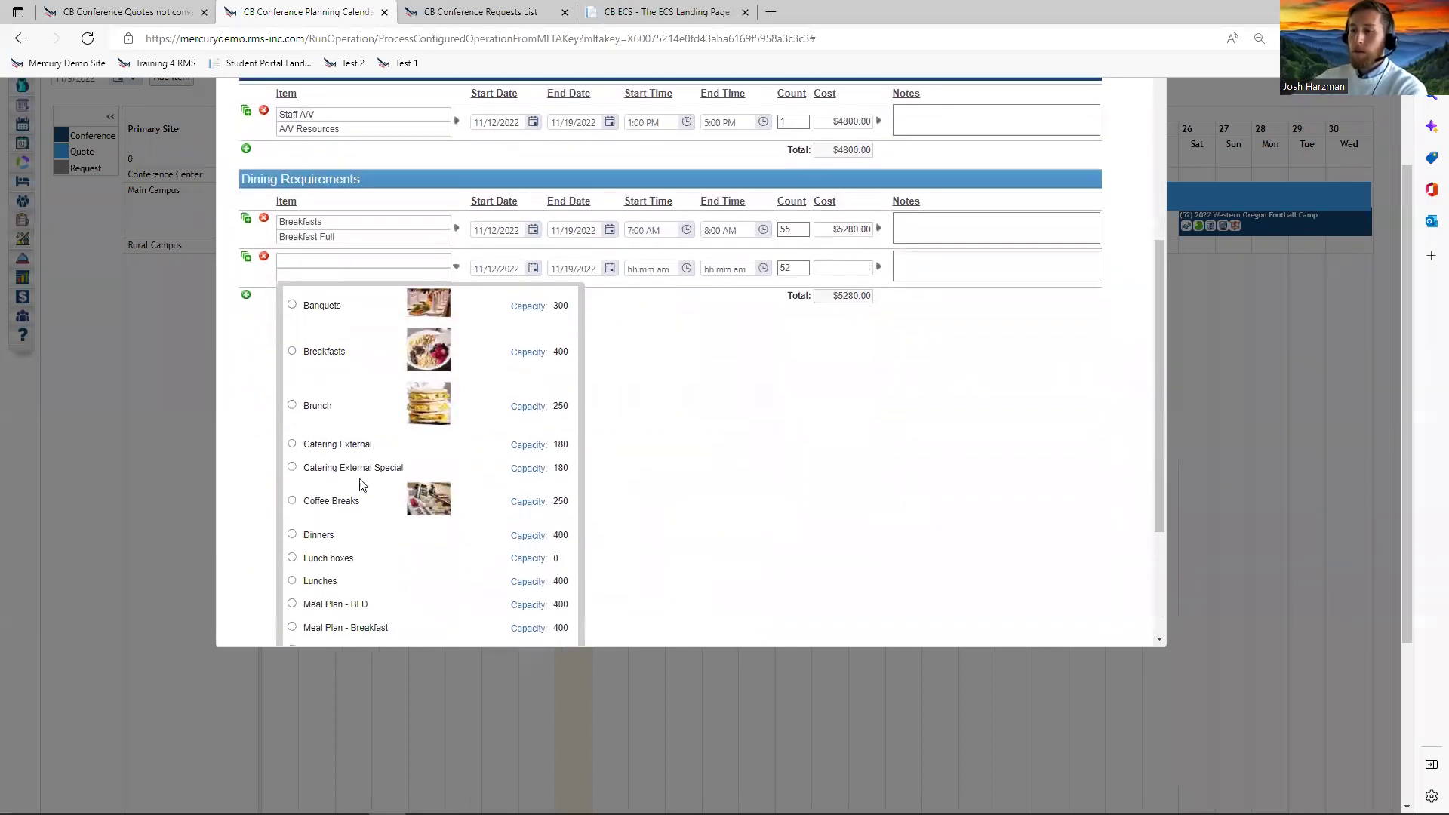
click(292, 486)
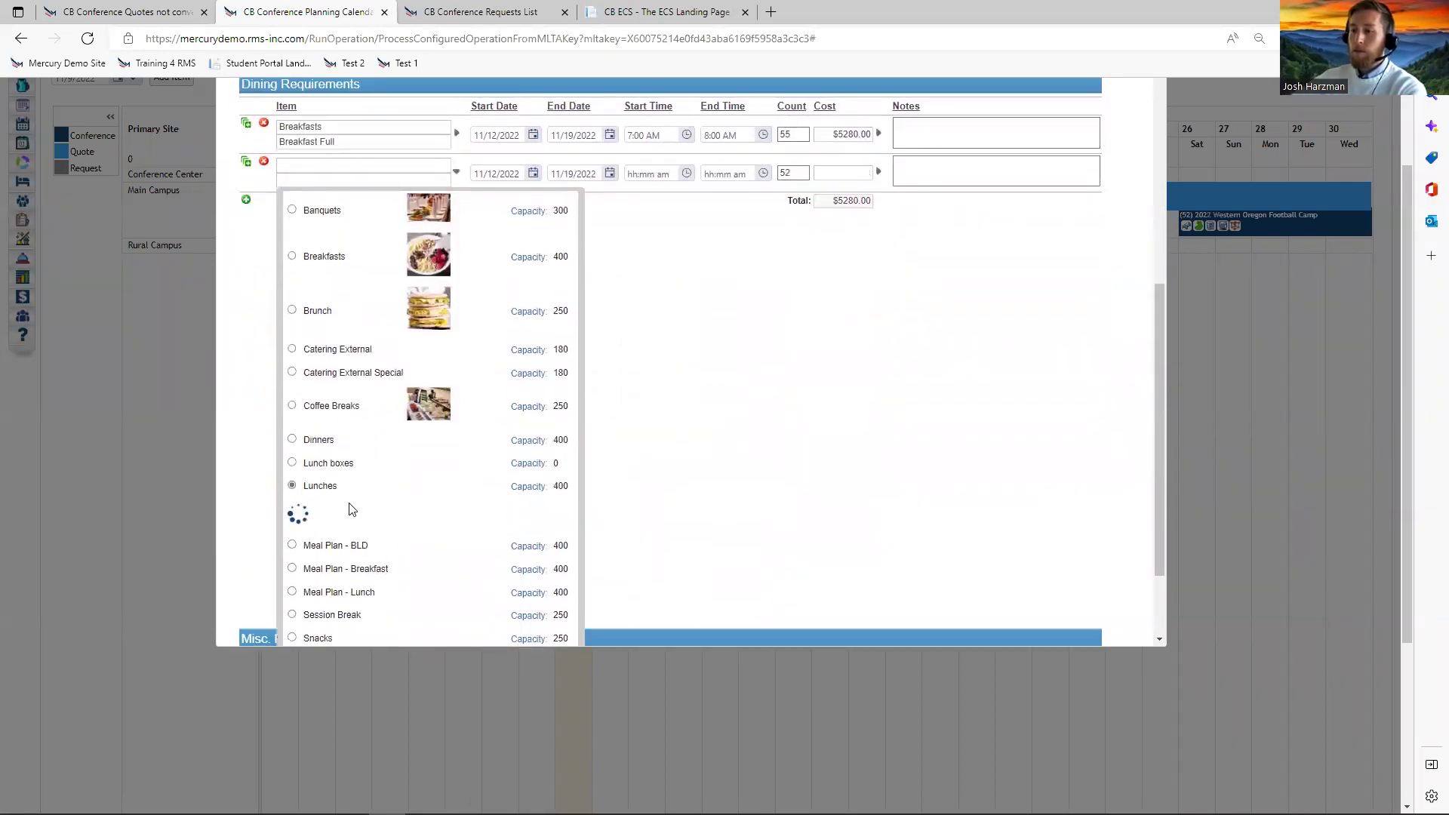
click(330, 526)
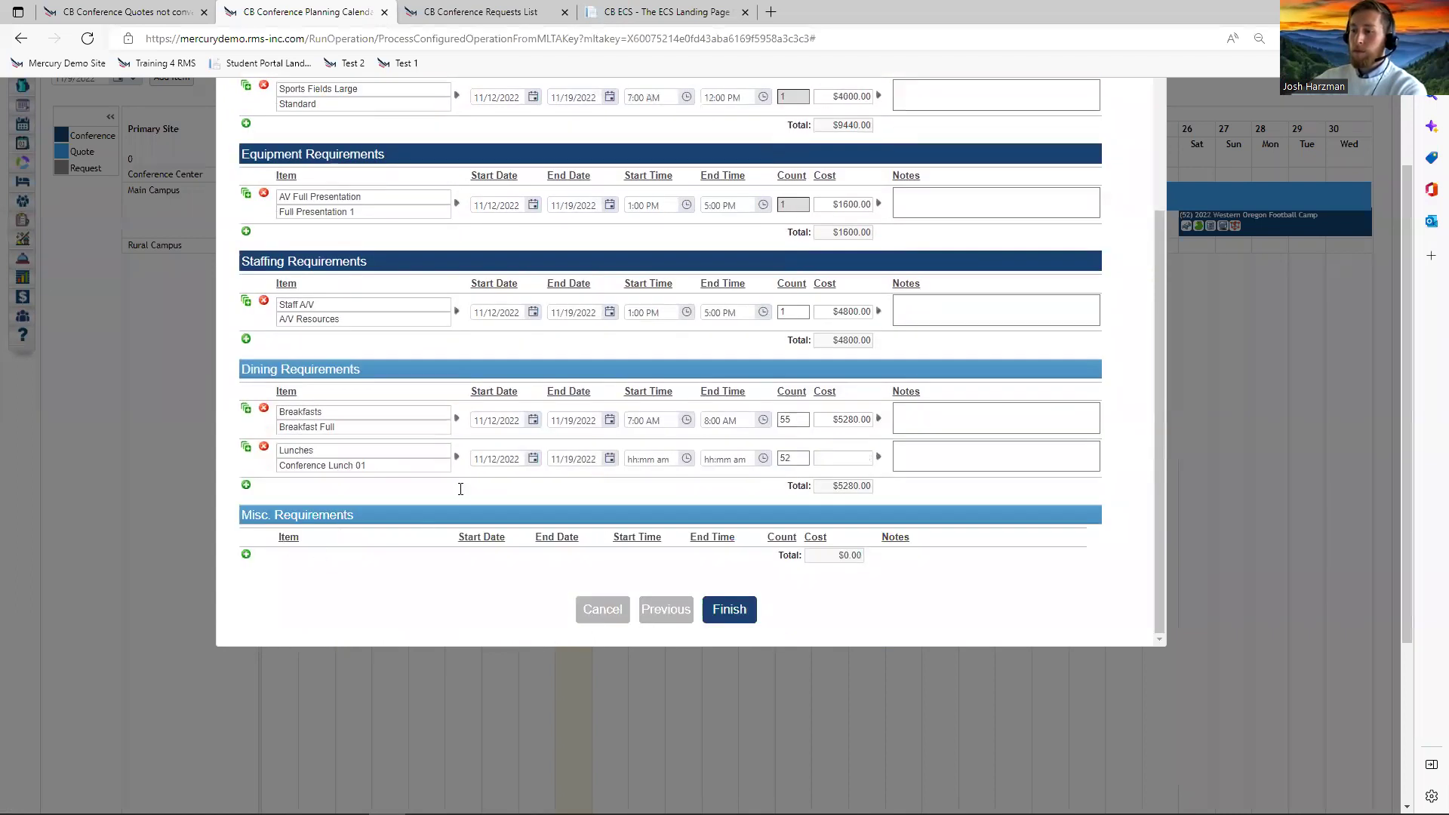
Set the lunch's start time to 12:00 PM and its end time to 1:00 PM.
click(634, 460)
text(100p)
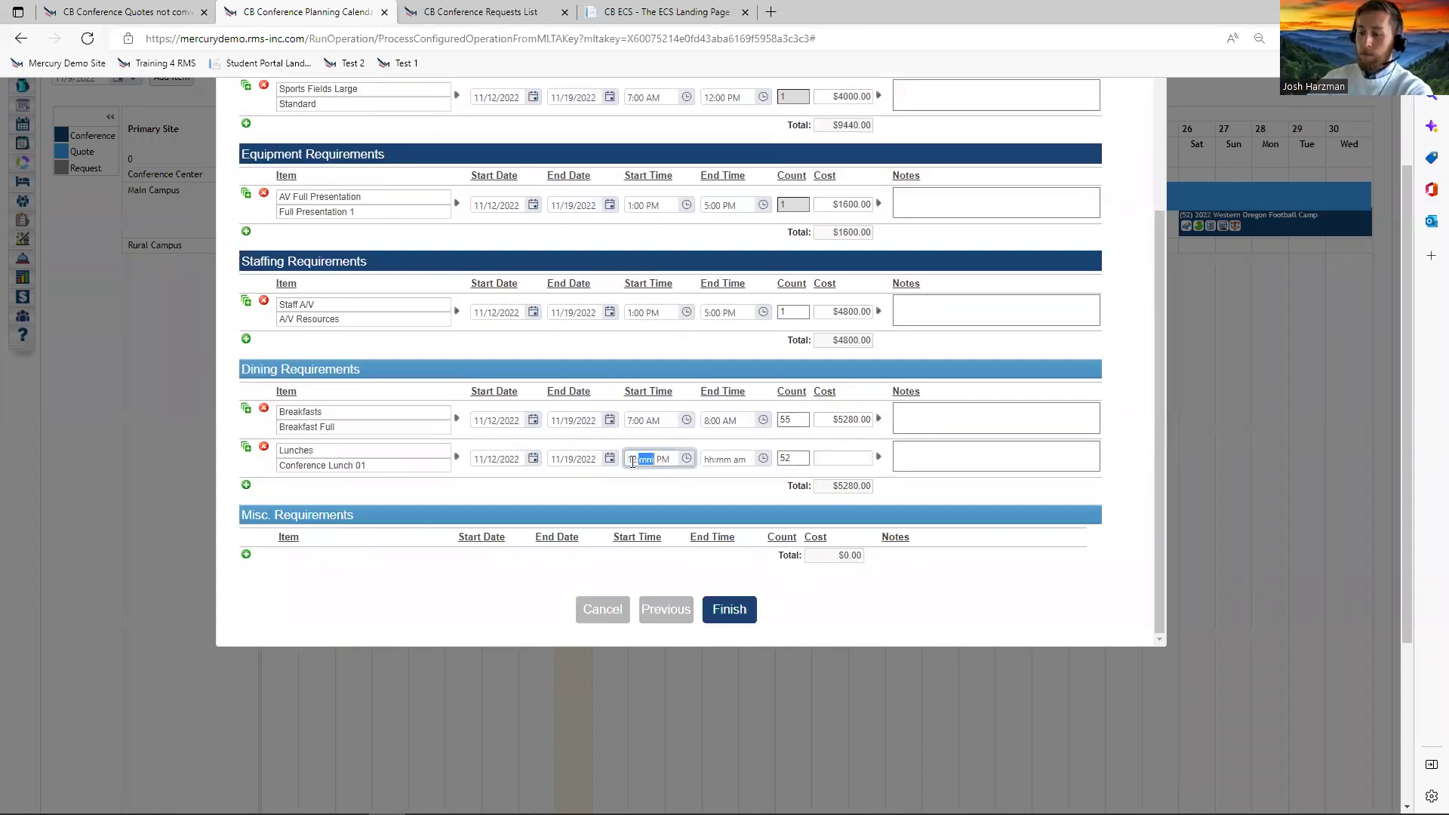
key(Tab)
text(100p)
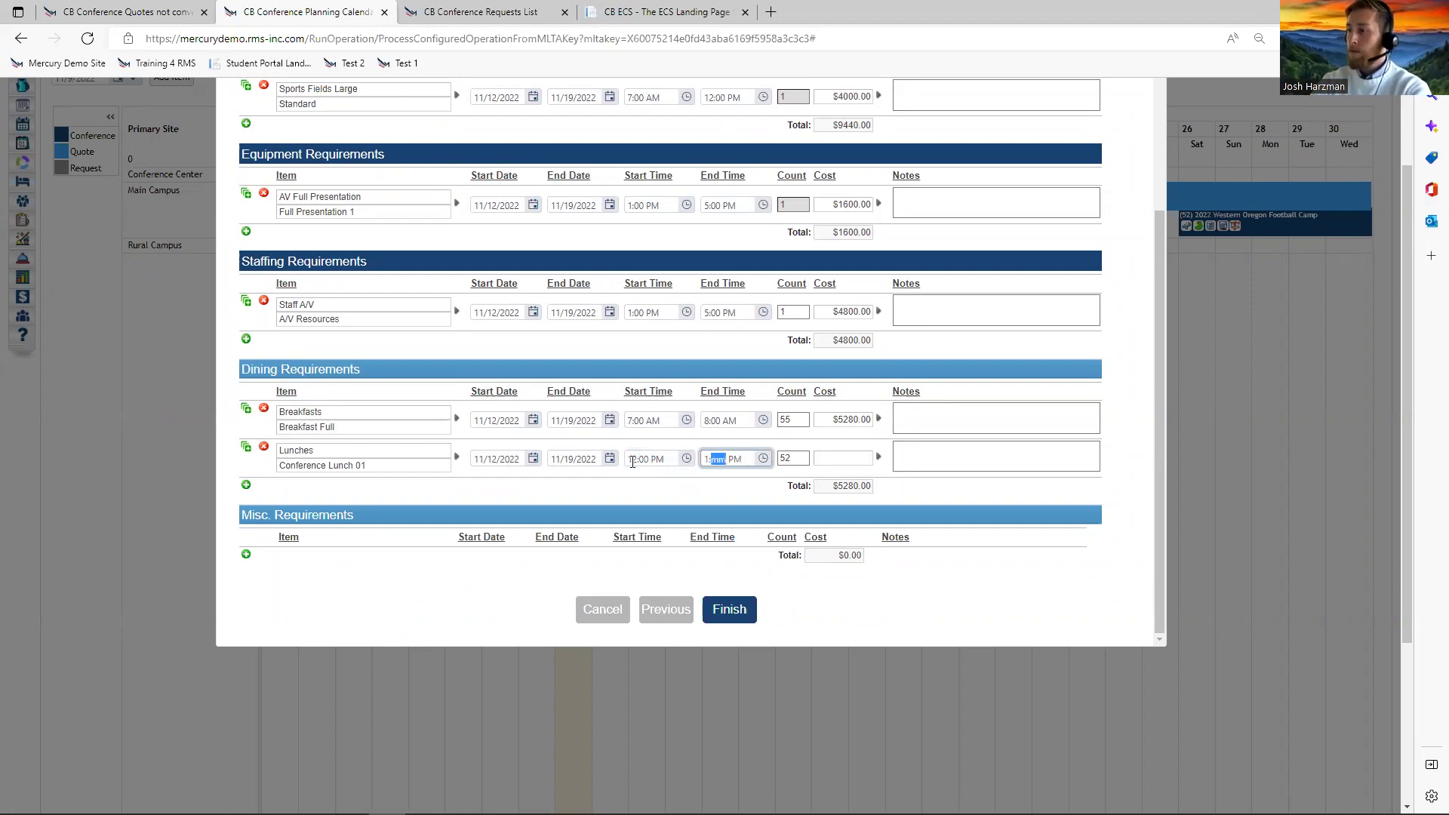
key(Tab)
key(Tab)
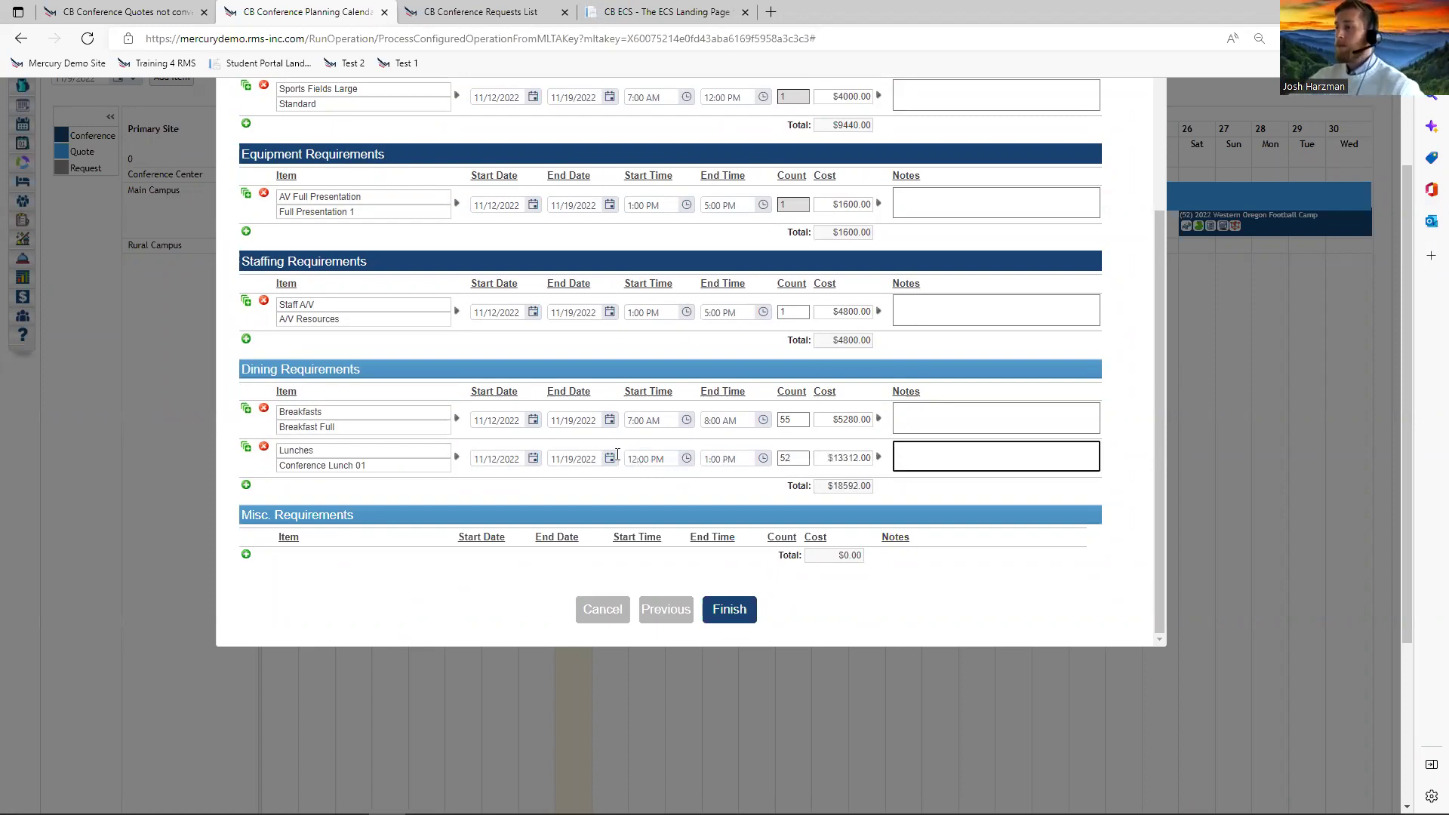
Add a miscellaneous requirement for Wristbands with the Wristbands 01 configuration.
scroll(401, 432, down, 2)
click(246, 445)
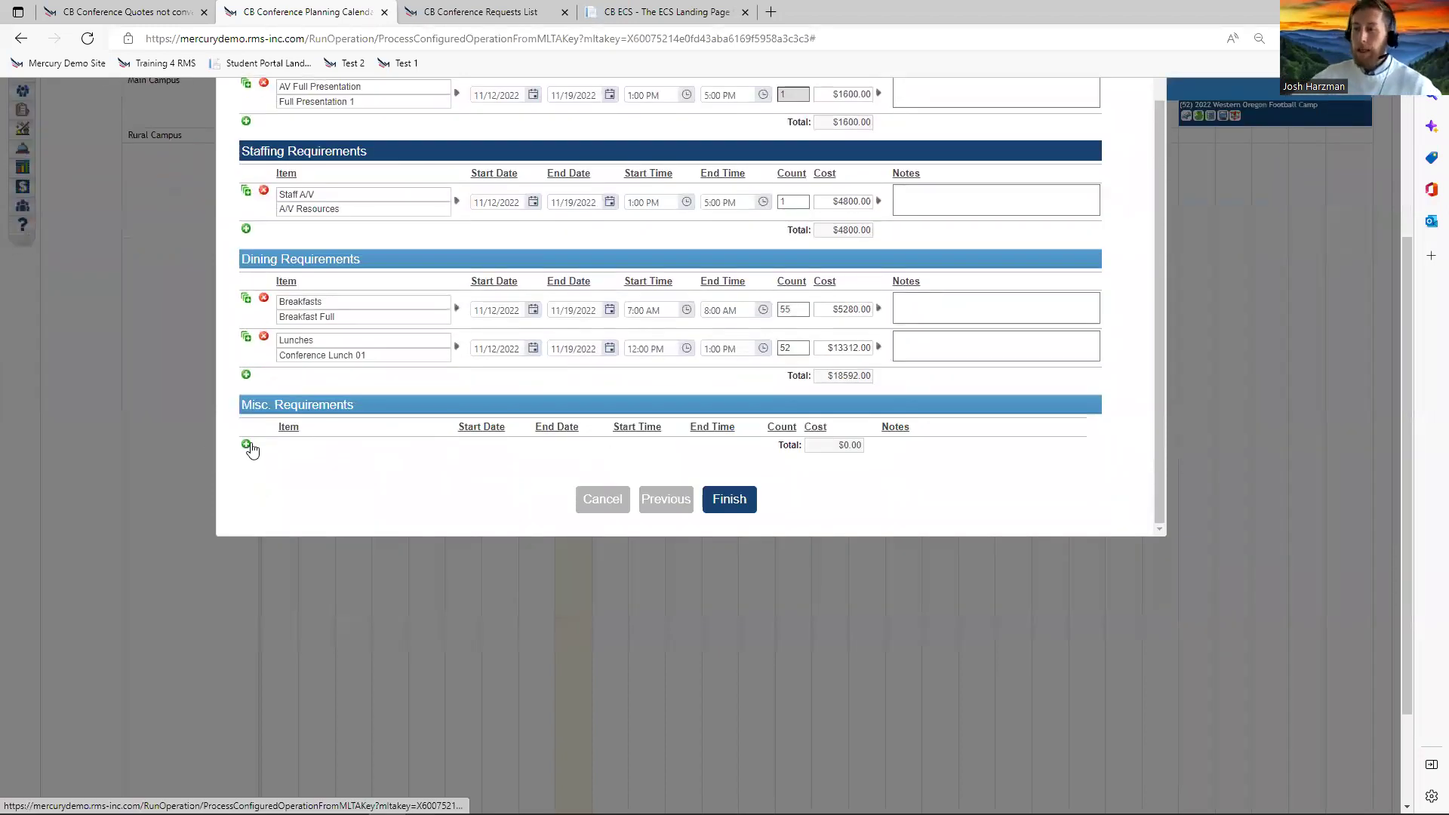
scroll(389, 434, up, 3)
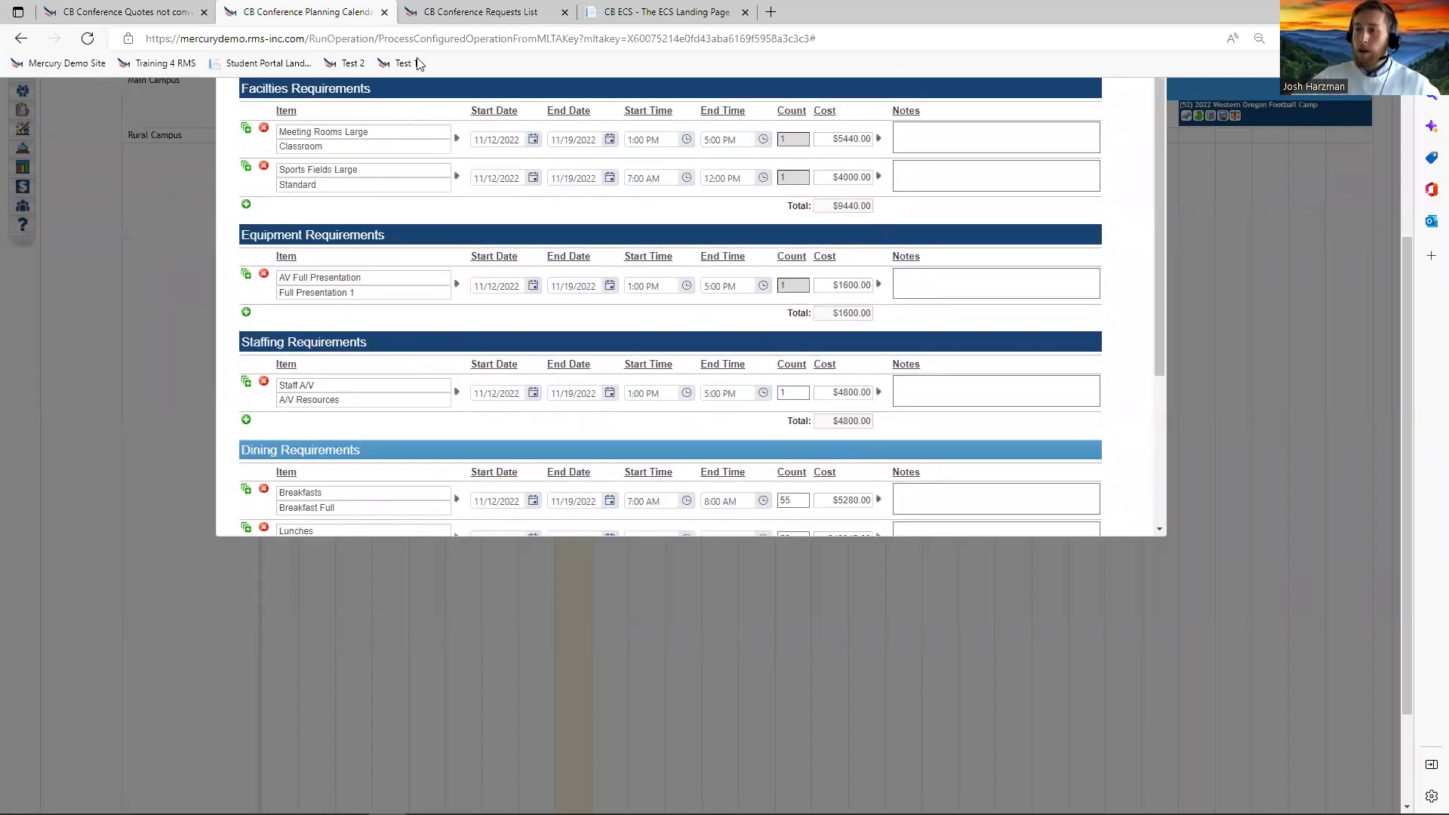
scroll(332, 273, down, 3)
scroll(355, 285, down, 1)
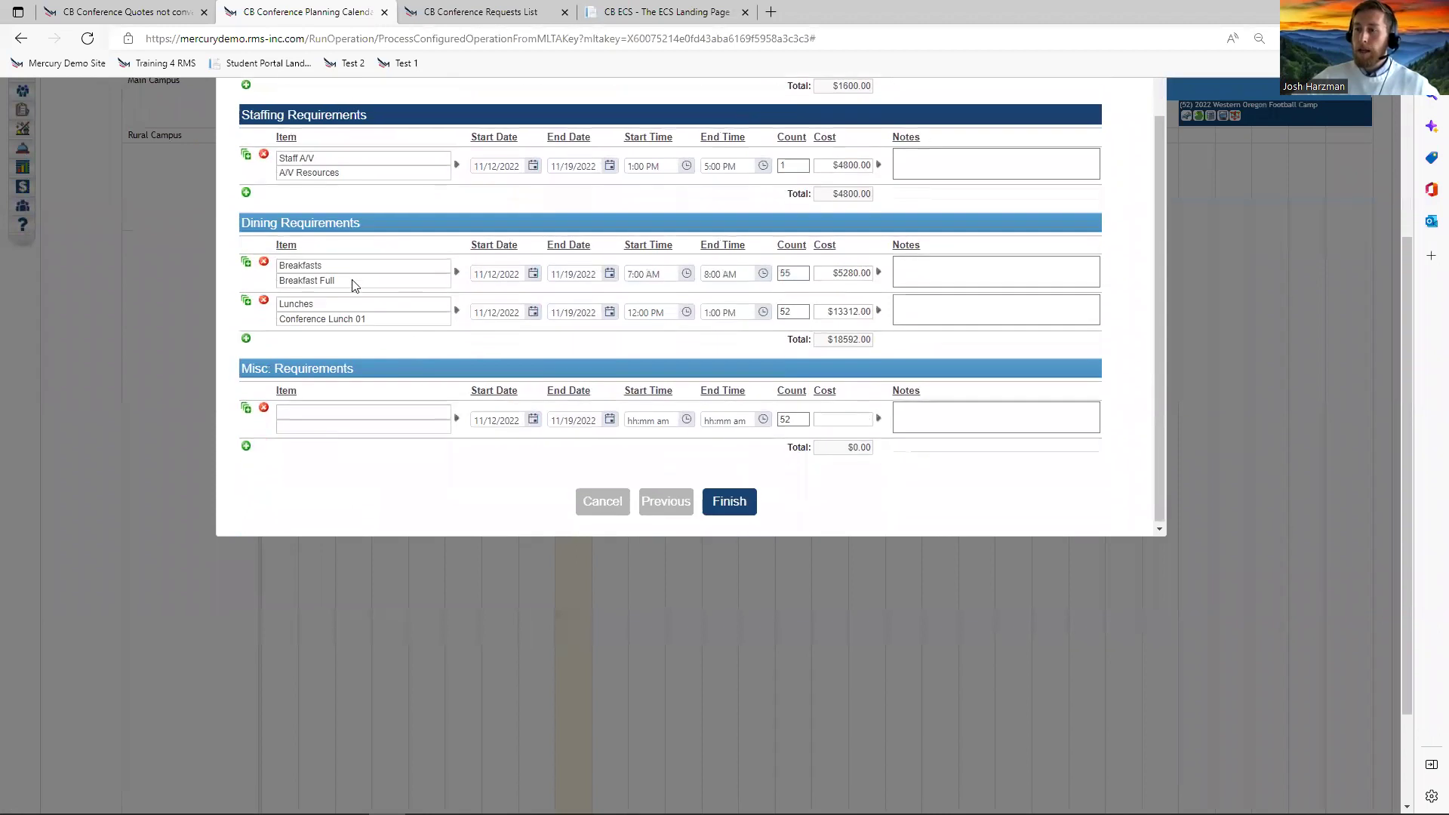
click(457, 418)
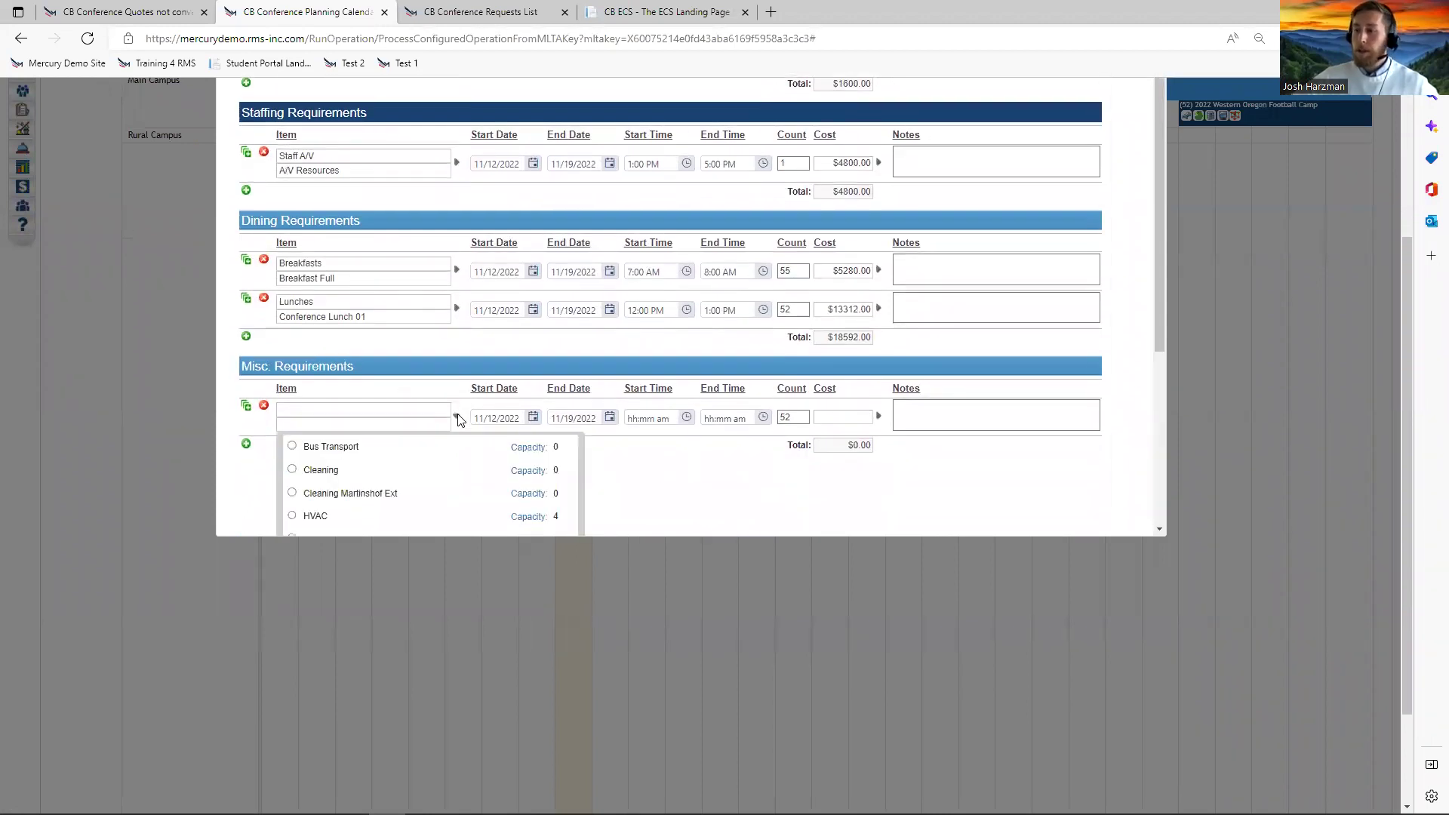
scroll(453, 423, down, 5)
scroll(489, 427, down, 1)
click(303, 440)
click(330, 477)
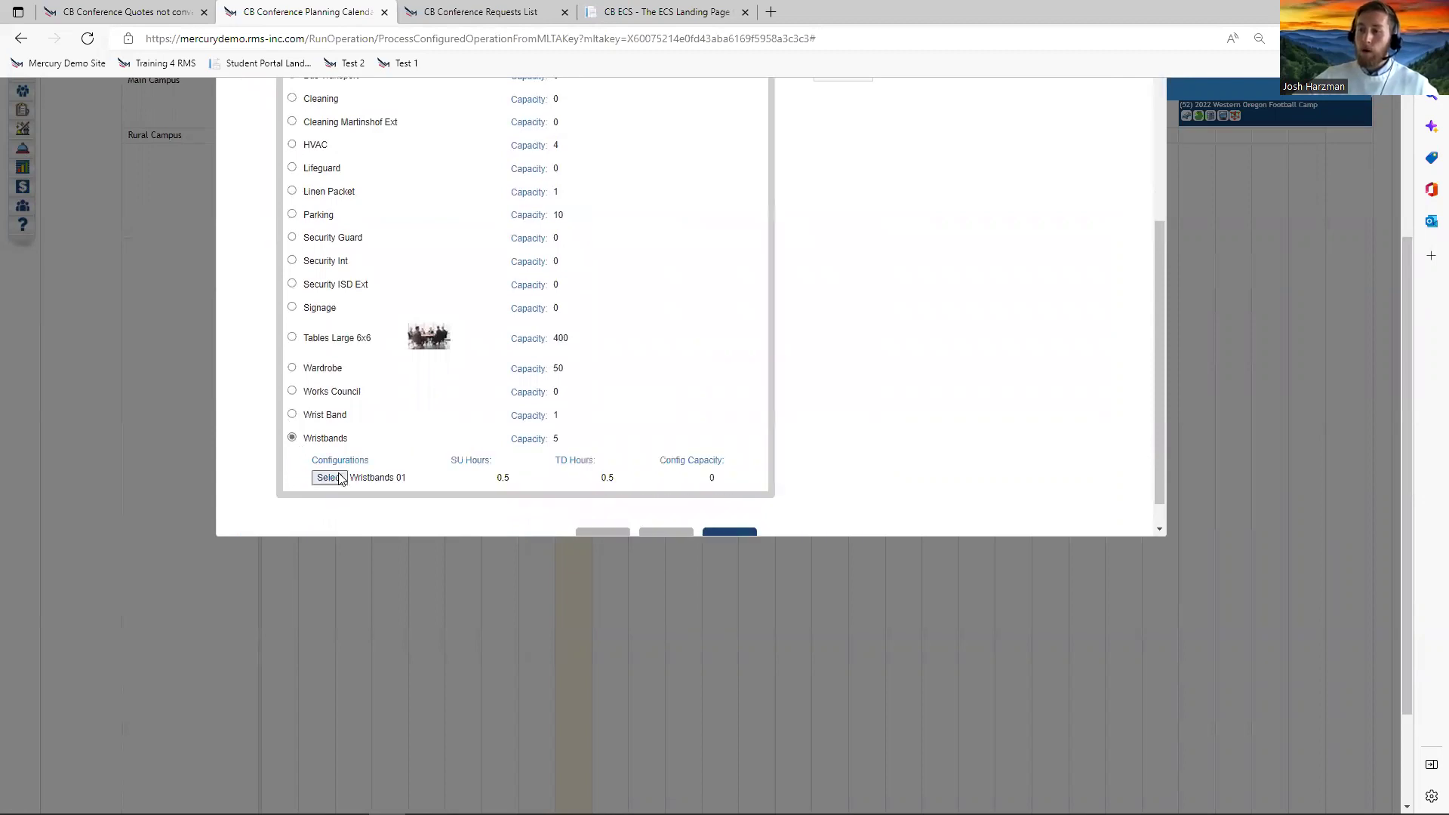
Set the wristbands' start time to 12:00 PM and their end time to 12:01 PM.
click(632, 419)
text(1200p)
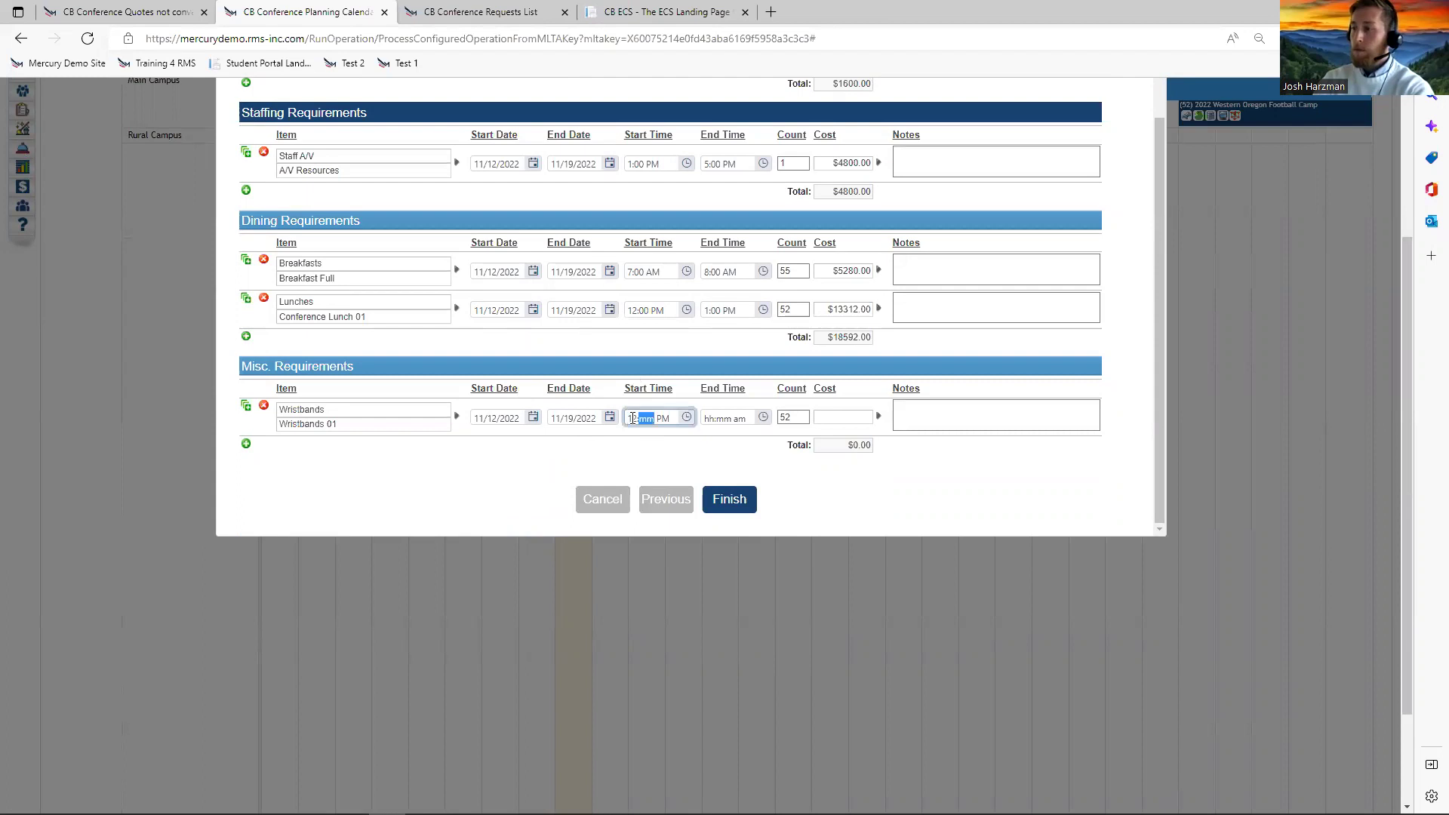
key(Tab)
text(1201p)
key(Tab)
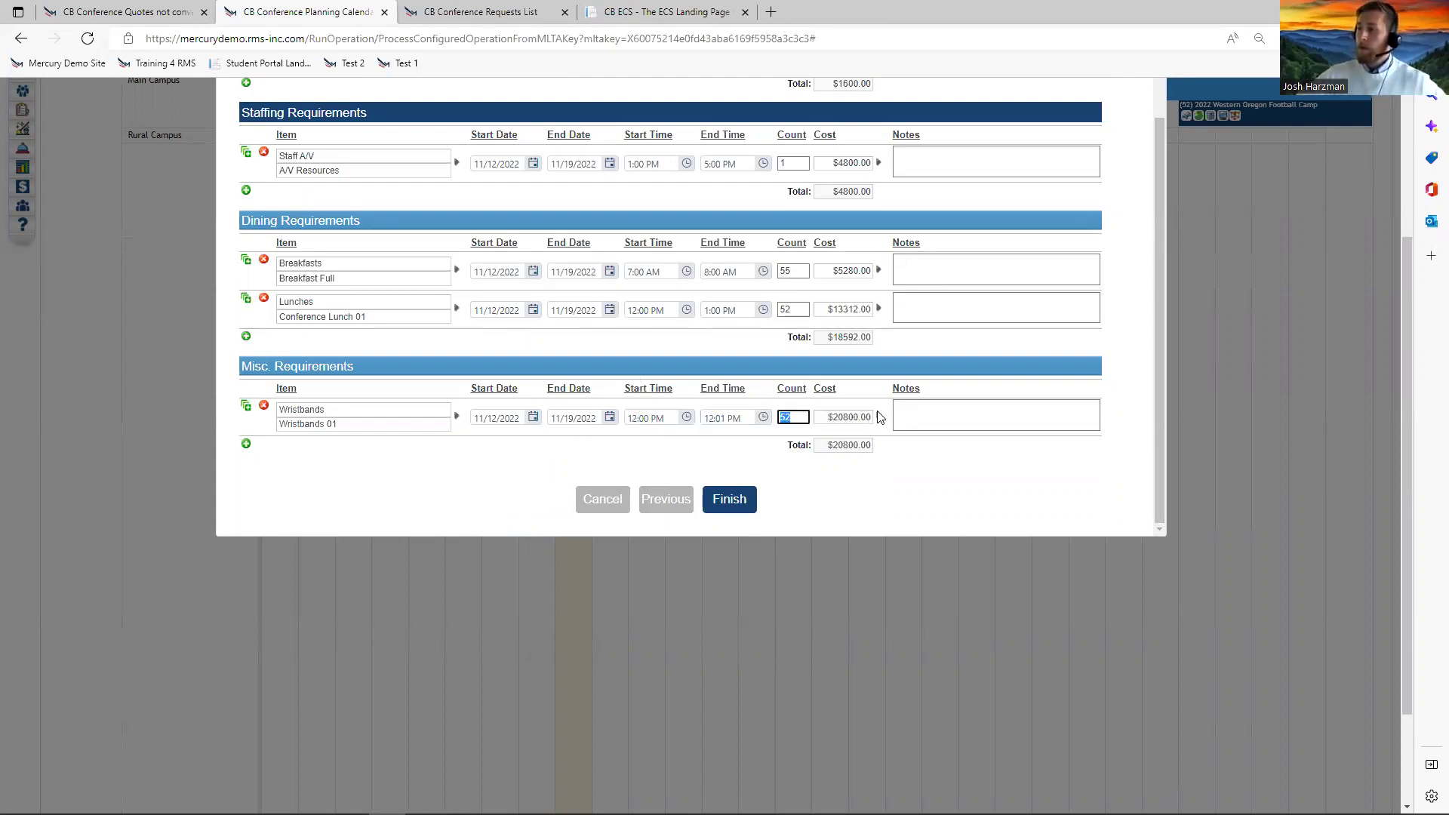
Review the rate, billing type and rate amount of the breakfast and wristbands requirements.
click(879, 270)
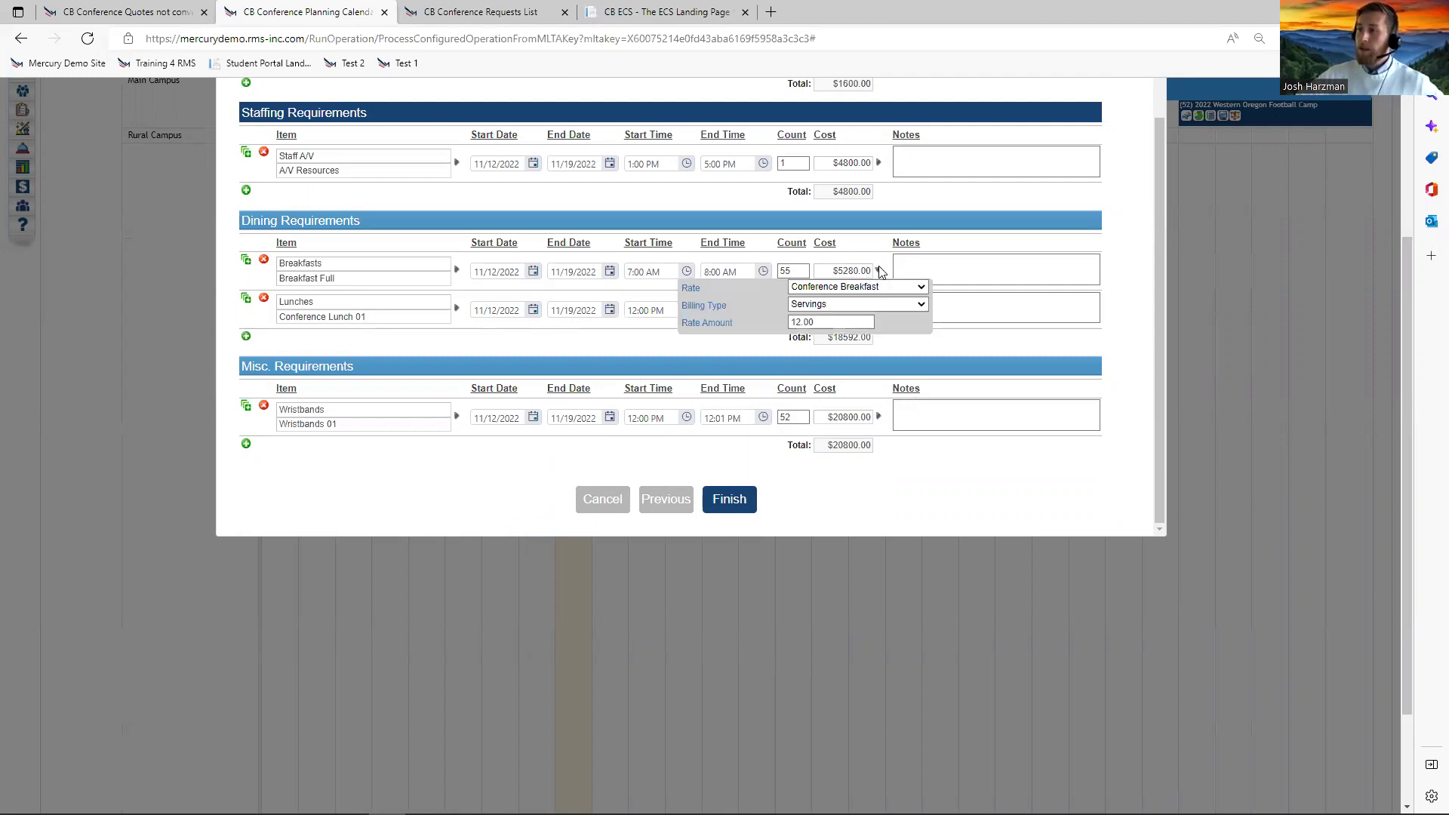
click(903, 305)
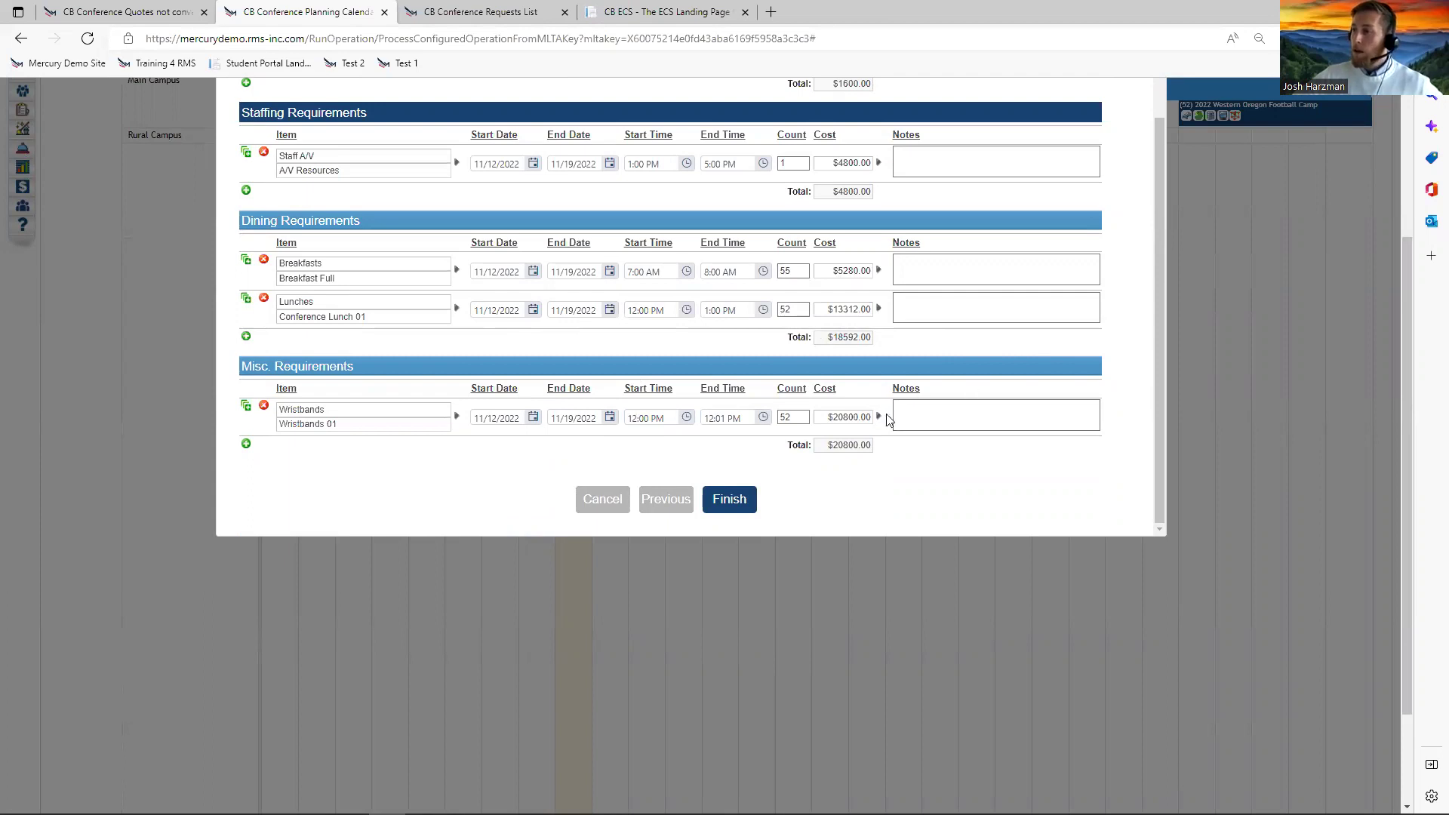
mouse_move(879, 416)
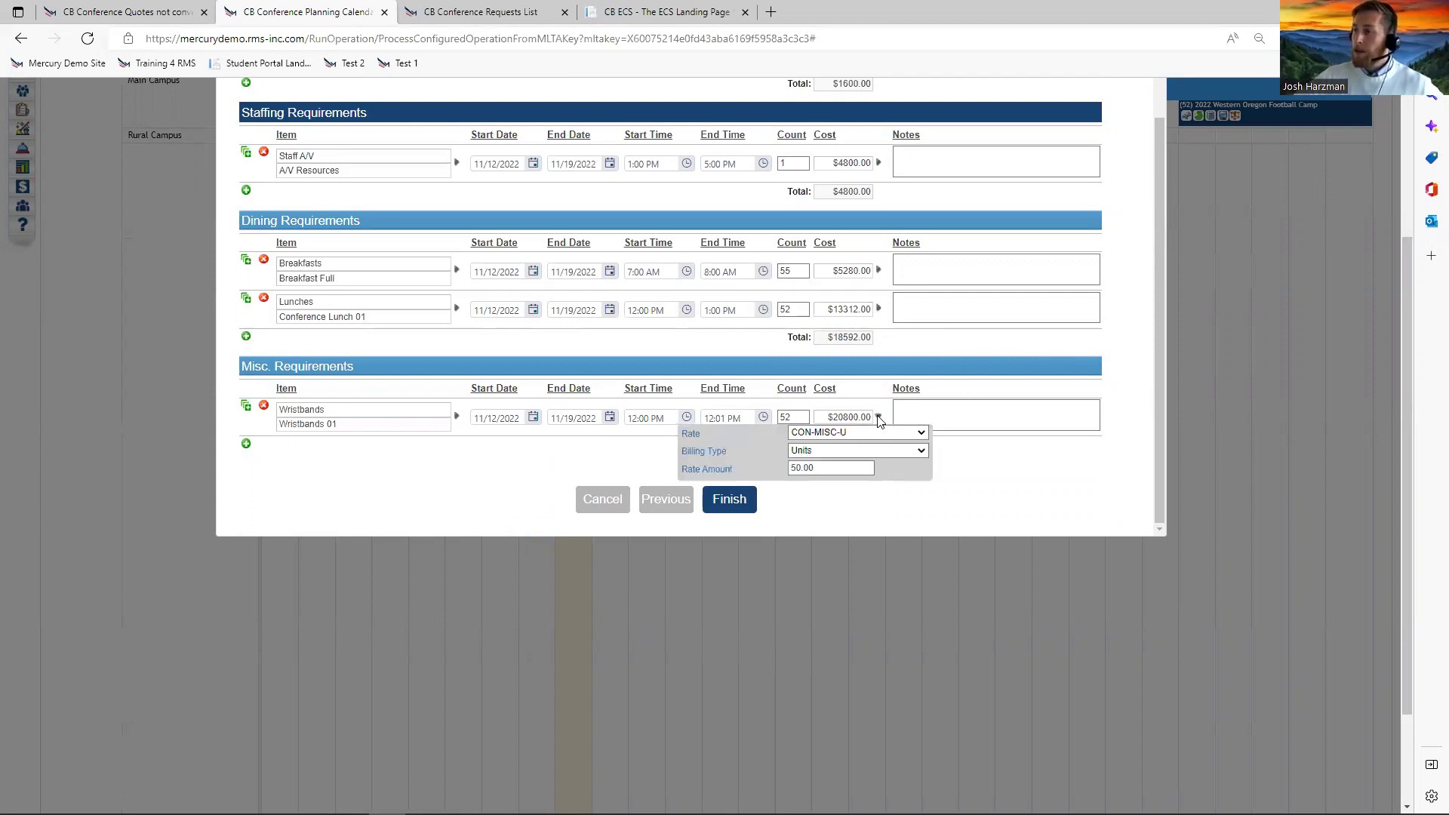
right_click(802, 452)
key(Escape)
Finish converting the conference request into a quote and return to the planning calendar.
click(729, 501)
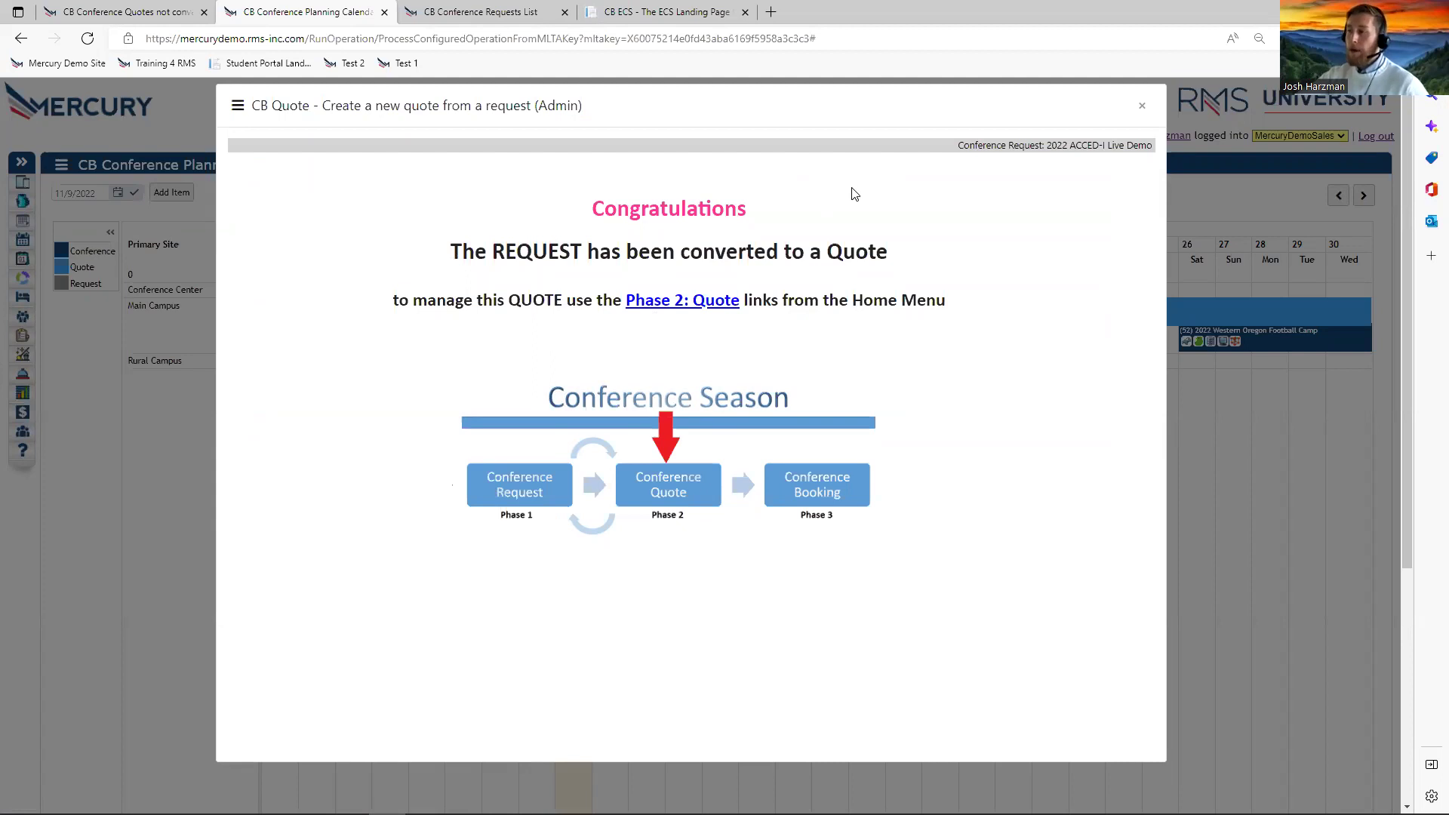
click(1146, 108)
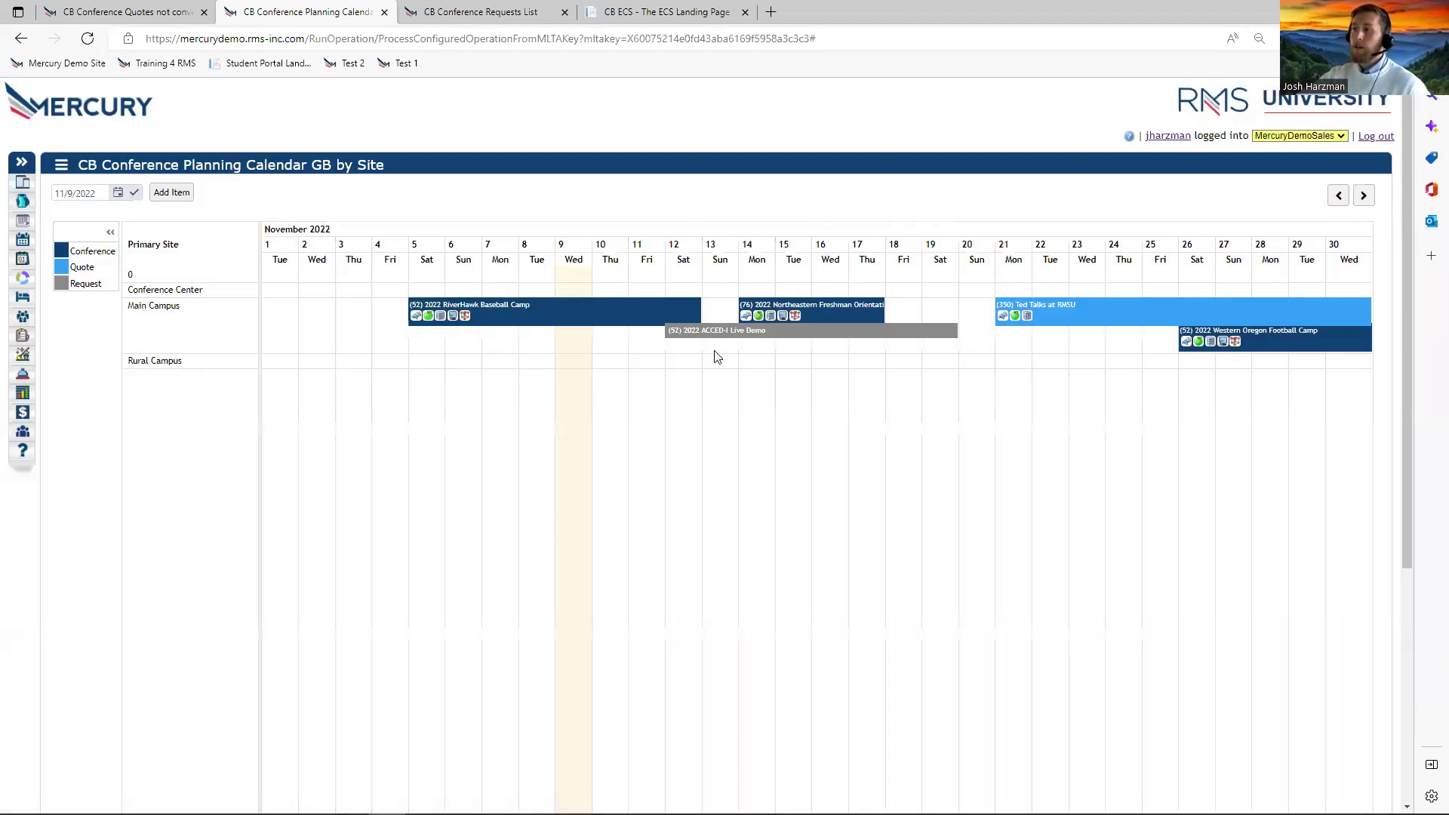
click(767, 334)
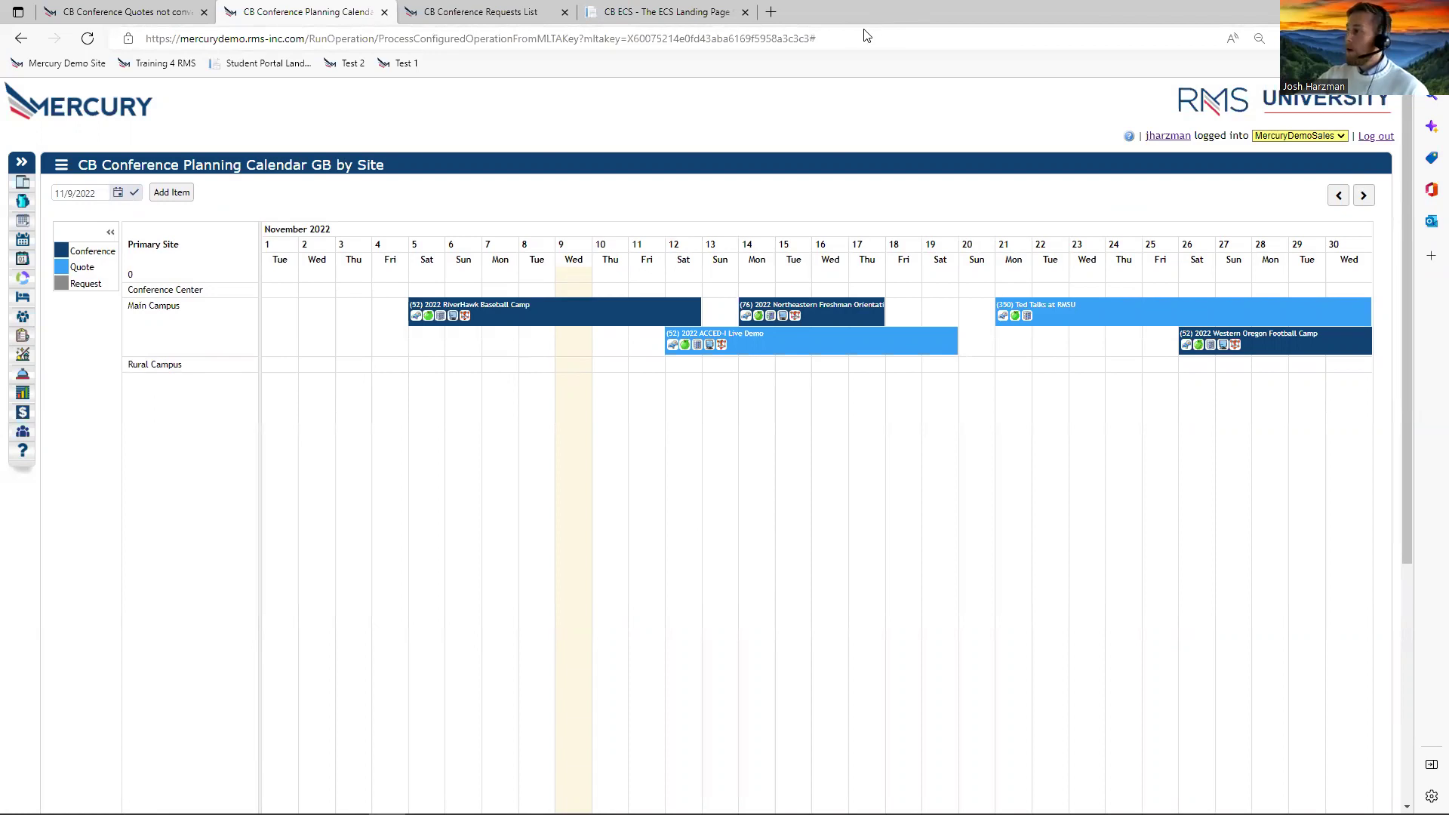
click(1363, 11)
click(1391, 397)
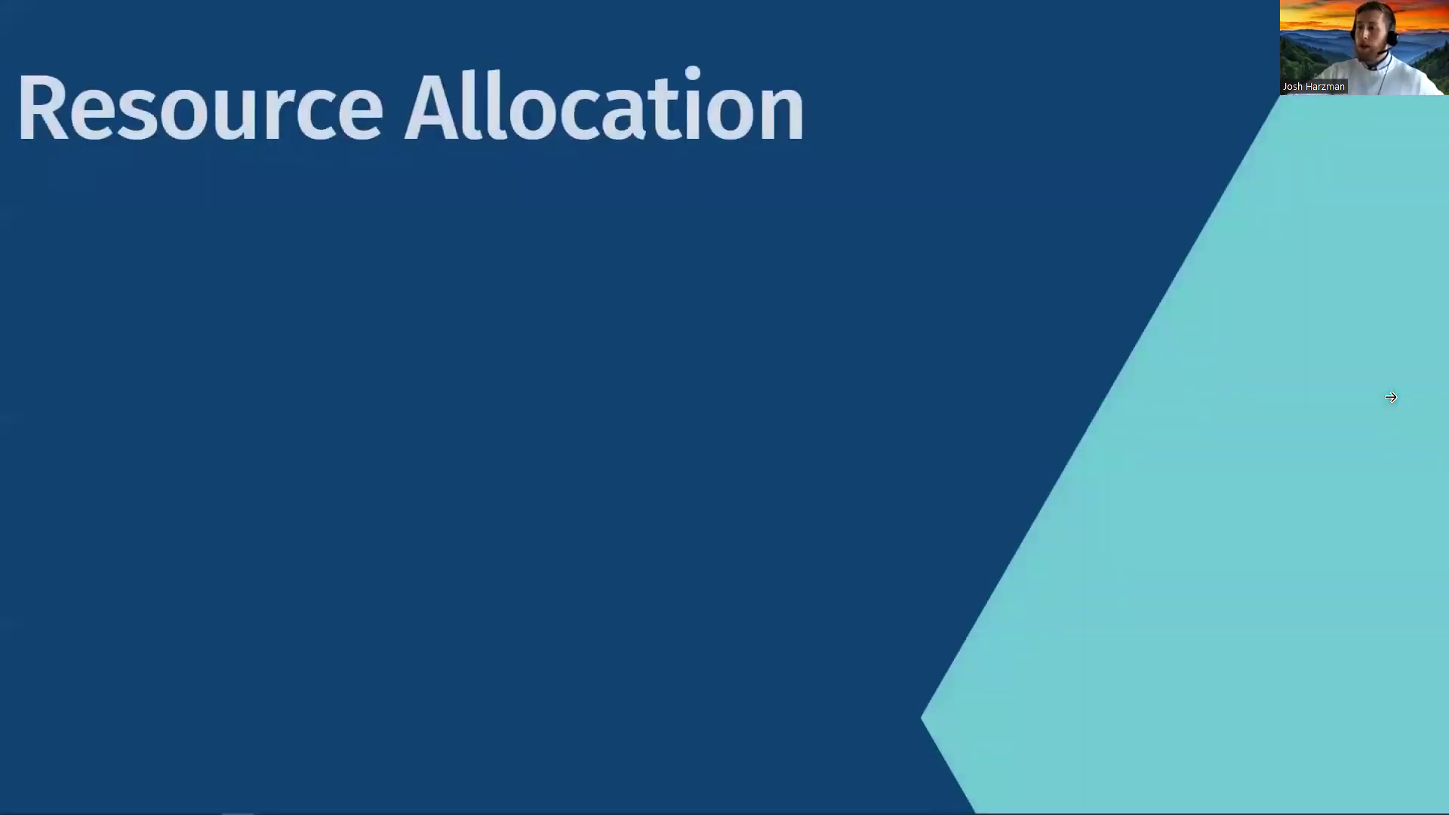
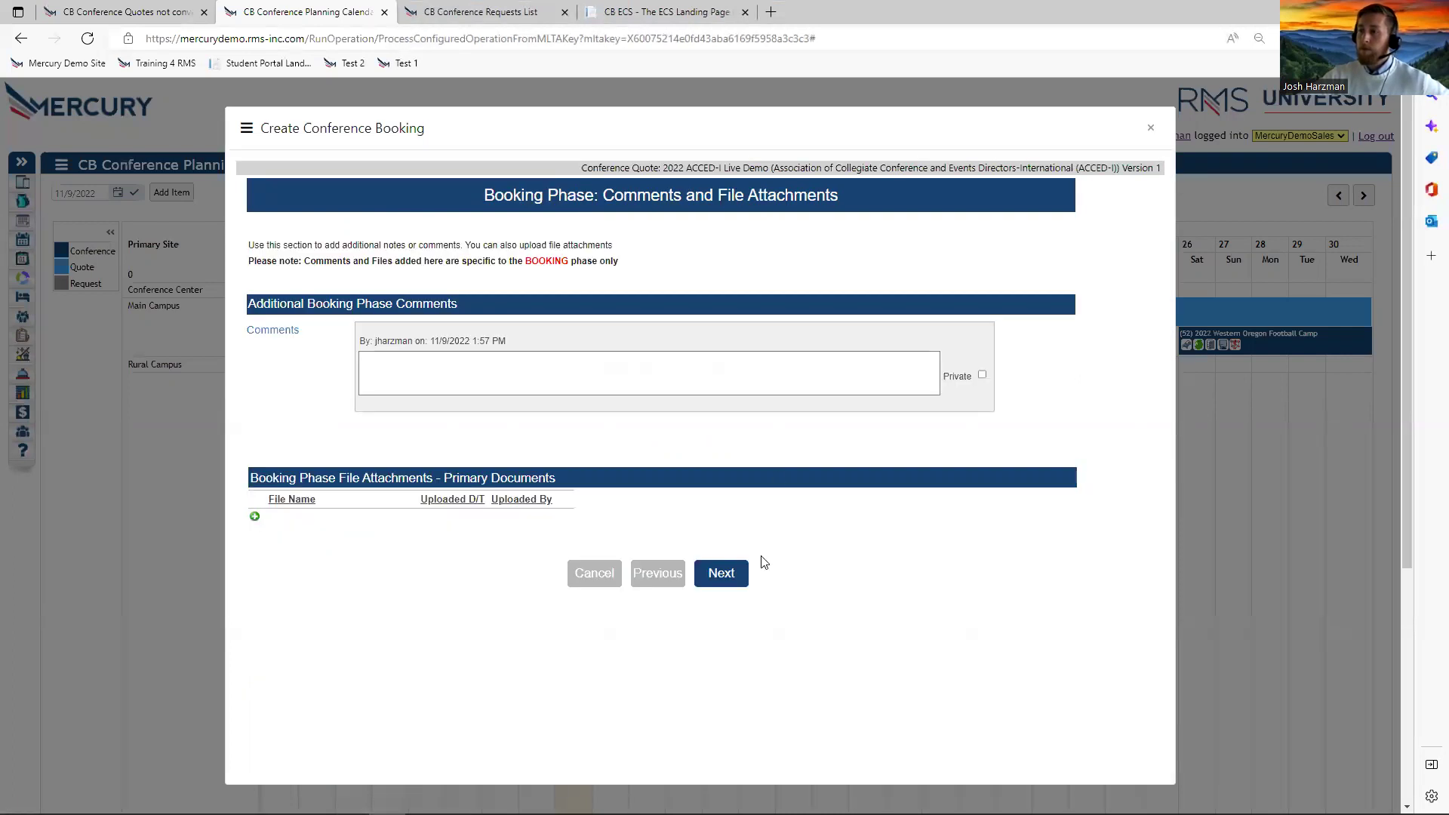
Go through the booking comments, accommodation and additional requirements, finish converting the quote into a conference booking, and return to the planning calendar.
click(722, 585)
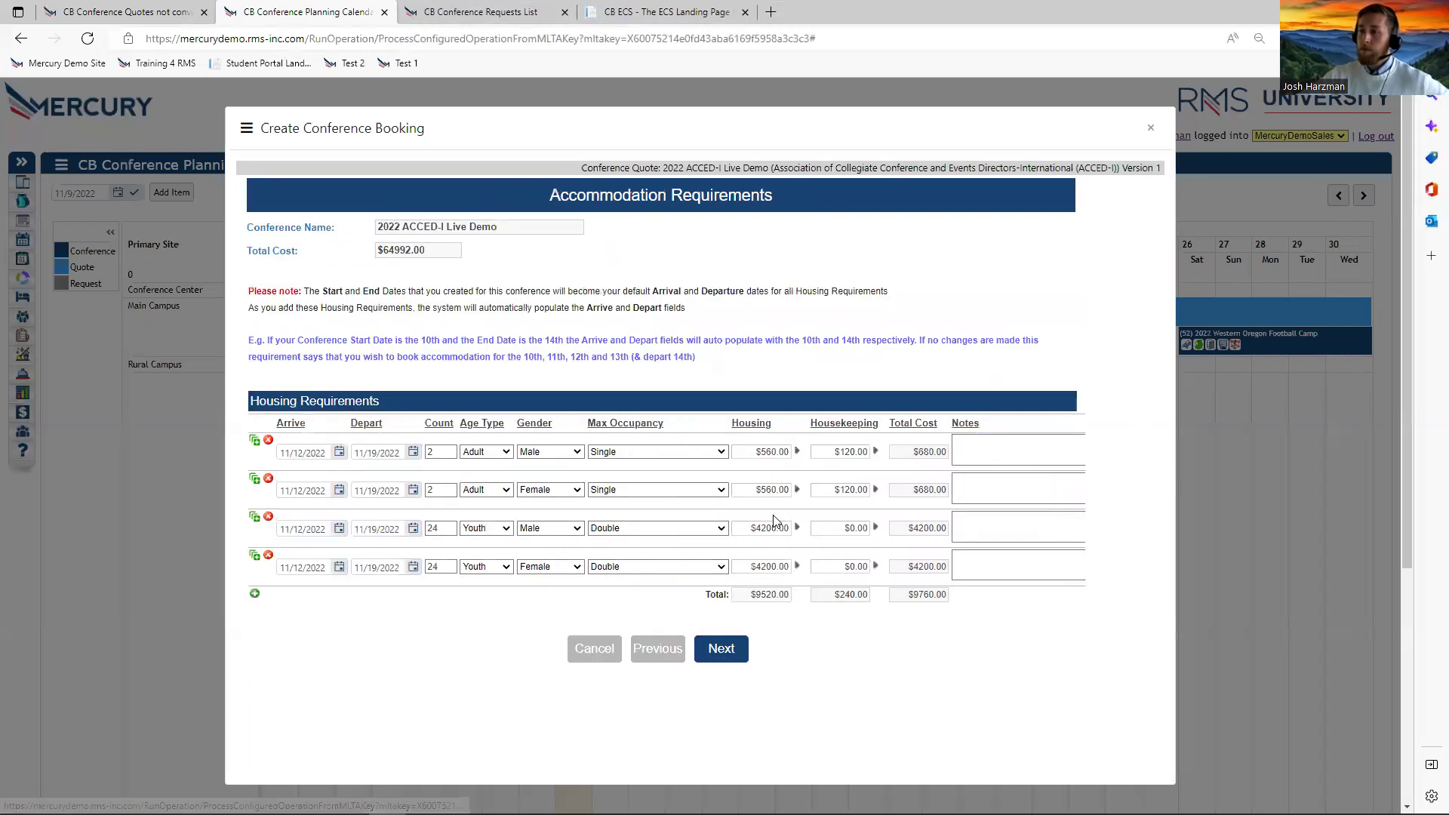
click(724, 654)
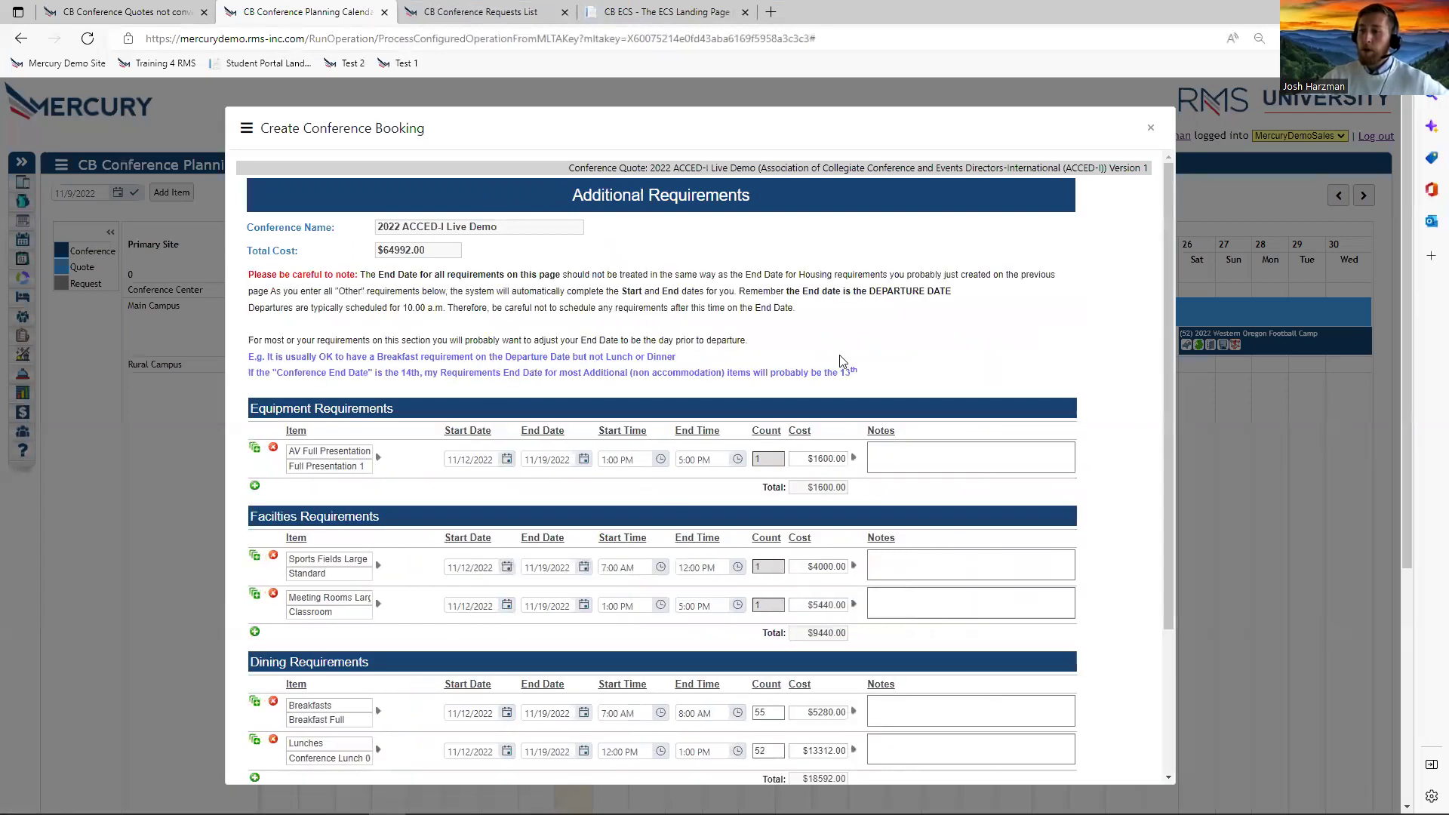
scroll(843, 360, down, 2)
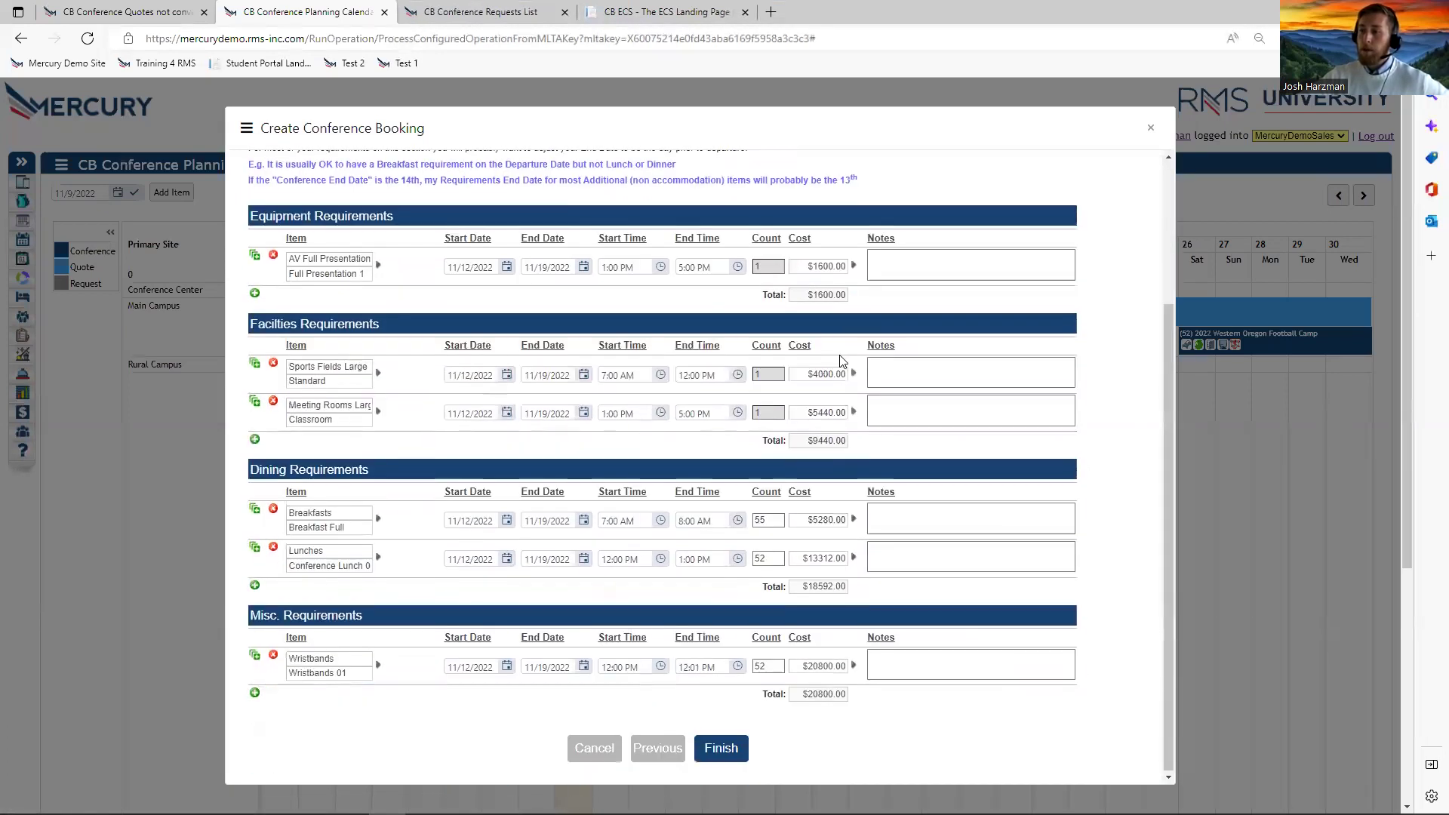
click(730, 747)
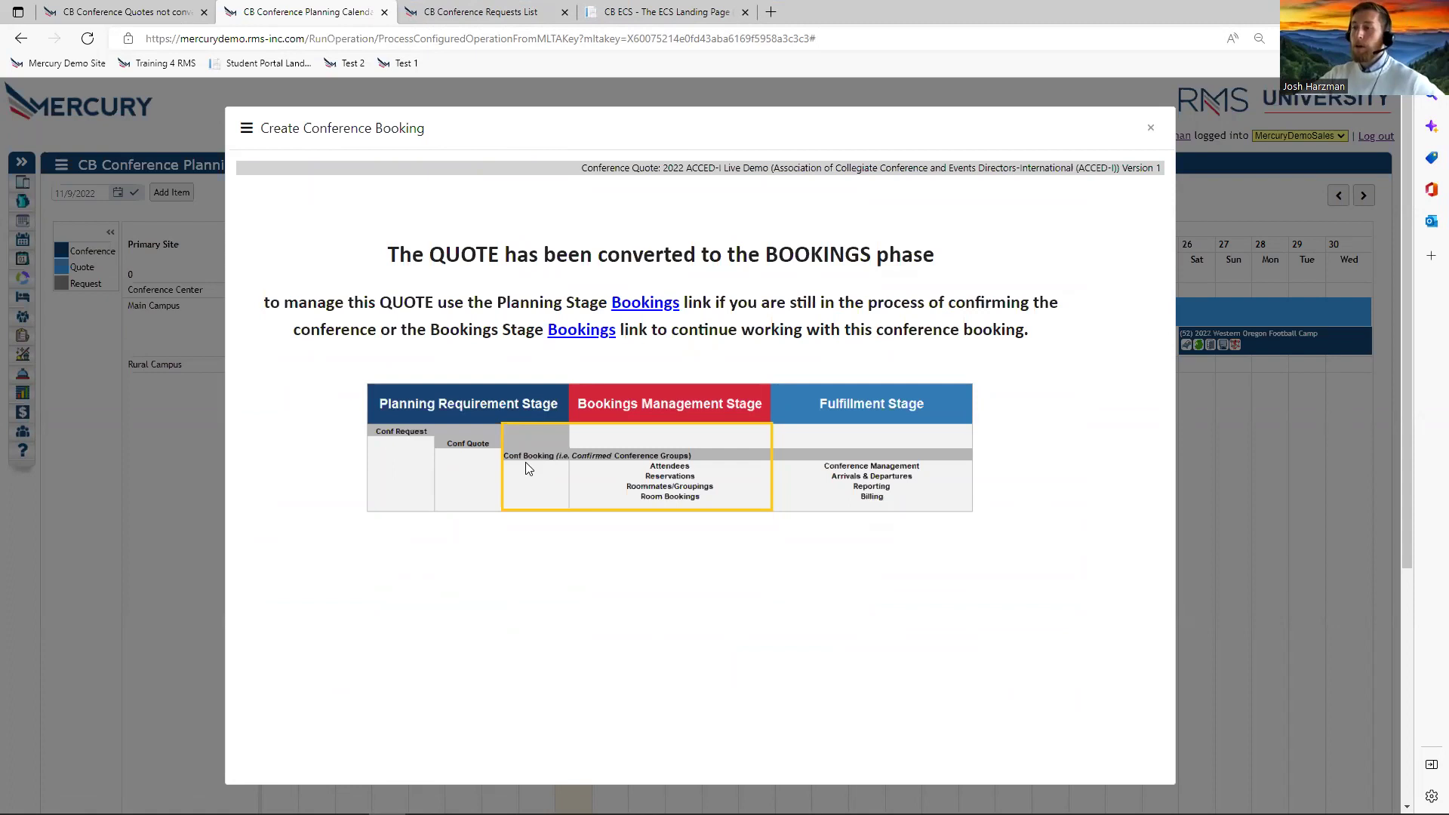
click(1151, 130)
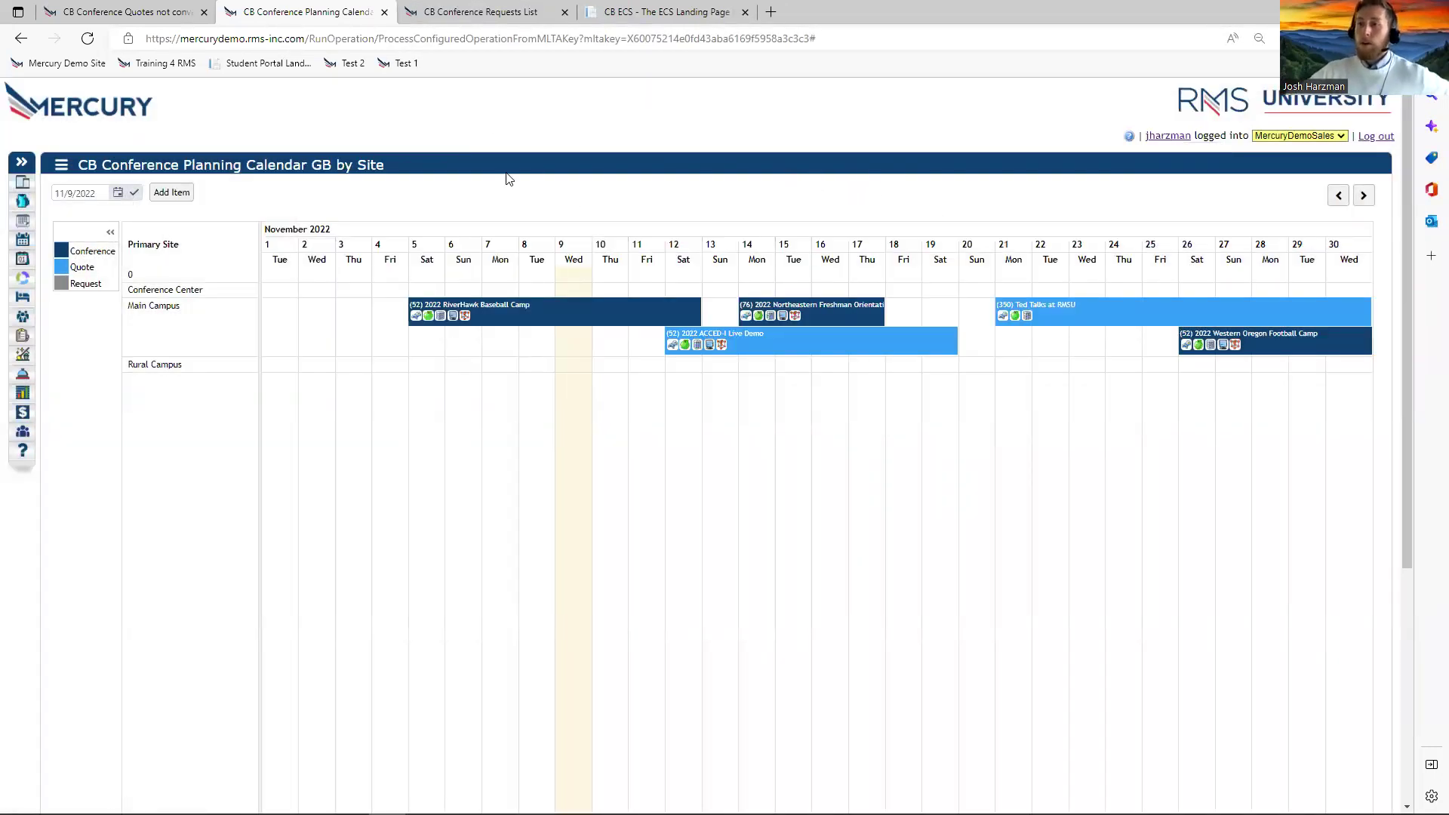
click(145, 15)
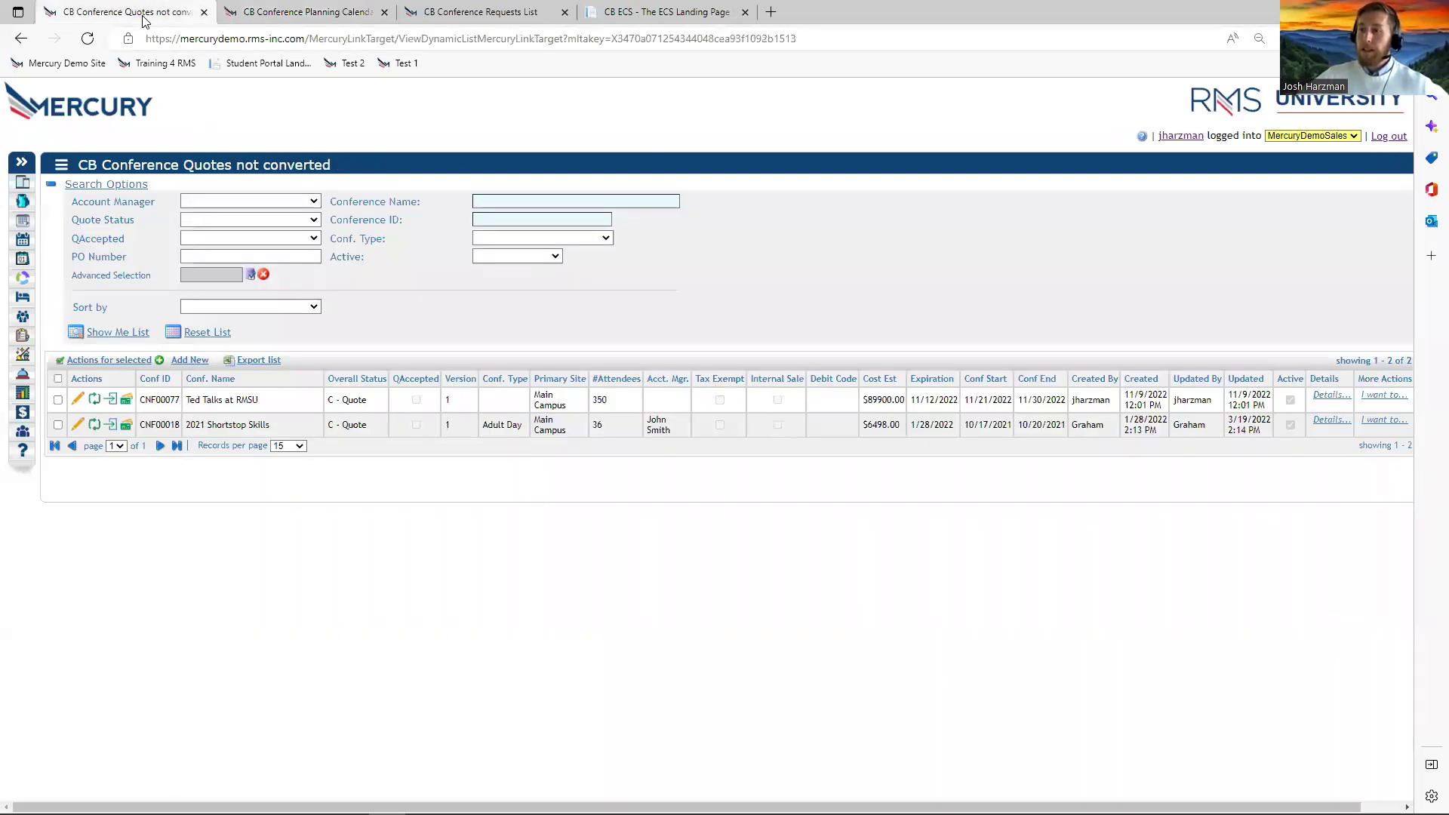
click(259, 21)
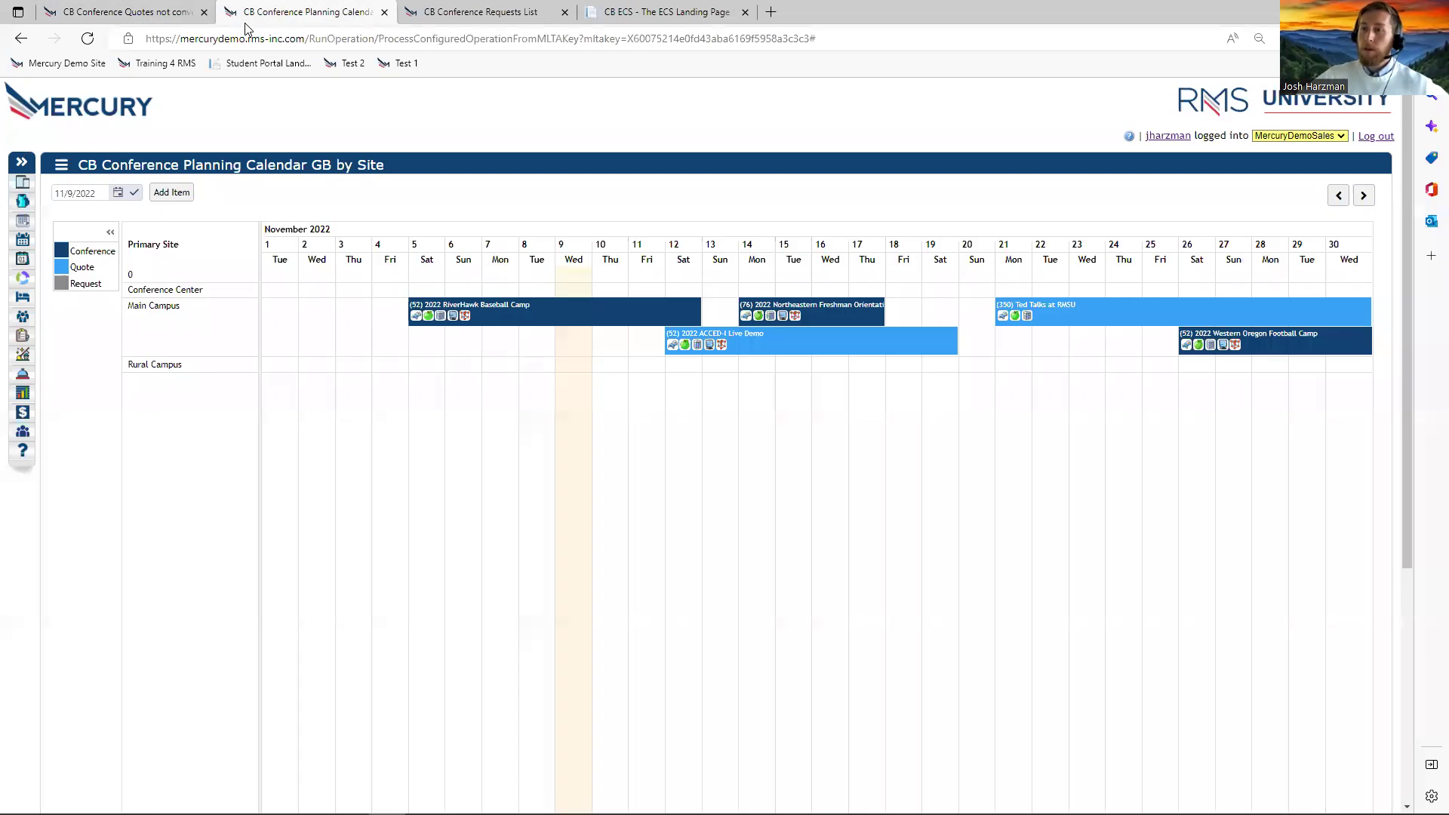
Open the list of all confirmed booked conference groups from the conference phases.
click(27, 164)
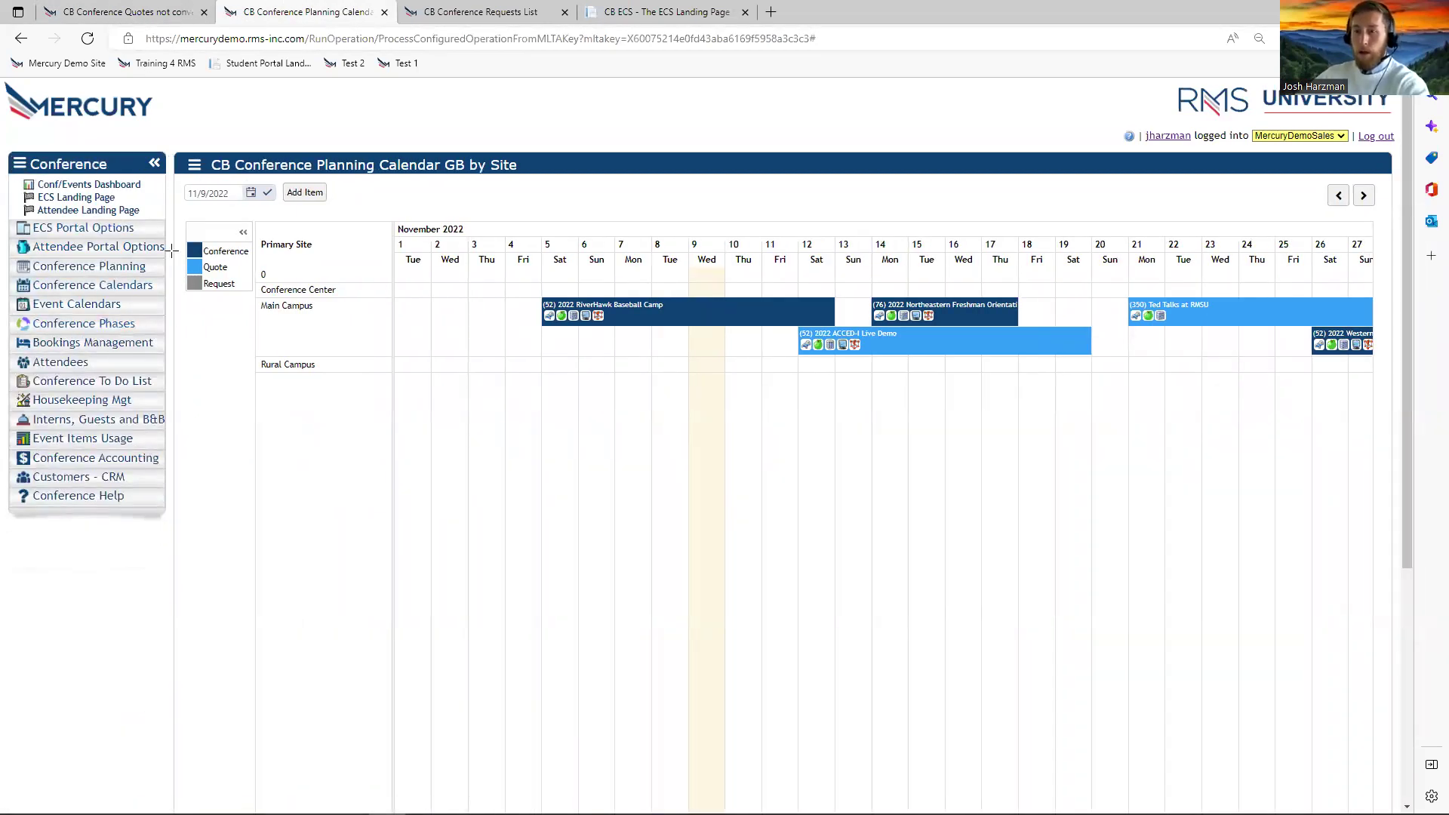
key(ctrl+shift+s)
drag(4, 139, 169, 524)
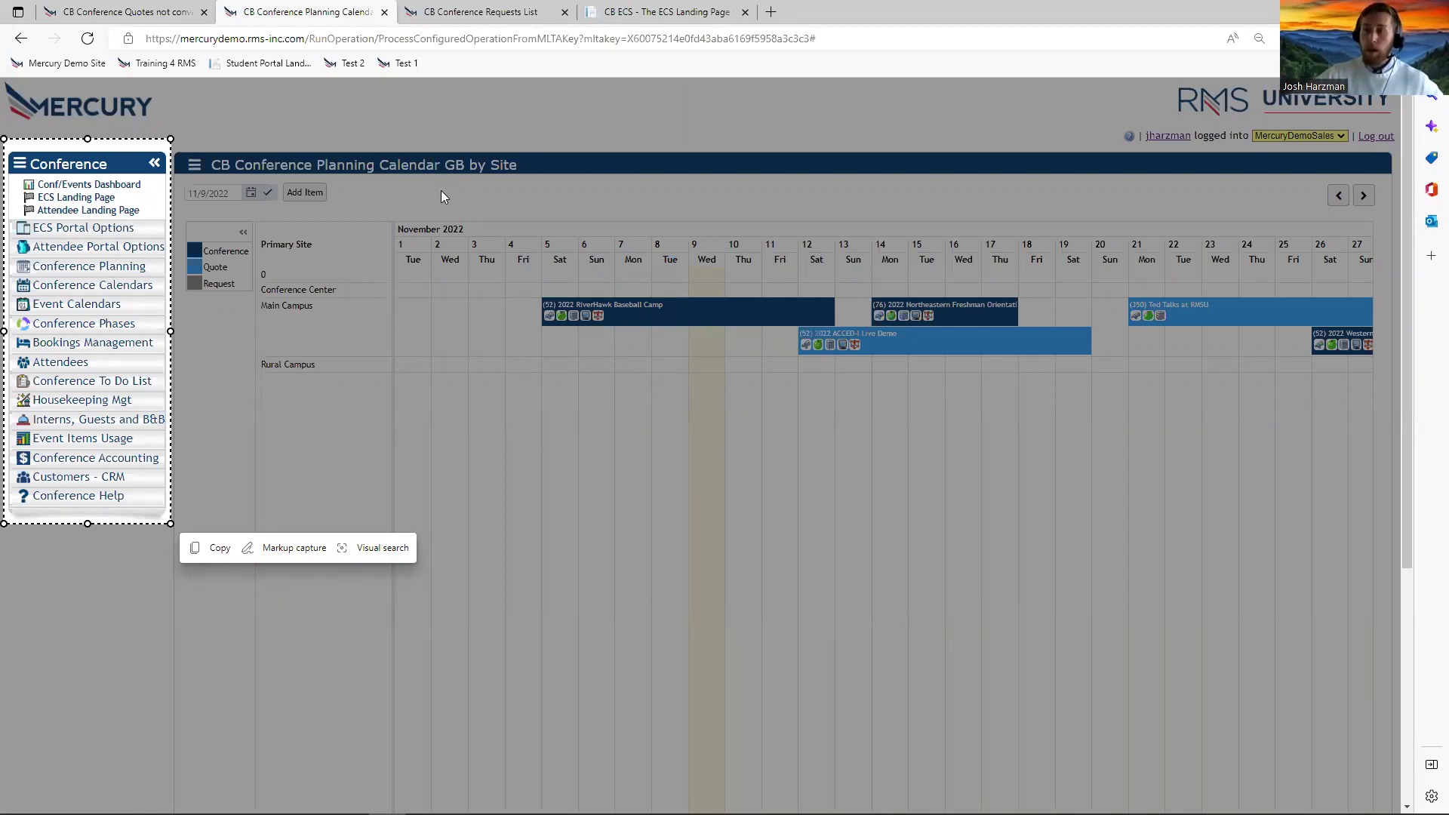
key(Escape)
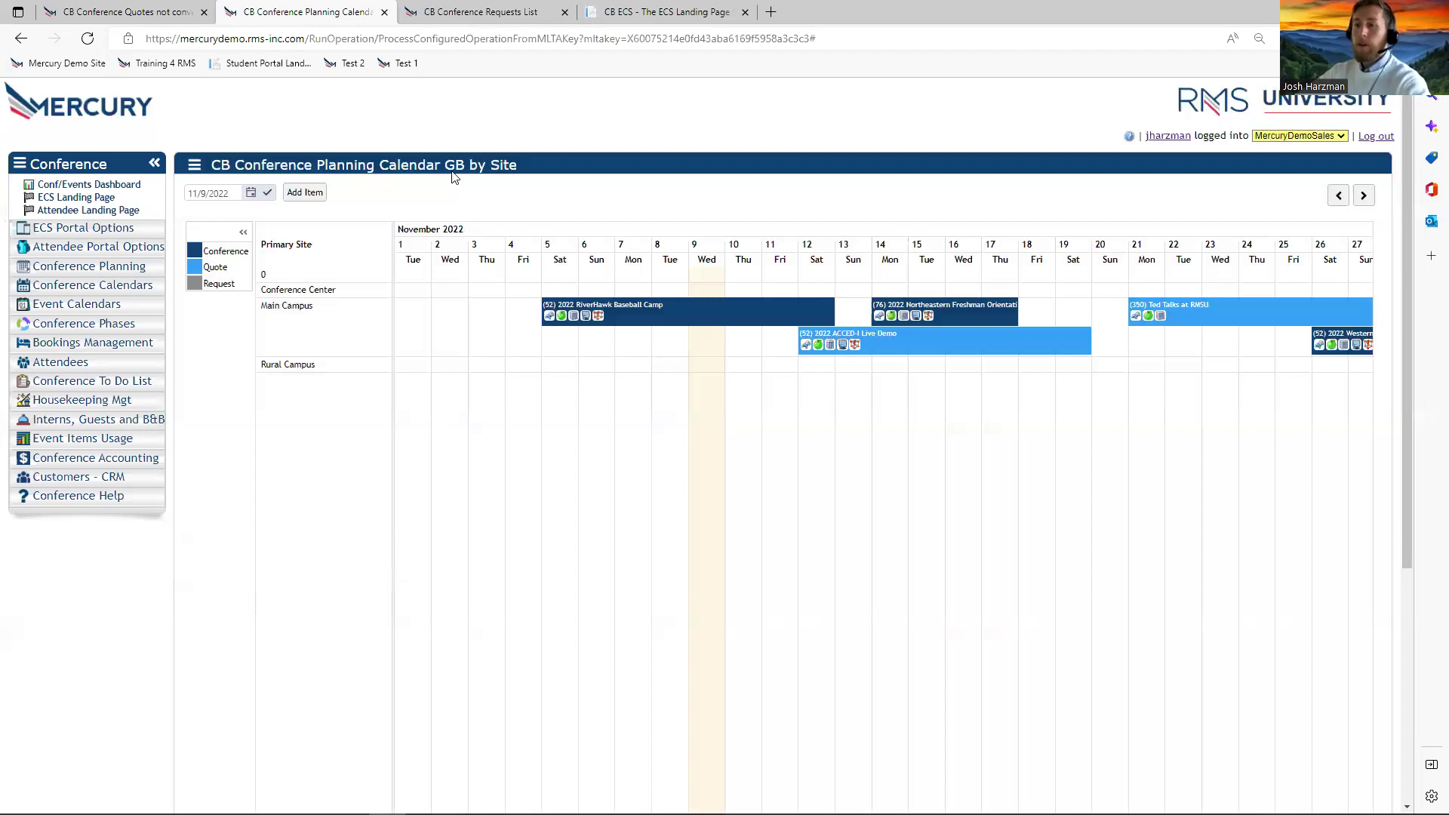
click(113, 323)
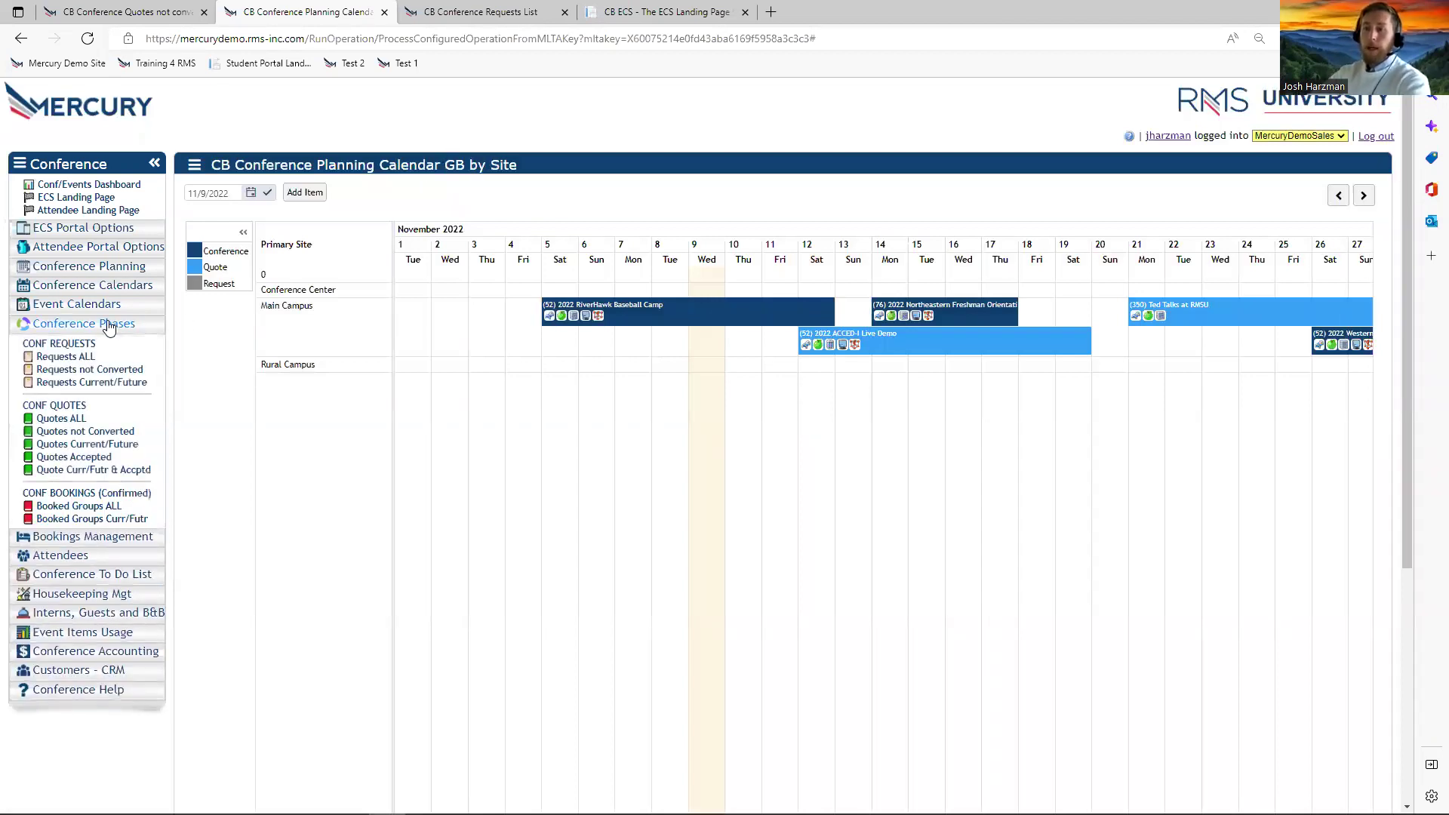
click(94, 508)
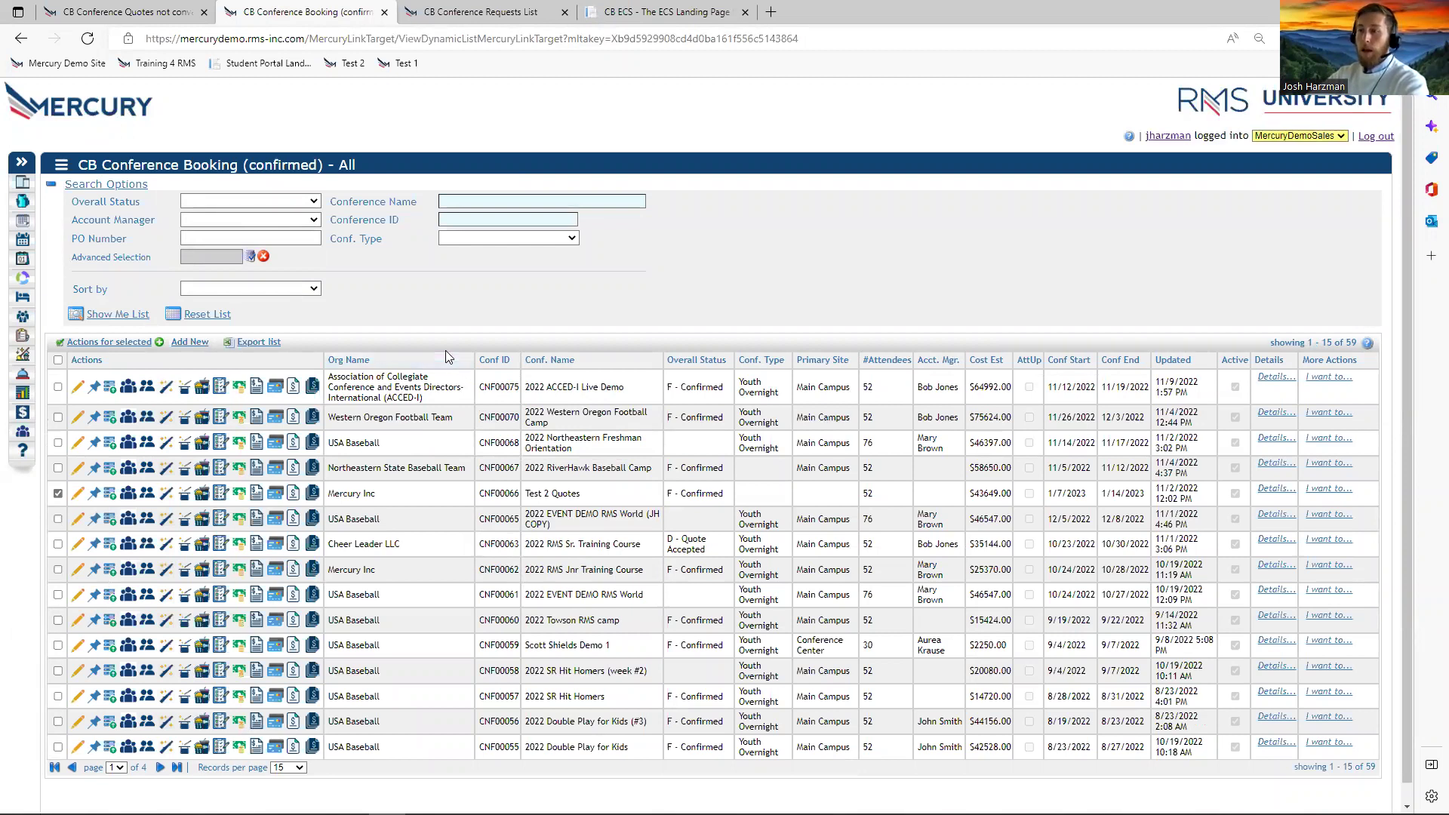
key(ctrl+shift+s)
drag(45, 153, 890, 340)
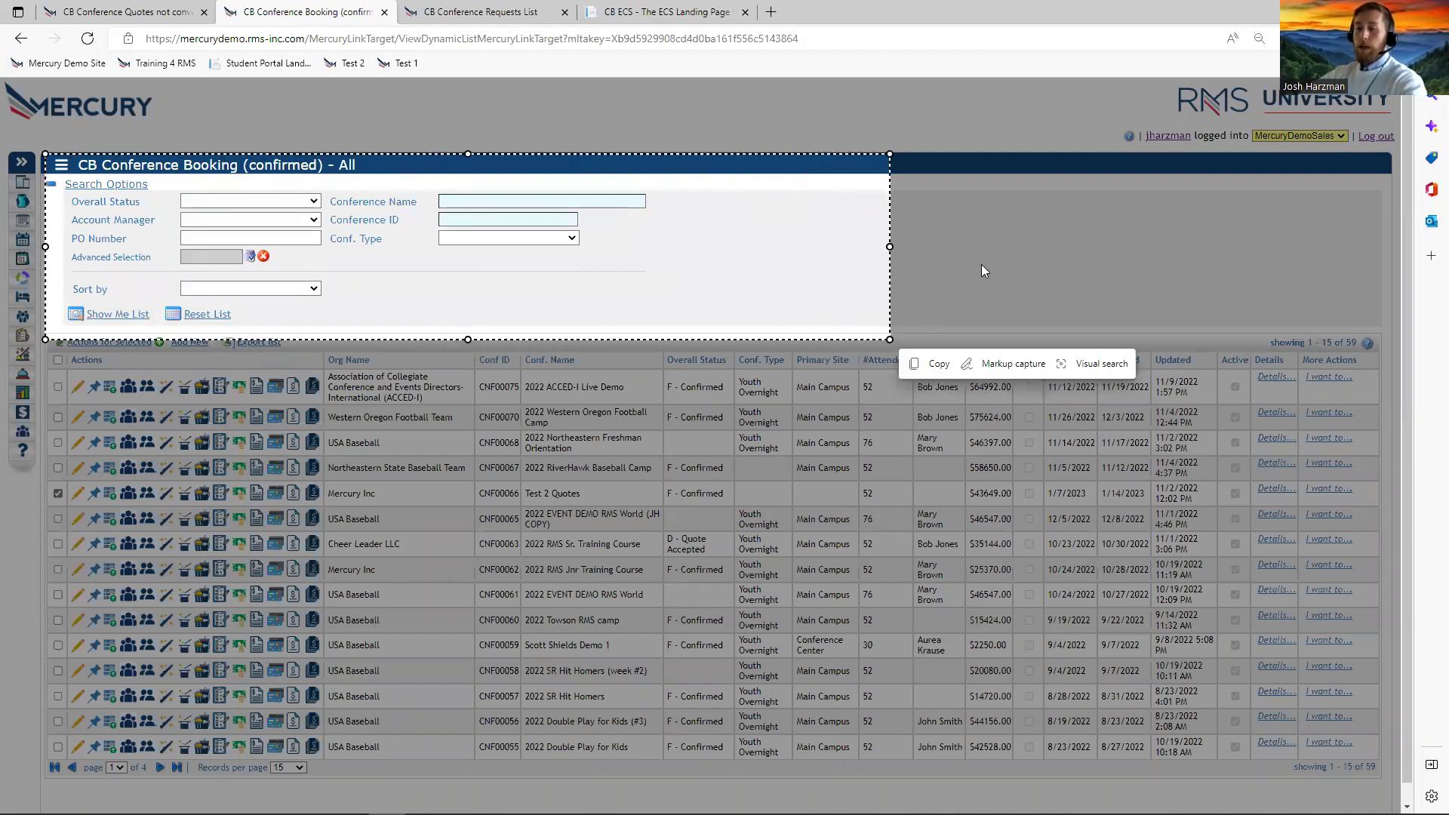
key(Escape)
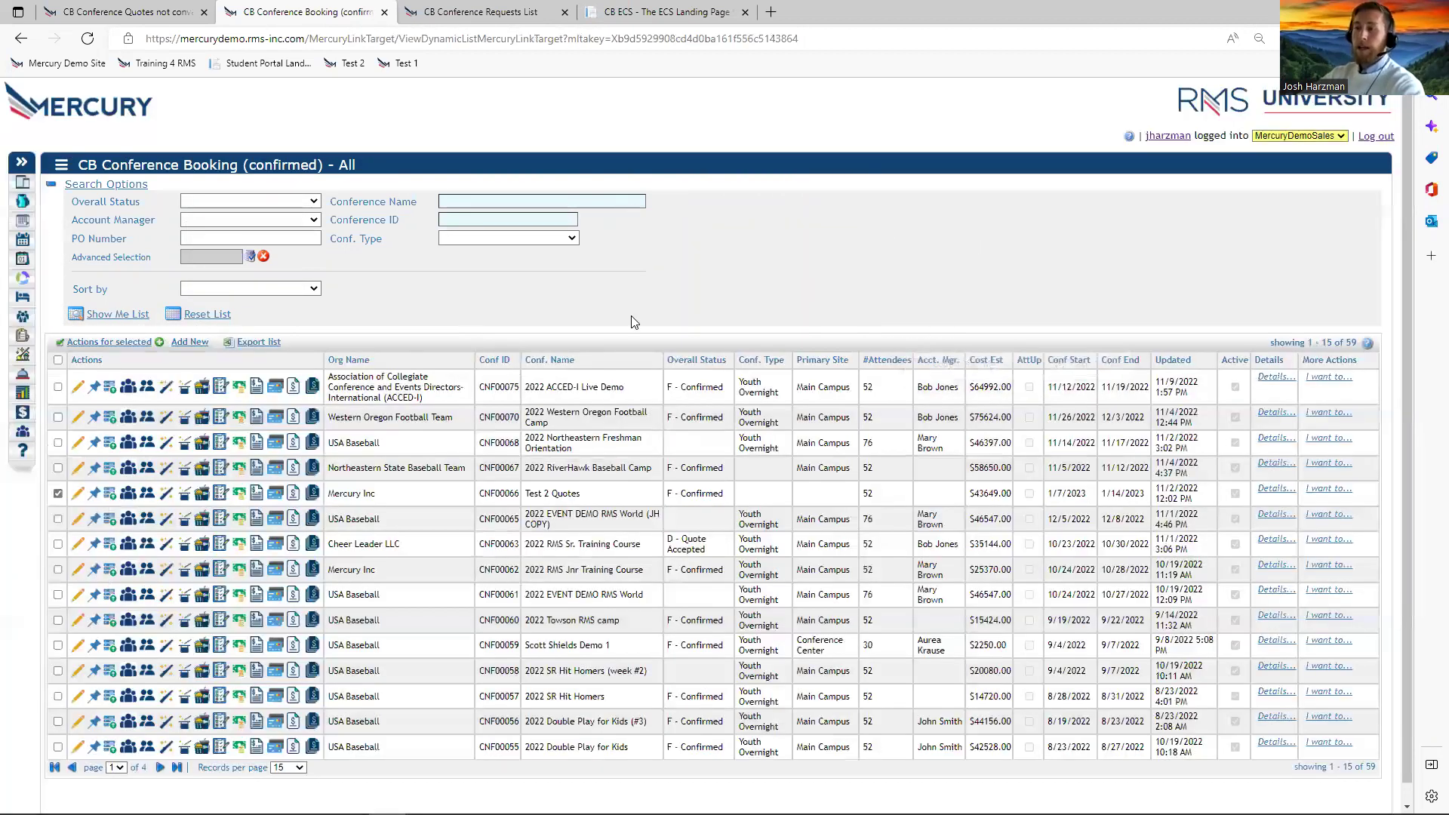
Filter the confirmed bookings by the Conference ID copied from the 2022 ACCED-I Live Demo record.
double_click(501, 388)
key(ctrl+c)
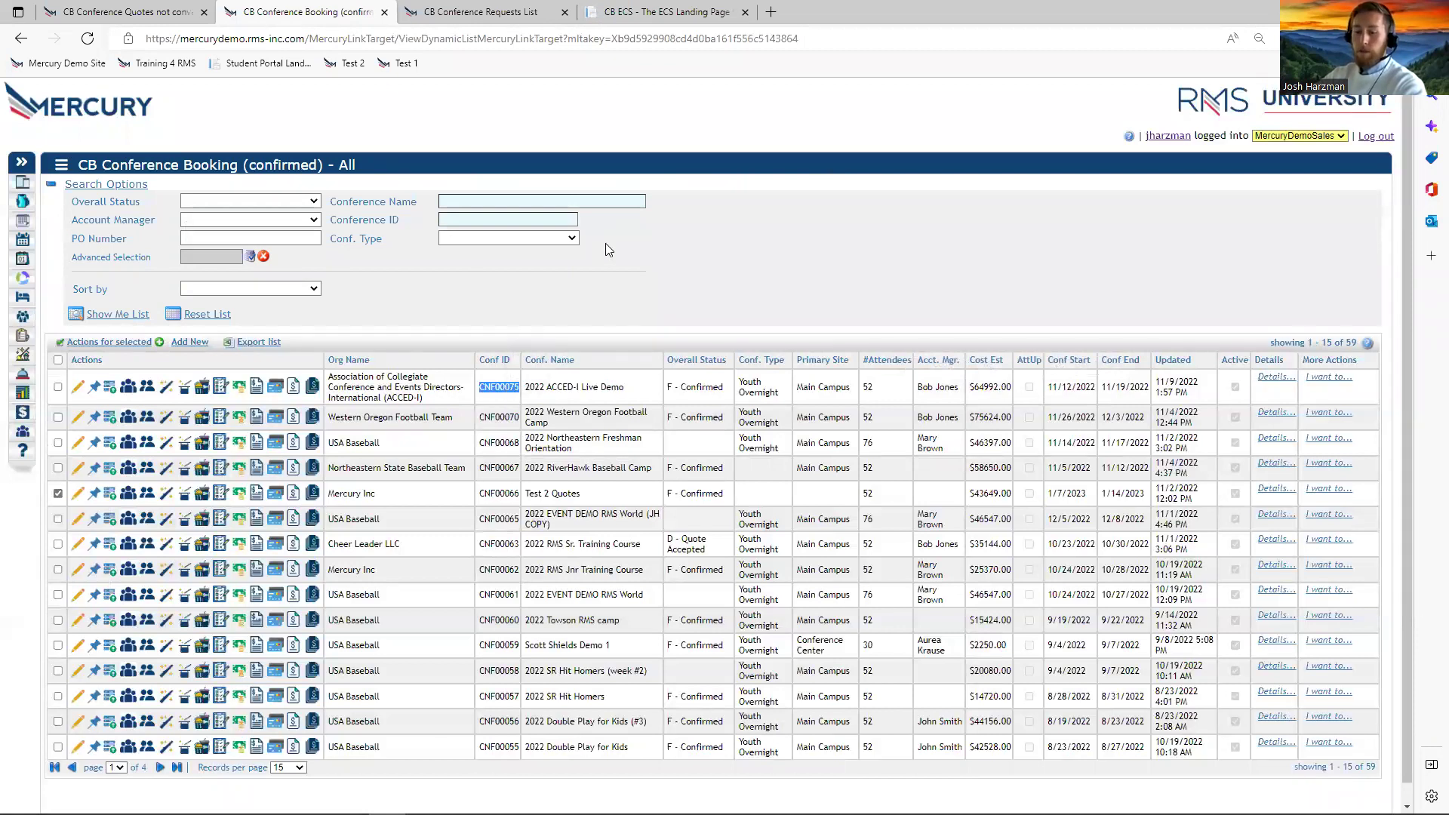
click(537, 219)
key(ctrl+v)
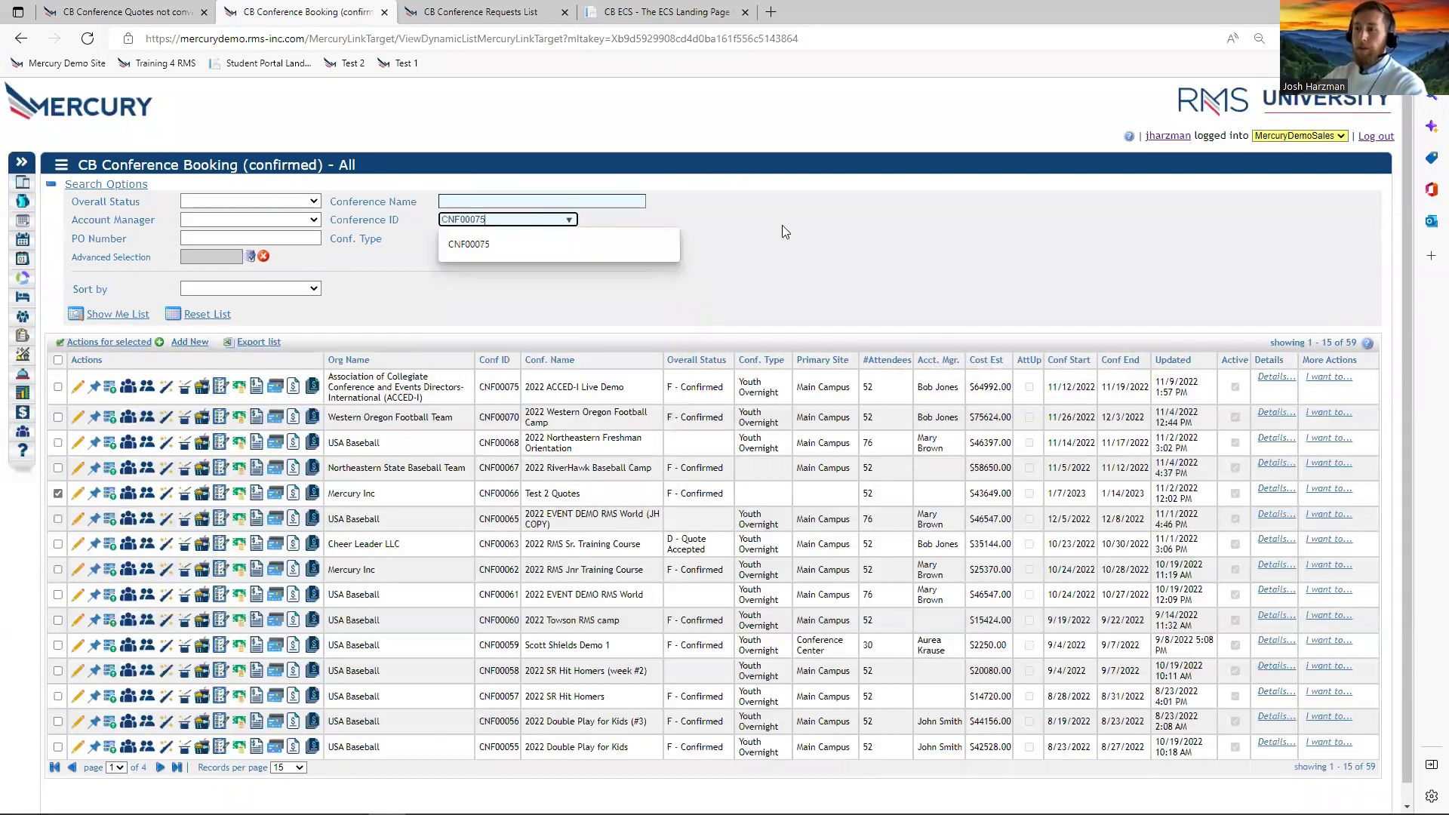
click(453, 249)
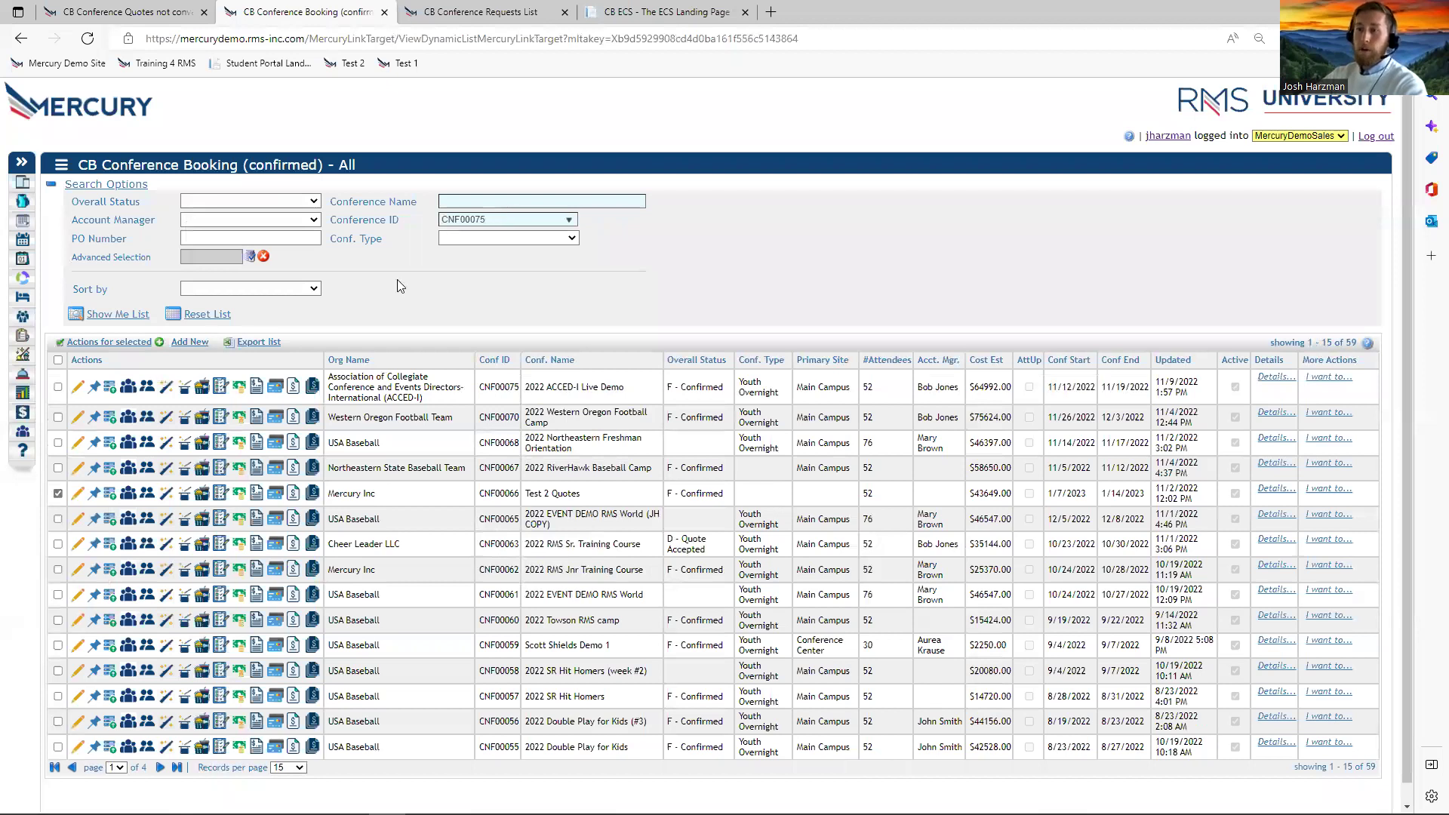
click(219, 261)
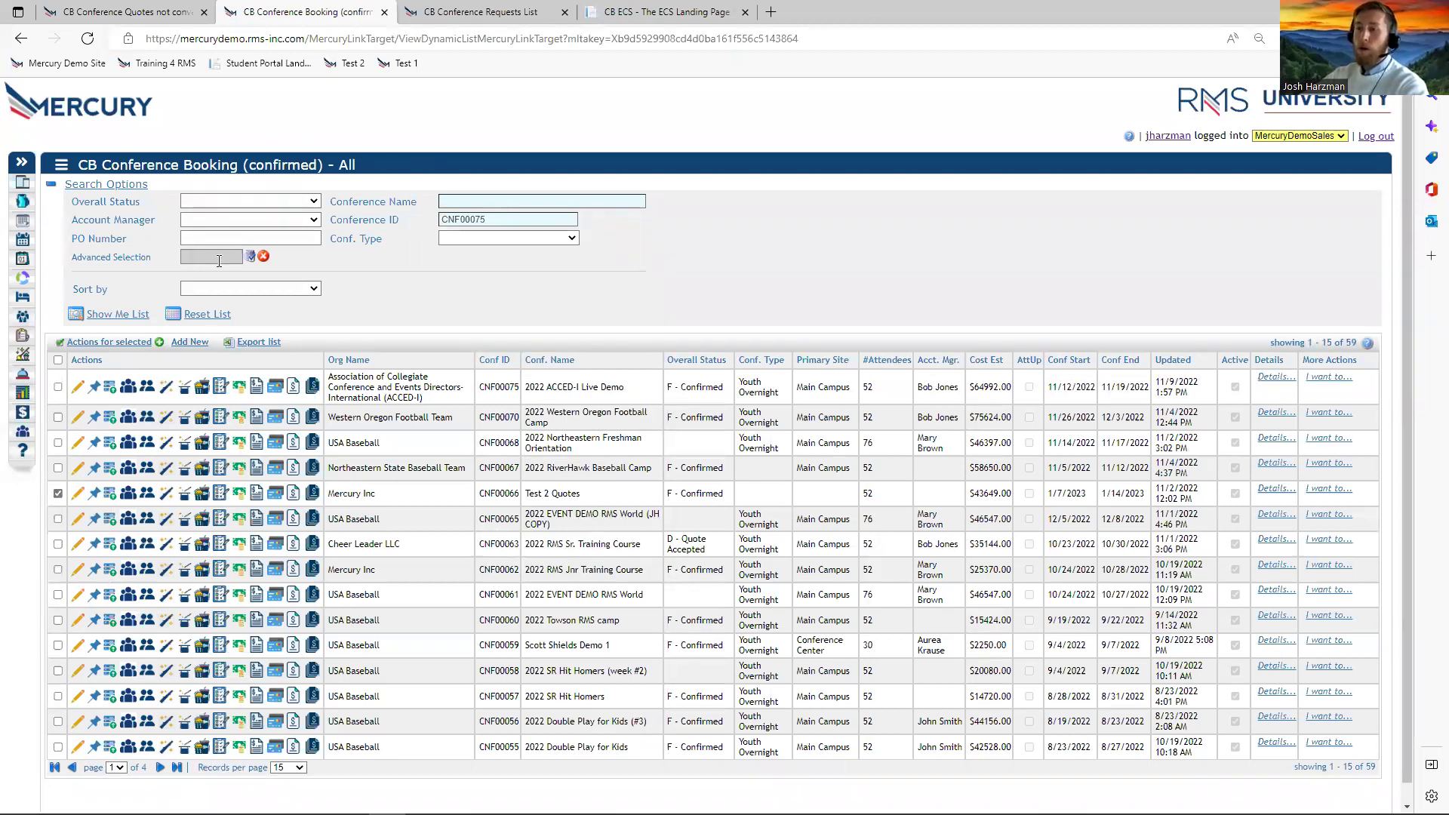
click(124, 317)
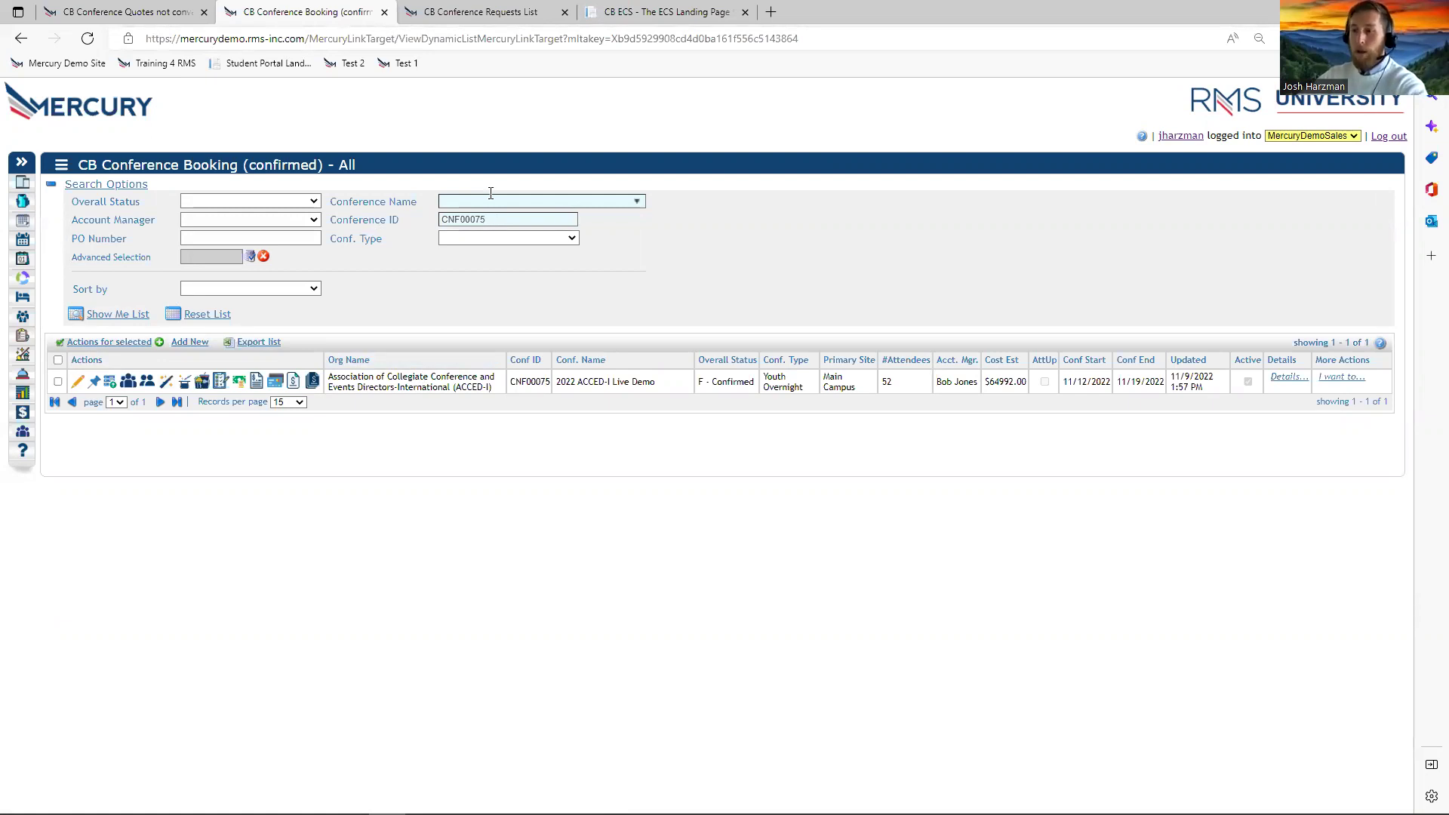
Examine the details and the available row actions of the 2022 ACCED-I Live Demo booking.
key(ctrl+shift+s)
drag(324, 345, 1250, 381)
right_click(1250, 377)
key(Escape)
key(ctrl+shift+s)
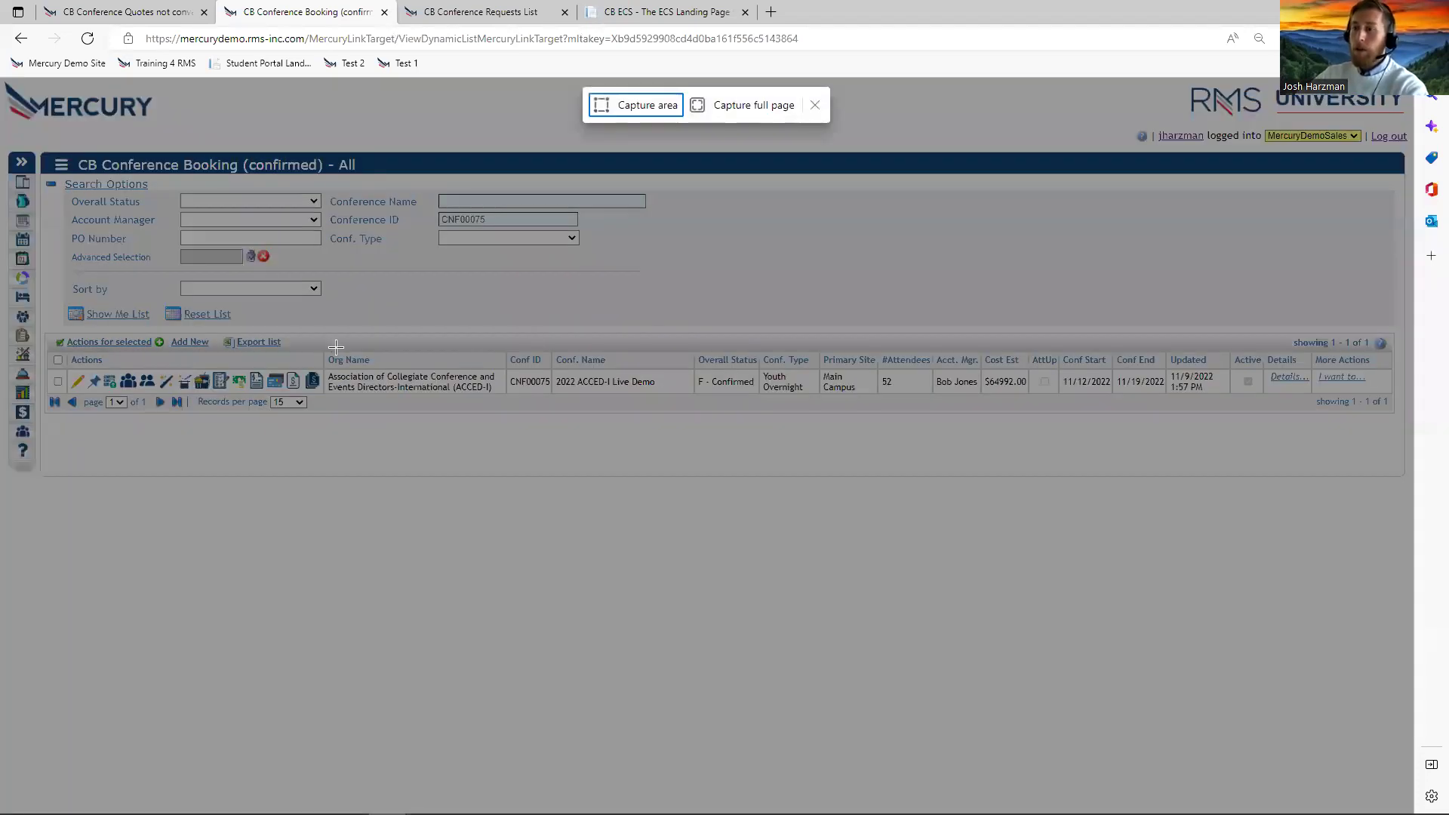
drag(321, 344, 1265, 402)
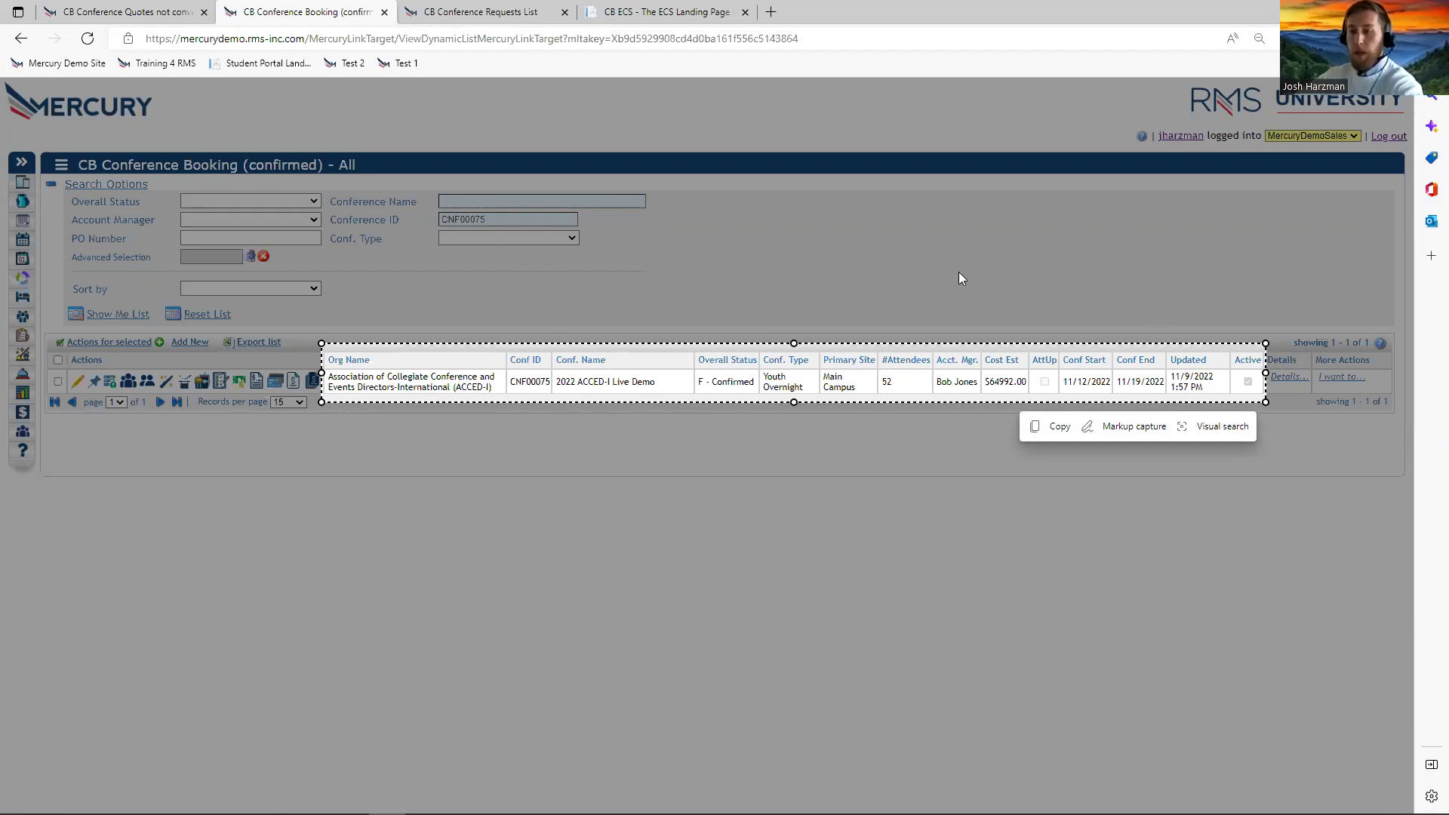
key(Escape)
key(ctrl+shift+s)
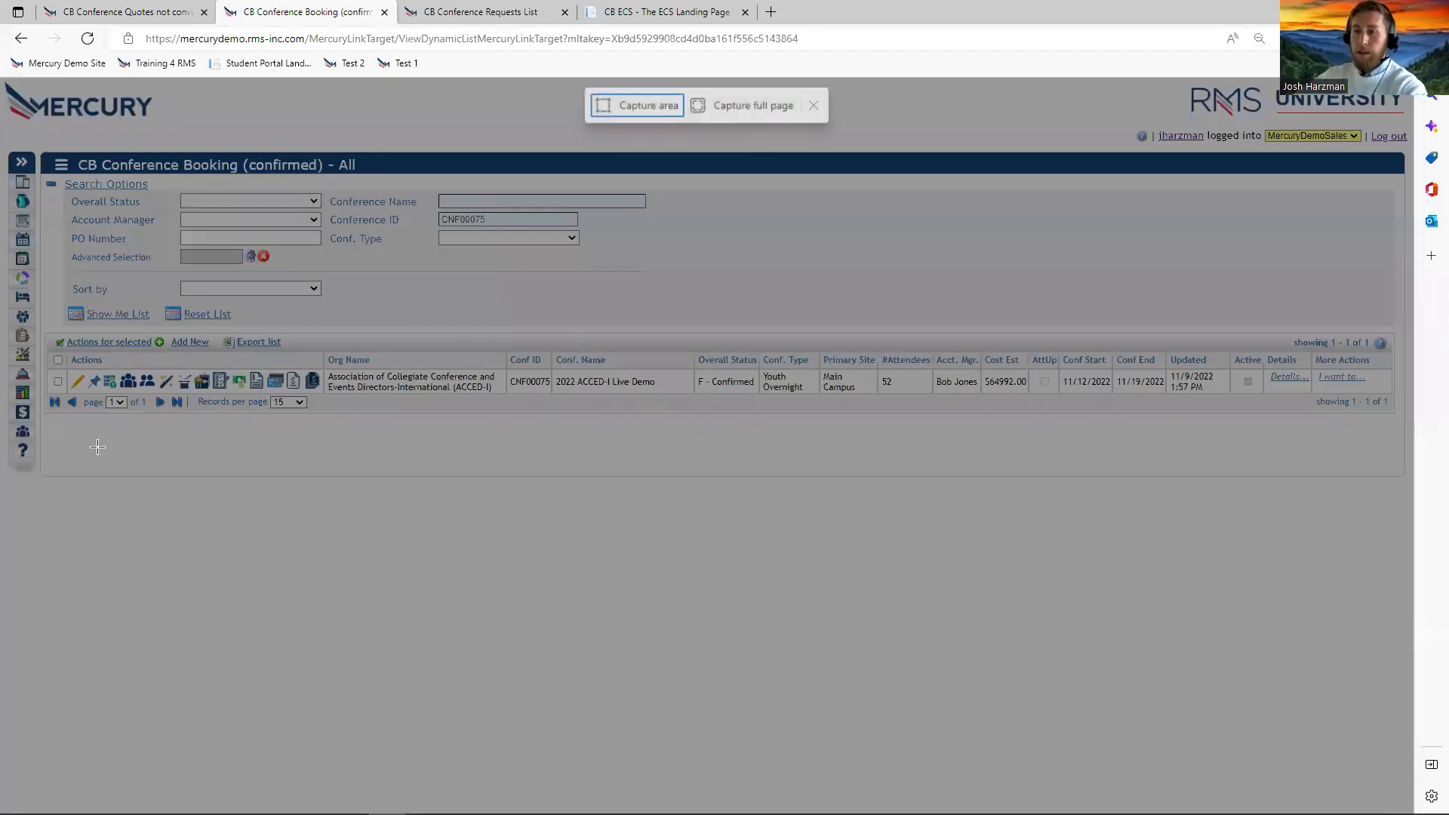
drag(70, 354, 323, 403)
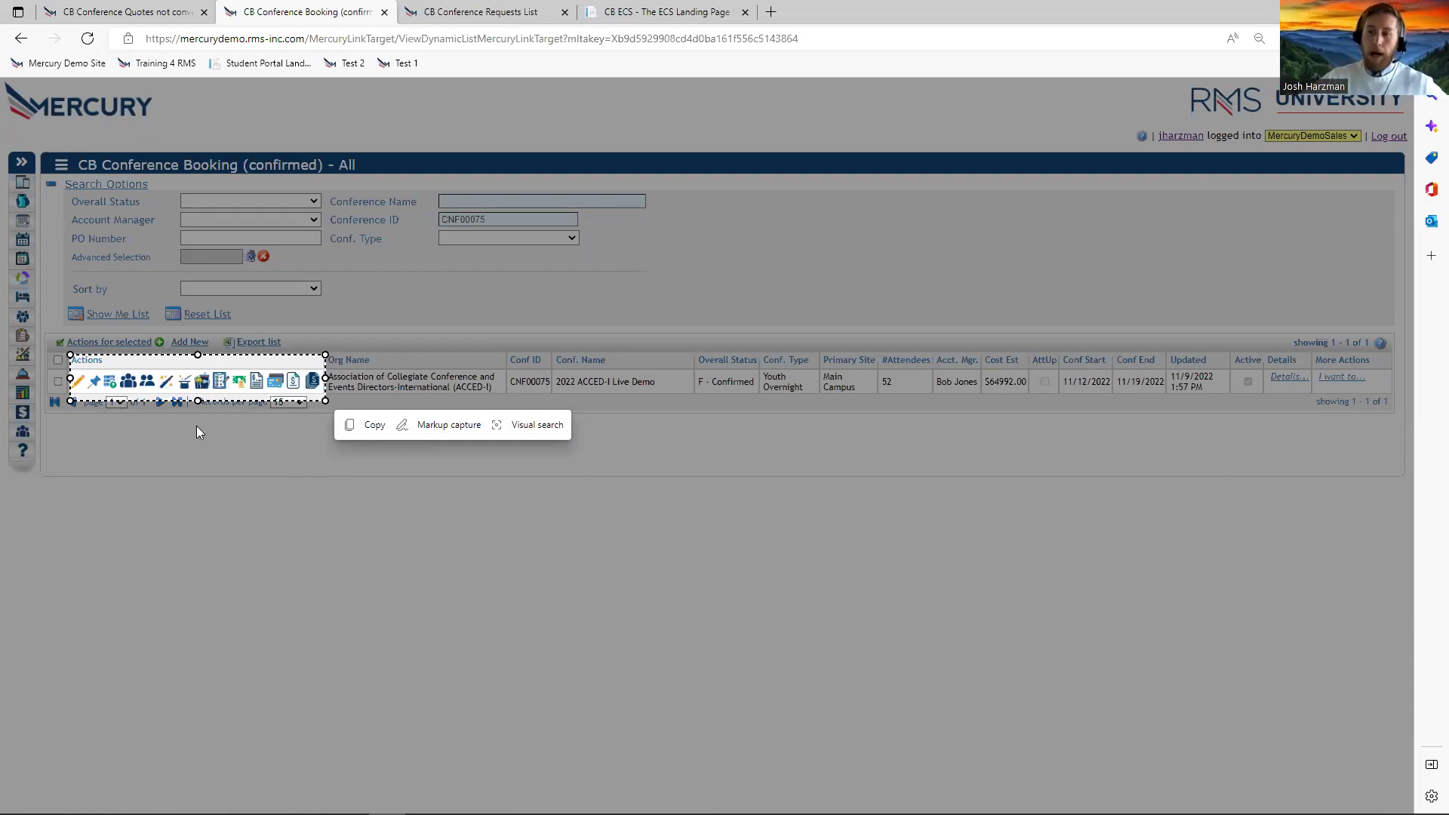
click(231, 452)
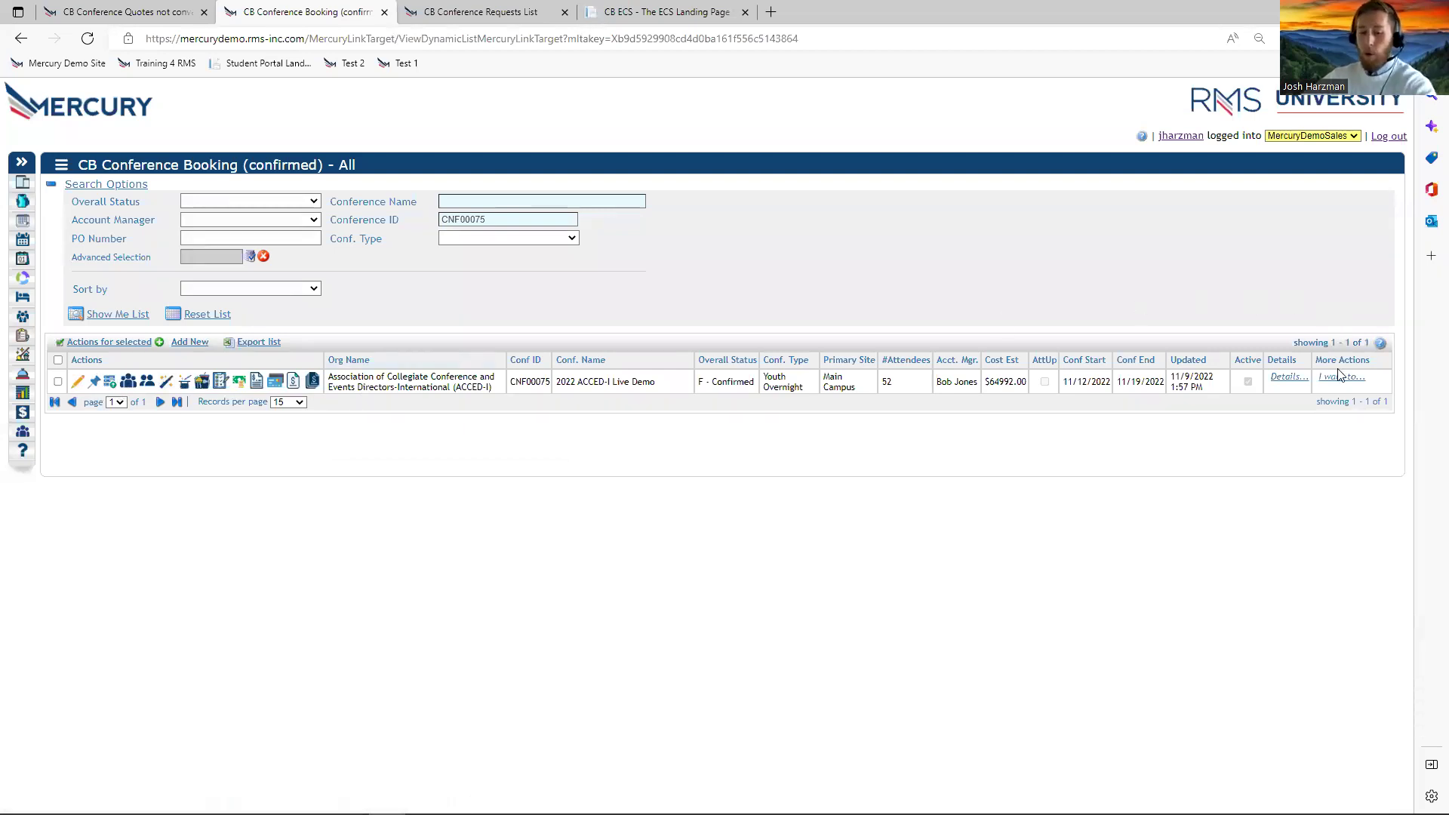
Review the additional "I want to..." actions offered for the 2022 ACCED-I Live Demo booking.
key(ctrl+shift+s)
drag(1313, 351, 1388, 395)
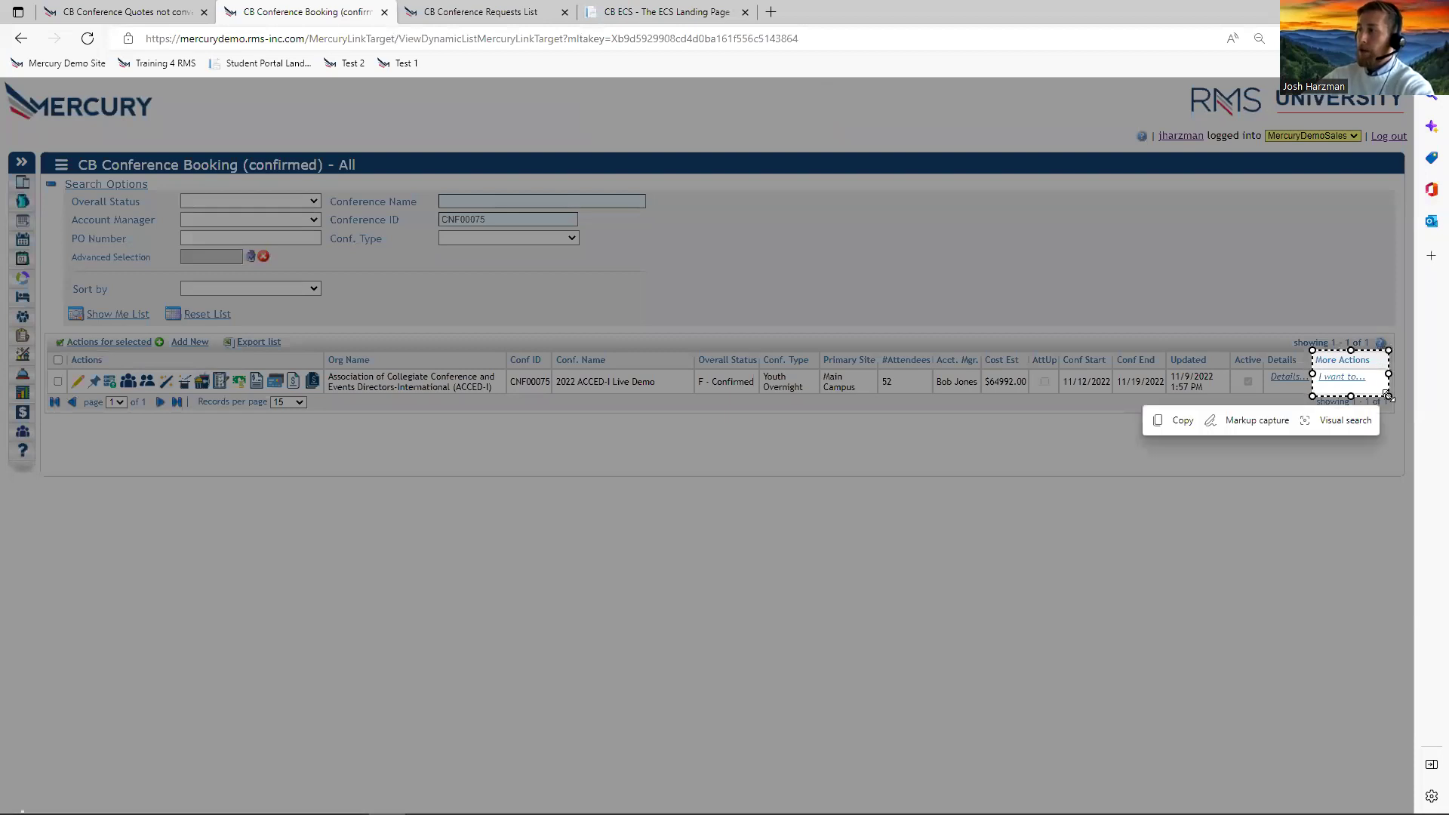
key(Escape)
click(1342, 376)
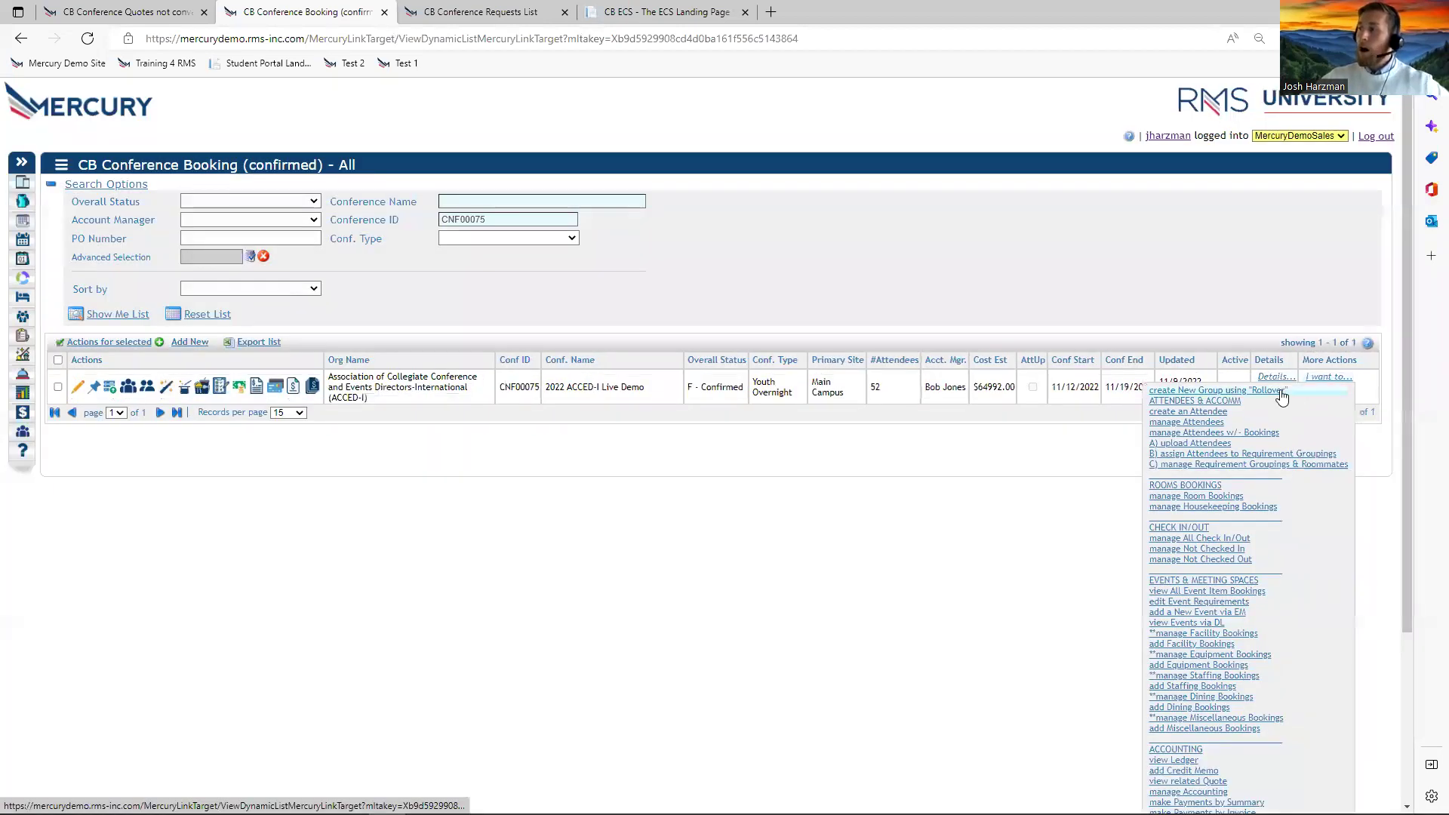
scroll(1283, 397, down, 3)
scroll(1208, 588, up, 3)
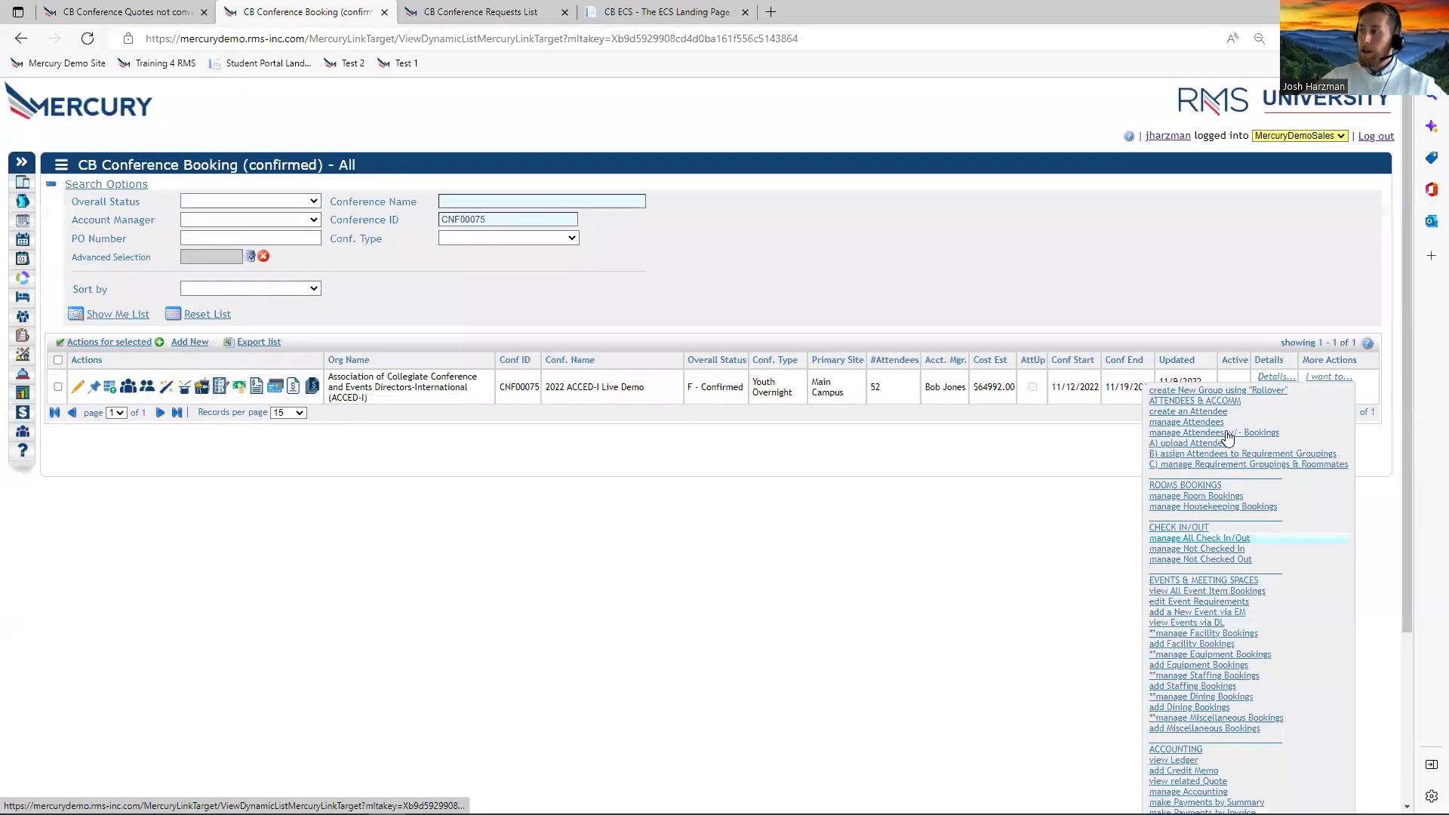
click(1097, 293)
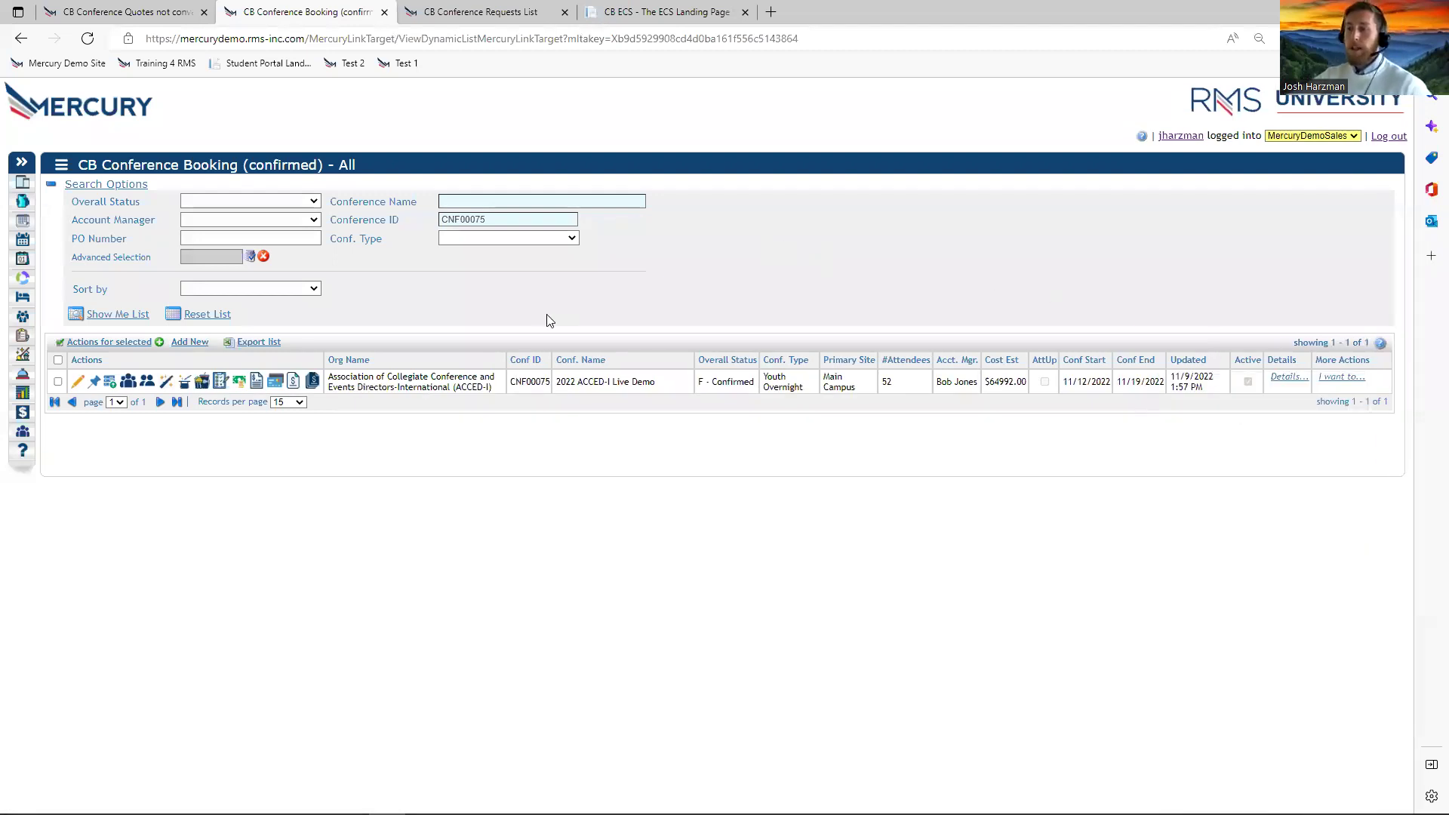
Open reservation management for the 2022 ACCED-I Live Demo booking and review its separation rules and housing requirements.
click(95, 385)
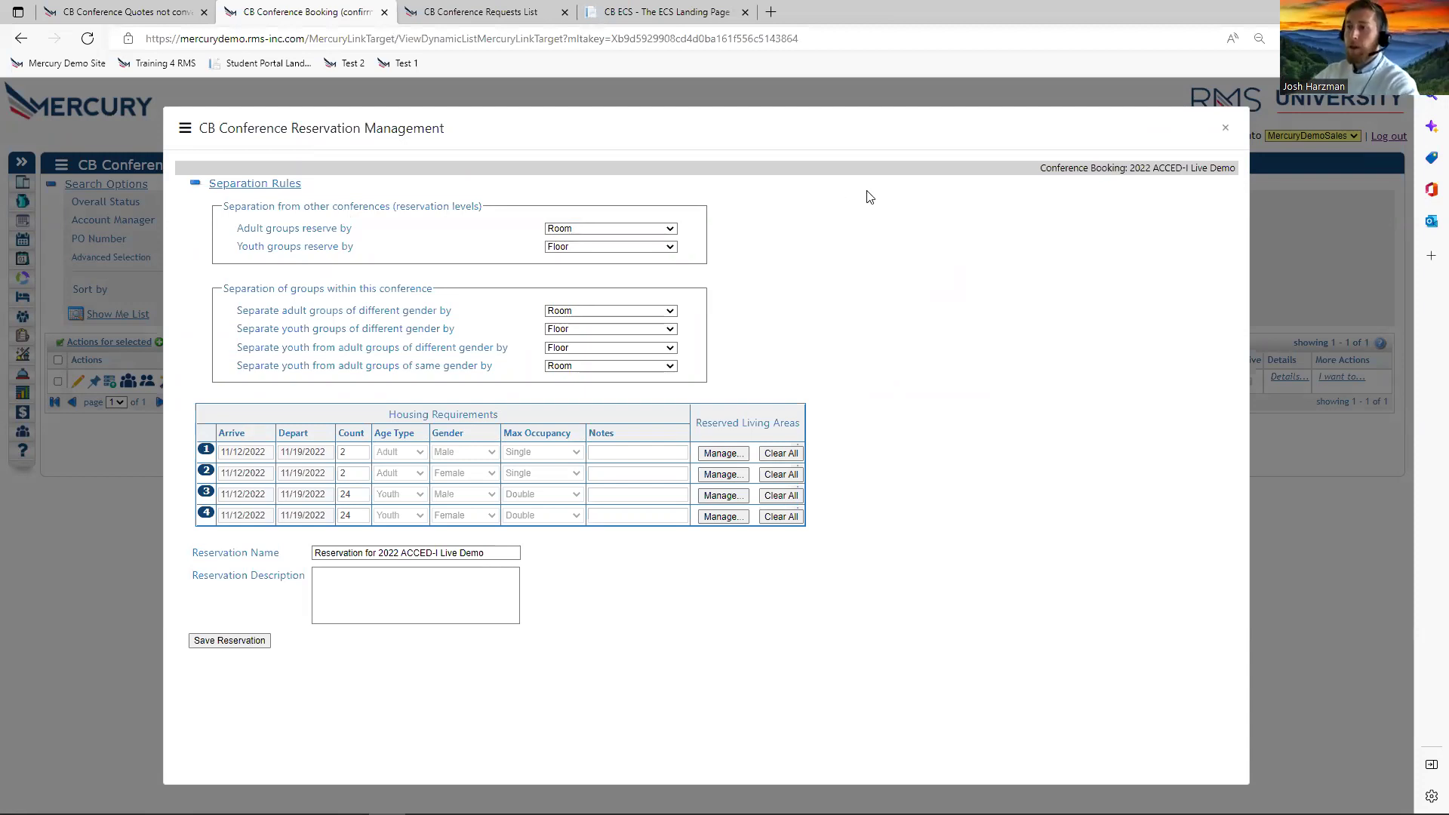
key(ctrl+shift+s)
drag(168, 171, 863, 400)
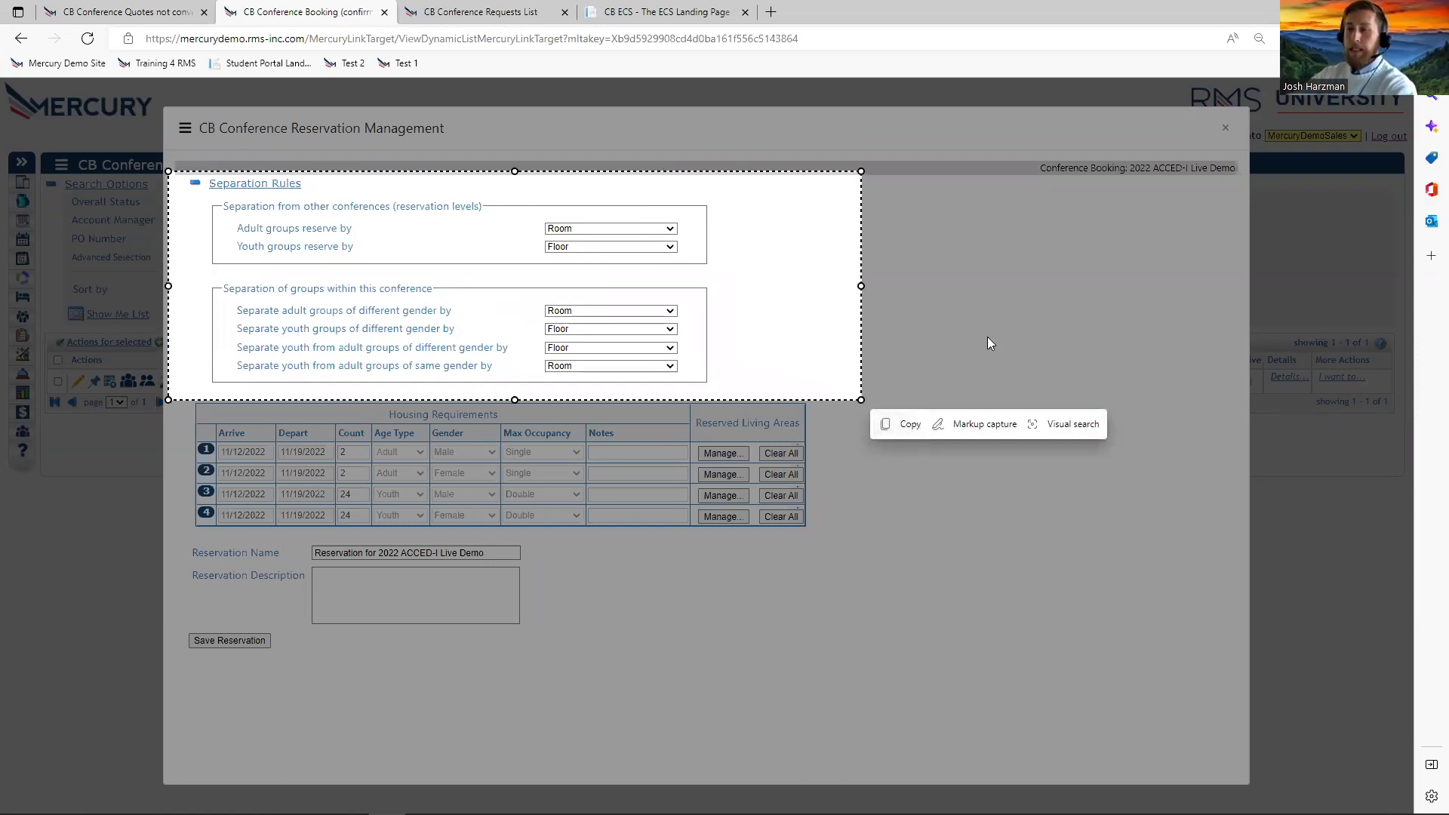
key(Escape)
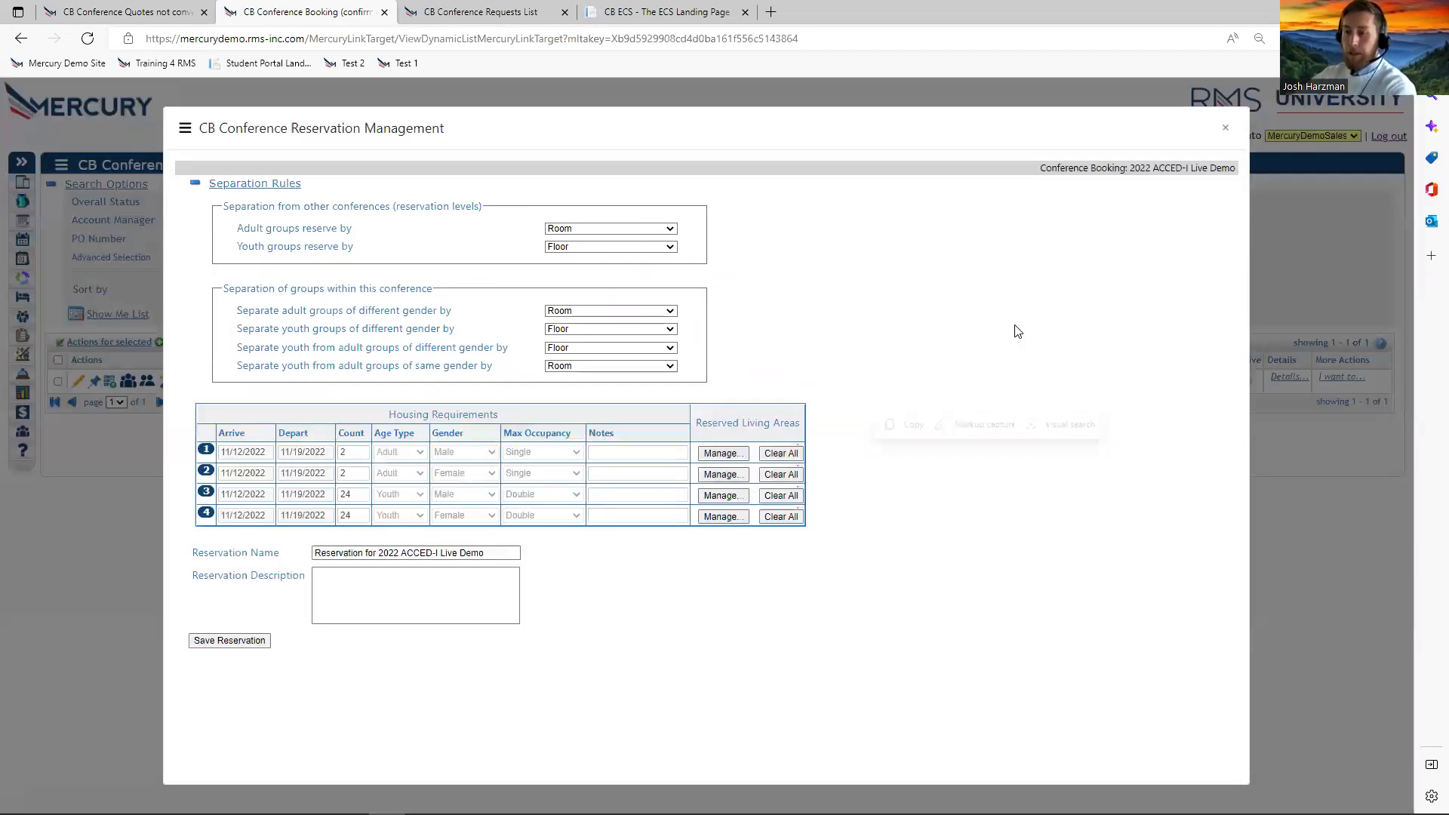
key(ctrl+shift+s)
drag(183, 412, 819, 534)
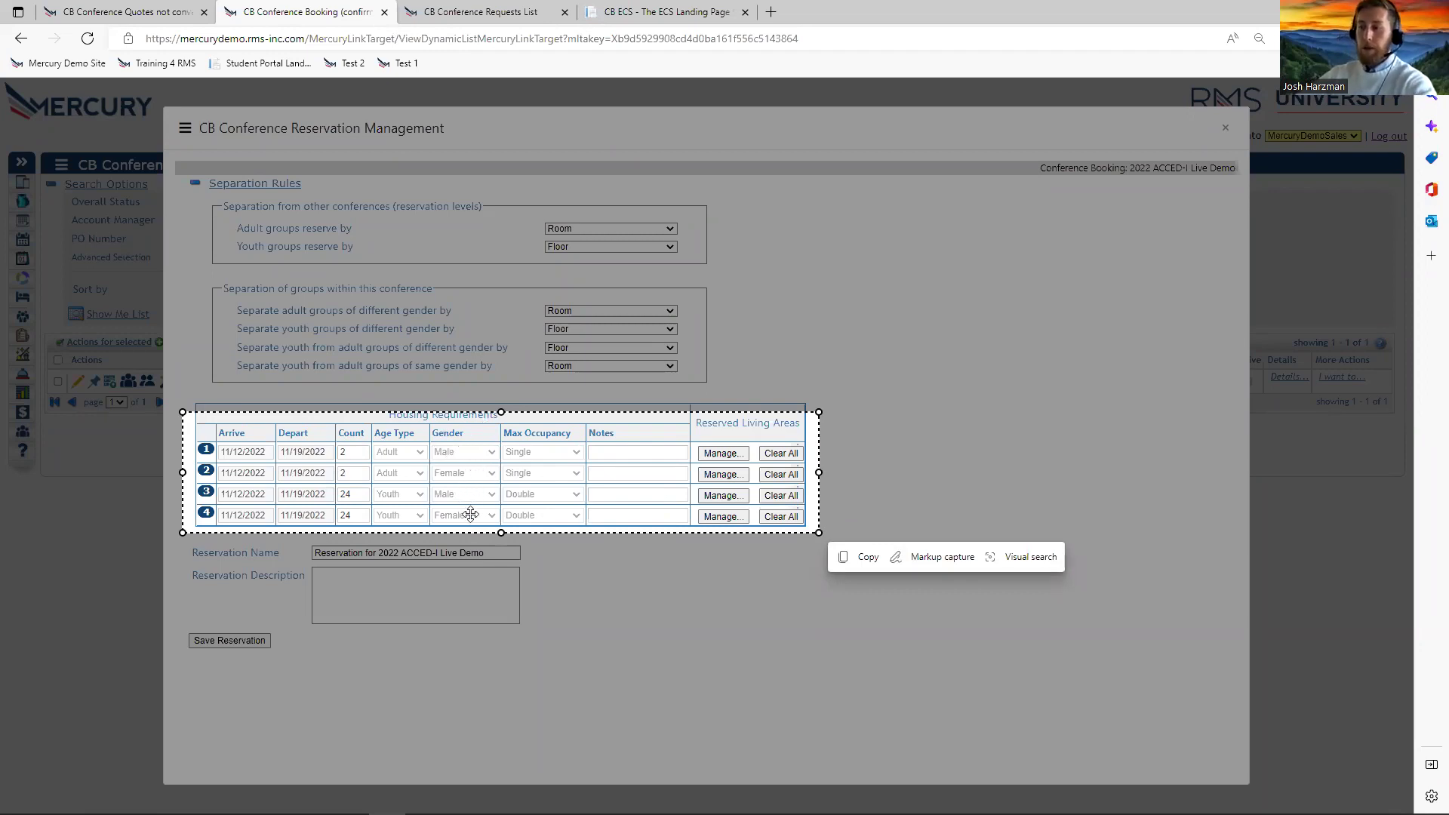
key(Escape)
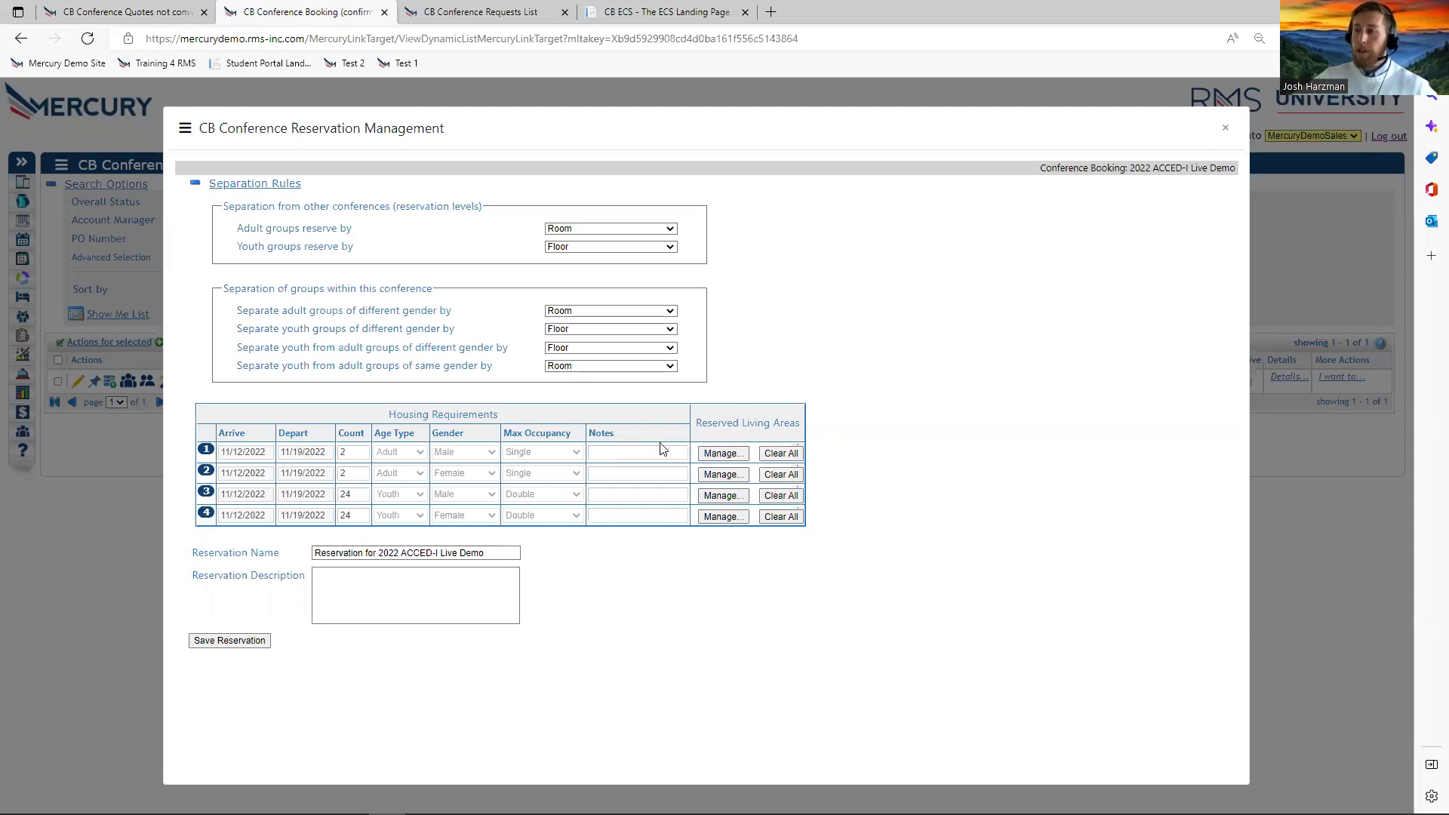
Open living area management for the adult male housing requirement and expand the Greycourt building to the rooms of floor Greycourt 2.
click(731, 452)
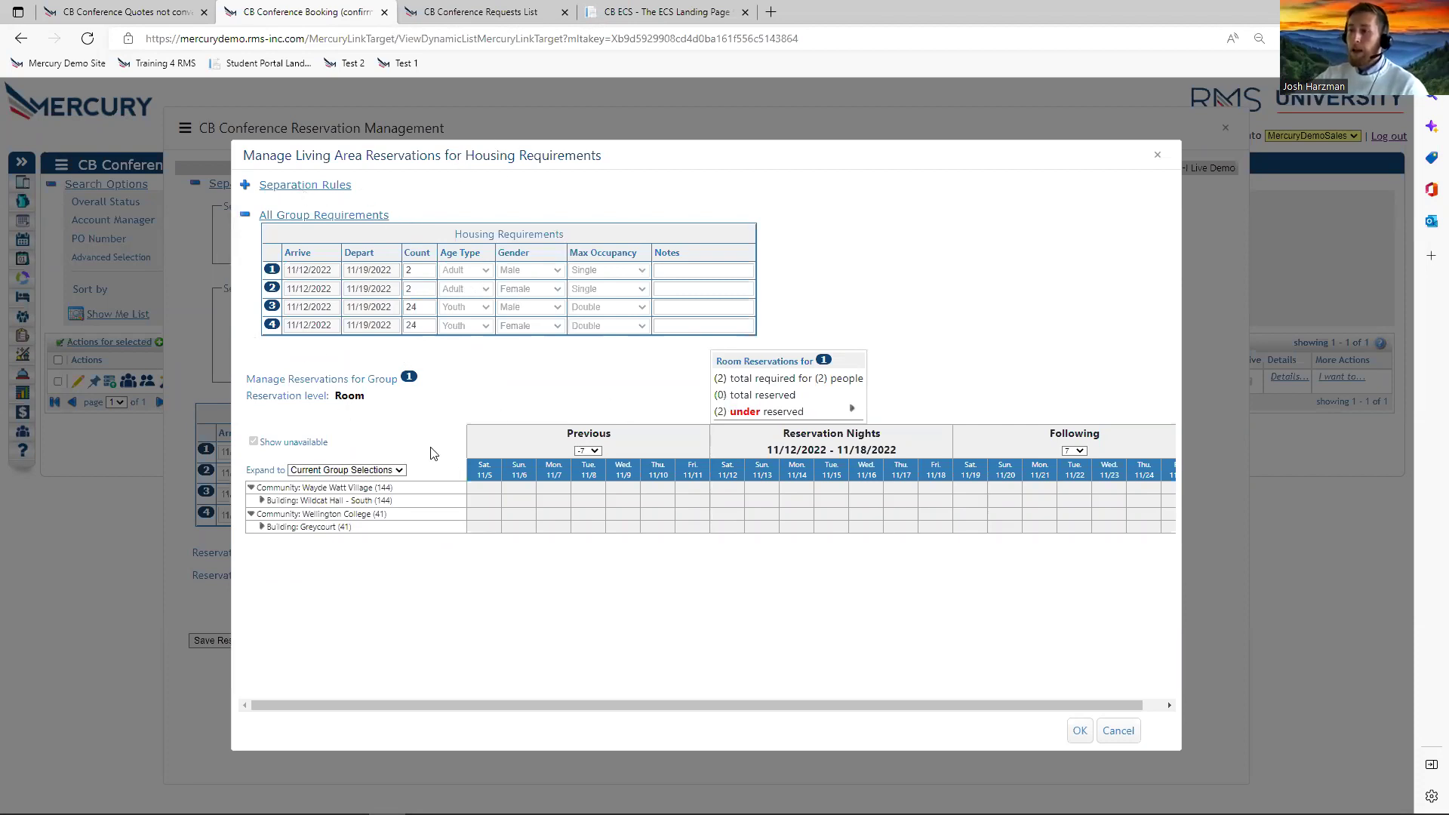
click(261, 527)
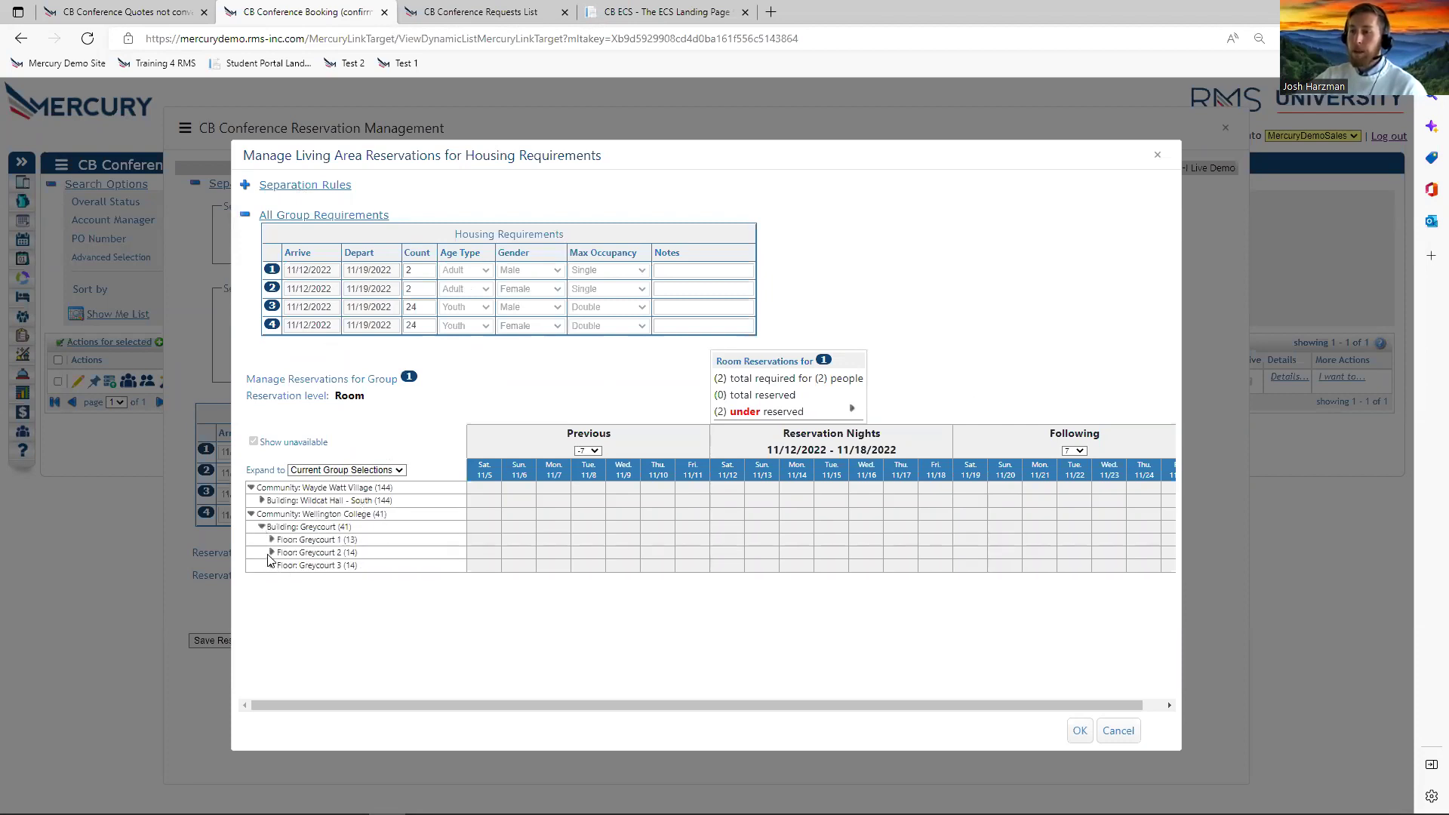
click(271, 552)
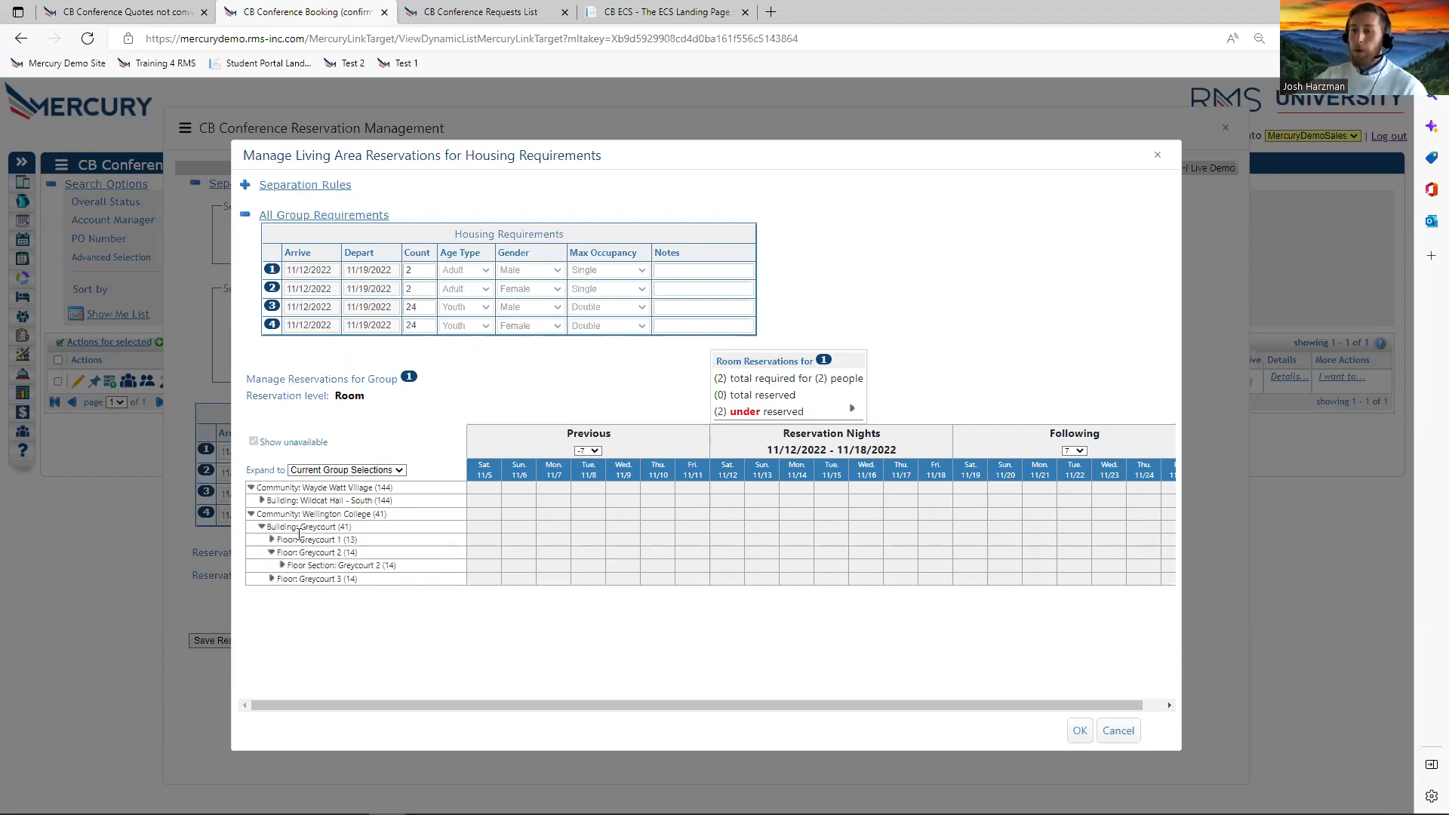
click(281, 565)
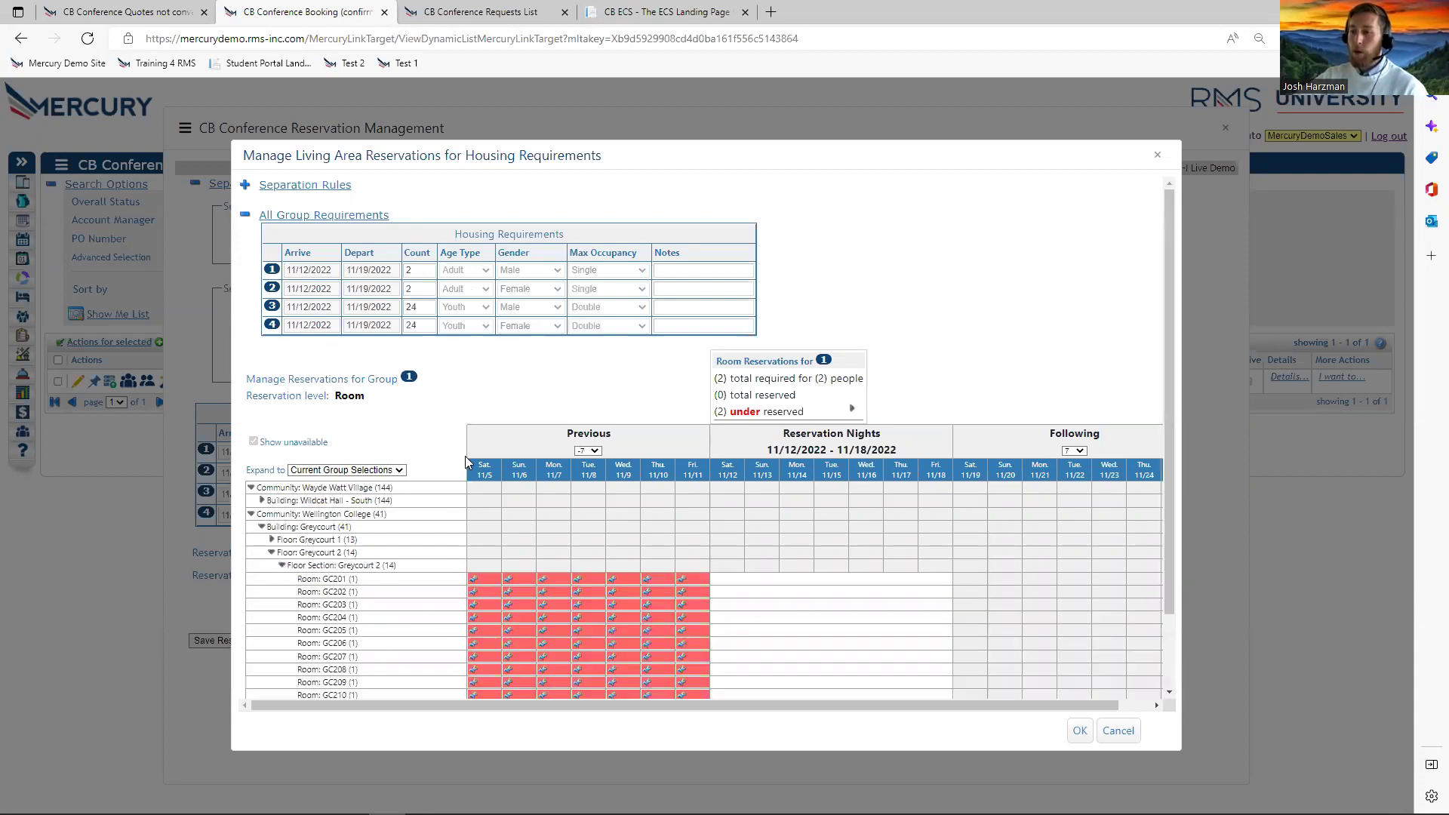
scroll(475, 439, down, 2)
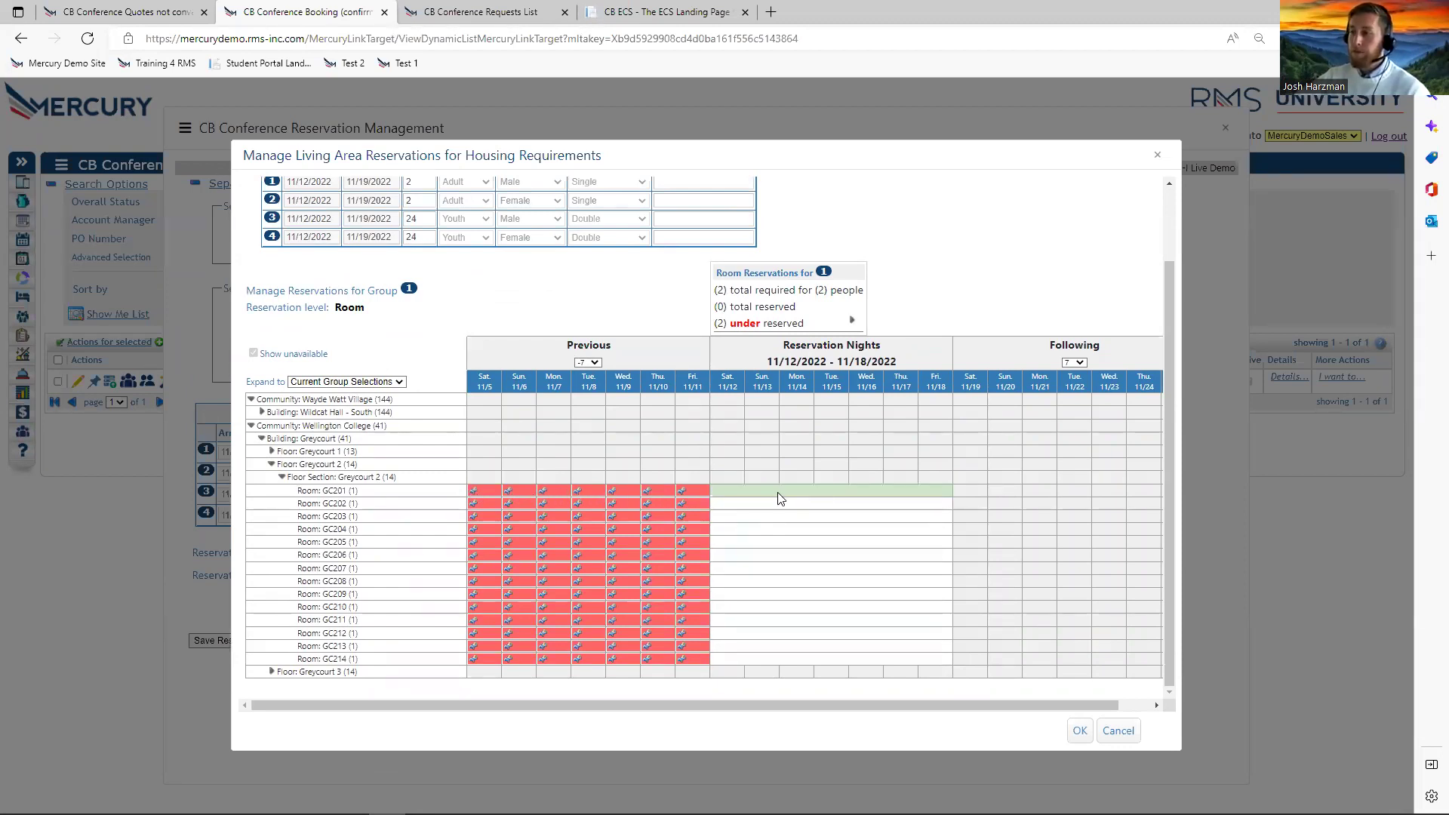
scroll(780, 498, up, 2)
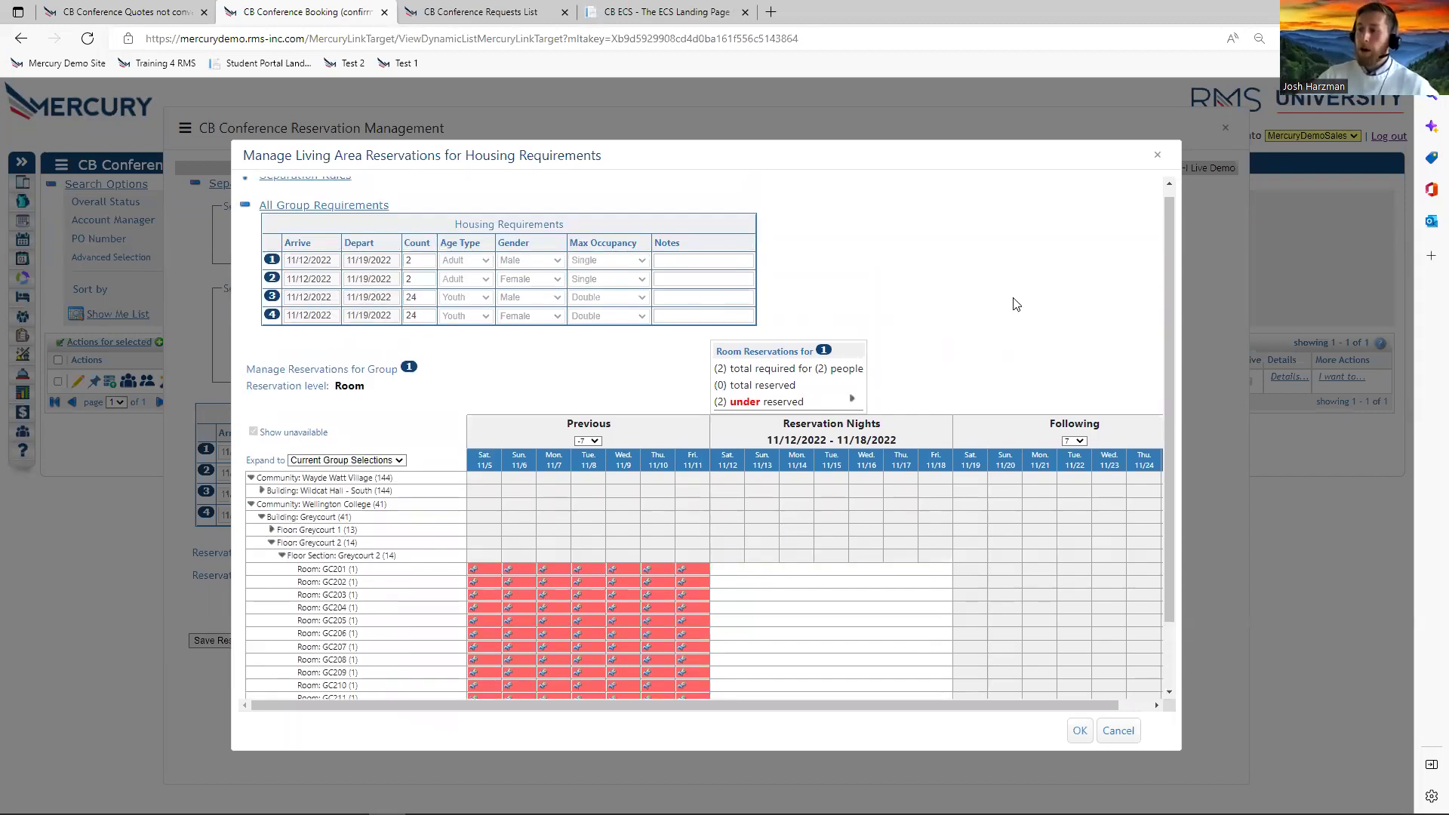
scroll(1041, 294, down, 2)
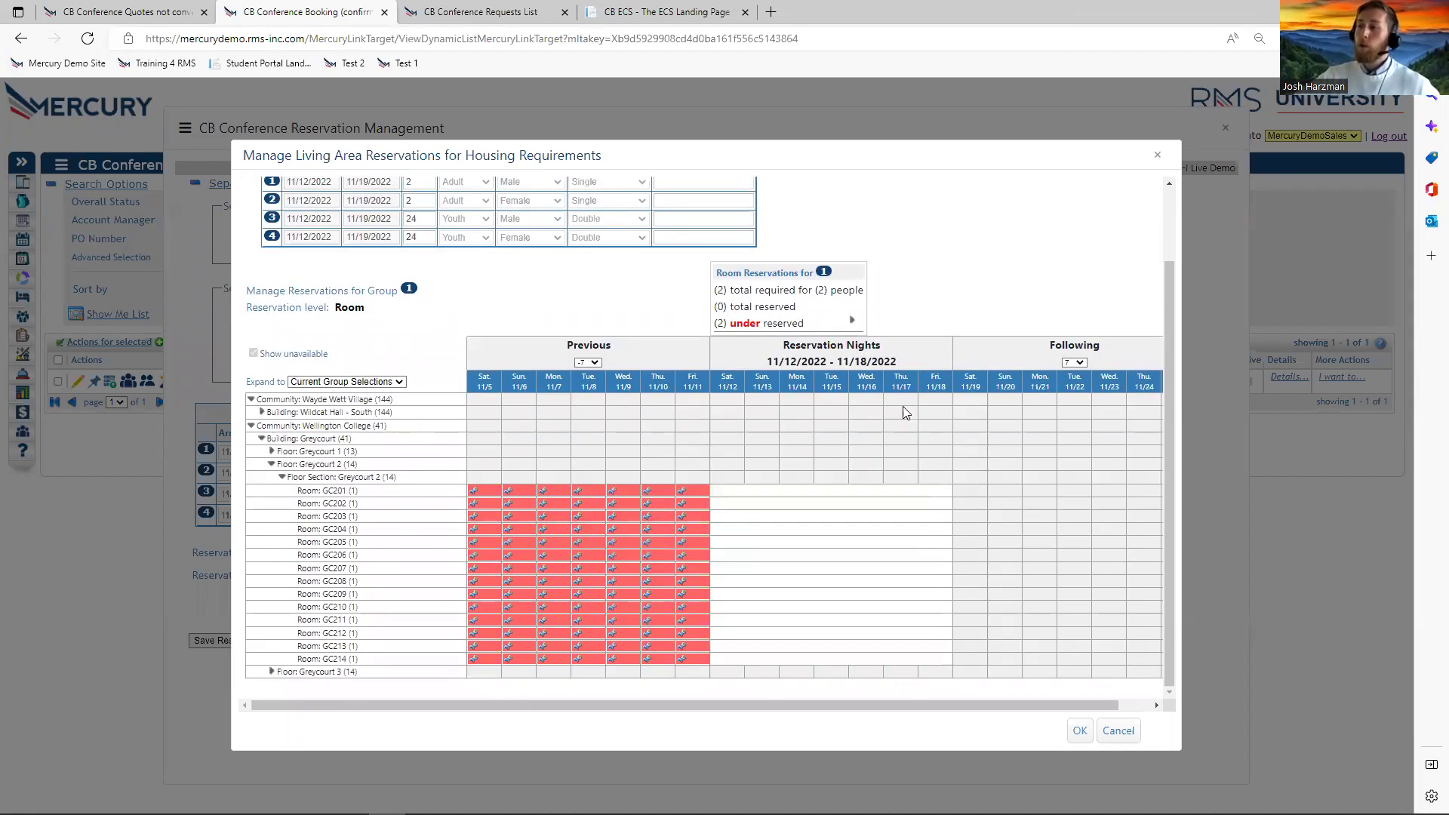
Reserve rooms GC201 and GC214 for the adult male group for the nights 11/12/2022 - 11/18/2022 and accept the selection.
click(776, 489)
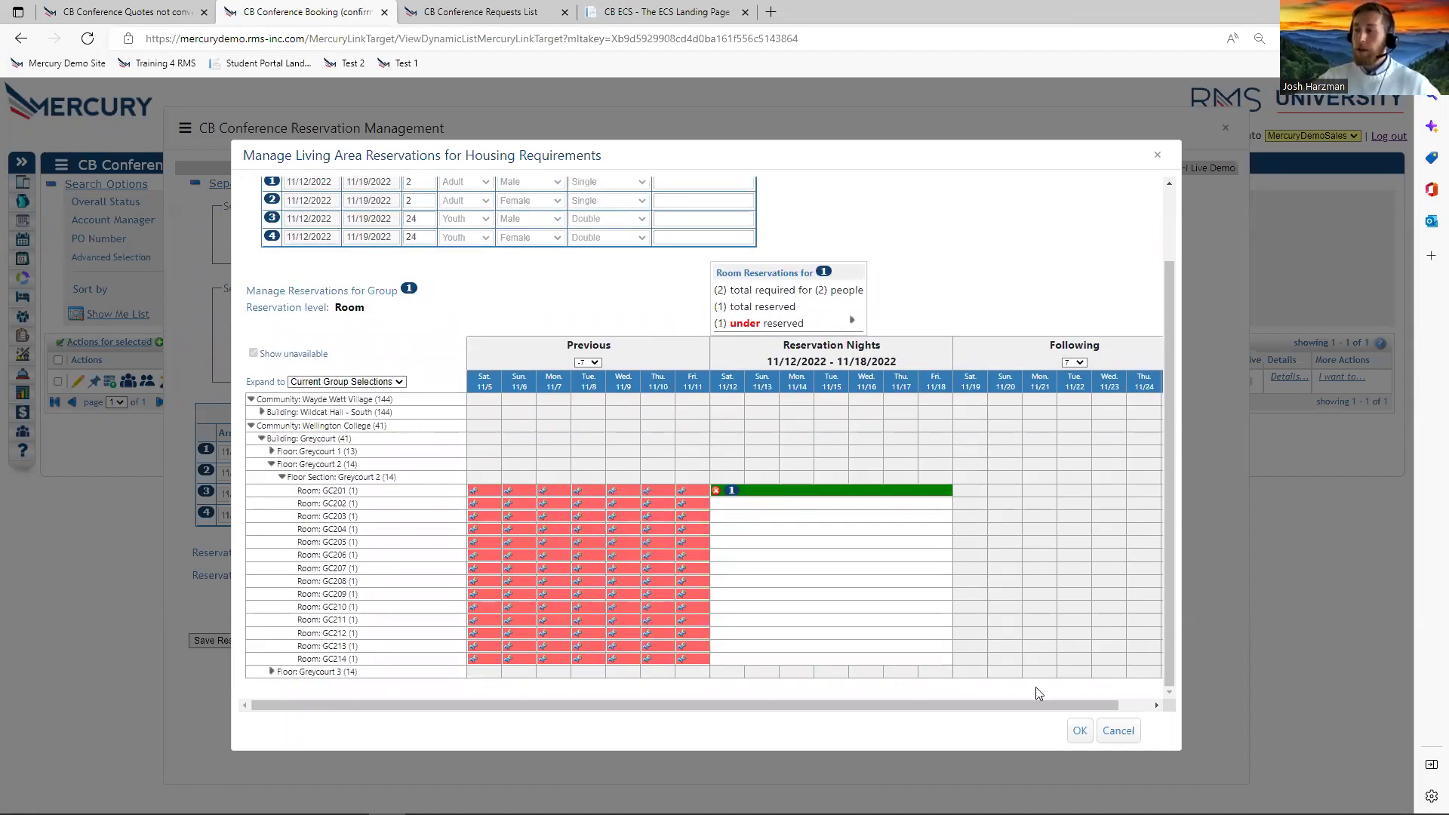
click(805, 659)
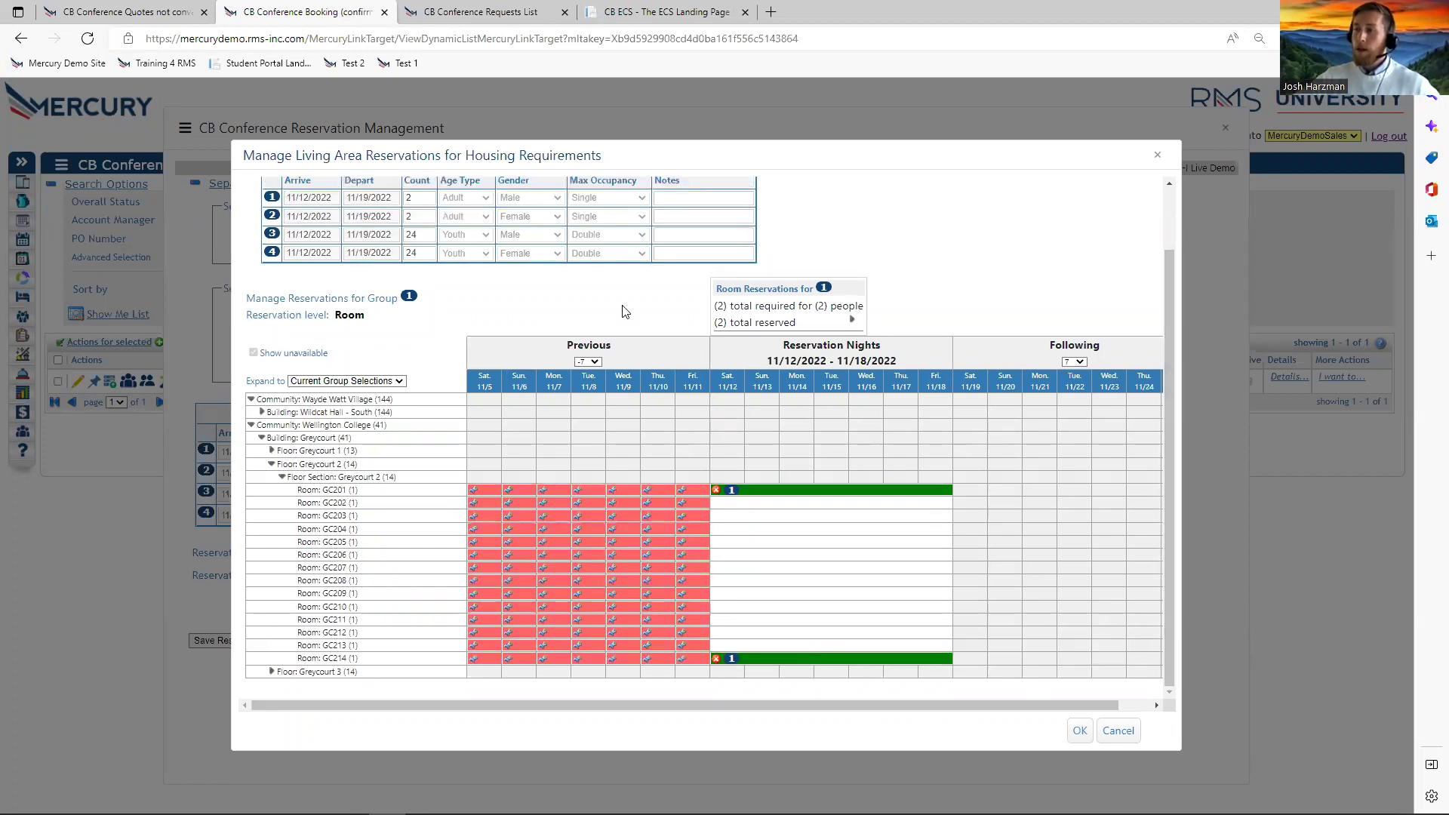
click(716, 658)
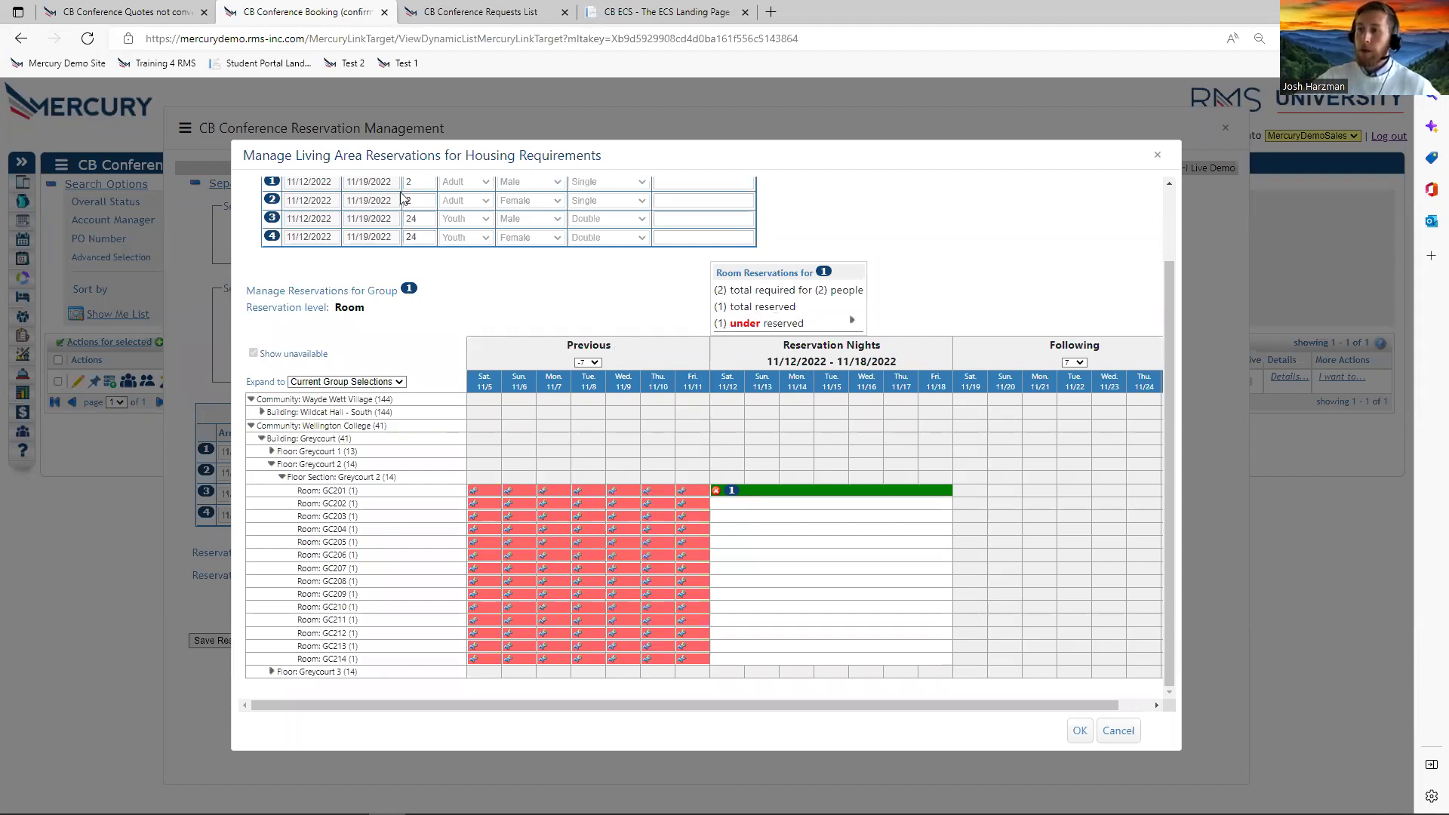
click(791, 658)
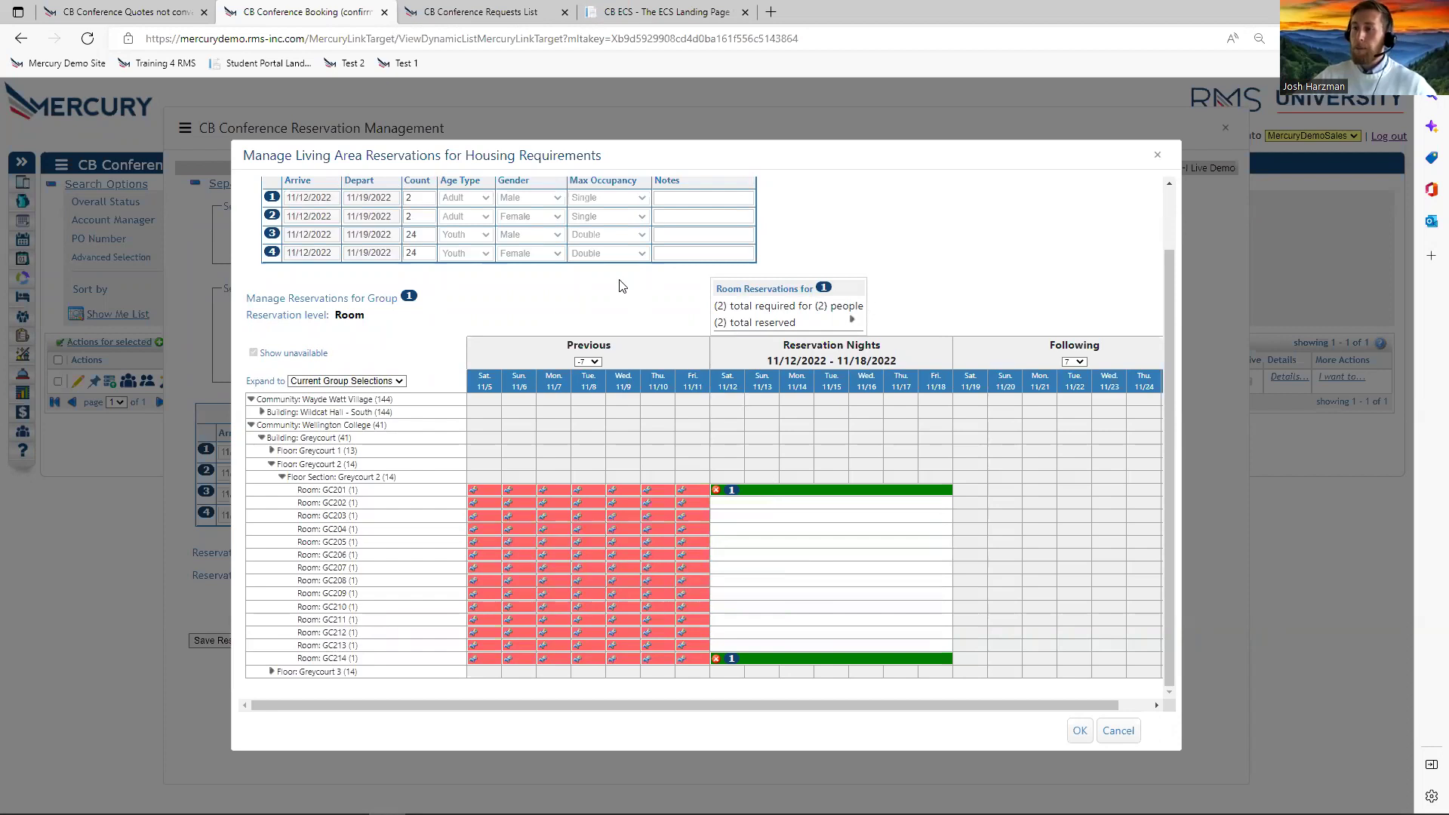
click(1080, 732)
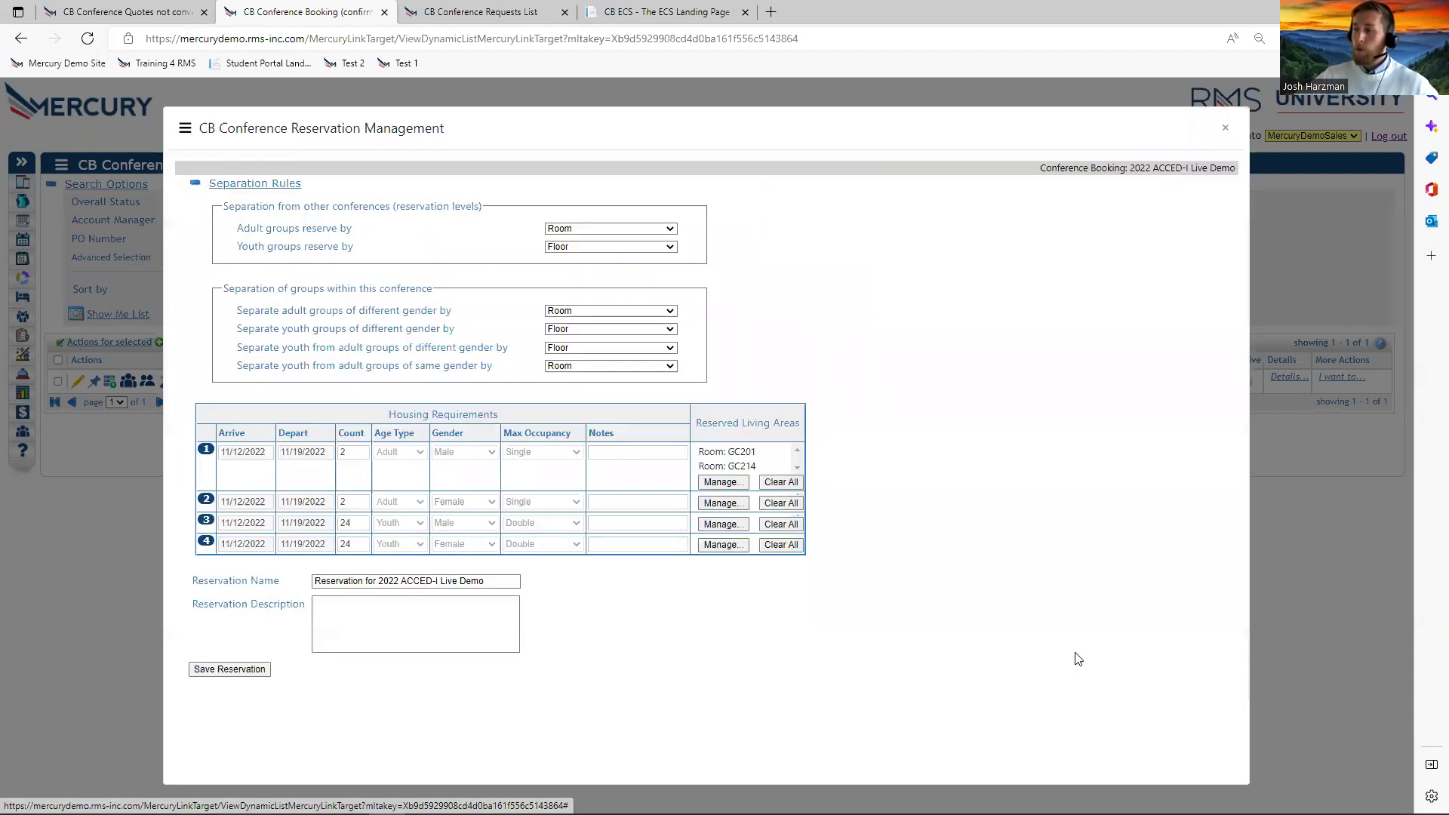
Reserve rooms GC301 and GC314 on floor Greycourt 3 for the adult female group for the nights 11/12/2022 - 11/18/2022.
click(722, 504)
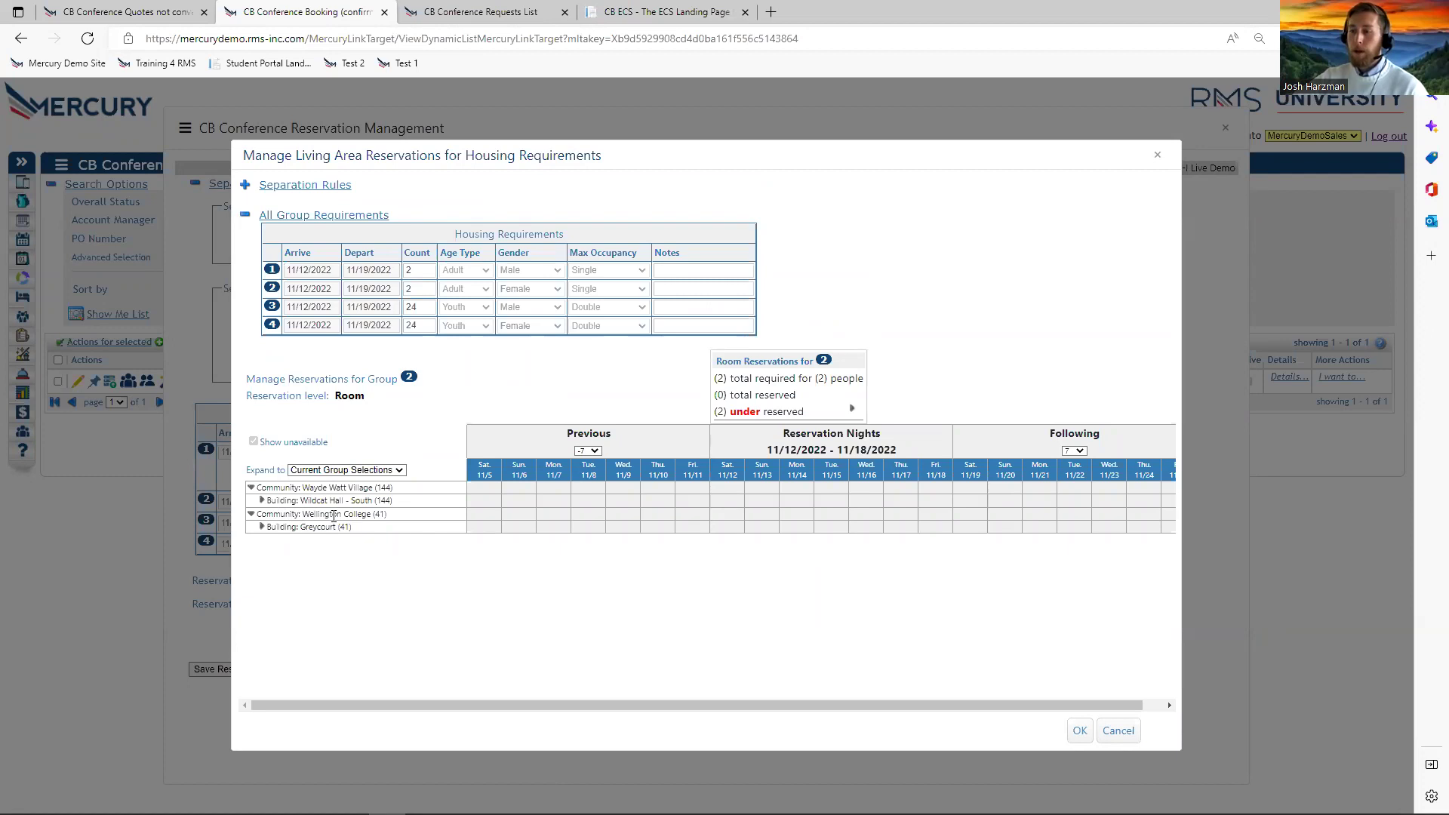
click(262, 527)
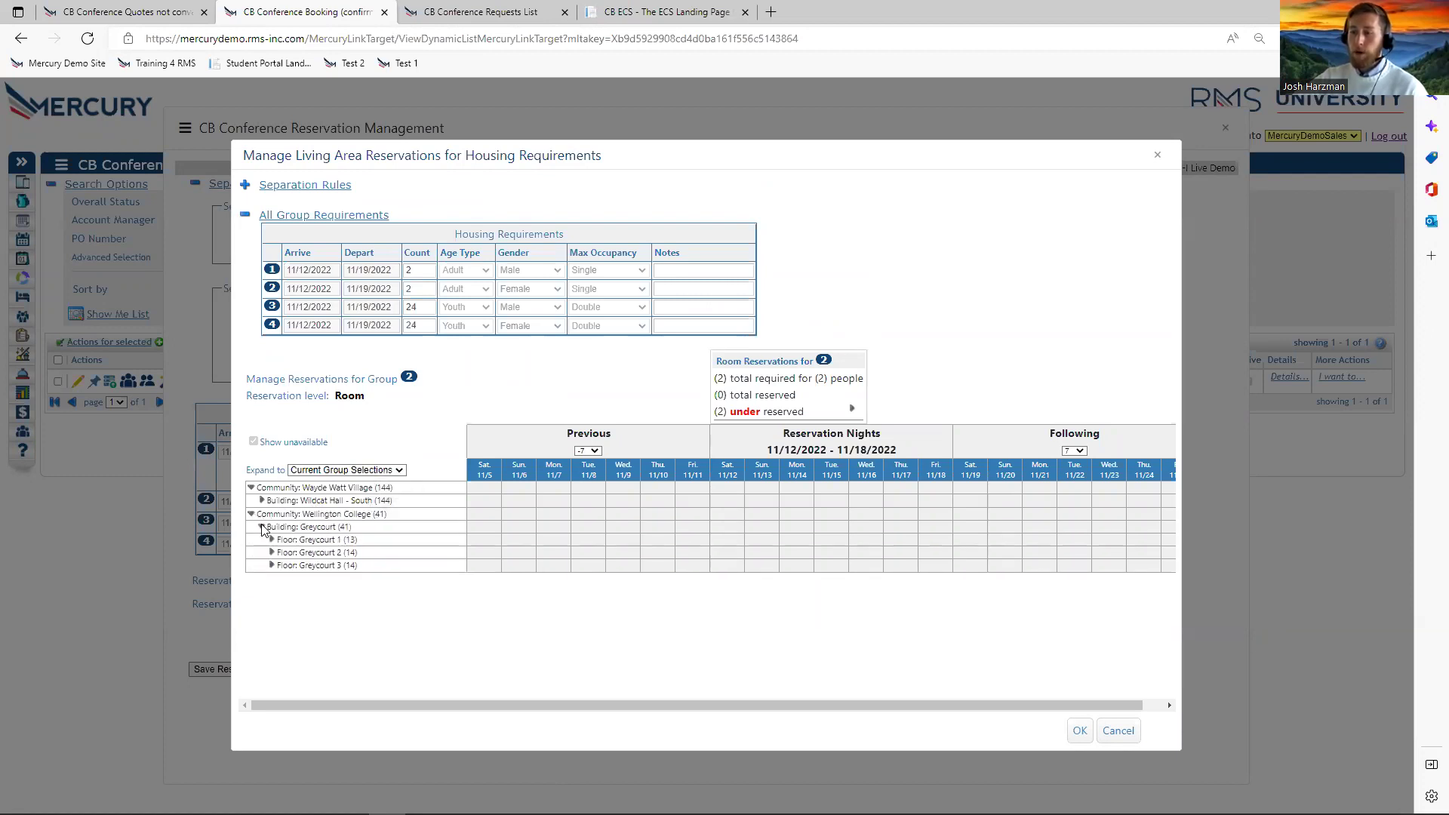
click(272, 565)
click(282, 579)
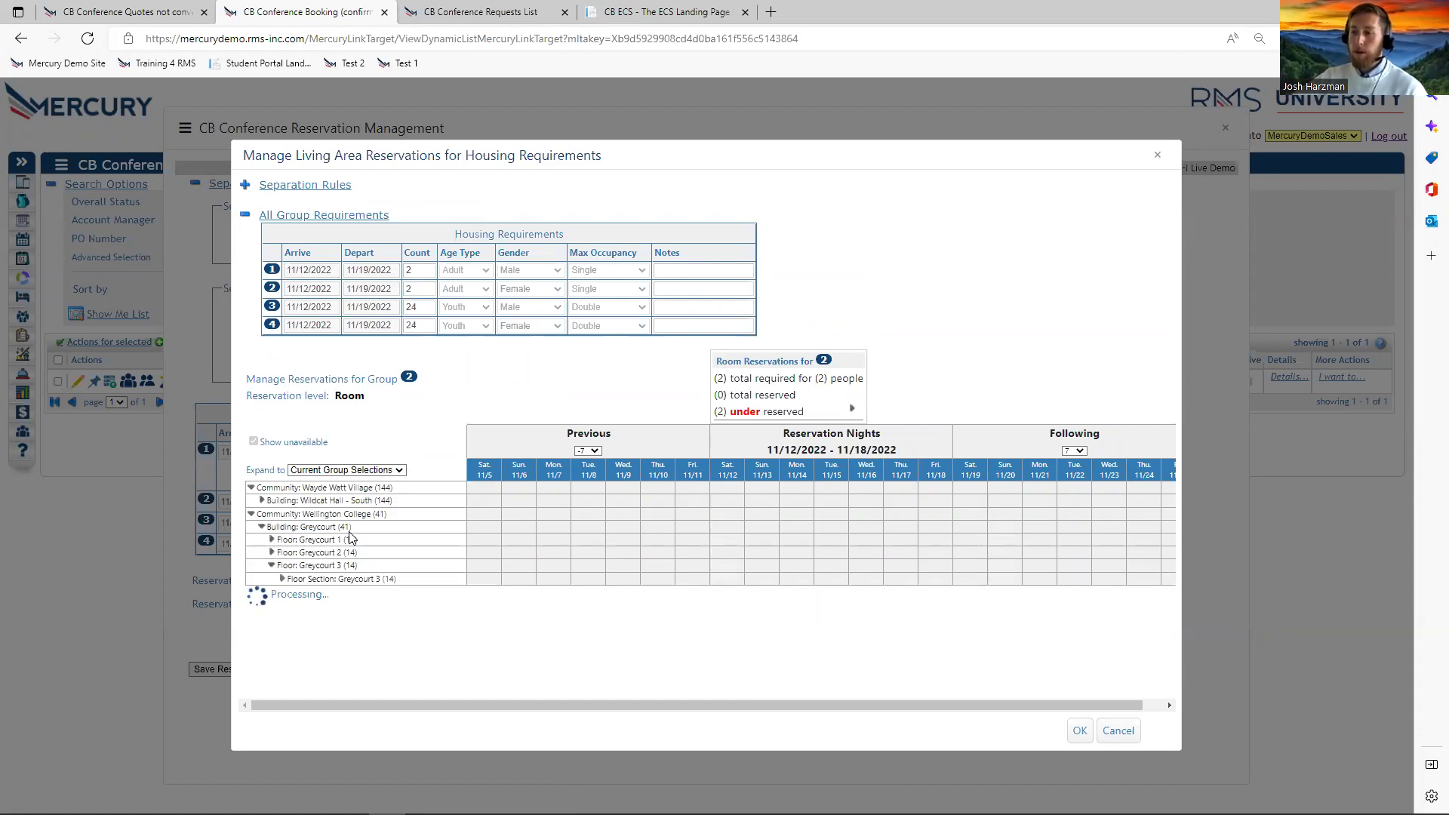
scroll(759, 517, down, 1)
click(763, 501)
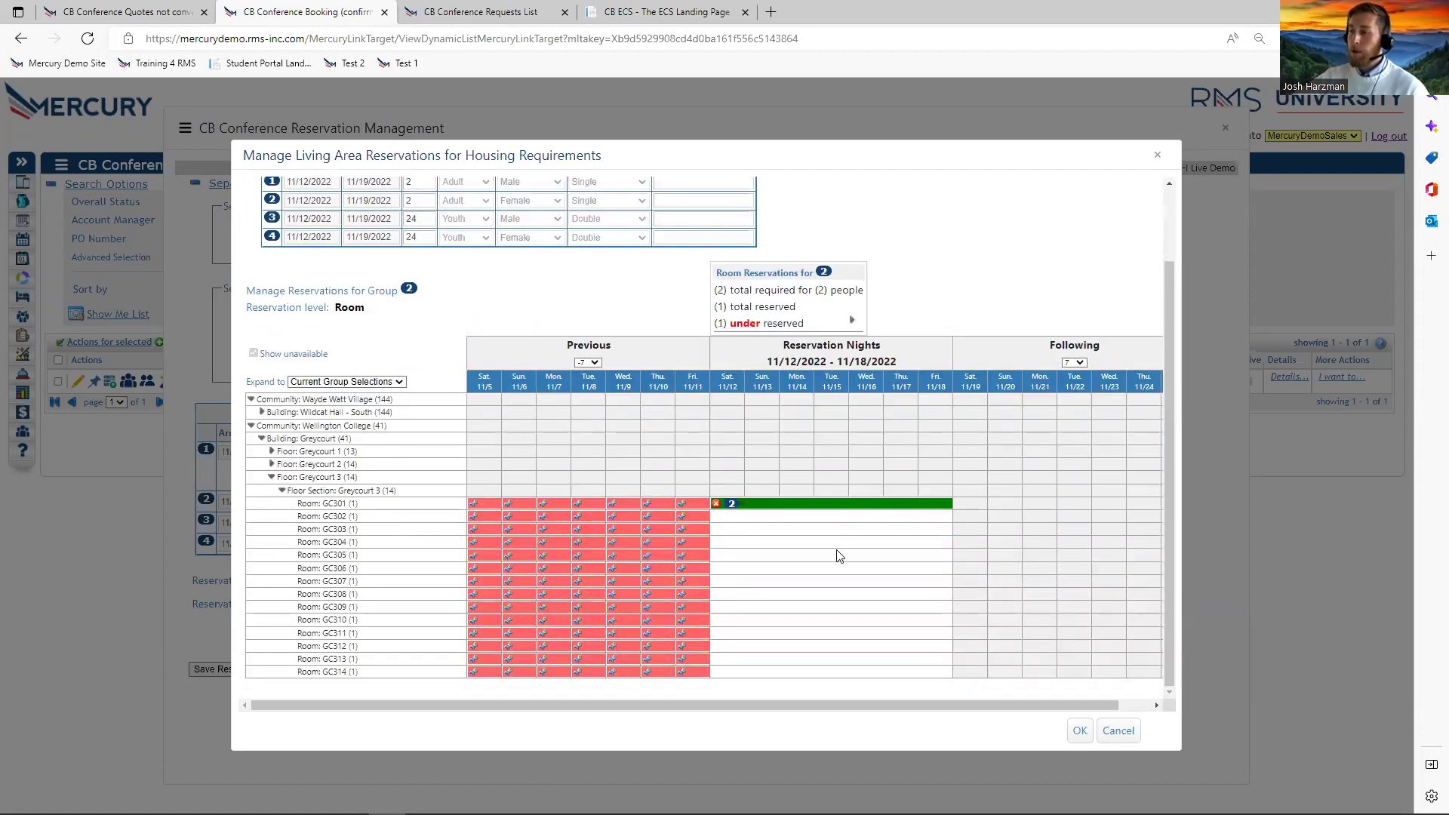
click(791, 670)
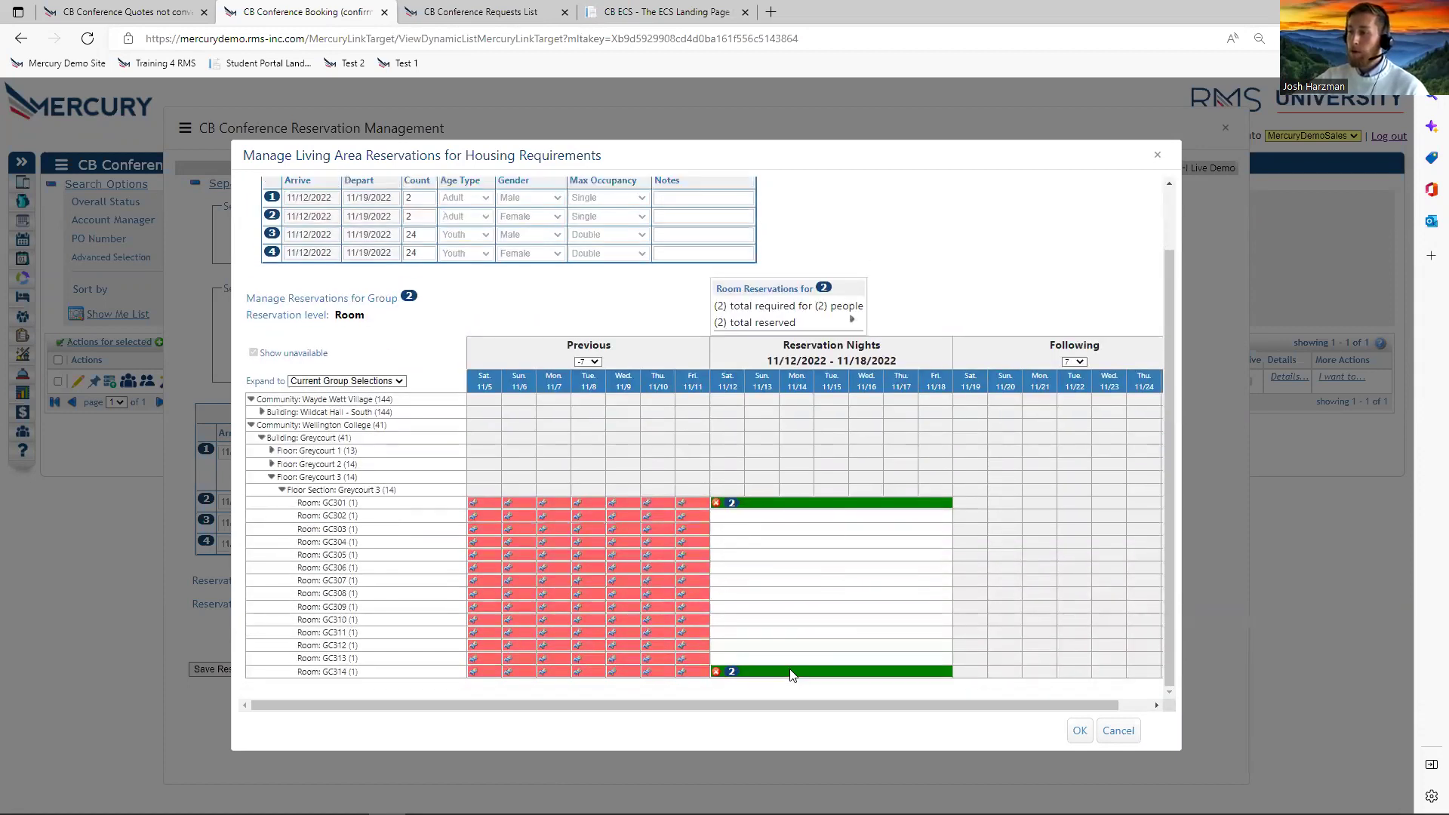
click(1079, 731)
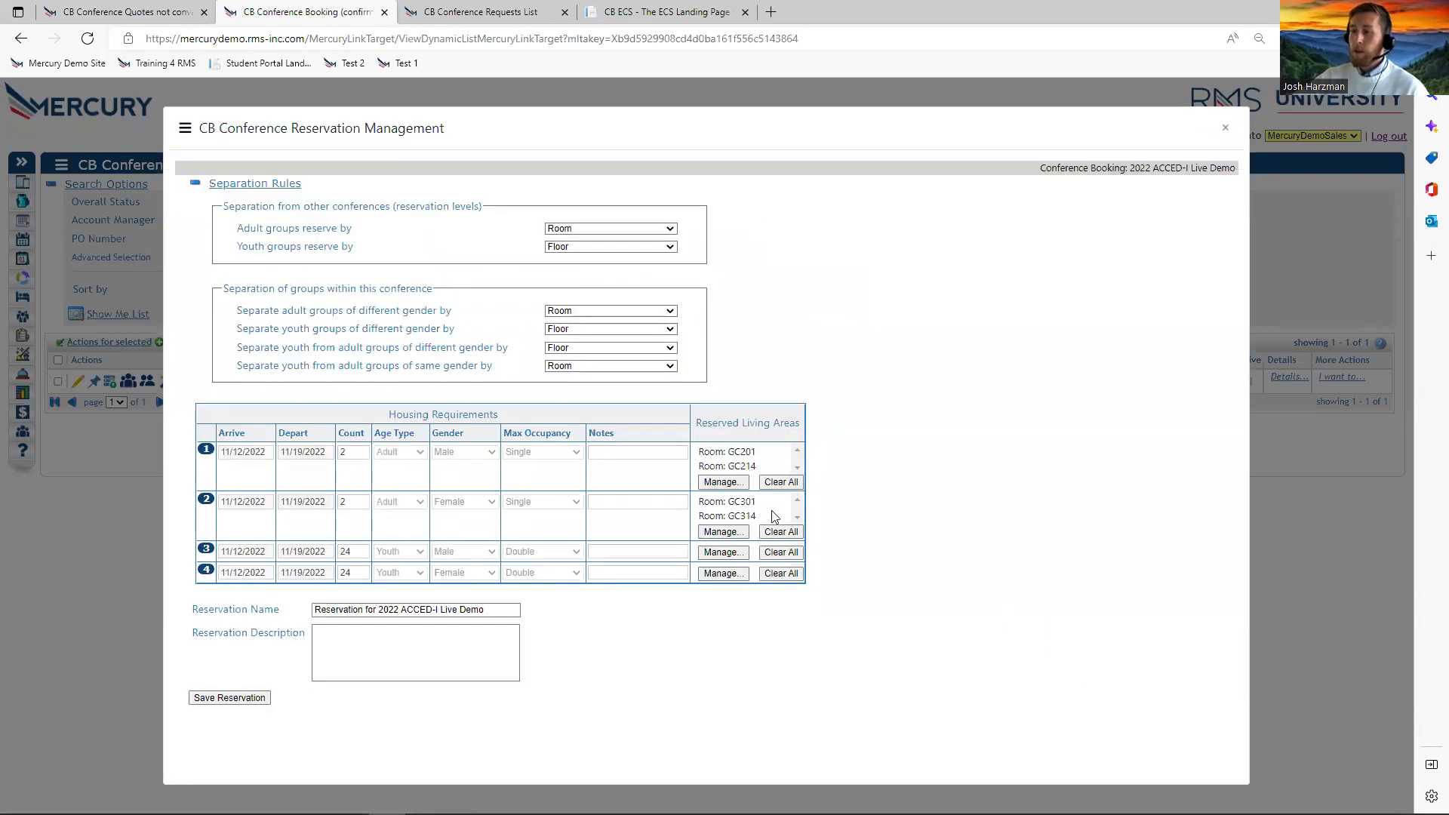
Check which reservation levels are offered for separating youth groups from other conferences.
drag(241, 244, 353, 249)
click(579, 250)
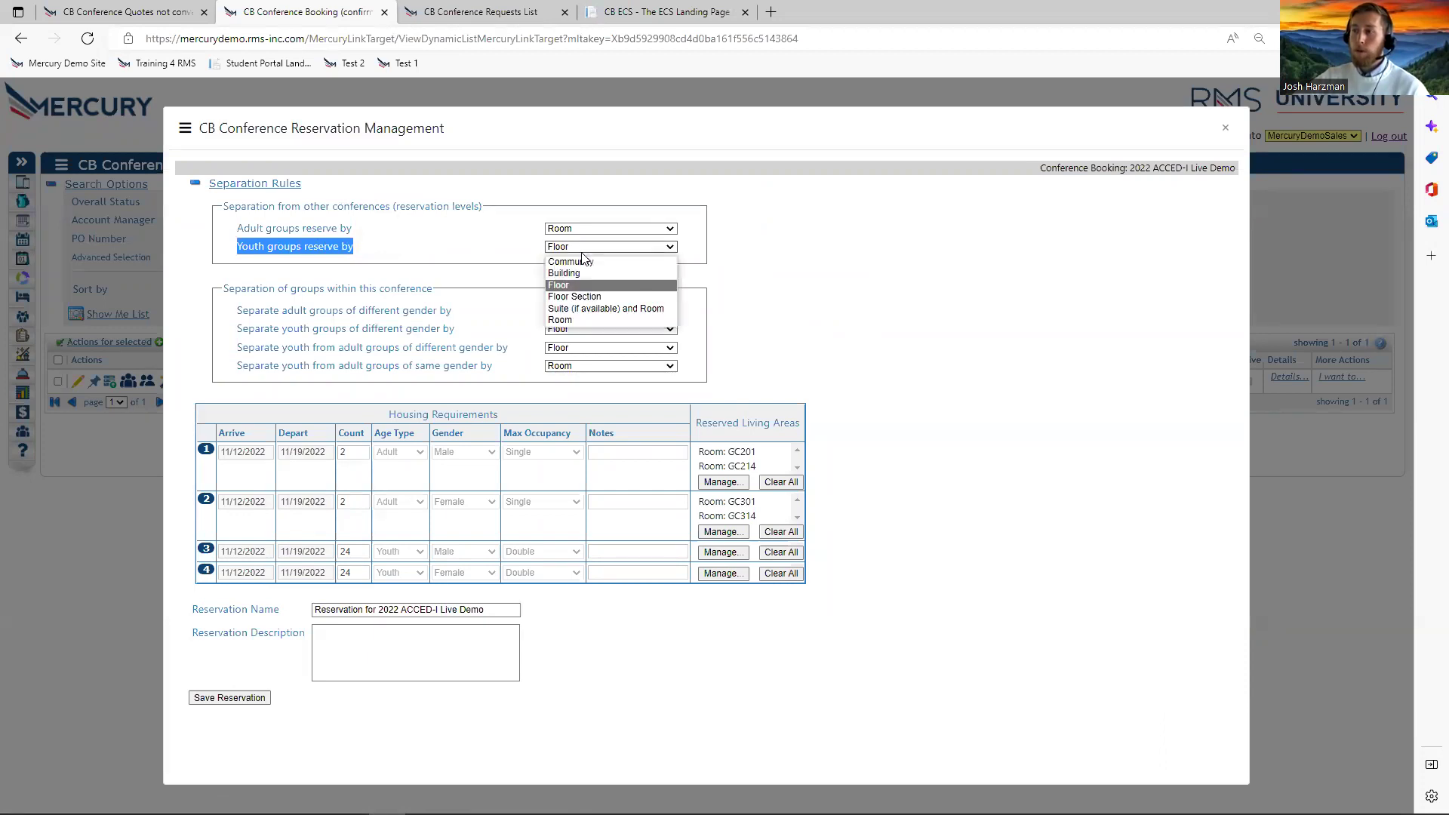
click(585, 261)
Reserve the whole floor Greycourt 2 for the youth male group for the nights 11/12/2022 - 11/18/2022, after examining its rooms.
click(717, 551)
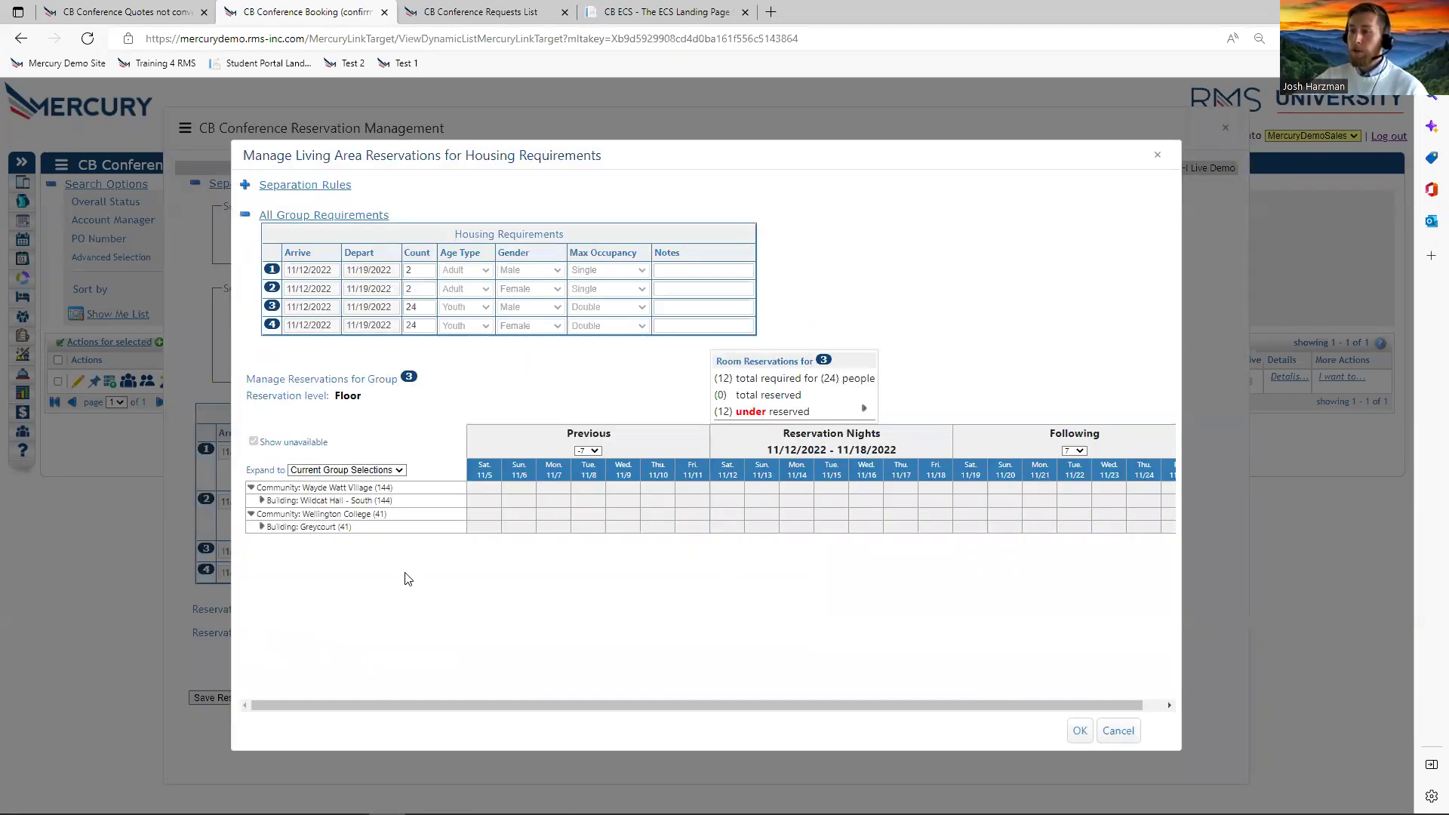
click(261, 526)
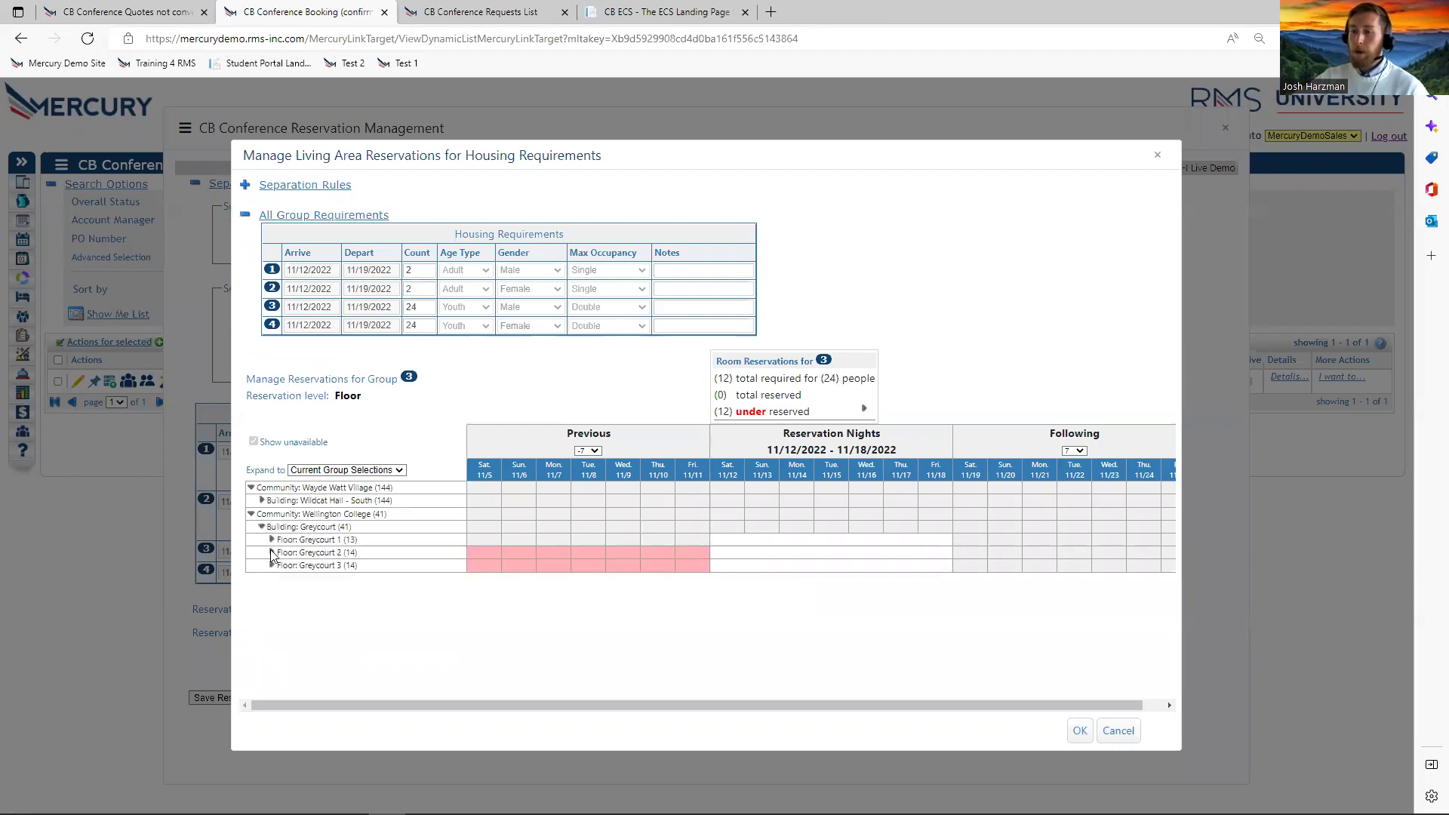
click(272, 552)
click(282, 565)
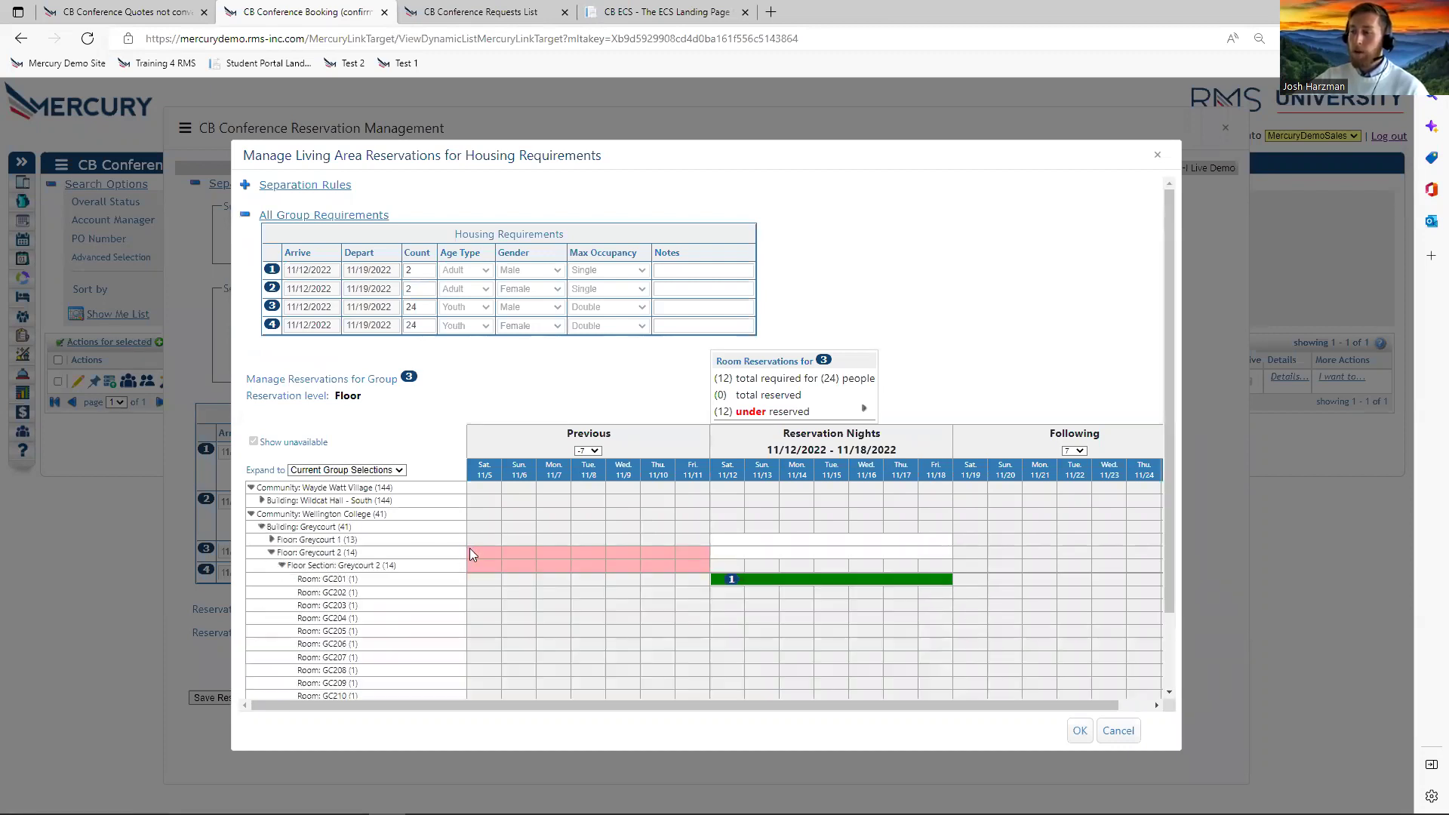
scroll(774, 646, down, 1)
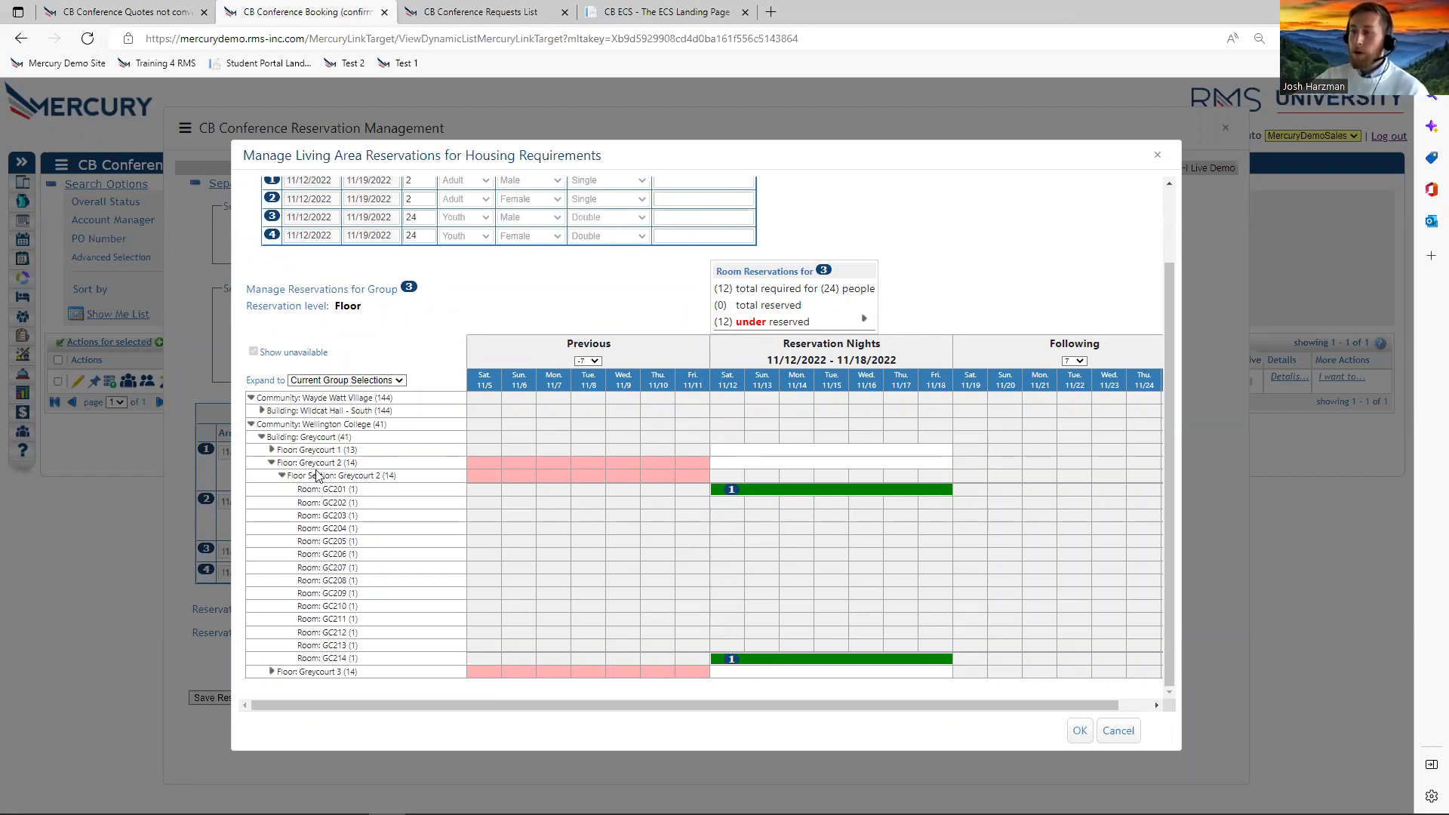
click(281, 476)
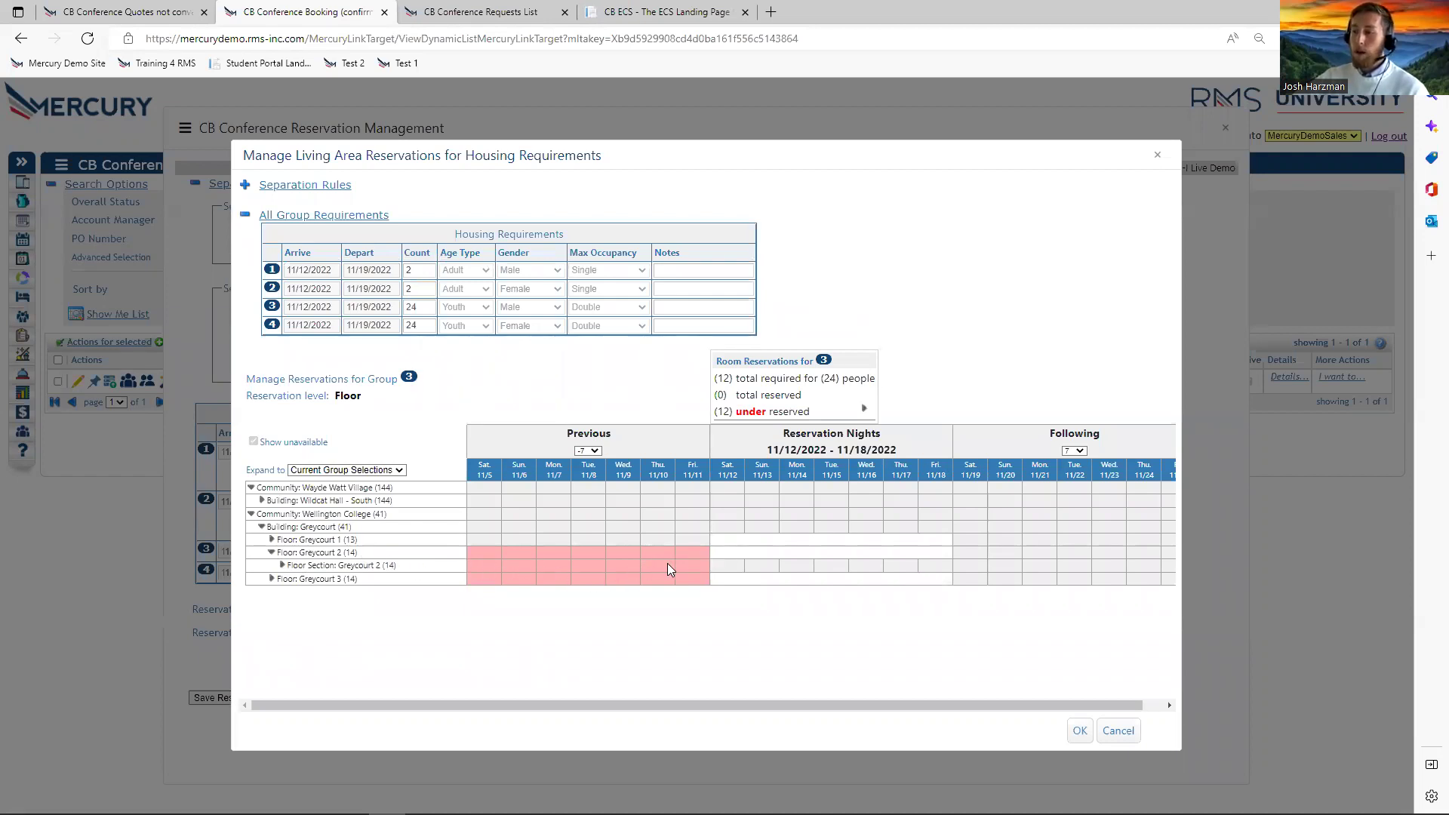
click(709, 554)
right_click(752, 551)
click(745, 554)
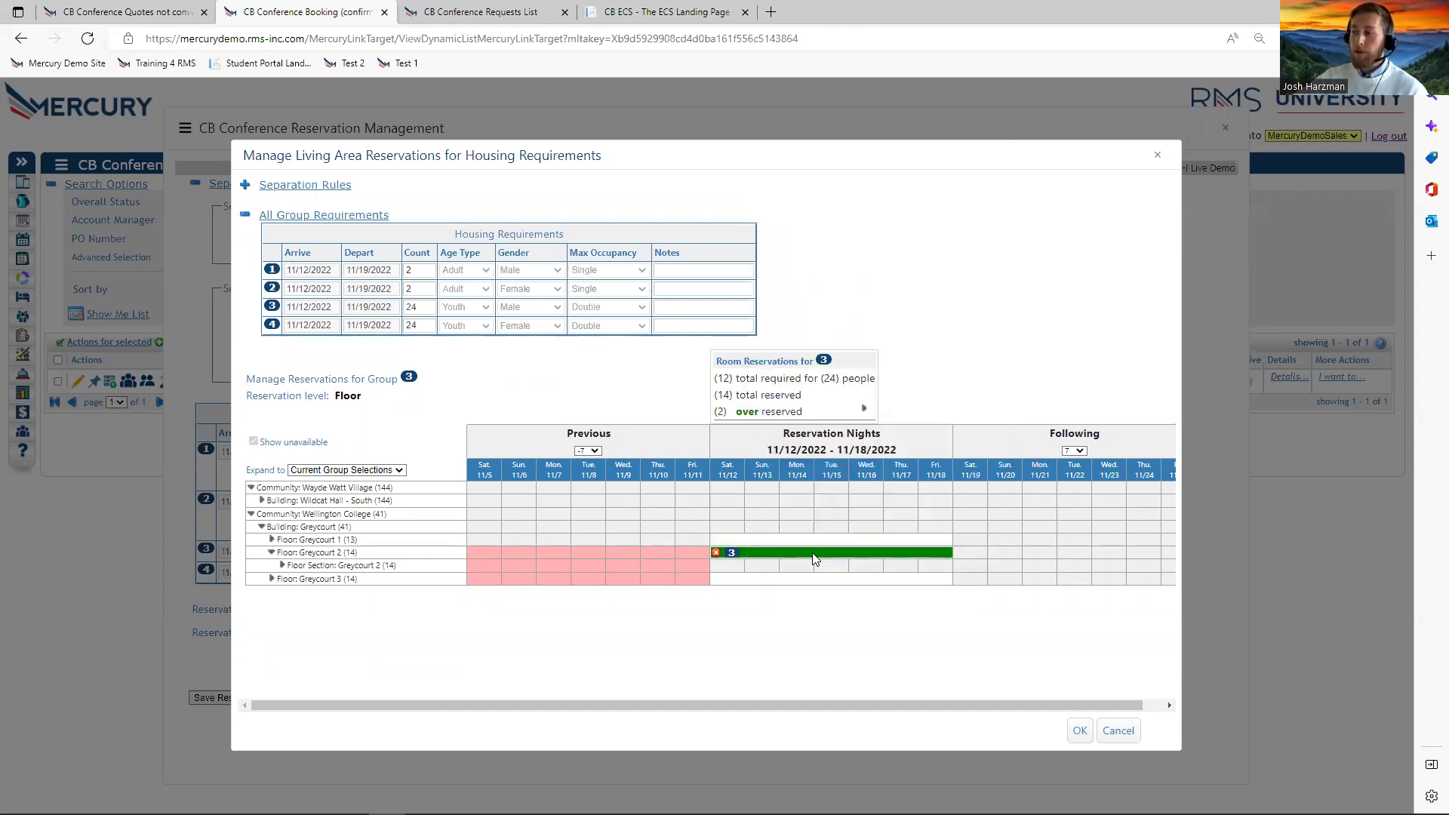
click(1080, 730)
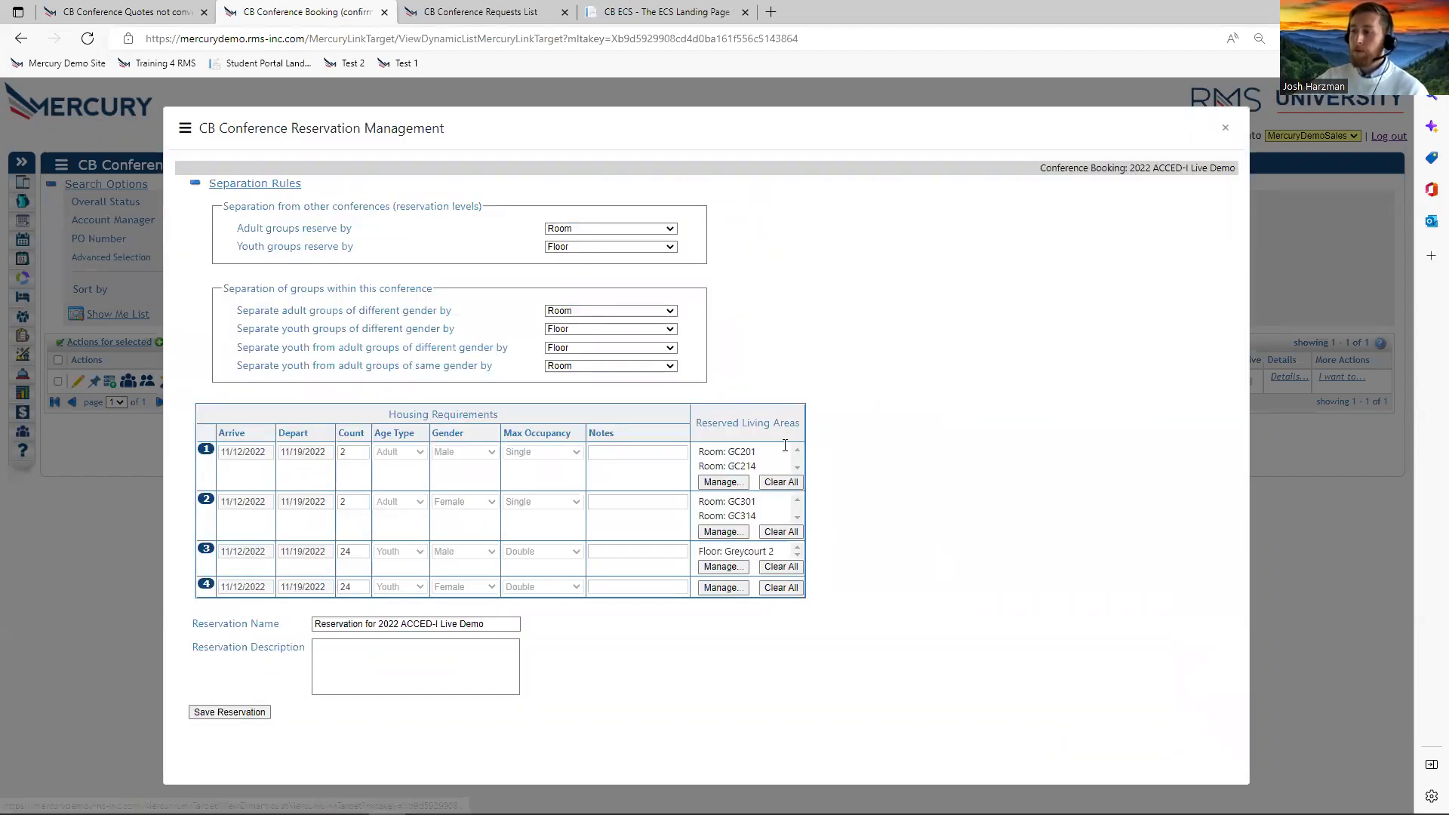
Reserve the whole floor Greycourt 3 for the youth female group and save the reservation for 2022 ACCED-I Live Demo.
click(718, 589)
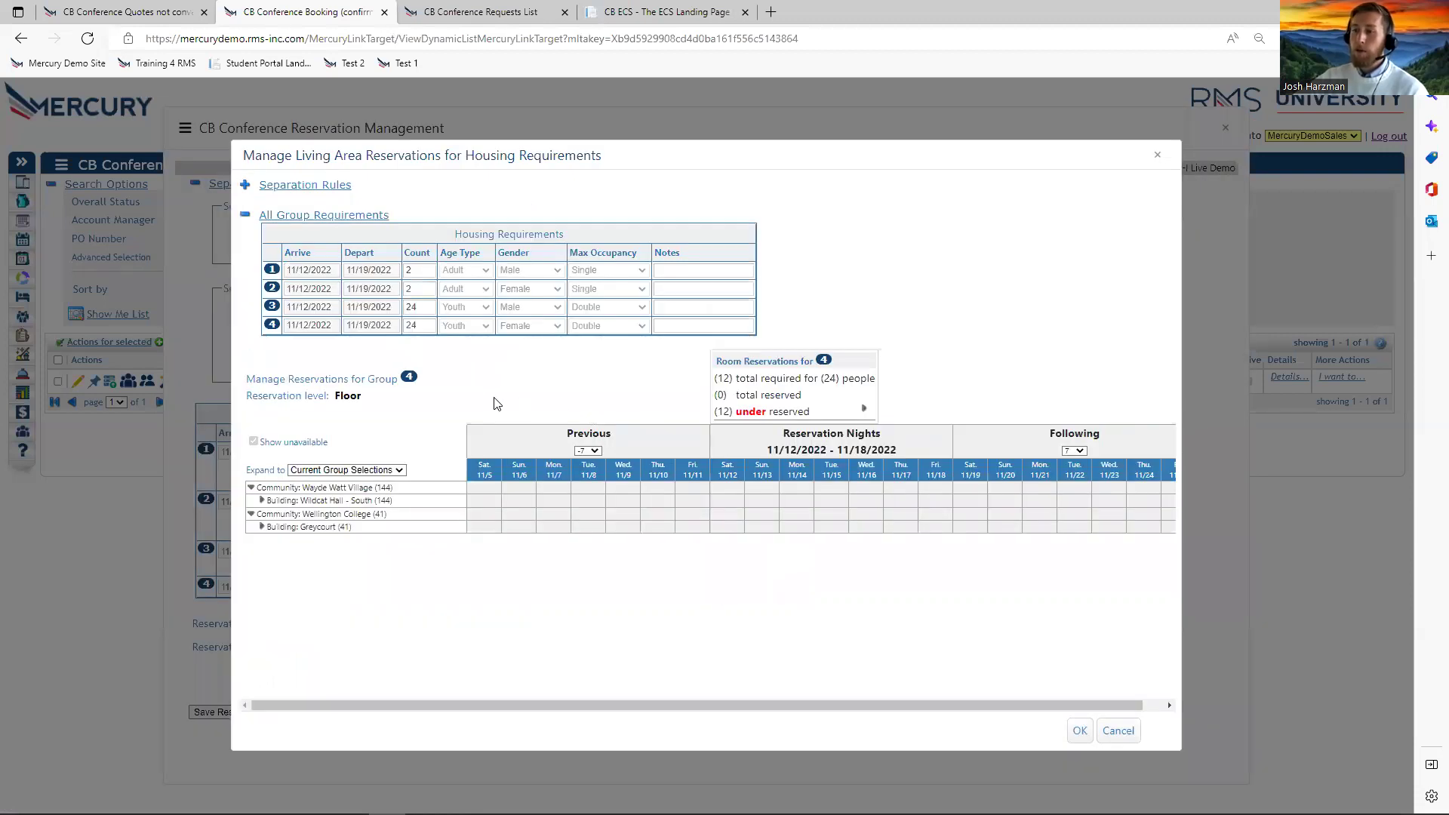
click(261, 527)
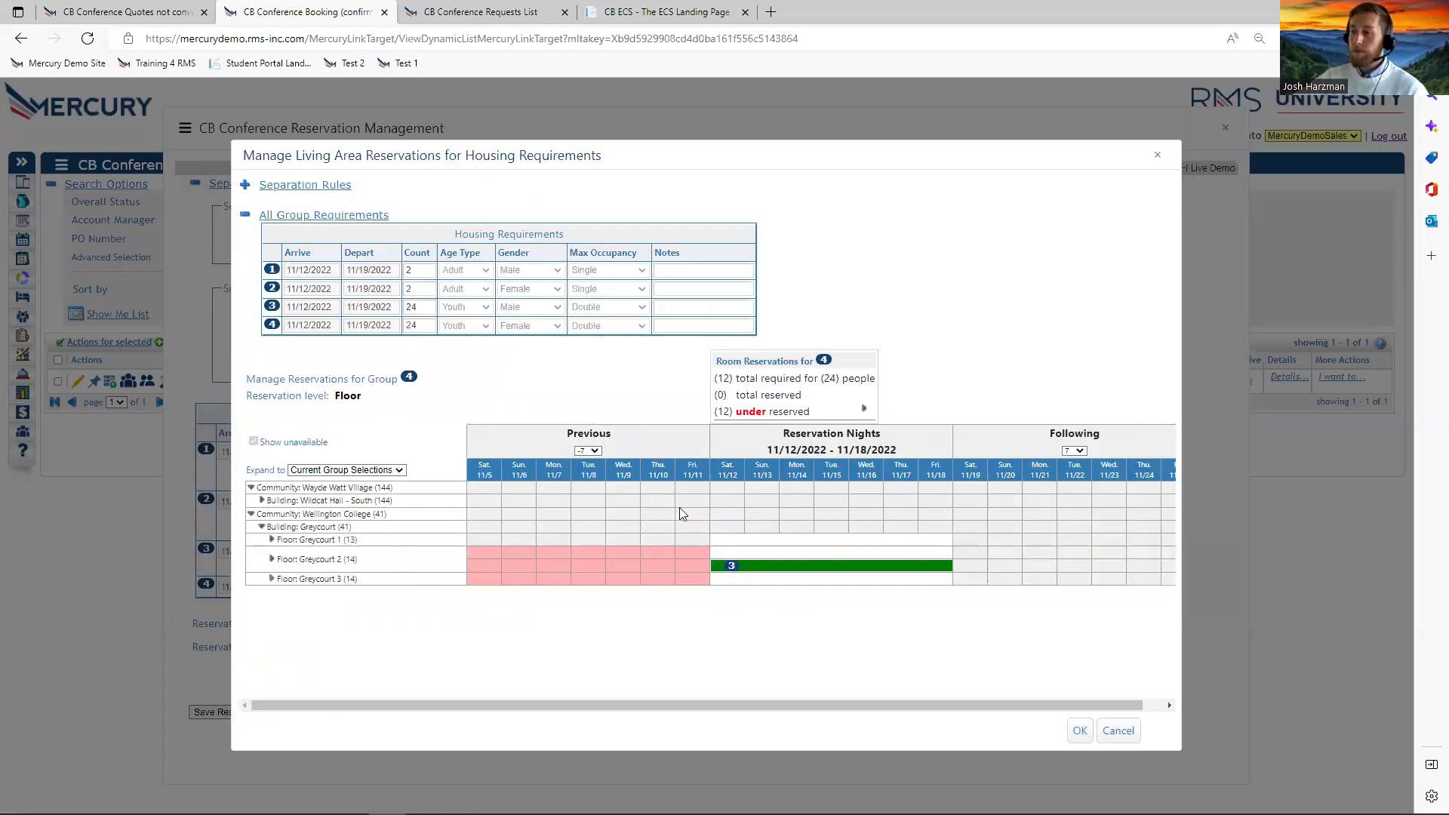
click(769, 578)
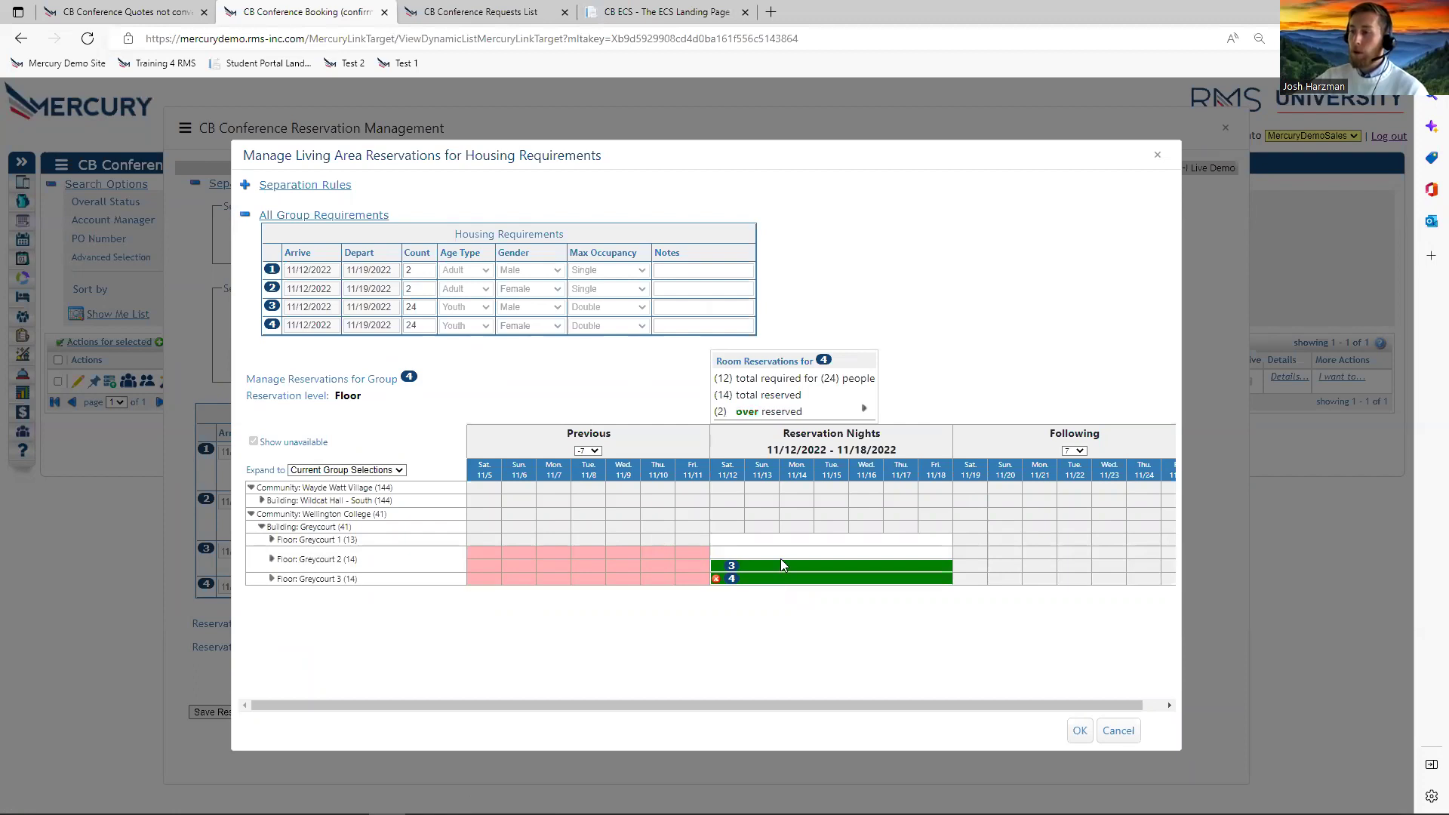
click(1080, 732)
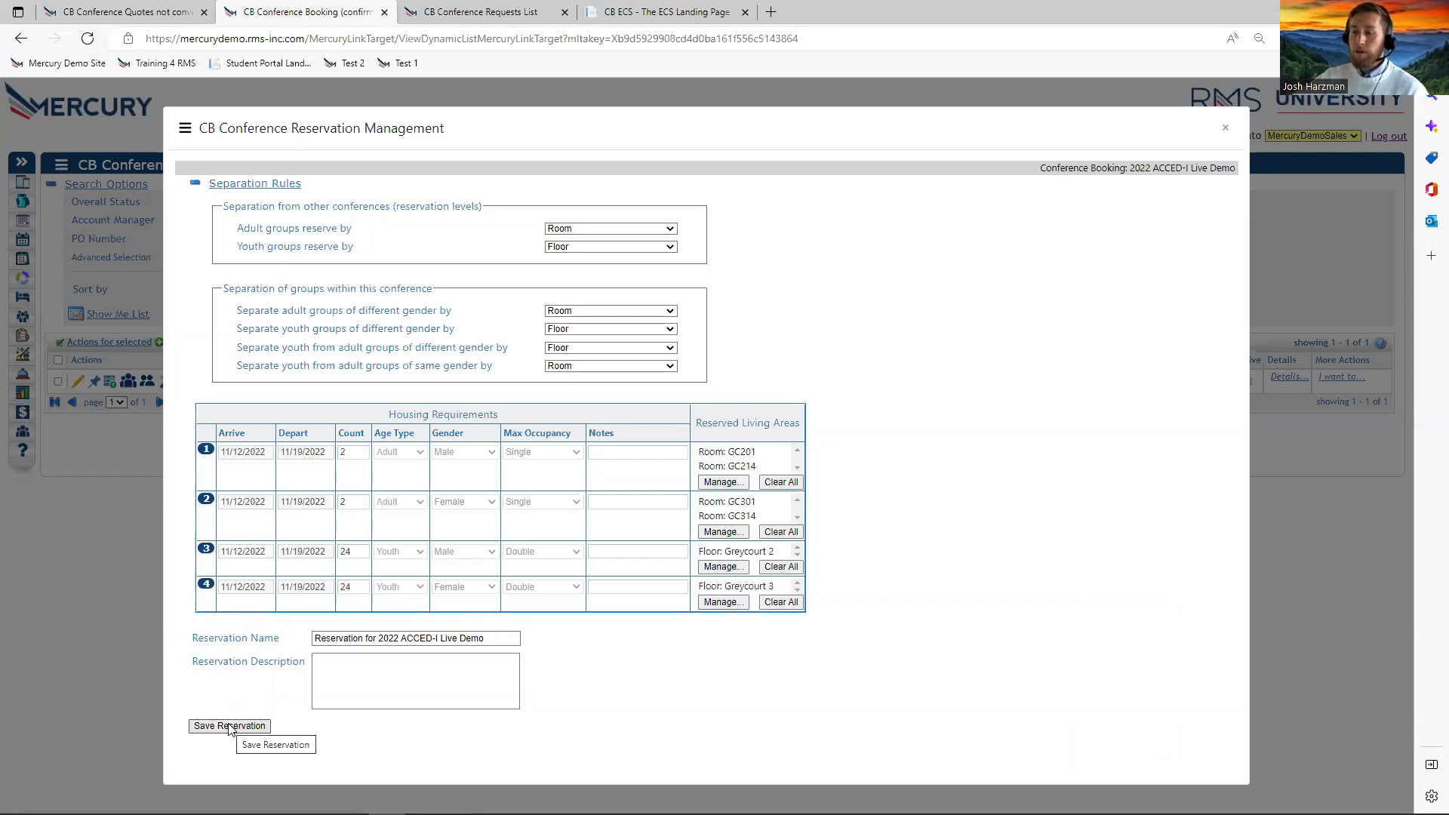
click(229, 727)
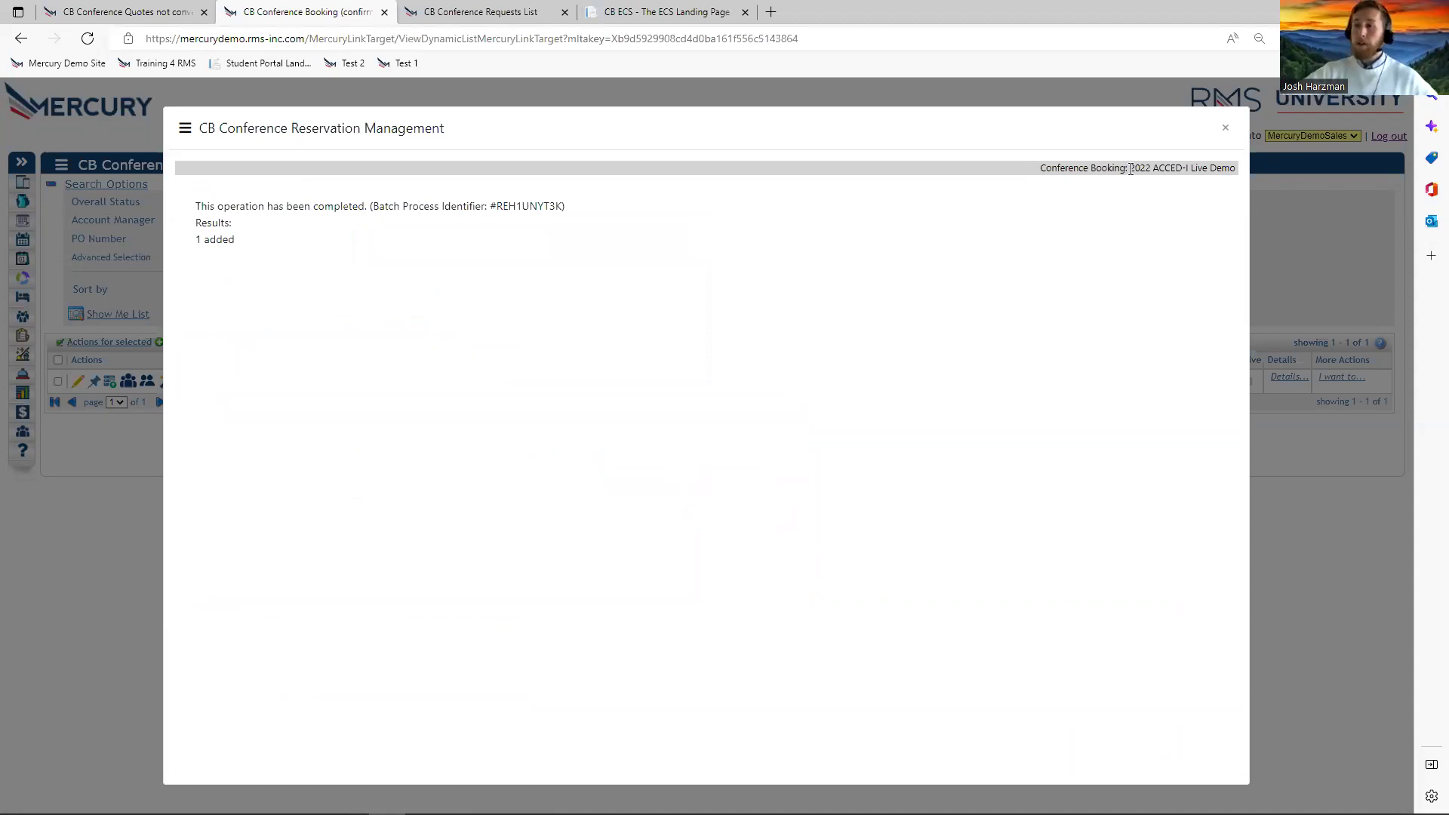
click(1224, 129)
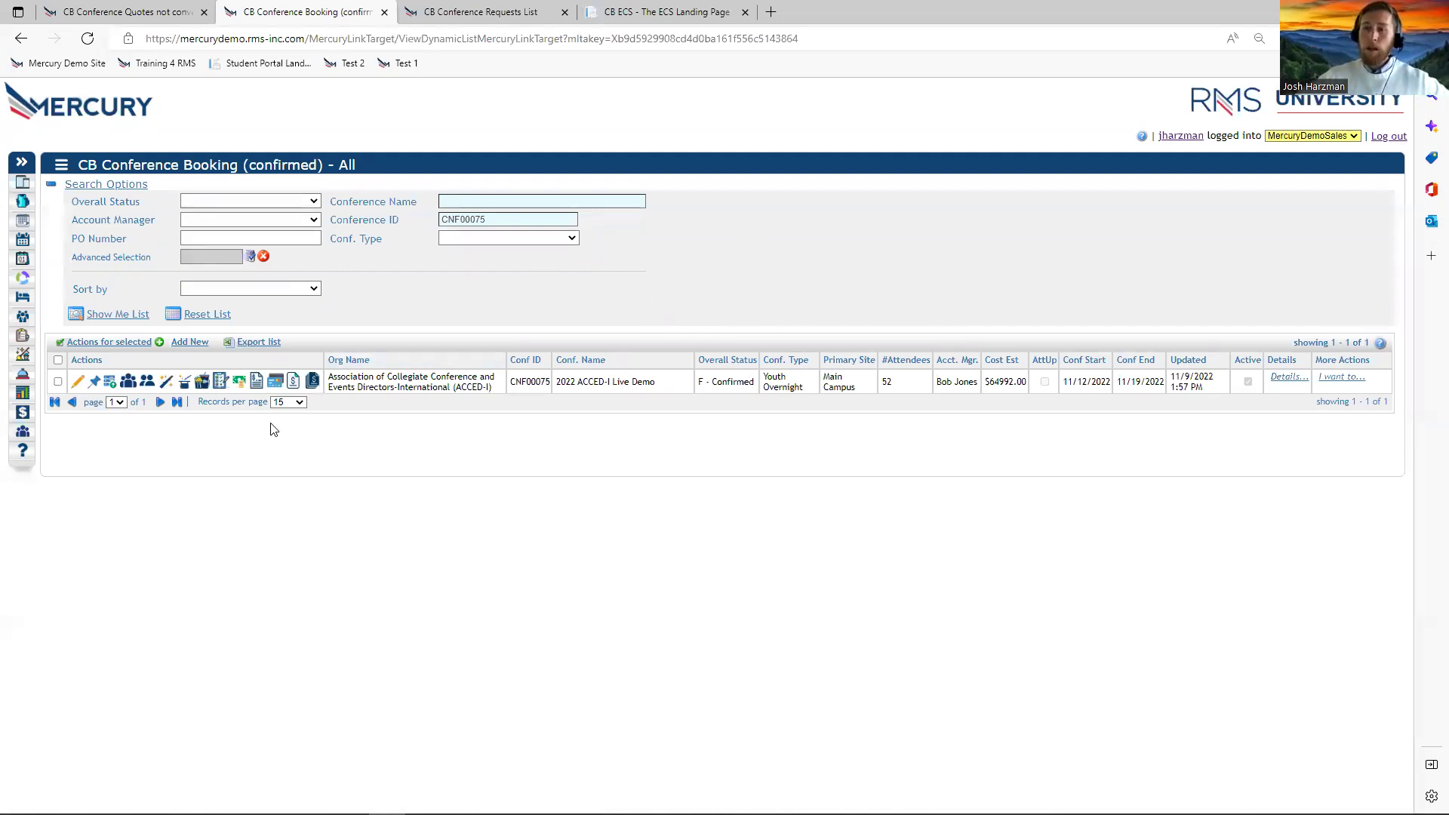
Start an attendee upload for 2022 ACCED-I Live Demo and load the file ATTENDEES - 48Youth 24M-24F and 4Adults 2M-2F with Subset.xlsx.
click(107, 385)
click(789, 136)
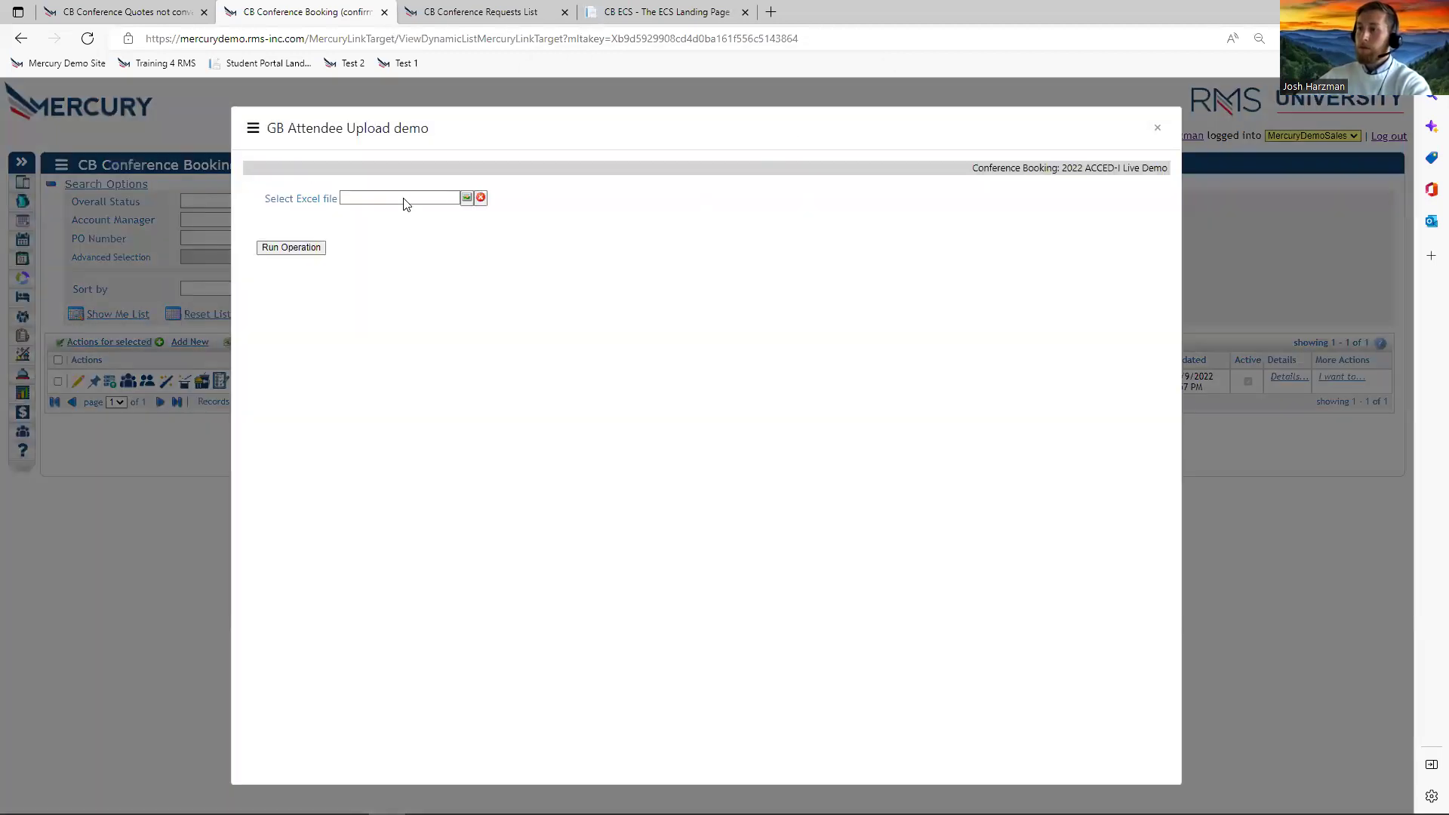
click(466, 197)
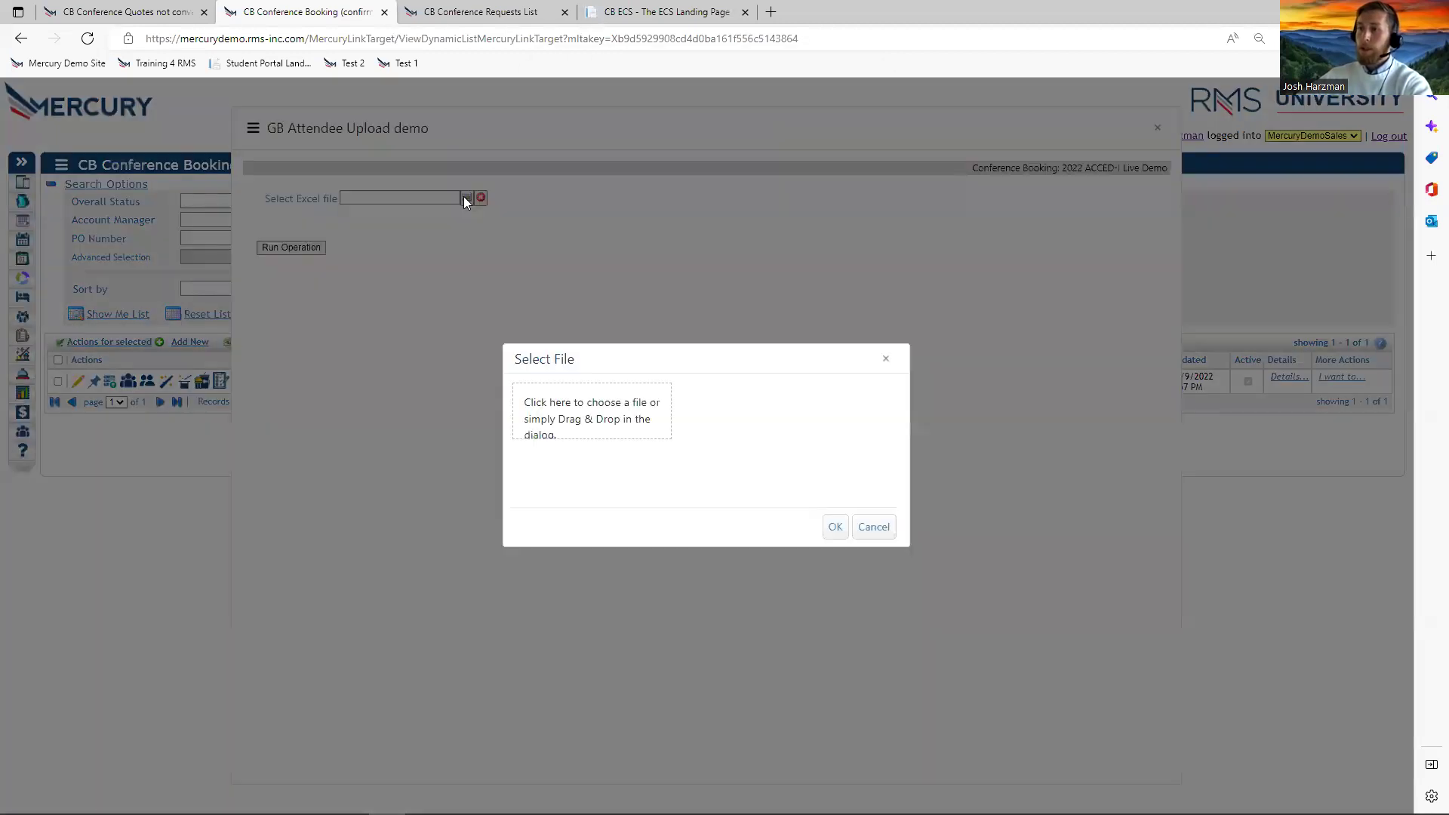
click(579, 389)
click(346, 175)
click(596, 383)
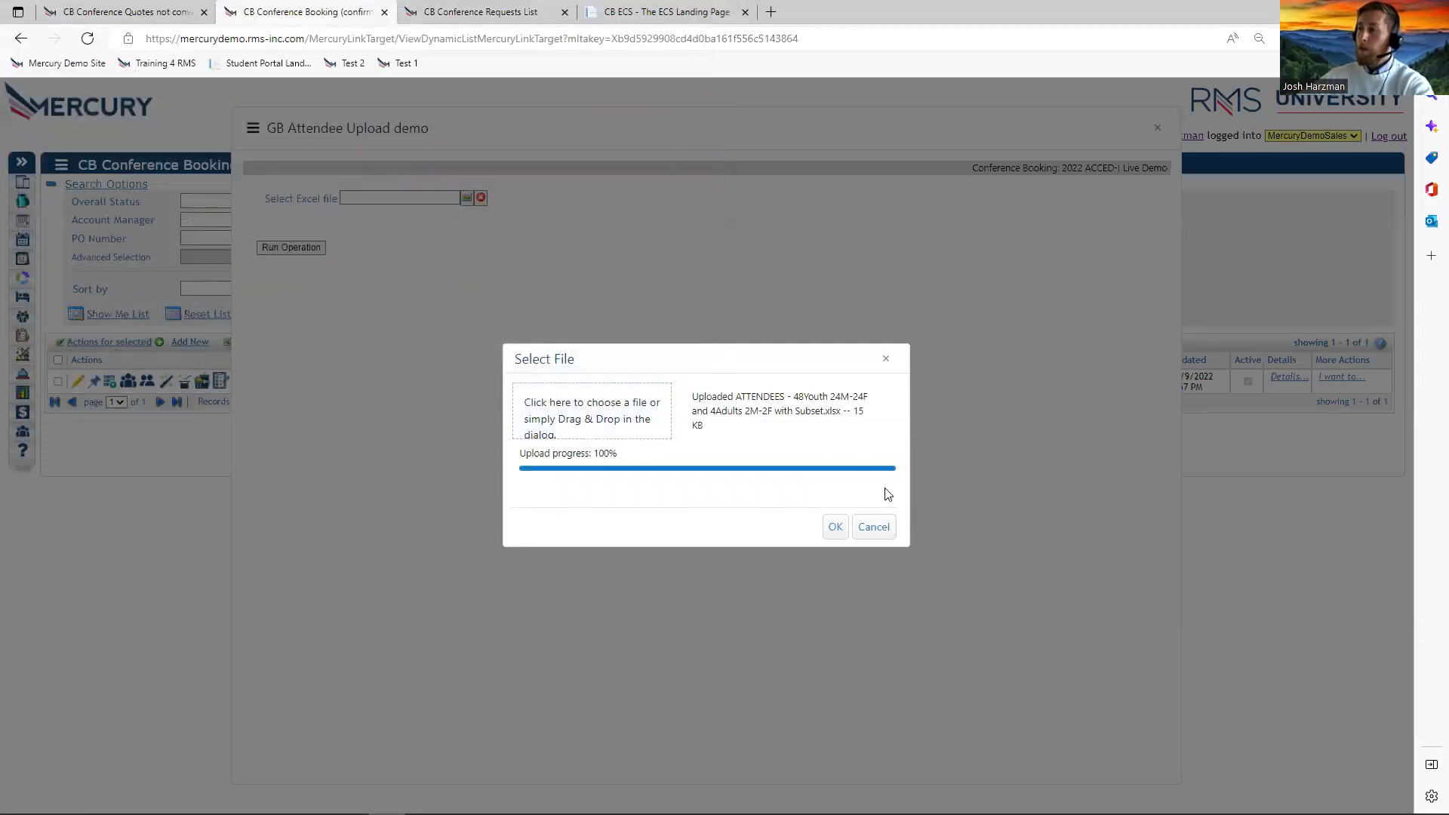
click(836, 528)
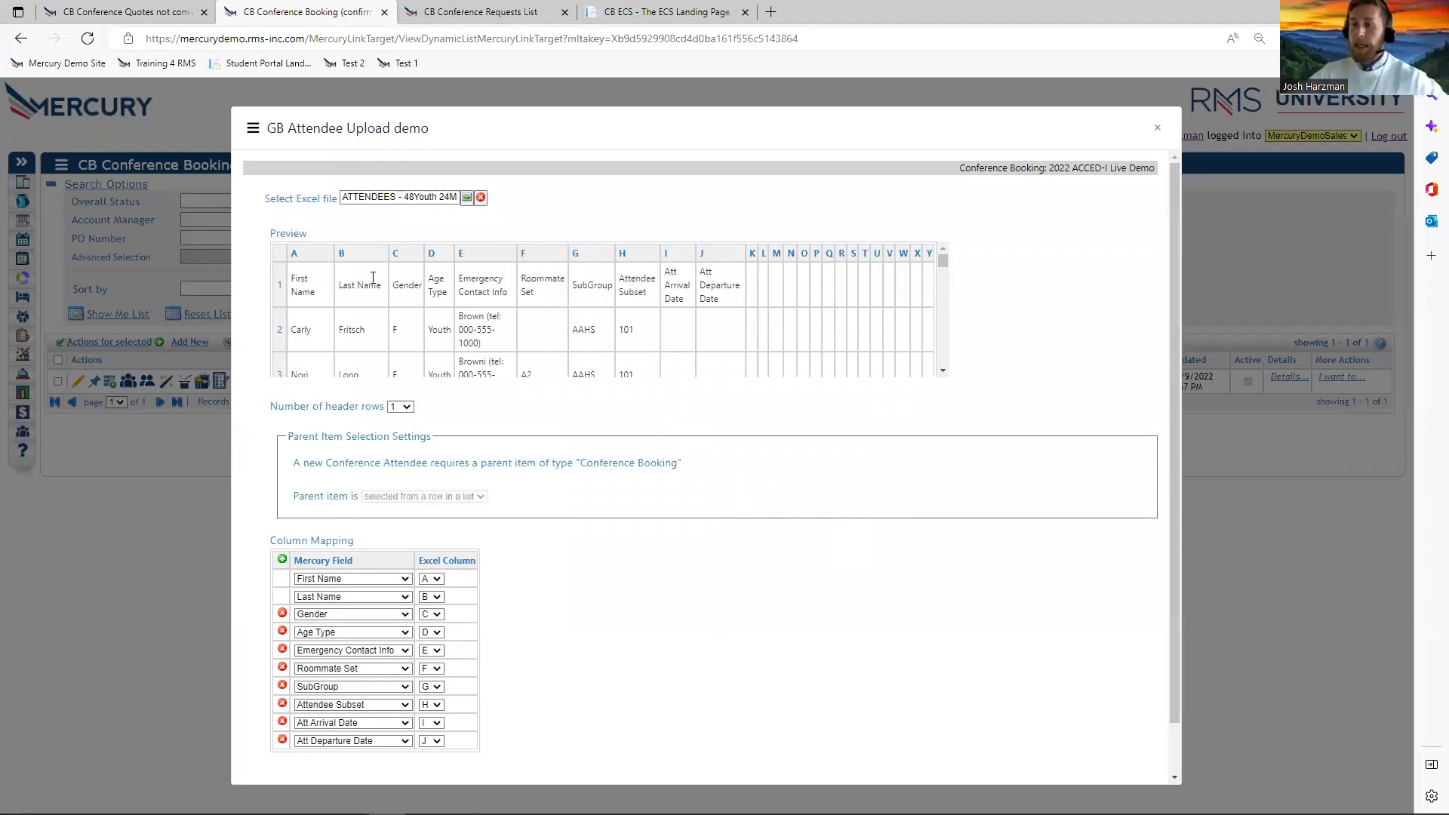
Review the header row and column mapping of the attendee file and run the upload.
drag(294, 275, 760, 299)
click(674, 293)
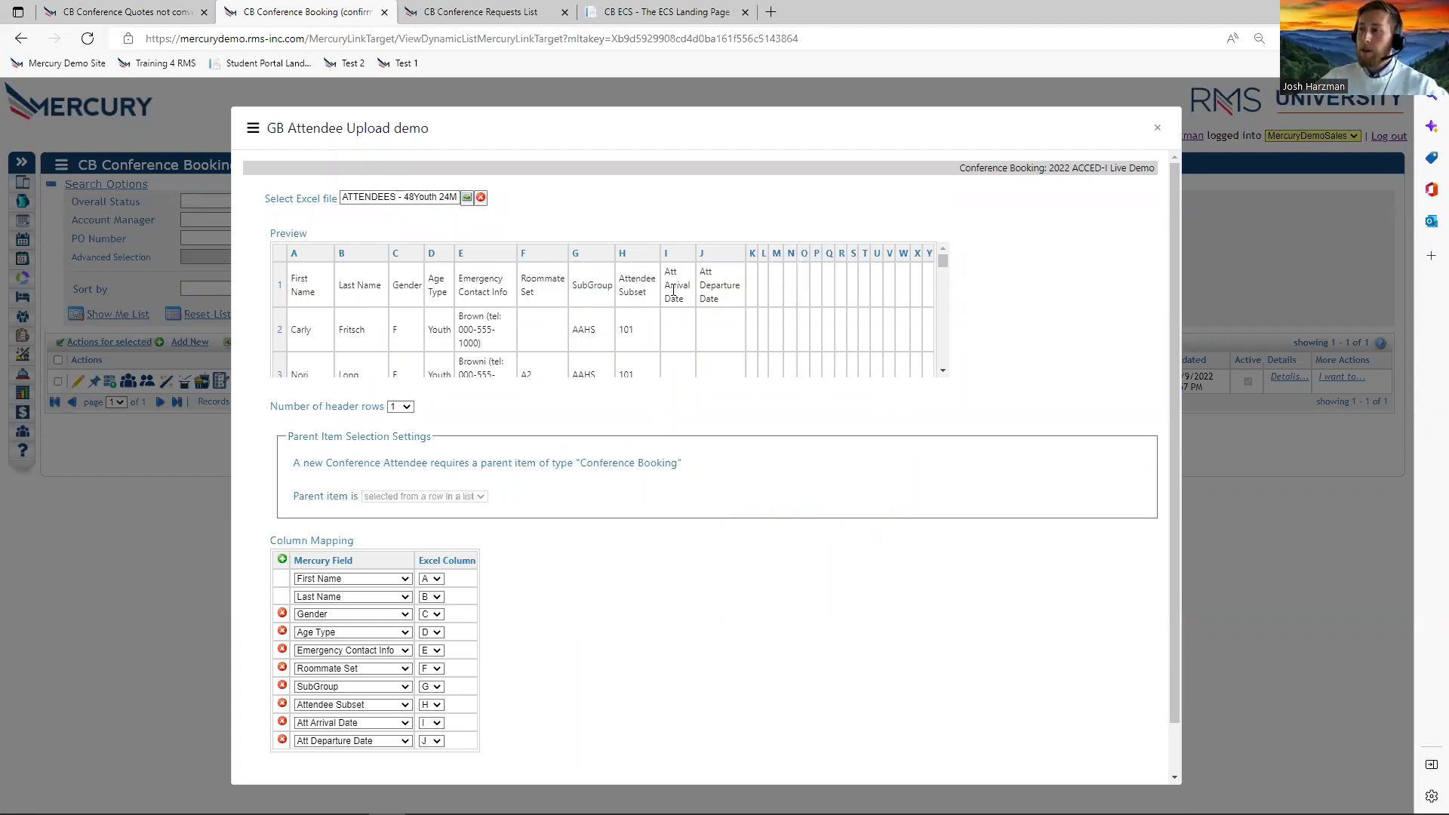
scroll(674, 293, down, 3)
scroll(721, 437, down, 2)
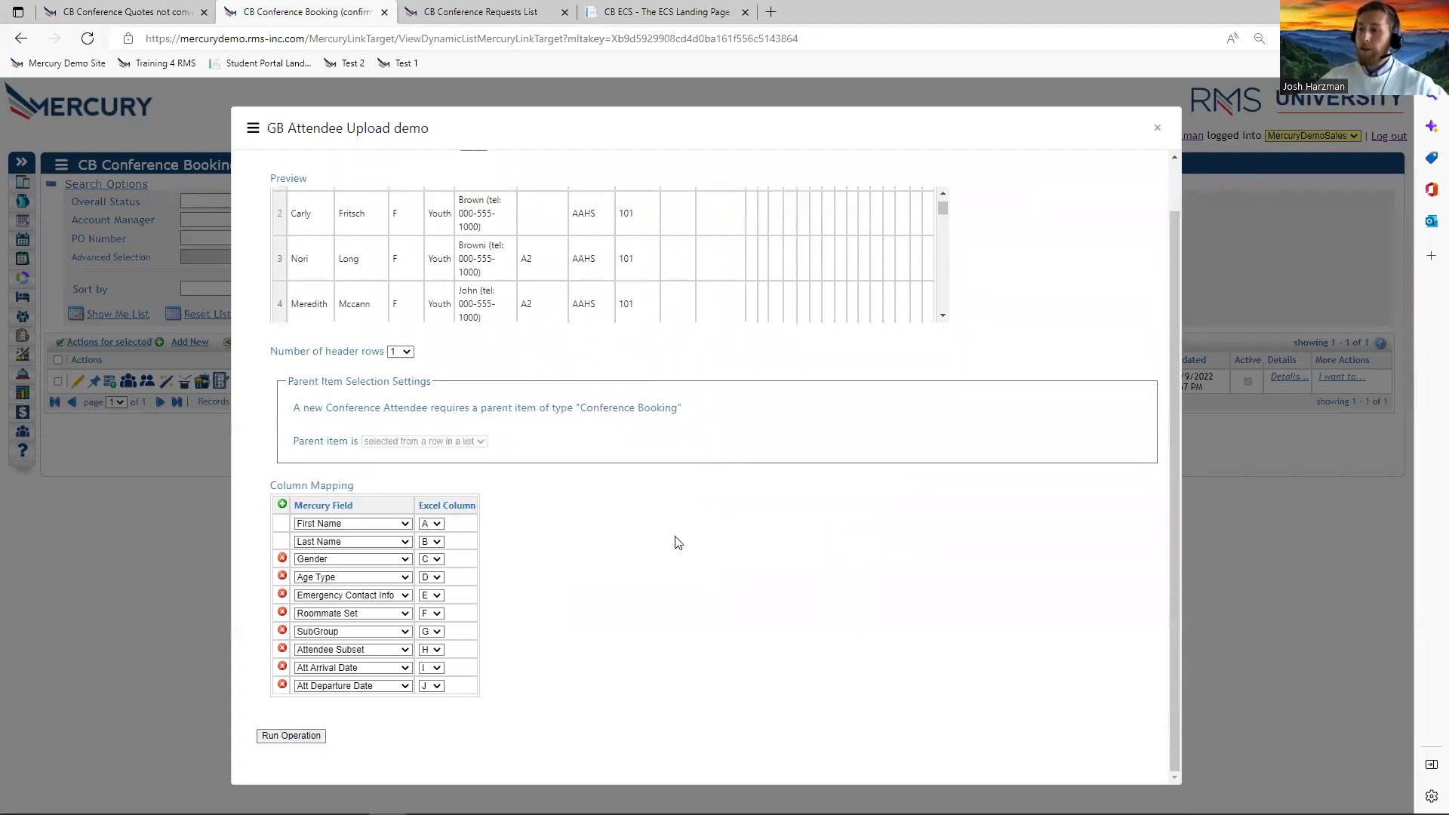
click(294, 734)
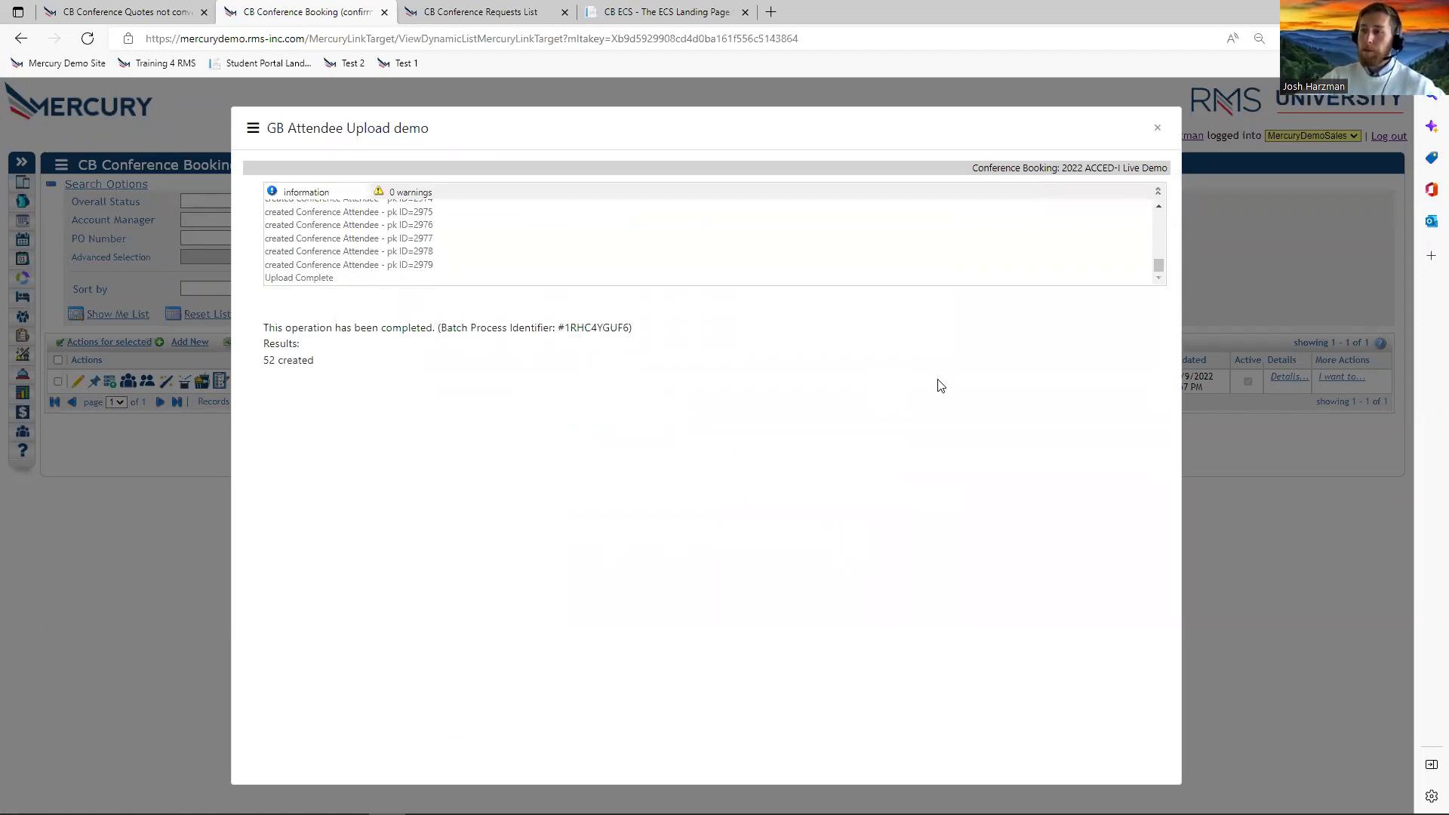
click(1155, 130)
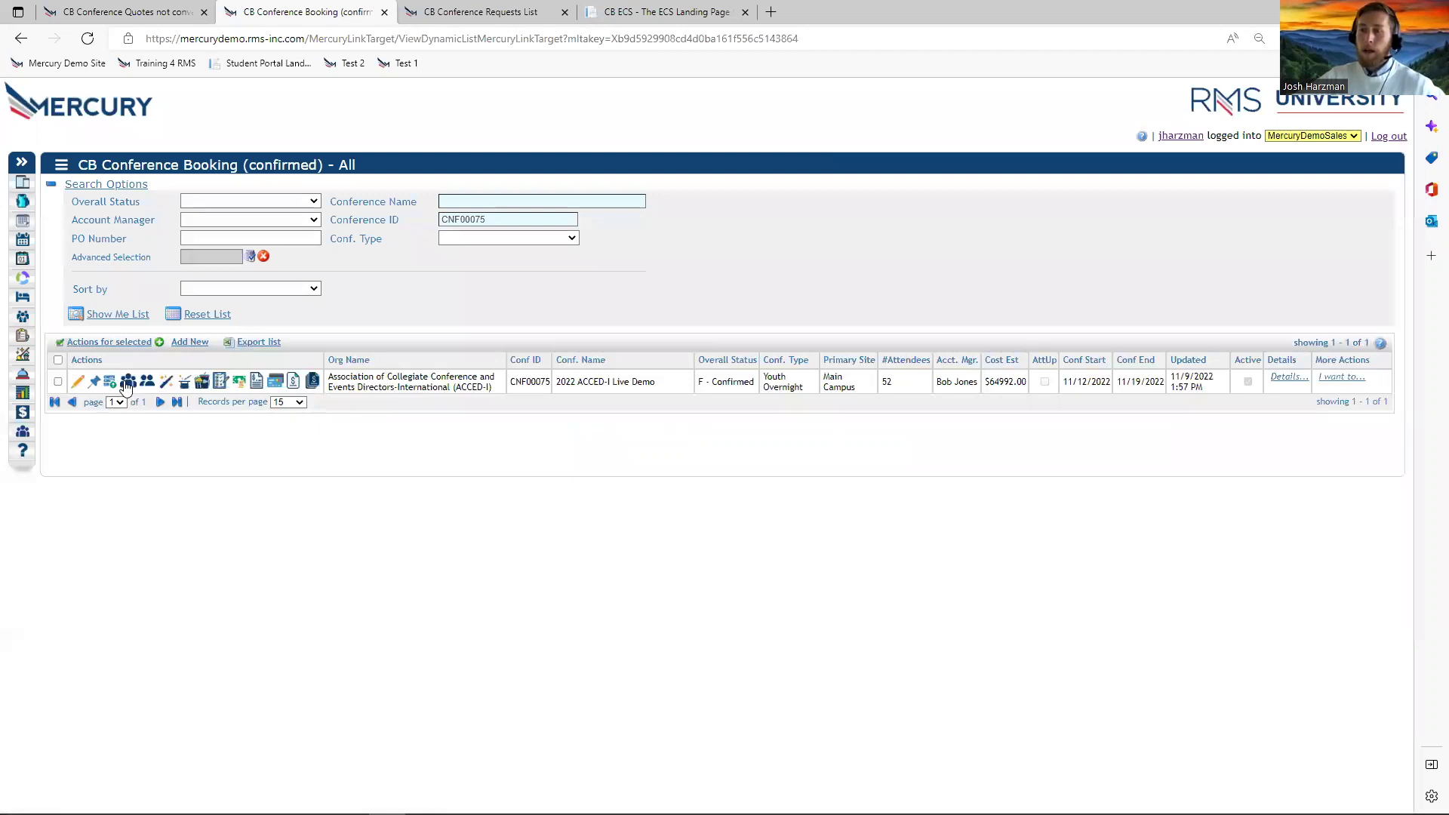
Match the uploaded attendees to the accommodation groupings of 2022 ACCED-I Live Demo.
click(127, 385)
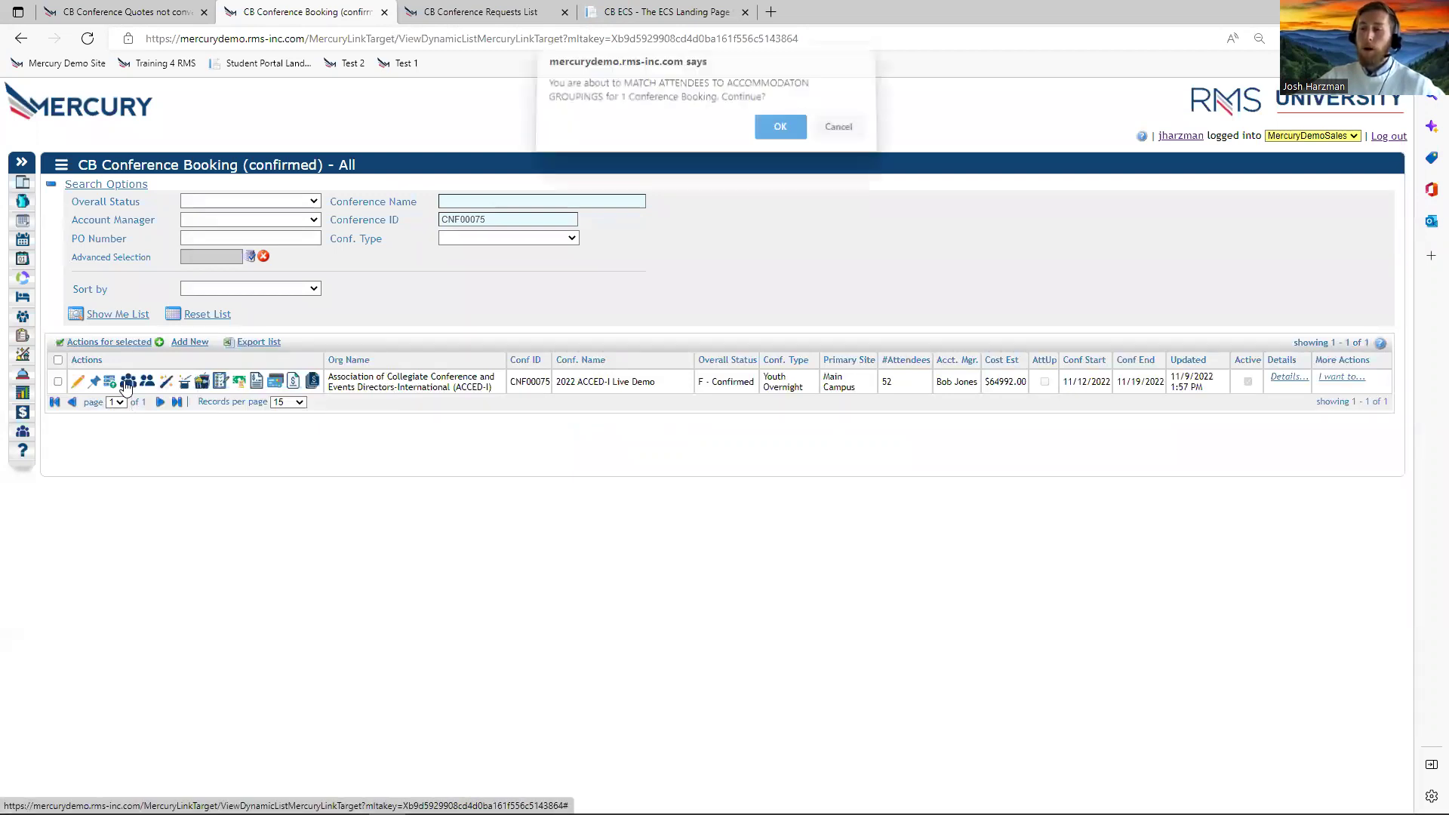
click(780, 135)
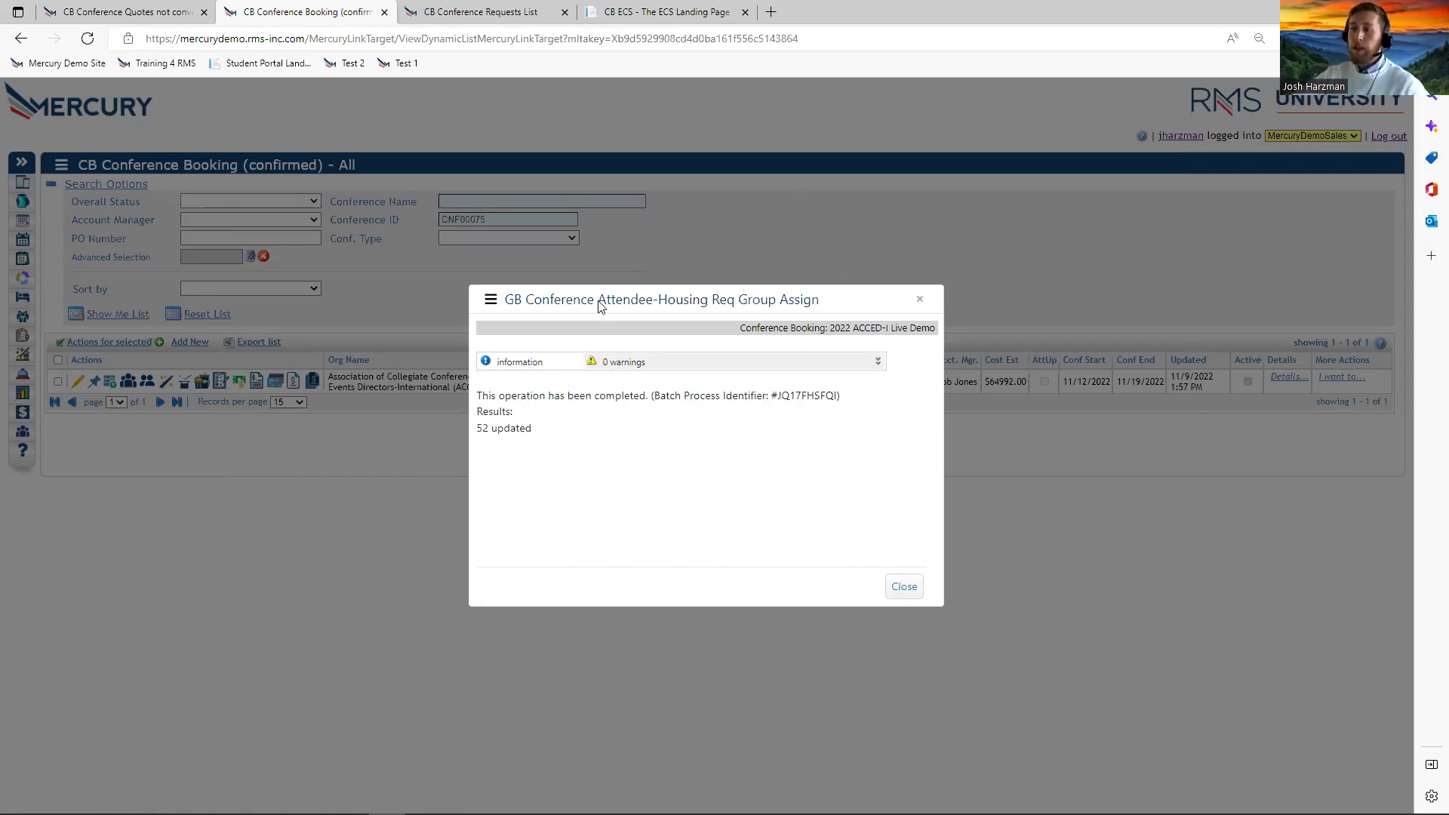
drag(507, 400, 815, 415)
click(743, 402)
click(492, 304)
click(493, 308)
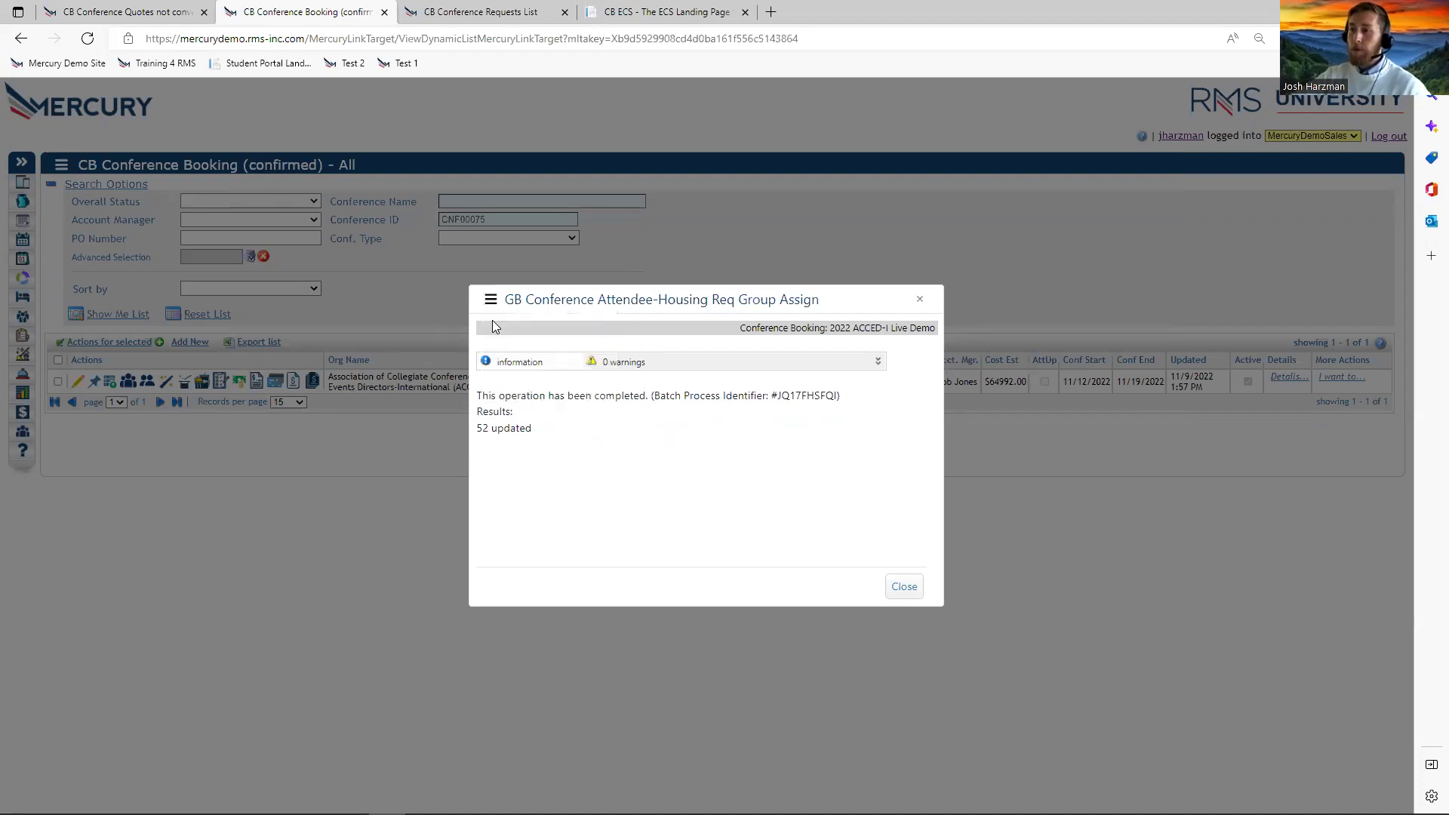
click(903, 589)
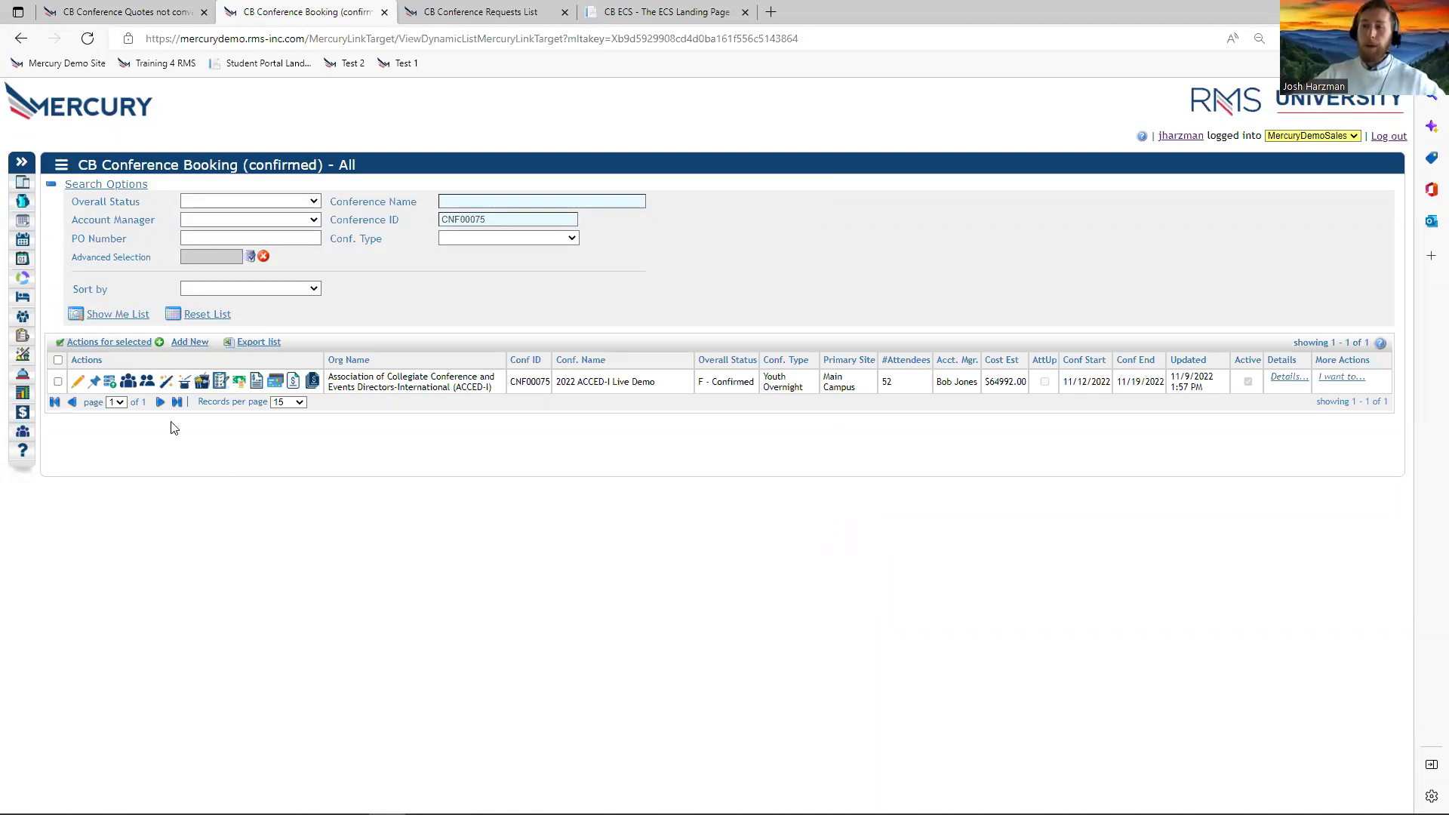
Open the booking's attendee groupings and roommate management and examine the attendees in the adult male, adult female and youth male groups.
click(147, 382)
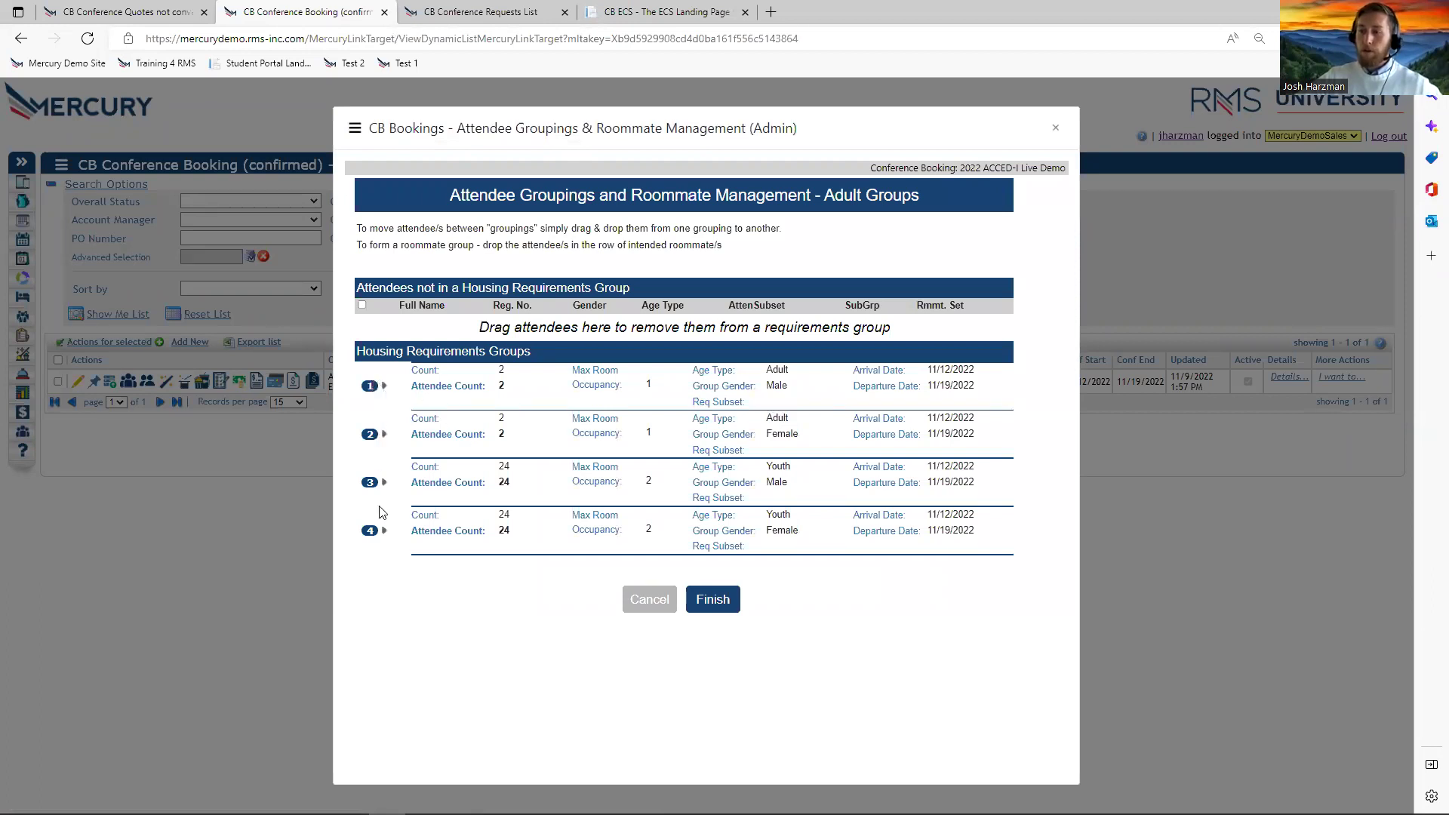
click(384, 387)
click(385, 492)
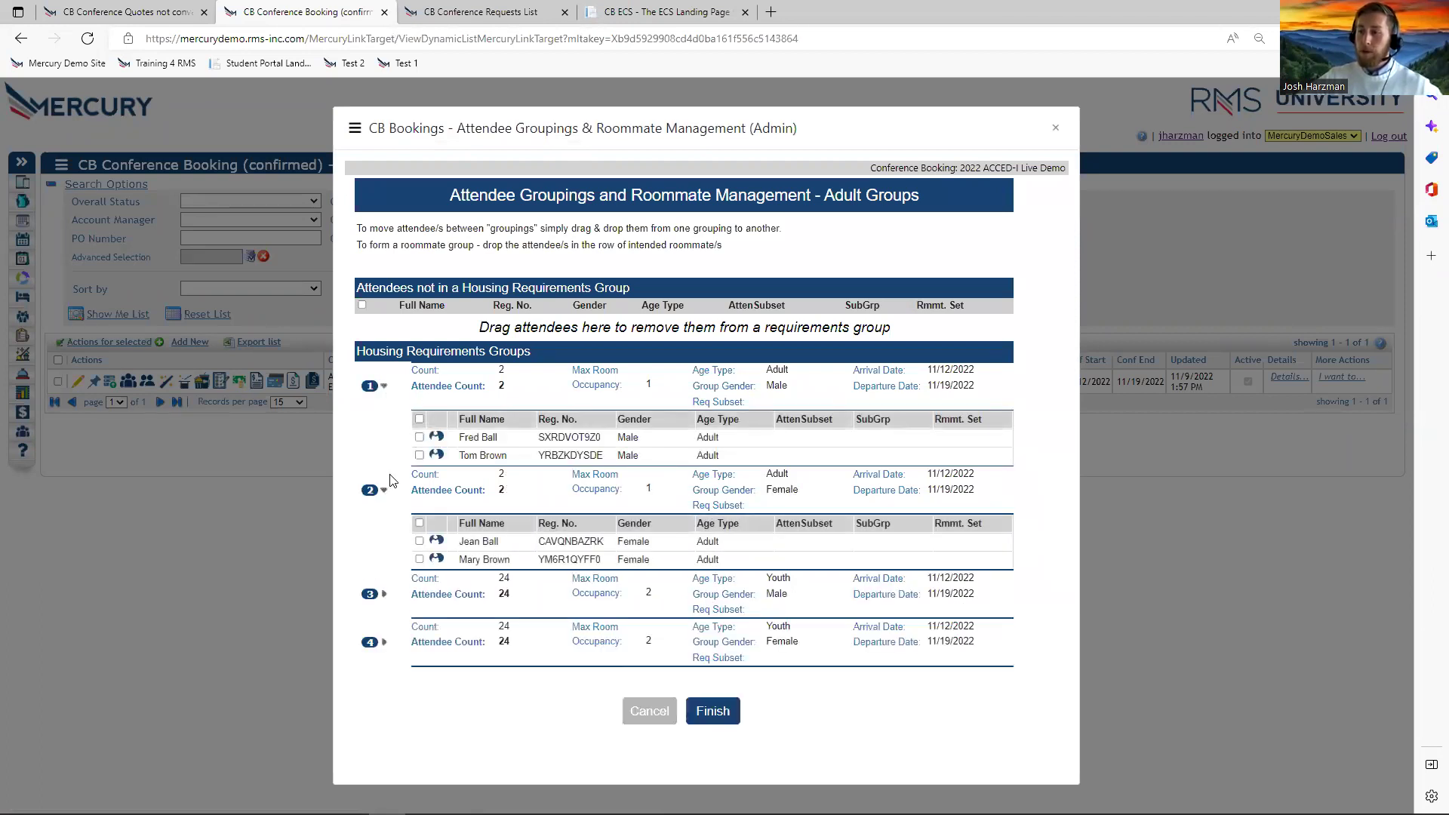
click(385, 596)
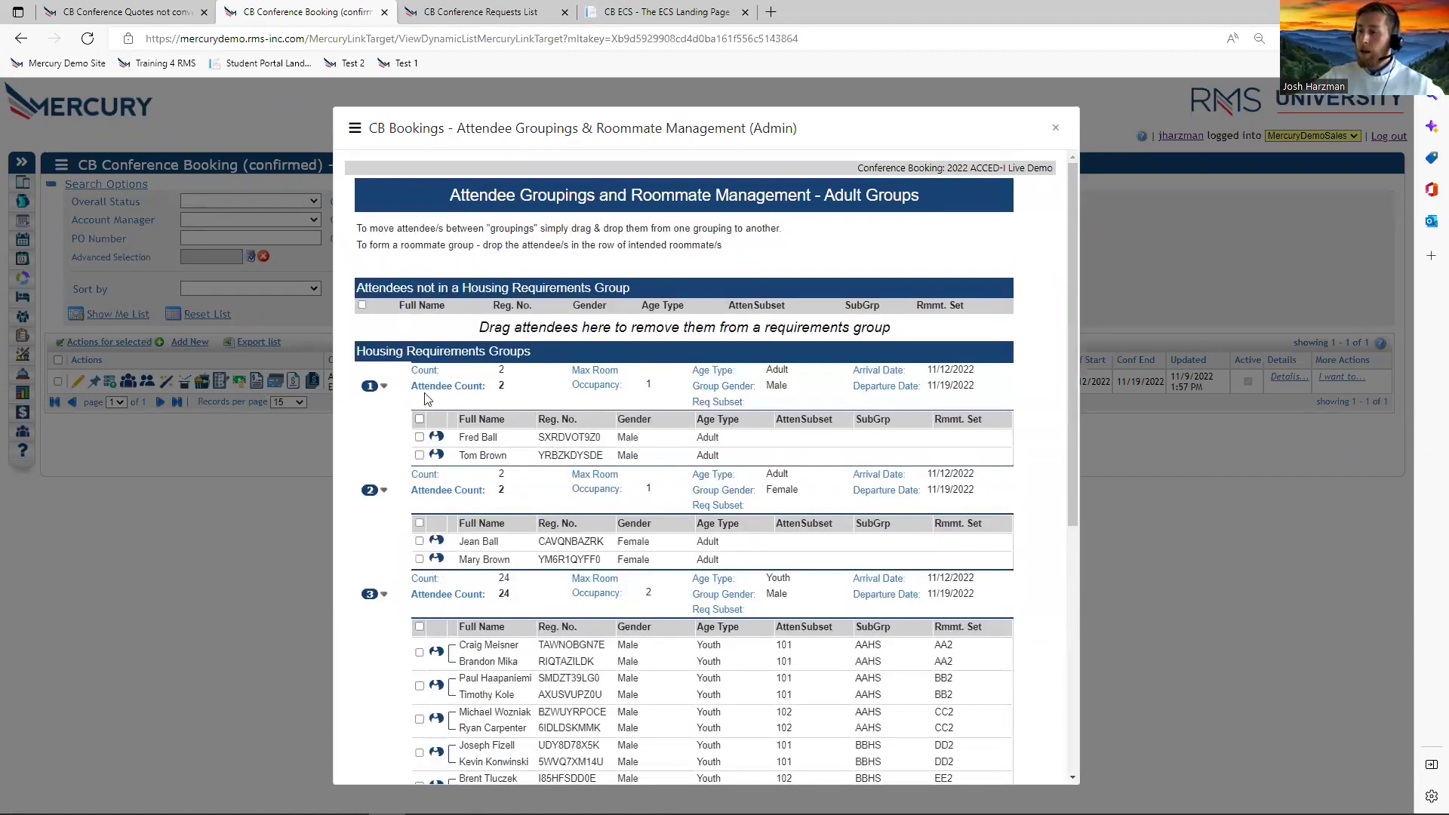
click(385, 386)
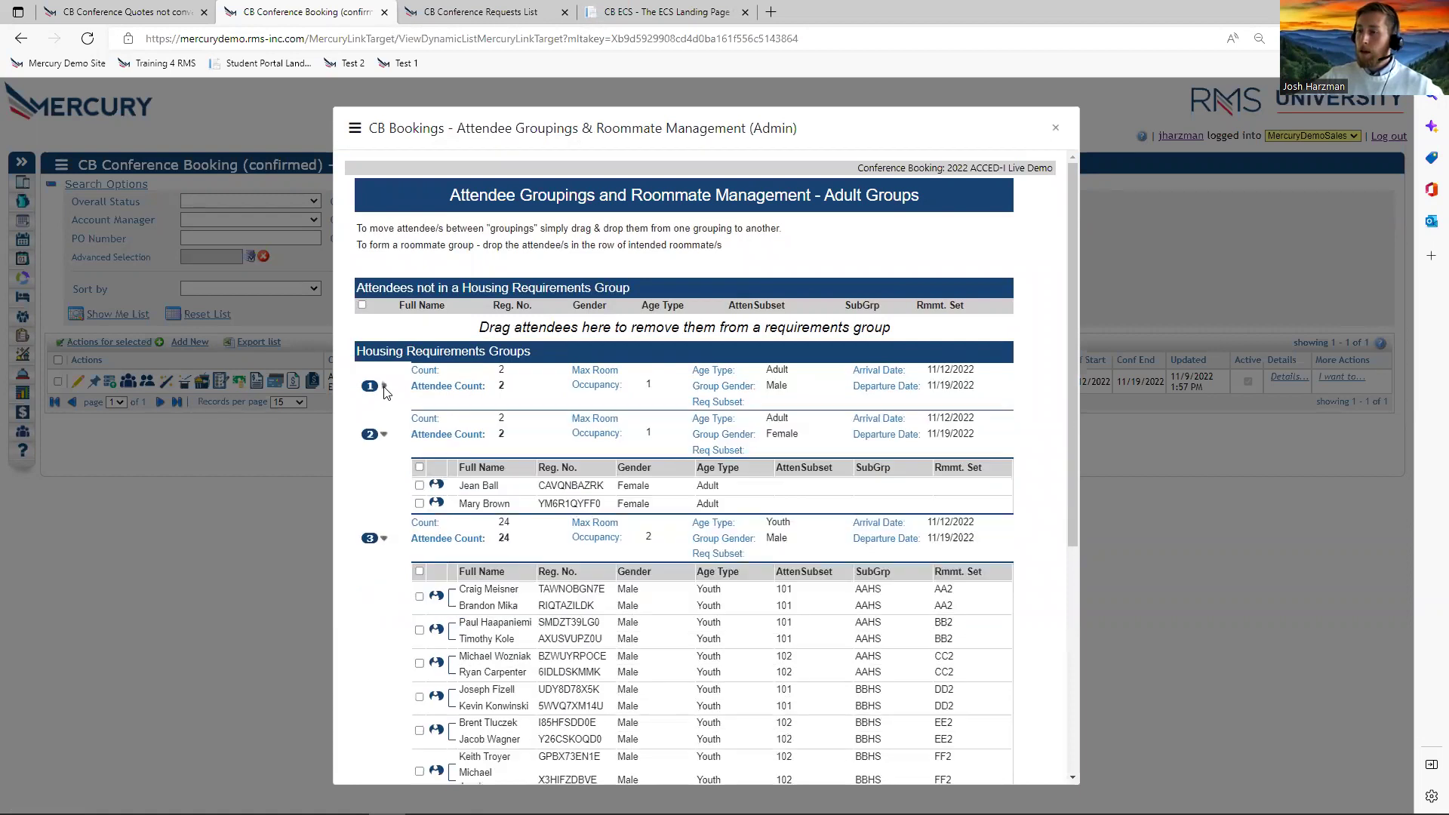
click(383, 436)
scroll(747, 513, down, 1)
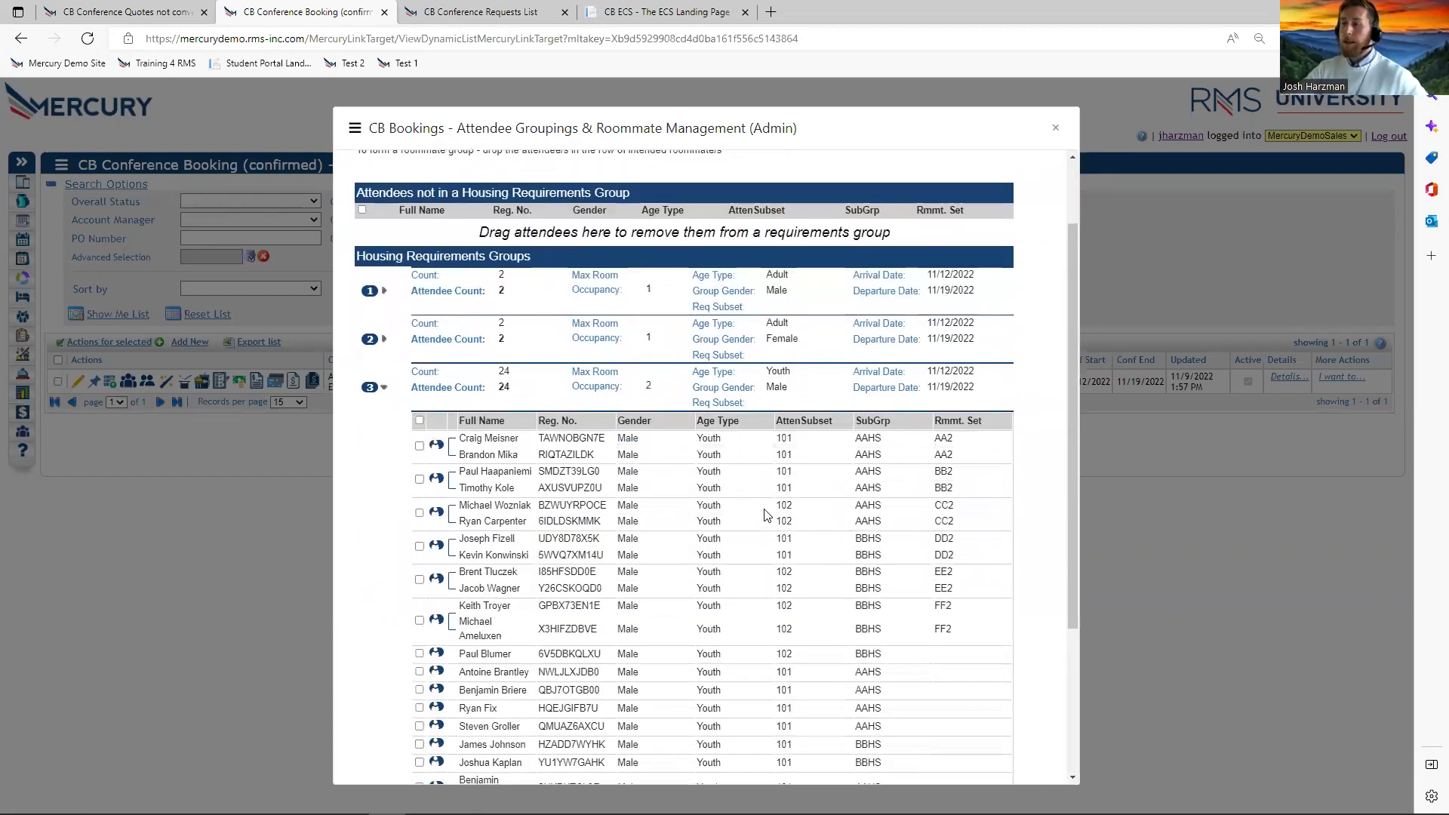
scroll(777, 502, down, 2)
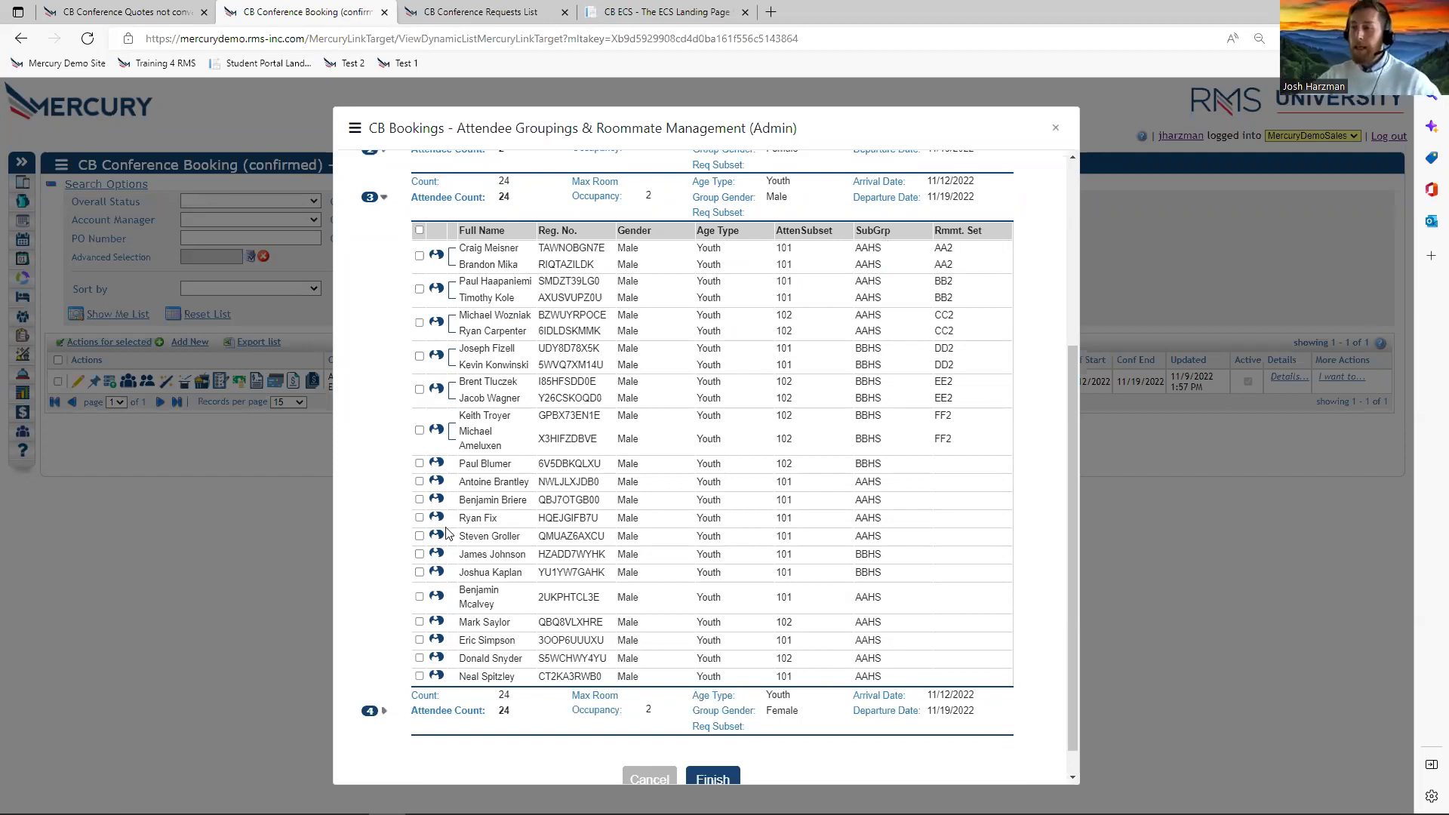
Form two roommate pairs among unpaired subset 101 attendees in the youth male group, one within AAHS and one joining AAHS and BBHS.
drag(436, 539, 441, 486)
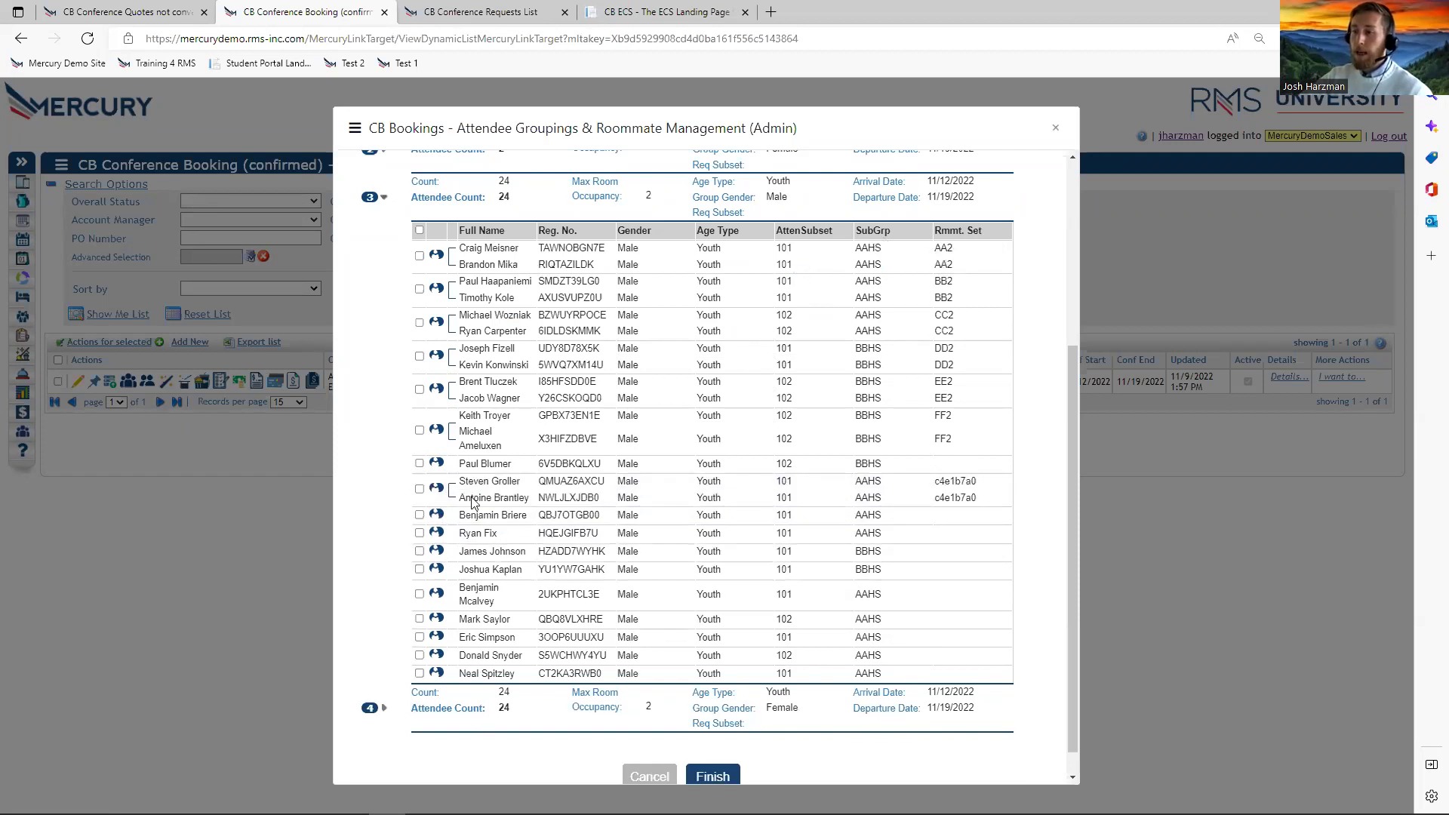
drag(436, 638, 438, 575)
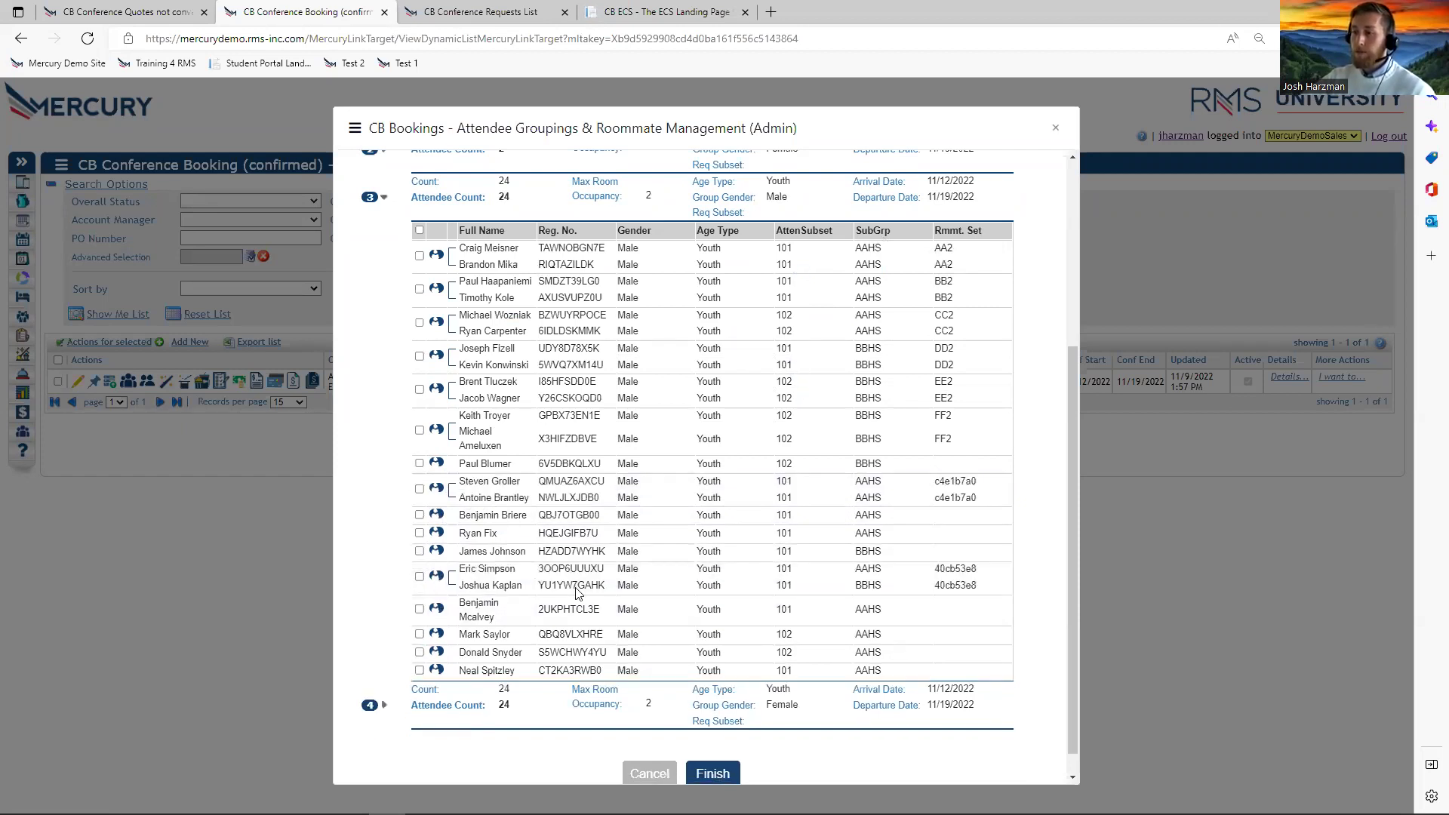
drag(936, 483, 981, 481)
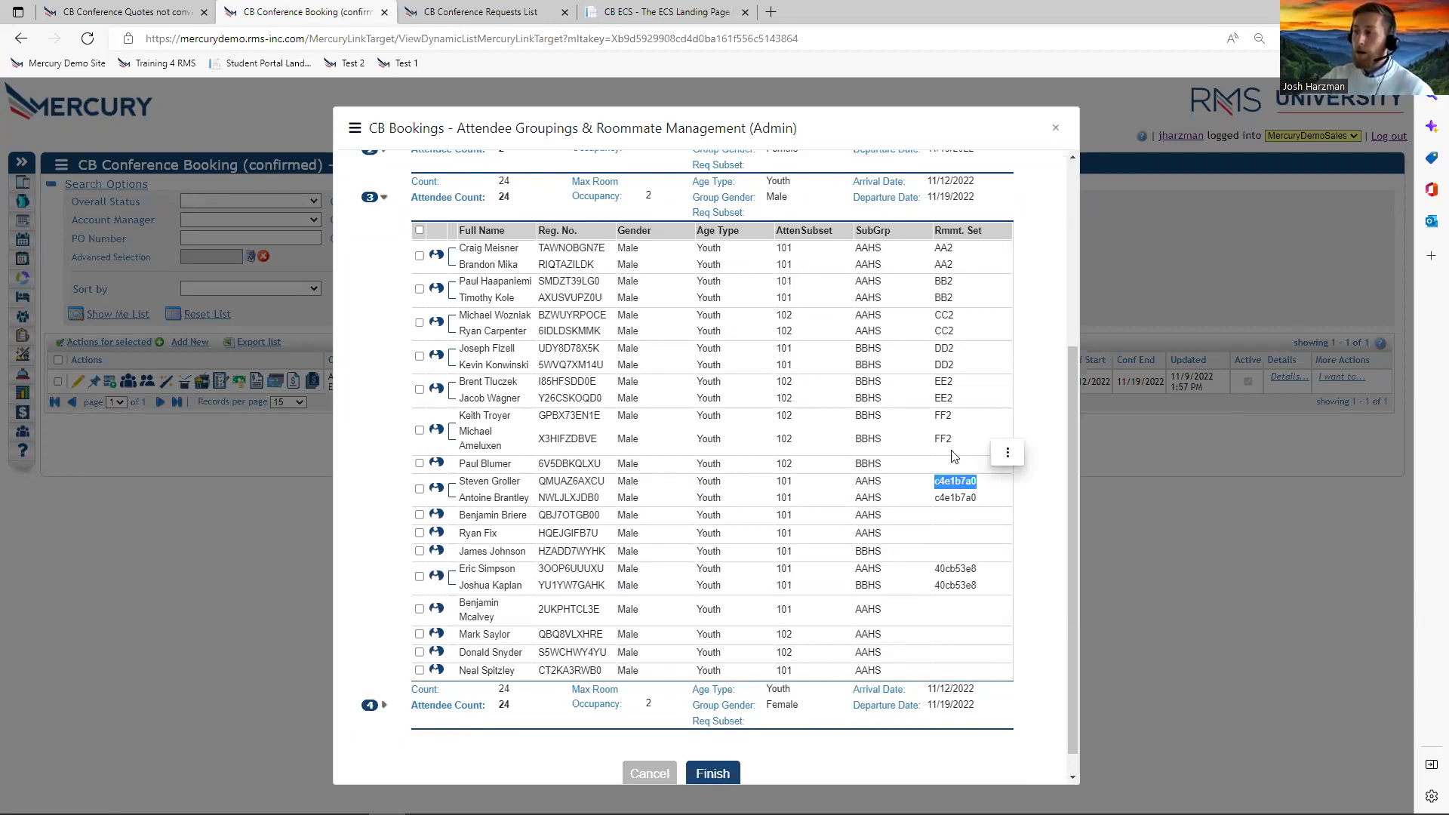
click(954, 491)
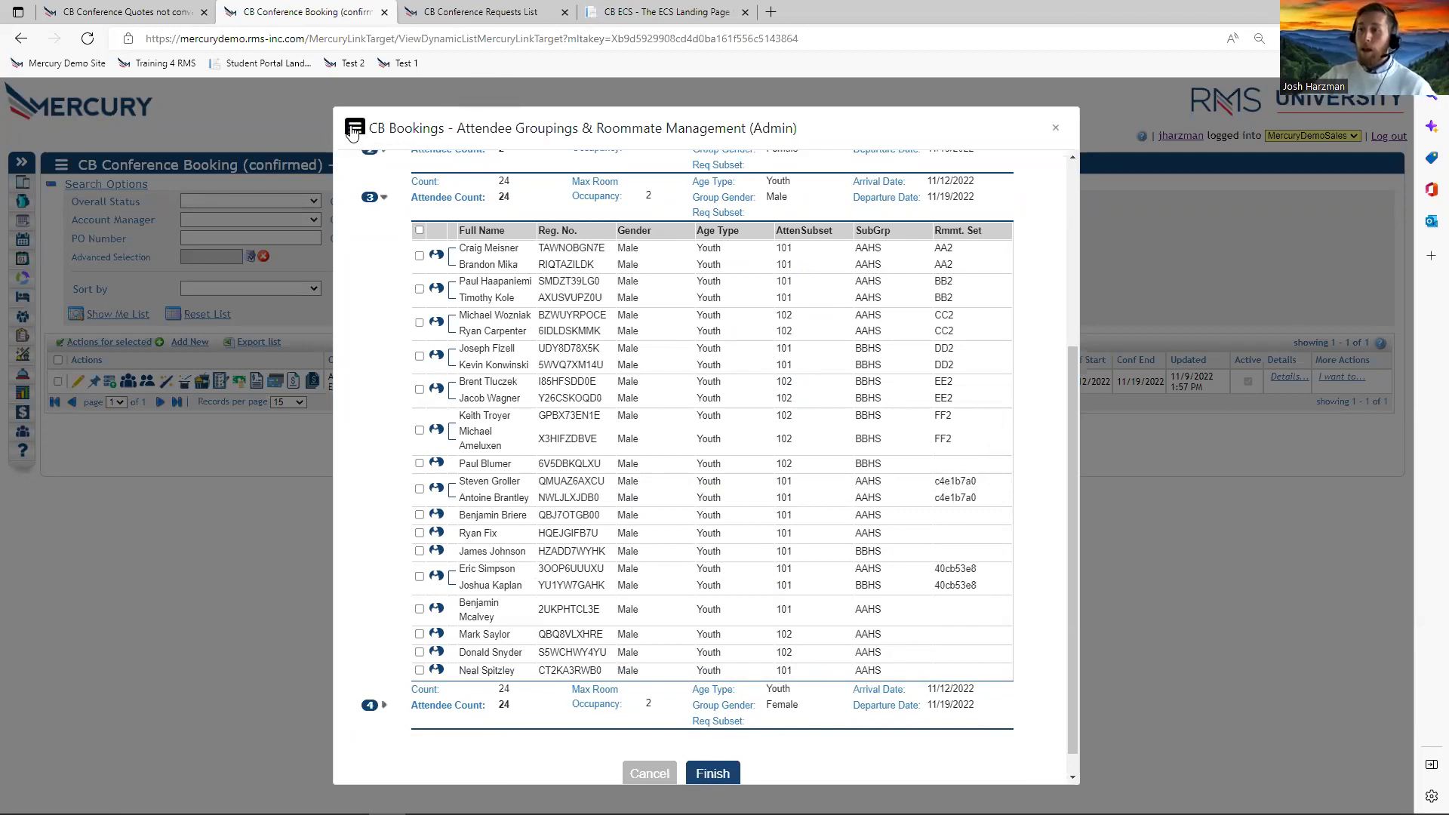
Pair an unpaired subset 102 attendee with a subset 101 attendee, both AAHS, in the youth female group and finish the roommate assignments.
scroll(732, 360, down, 1)
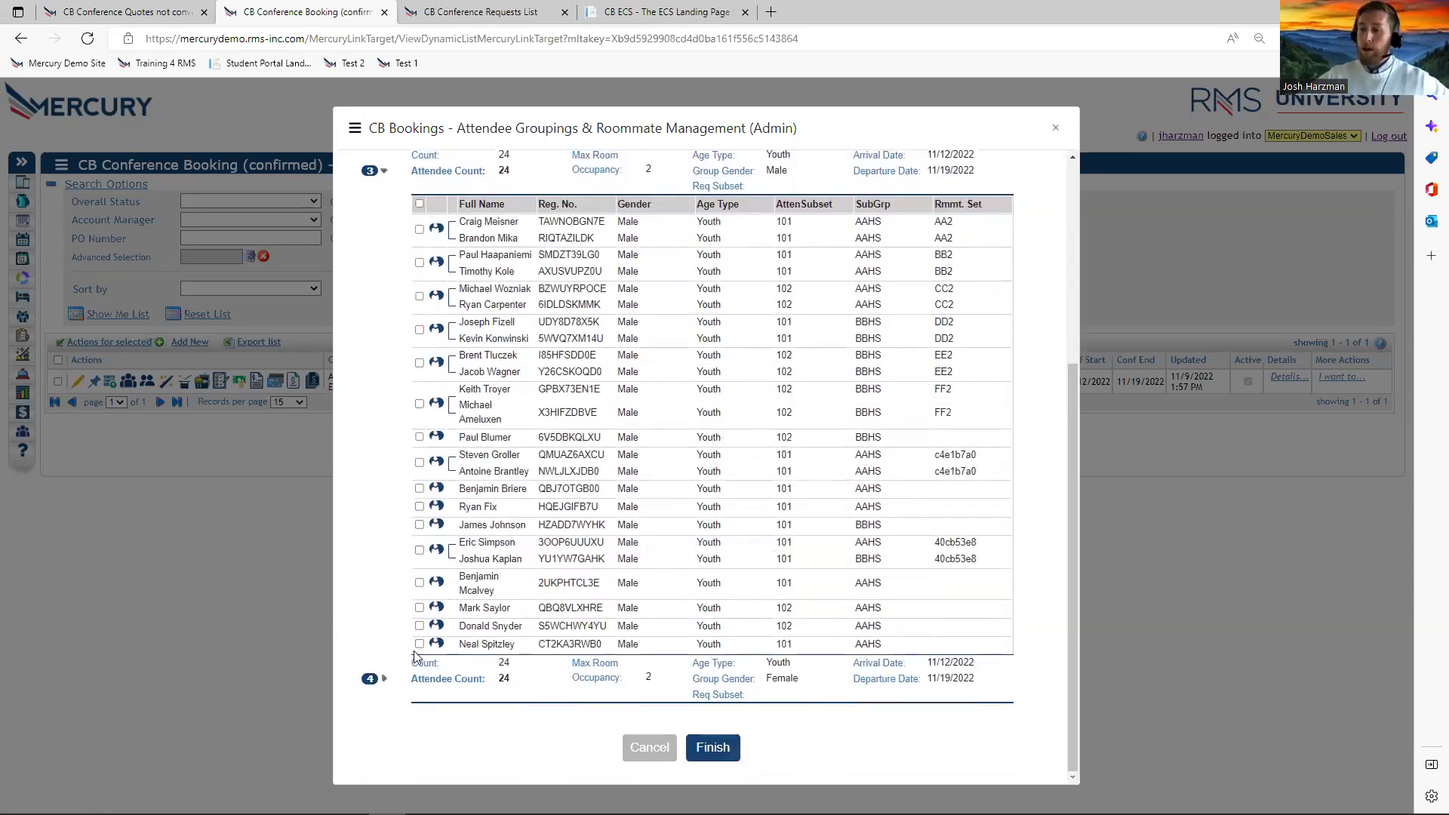
click(383, 679)
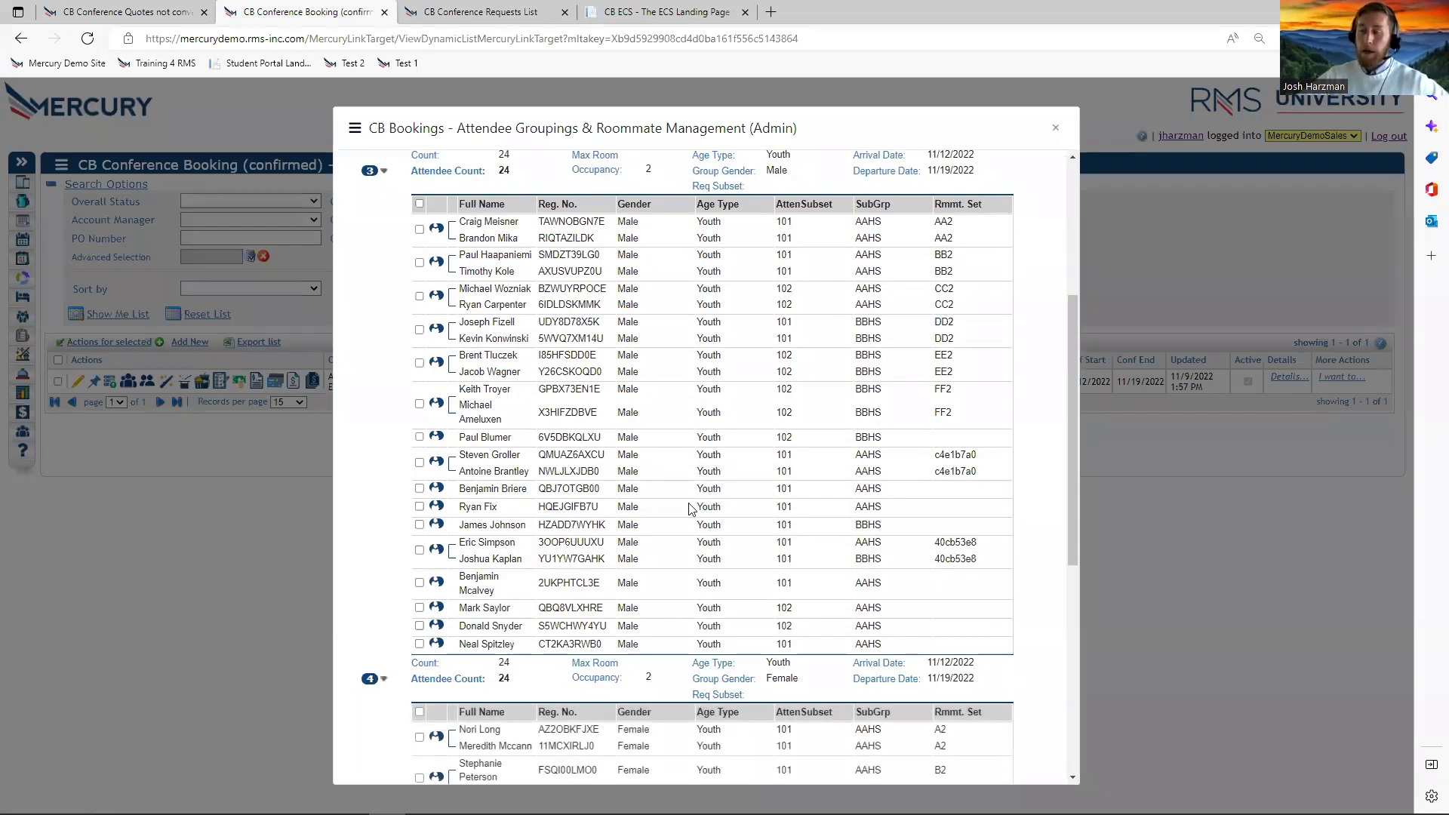
scroll(690, 507, down, 2)
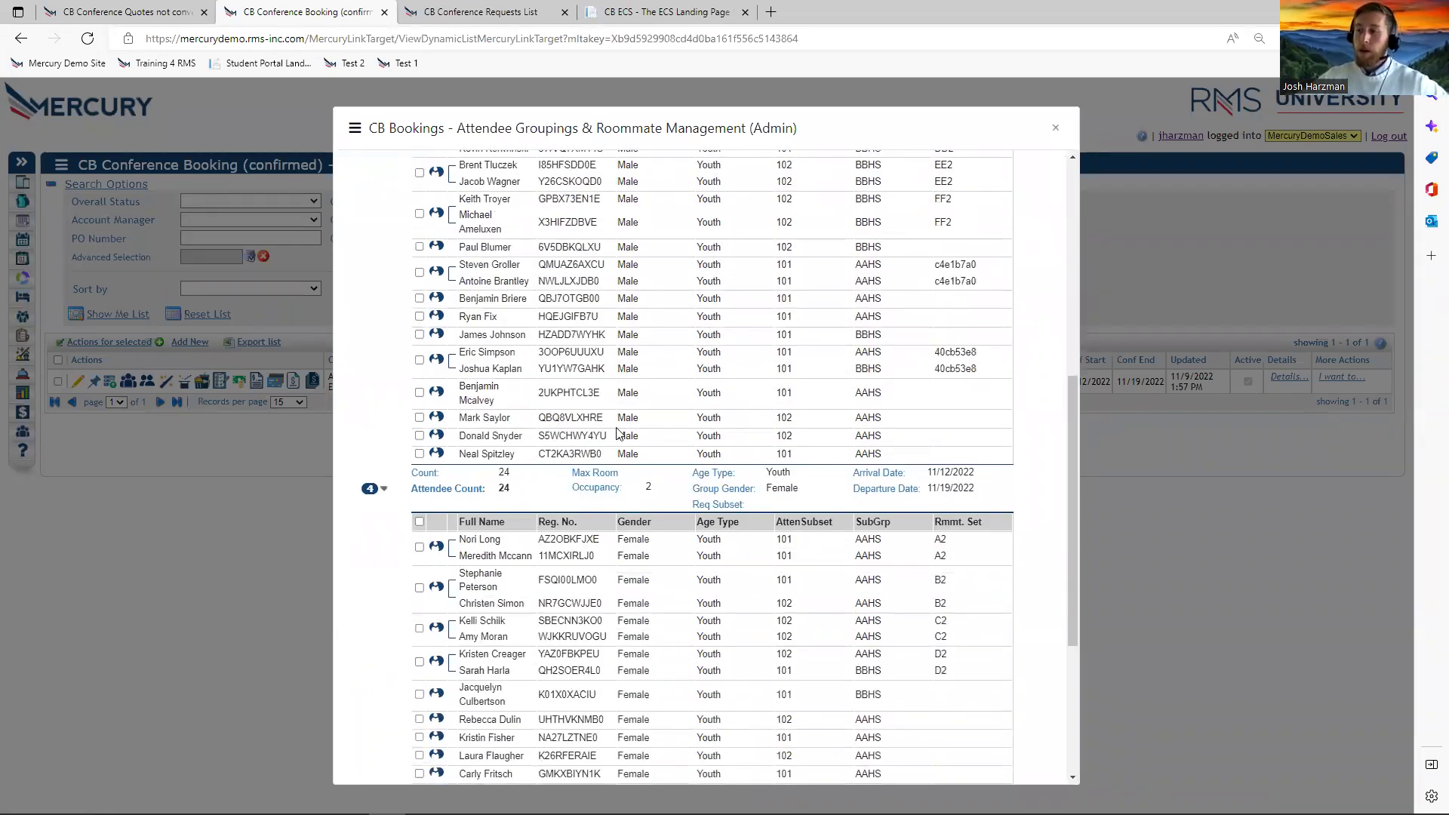
scroll(691, 498, down, 4)
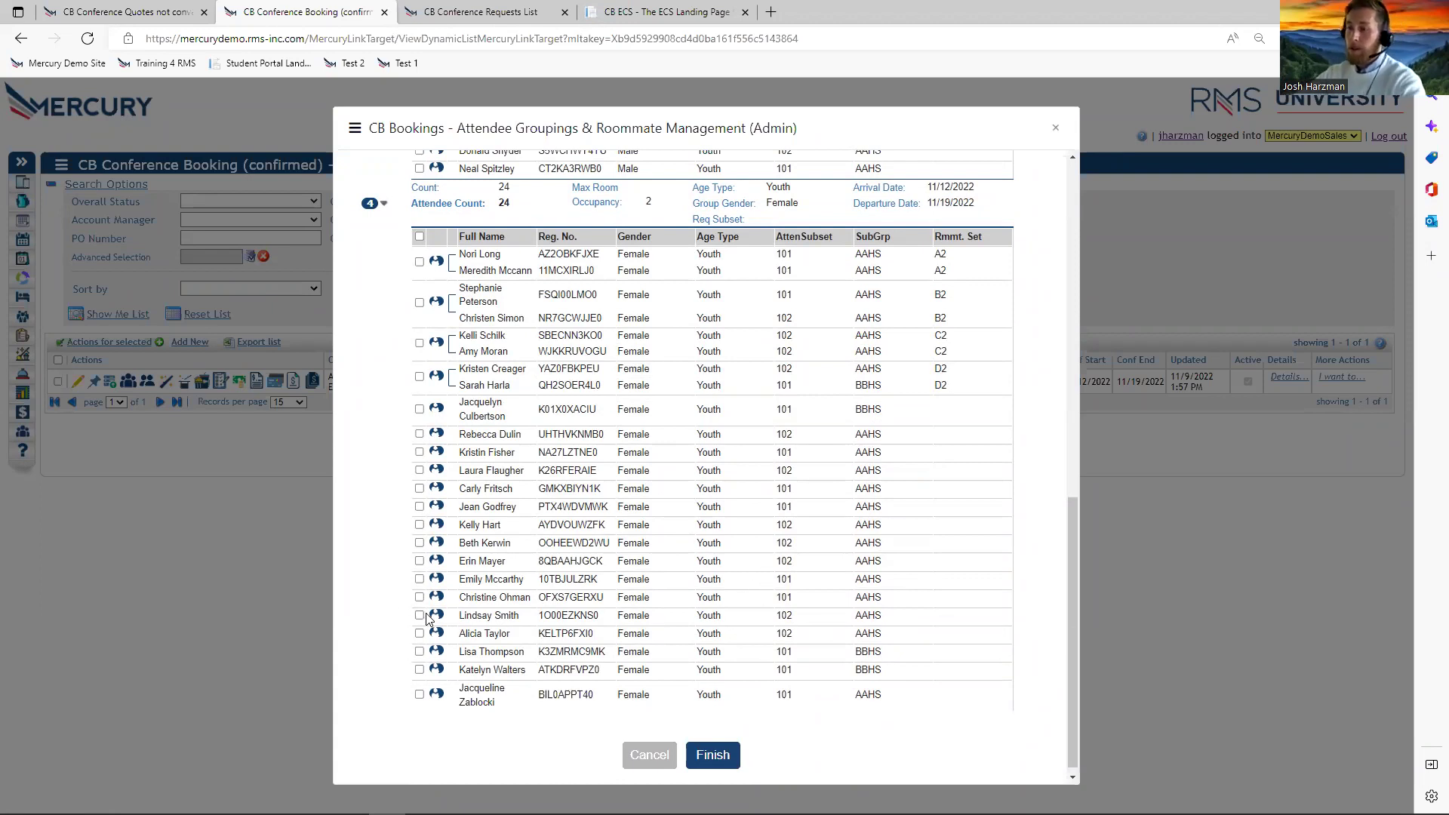
drag(438, 616, 443, 457)
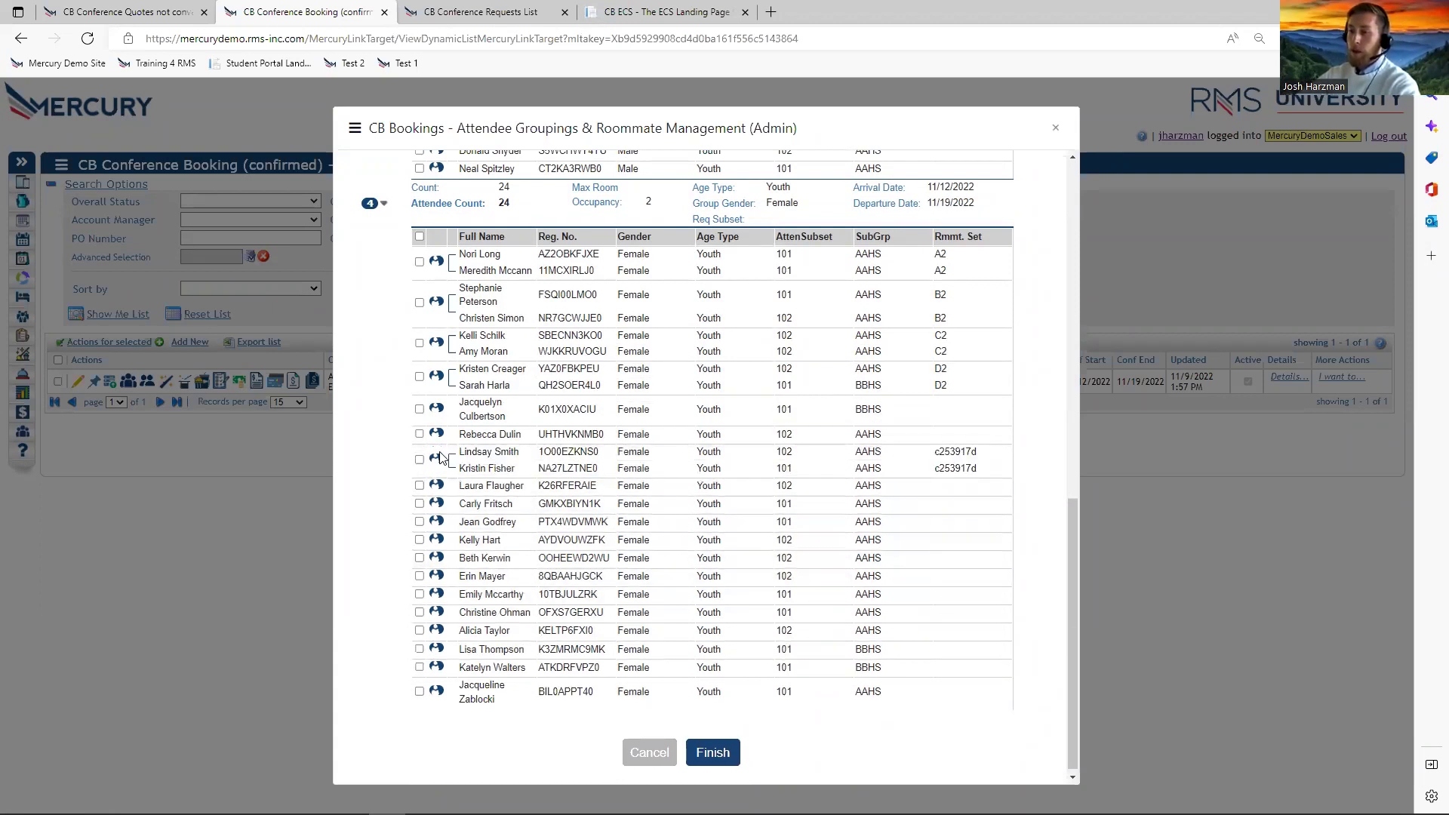
click(710, 753)
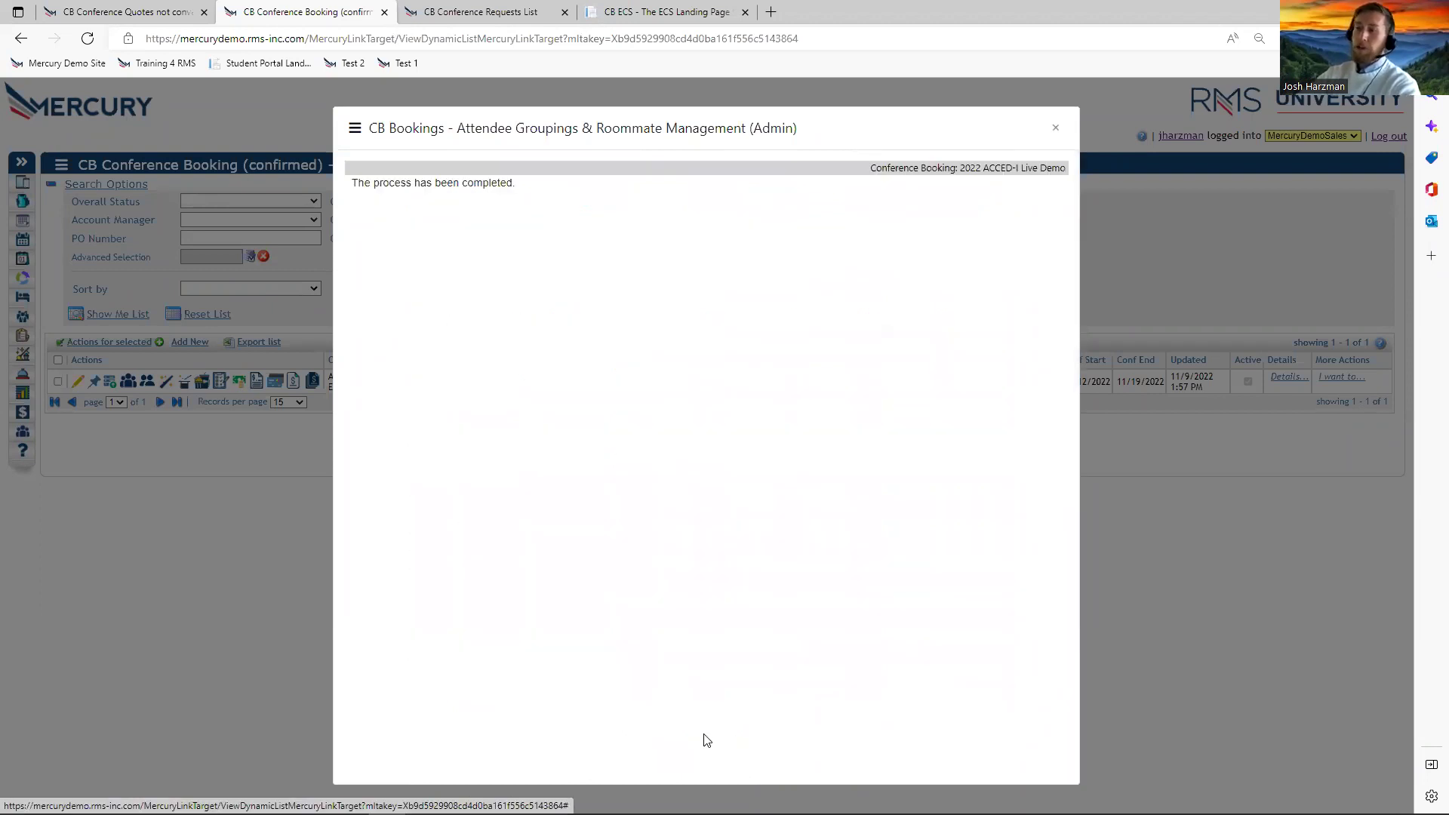
click(1055, 132)
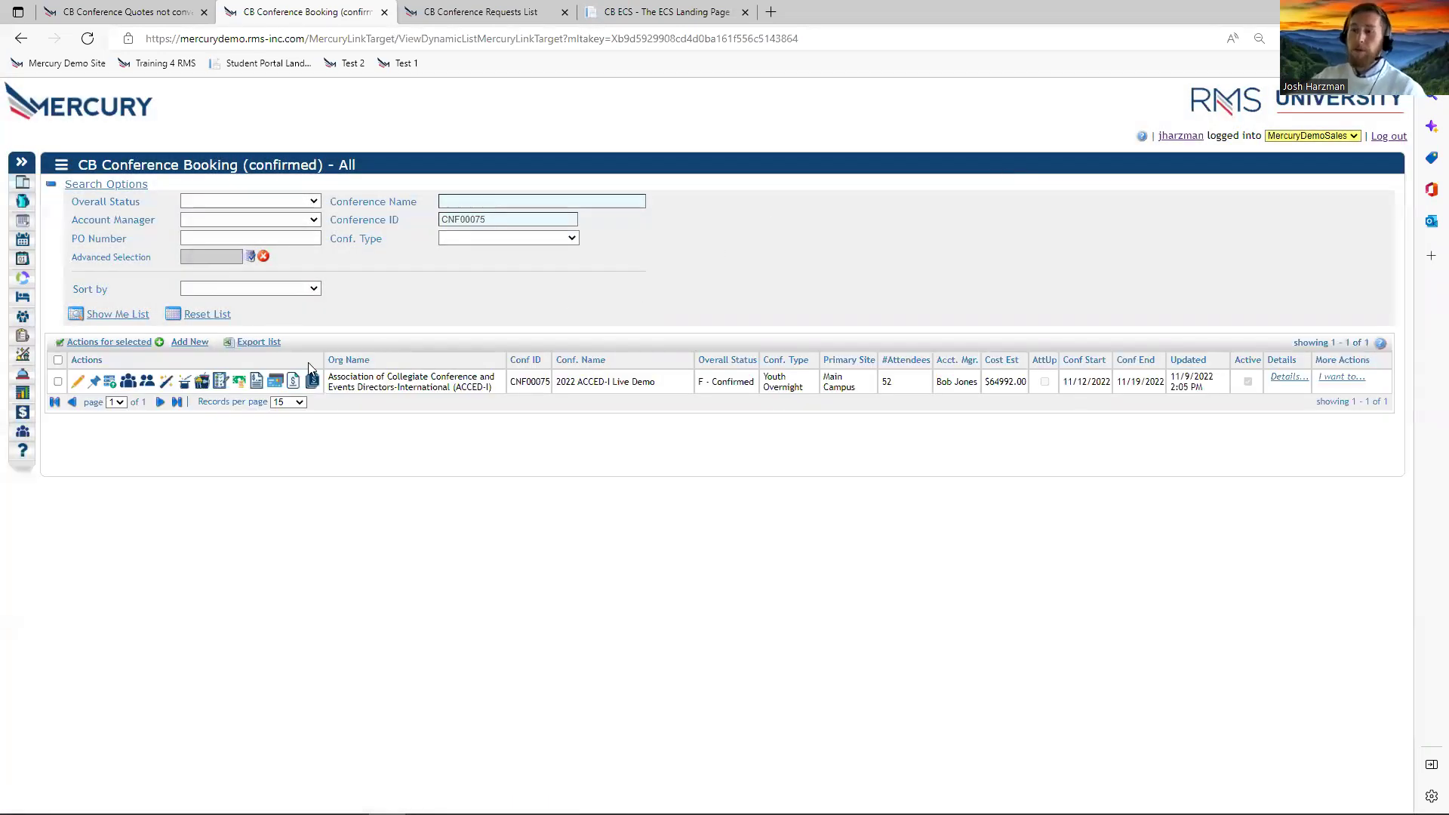
Open the Bookerator for the booking and examine the rooms on Greycourt 2 and Greycourt 3 and the unassigned youth male and adult male attendees.
click(162, 386)
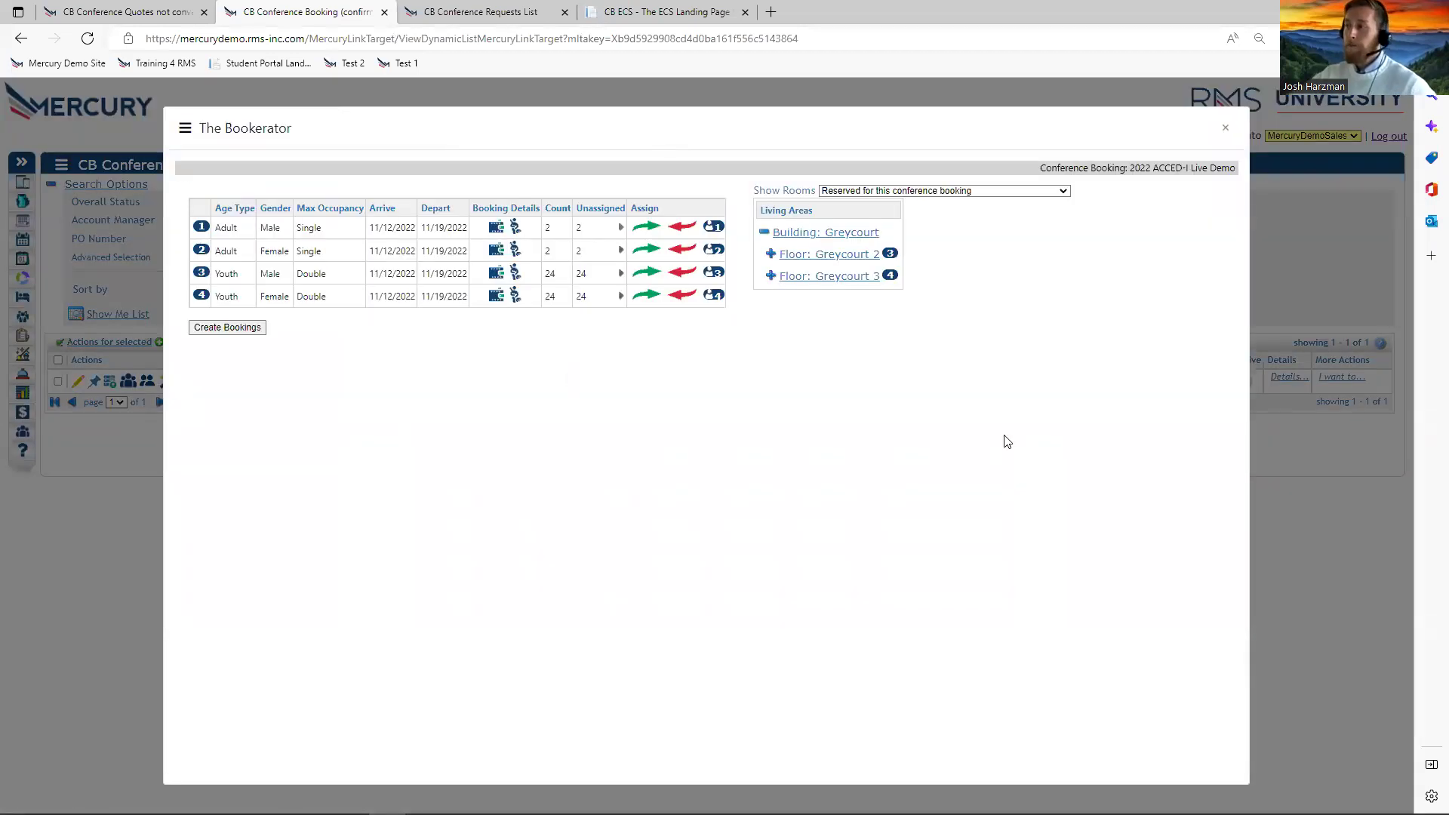
click(772, 255)
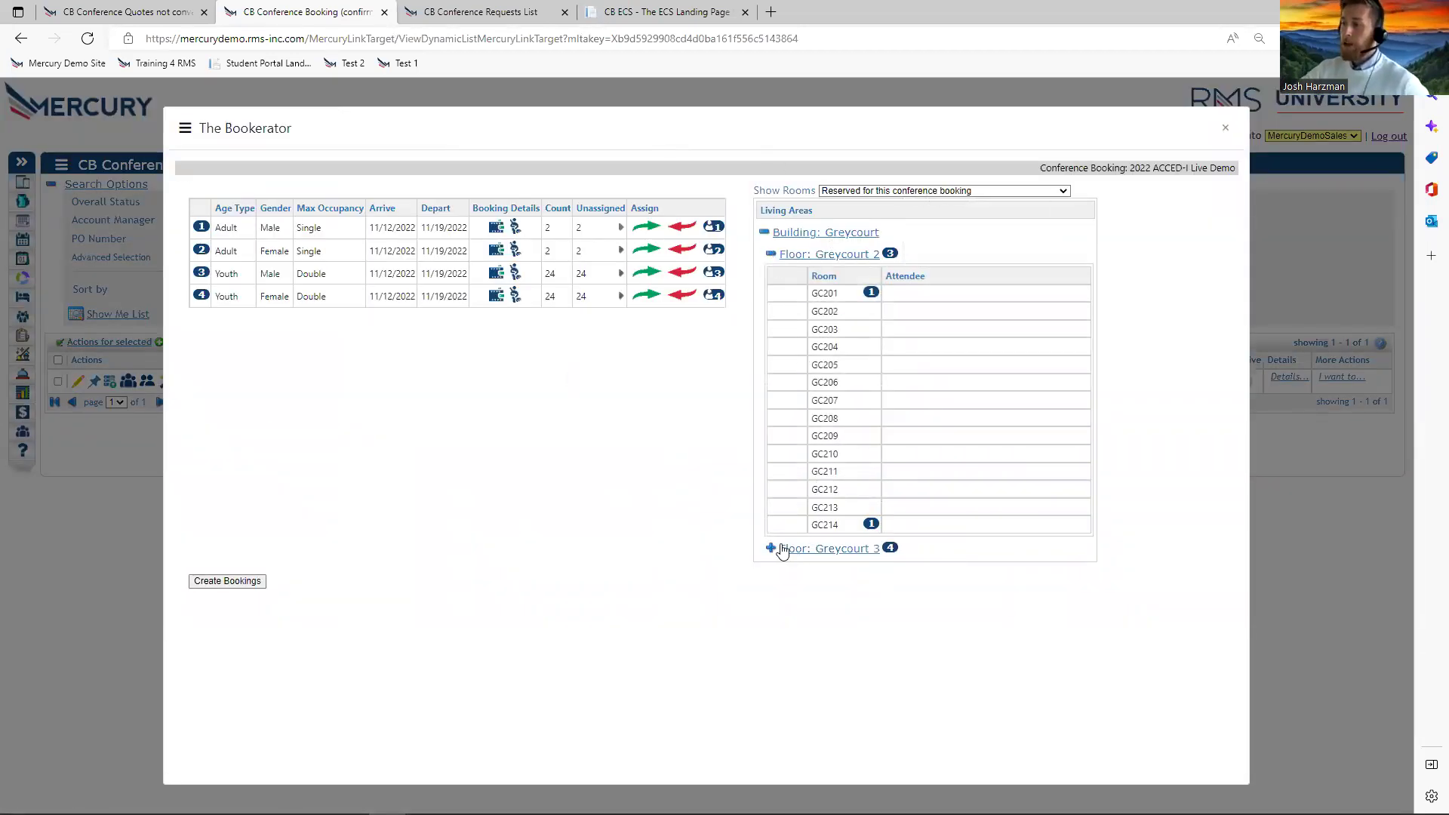
click(771, 550)
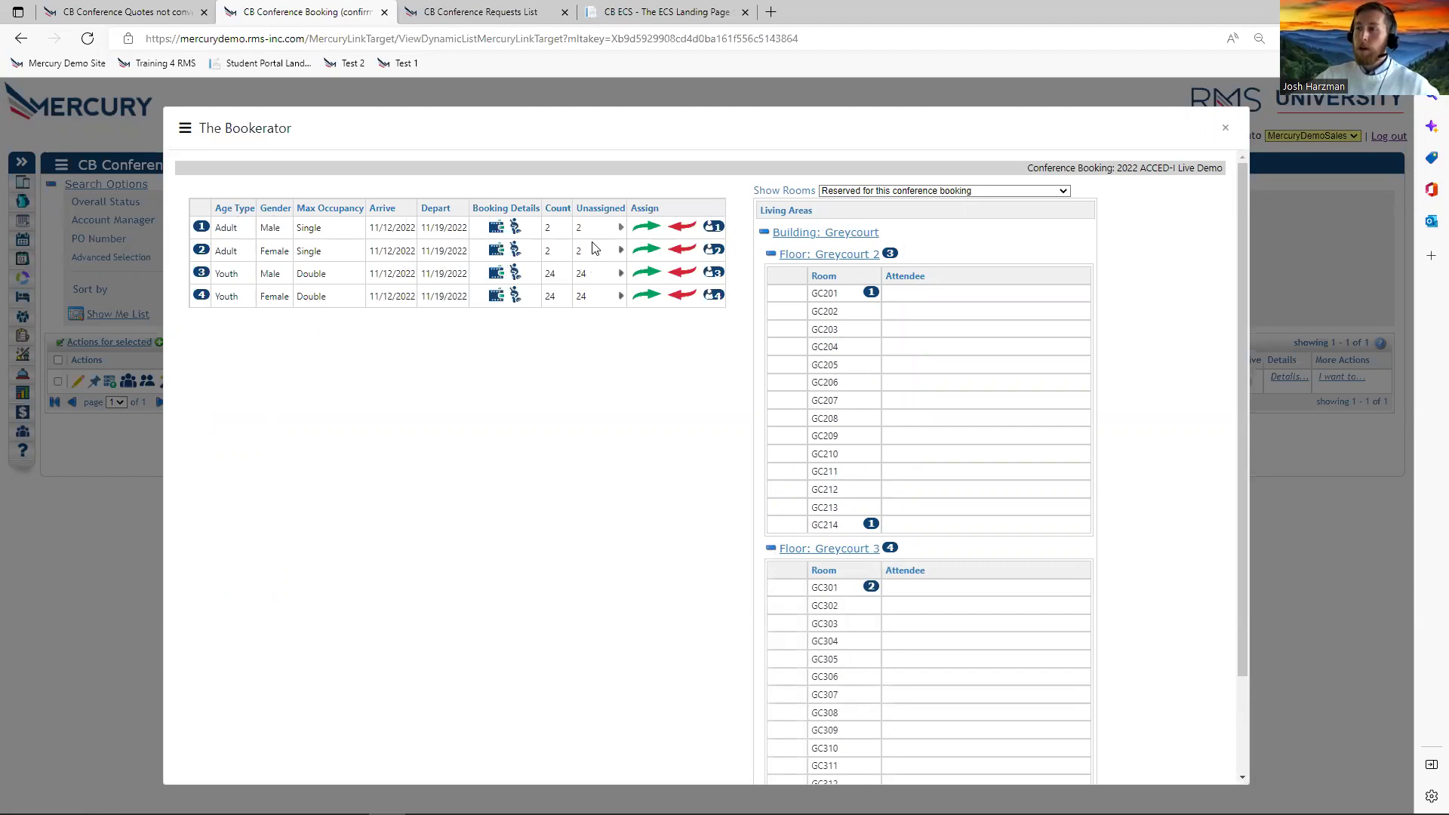
click(620, 273)
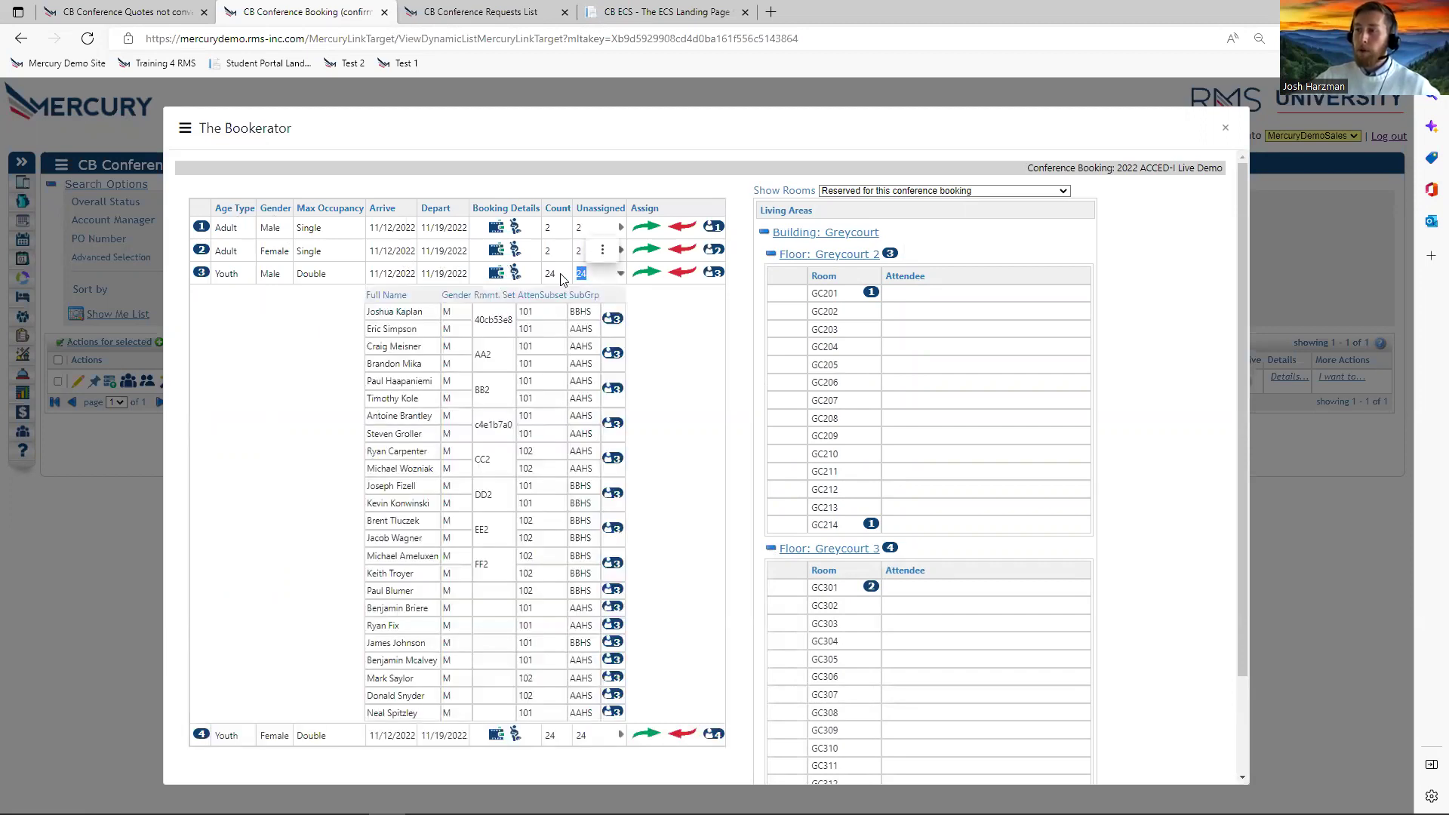
click(620, 274)
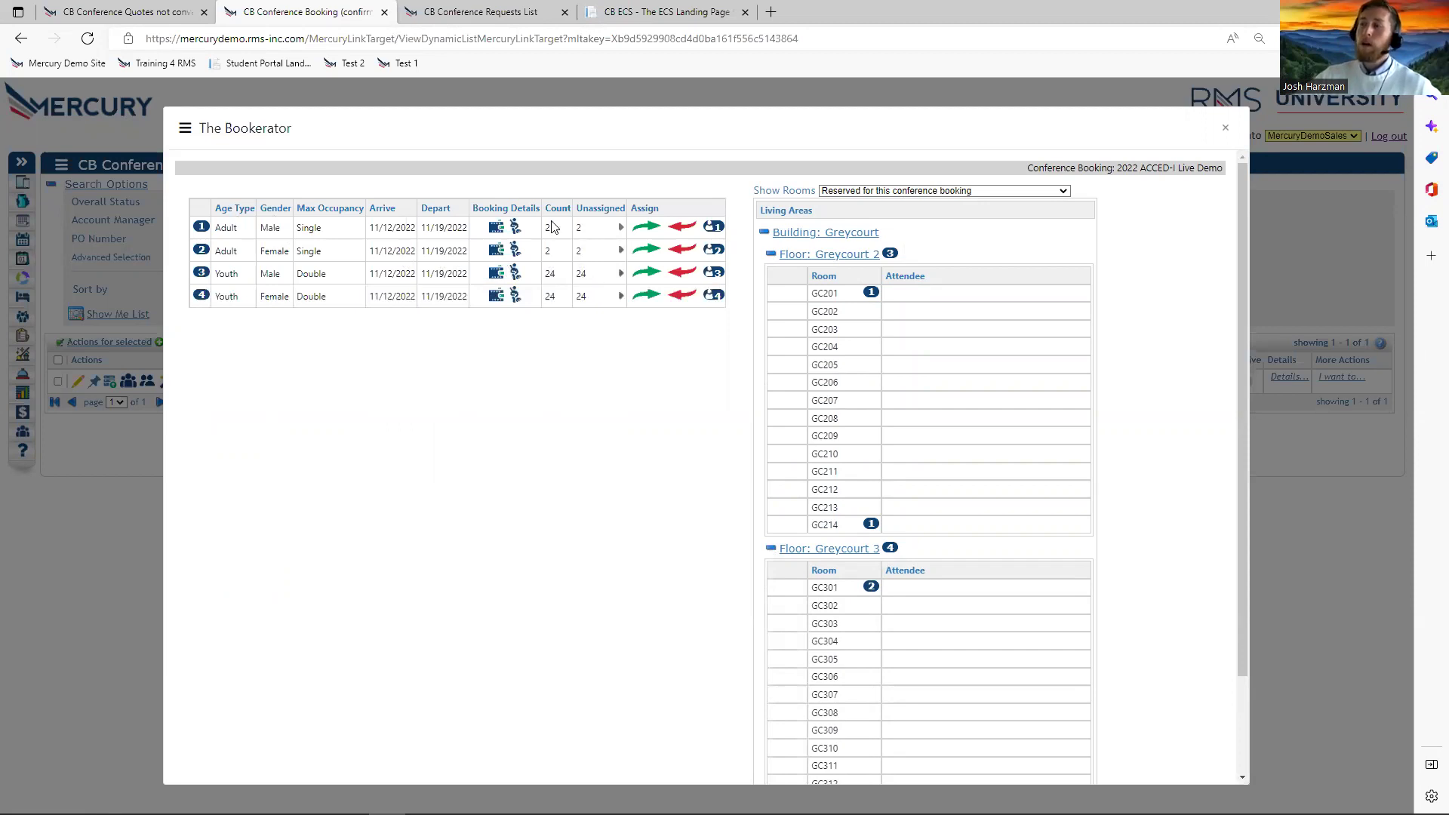
click(621, 227)
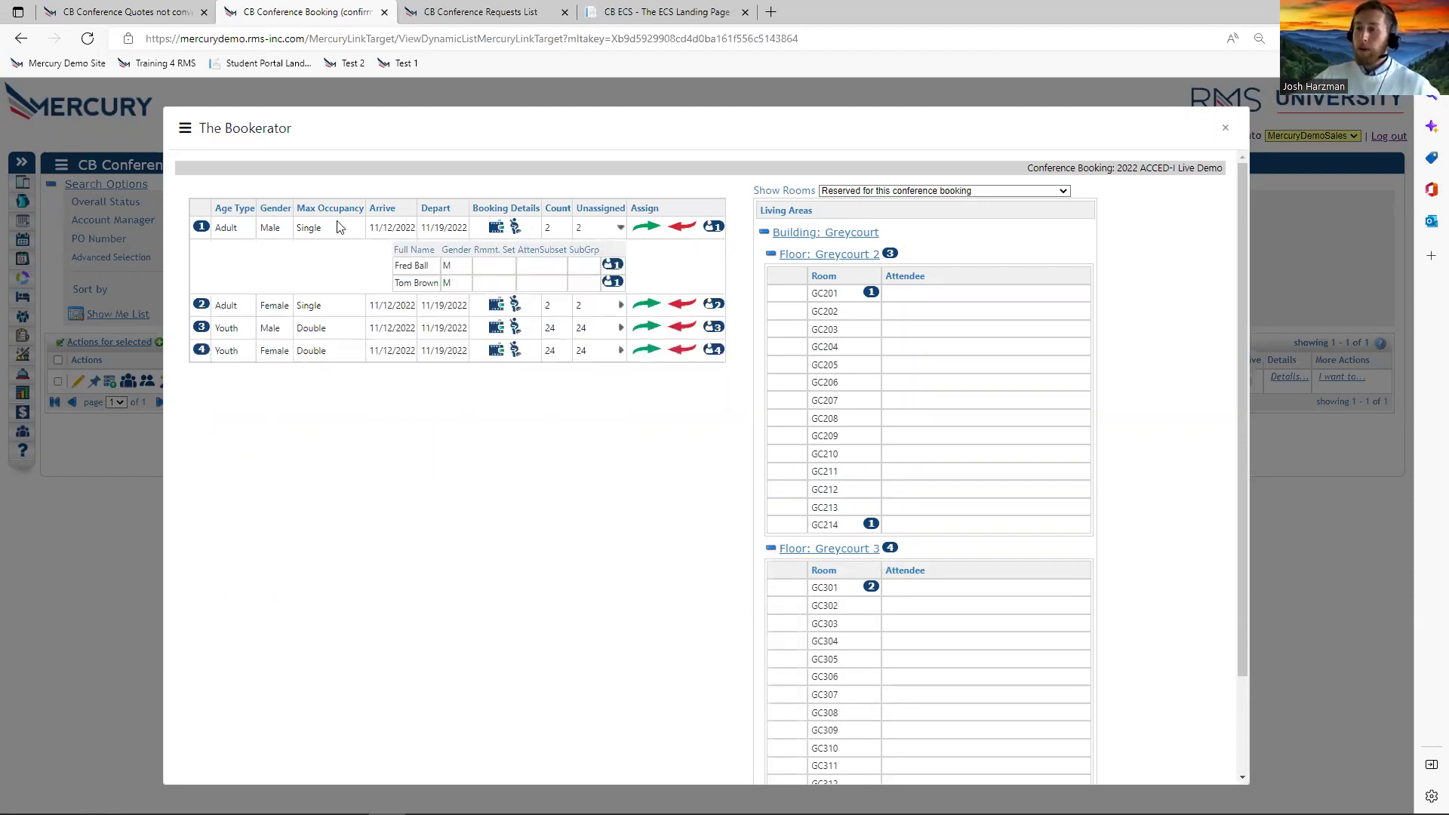
Auto-assign all adult male and adult female attendees to their reserved rooms on Greycourt 2 and Greycourt 3.
drag(617, 261, 918, 293)
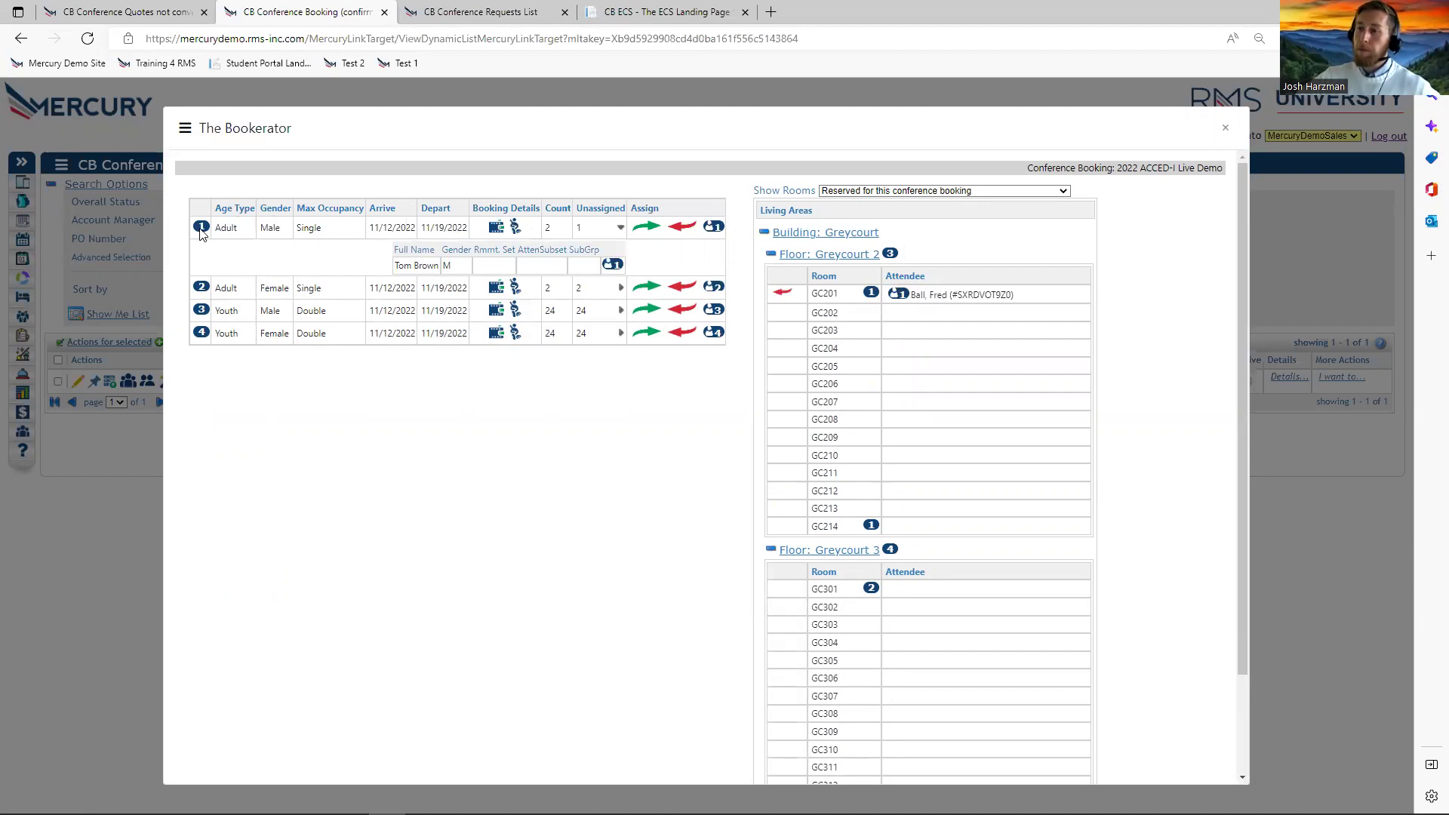
click(781, 294)
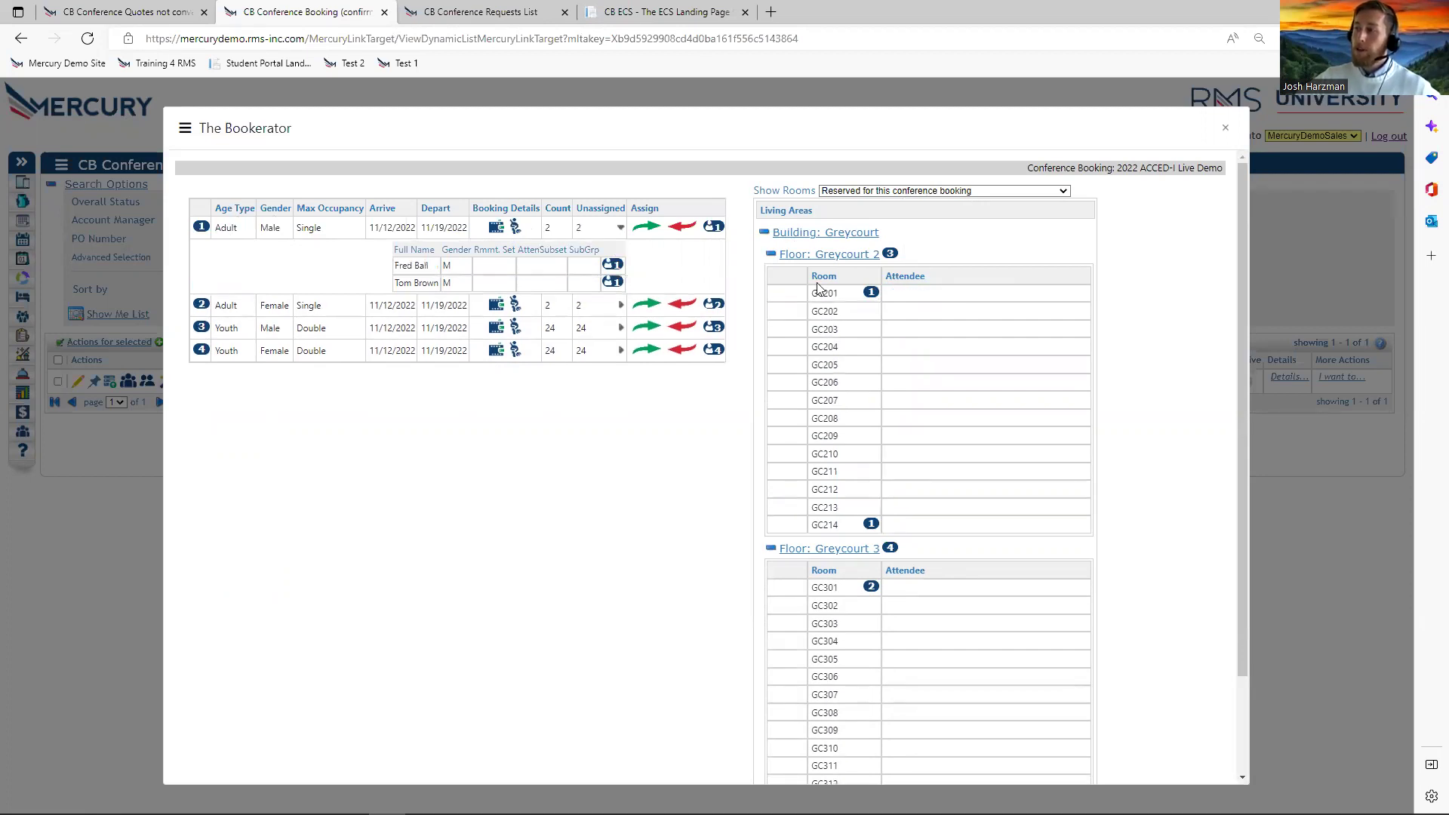
click(649, 228)
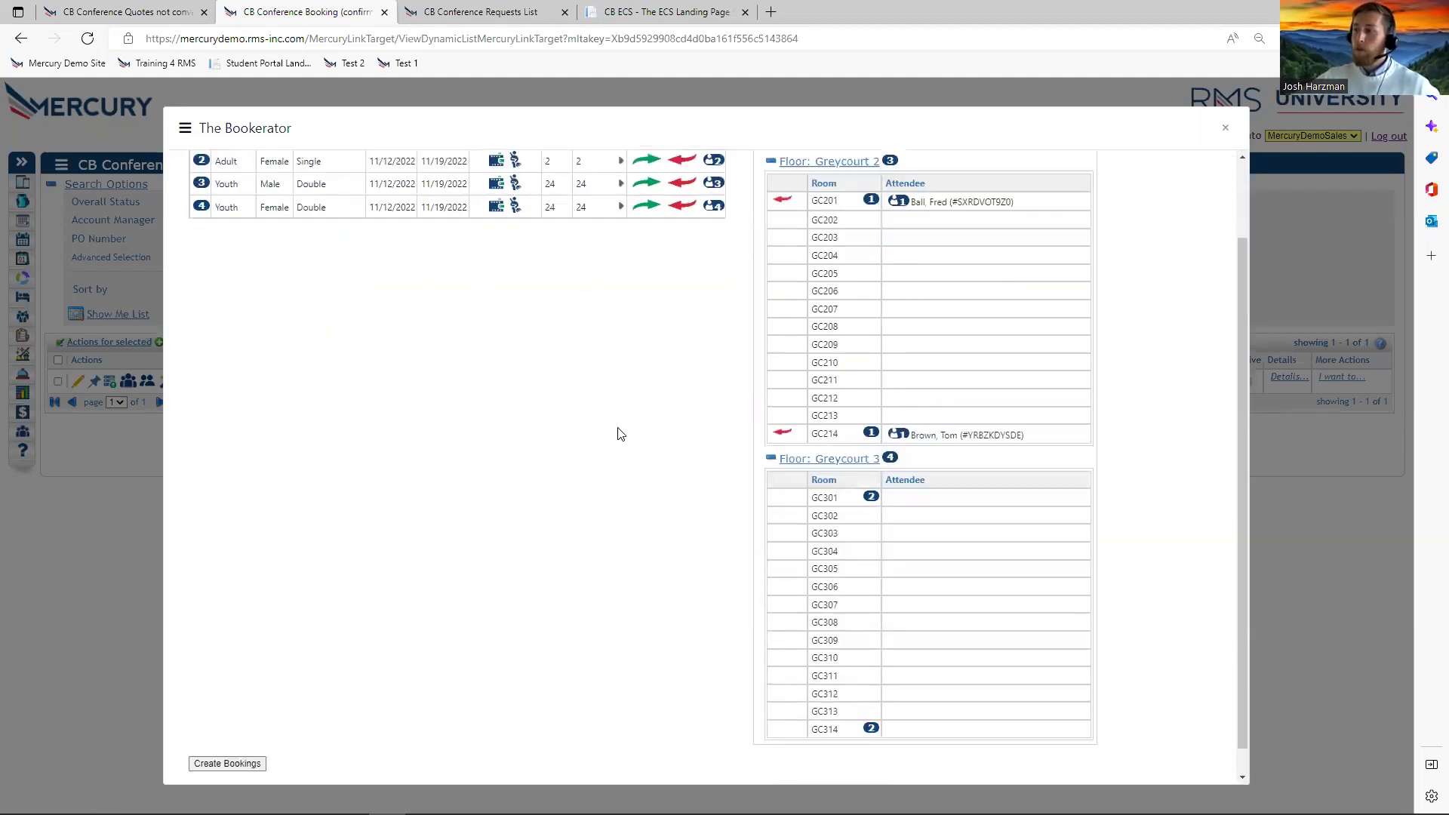
click(648, 253)
scroll(679, 340, down, 2)
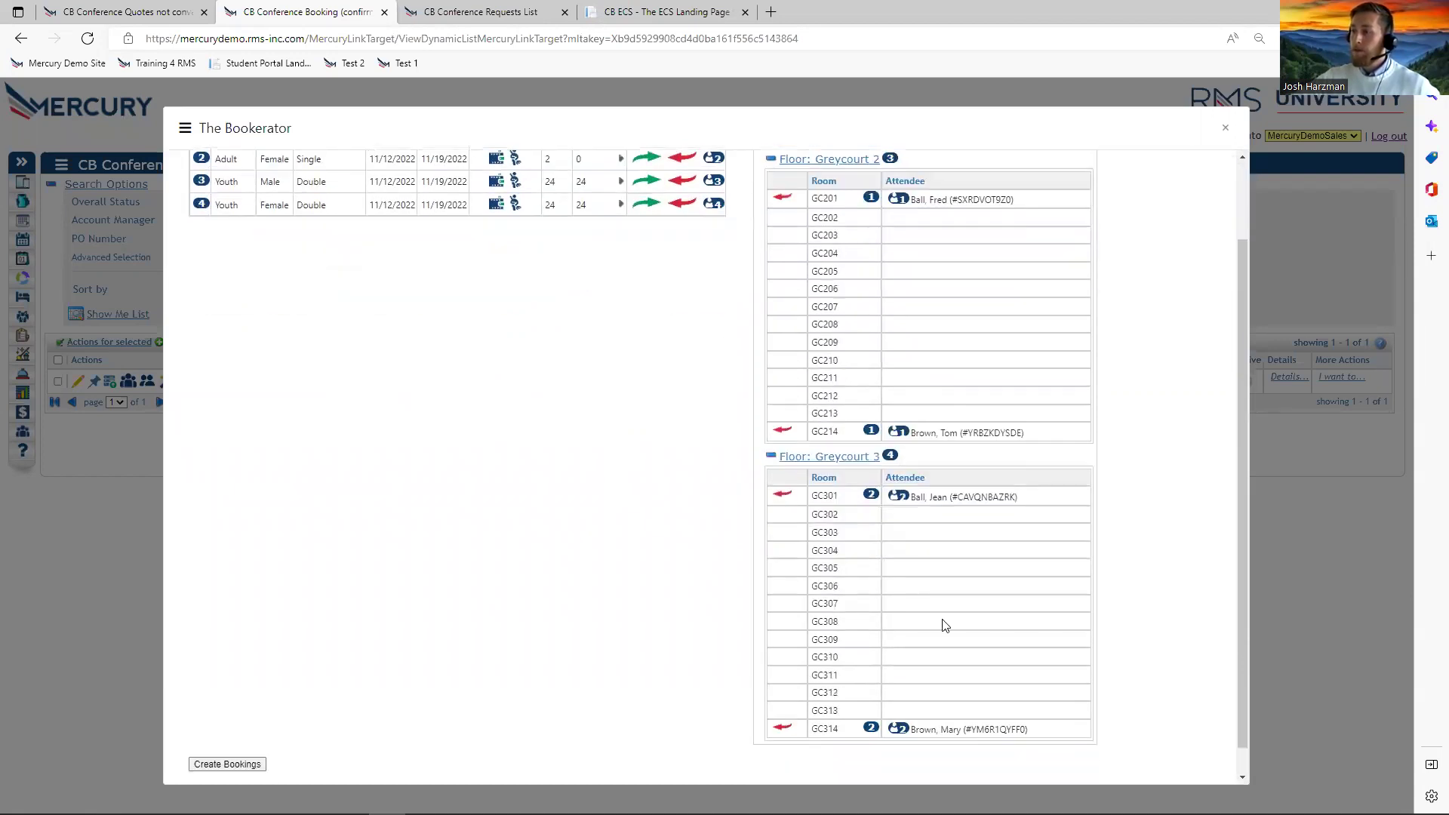
scroll(782, 394, up, 2)
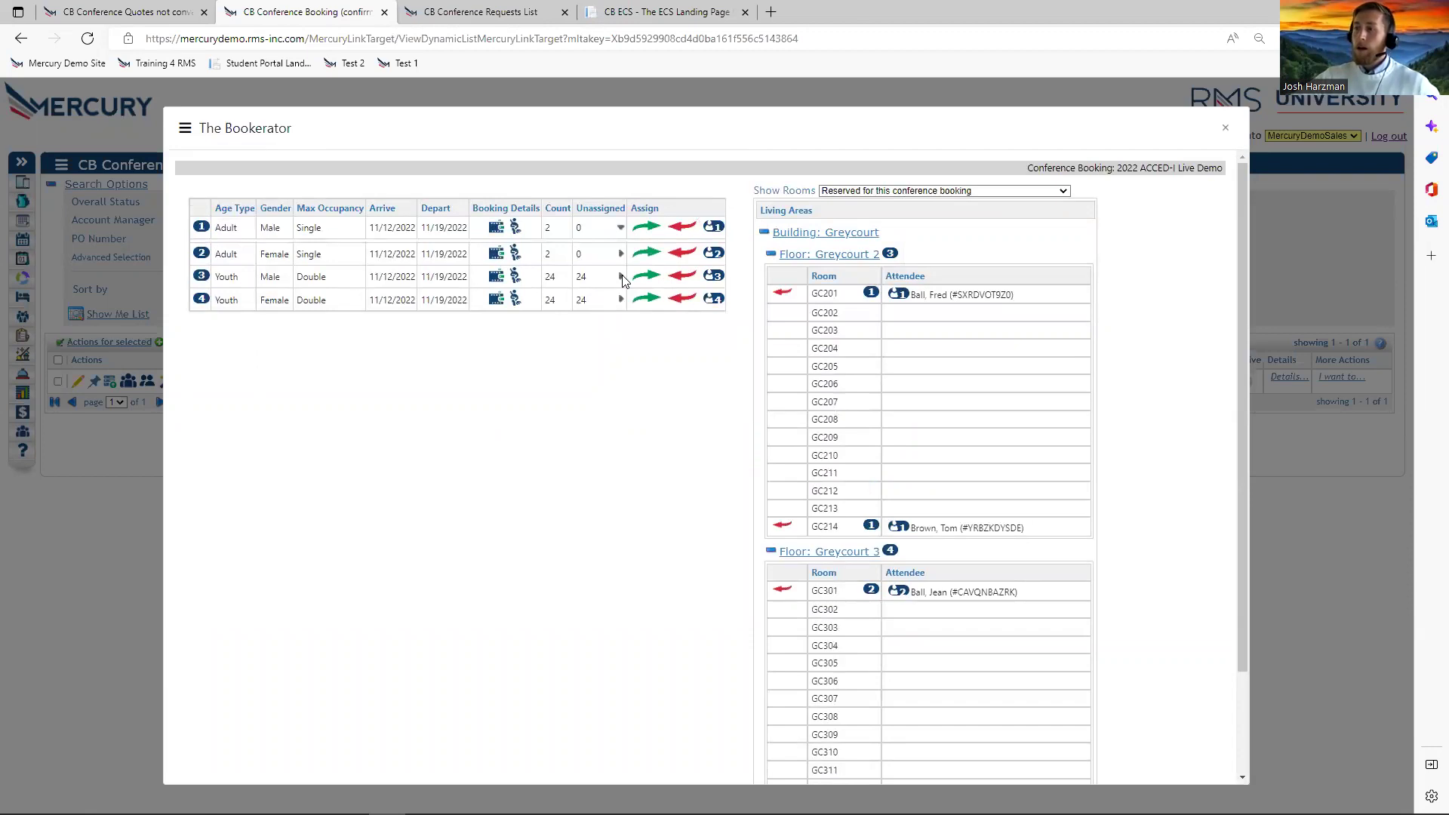
Assign the youth males, putting roommate pair 40cb53e8 in GC202 and pair BB2 in GC213, with the rest auto-assigned.
click(621, 277)
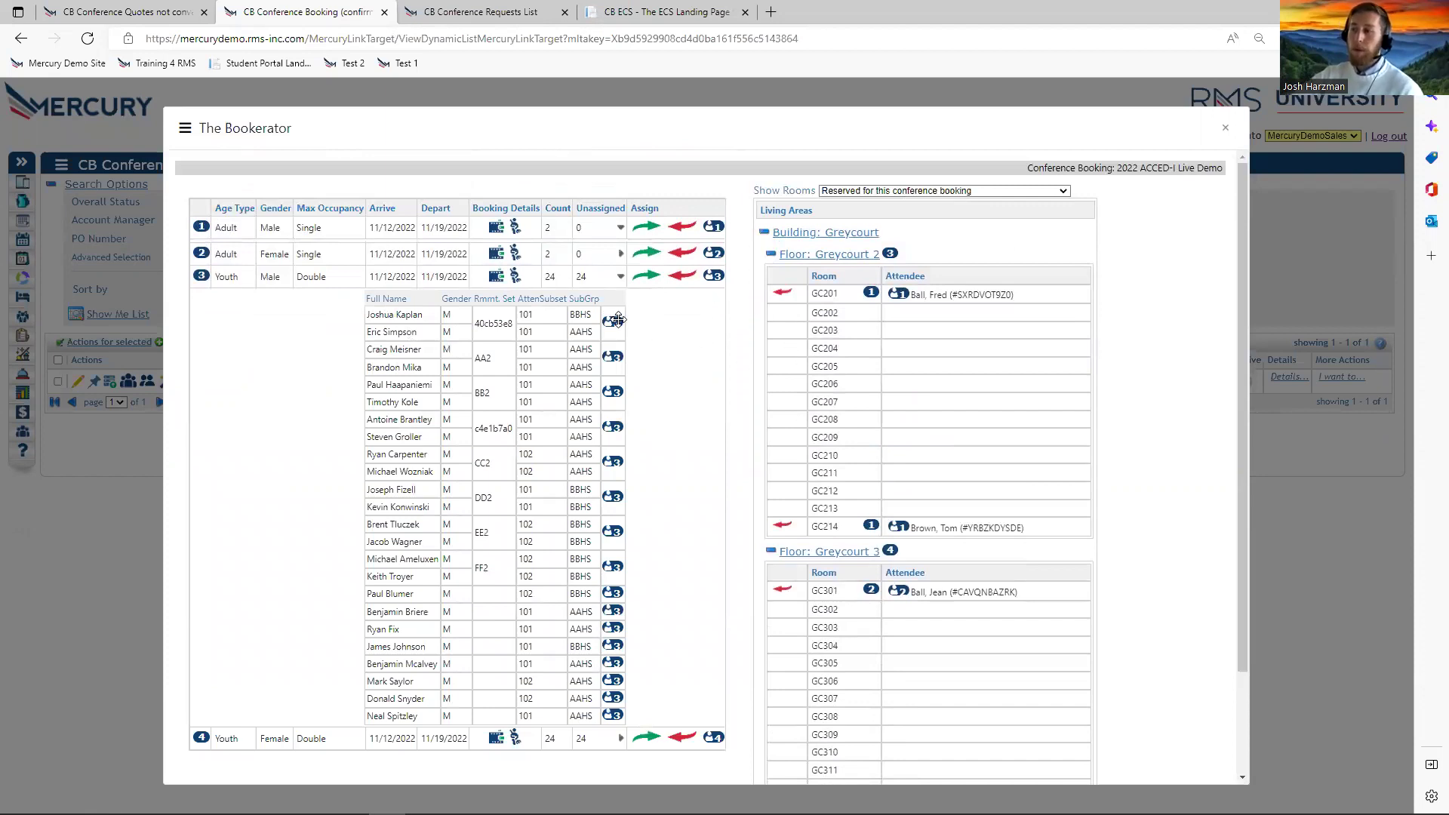
drag(642, 320, 922, 315)
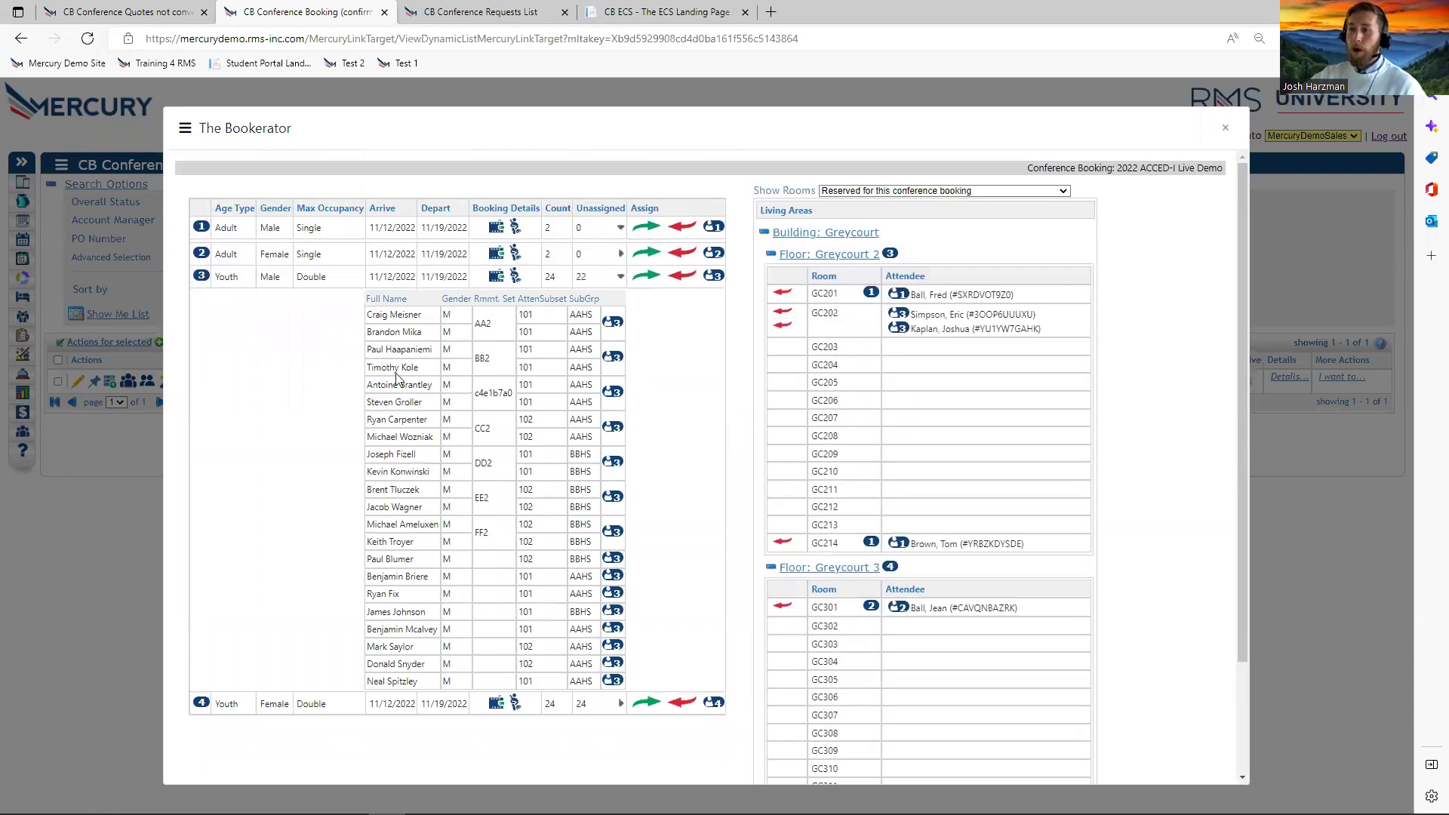
drag(613, 356, 945, 537)
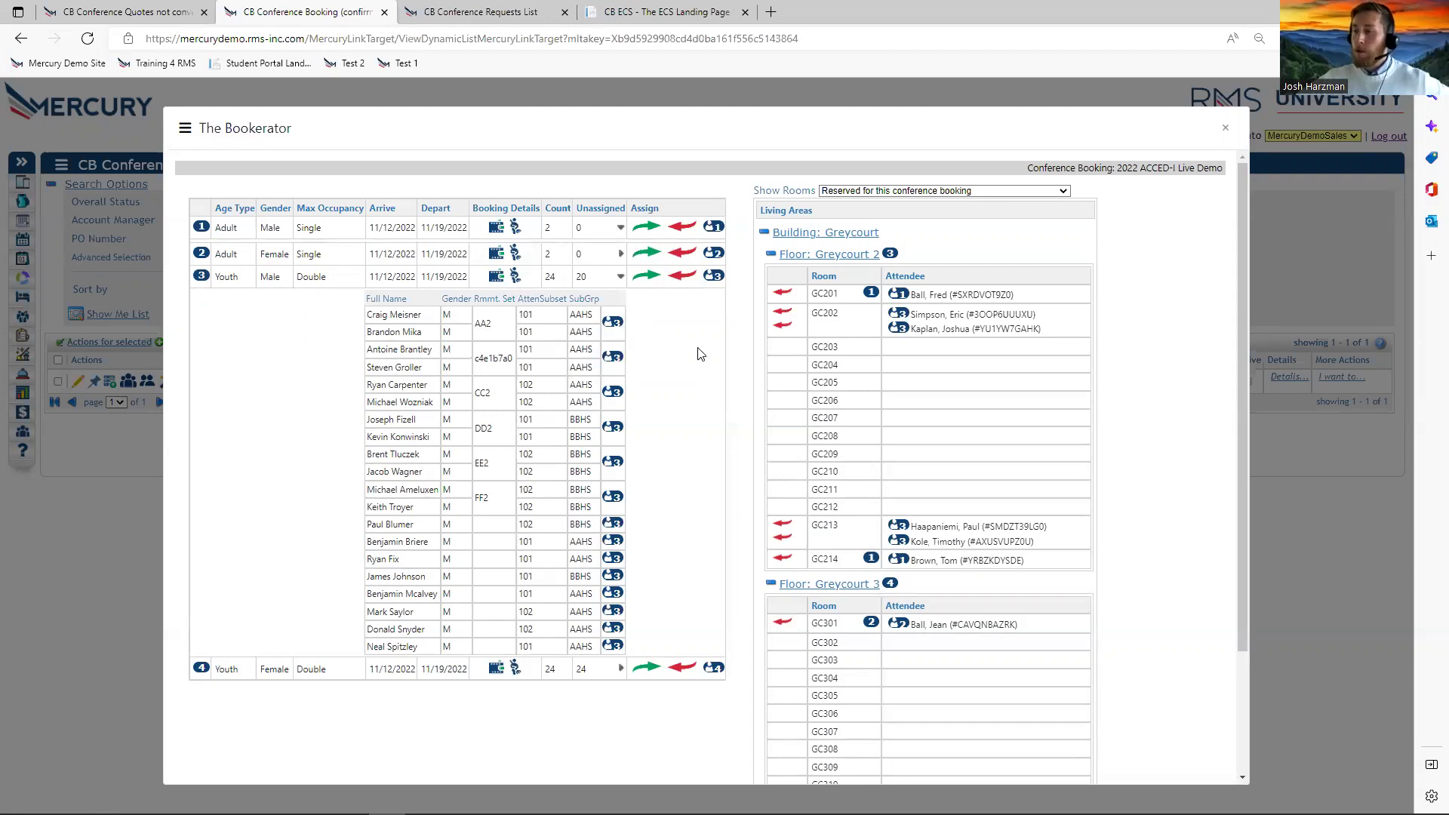
click(647, 276)
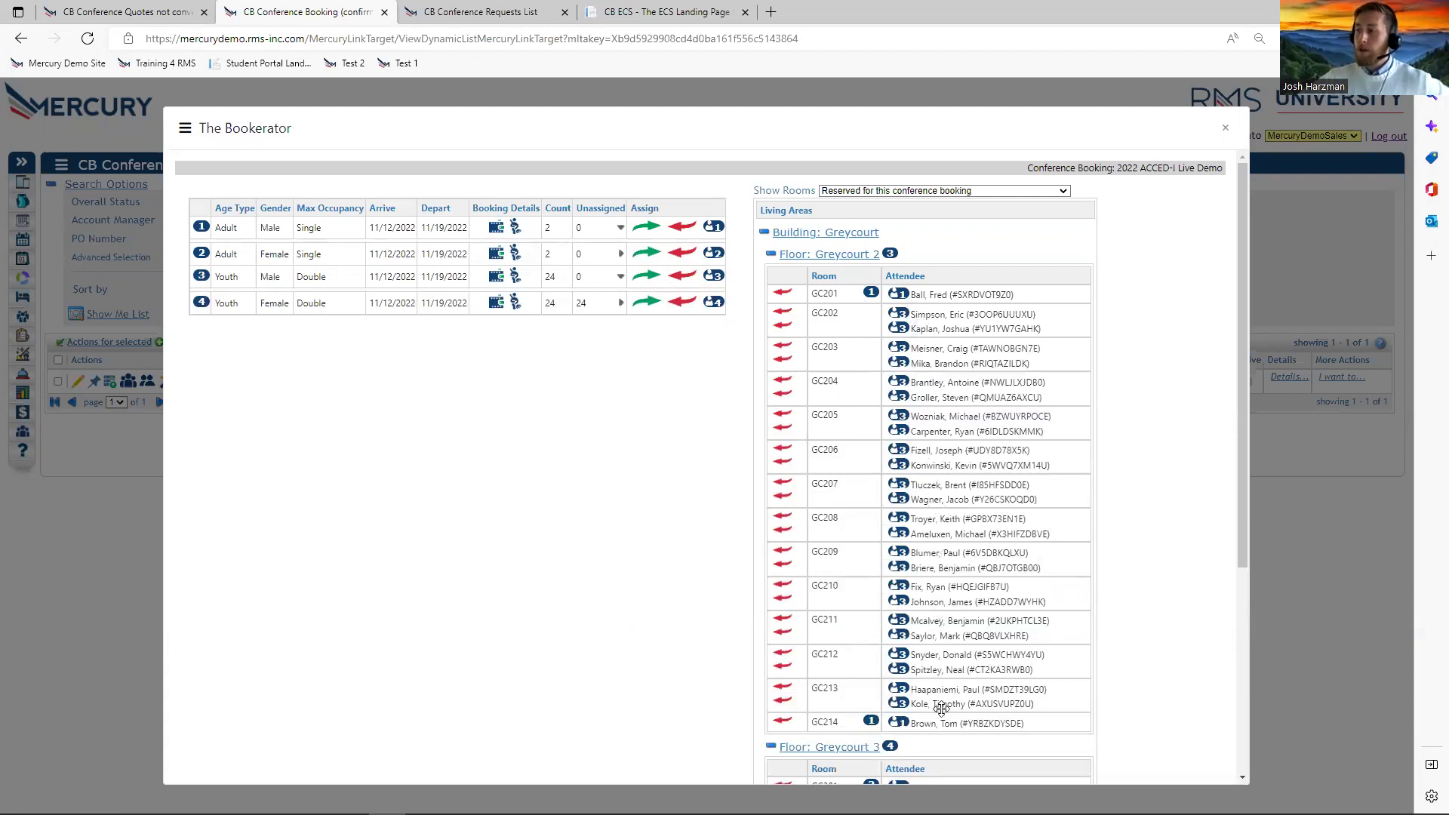
Try showing the rooms nominated for this conference booking's season, but cancel and keep the rooms reserved for the booking.
click(913, 191)
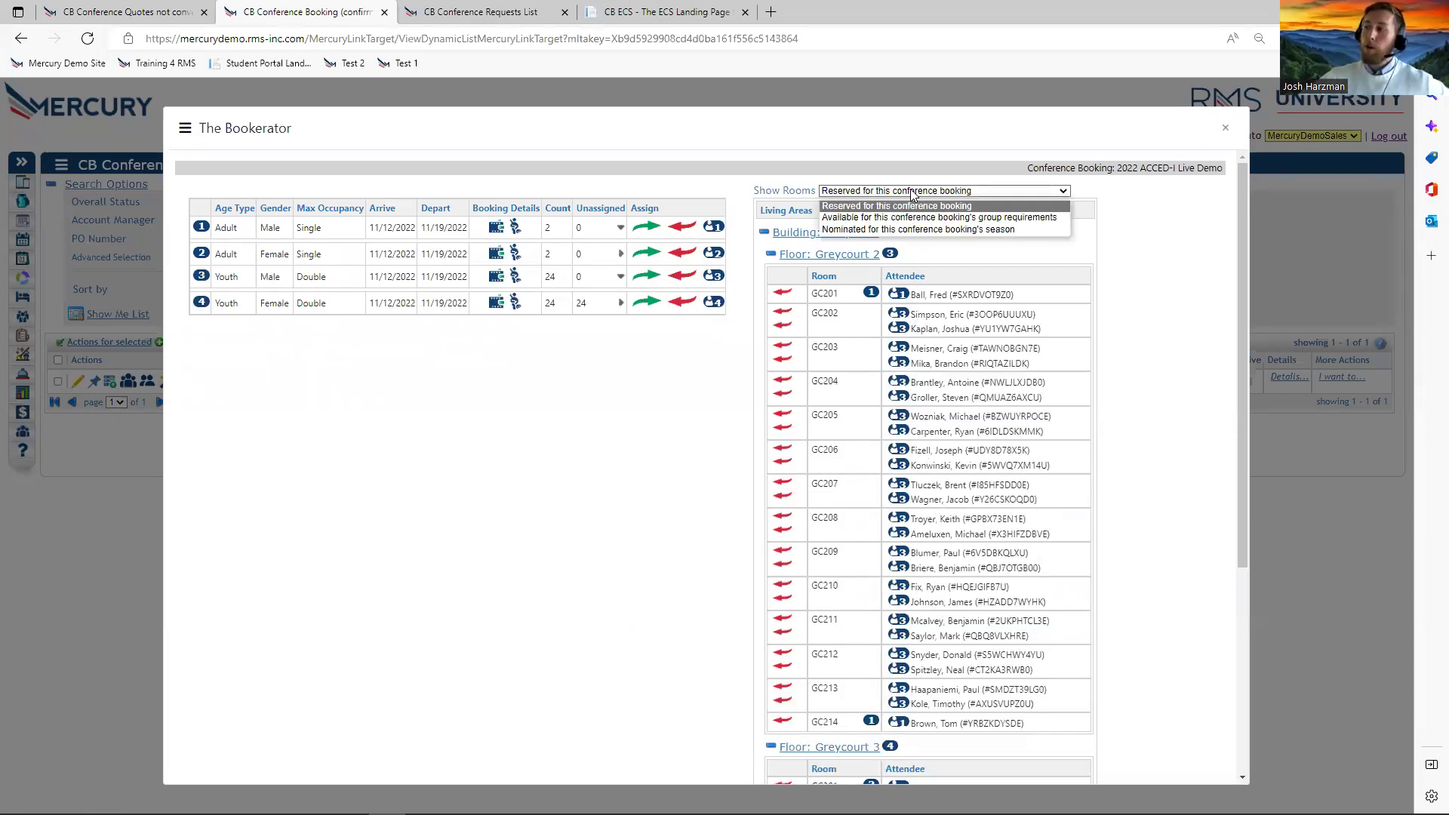
click(930, 229)
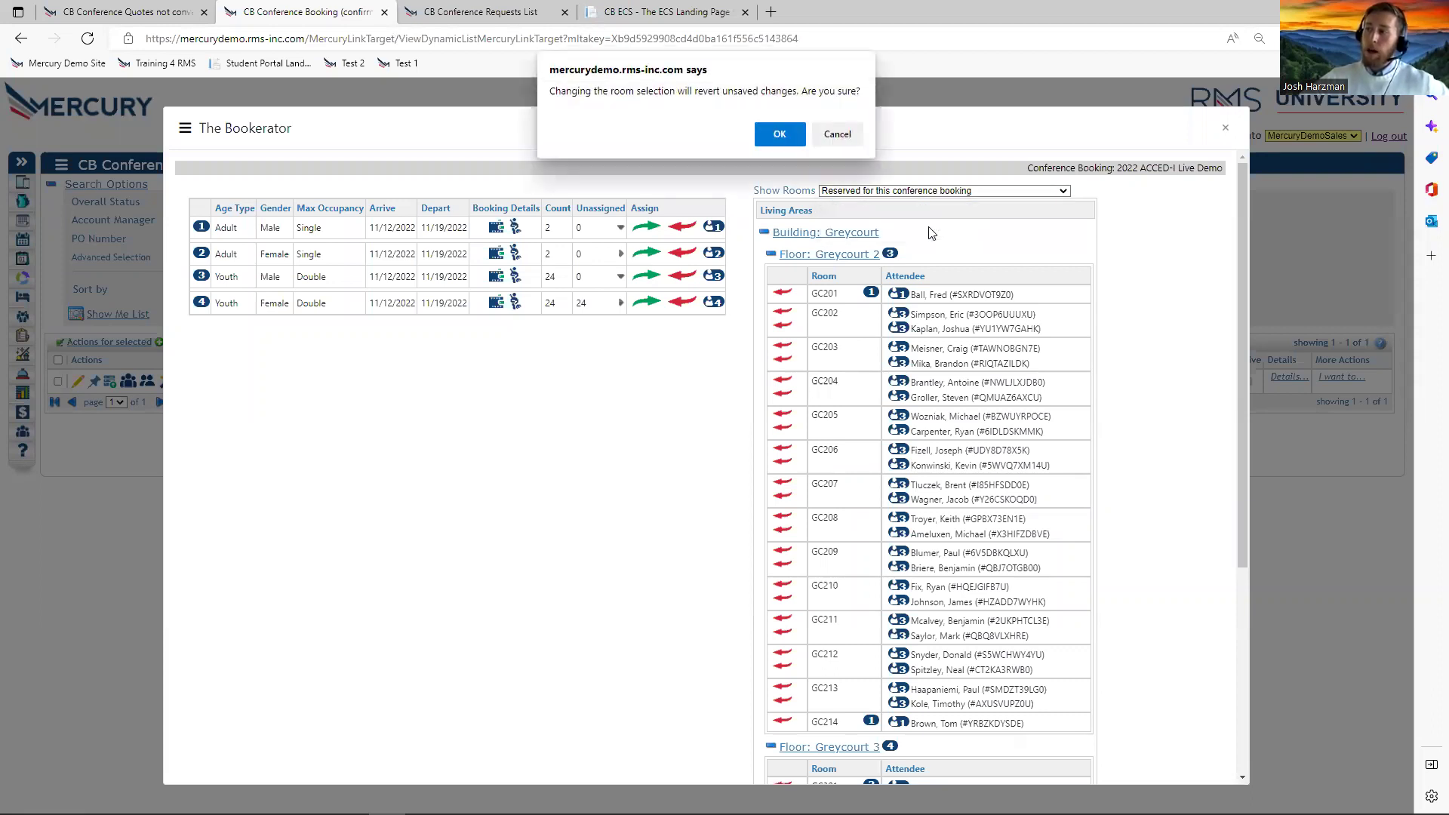
click(847, 140)
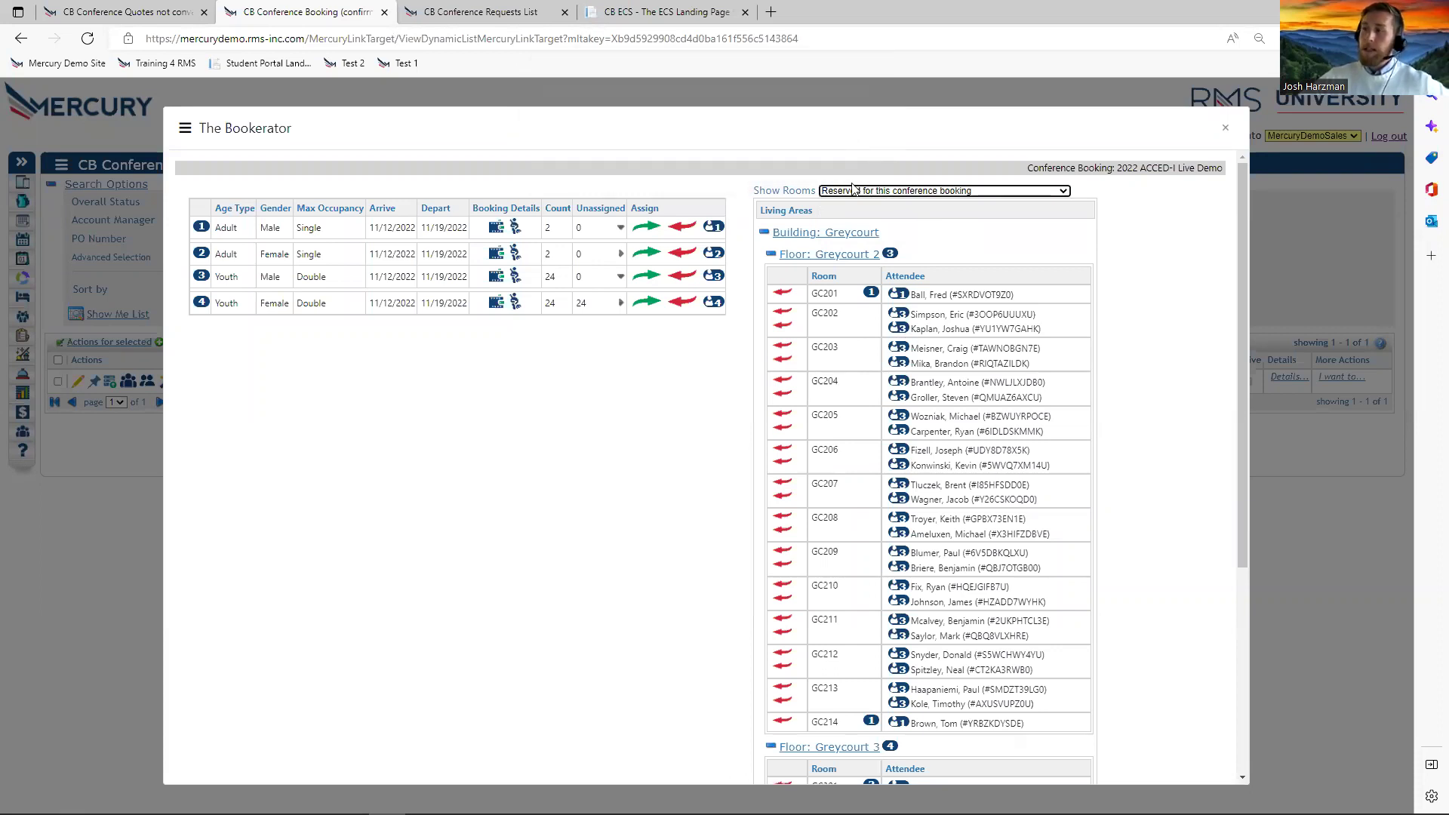
click(1007, 190)
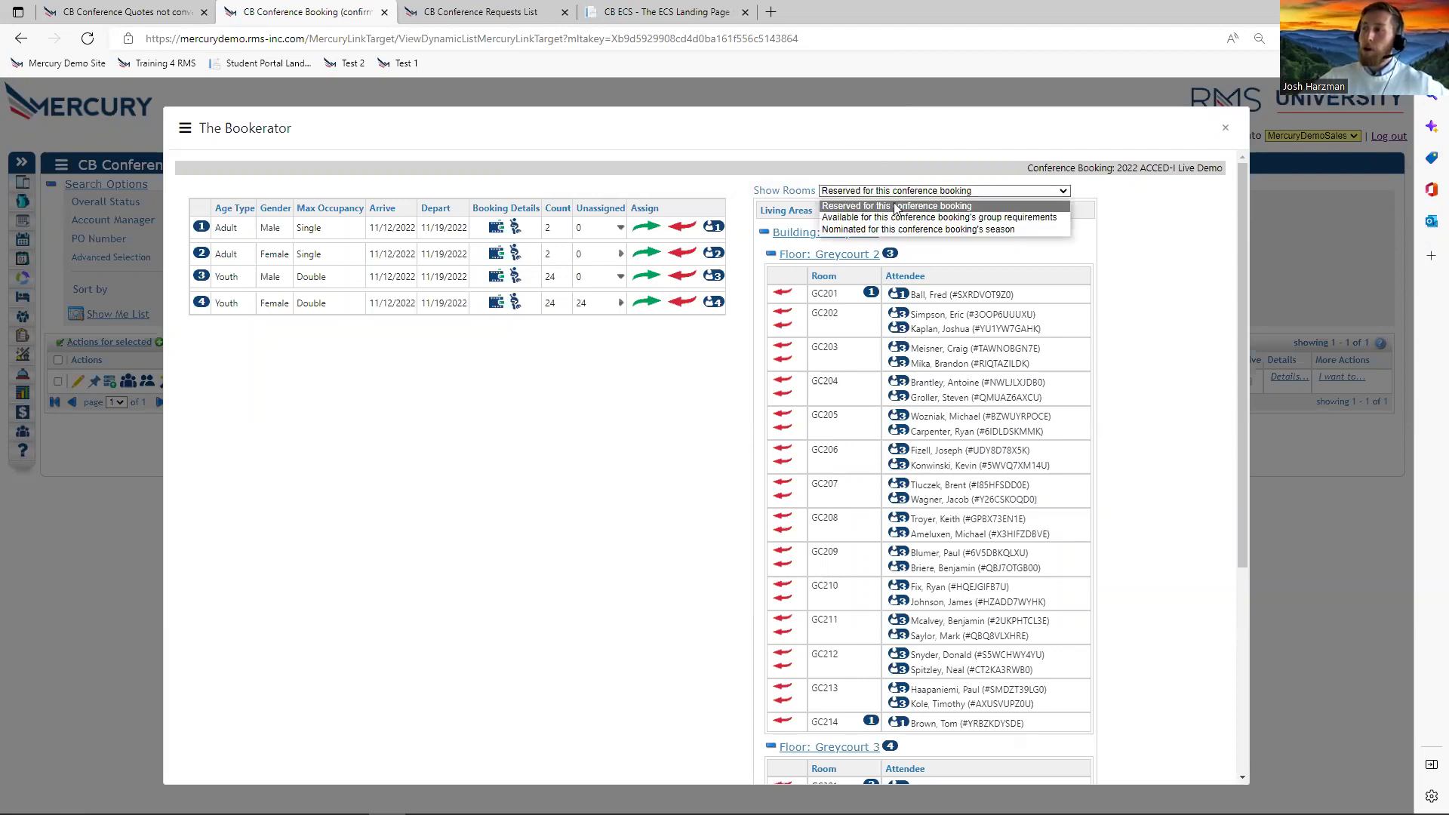
click(869, 205)
Collapse the Greycourt 2 floor and auto-assign the youth female attendees to the rooms on Greycourt 3.
scroll(955, 336, down, 3)
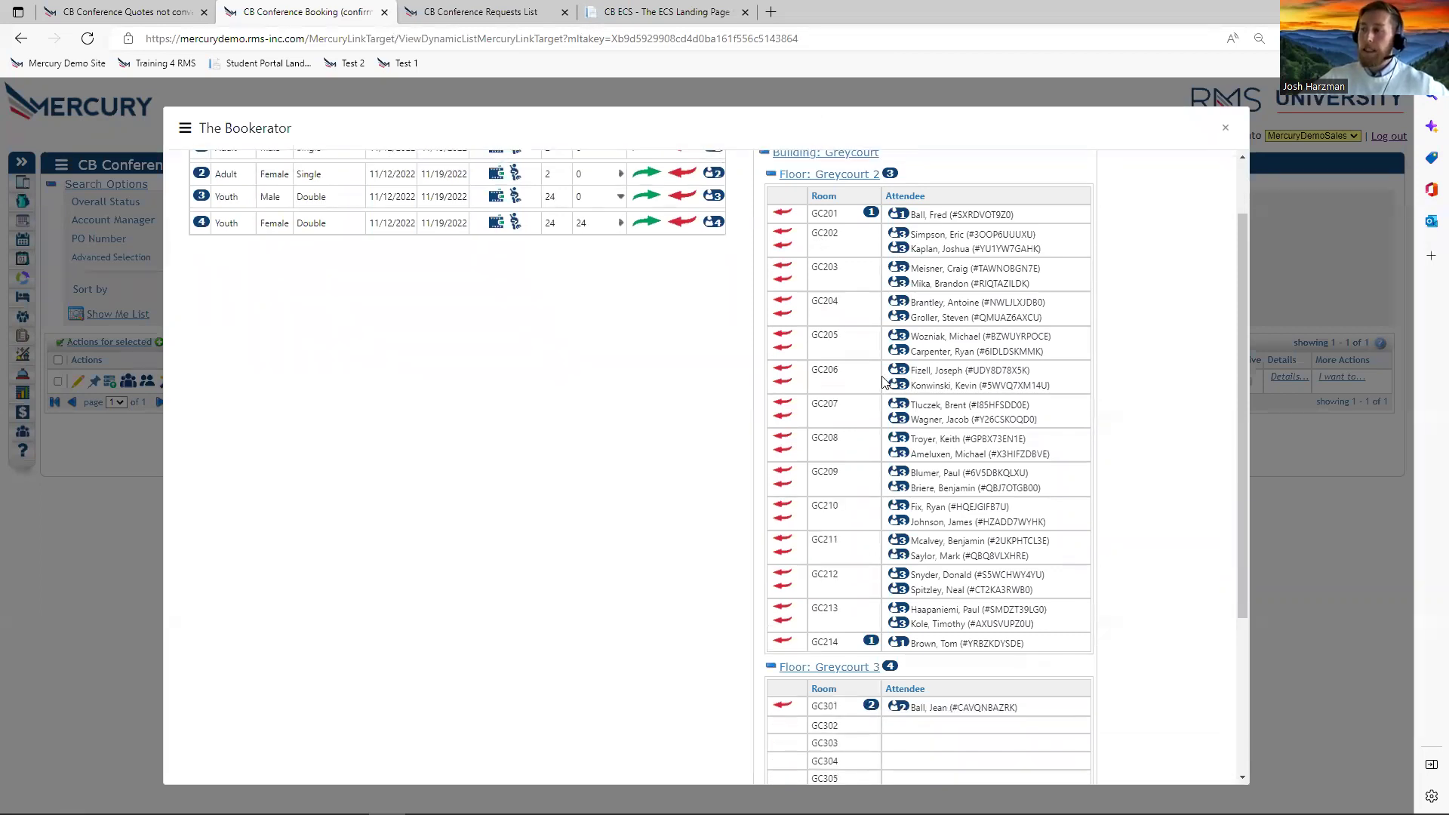
scroll(802, 260, up, 3)
click(771, 255)
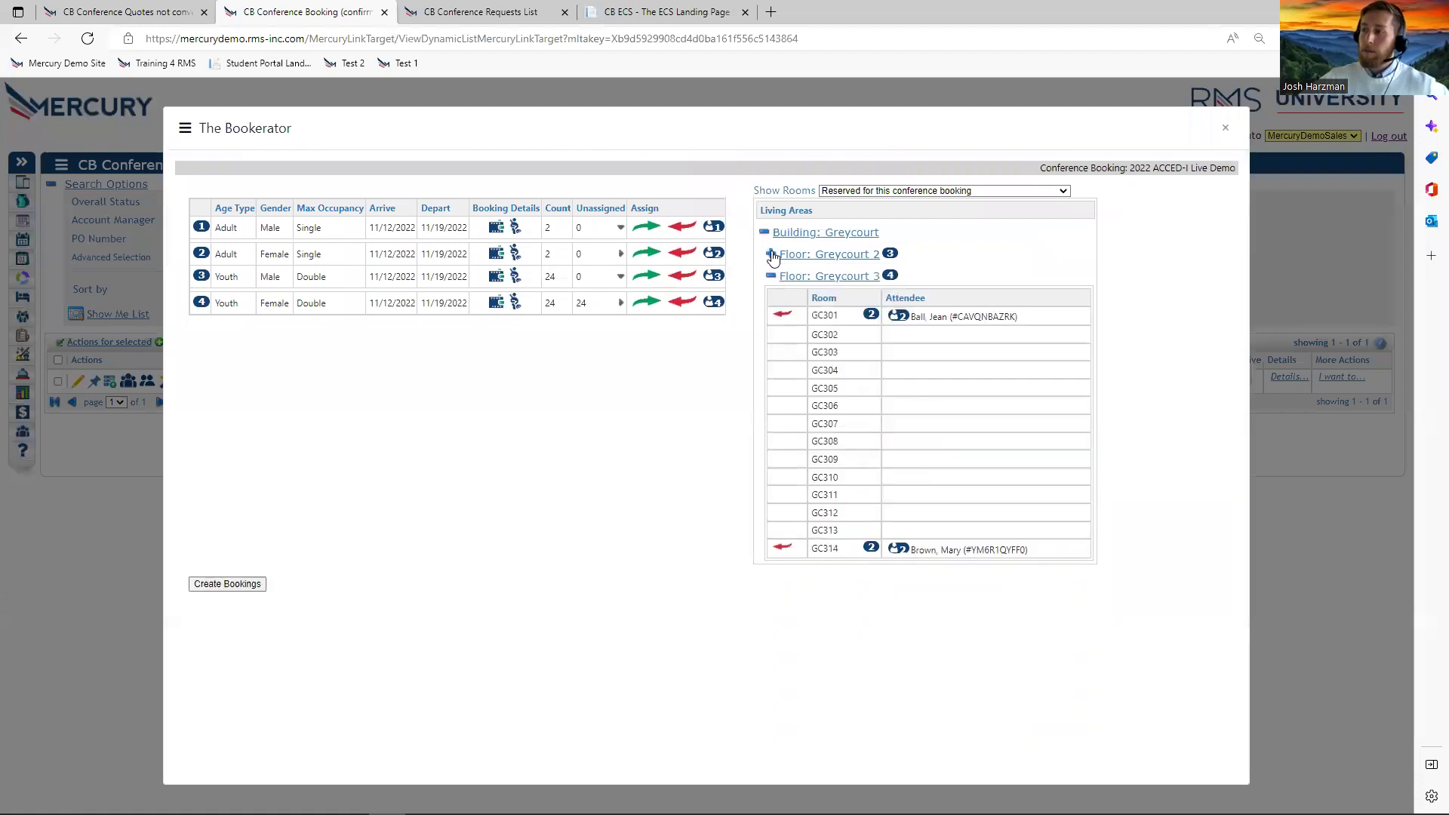
click(649, 303)
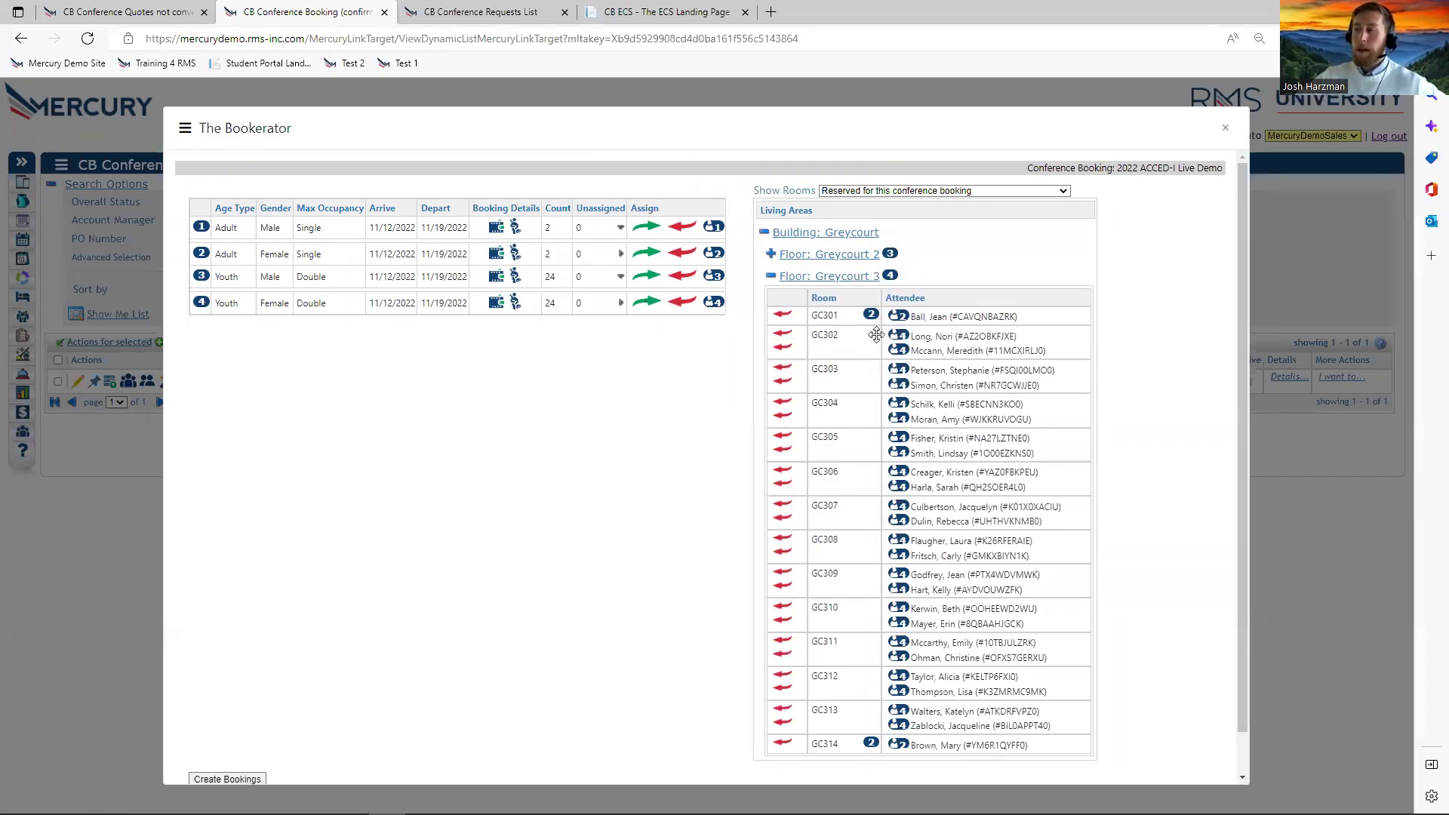
scroll(1018, 659, down, 2)
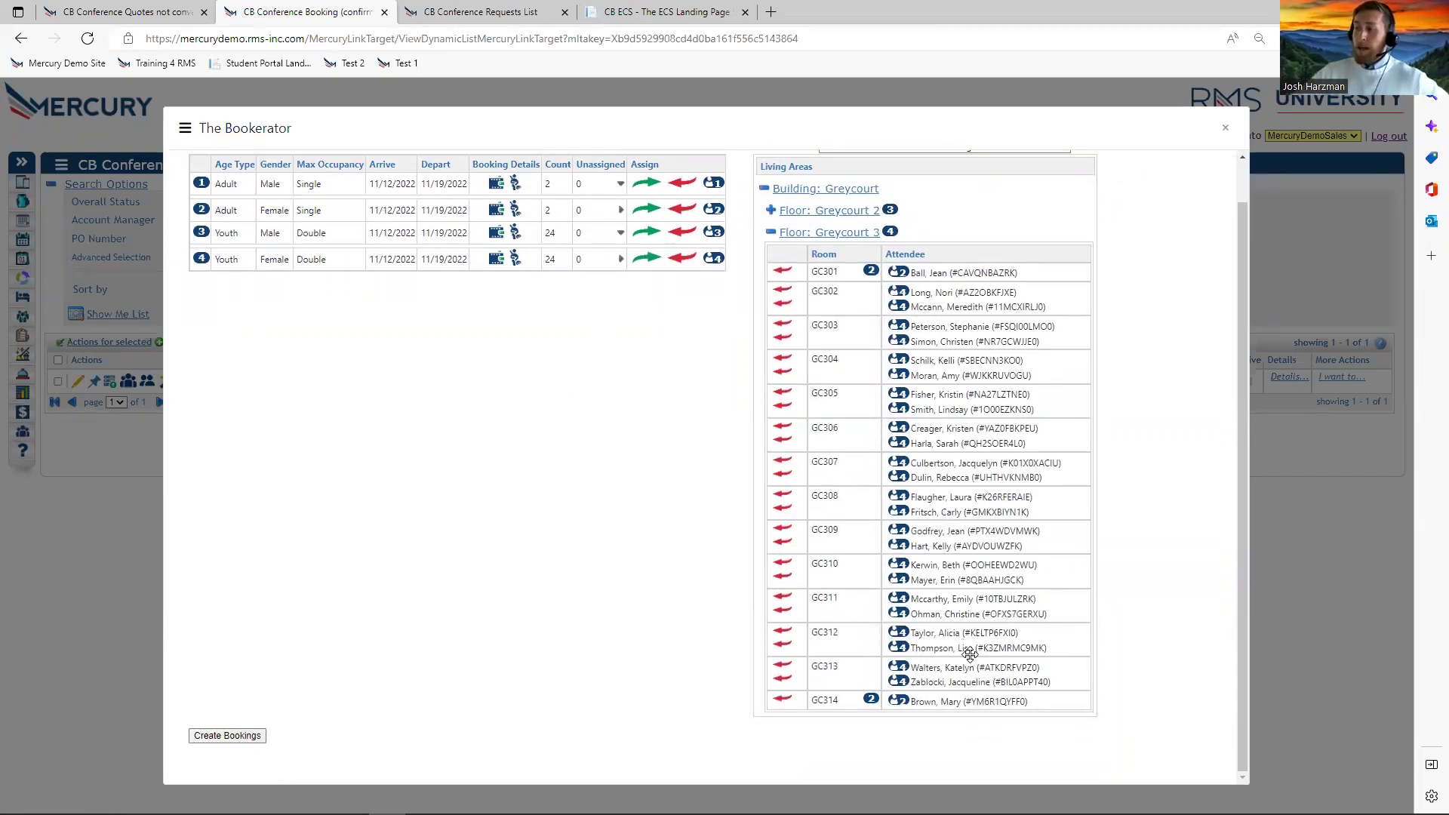
Unassign both attendees from GC313 and create the bookings for all other room assignments.
click(782, 680)
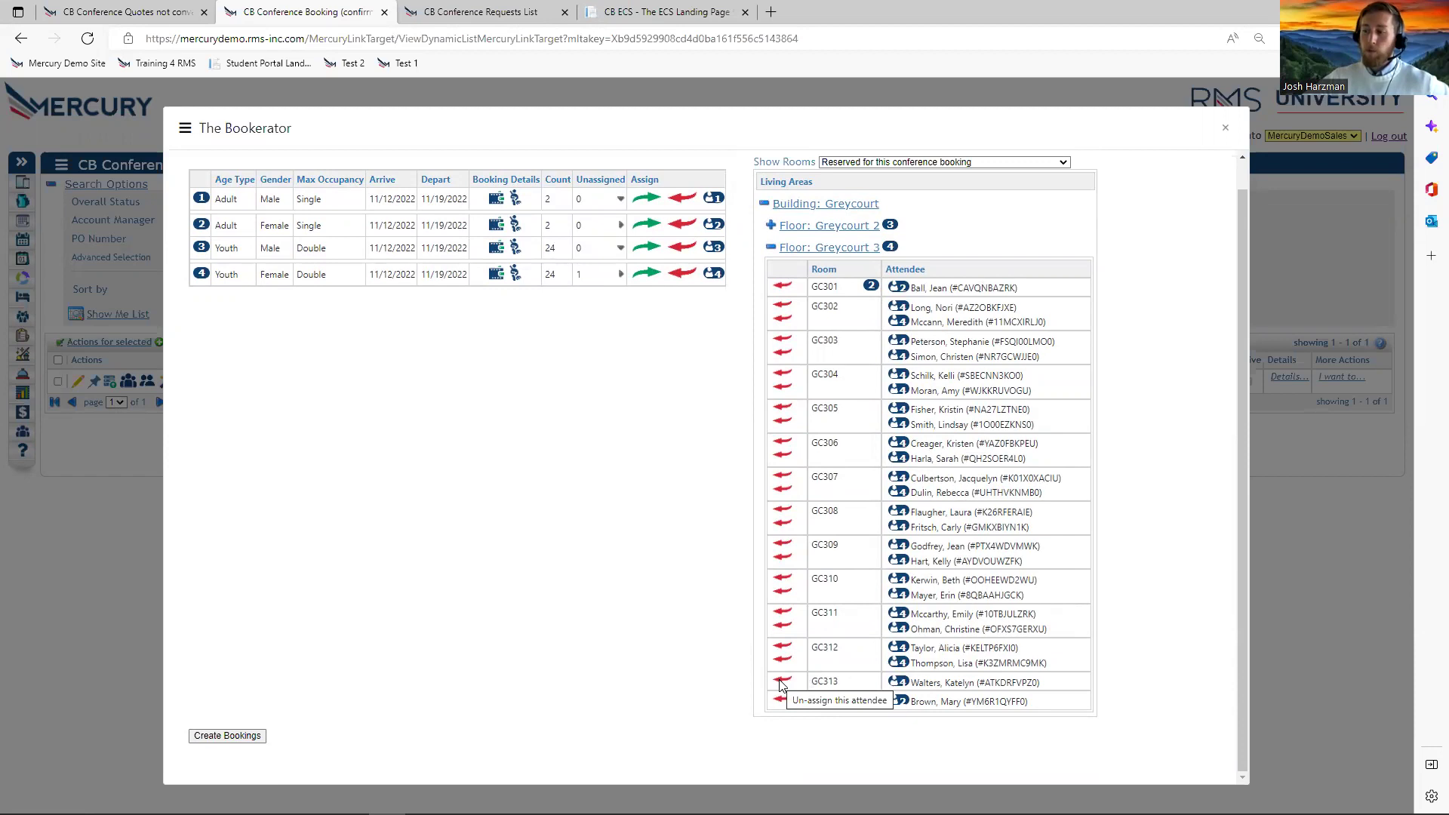
click(781, 682)
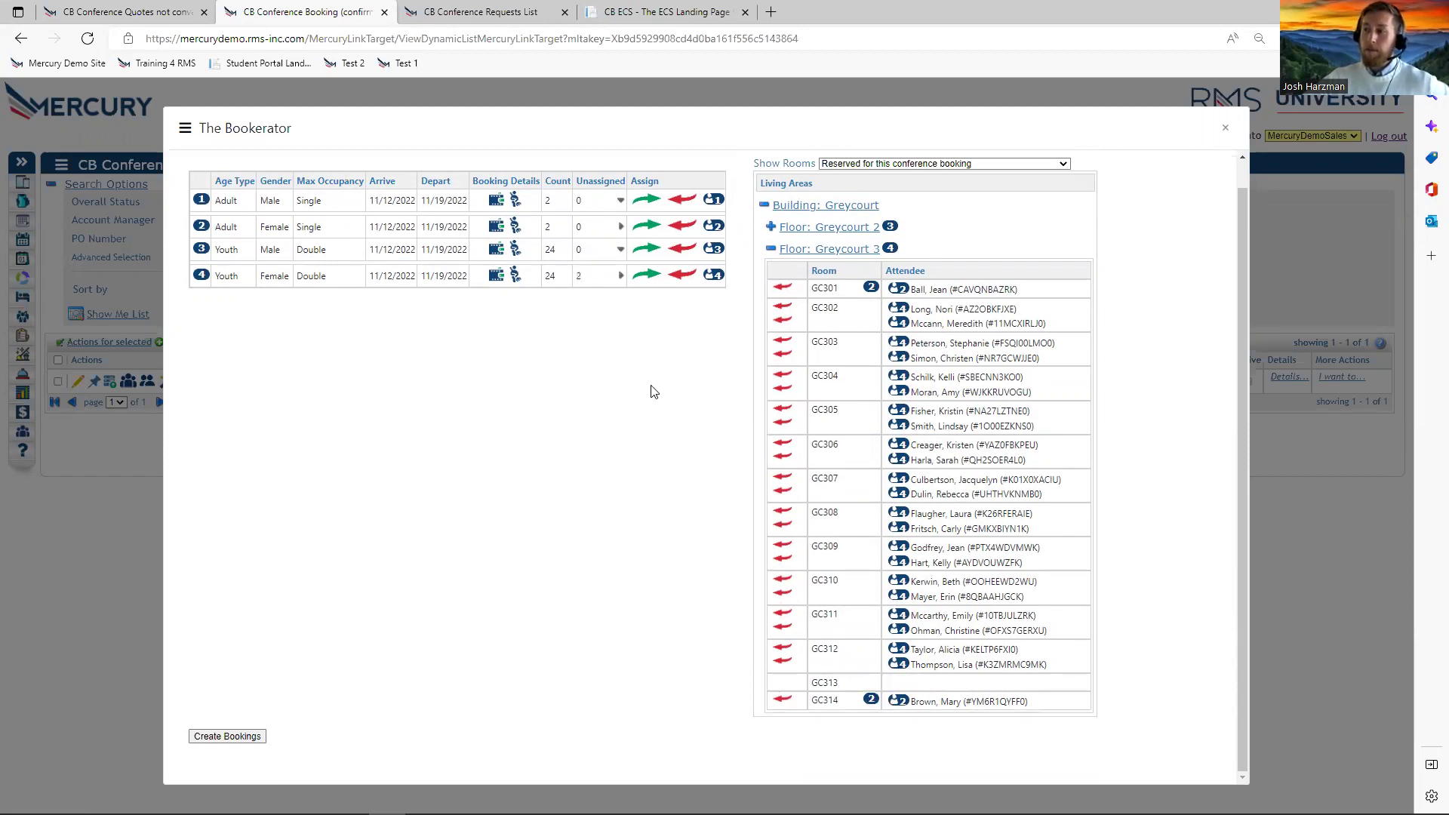
click(621, 275)
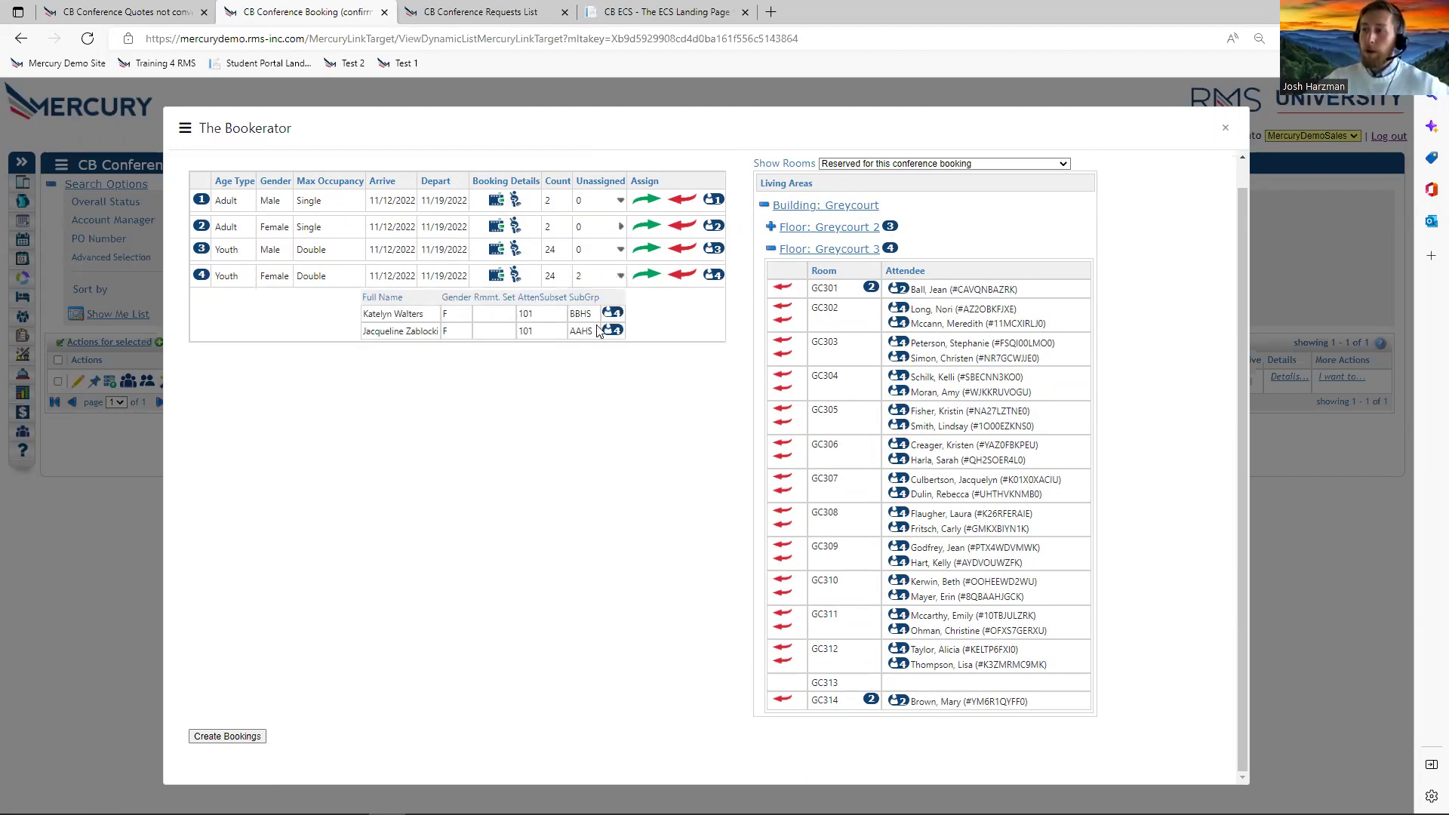
click(621, 276)
click(222, 737)
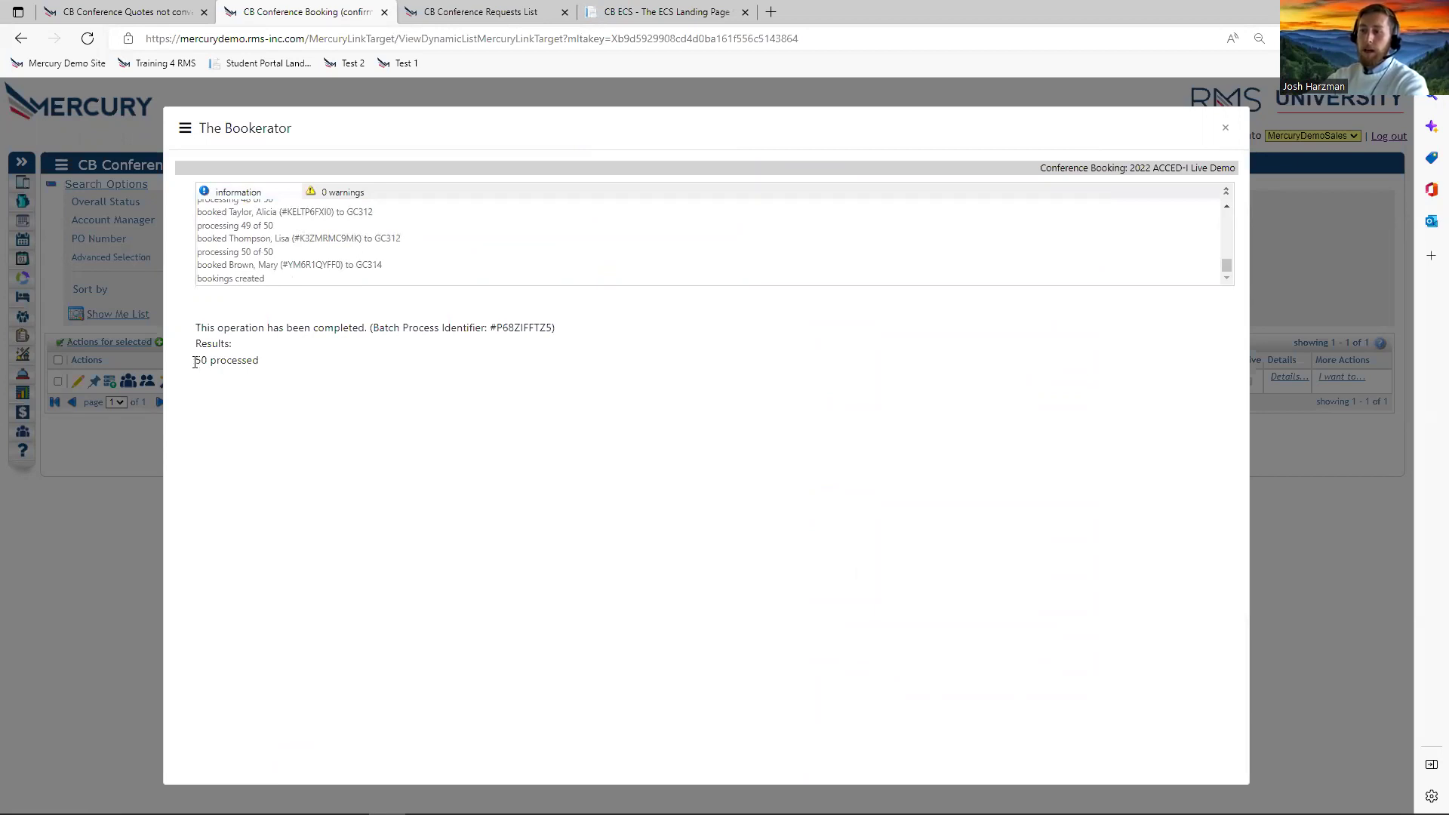
click(1227, 130)
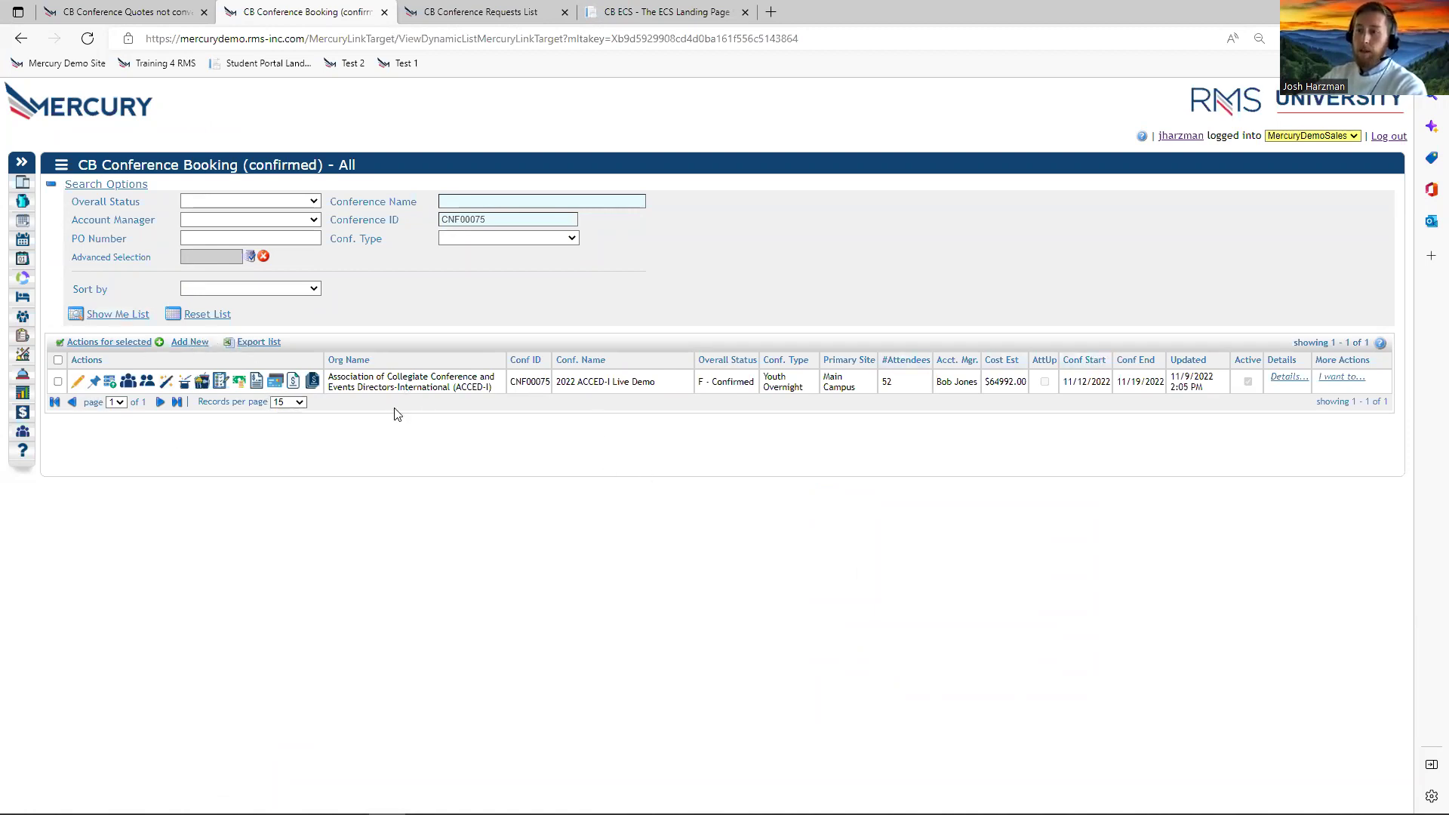
Open the 2022 ACCED-I Live Demo's list of attendees without bookings.
click(1345, 379)
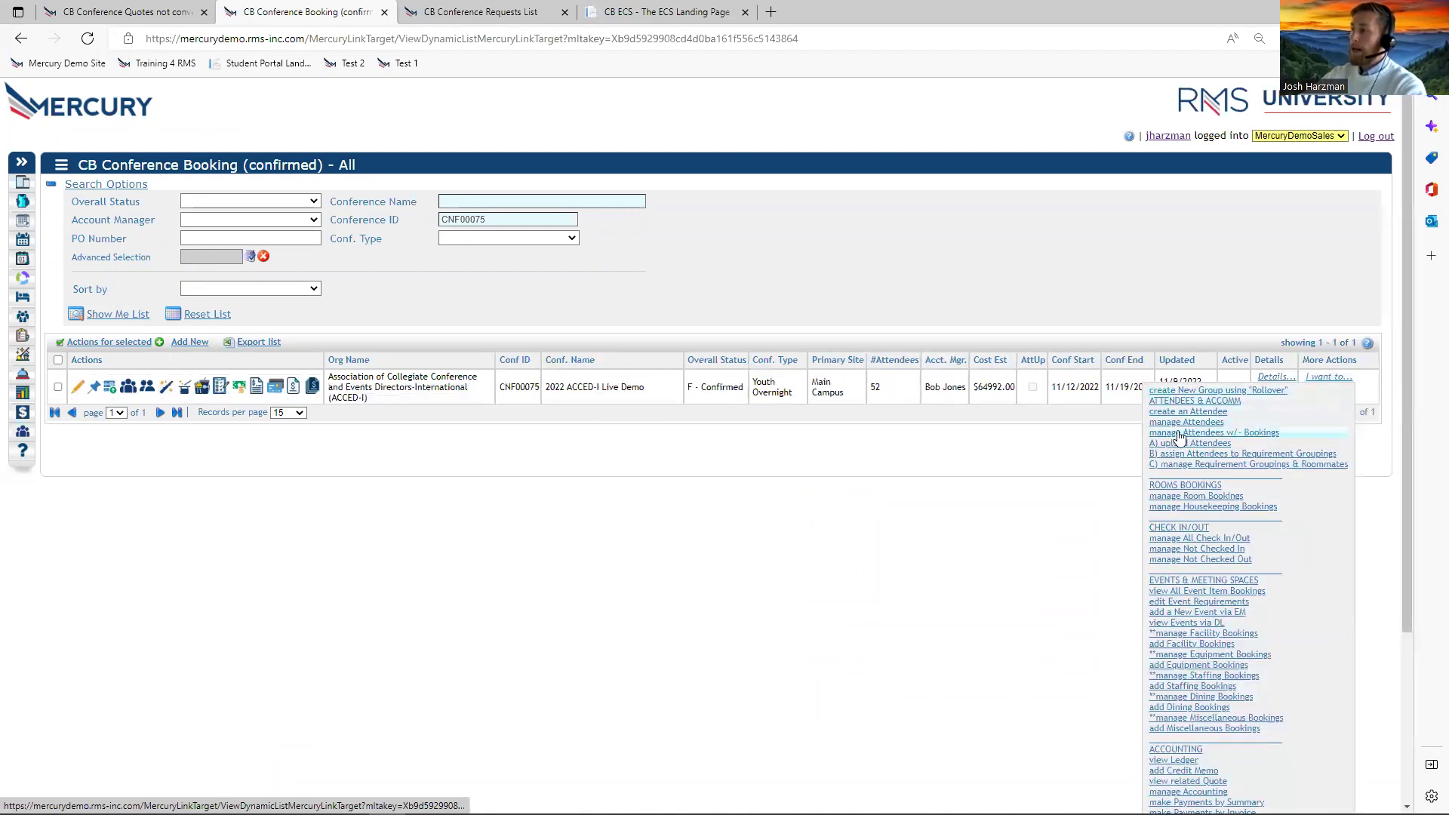
click(1239, 433)
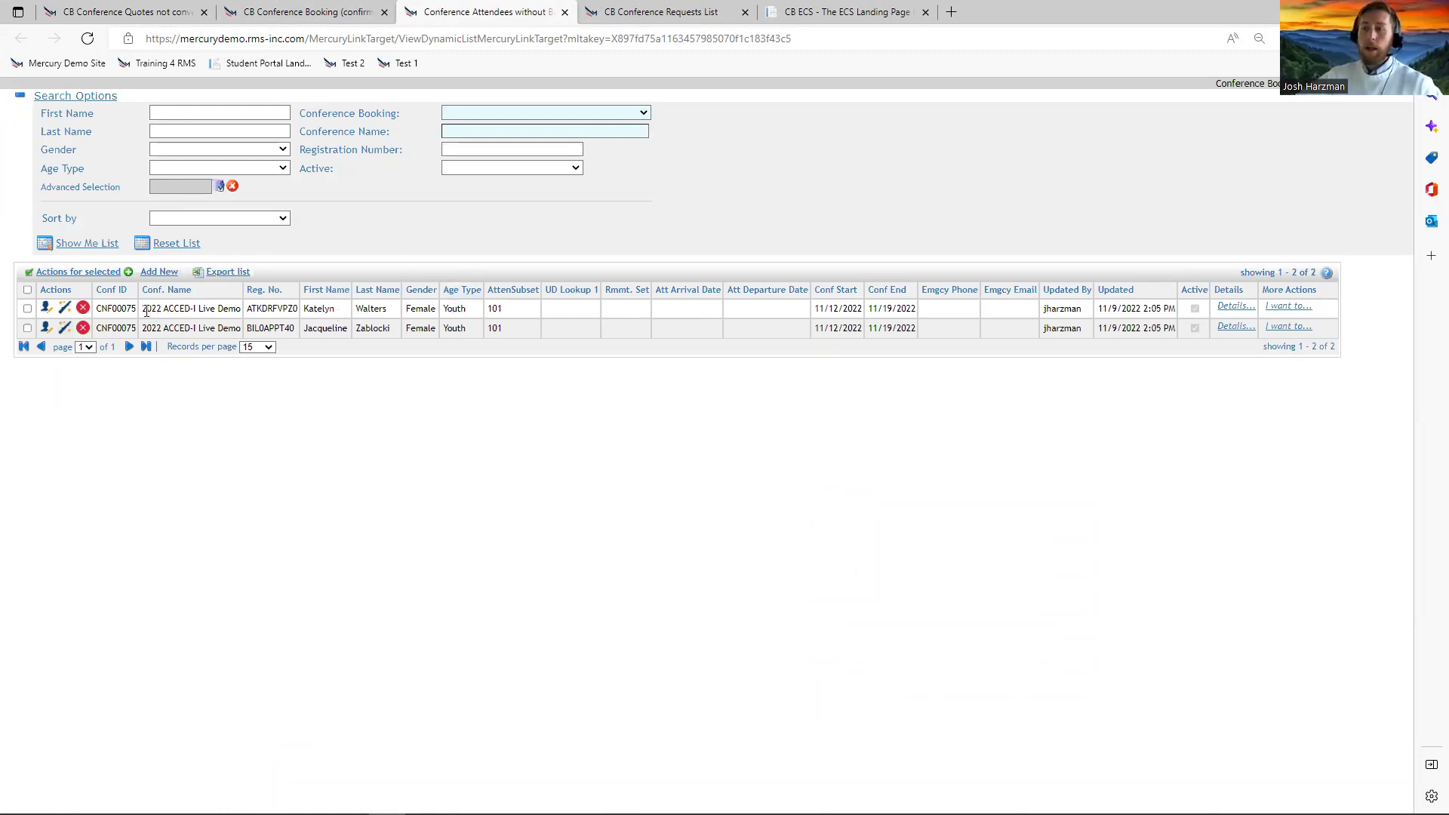
drag(149, 308, 241, 309)
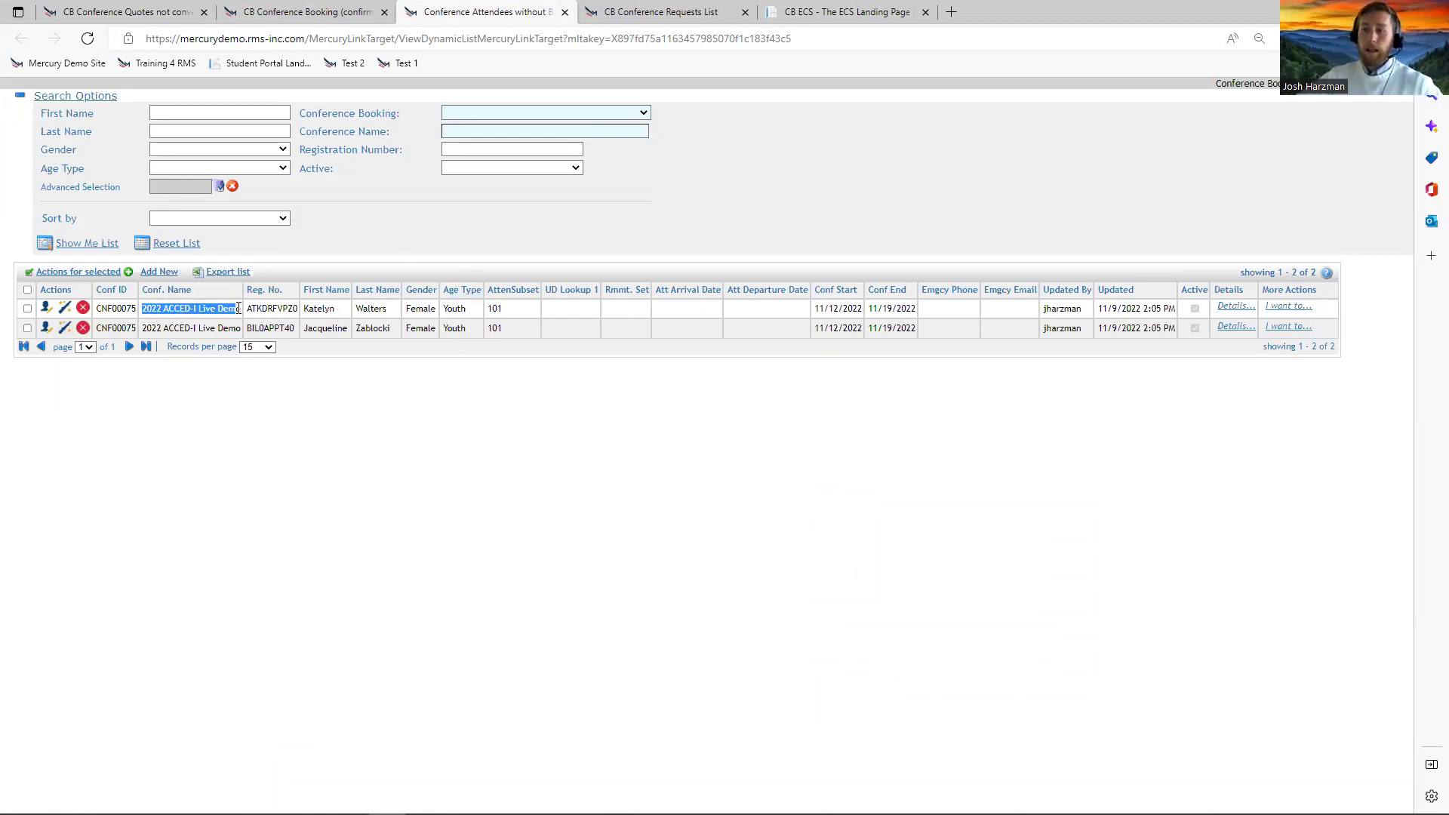
click(276, 410)
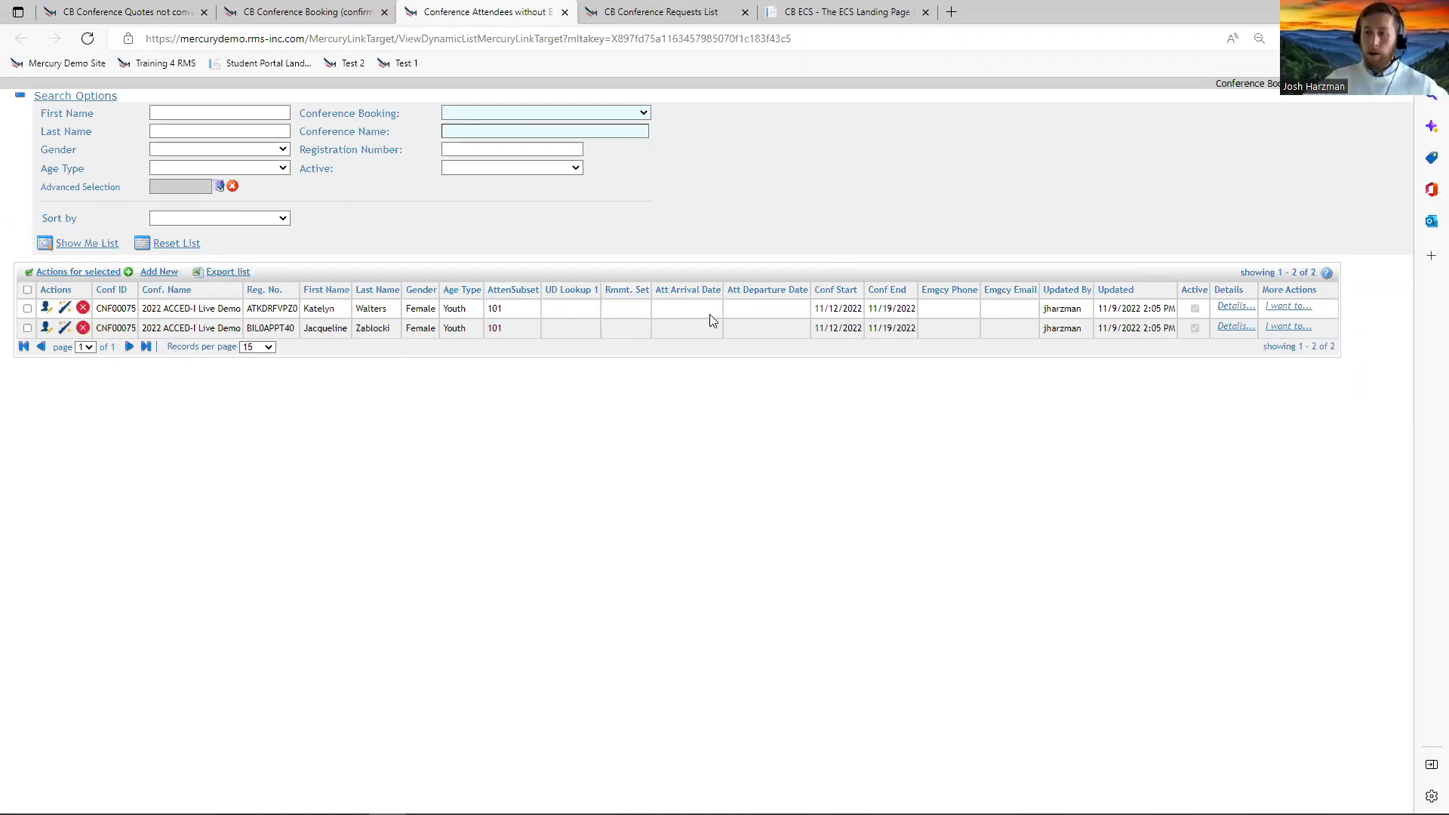
Start a room booking for the first listed attendee and review its attendee, conference and nightly rate details.
click(64, 309)
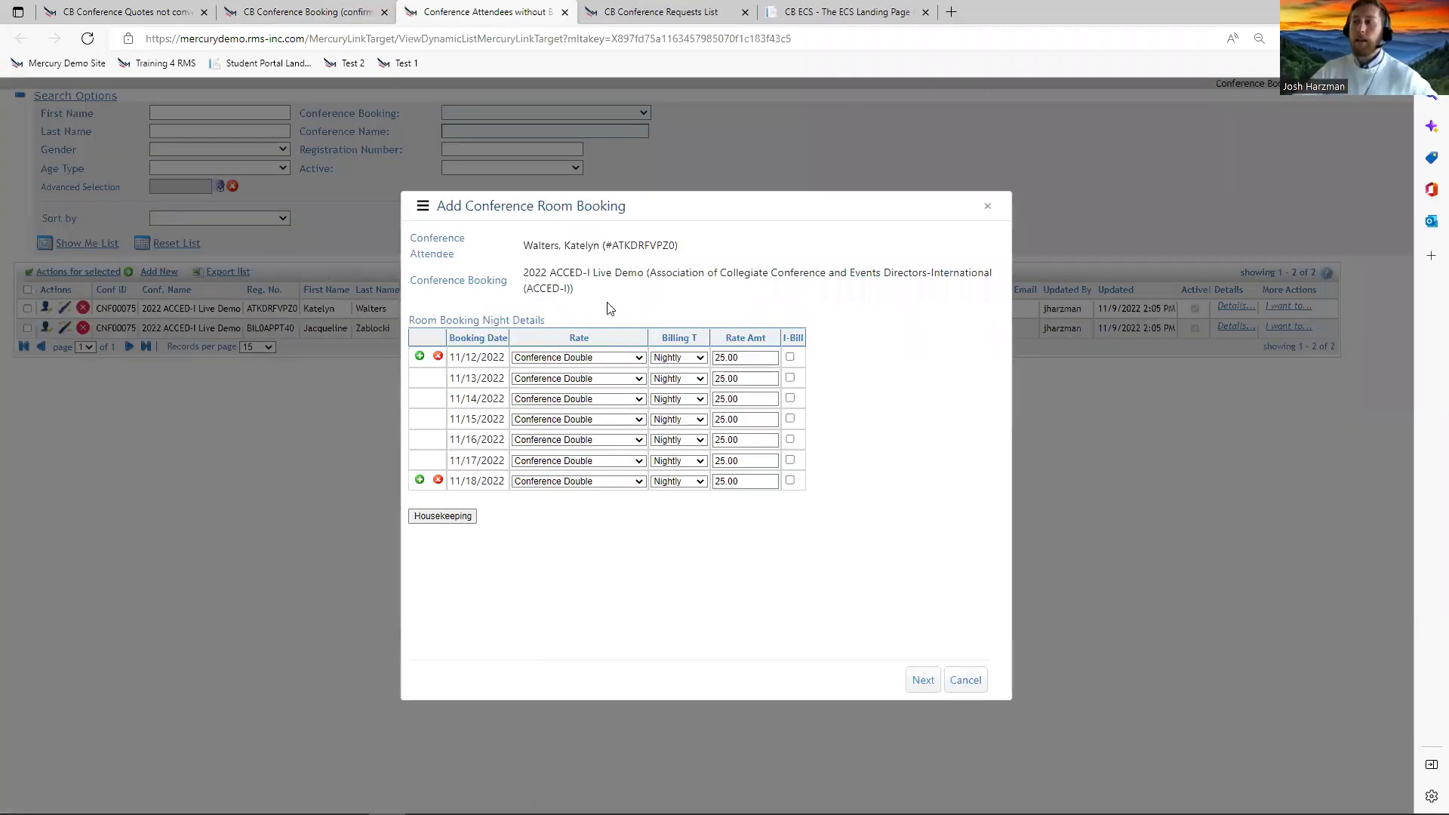
drag(534, 272, 747, 273)
click(762, 264)
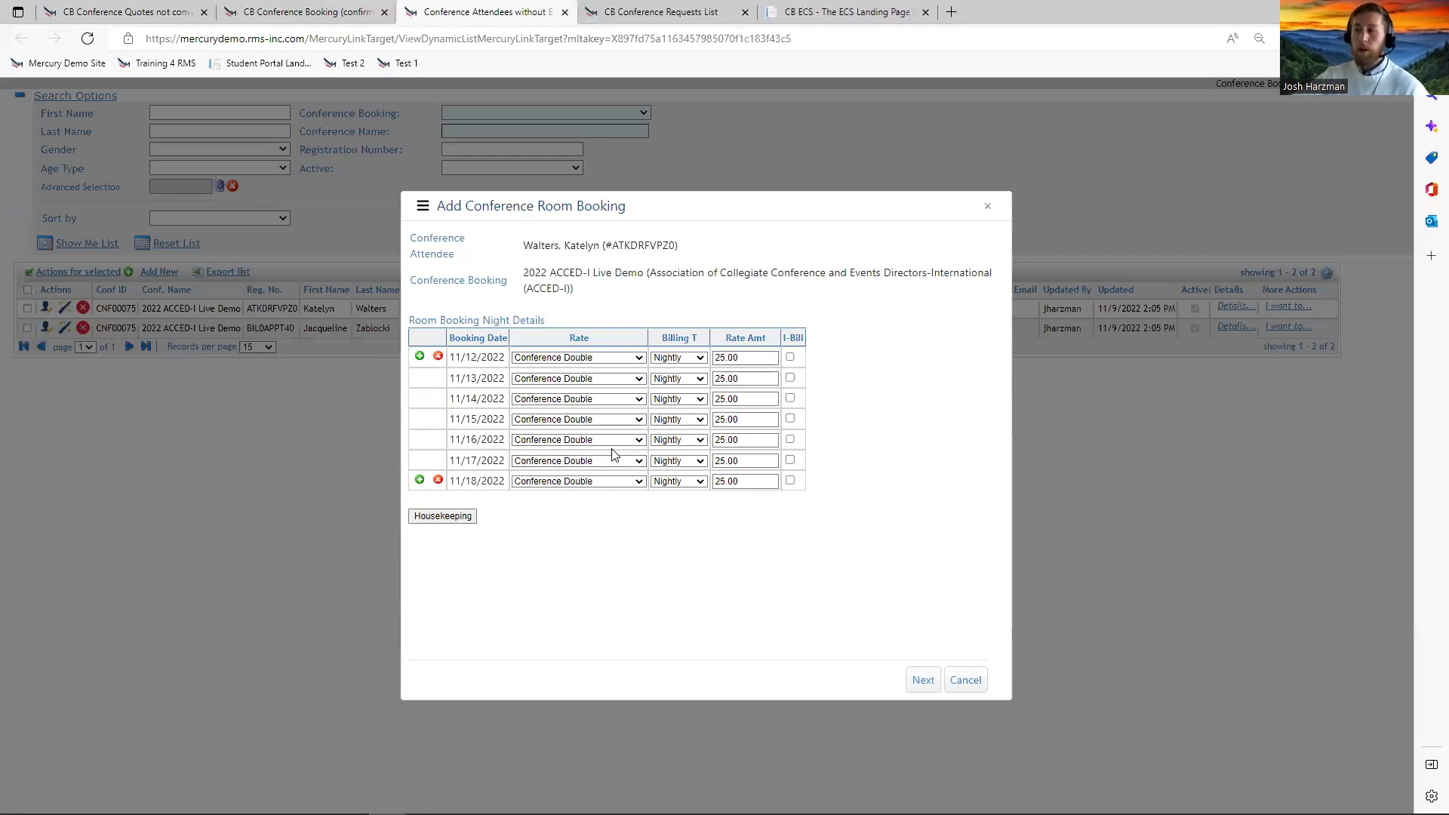
double_click(579, 243)
click(667, 269)
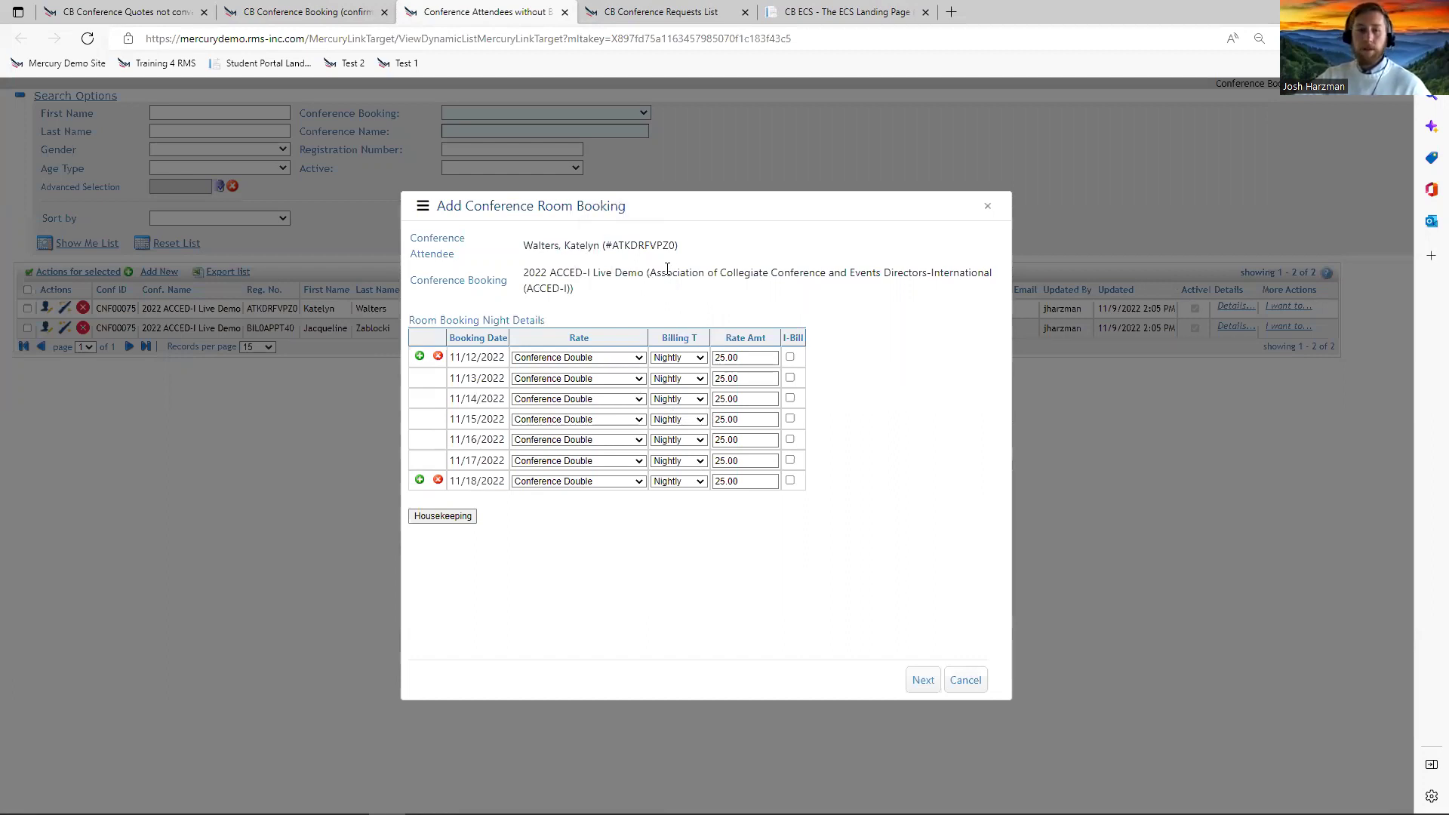
Try adding an extra night on 11/19/2022 with I-Bill enabled, and remove that night again.
click(420, 481)
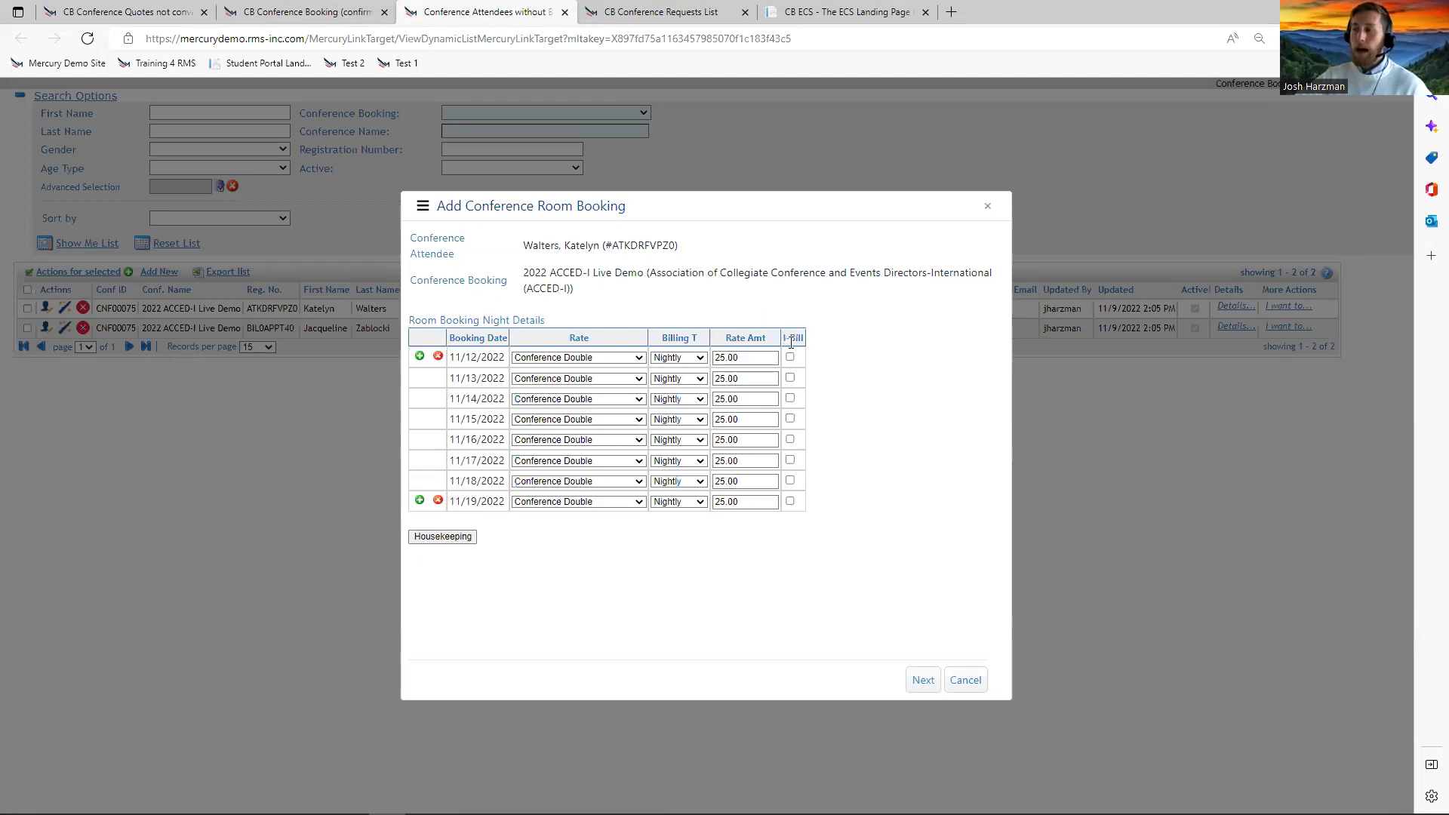
click(790, 501)
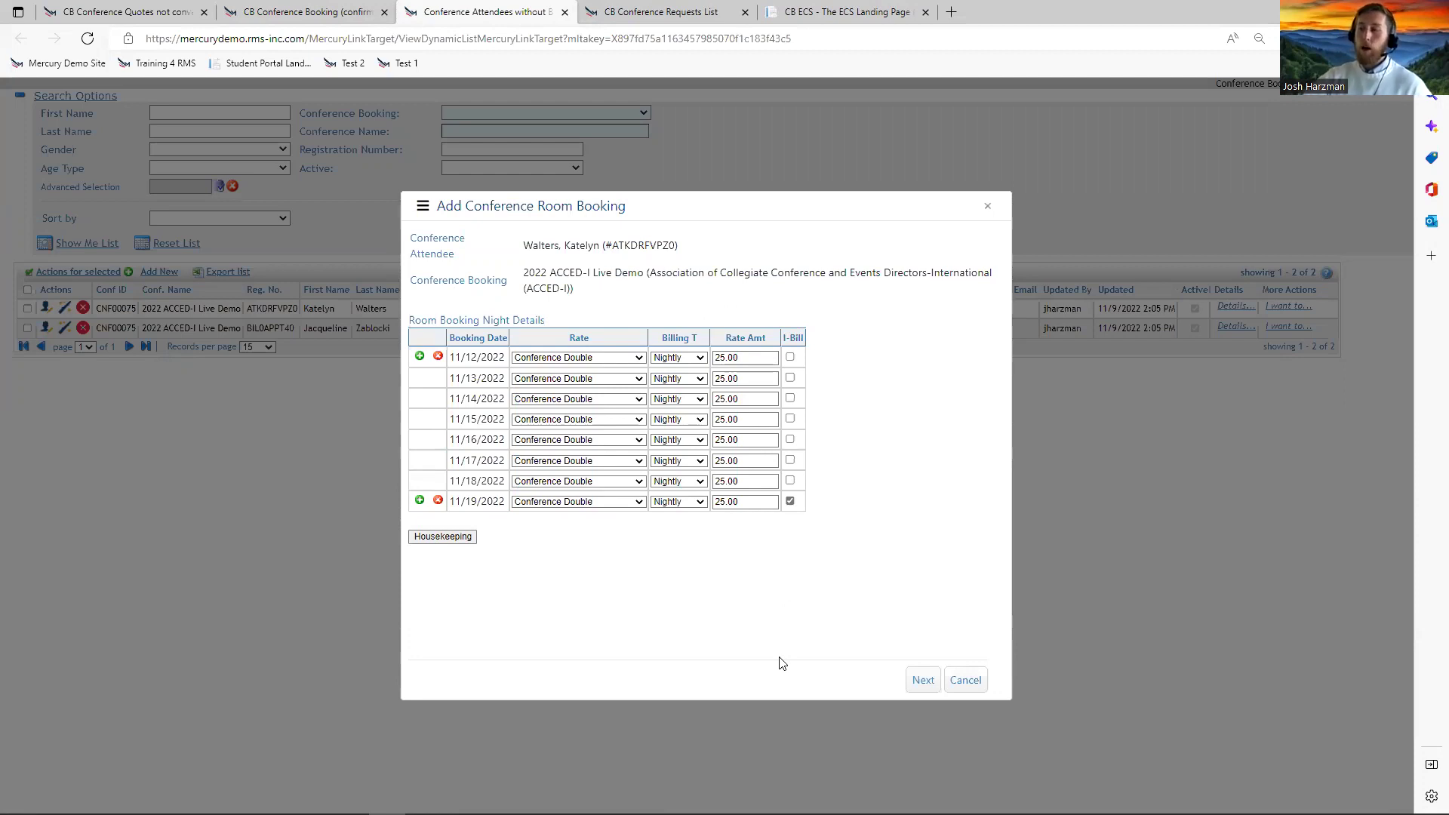
click(438, 501)
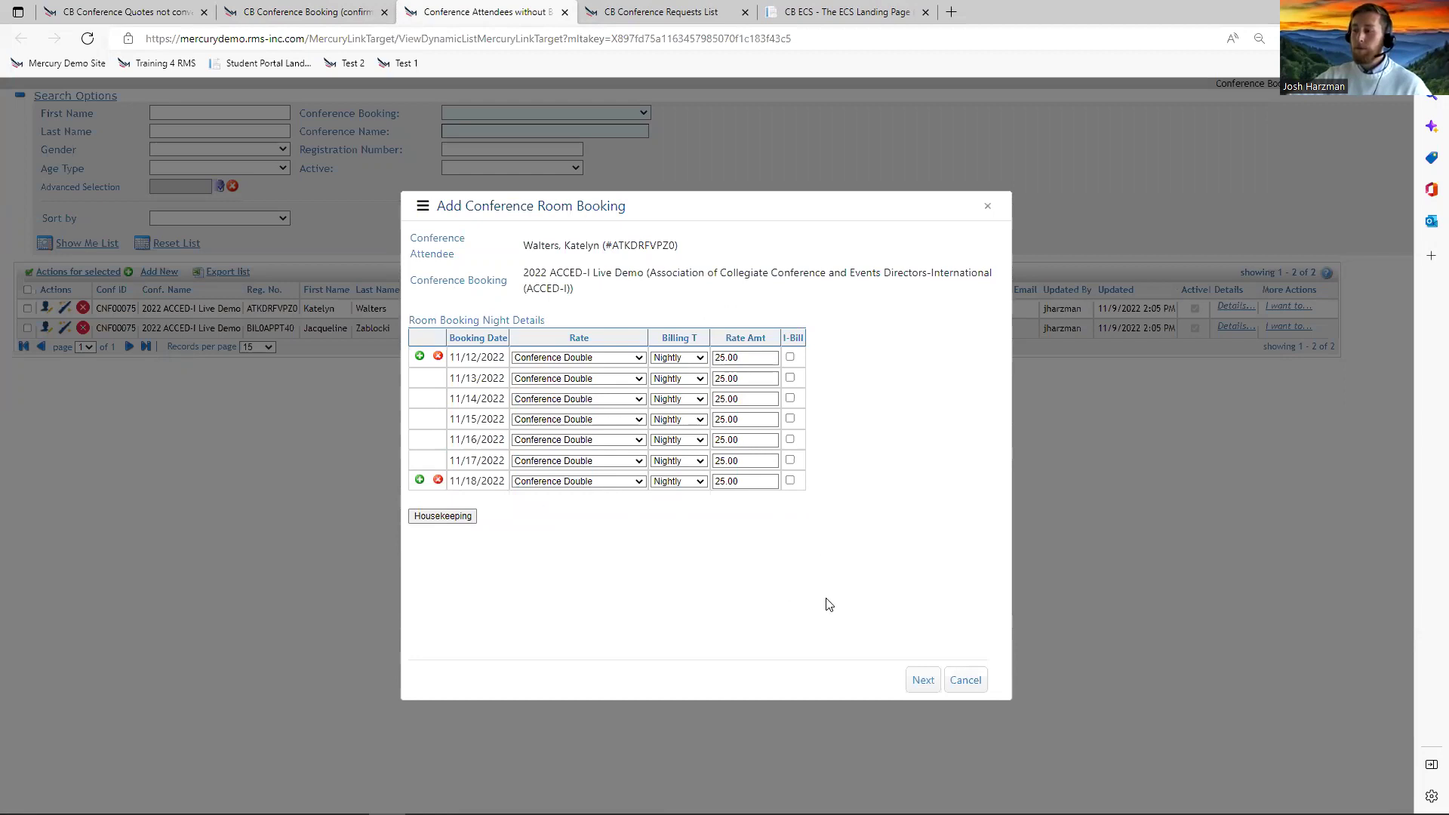
Book the attendee into room GC313 on floor Greycourt 3, reserved for their housing requirements group, and save the booking.
click(925, 690)
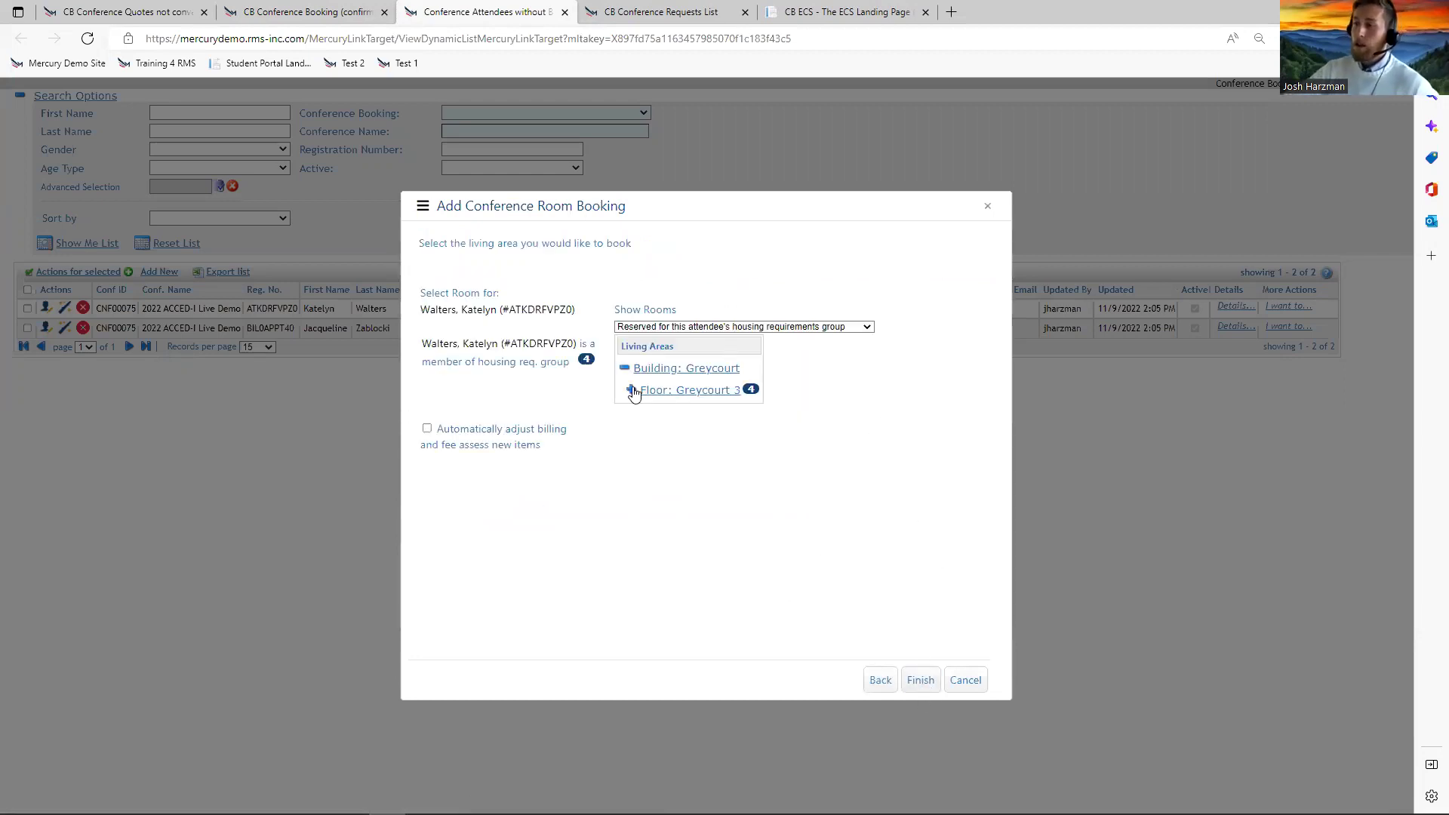
click(632, 390)
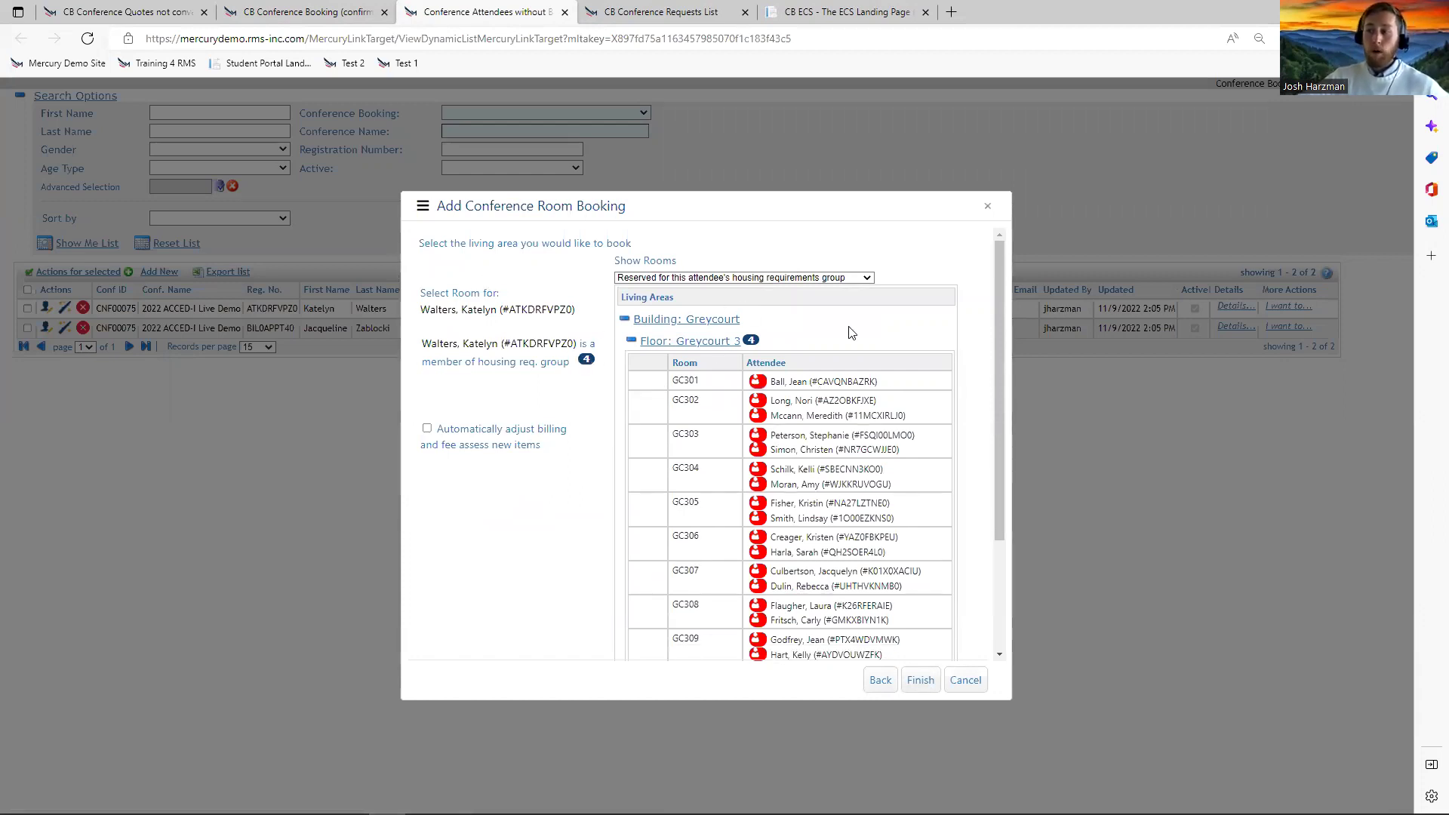
scroll(853, 336, down, 3)
drag(785, 513, 790, 617)
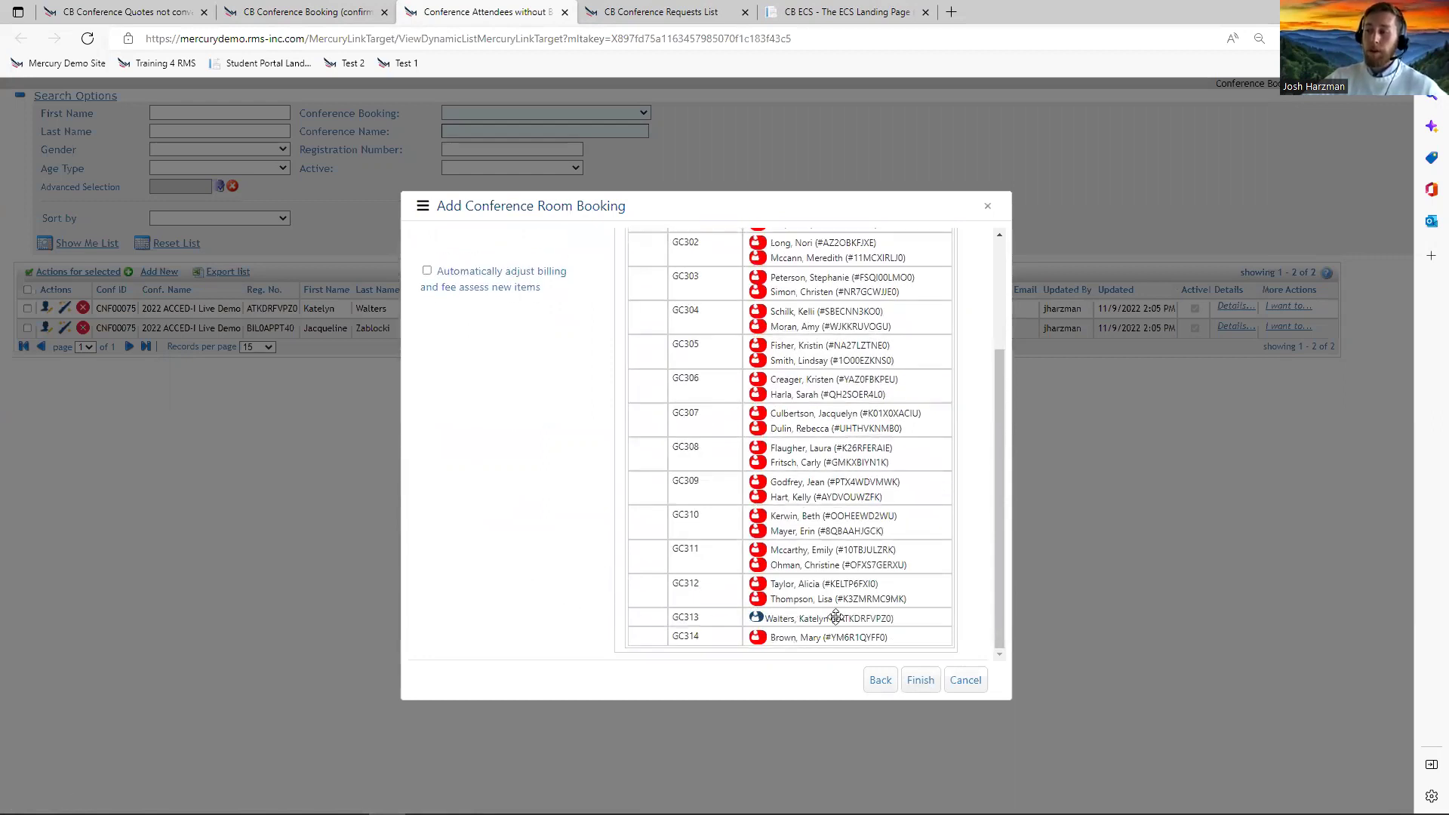
click(920, 680)
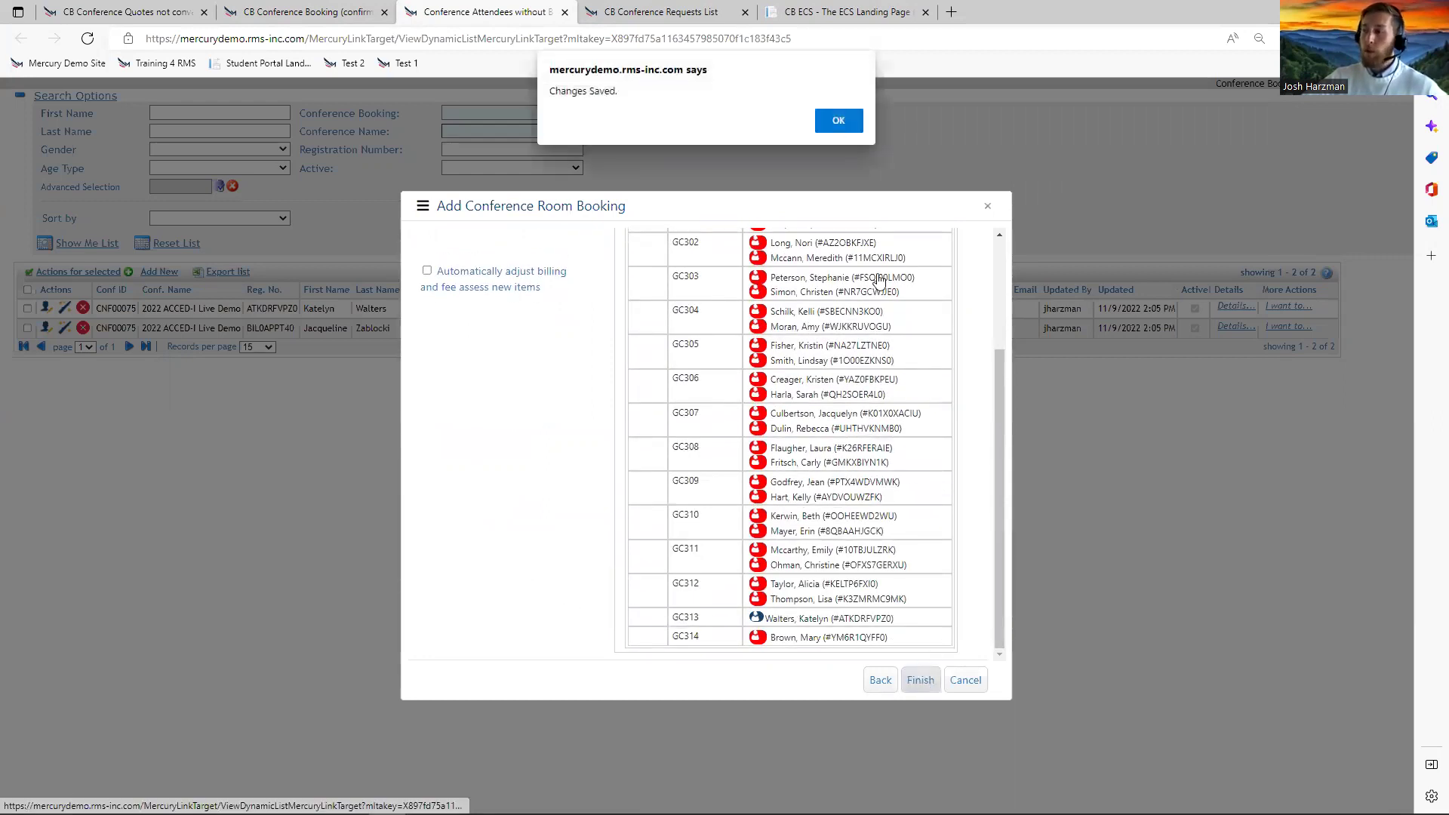
click(836, 121)
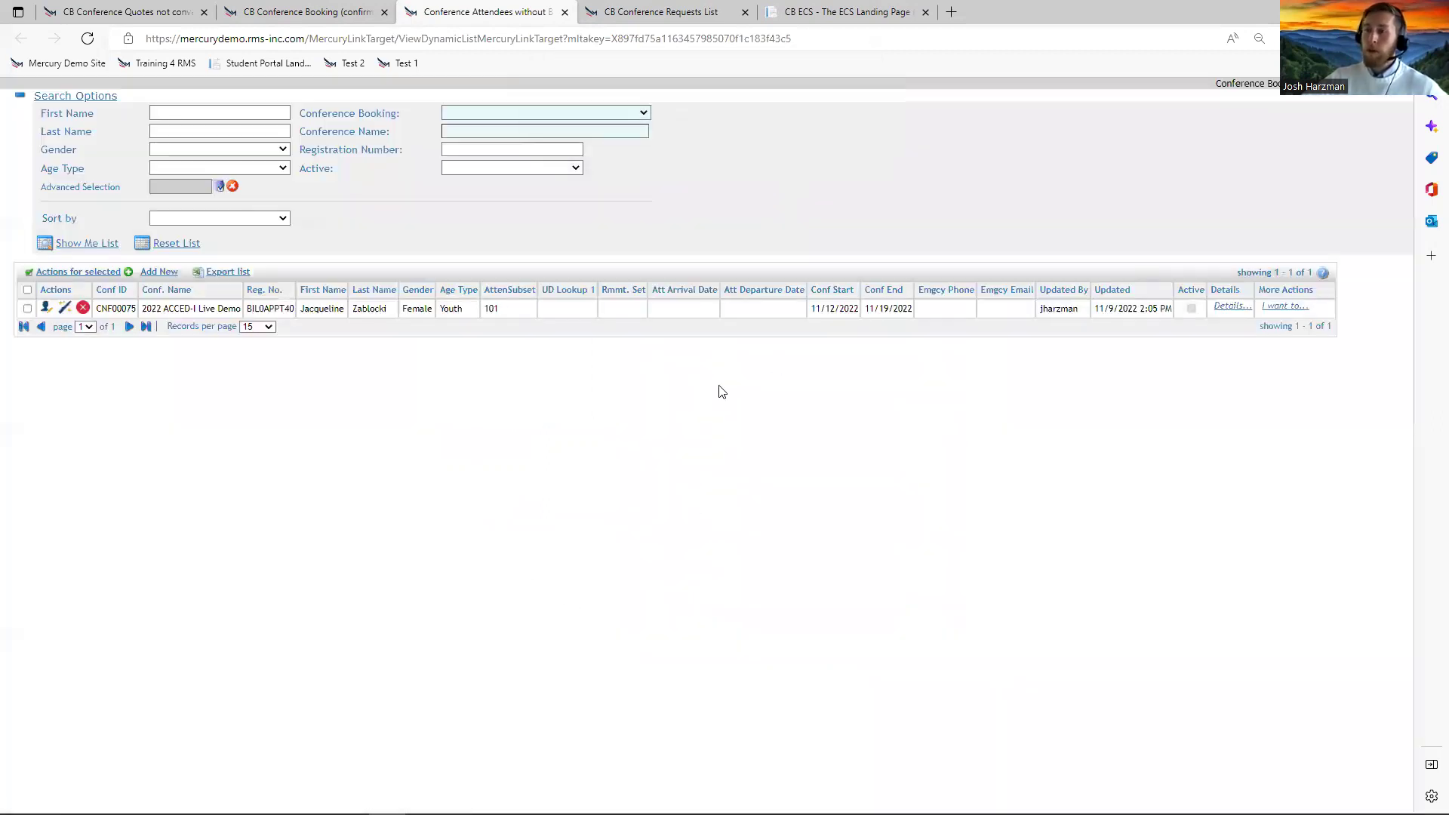
Create the room booking for the remaining attendee on floor Greycourt 3, keeping the default nightly rates.
click(63, 308)
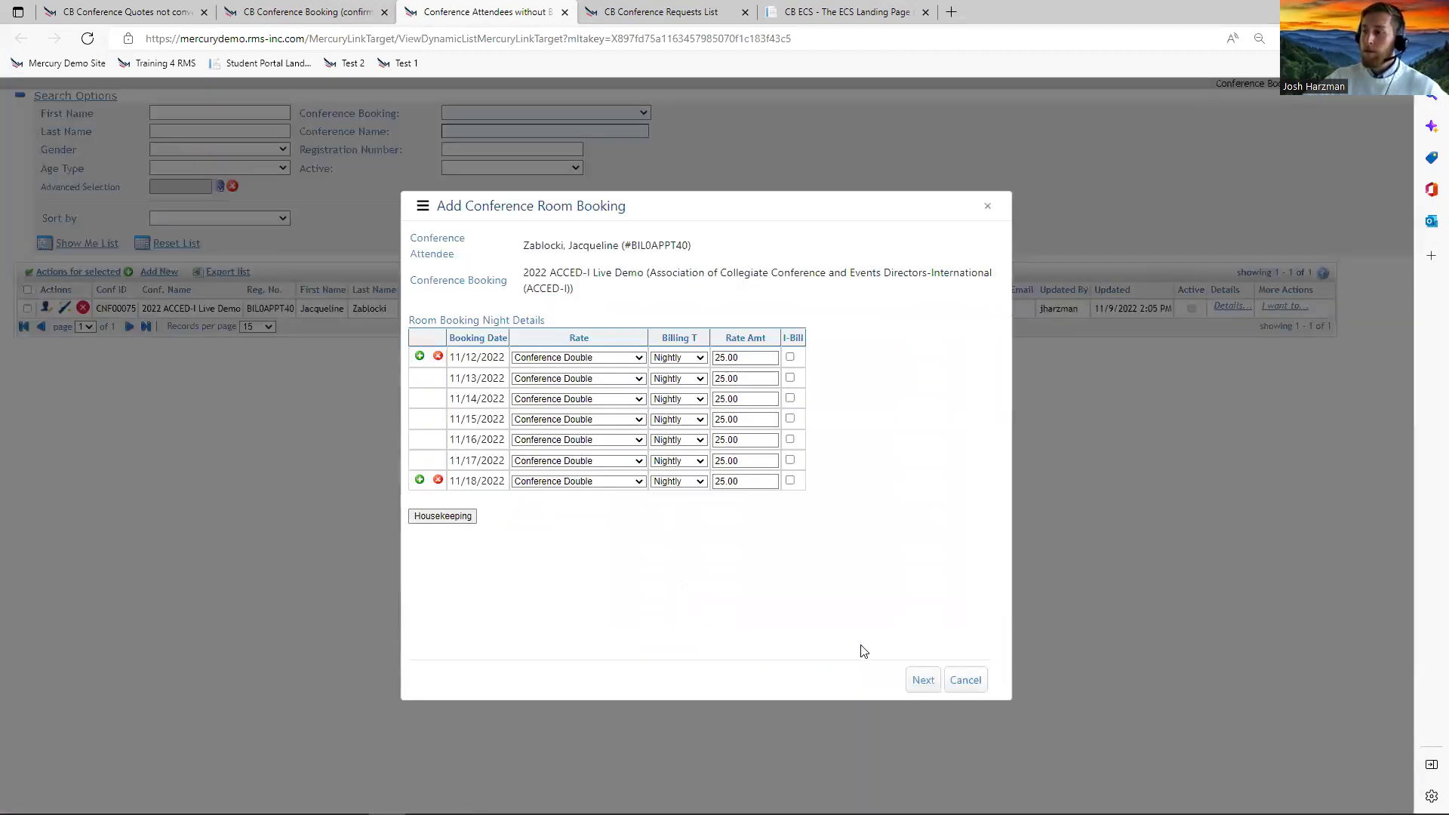
click(921, 680)
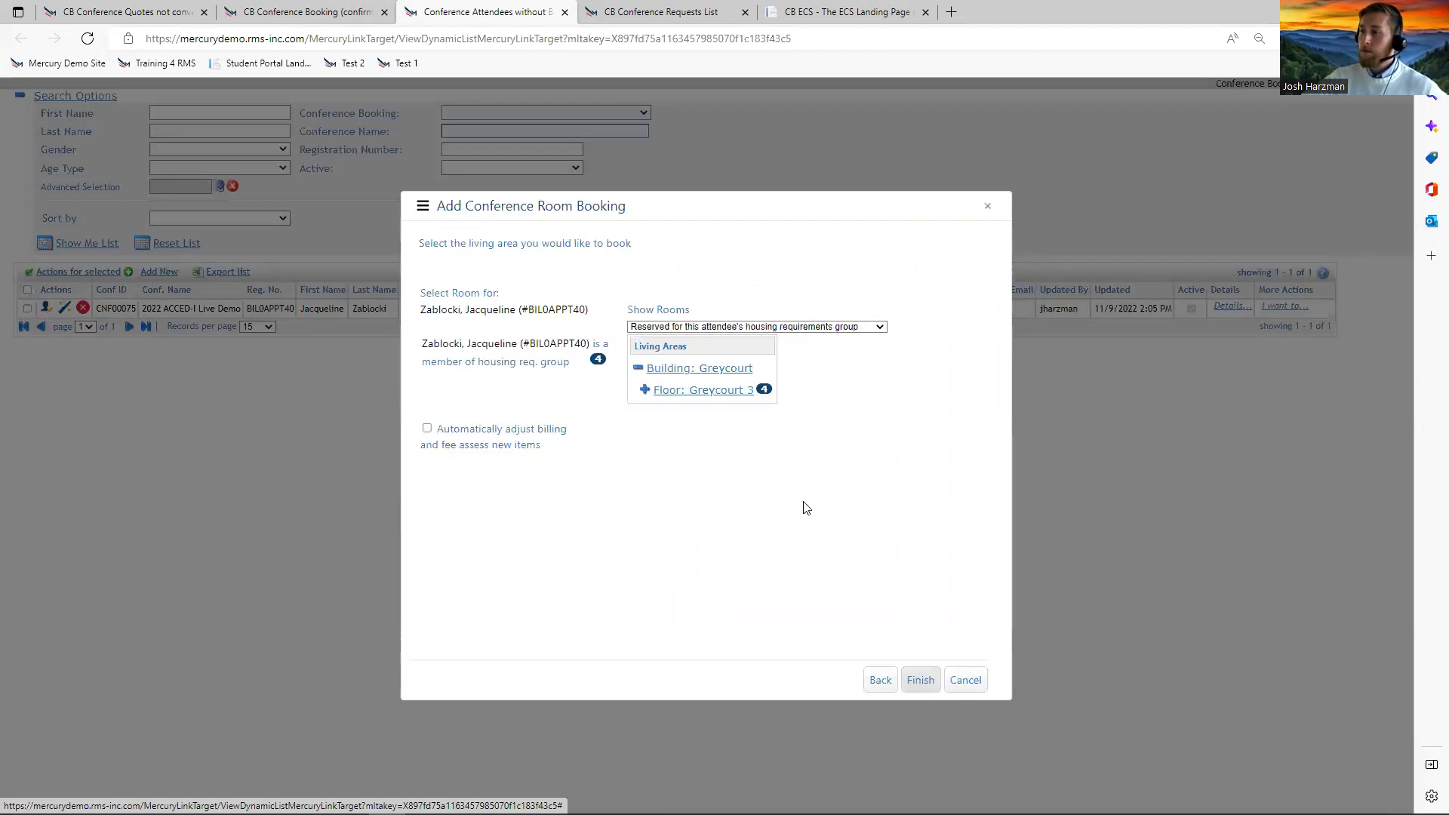
click(645, 389)
scroll(626, 403, down, 2)
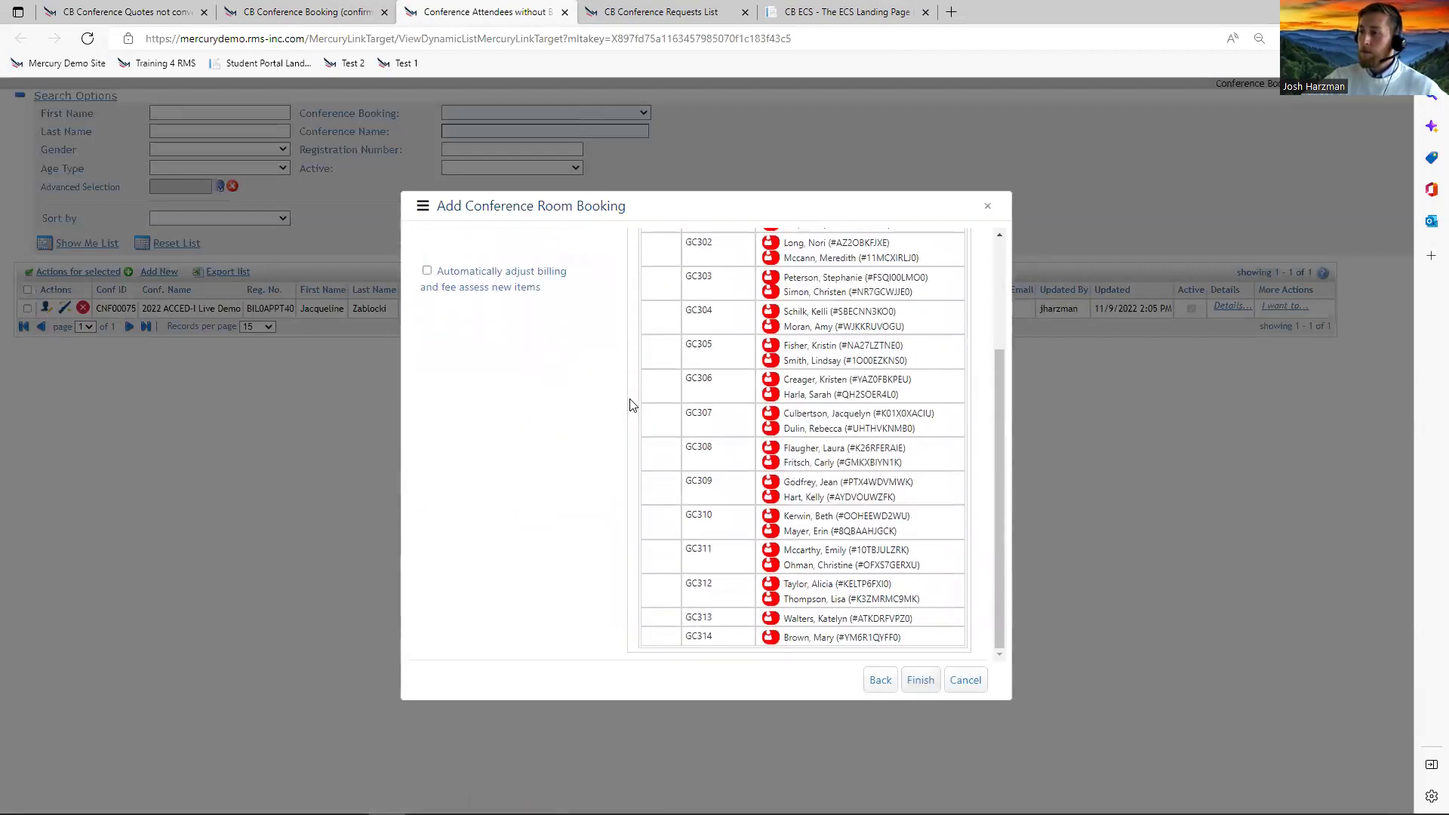
click(830, 632)
click(920, 680)
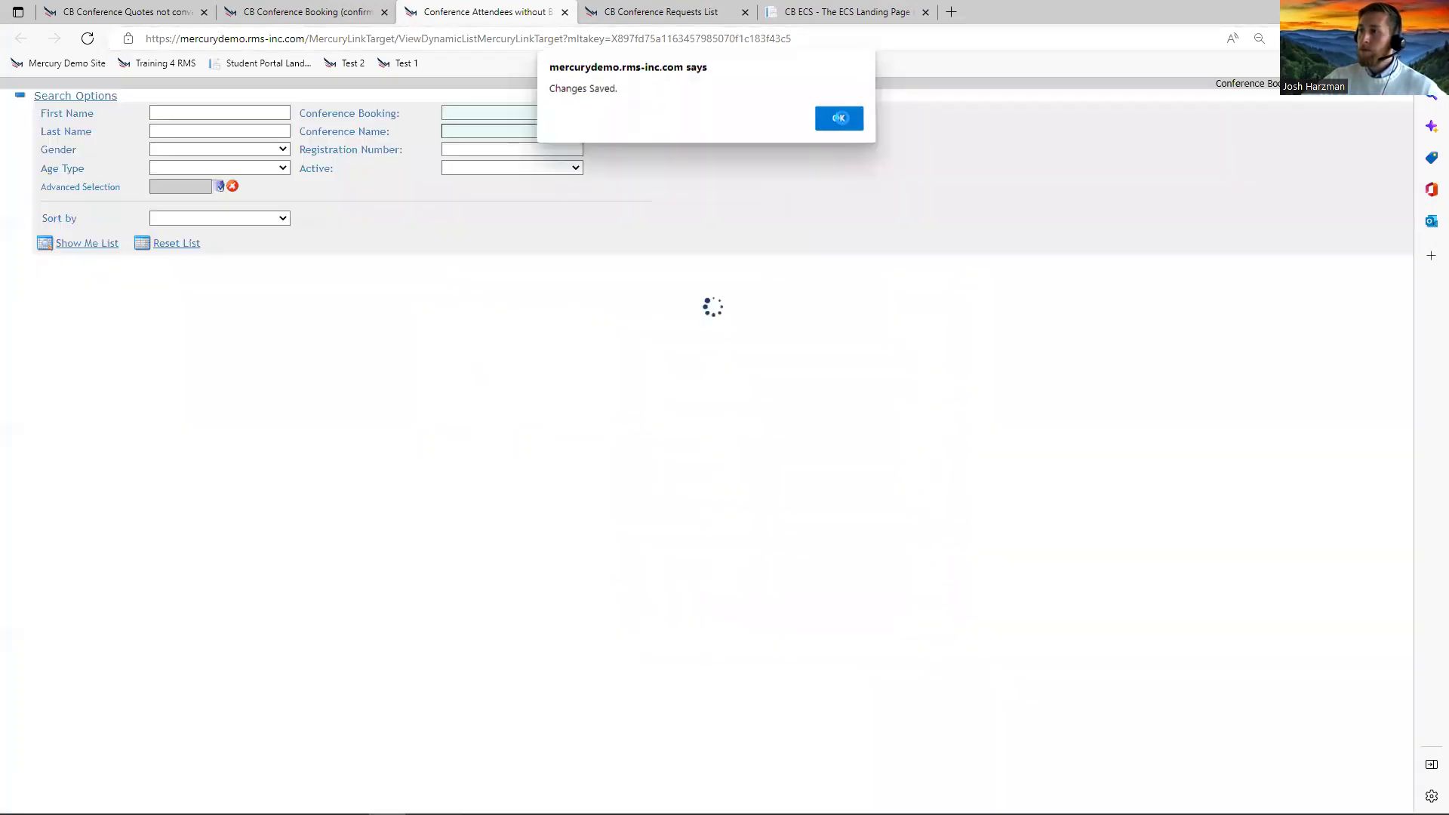
click(860, 119)
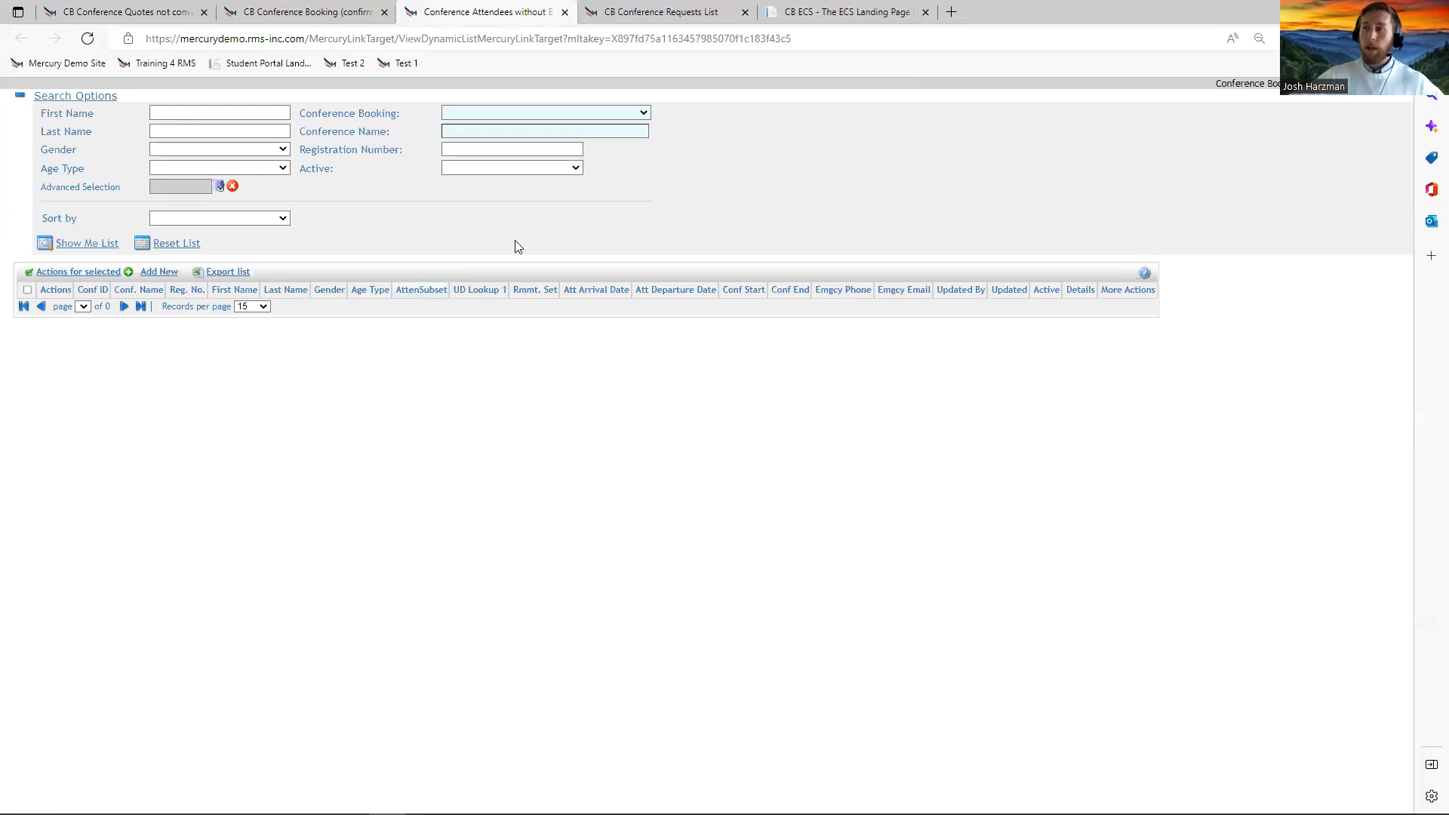
Close the list of attendees without bookings and open the Conference Bookable Bookerator for the 2022 ACCED-I Live Demo.
click(565, 12)
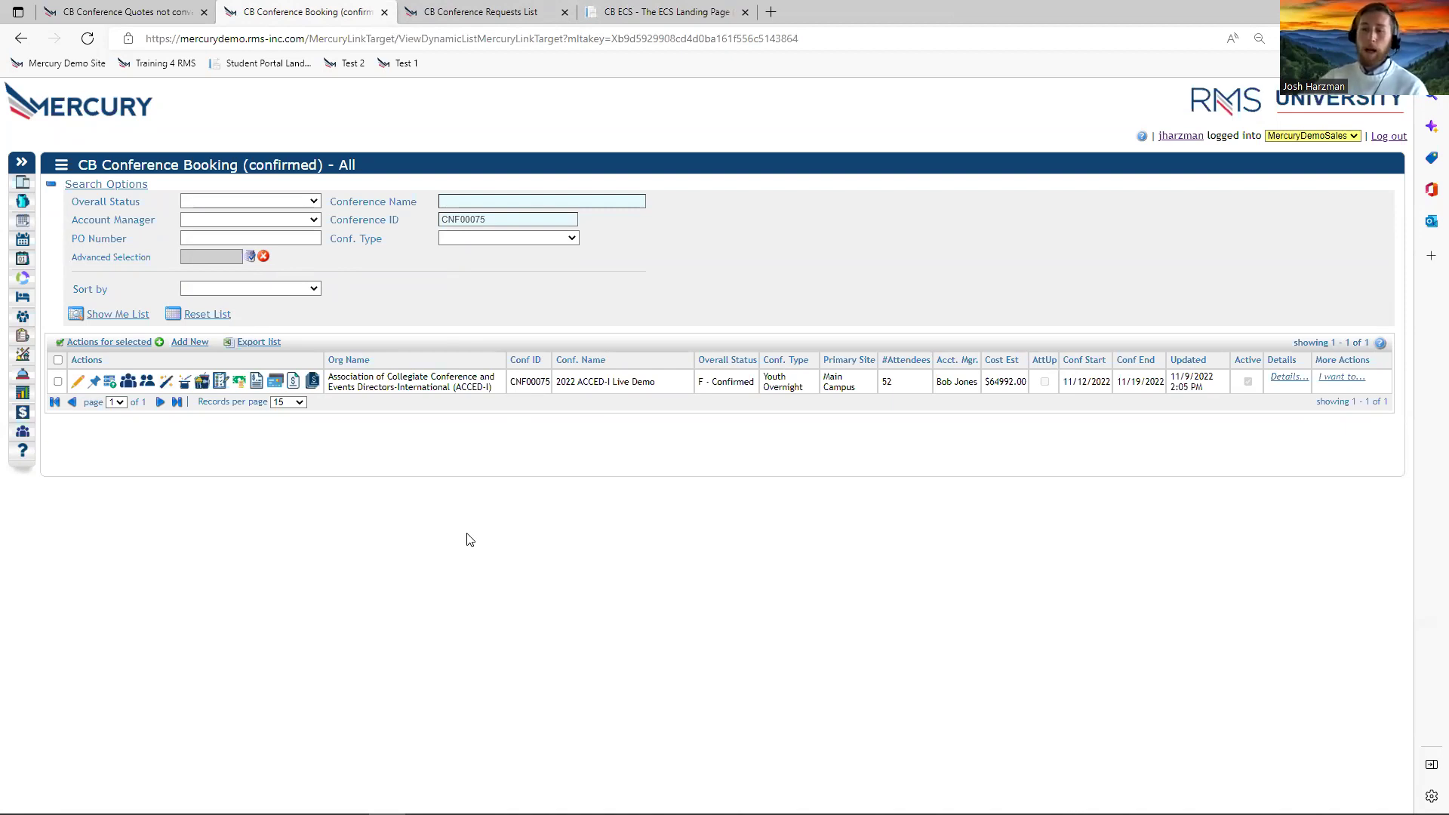
click(165, 383)
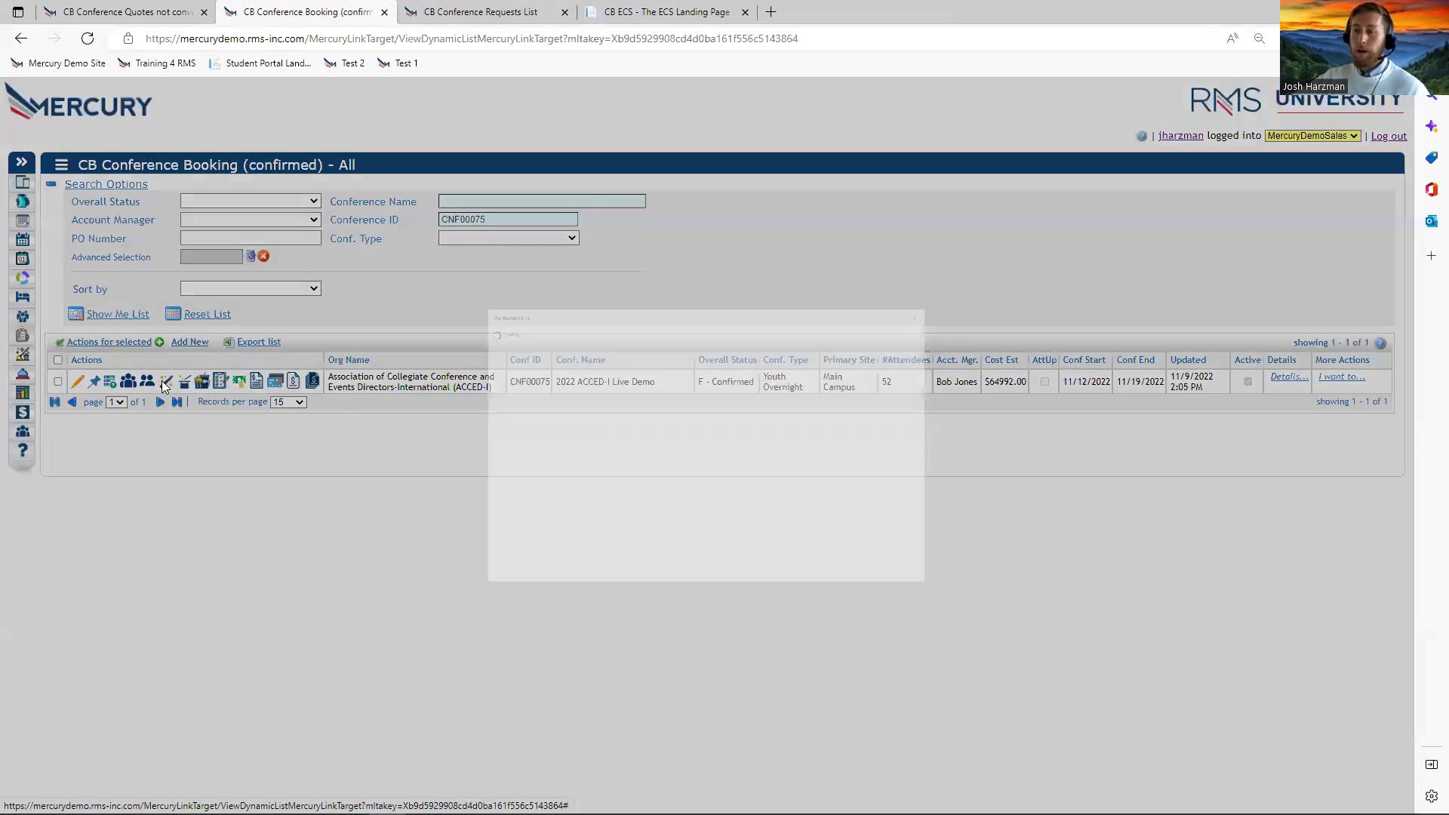
click(1227, 129)
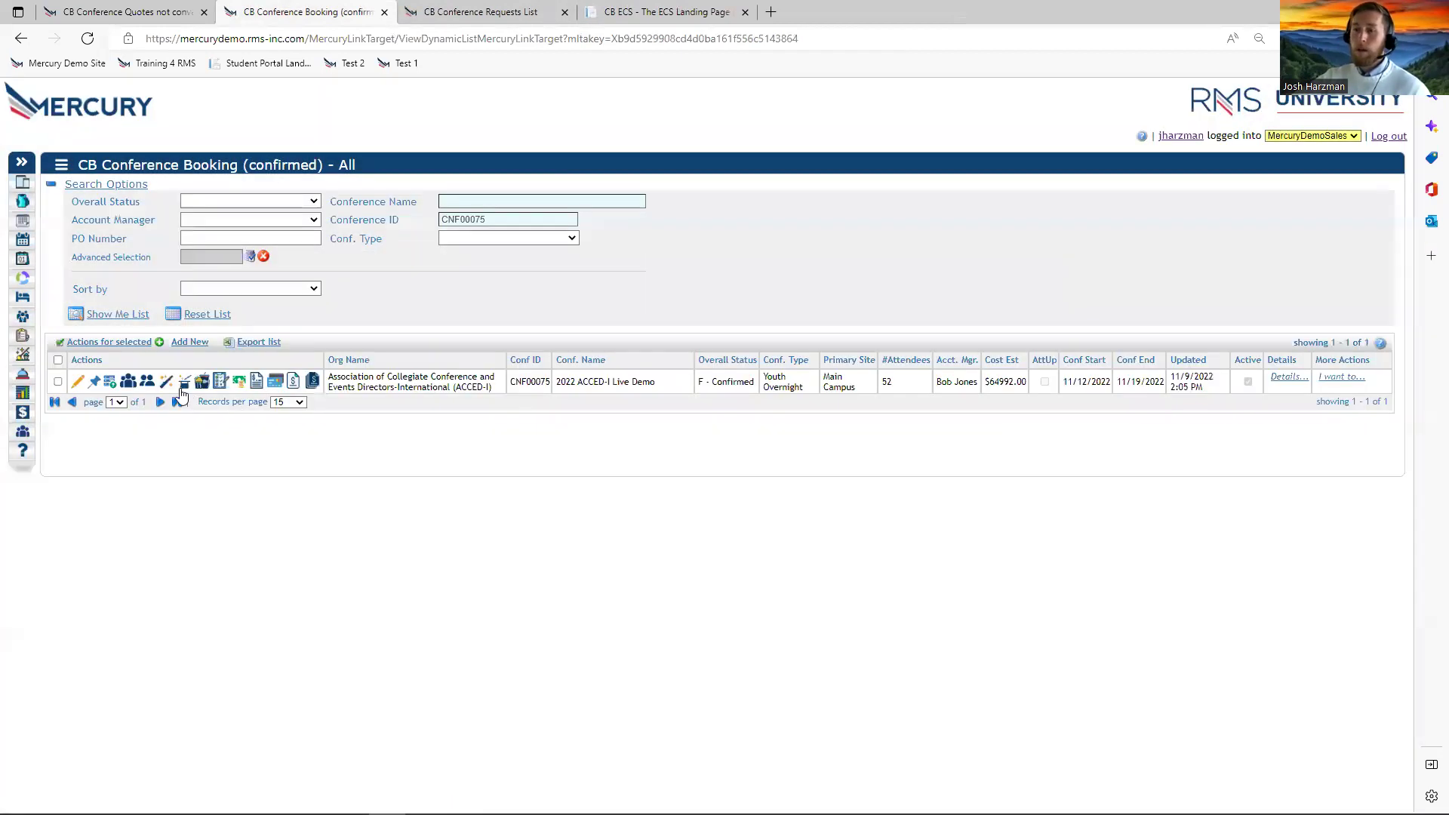
click(184, 383)
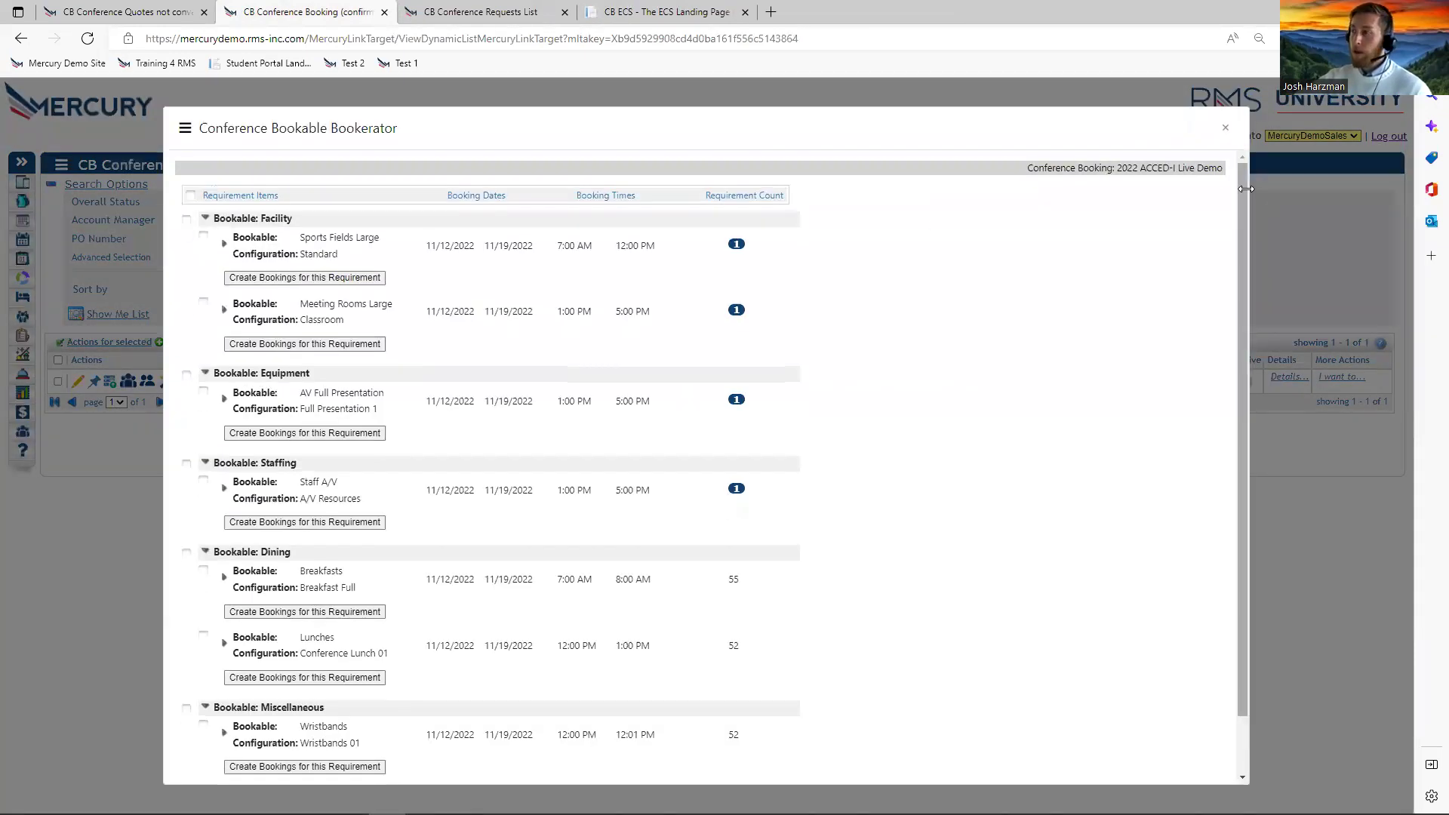
Review the conference's bookable requirements by category, especially Facility and Equipment.
drag(1243, 188, 1236, 255)
scroll(723, 512, up, 1)
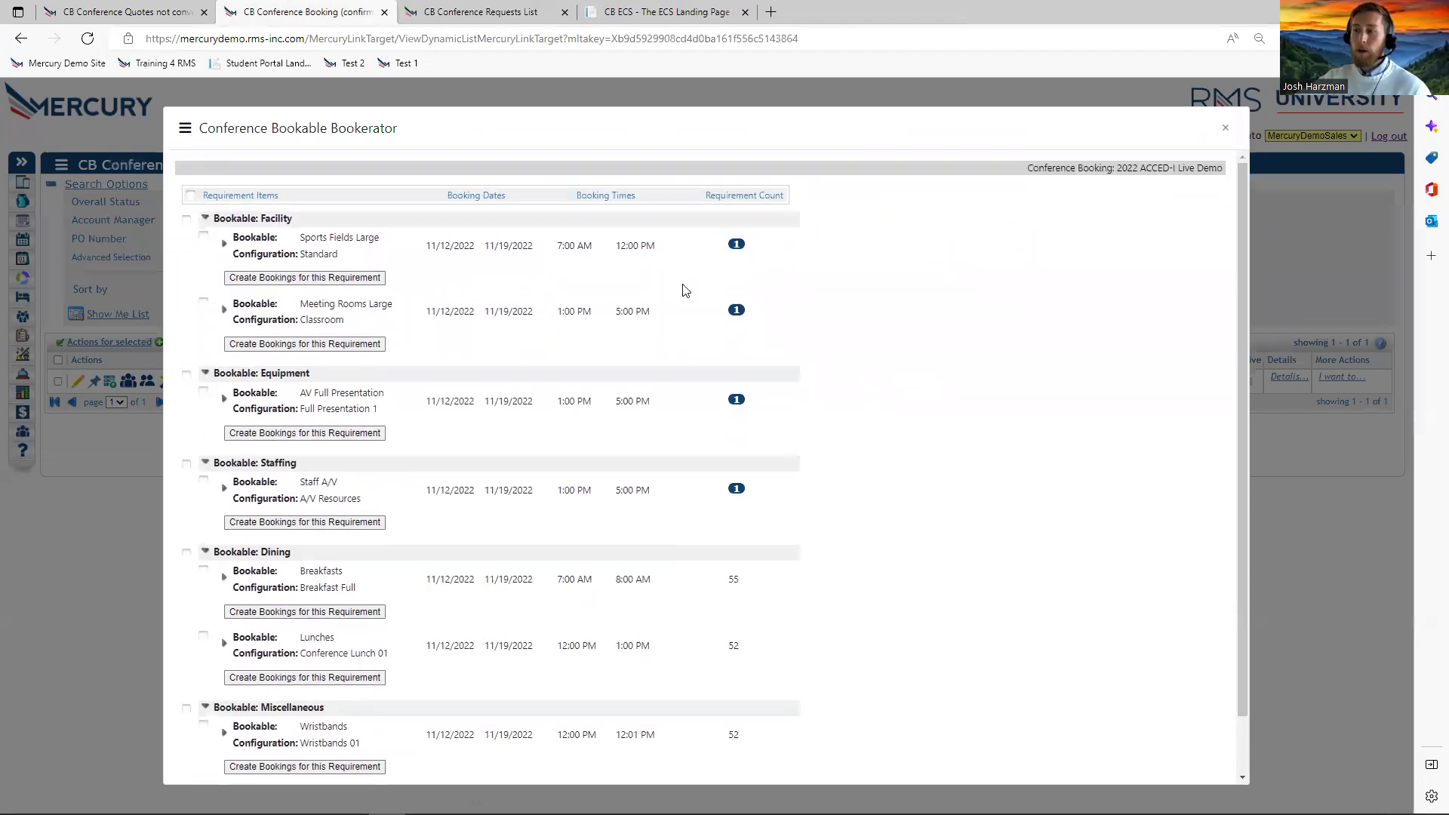
drag(232, 218, 274, 219)
click(274, 220)
double_click(261, 373)
click(256, 370)
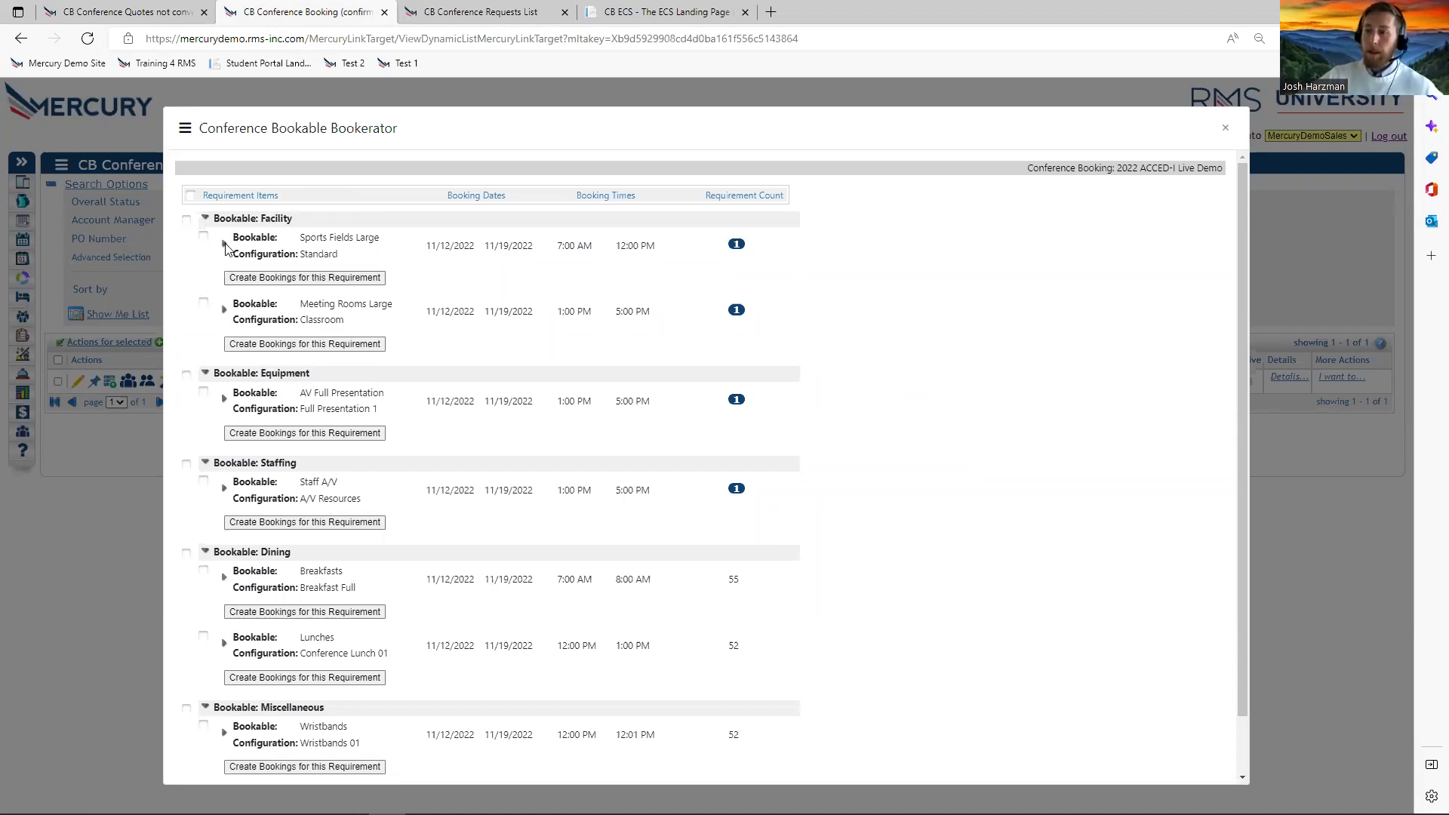
Expand the Sports Fields Large requirement and check its booking times.
click(224, 246)
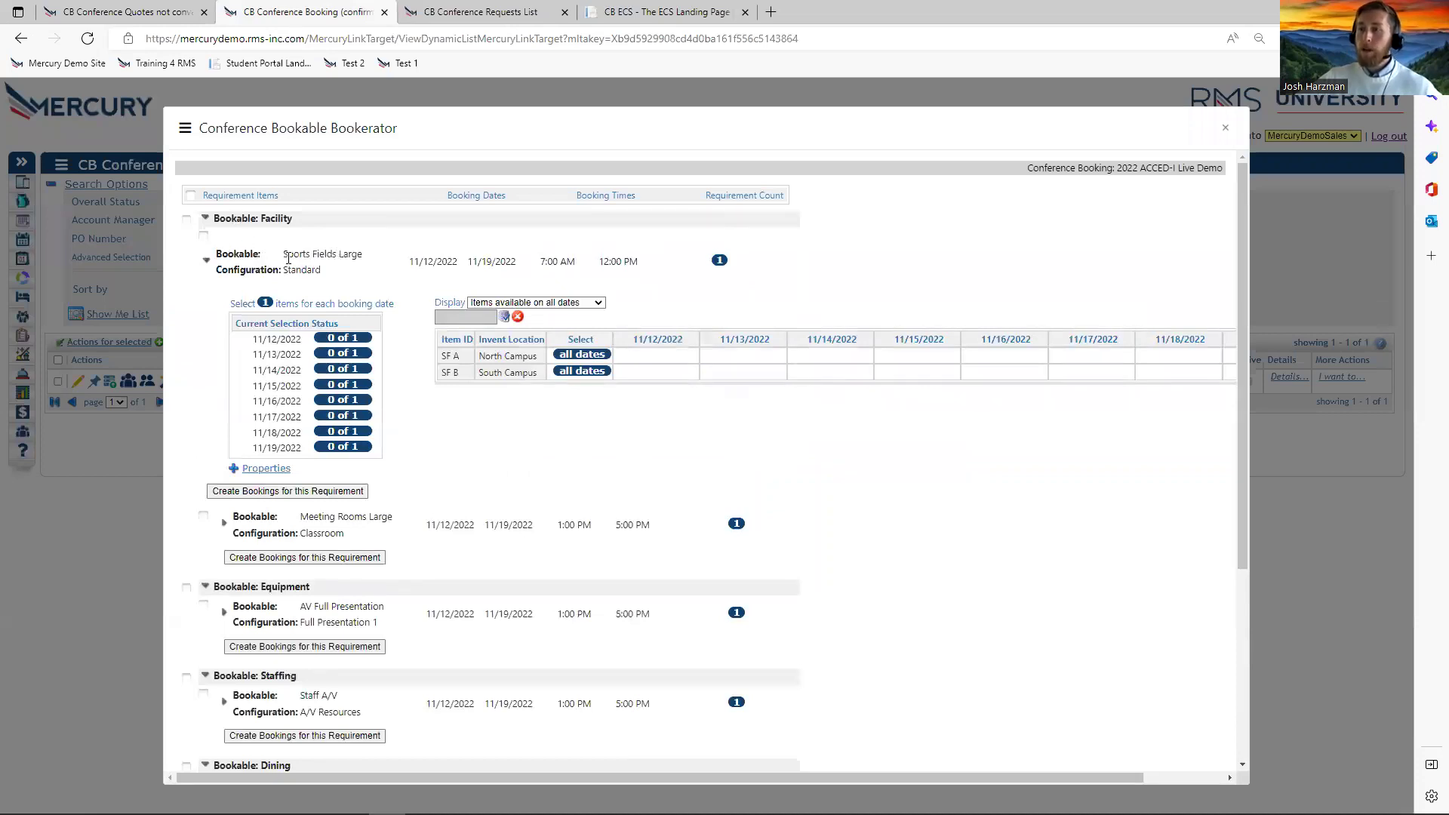
drag(316, 253, 646, 264)
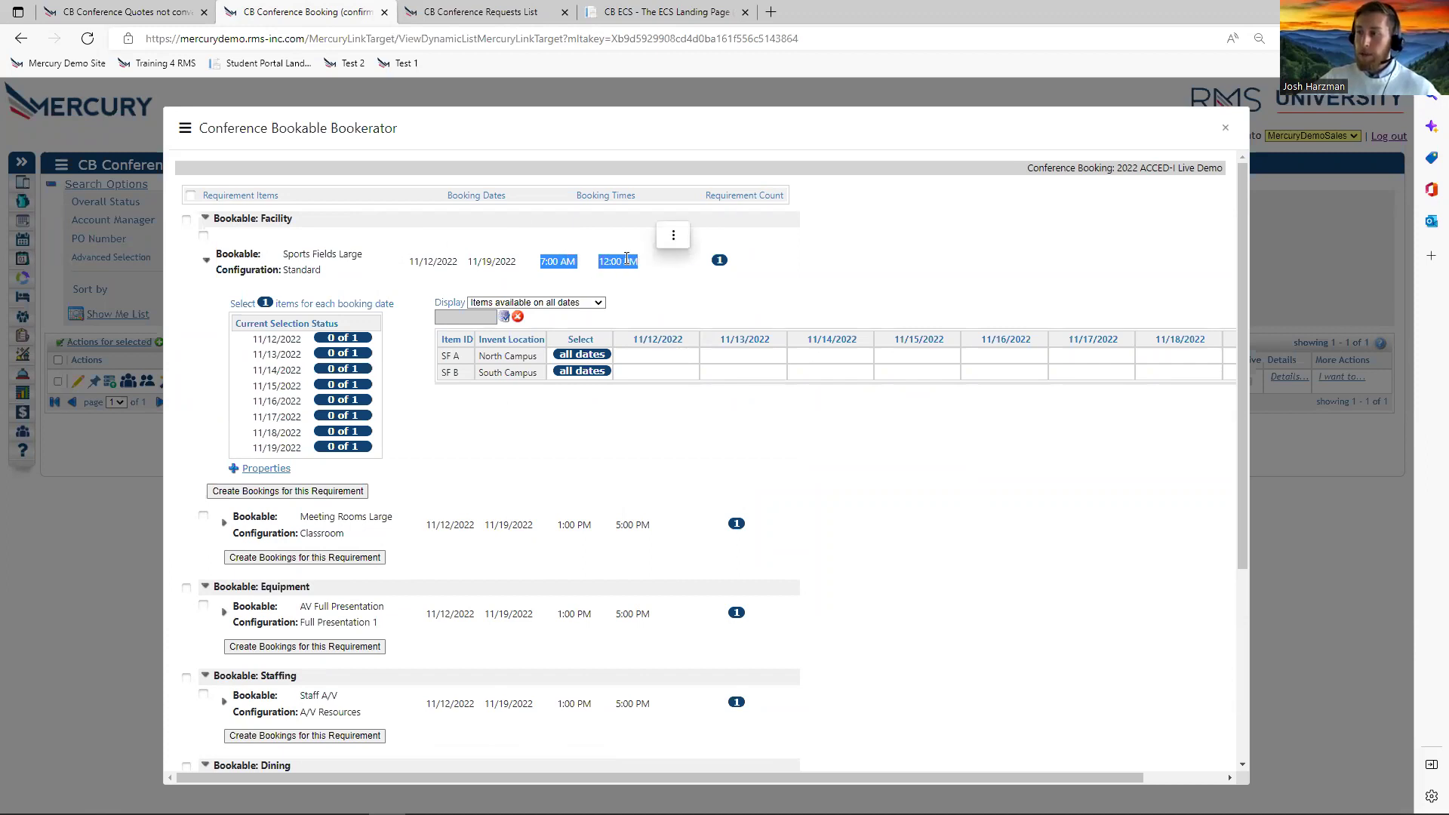
click(626, 258)
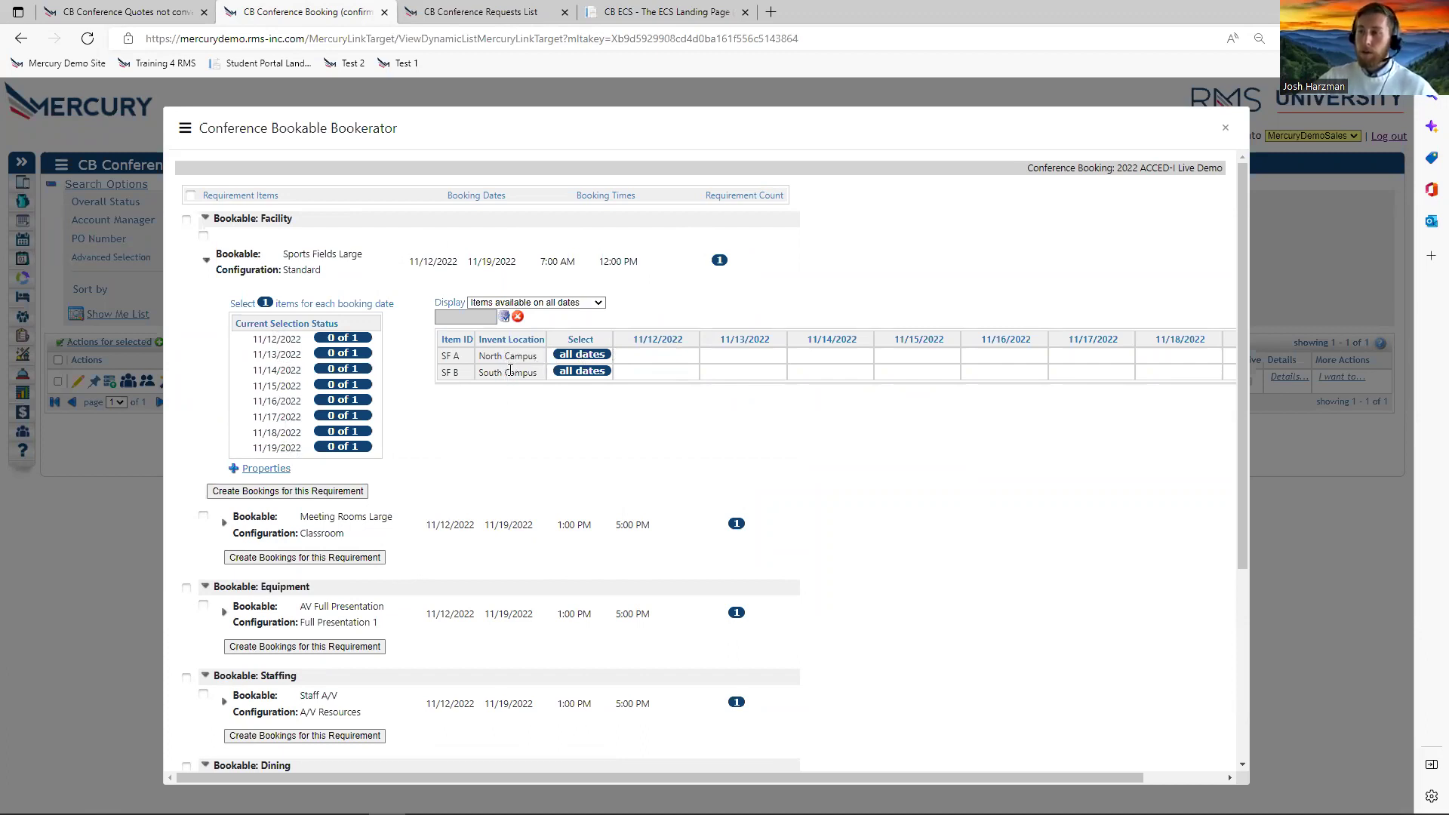
Try SF A for 11/12 and 11/14/2022 with SF B for 11/13/2022, and remove the 11/13 and 11/14 selections.
click(660, 358)
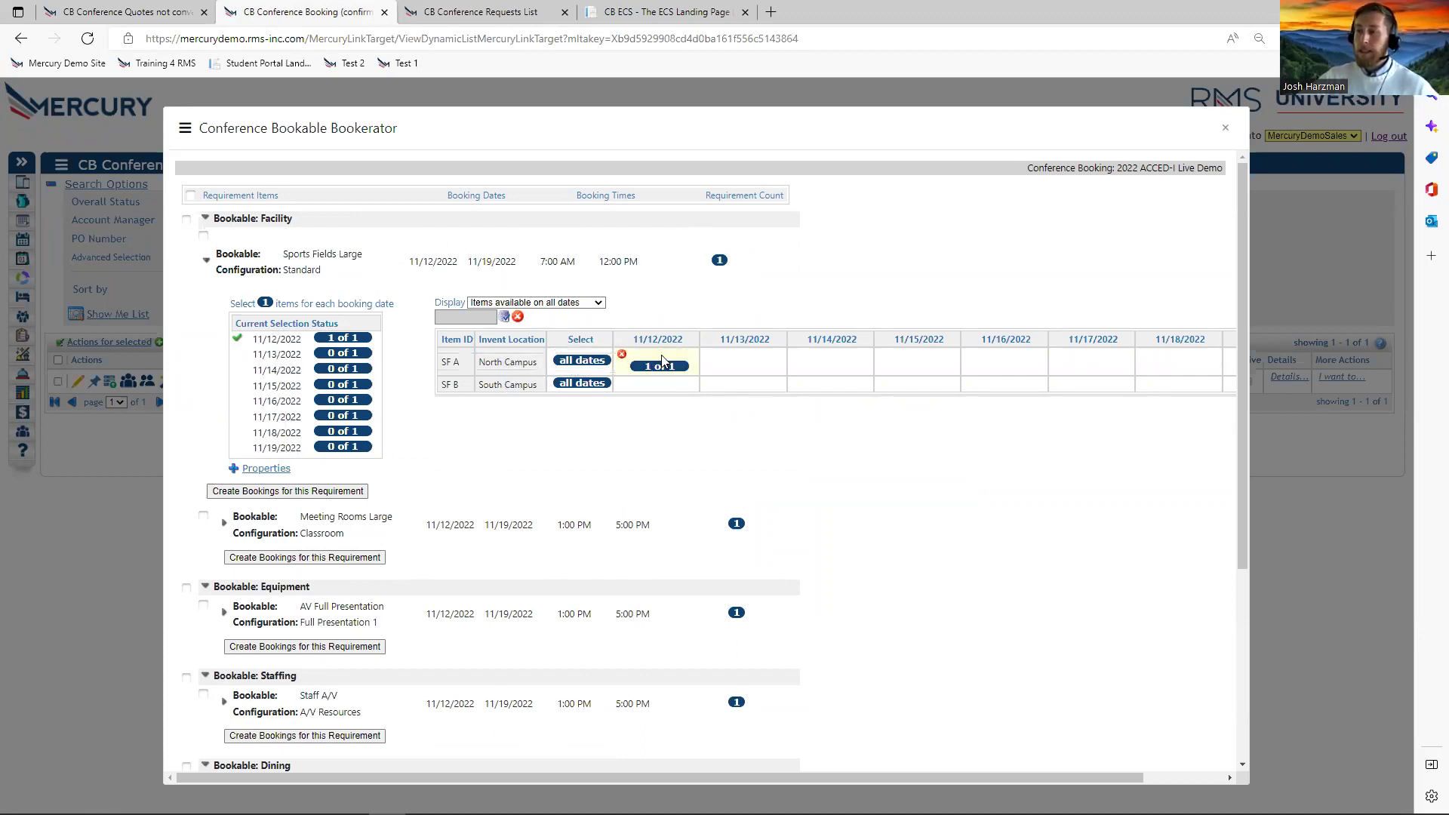
click(745, 383)
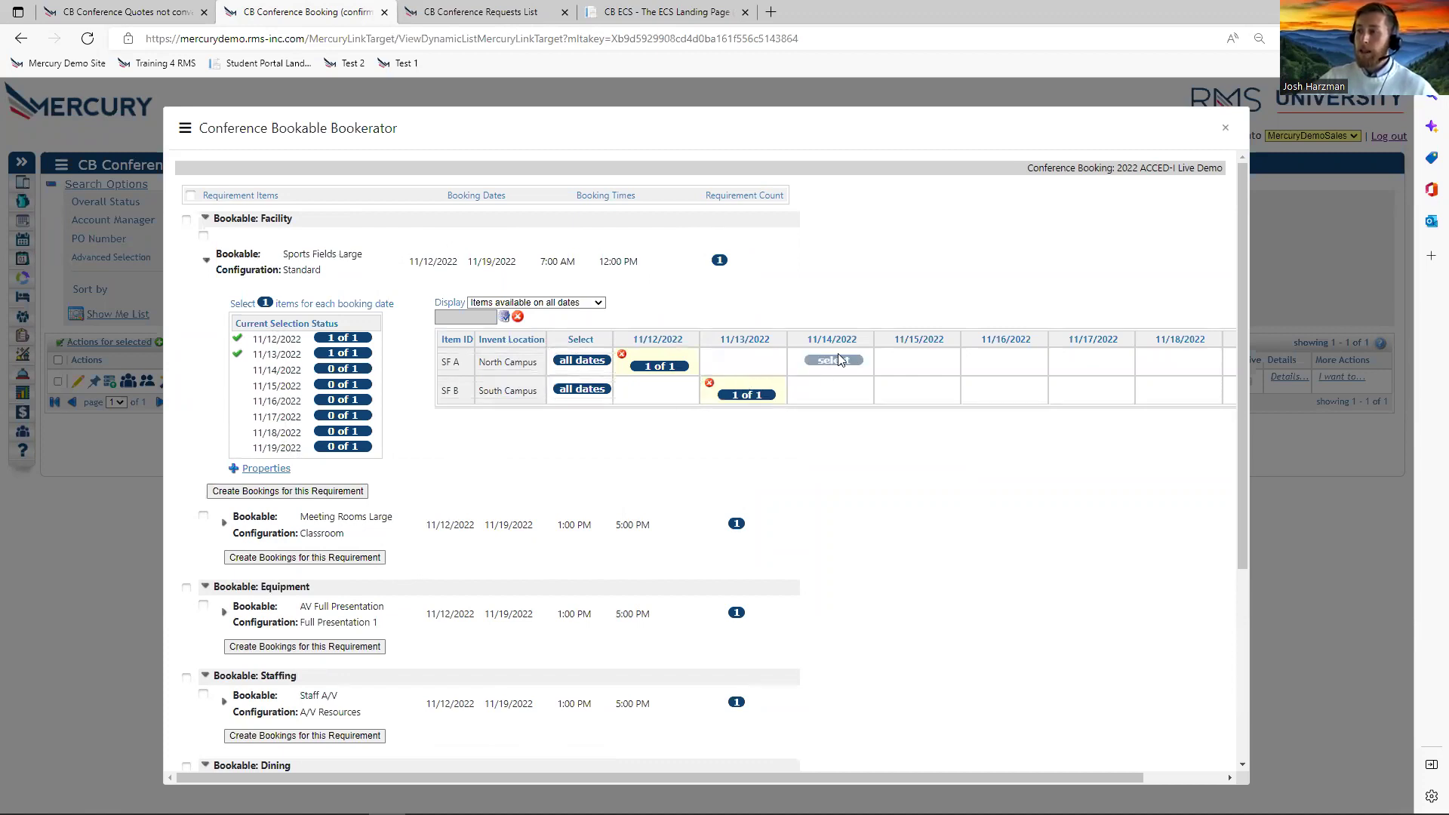
click(845, 365)
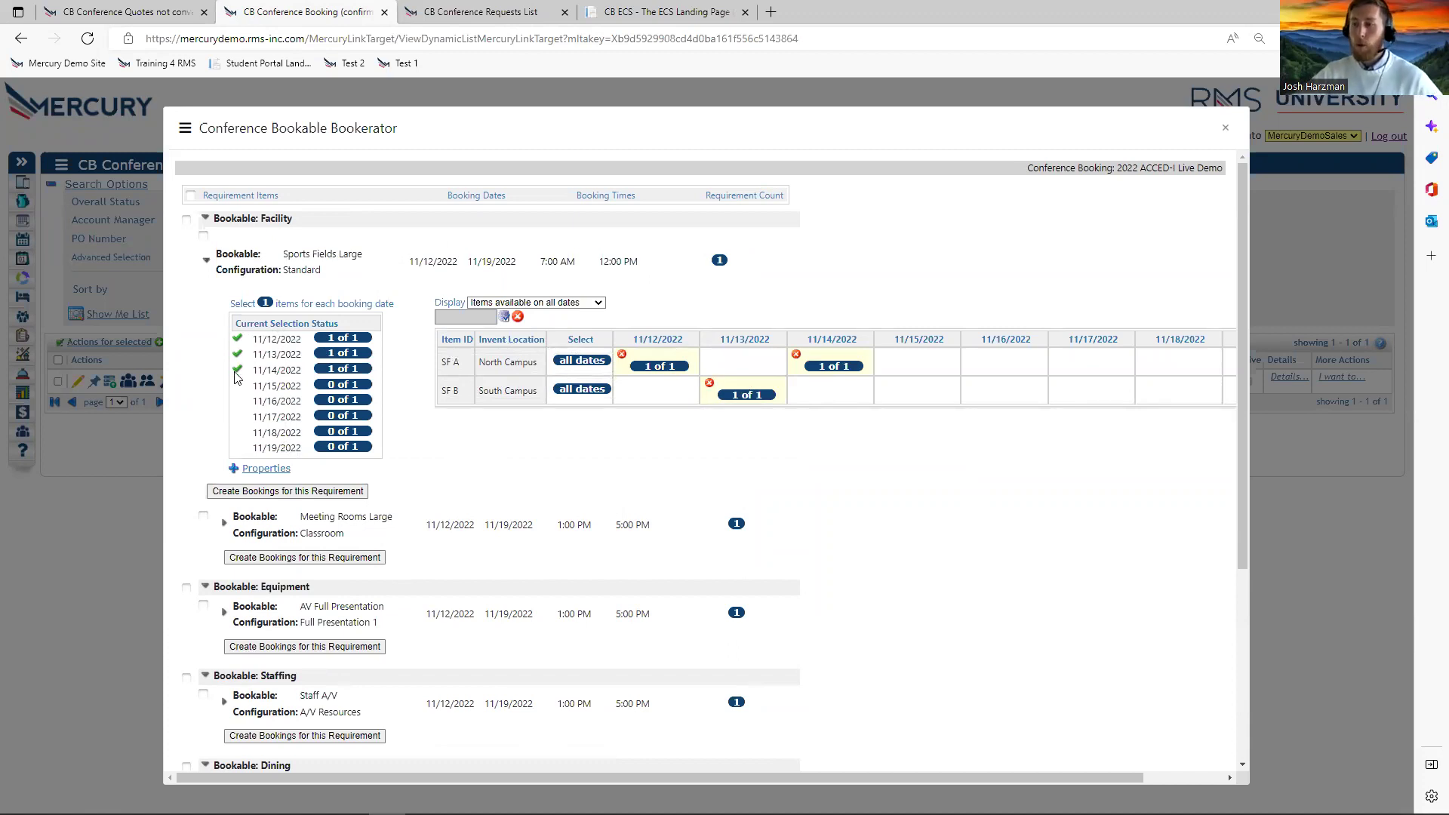
click(797, 354)
click(709, 384)
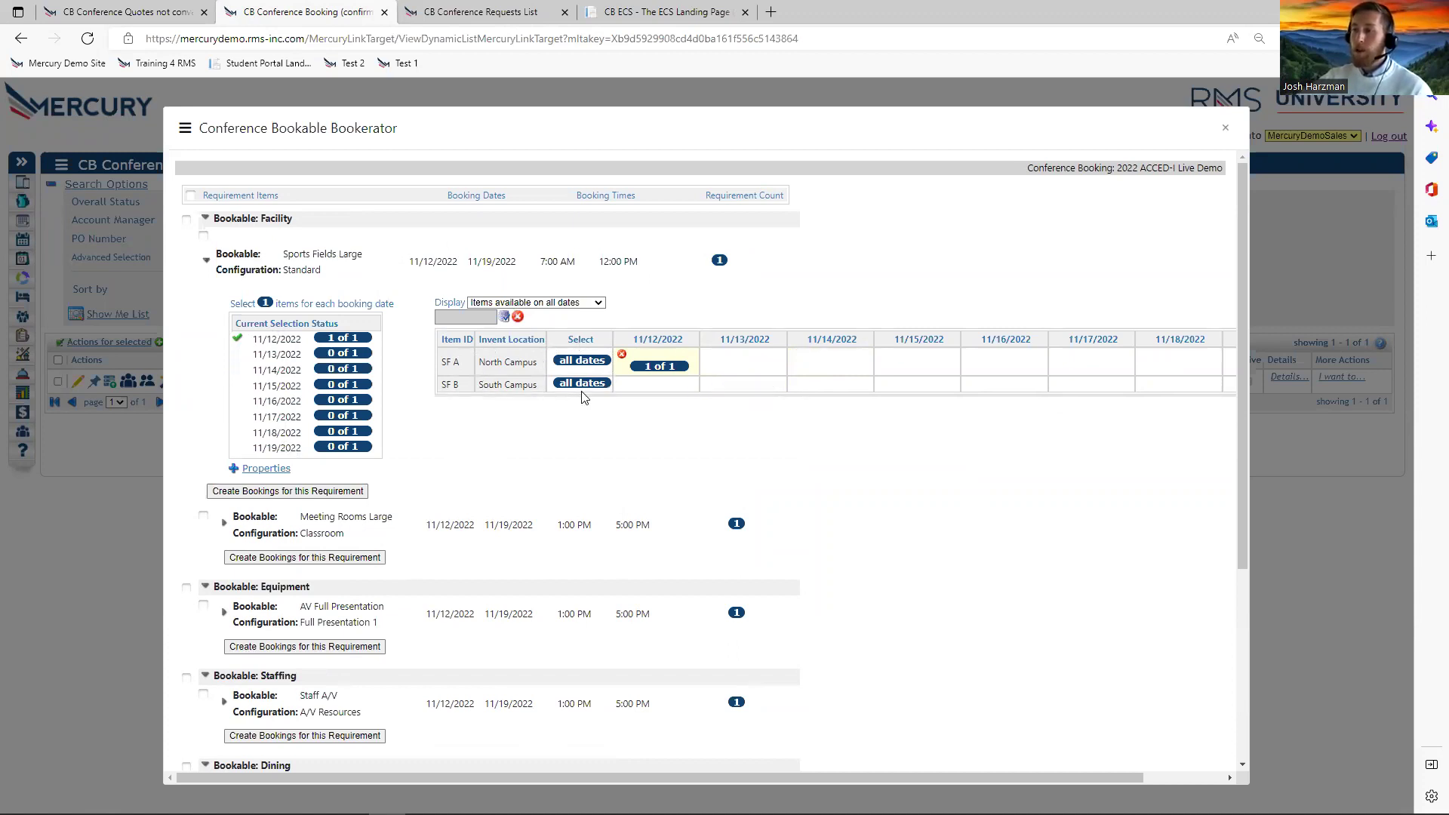
Select SF A at North Campus for all dates and look at the requirement's Booking Notes property without adding a note.
click(577, 361)
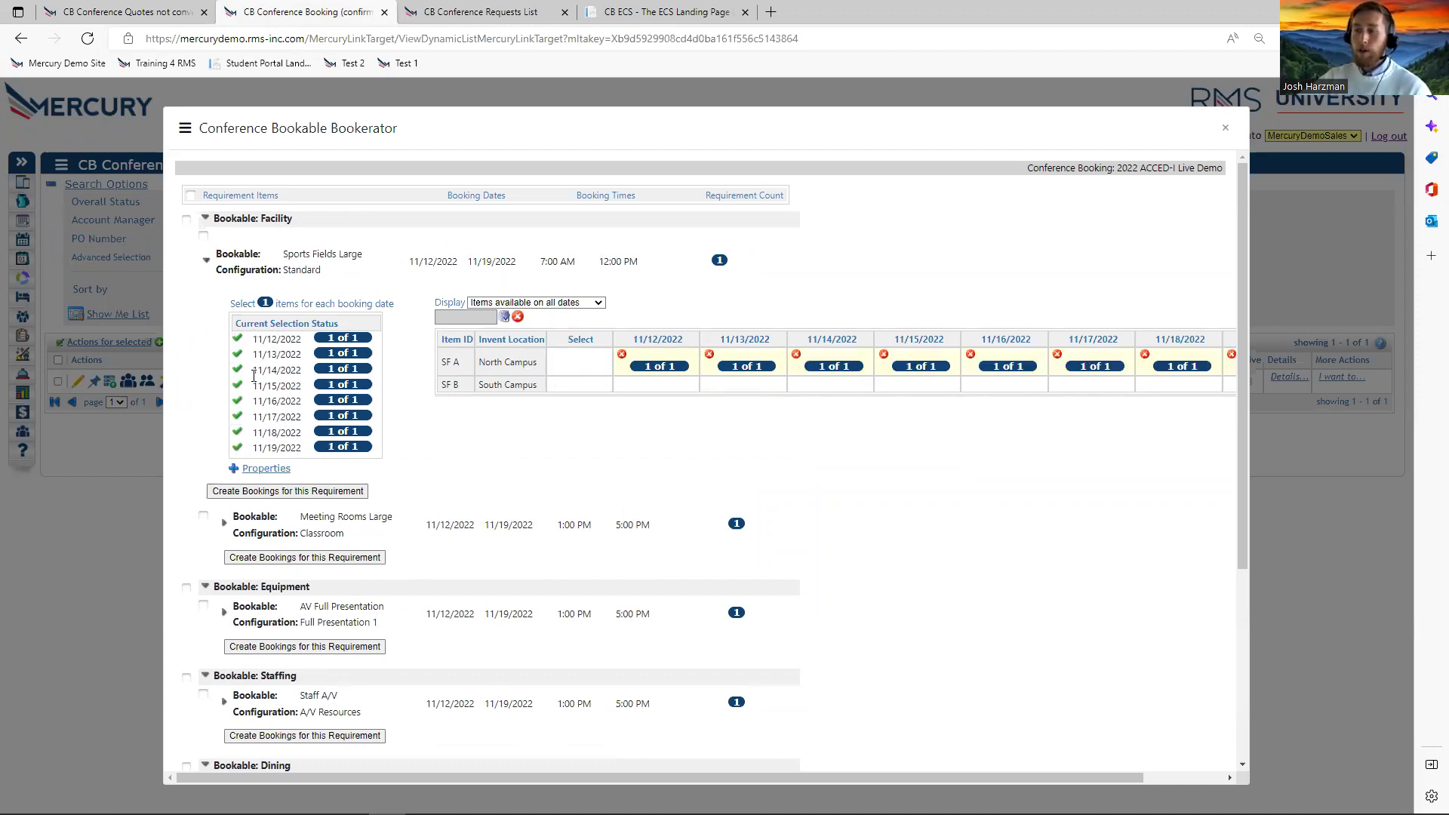
click(267, 469)
click(307, 505)
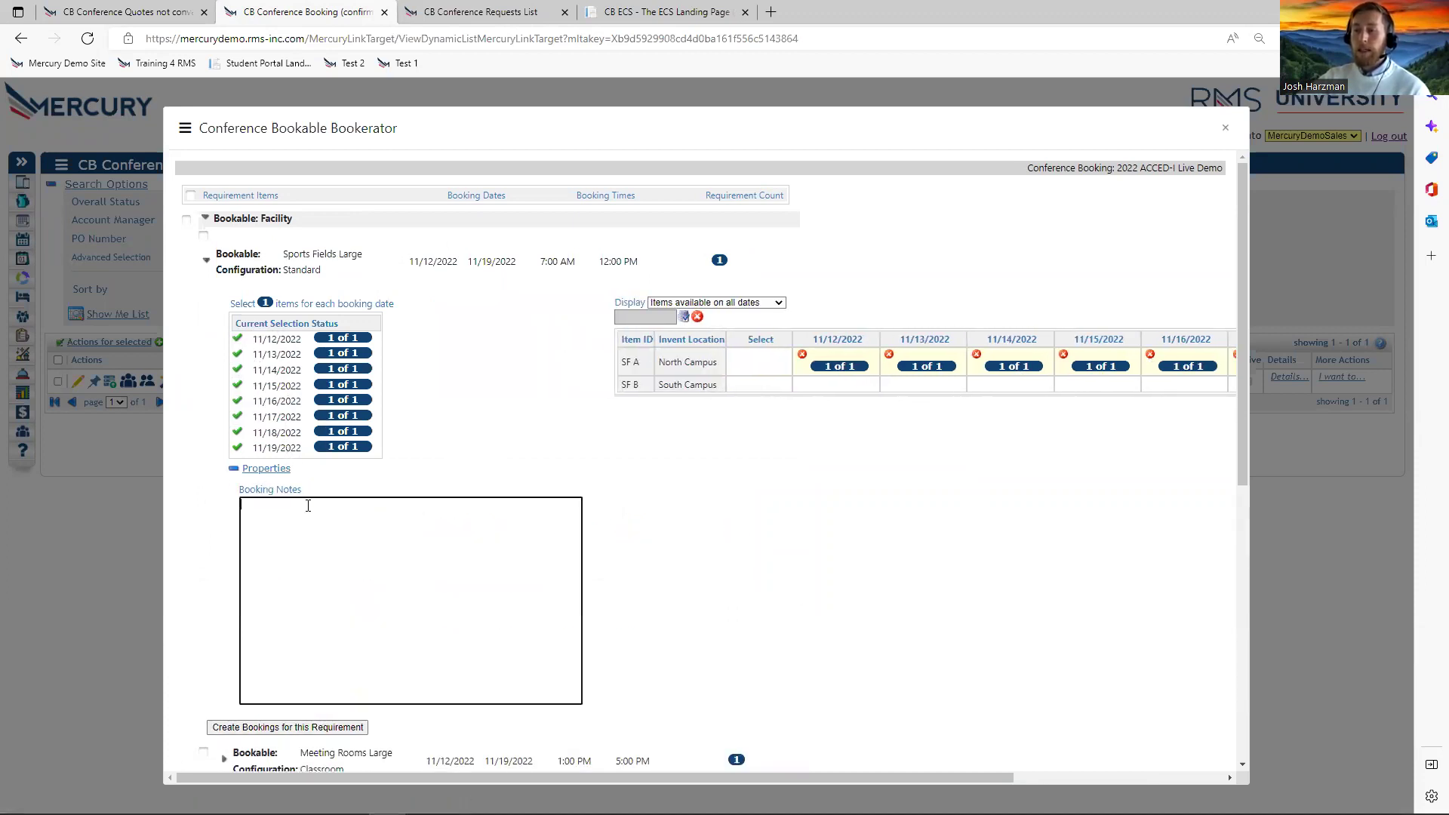
scroll(371, 469, down, 1)
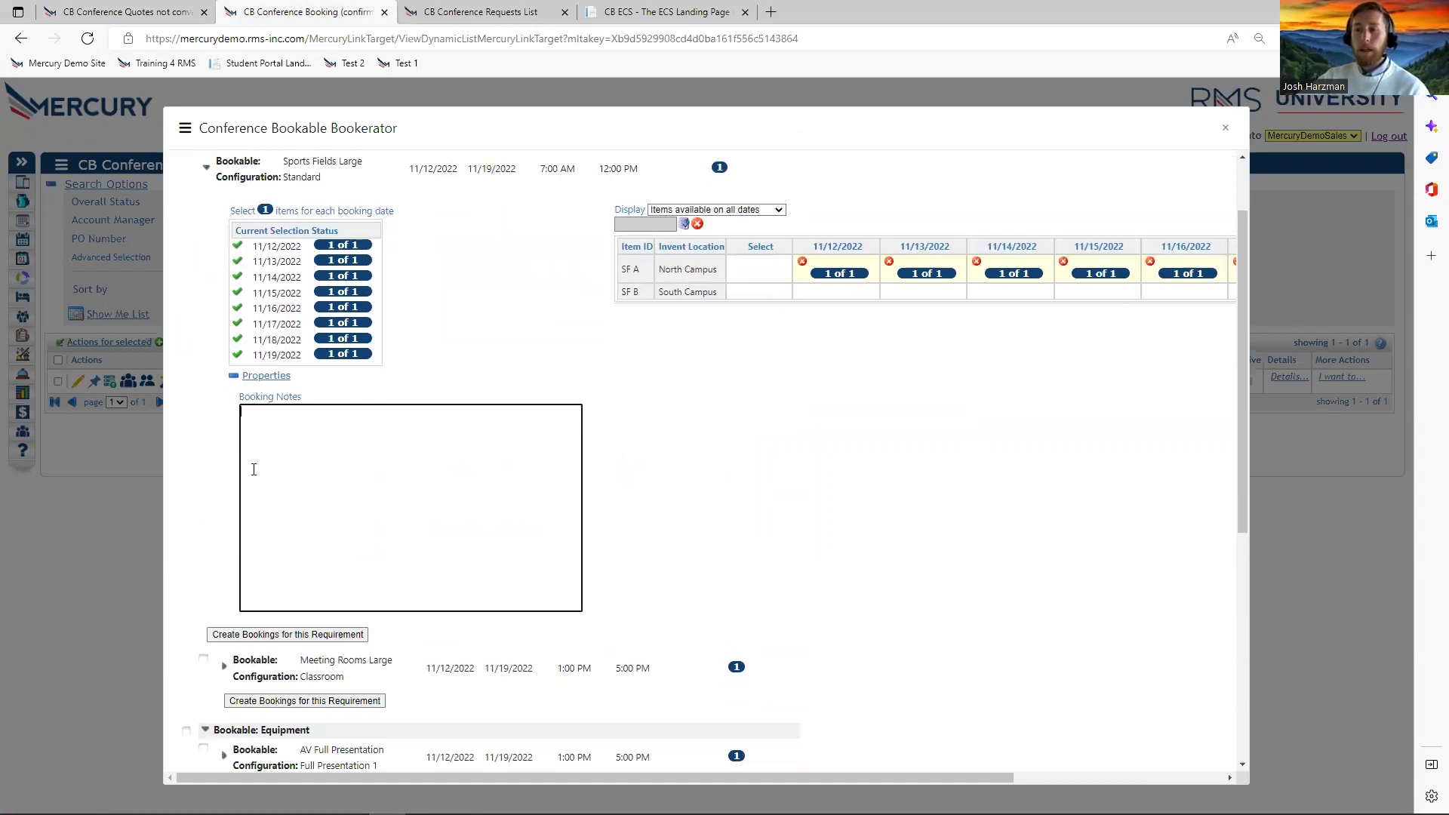
click(264, 376)
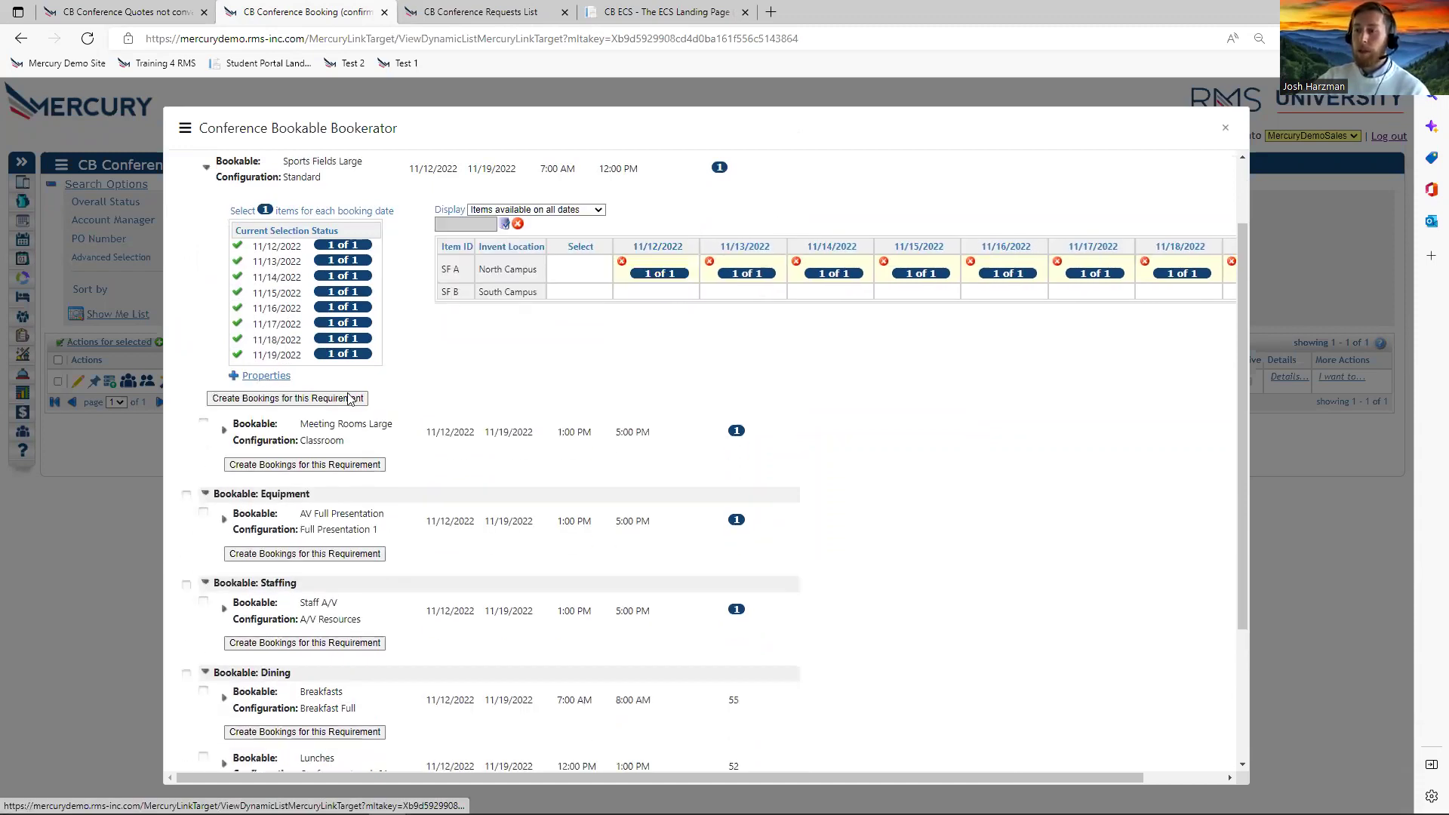
Create the bookings for the Sports Fields Large requirement and review the booking log.
click(289, 401)
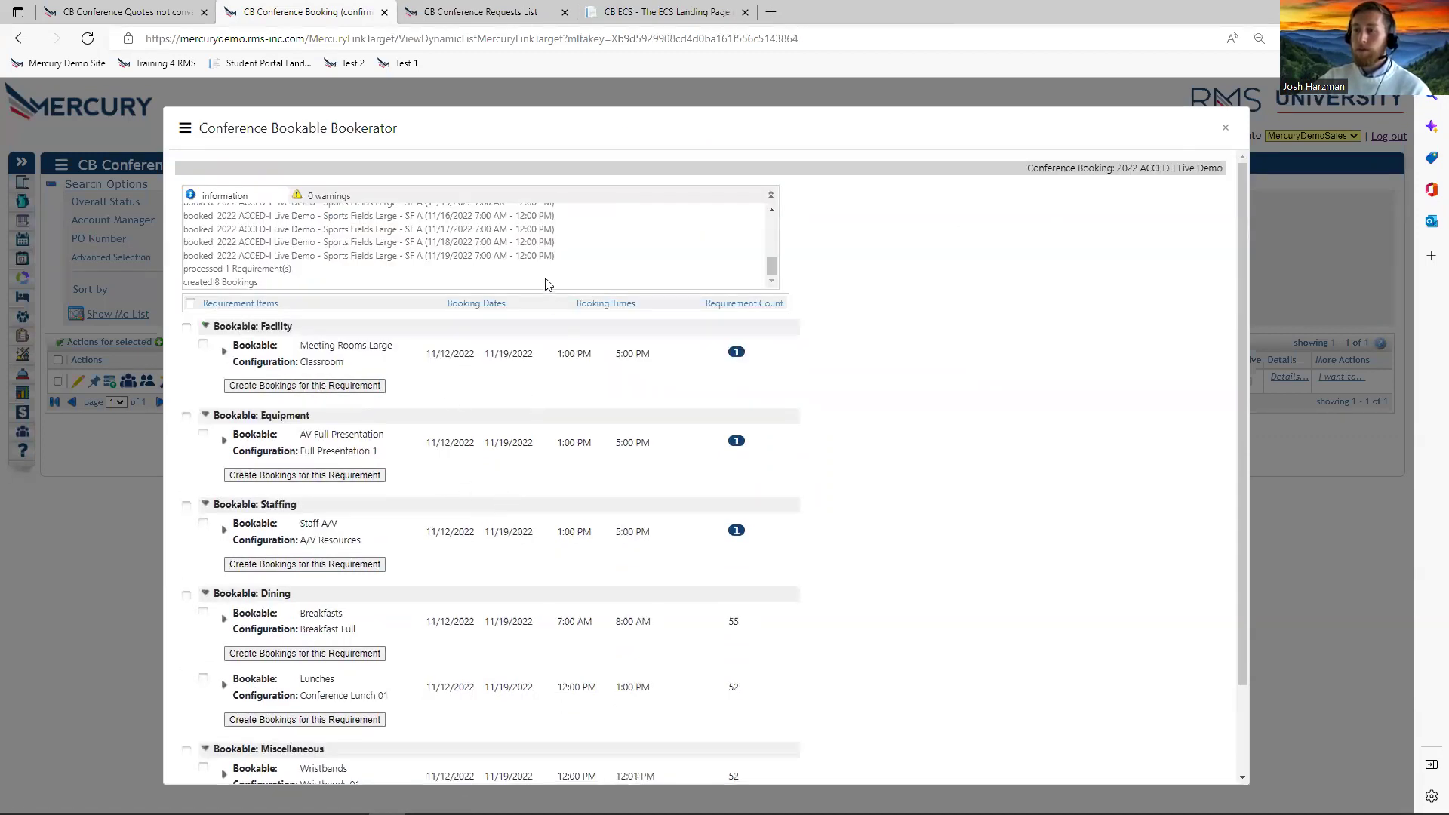
drag(283, 228, 558, 207)
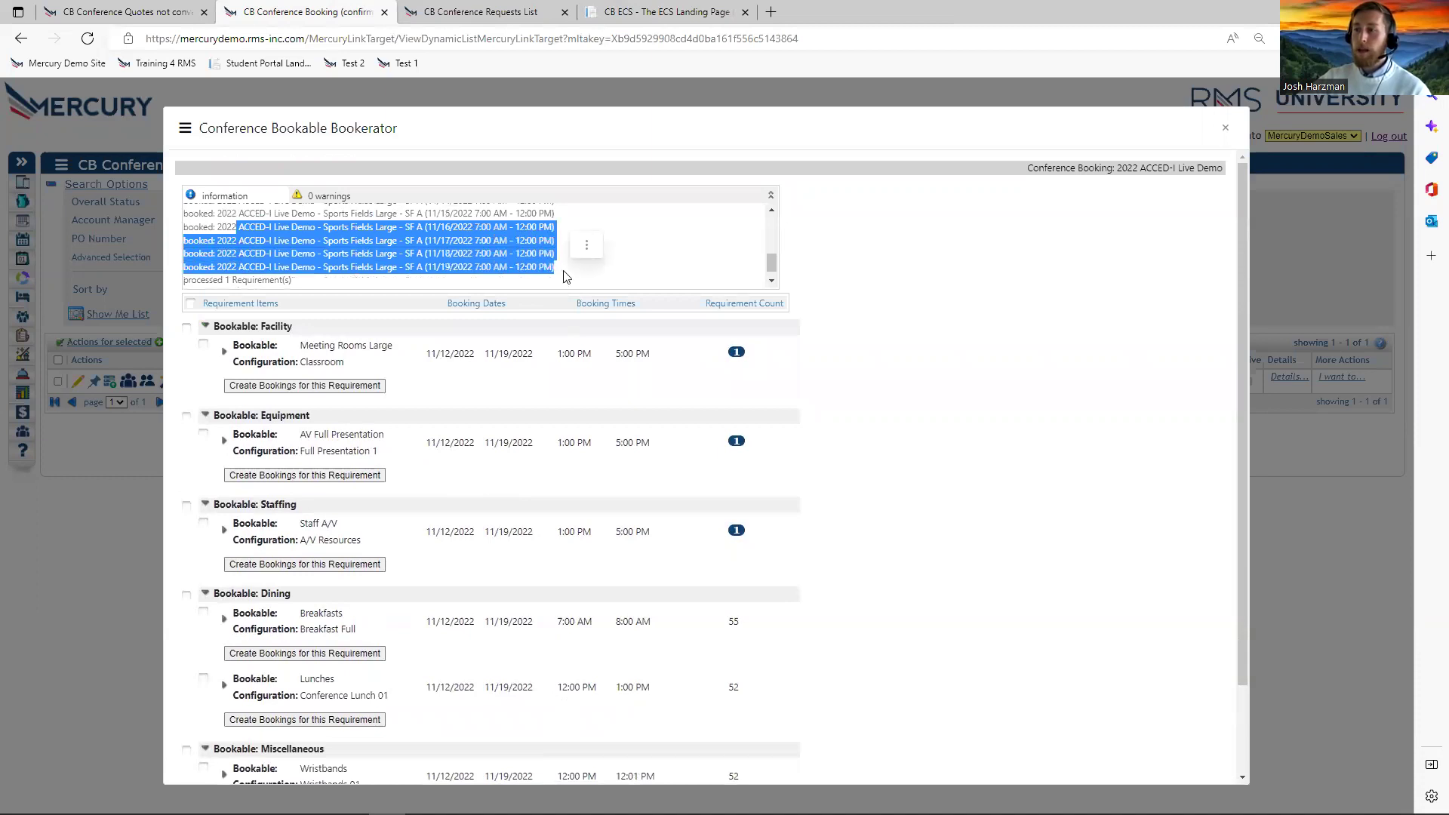
click(427, 244)
scroll(464, 242, down, 1)
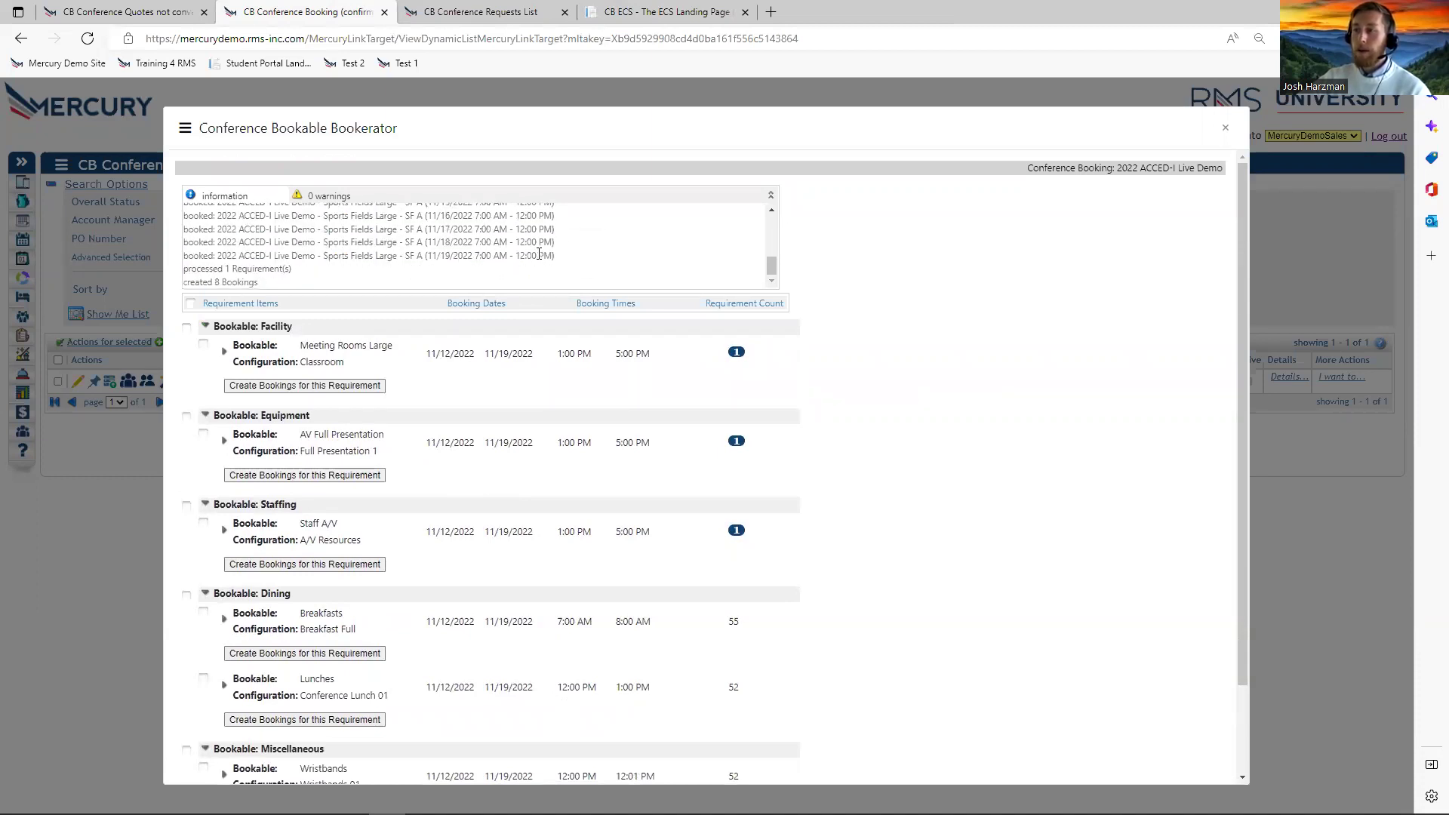
Expand the Meeting Rooms Large requirement and select room GB AA101 in Hall A for all dates.
scroll(538, 253, down, 2)
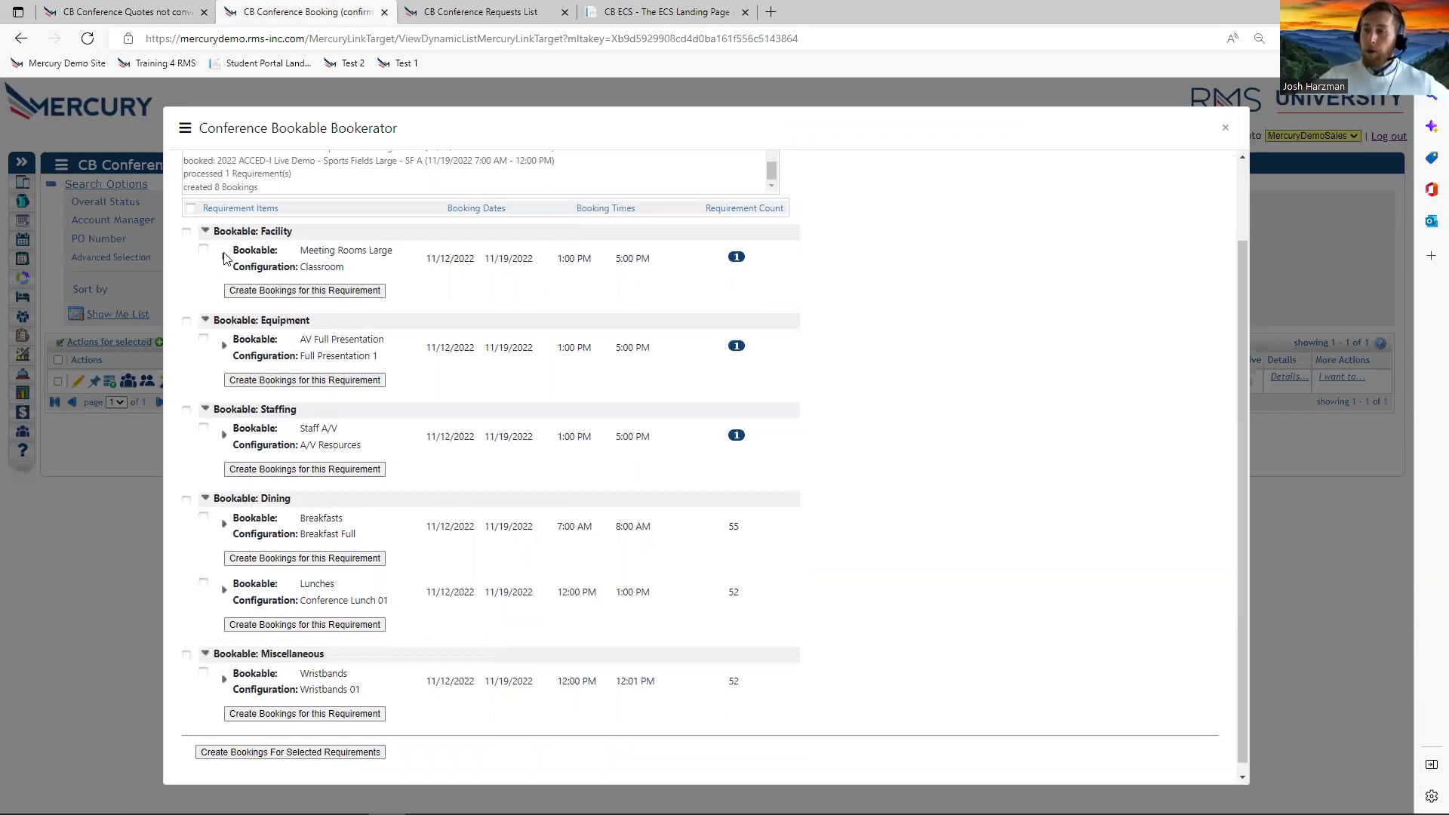
click(224, 258)
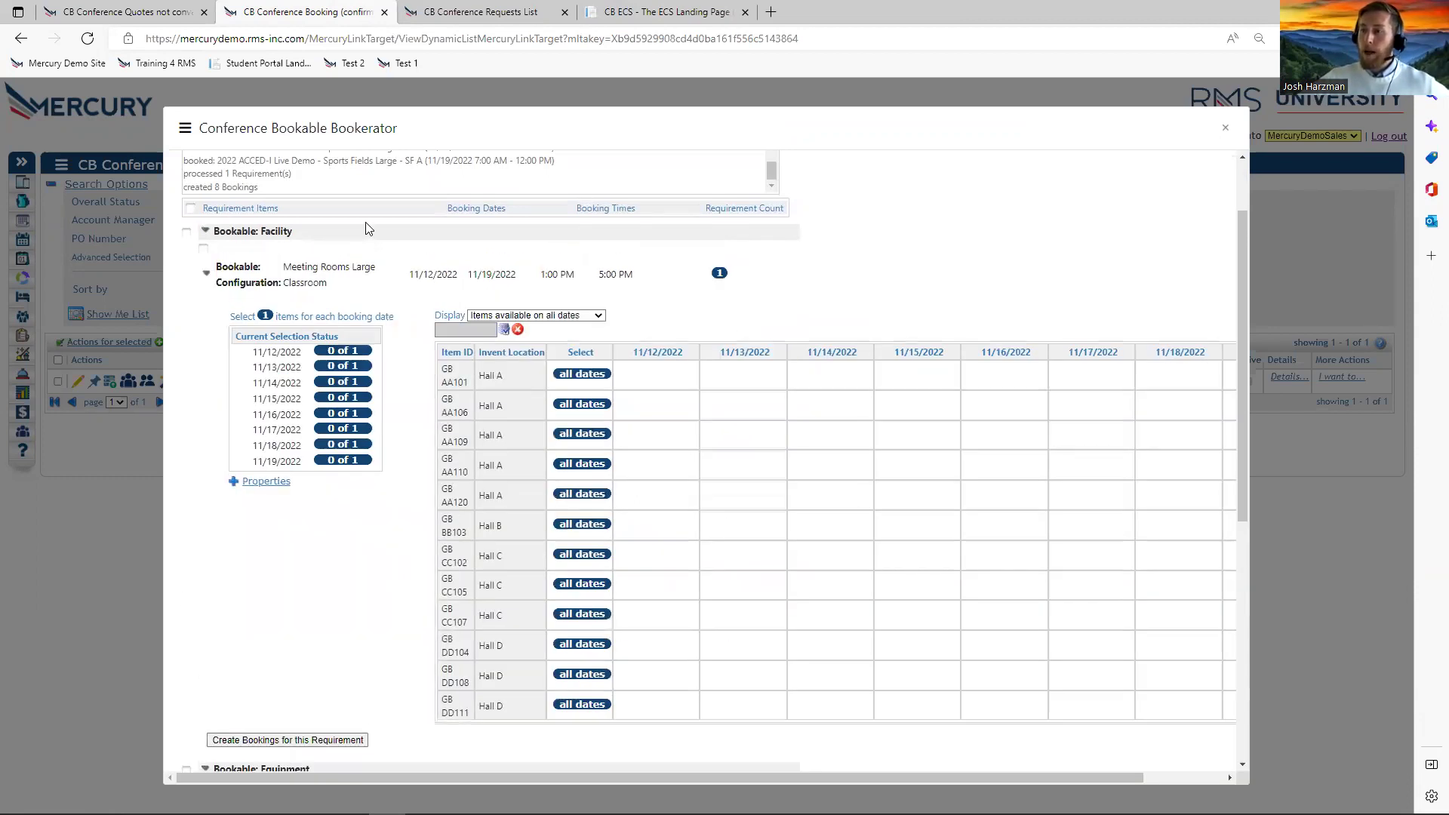
scroll(365, 226, down, 1)
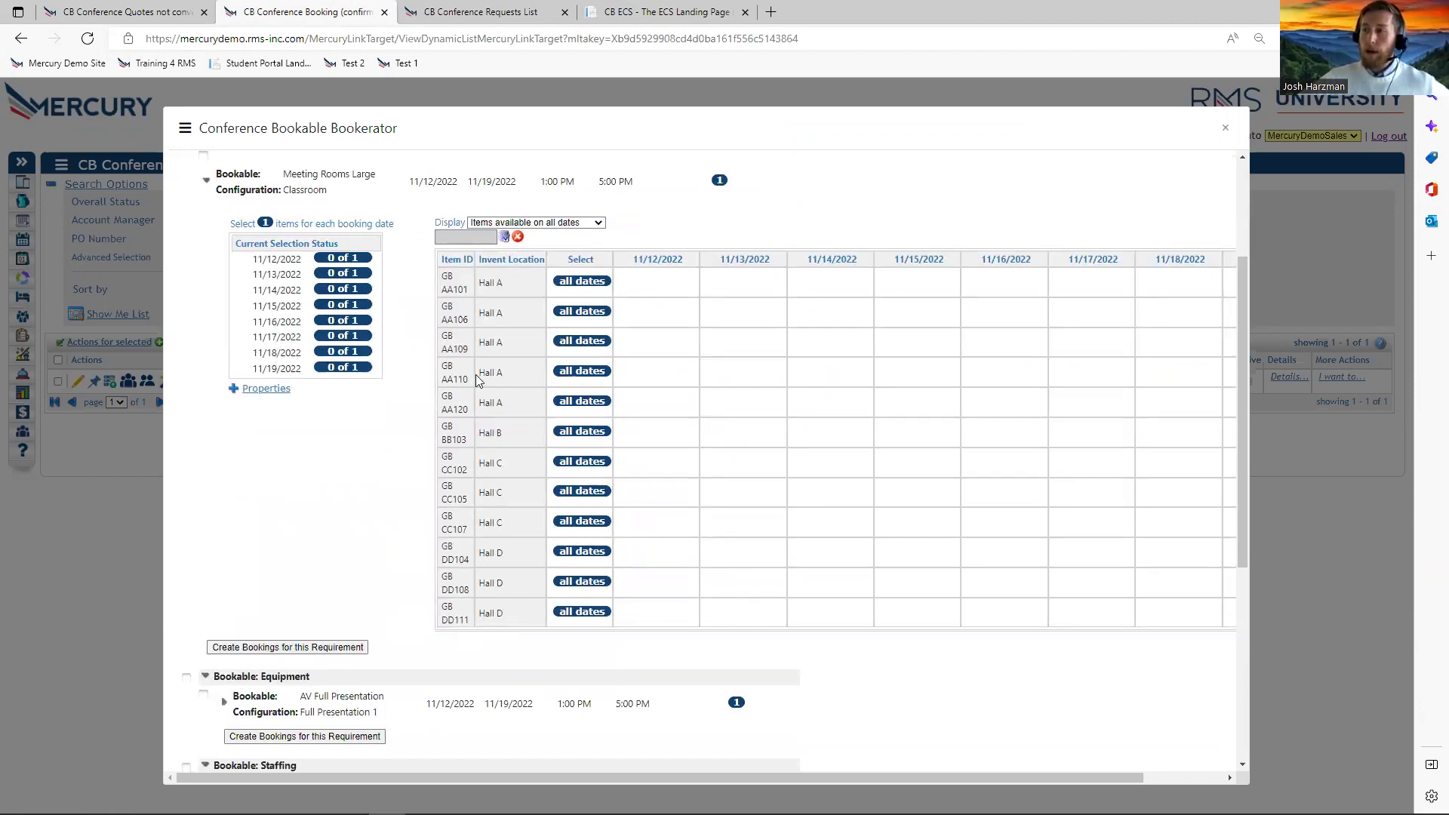
scroll(459, 337, up, 1)
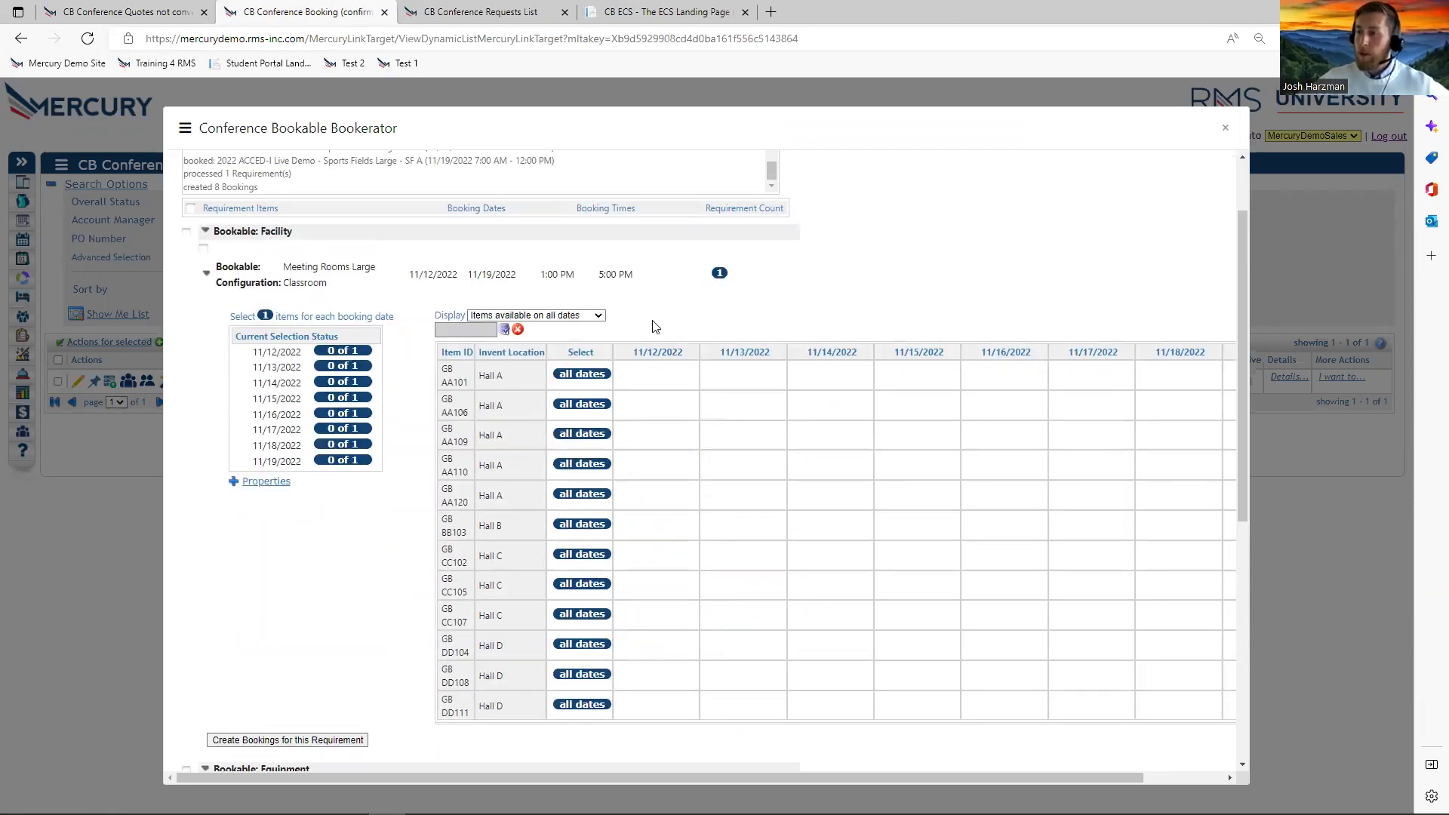
click(576, 374)
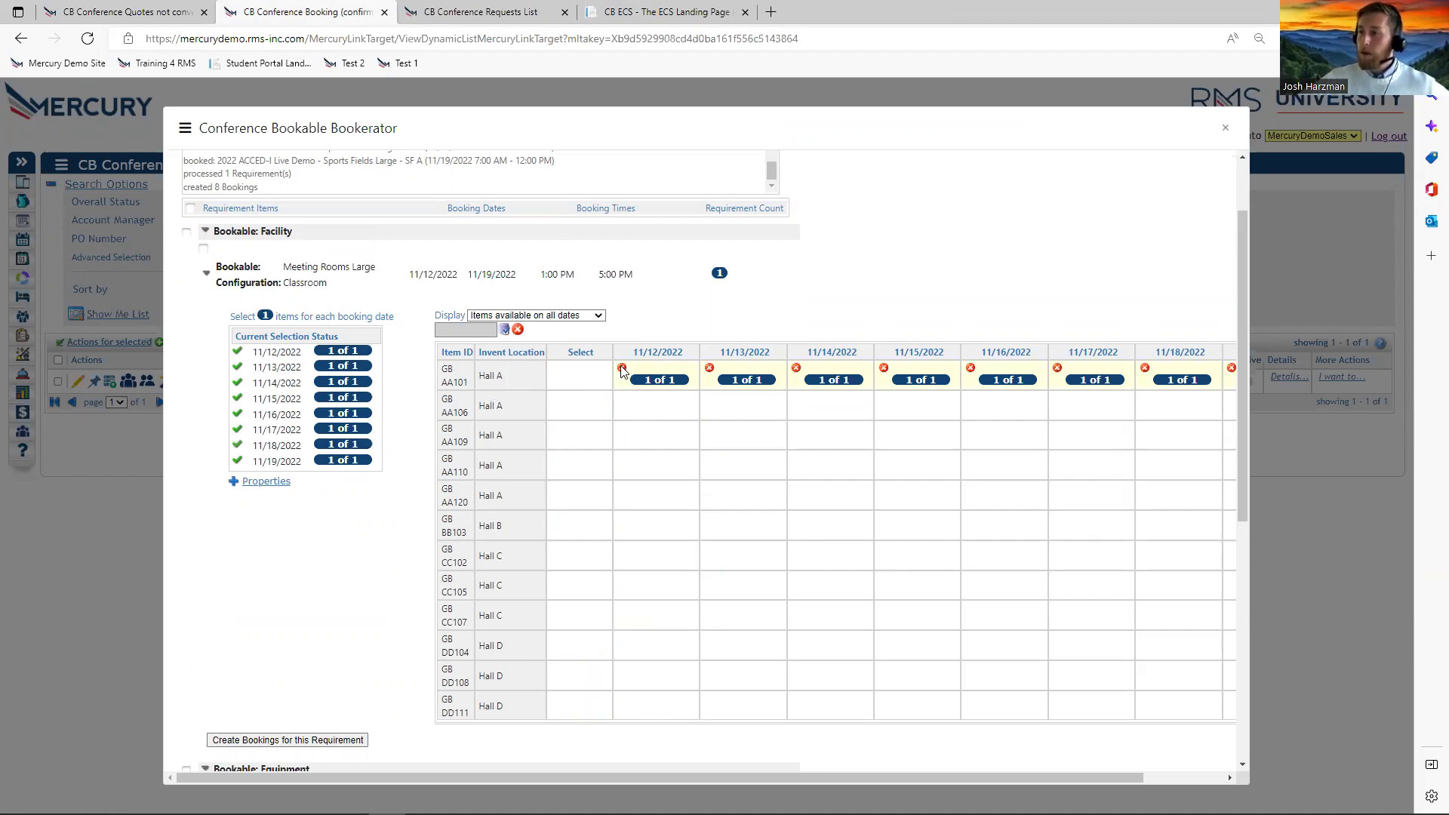
Filter the Meeting Rooms Large items by Conf Events Facilities with A/V, discarding the current room selections.
click(504, 330)
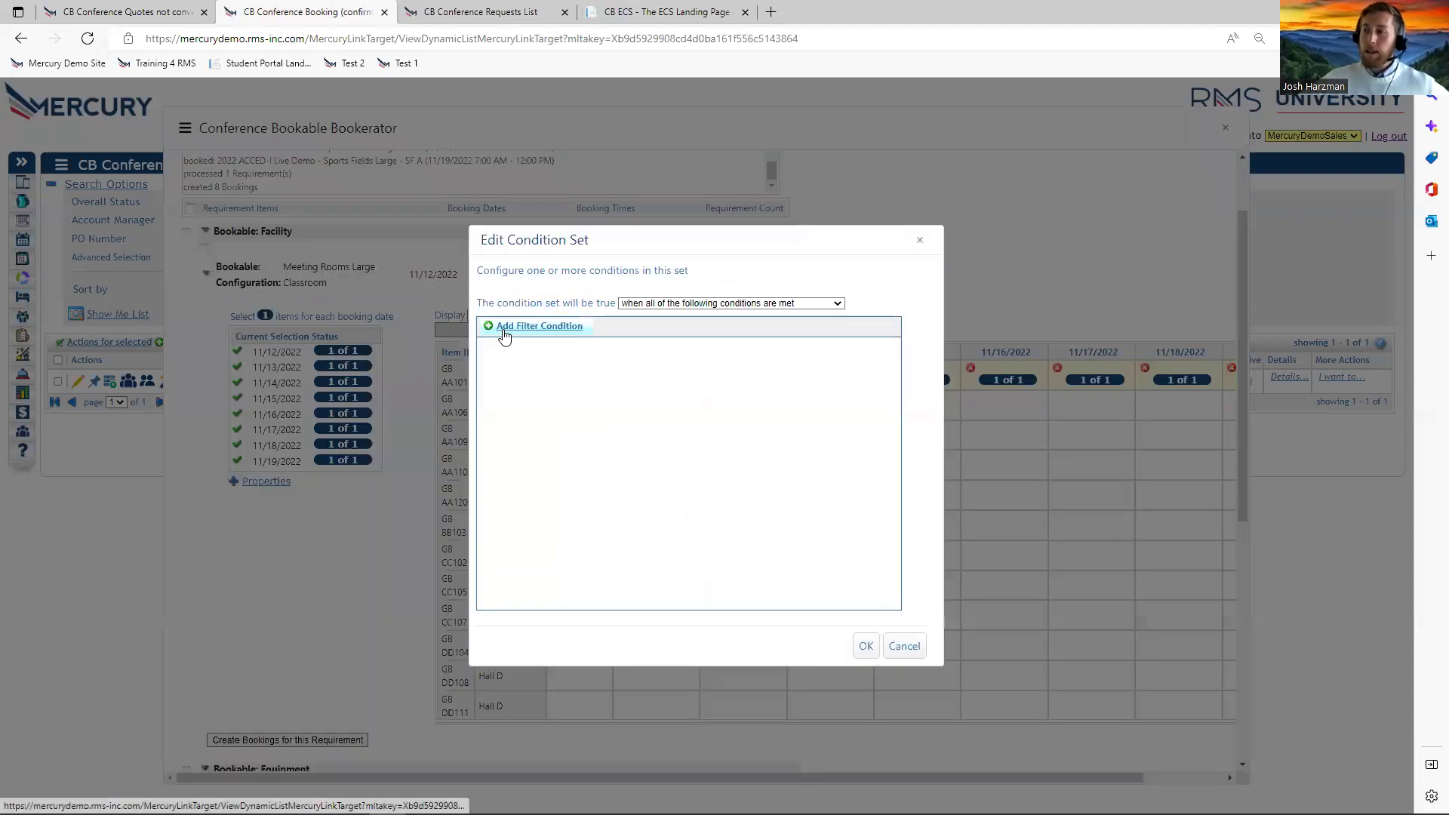
click(526, 330)
click(719, 349)
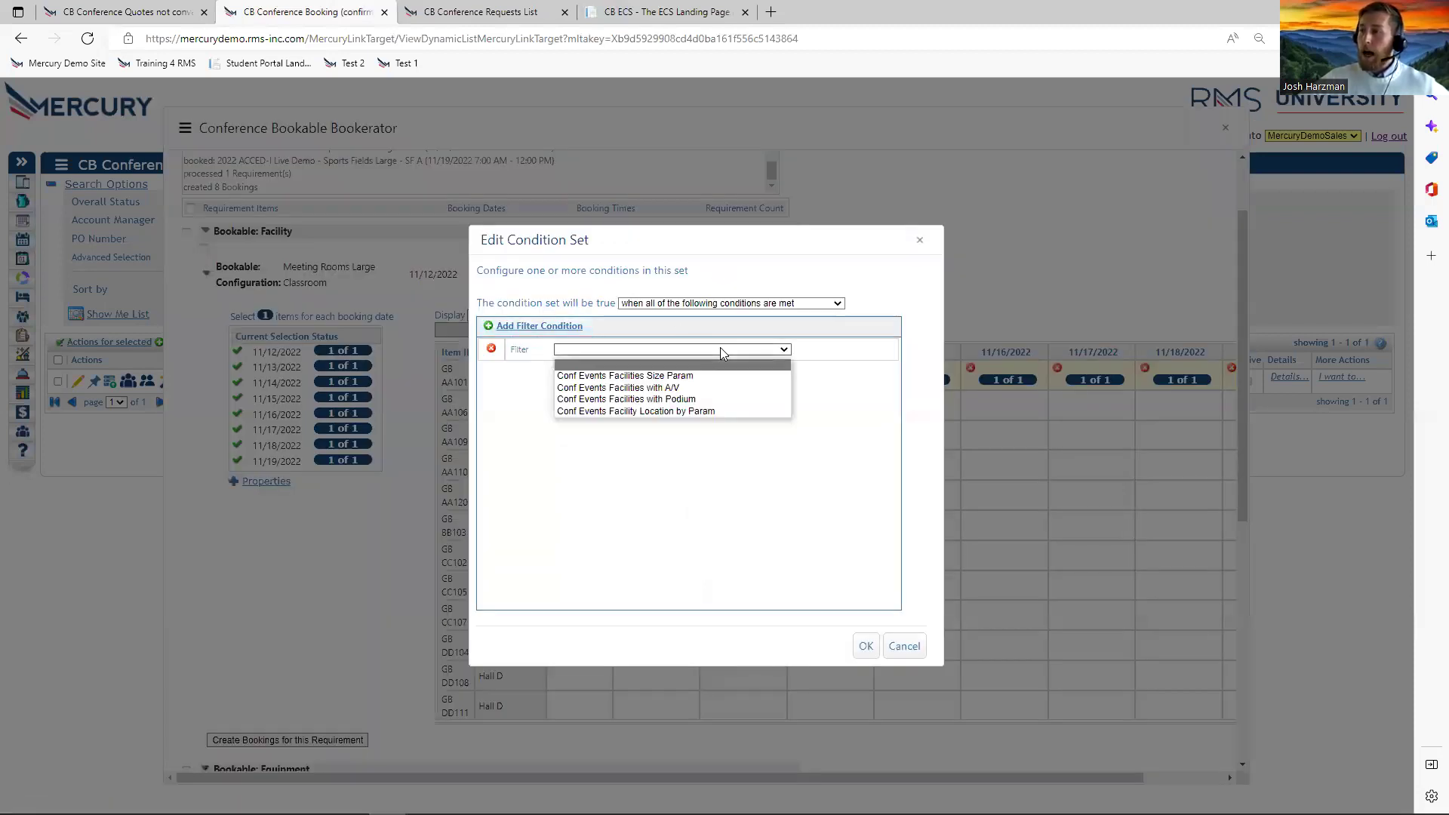
click(732, 387)
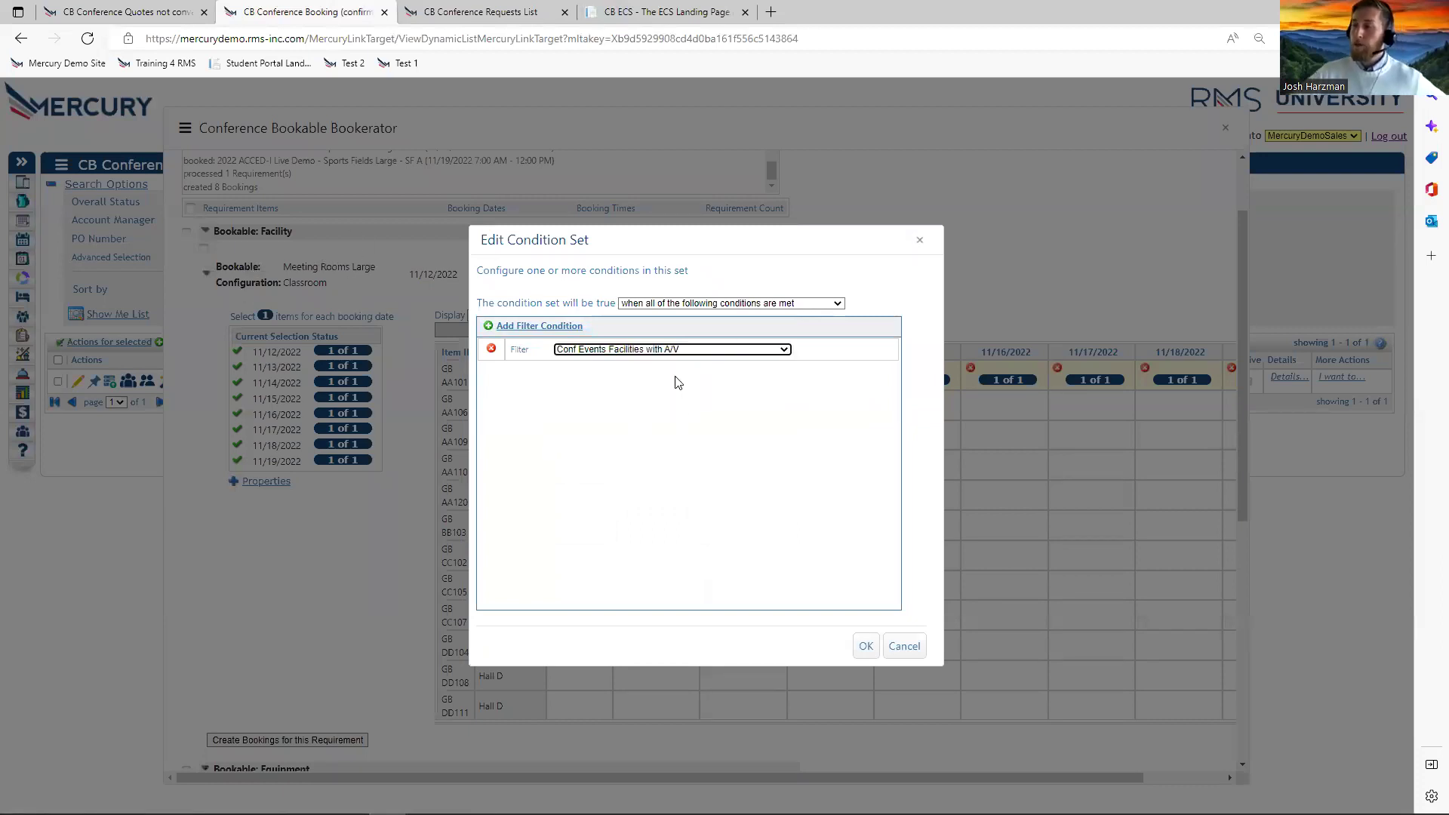
click(862, 646)
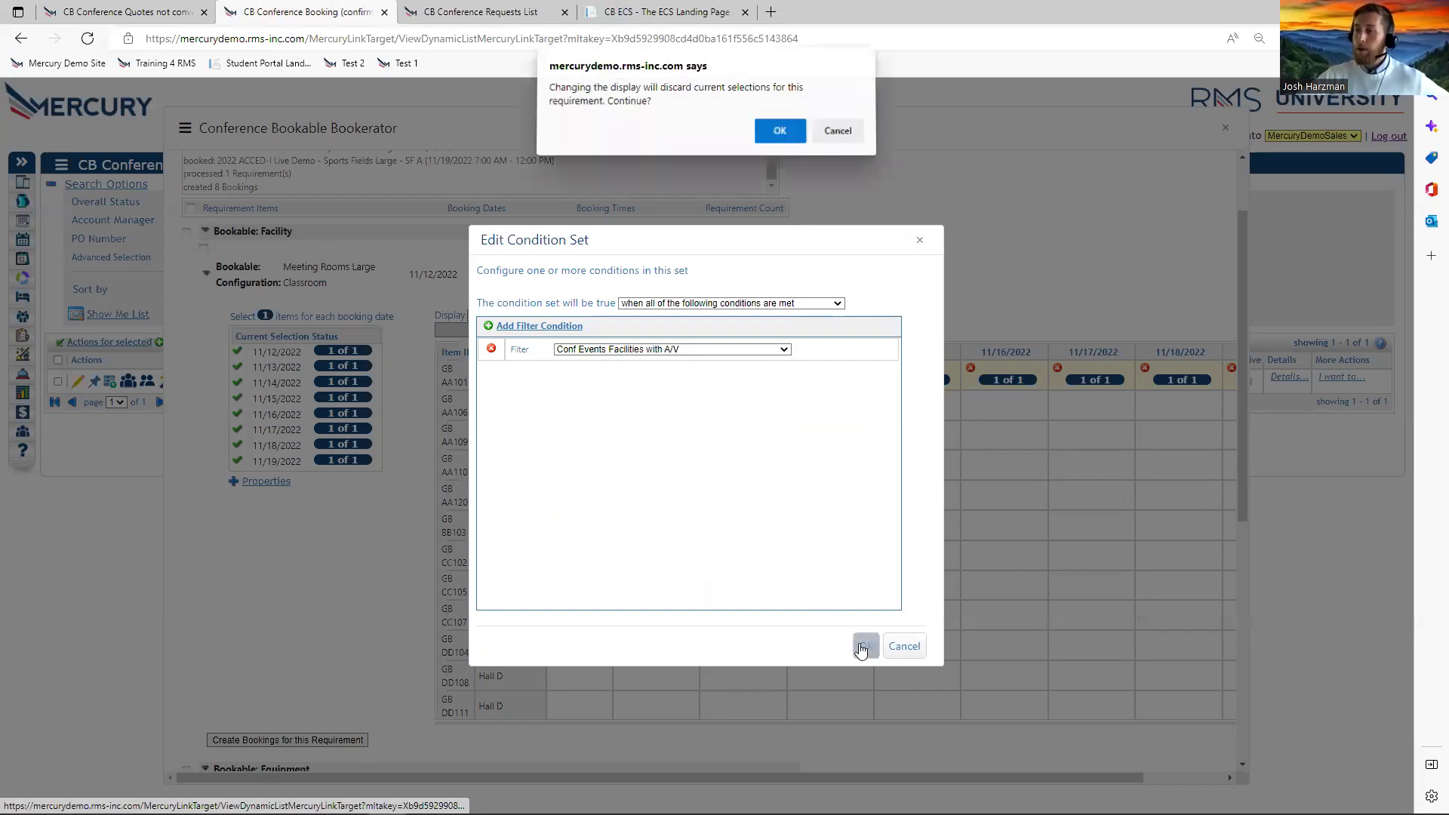
click(780, 136)
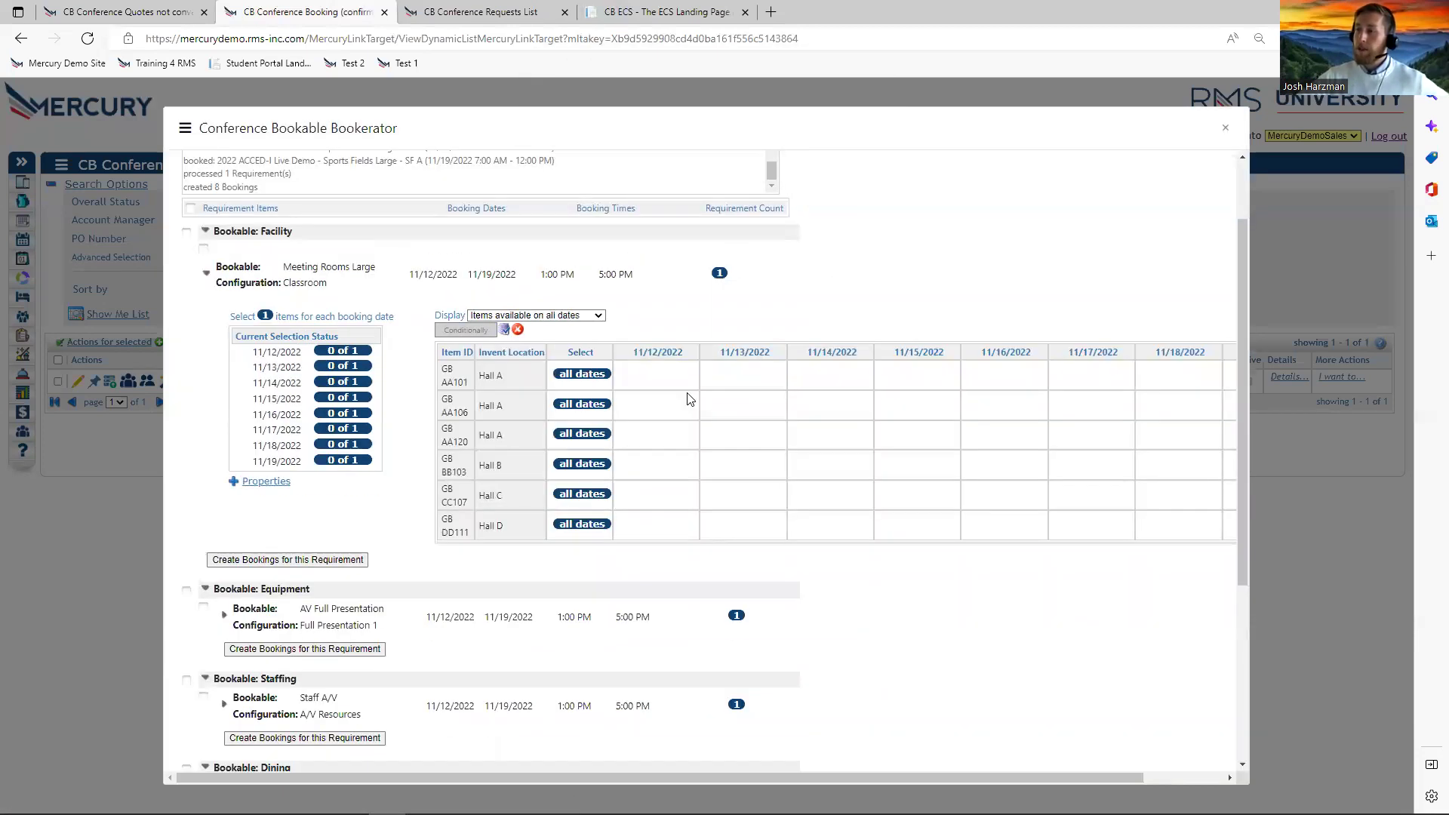
drag(493, 385, 499, 528)
click(484, 509)
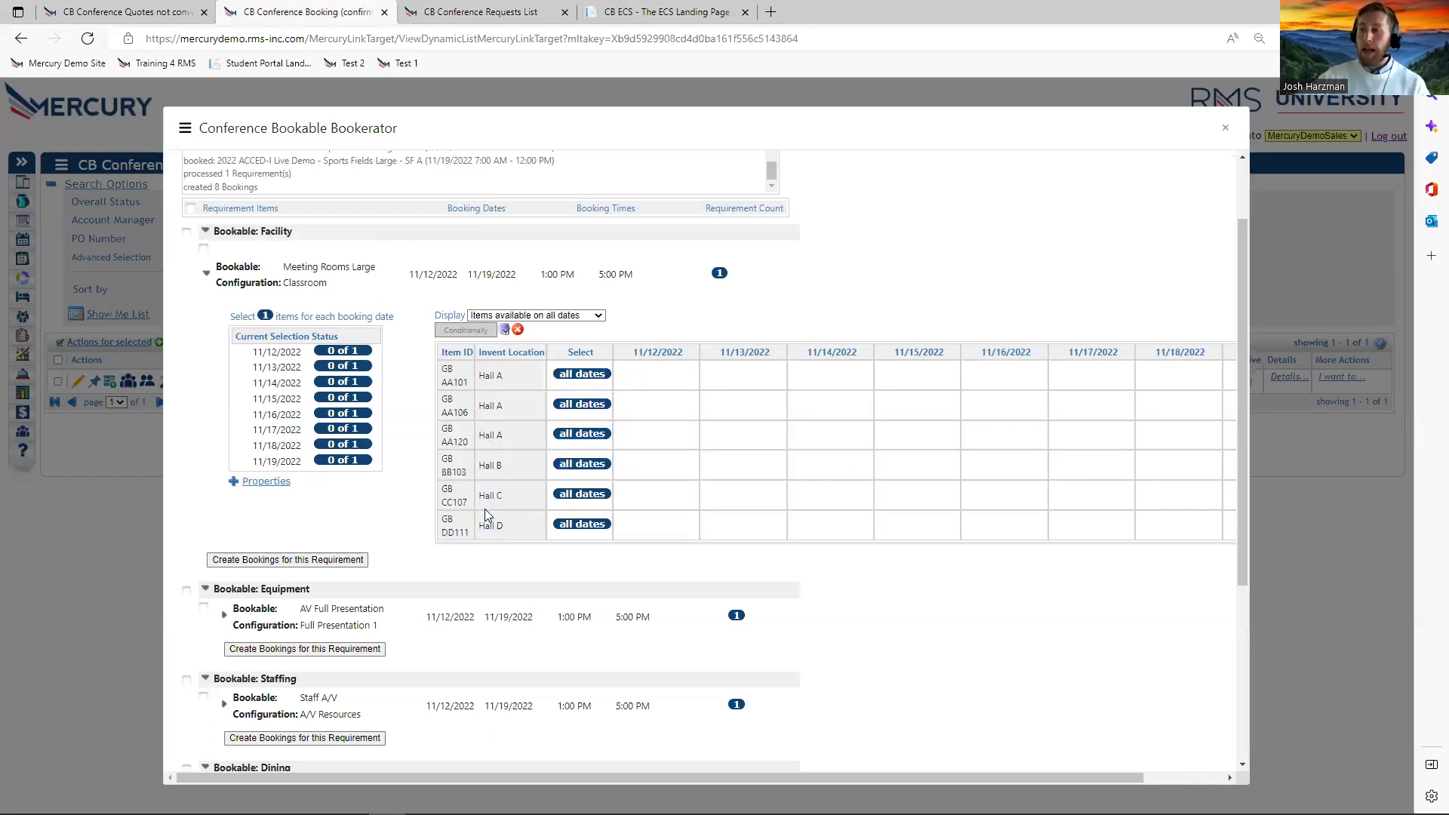
Add the Conf Events Facilities with Podium condition to the Meeting Rooms Large filter.
click(504, 331)
click(520, 329)
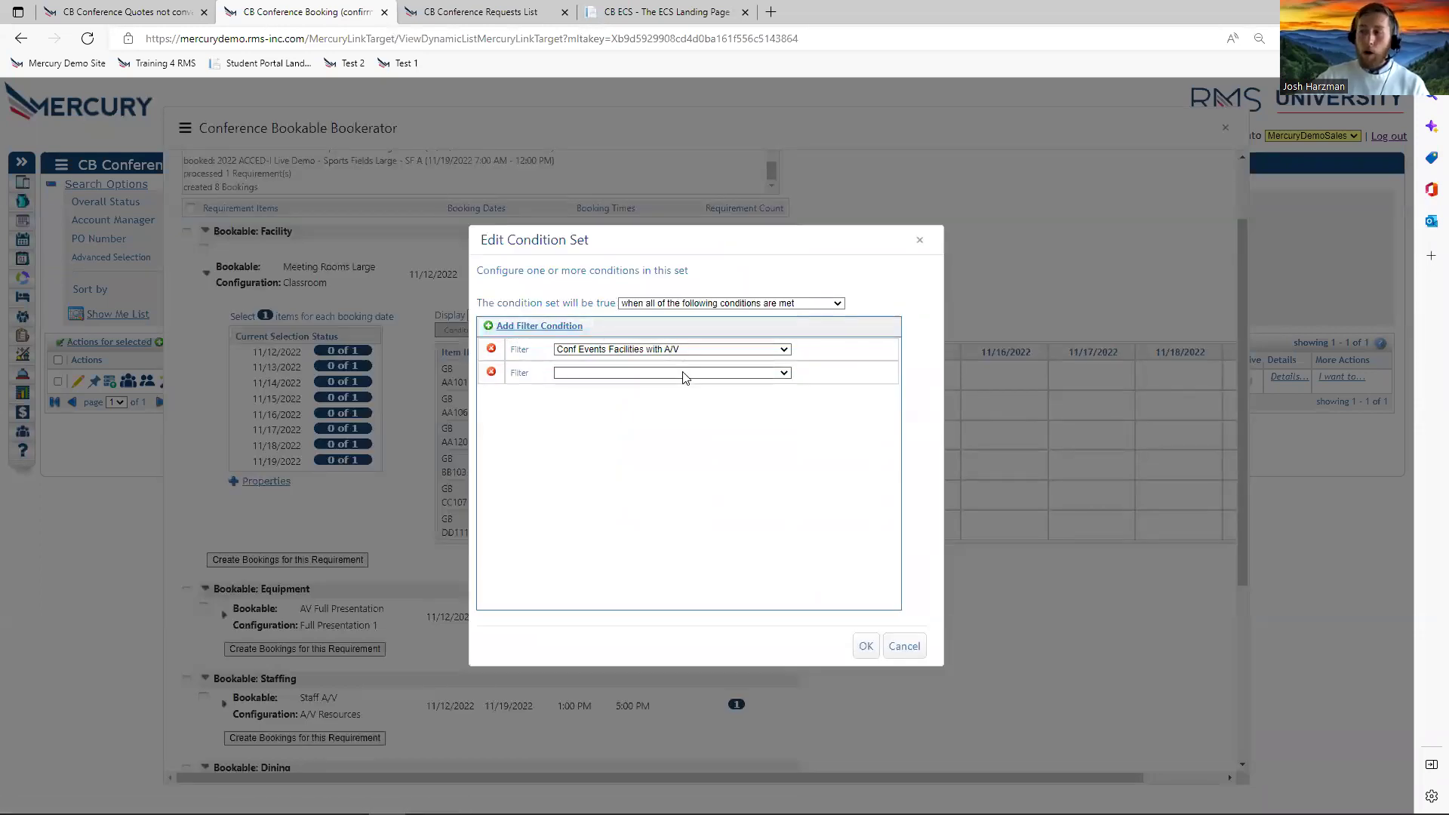
click(687, 373)
click(708, 422)
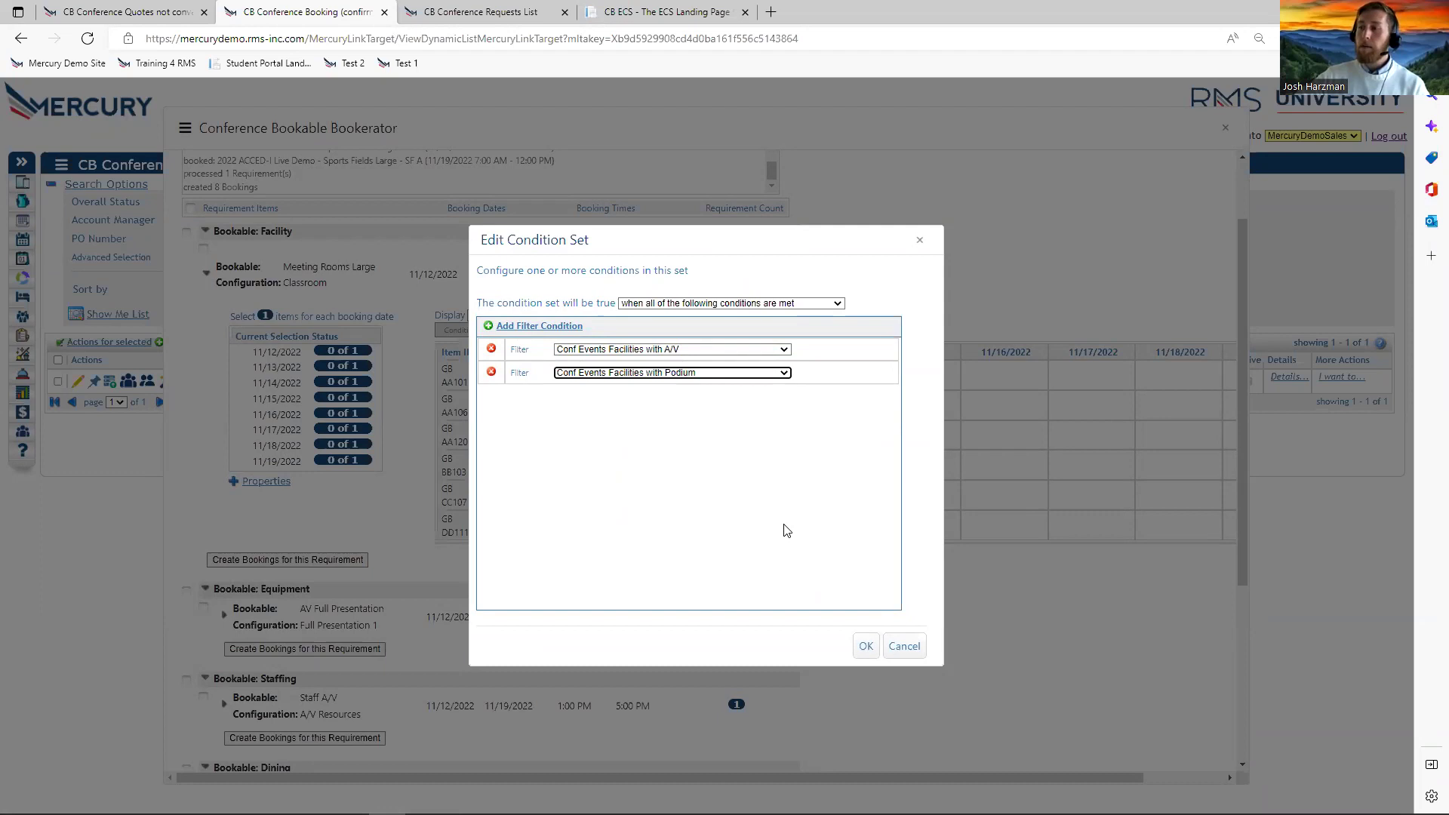
click(866, 646)
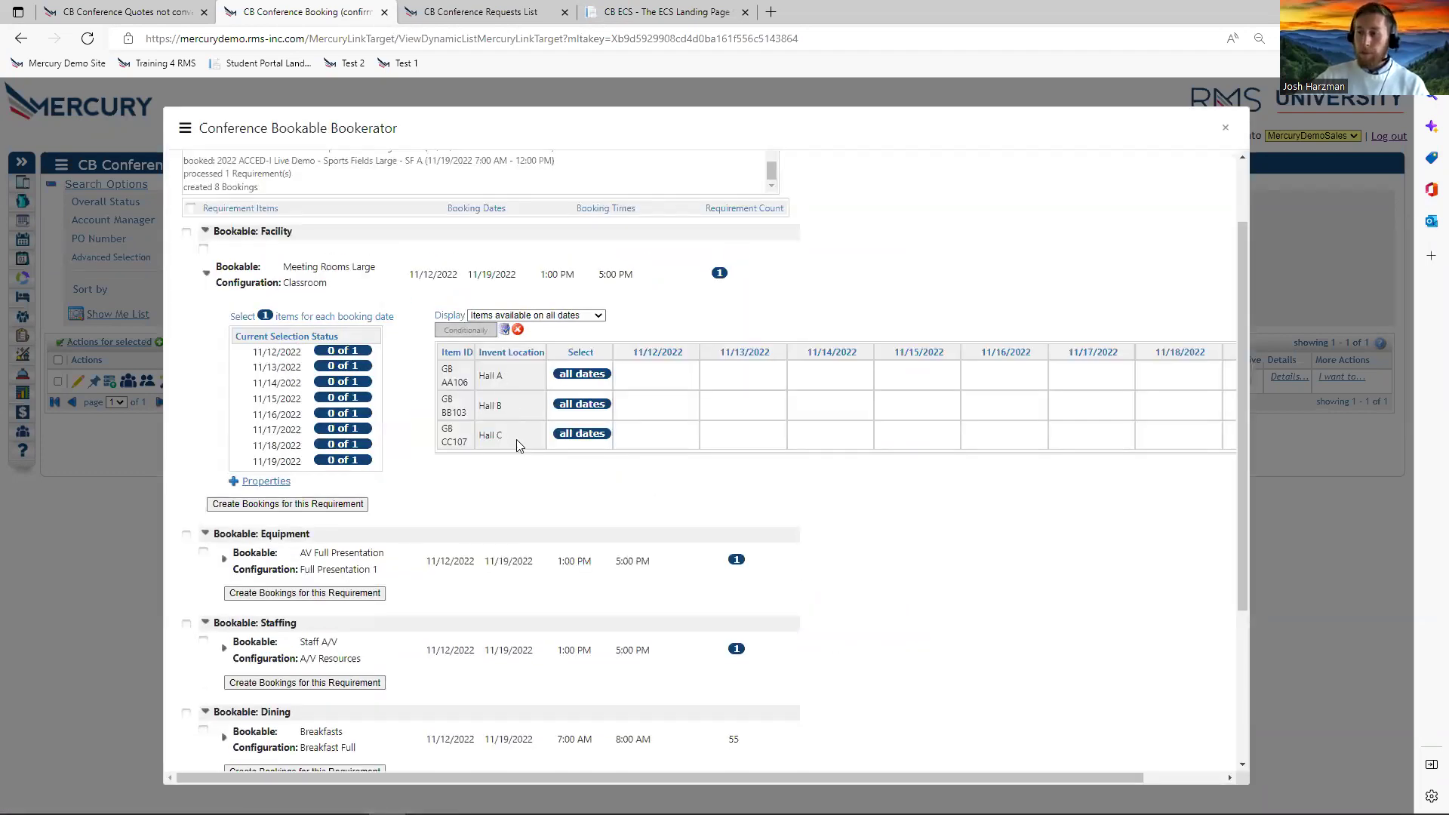
Add a Conf Events Facility Location by Param condition with location Hall A to the meeting room filter.
click(504, 330)
click(577, 326)
click(722, 396)
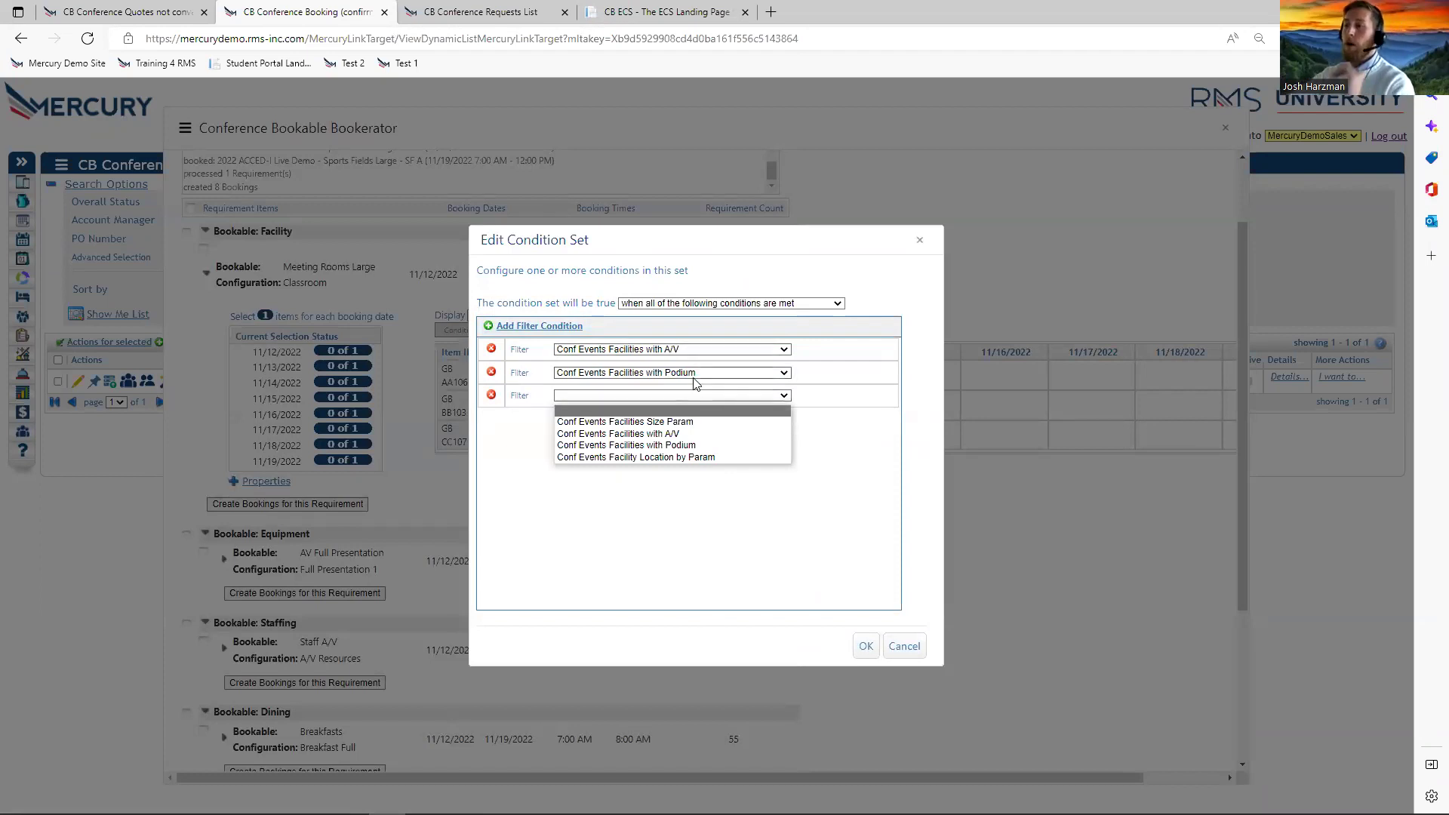
click(698, 457)
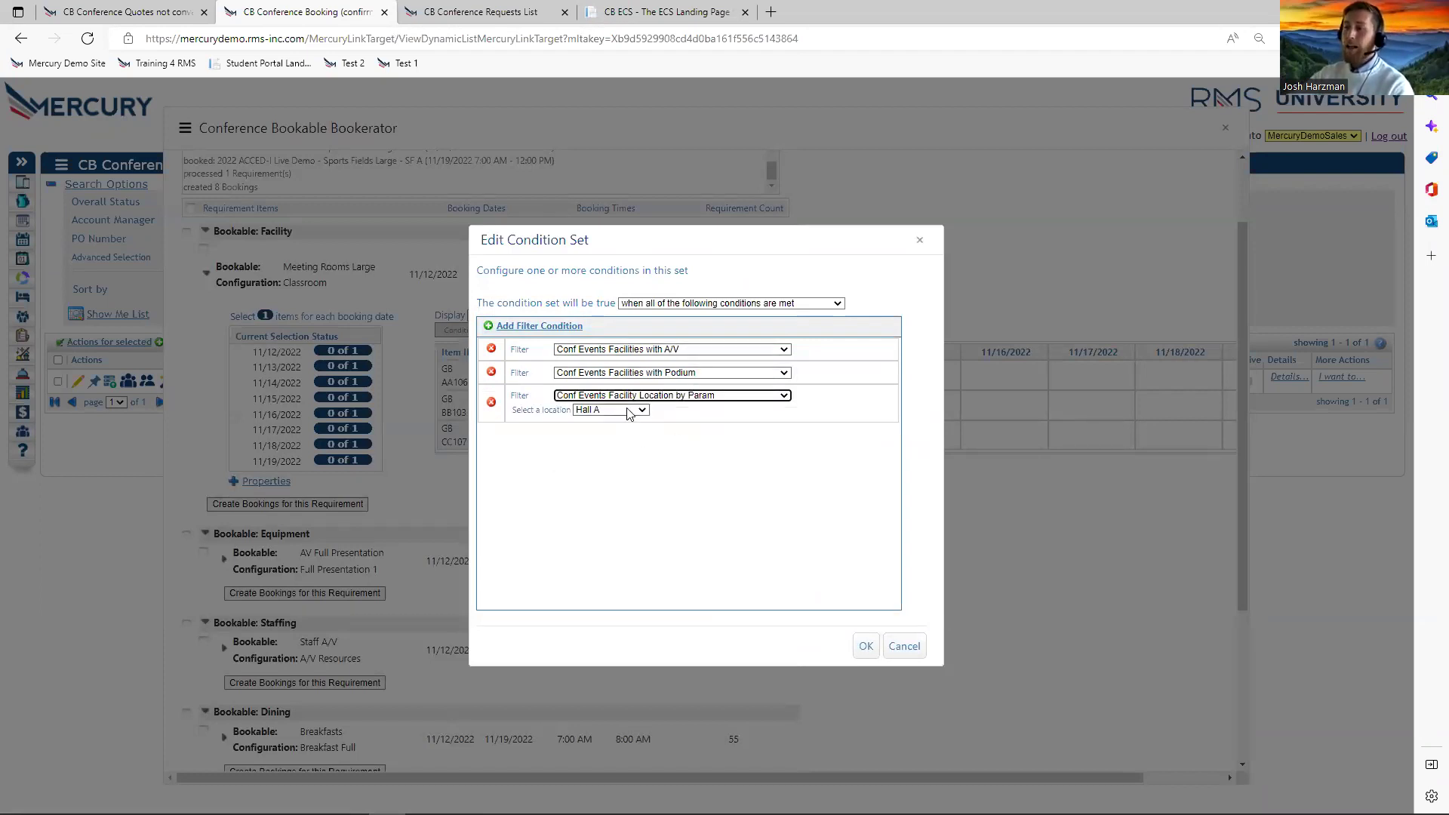
click(864, 646)
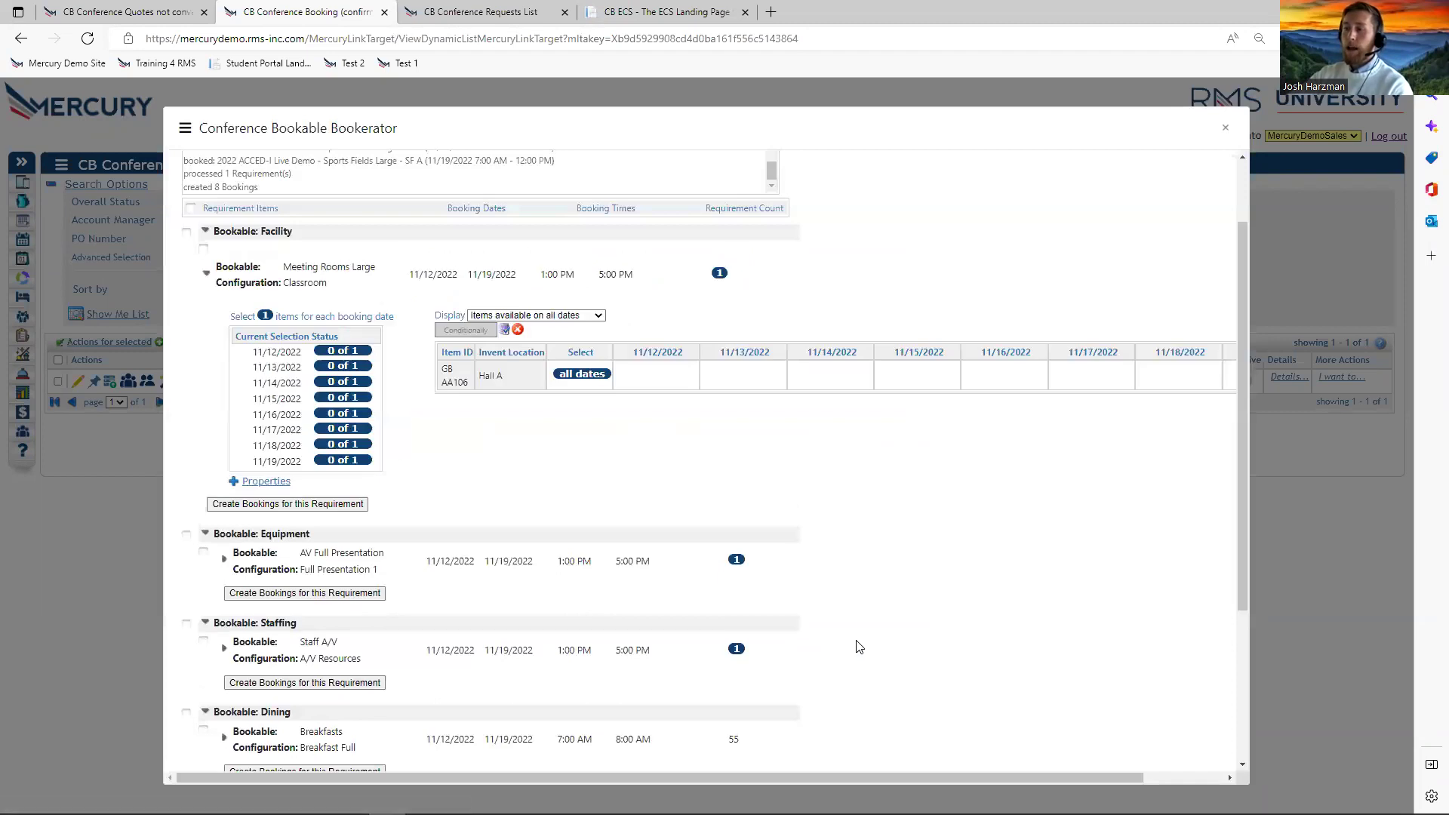
Select room GB AA106 for all dates and create the bookings for the Meeting Rooms Large requirement.
click(584, 375)
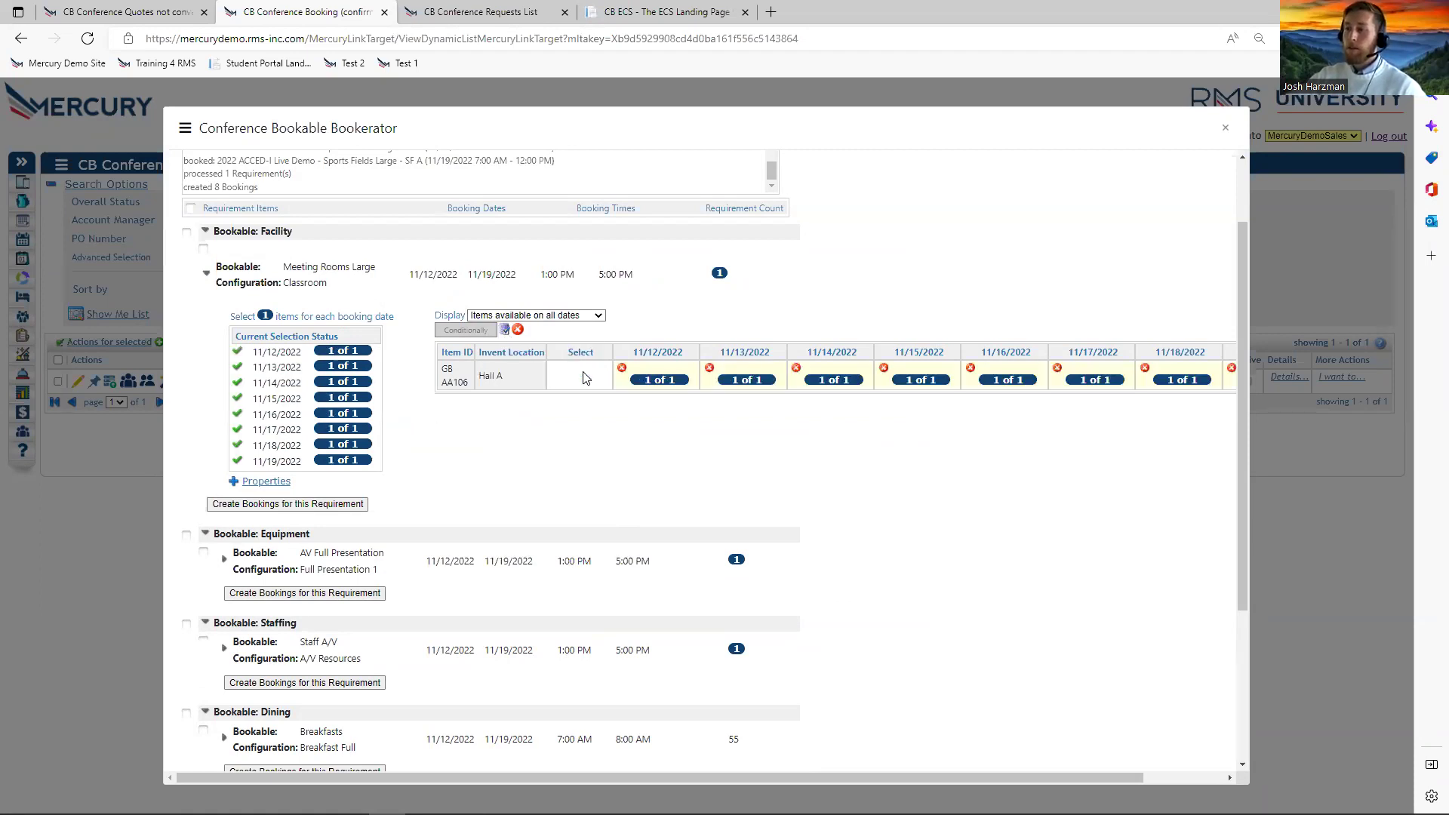
click(303, 505)
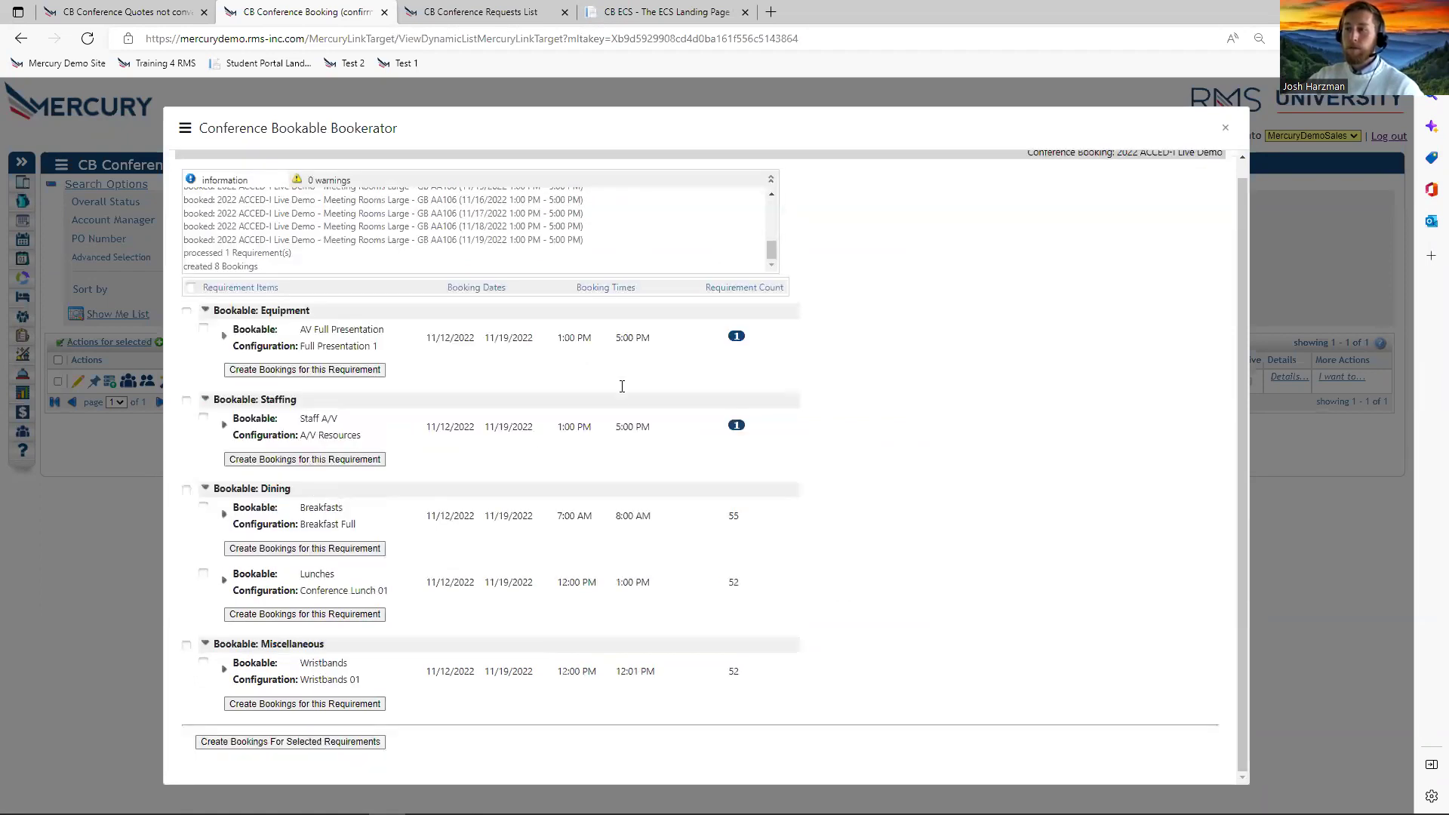
Expand the AV Full Presentation equipment requirement and display all items, including unavailable ones.
click(224, 335)
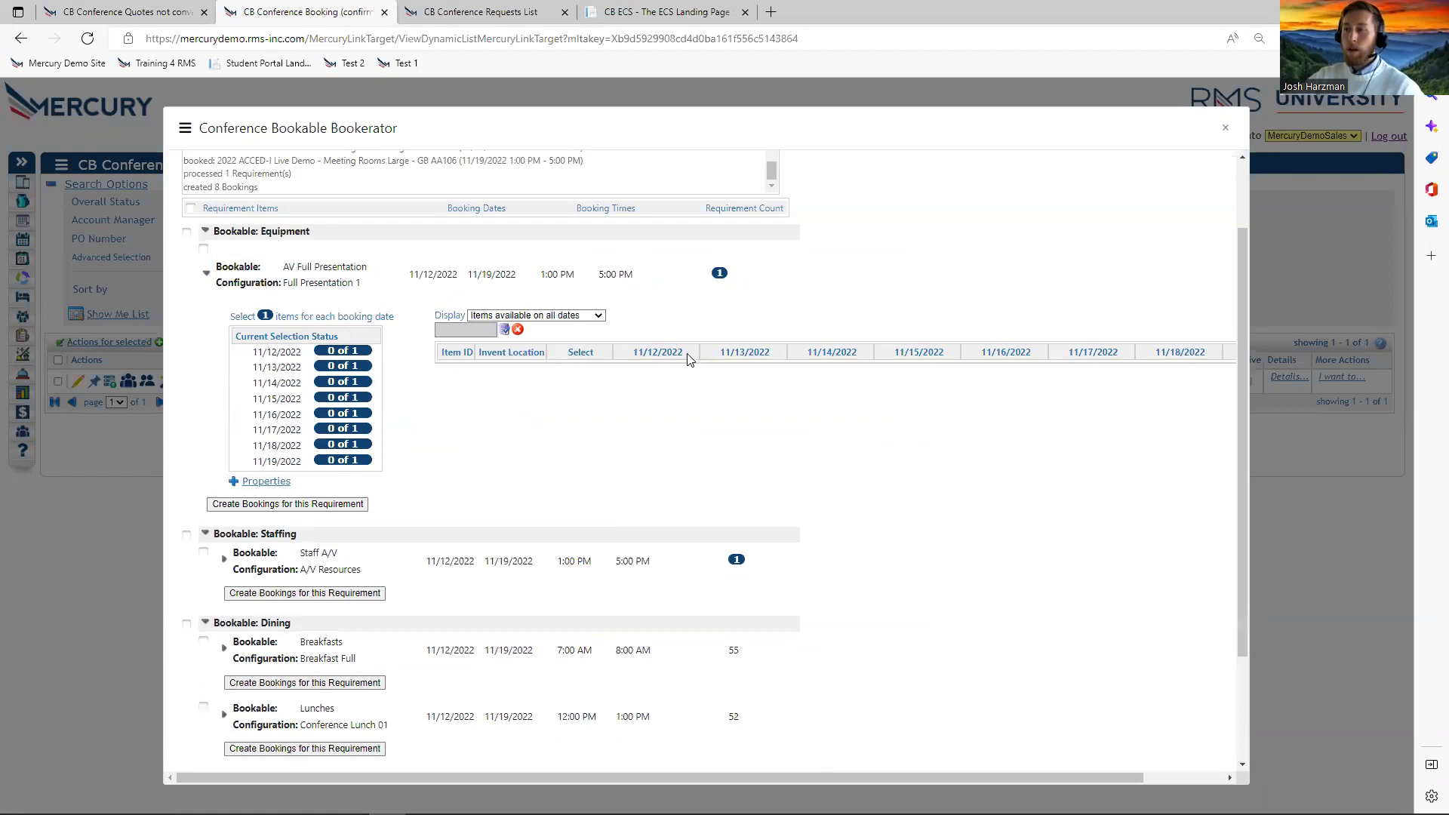
click(581, 317)
click(568, 354)
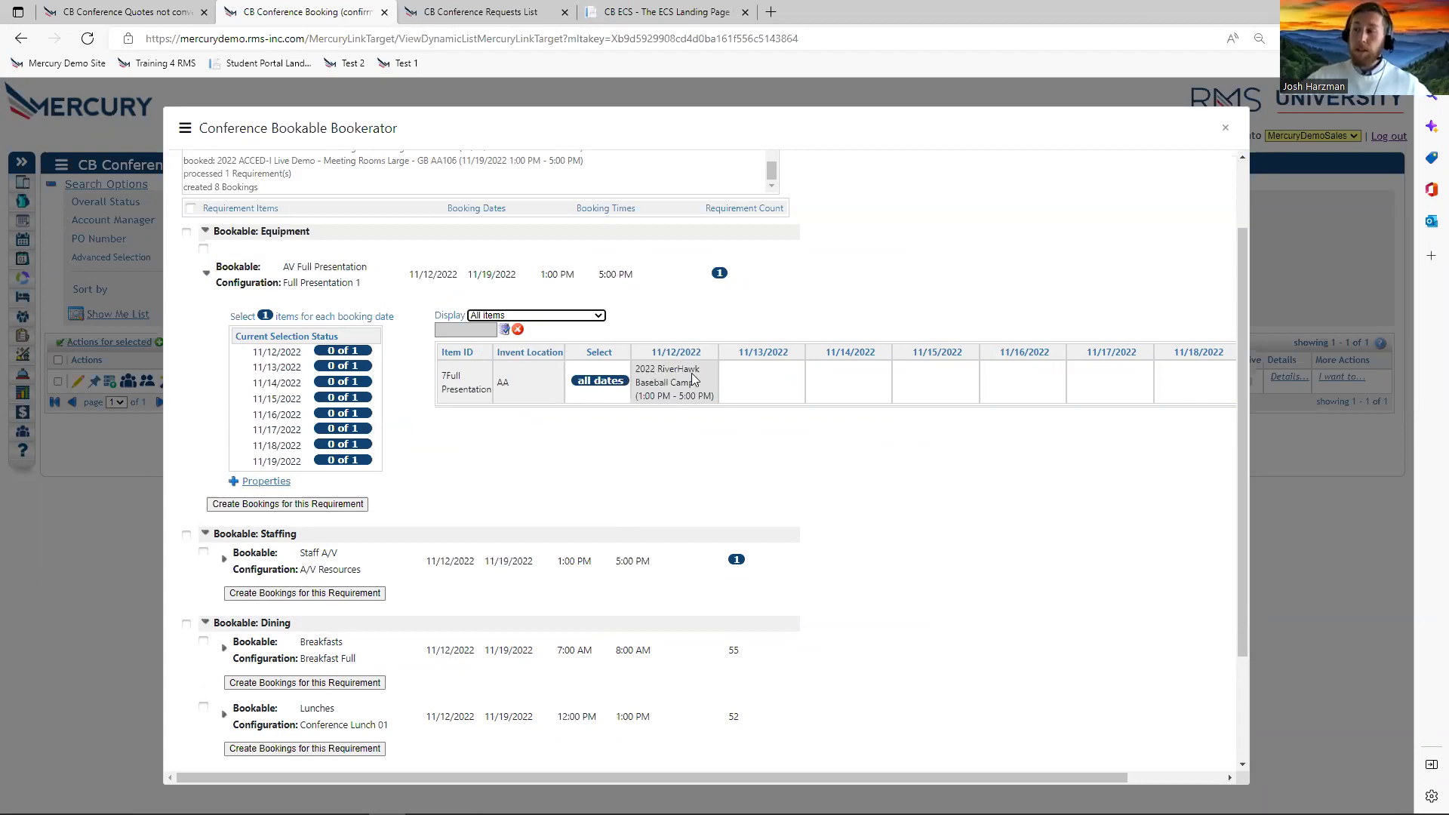
Select the 7Full Presentation item for each date from 11/13/2022 to 11/19/2022, and collapse the AV Full Presentation requirement.
click(763, 383)
click(851, 383)
click(938, 382)
click(1025, 383)
click(1112, 383)
click(1200, 383)
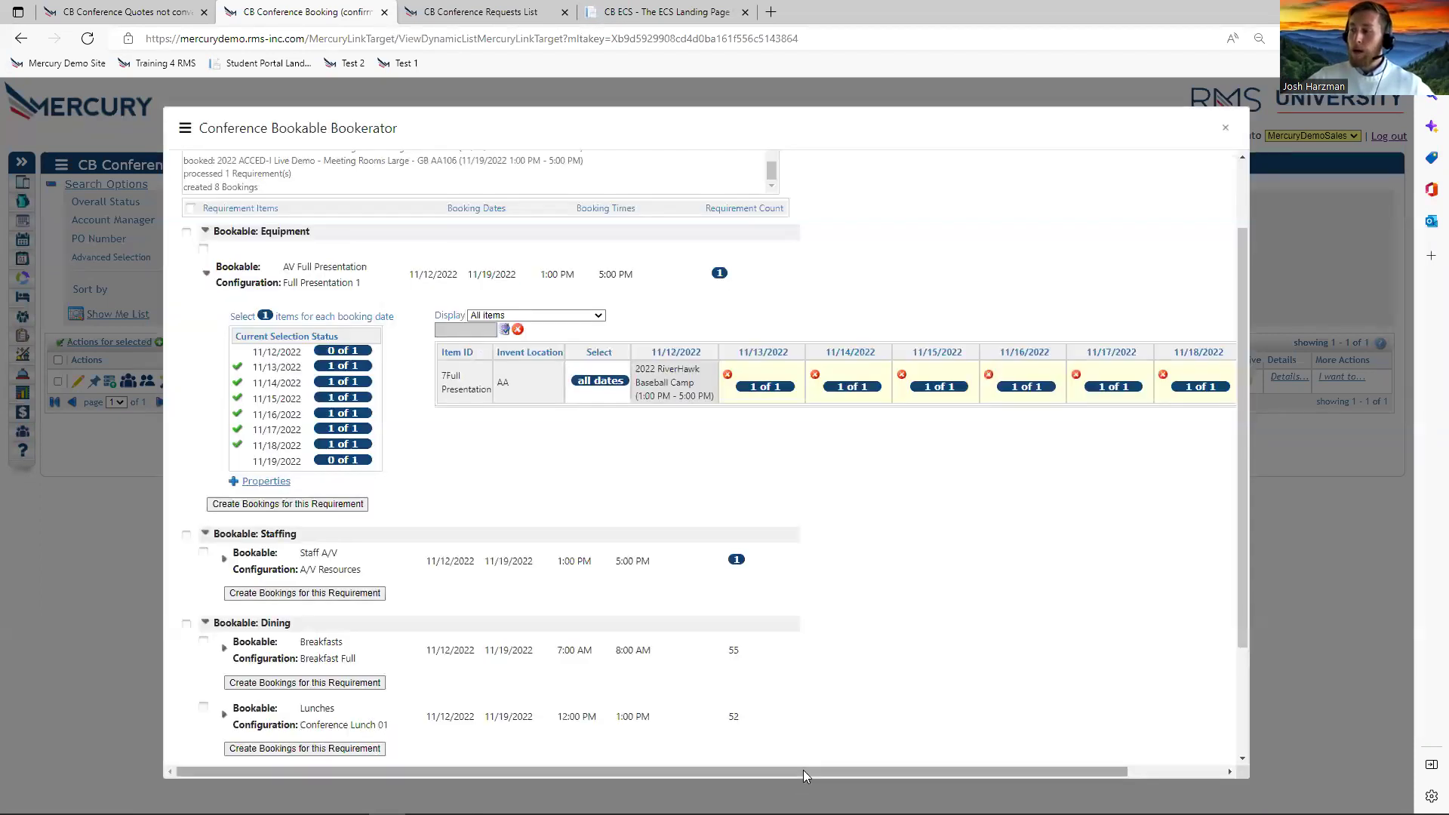
drag(803, 771, 879, 771)
click(1202, 383)
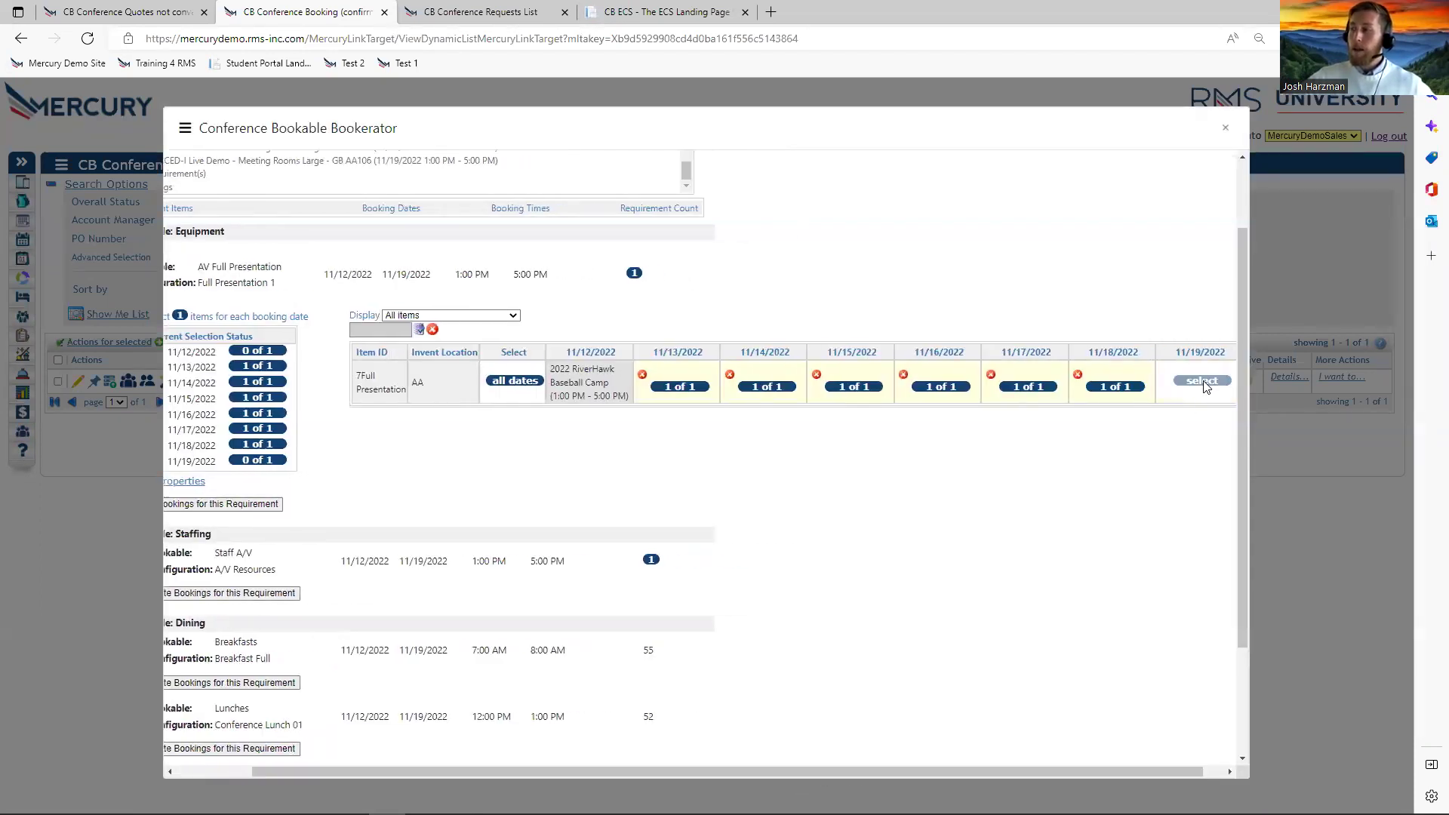
drag(755, 775, 678, 771)
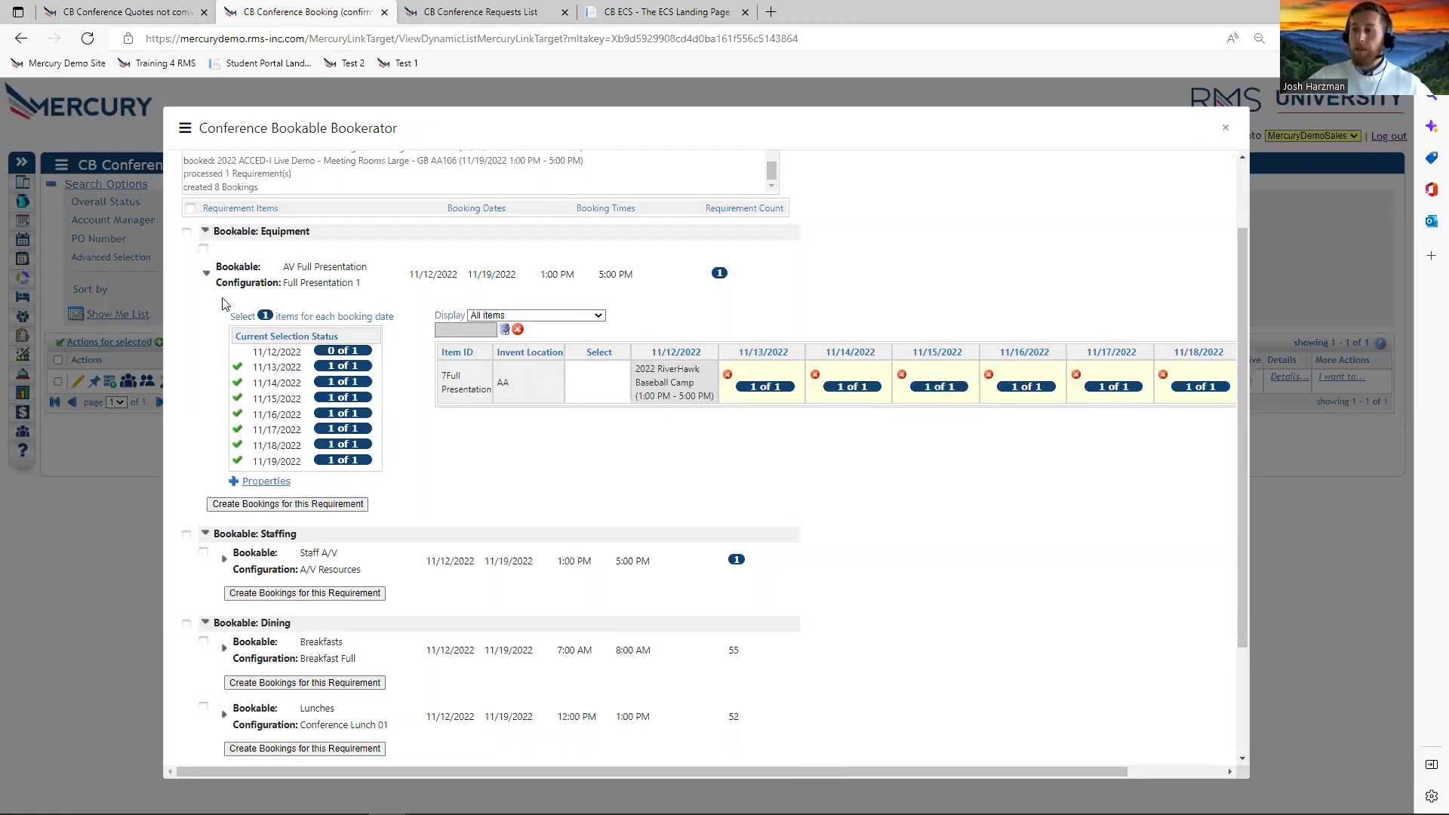
click(207, 276)
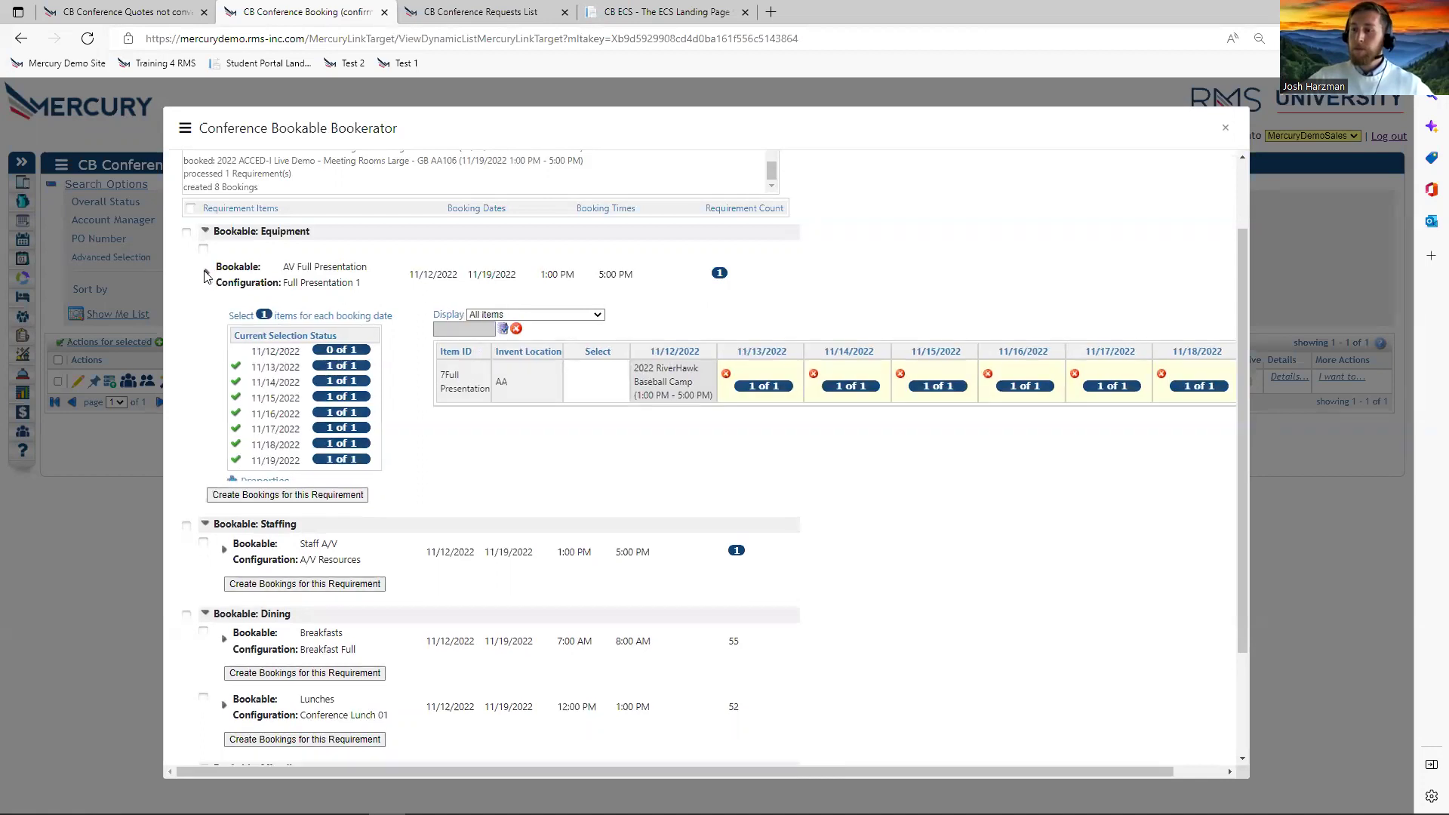
Select GB Audio-Visual A/V2 for all dates under the Staff A/V requirement and create its bookings.
click(224, 416)
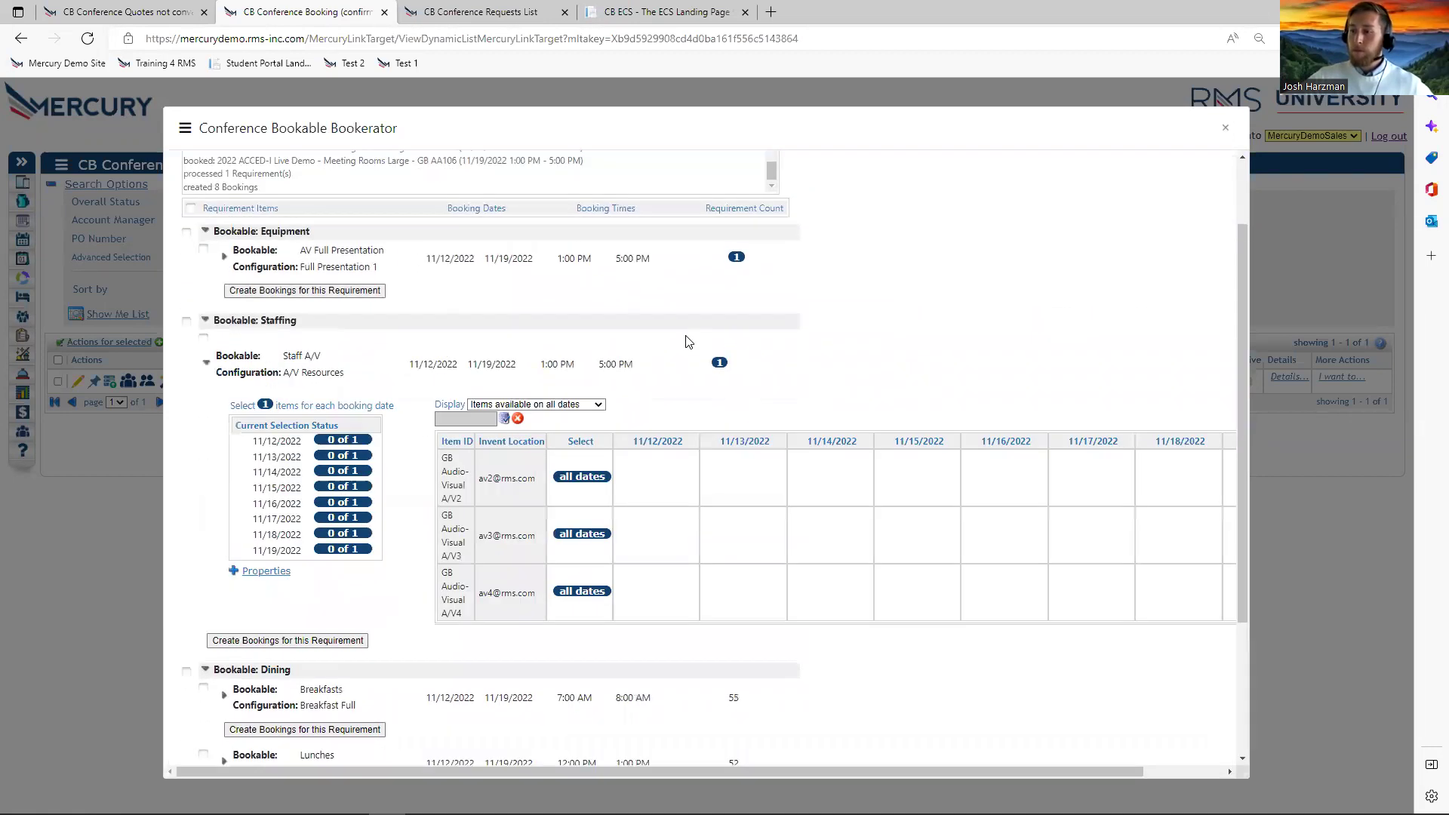
click(581, 477)
click(317, 641)
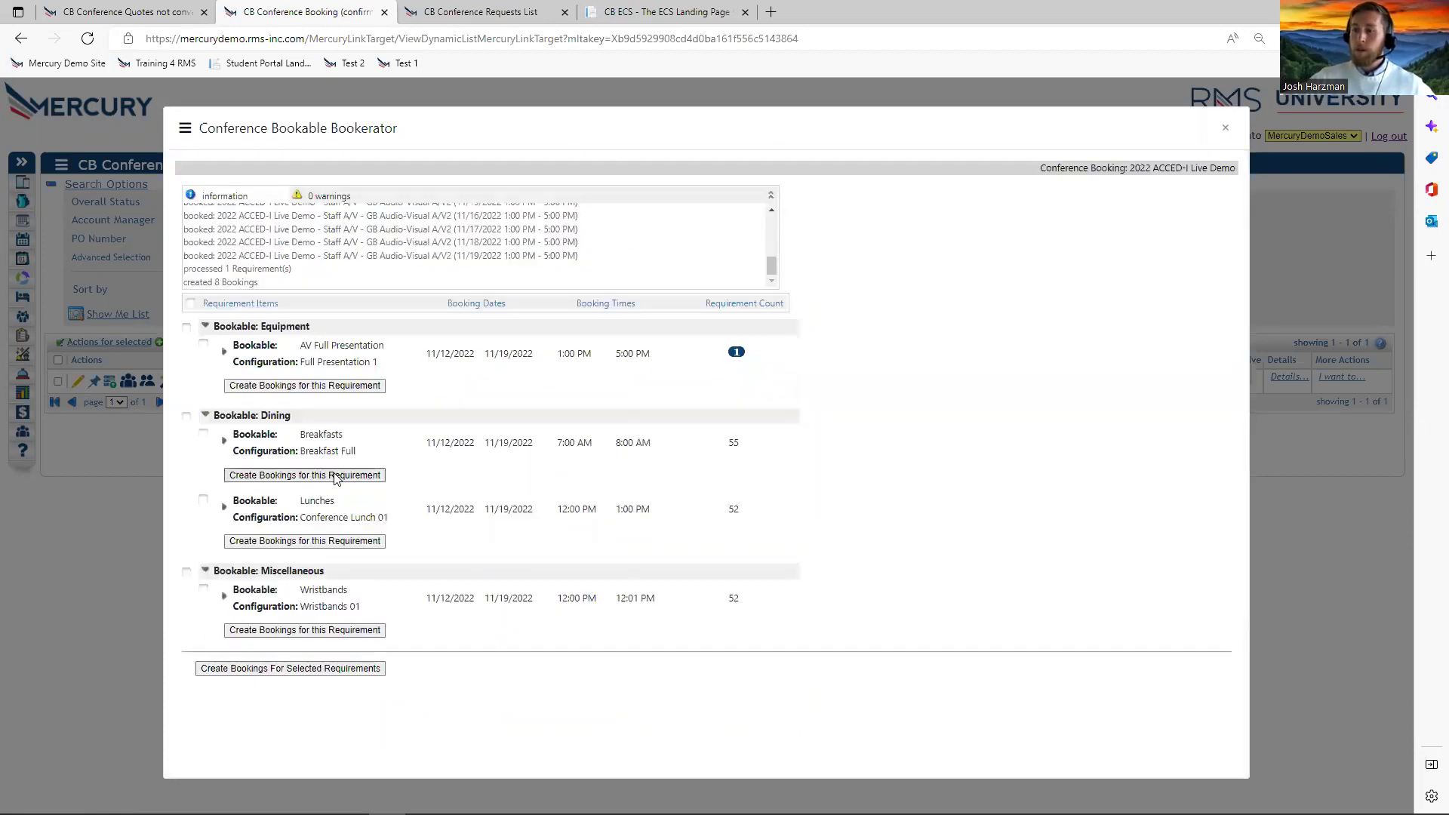
Create the bookings for the Breakfasts, Lunches and Wristbands requirements, and close the Conference Bookable Bookerator.
click(223, 441)
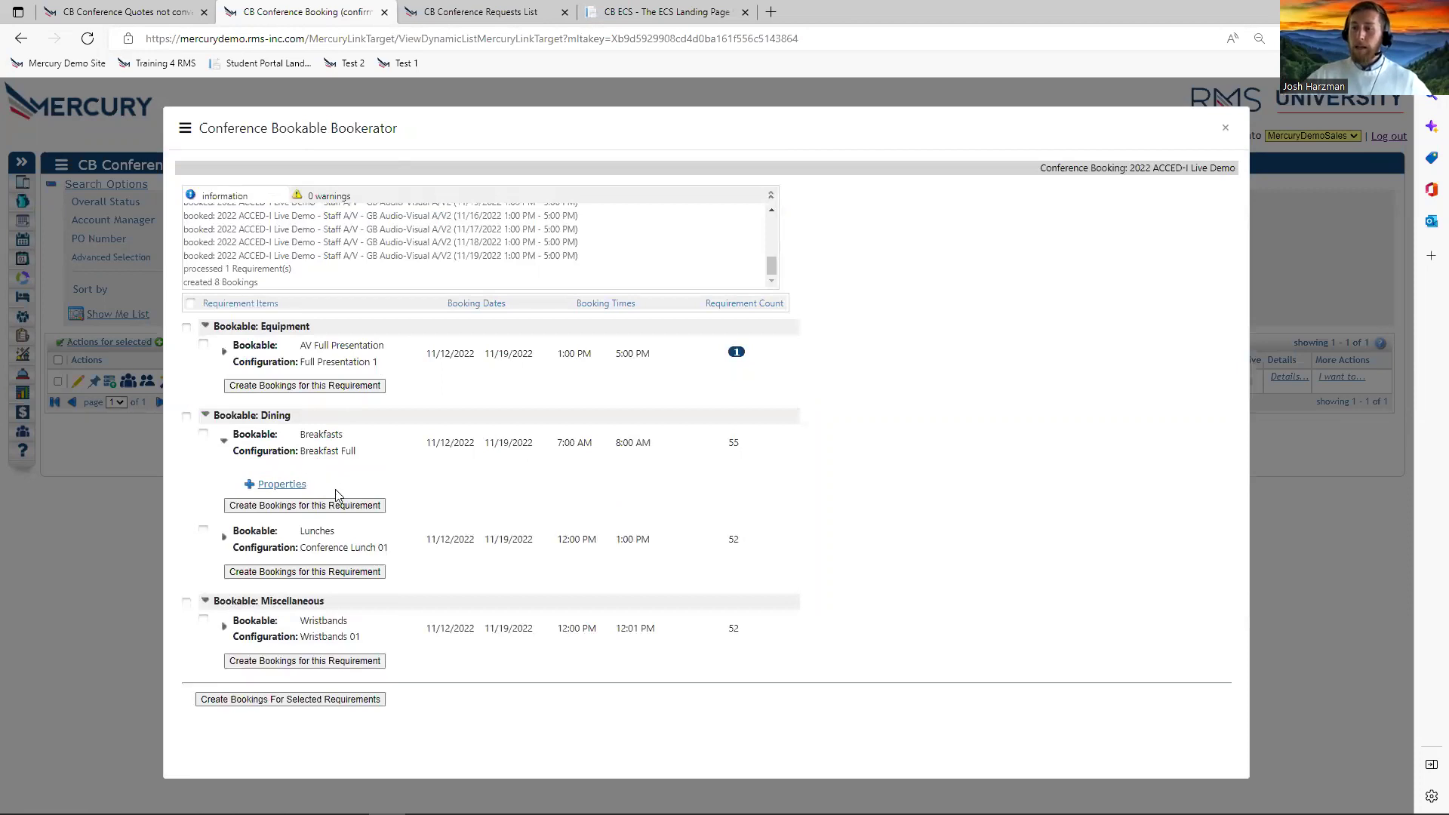
click(337, 499)
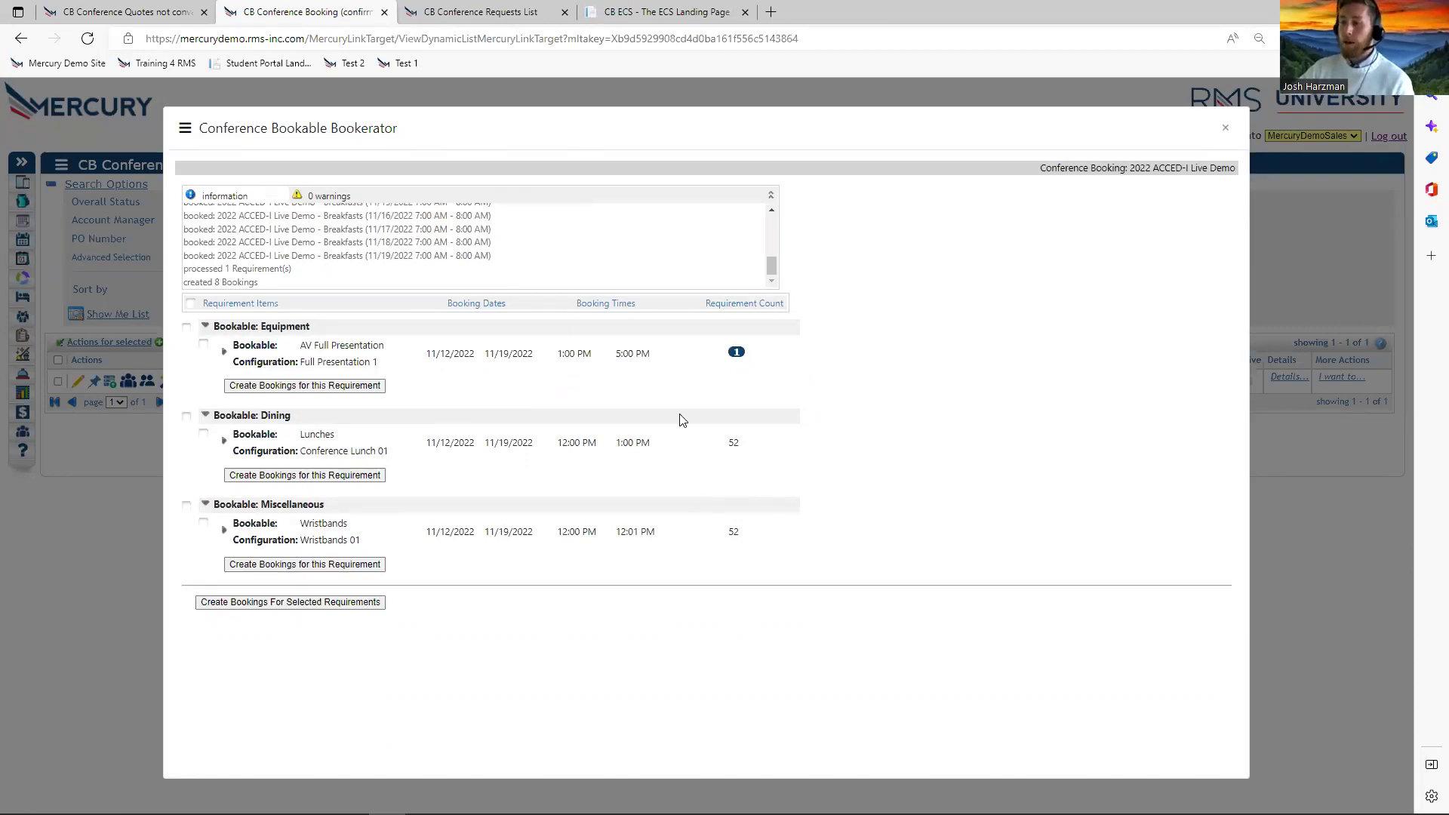
click(339, 477)
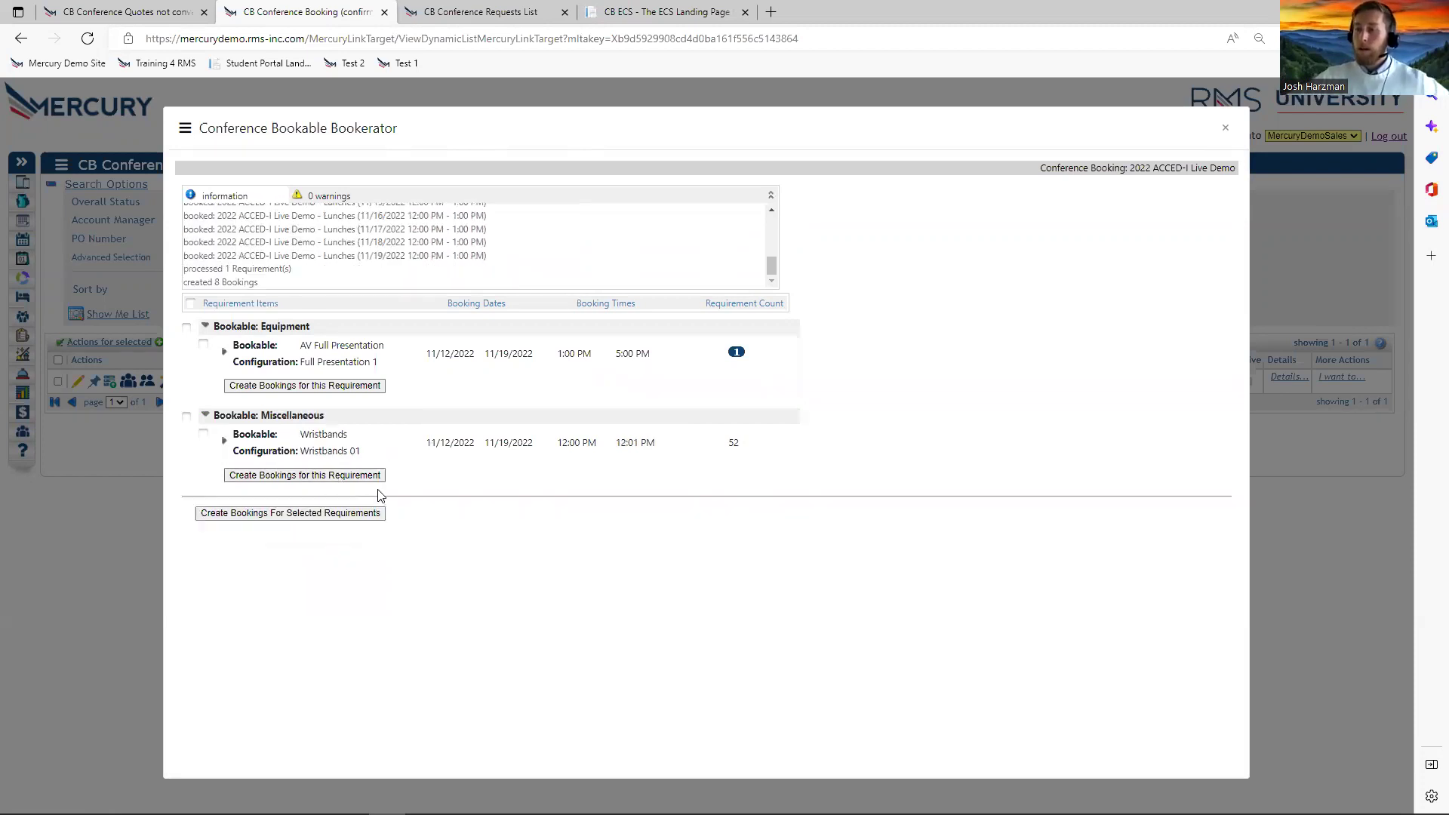
click(330, 479)
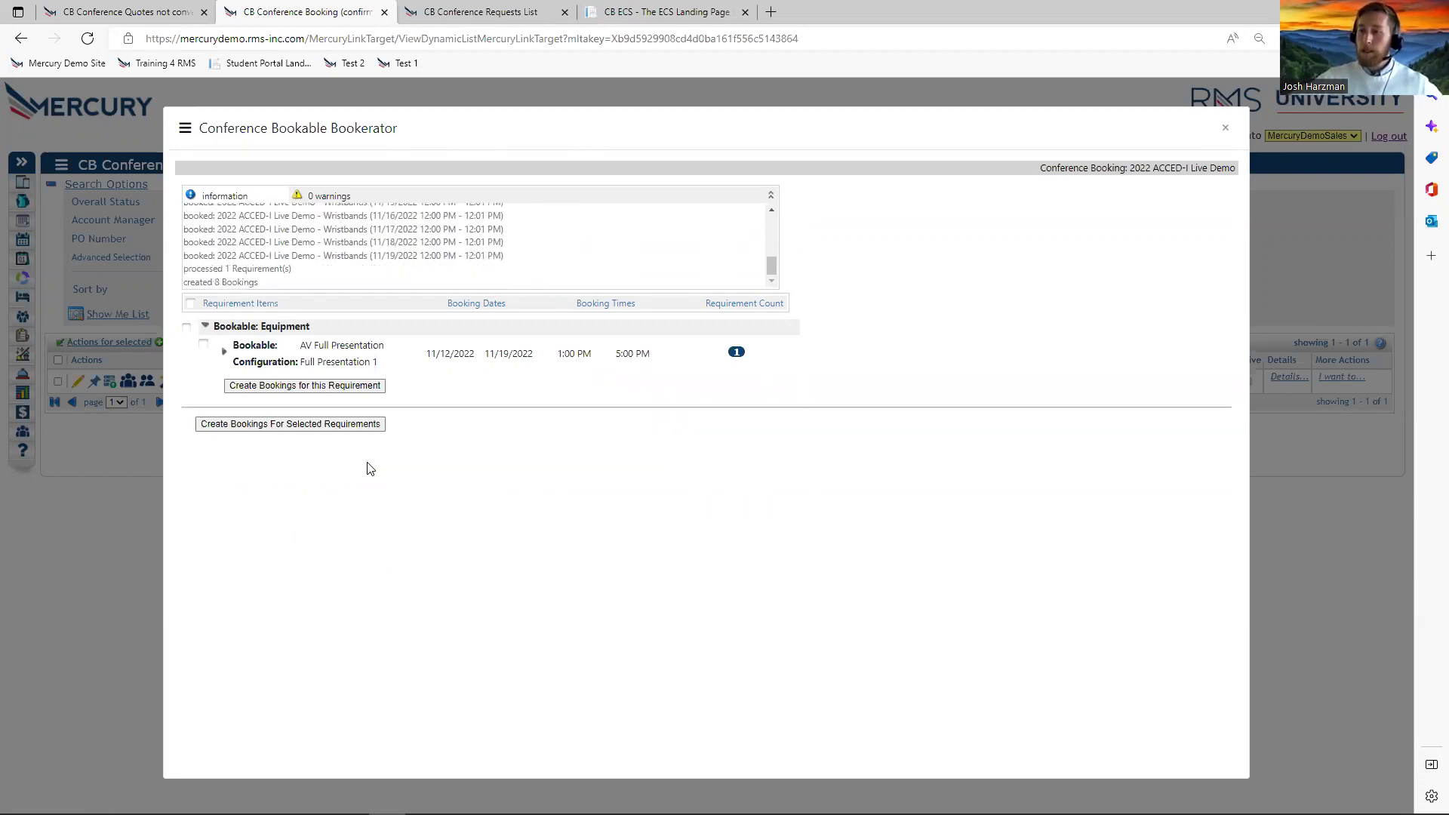
click(1225, 126)
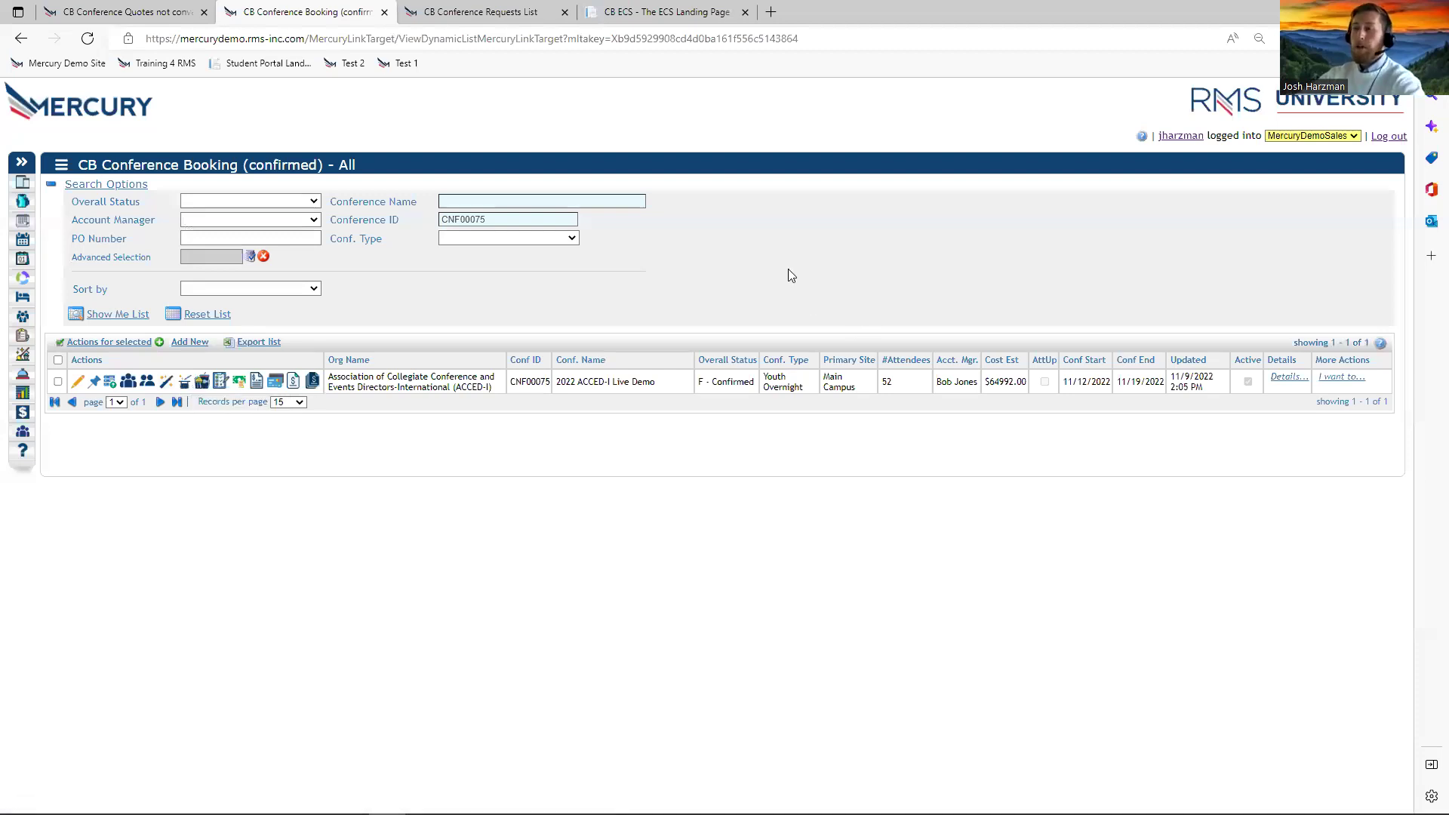
Expand the Conference navigation, collapse Conference Phases and look over the remaining sections.
click(22, 162)
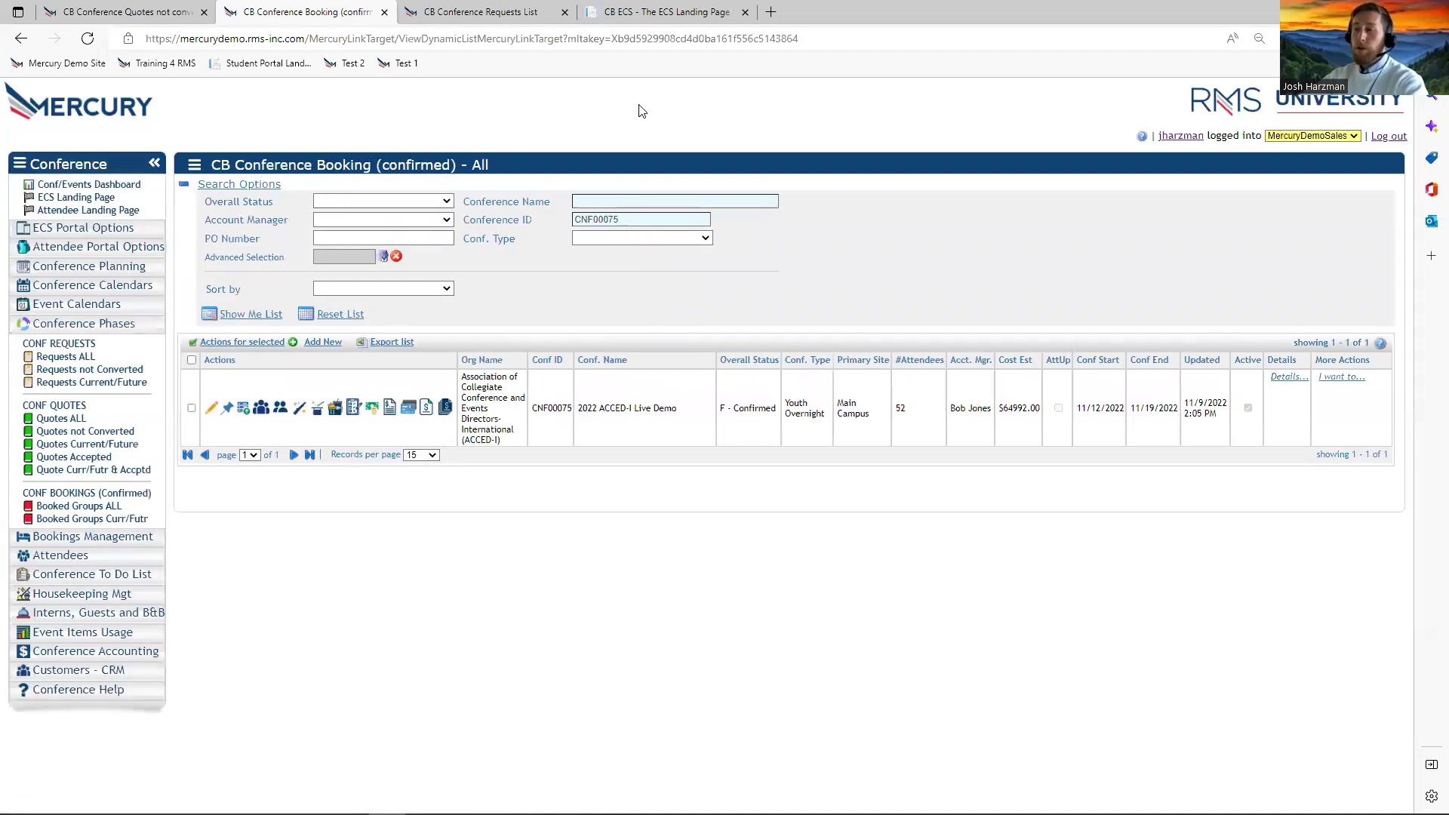
click(68, 324)
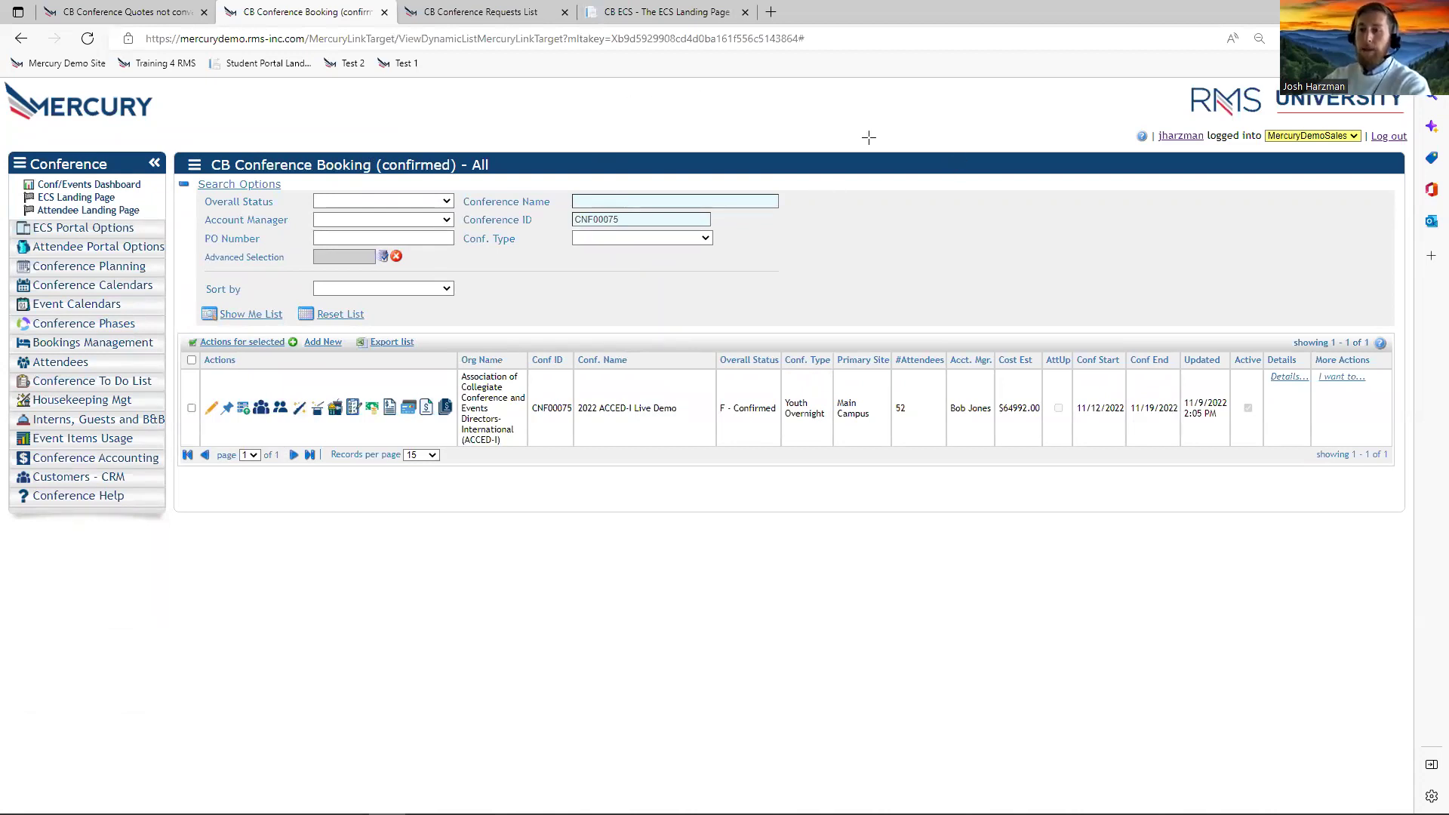
key(ctrl+shift+s)
drag(4, 141, 175, 523)
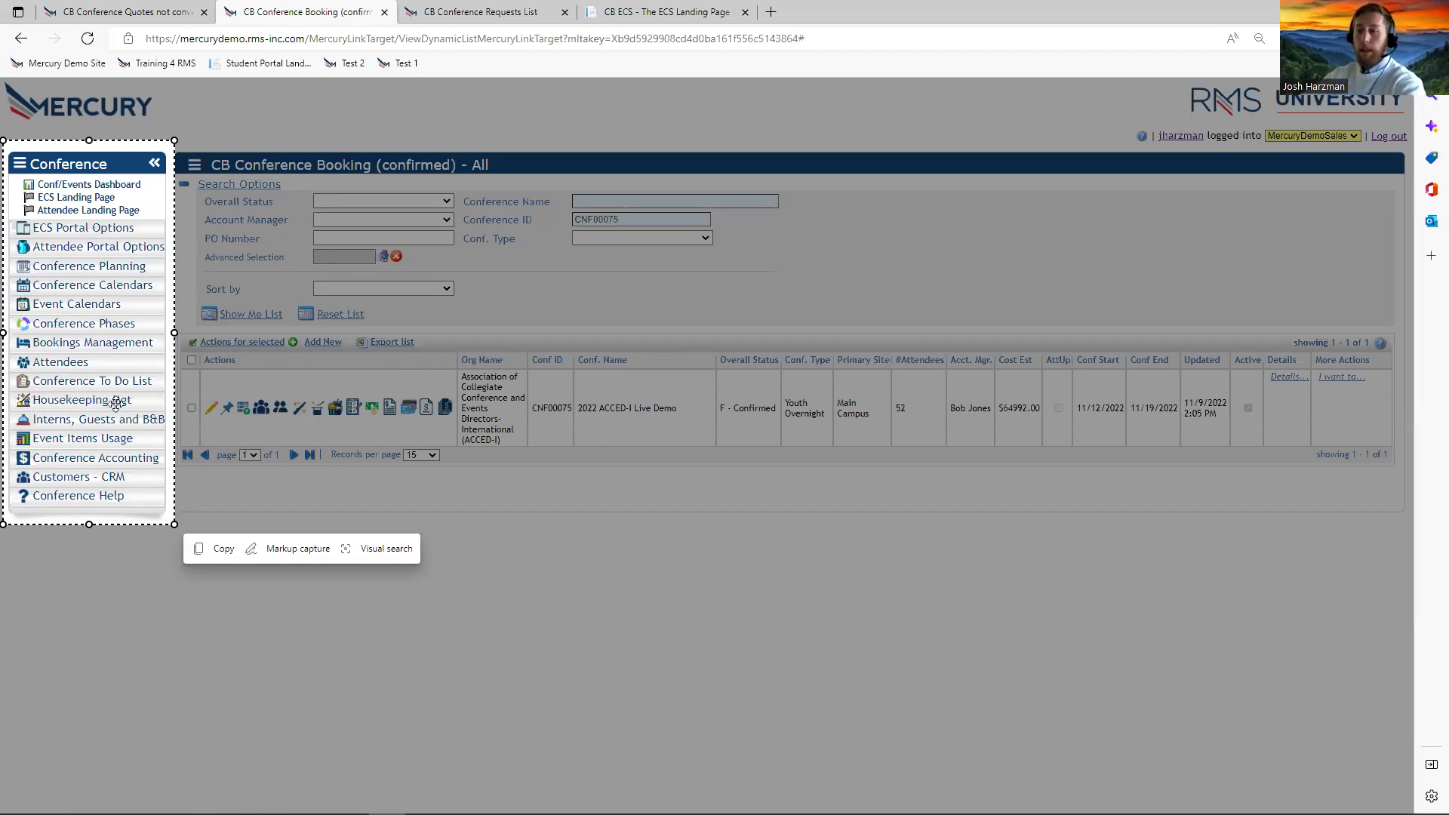
key(Escape)
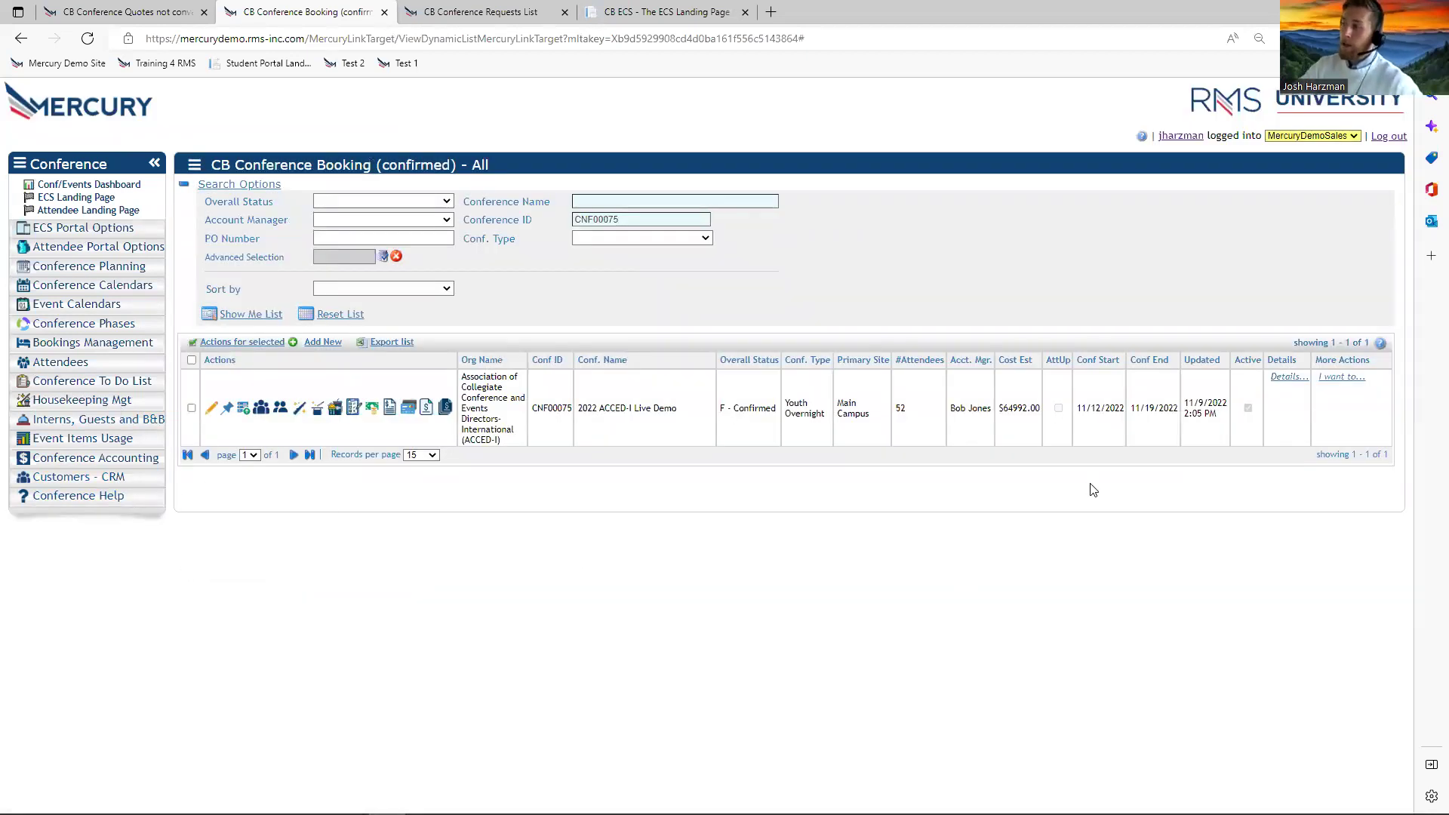
Open the list of all check-ins and check-outs for the 2022 ACCED-I Live Demo and filter it by its Conference ID.
click(1336, 382)
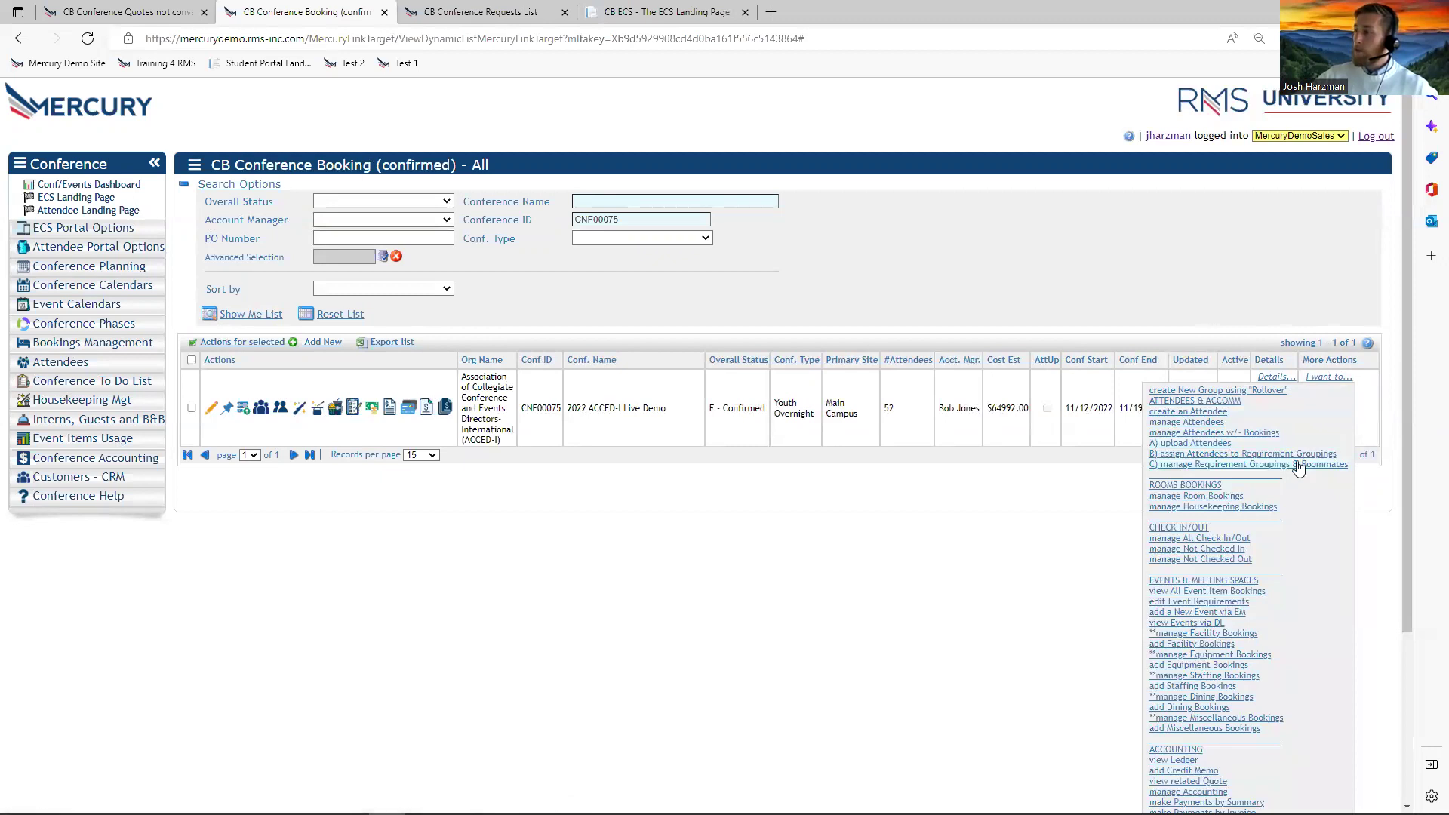
scroll(1291, 464, down, 1)
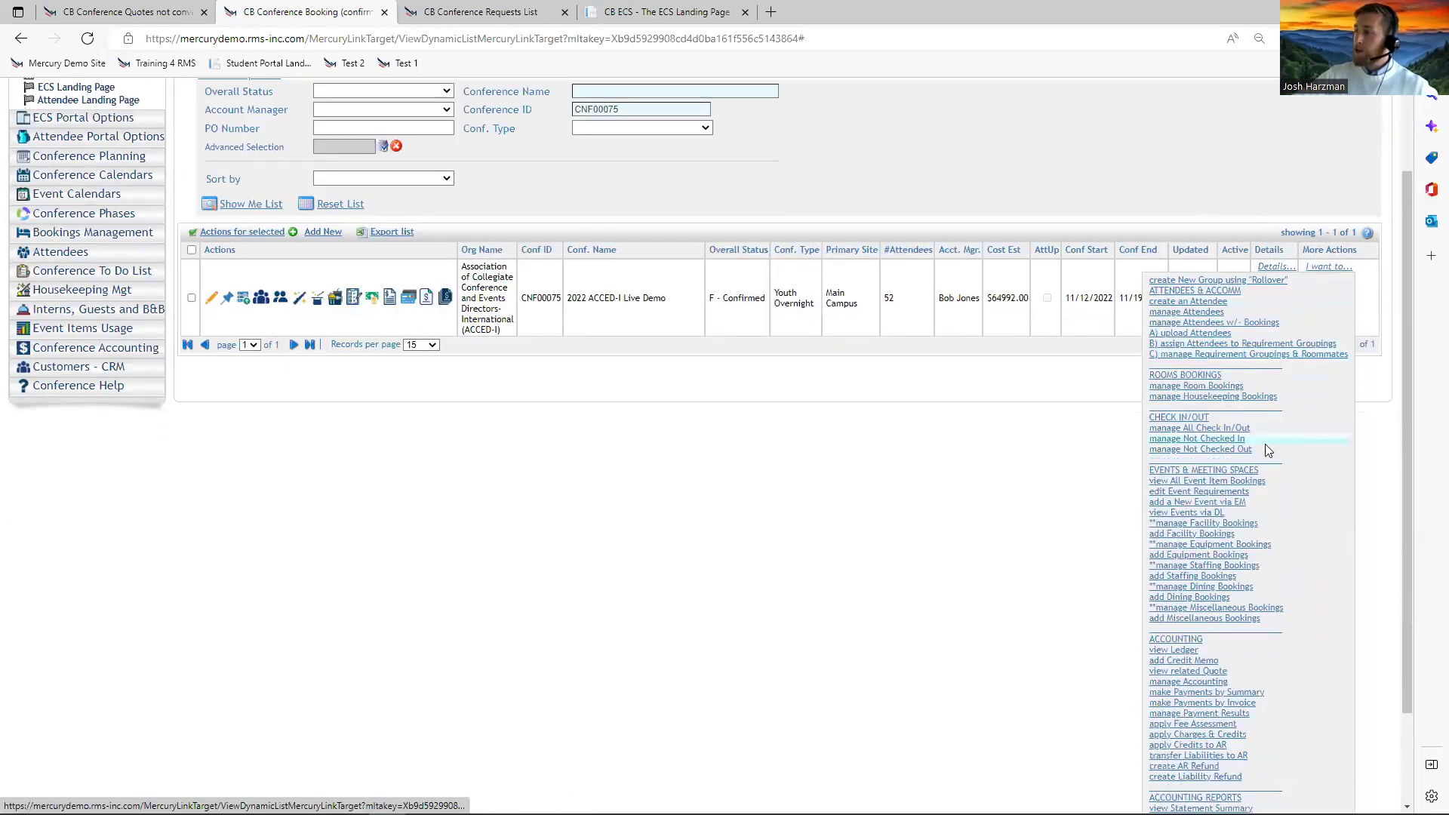
click(1219, 428)
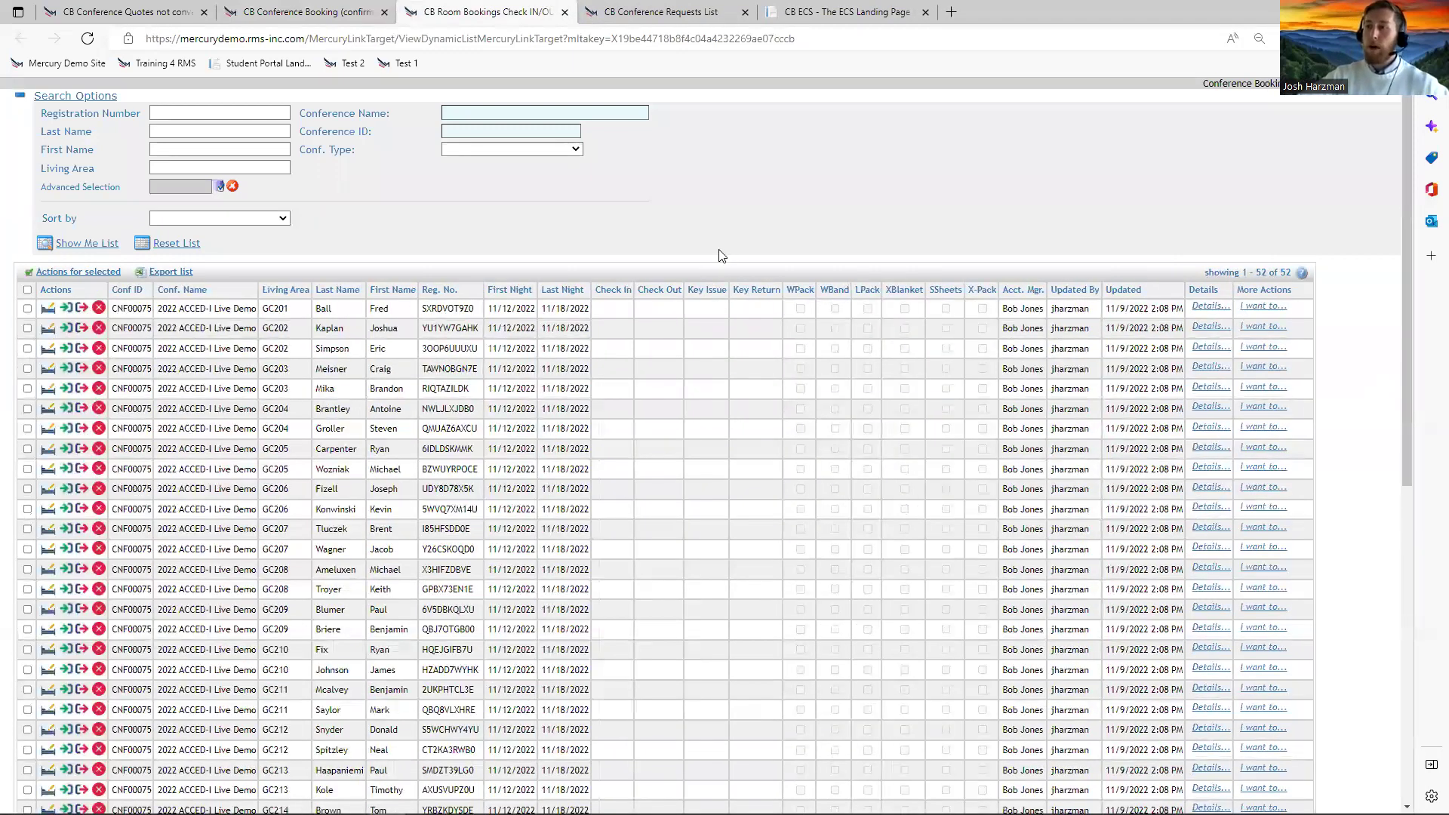
click(539, 128)
click(532, 152)
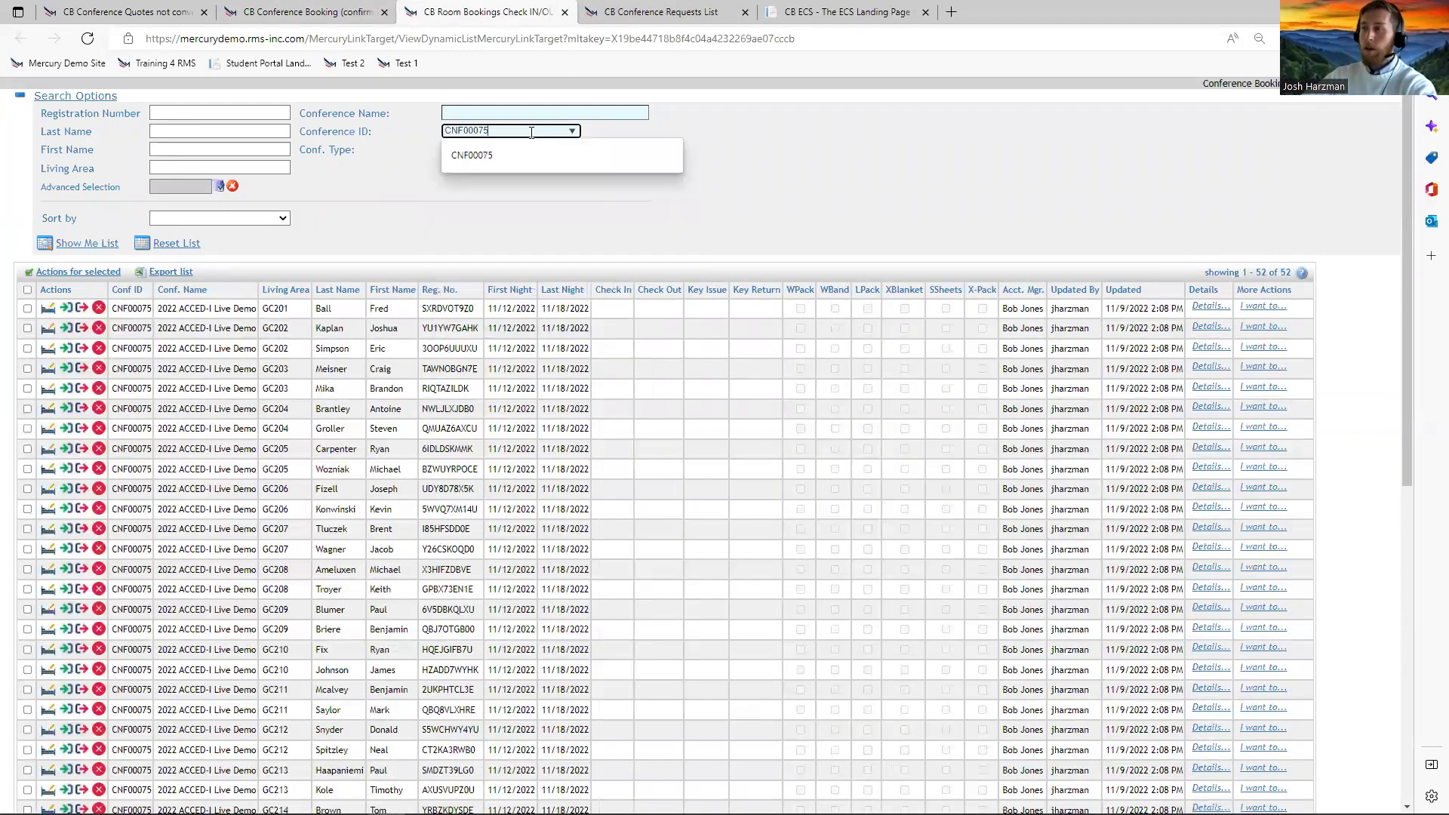
click(93, 245)
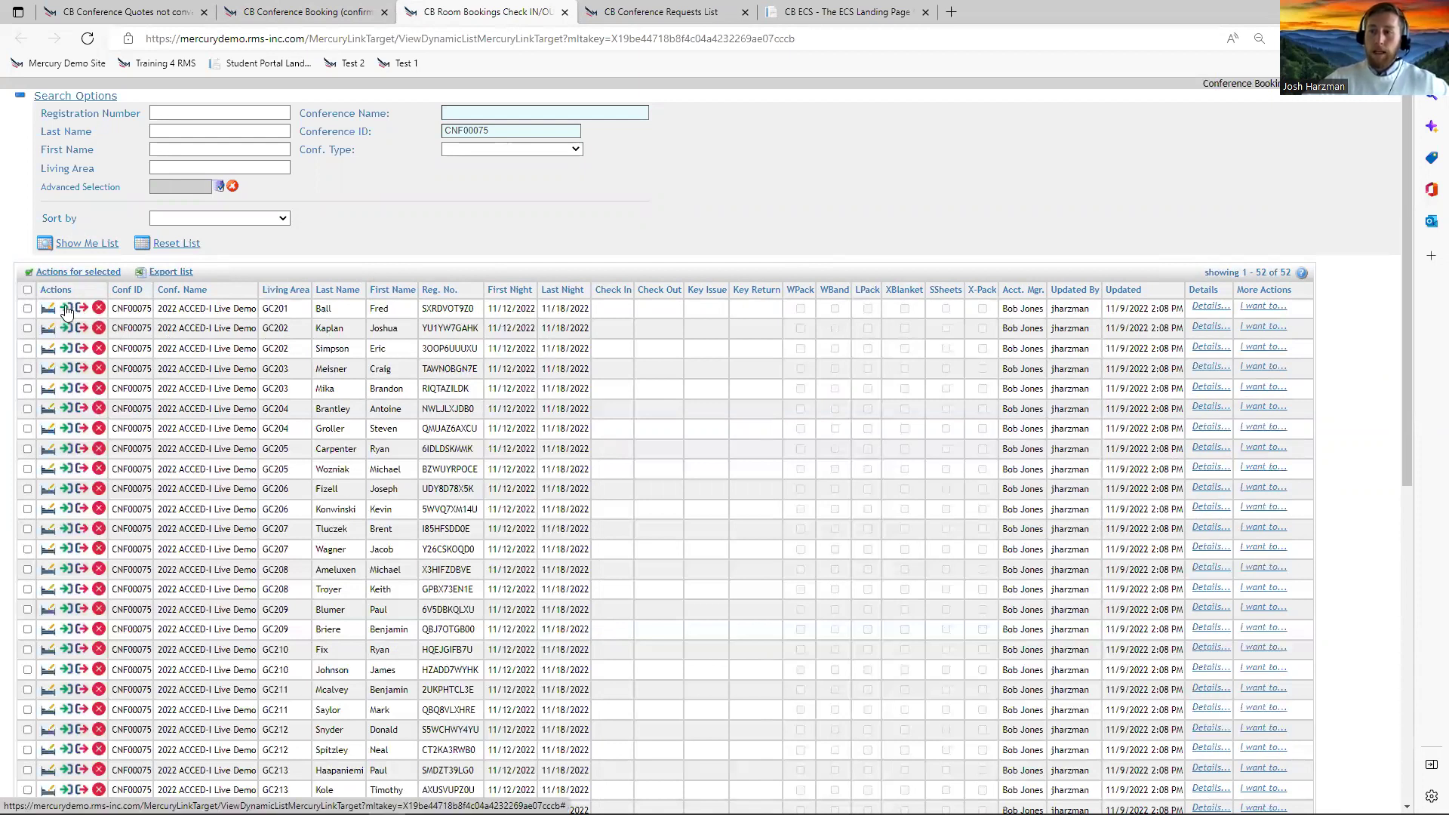
Check in the GC201 attendee with Key Issue note ABC123, mark Welcome Pack and Wrist Band as given, and save.
click(67, 311)
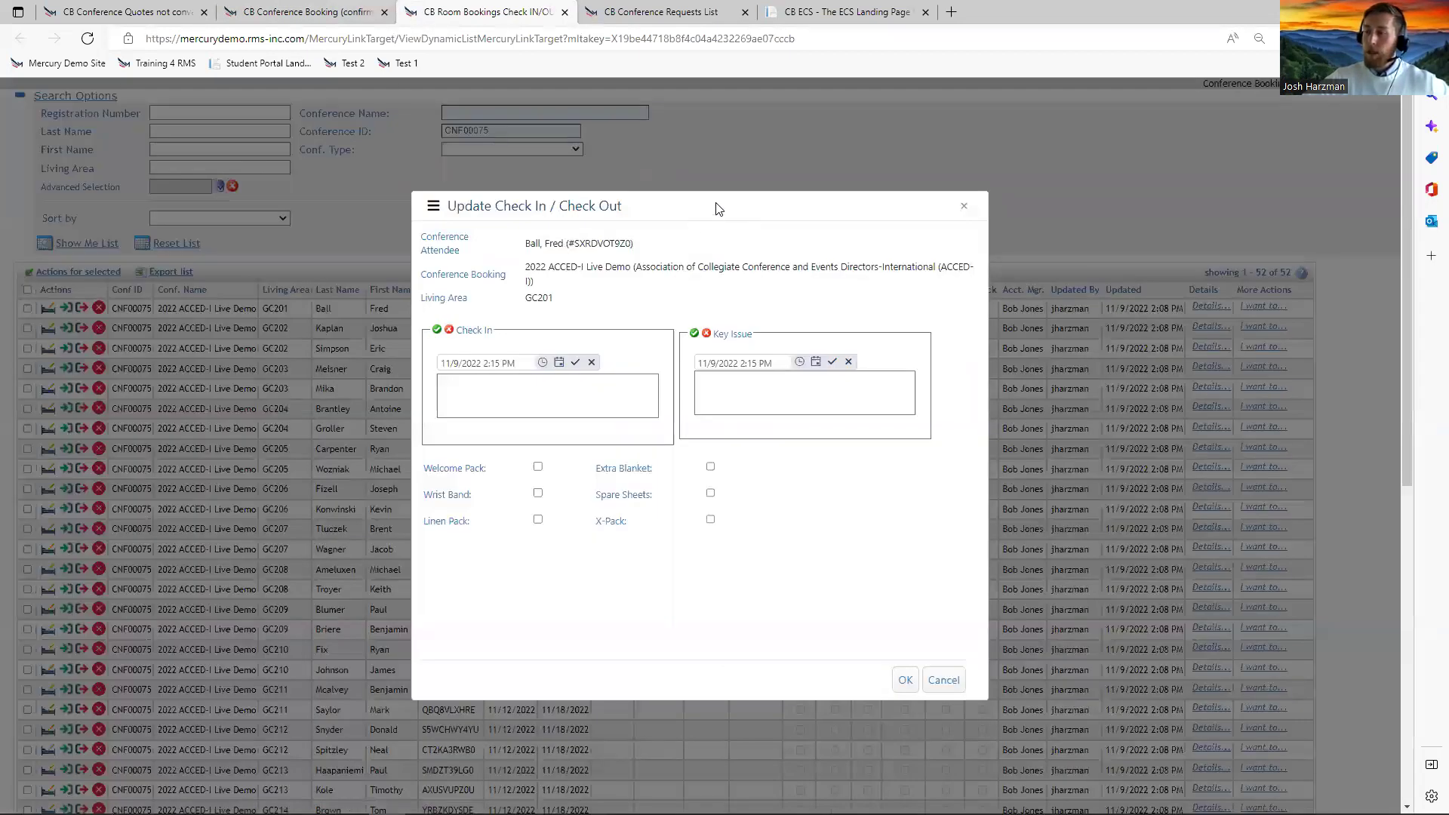
drag(720, 218, 732, 371)
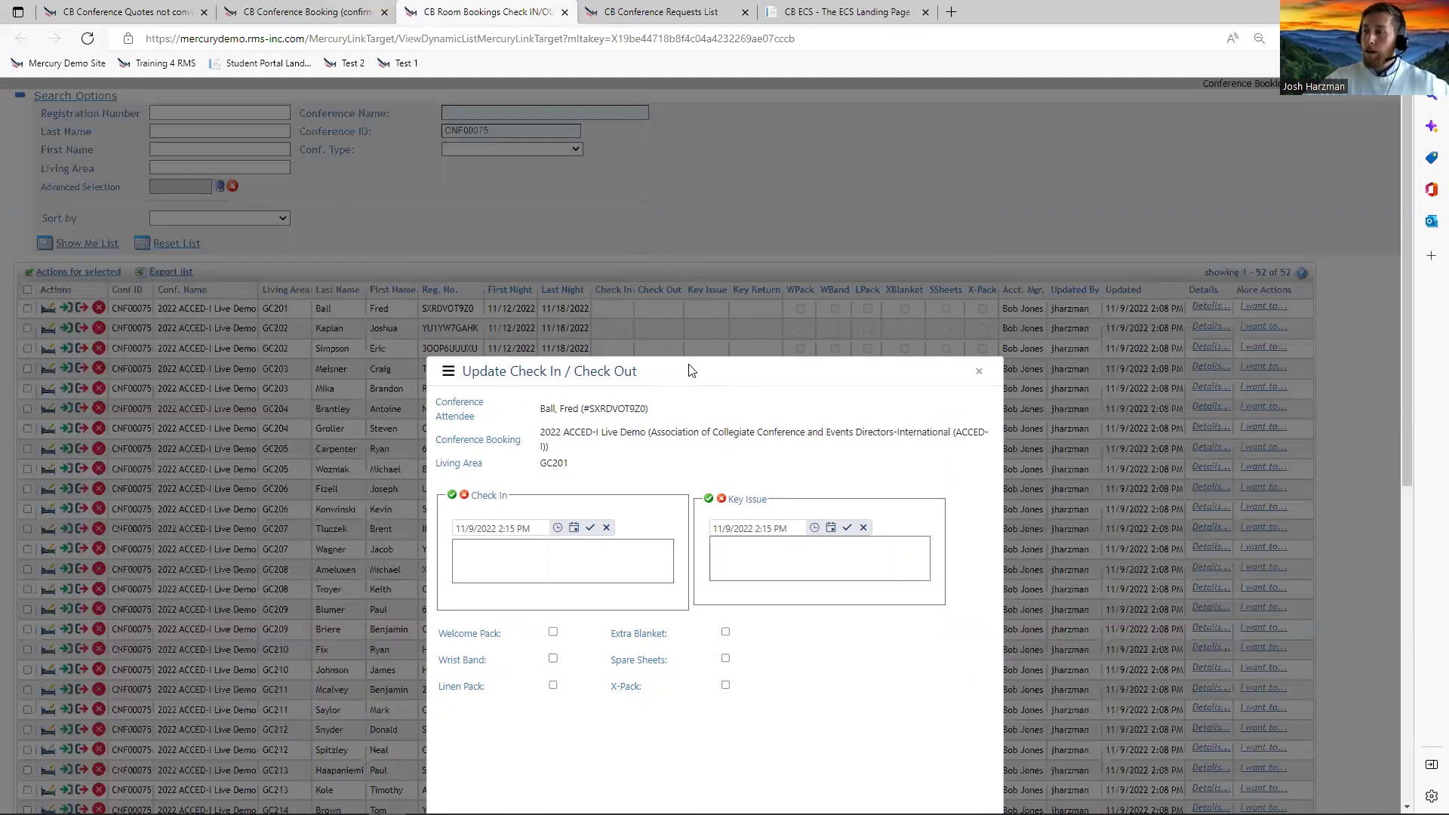
click(747, 446)
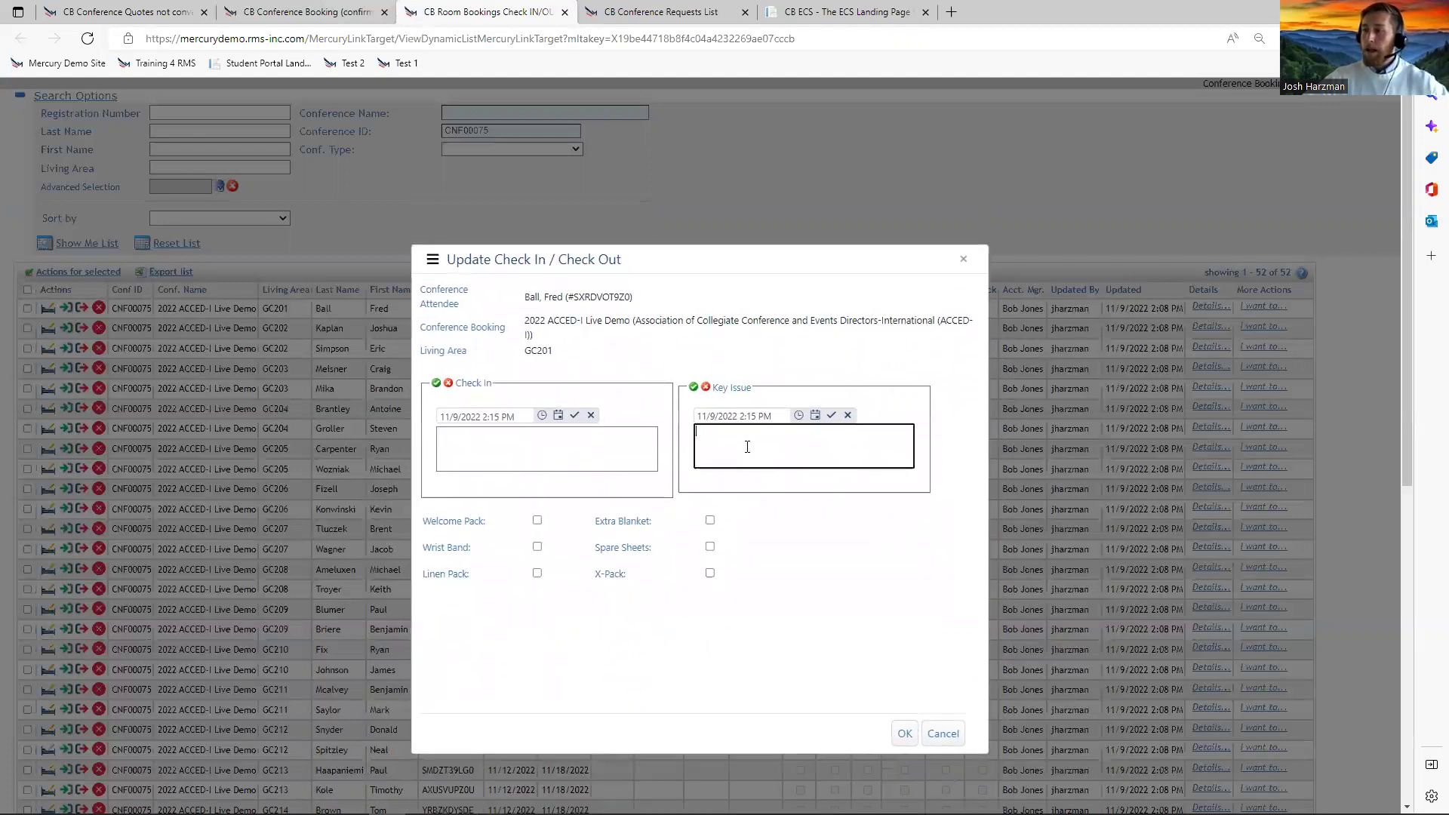
text(ABC123)
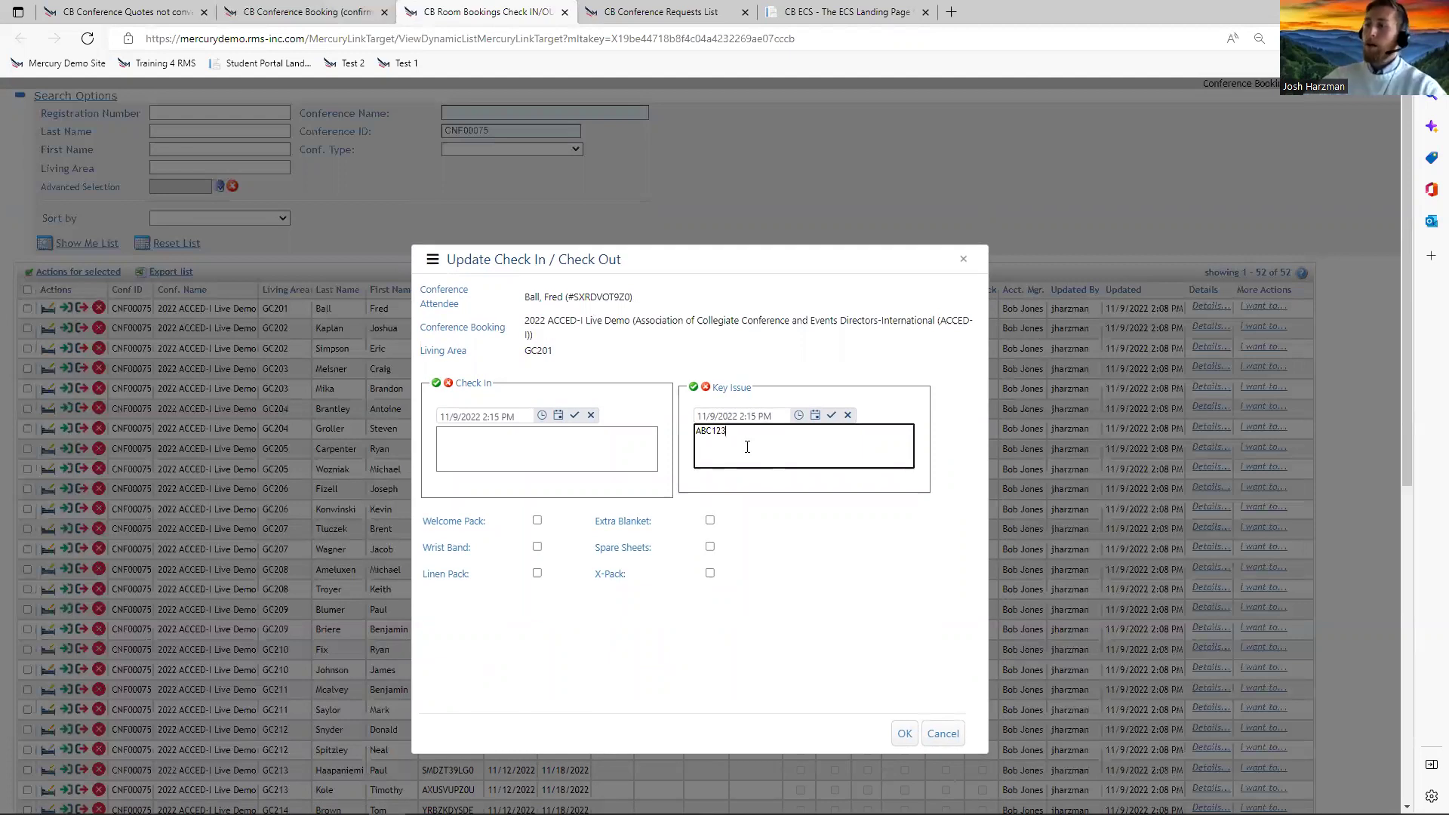
click(537, 520)
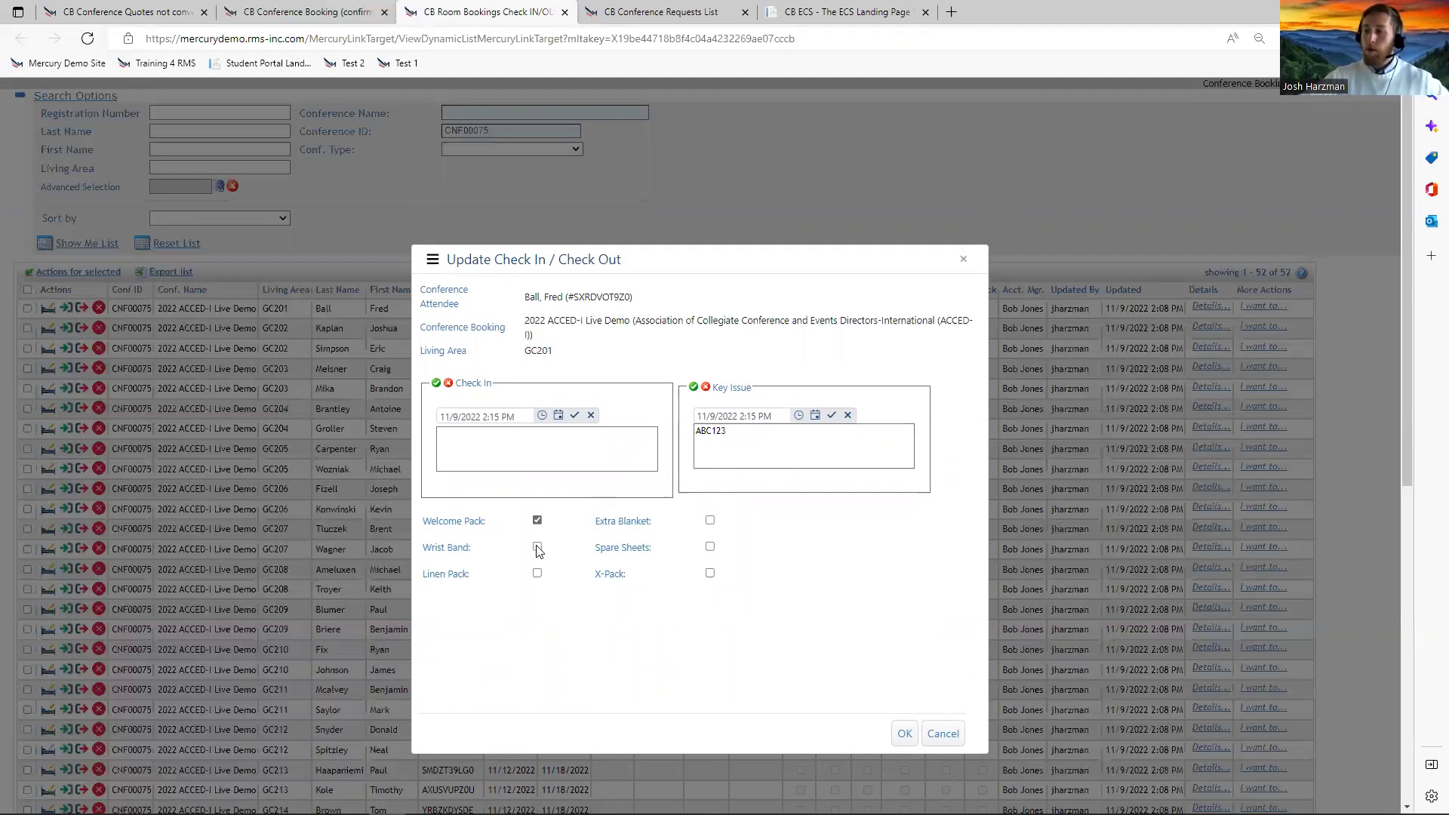
click(903, 736)
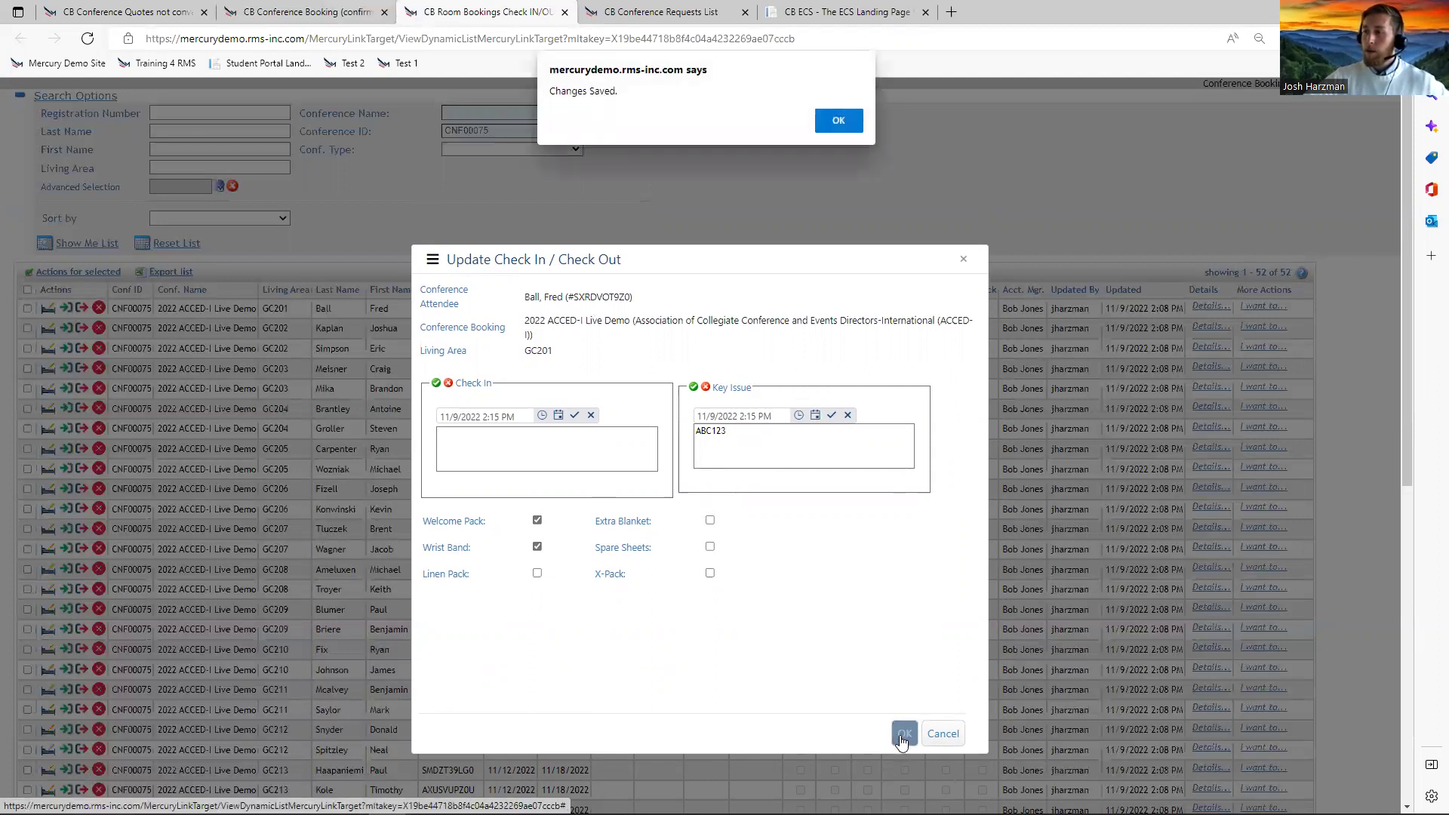
click(838, 122)
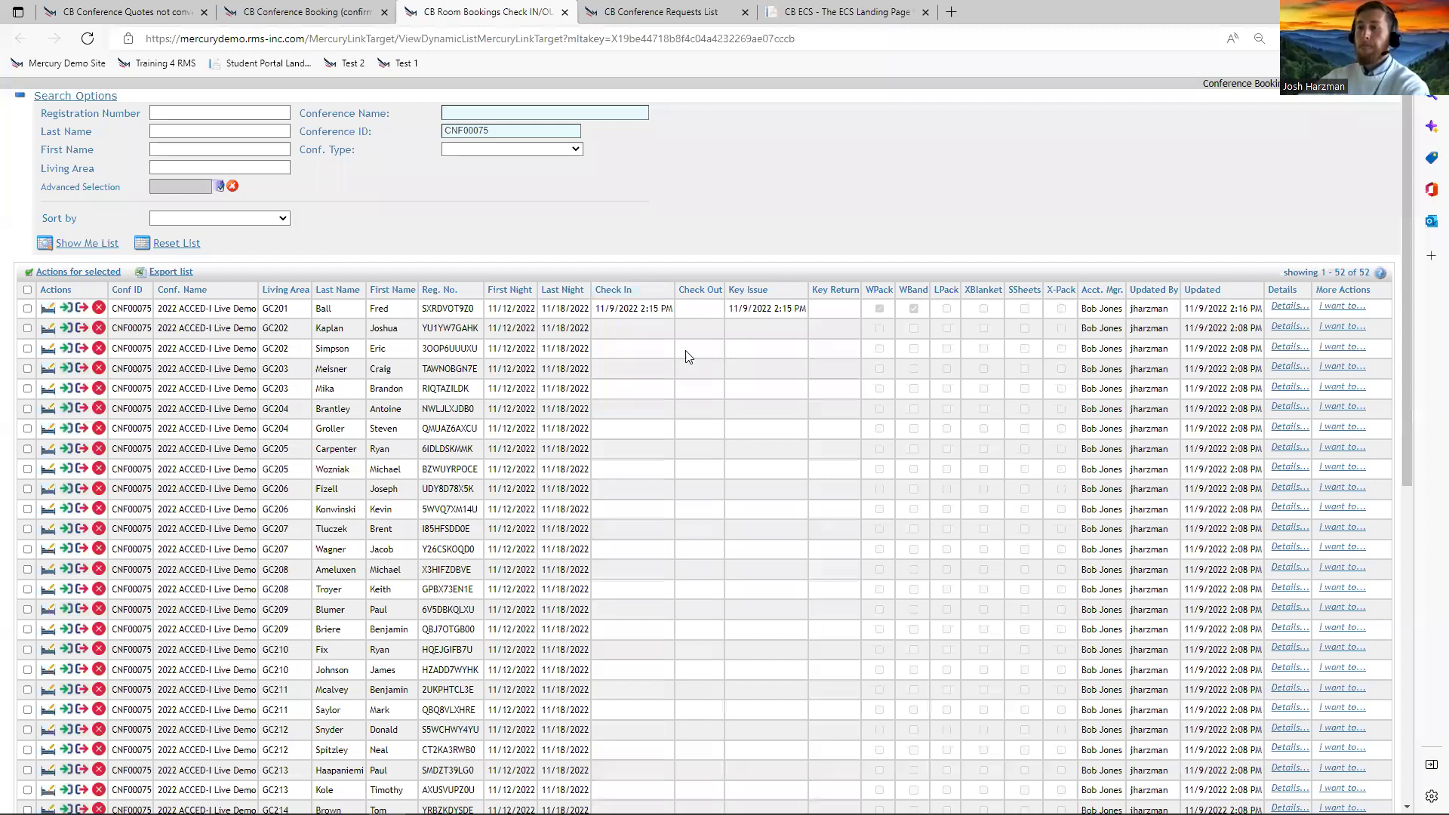
Run the batch check-in and key issue for all attendees in living areas GC202 to GC214.
scroll(730, 350, down, 2)
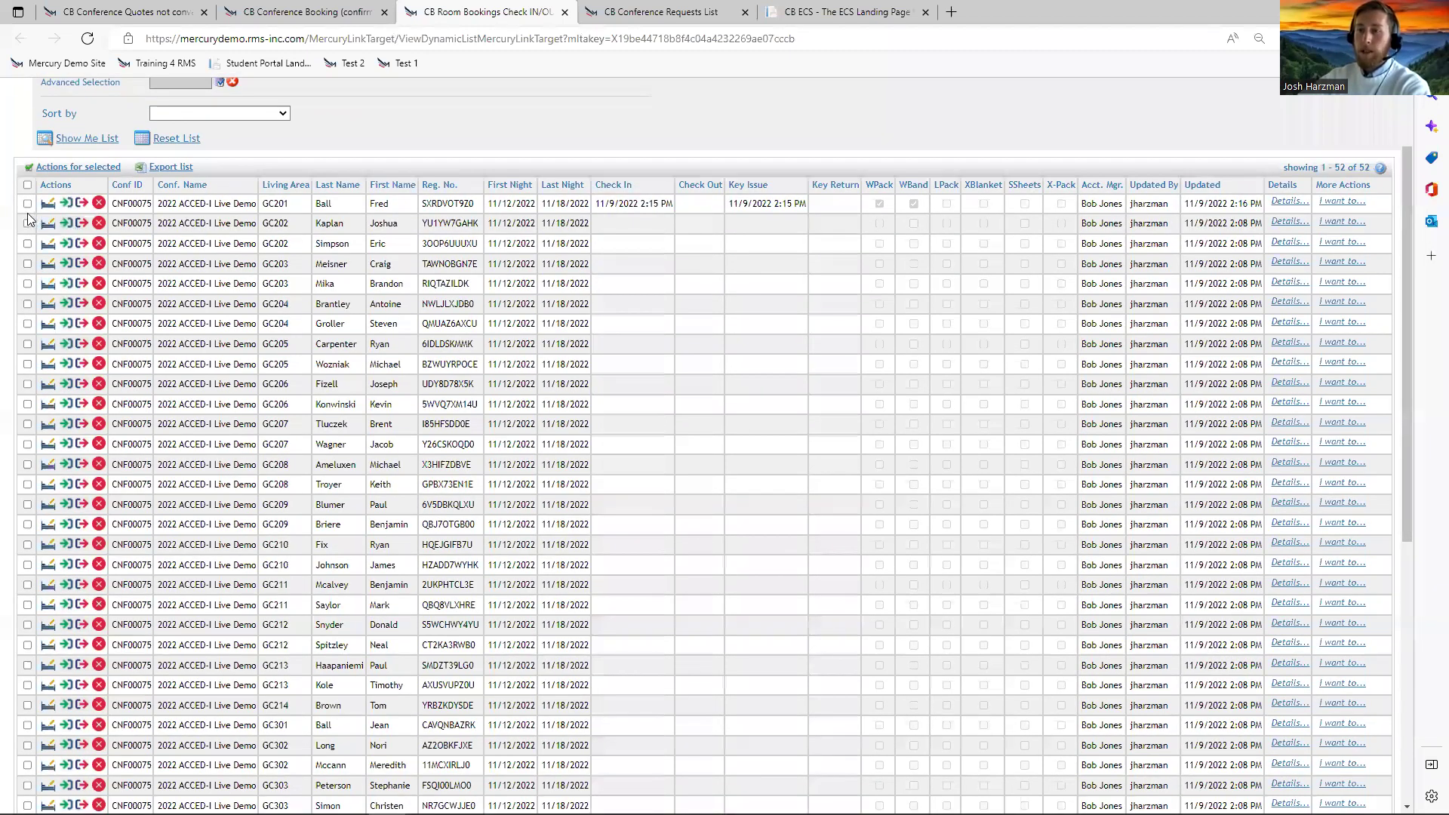
click(27, 223)
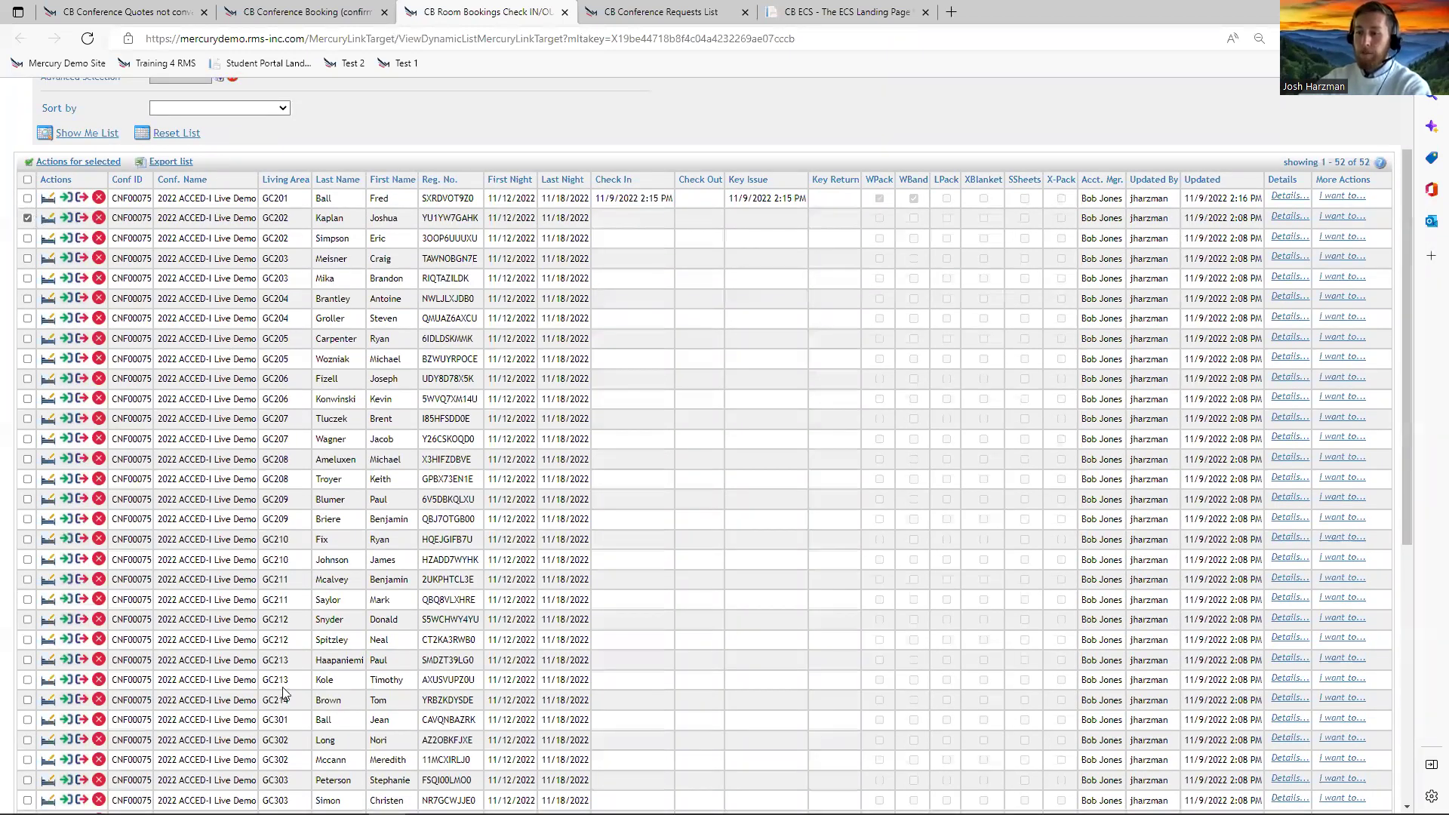
scroll(232, 480, down, 2)
shift+click(27, 590)
scroll(23, 592, up, 2)
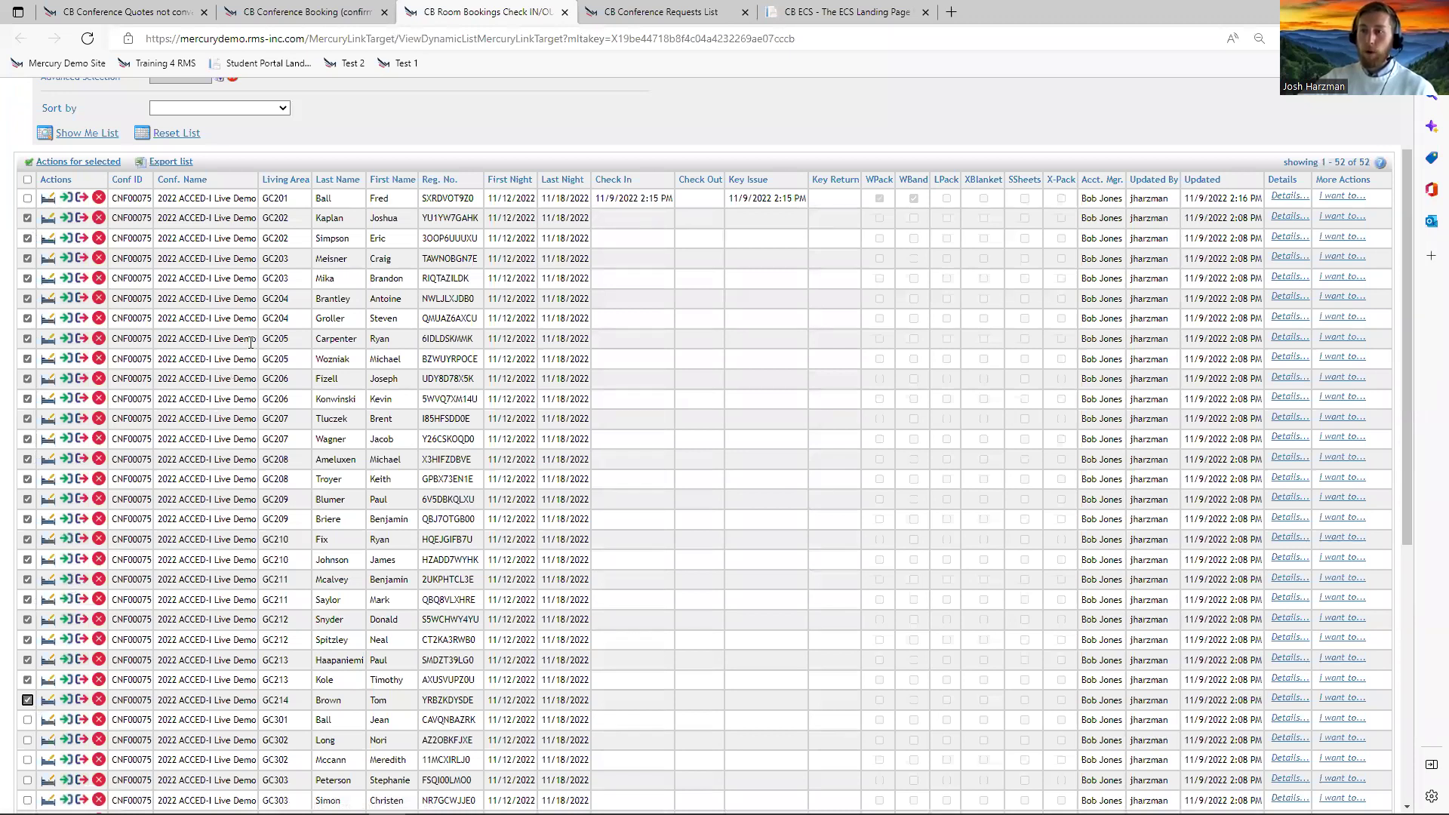
scroll(251, 342, up, 2)
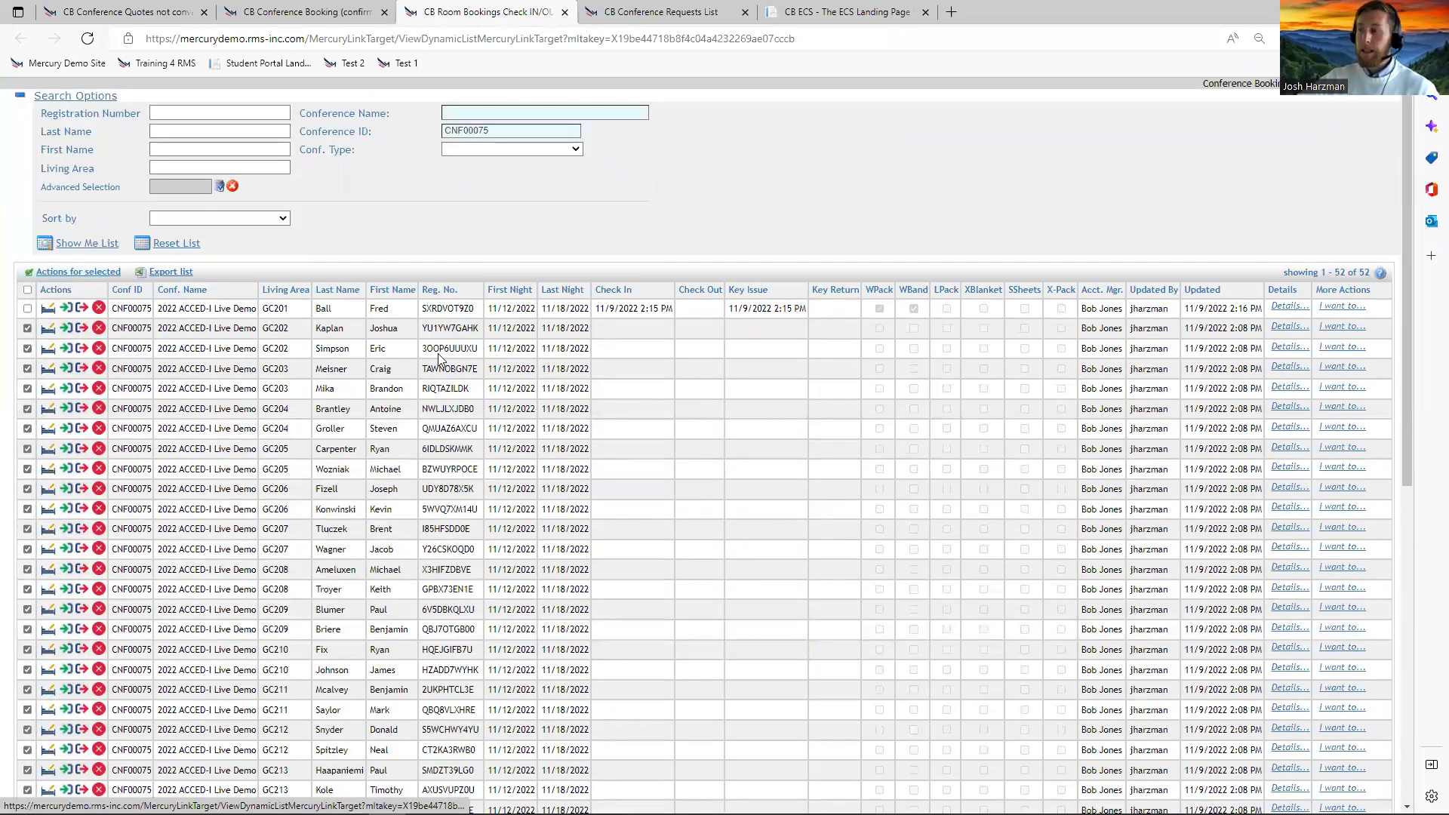
click(75, 274)
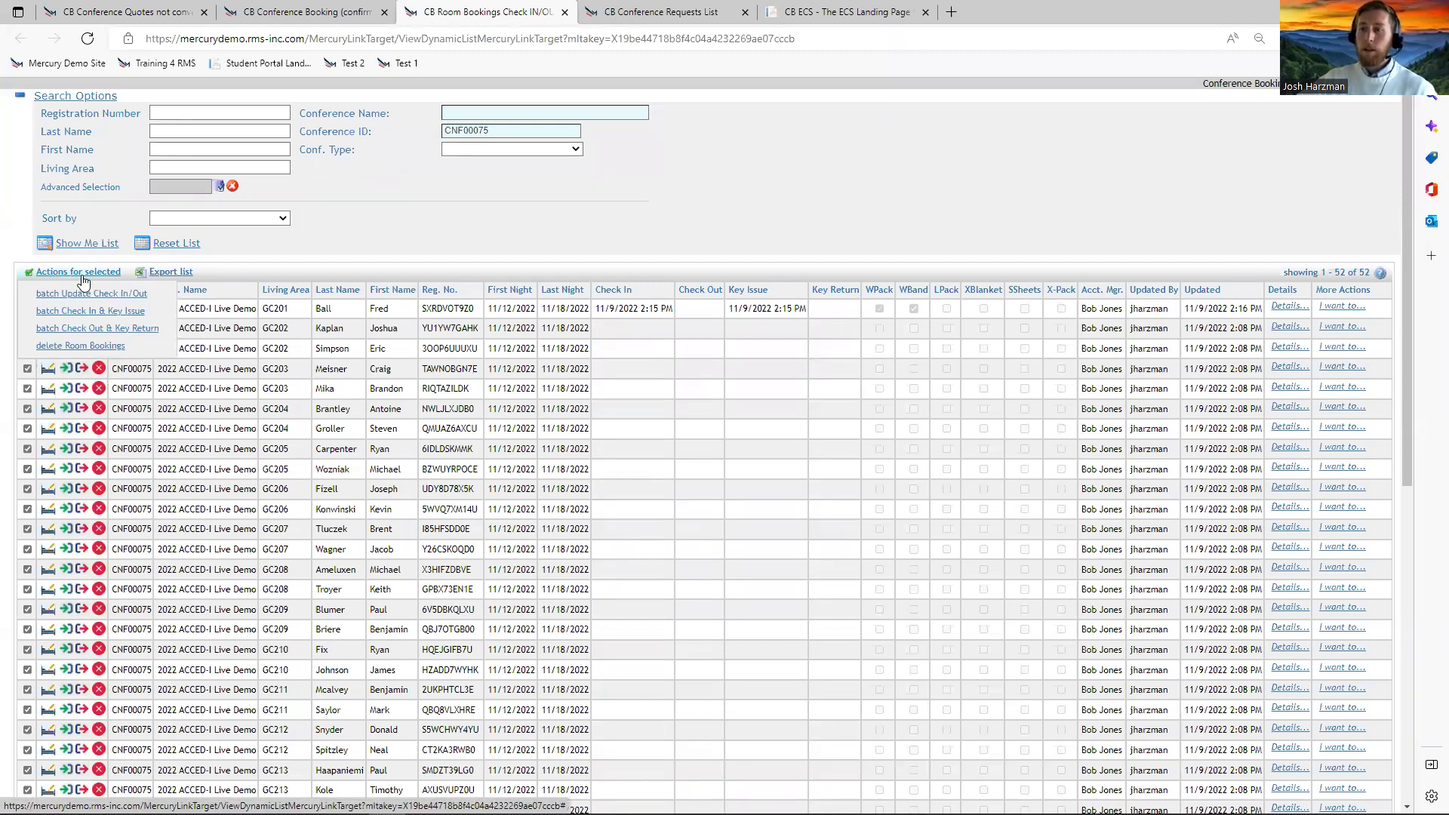
click(92, 311)
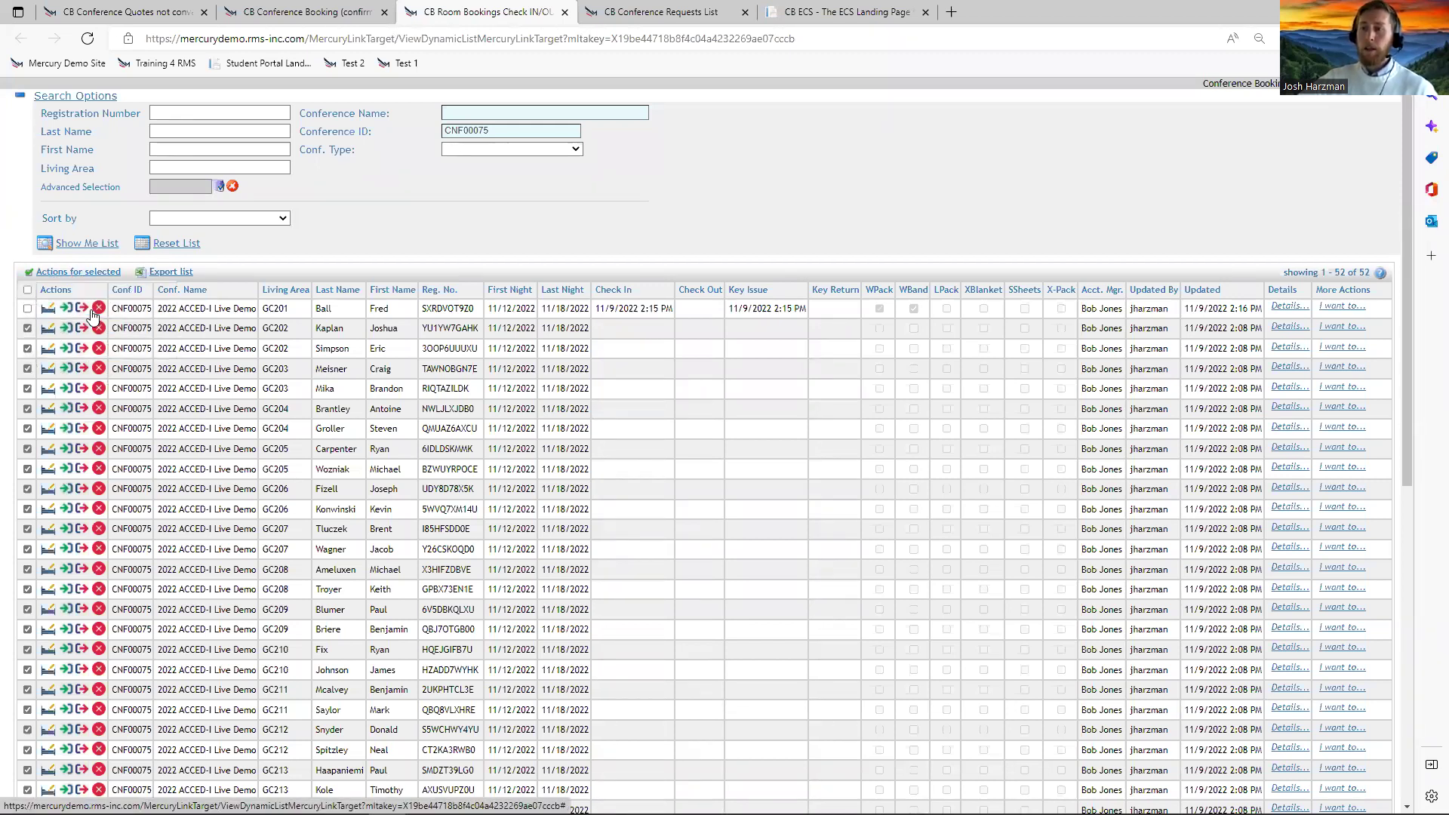
key(Return)
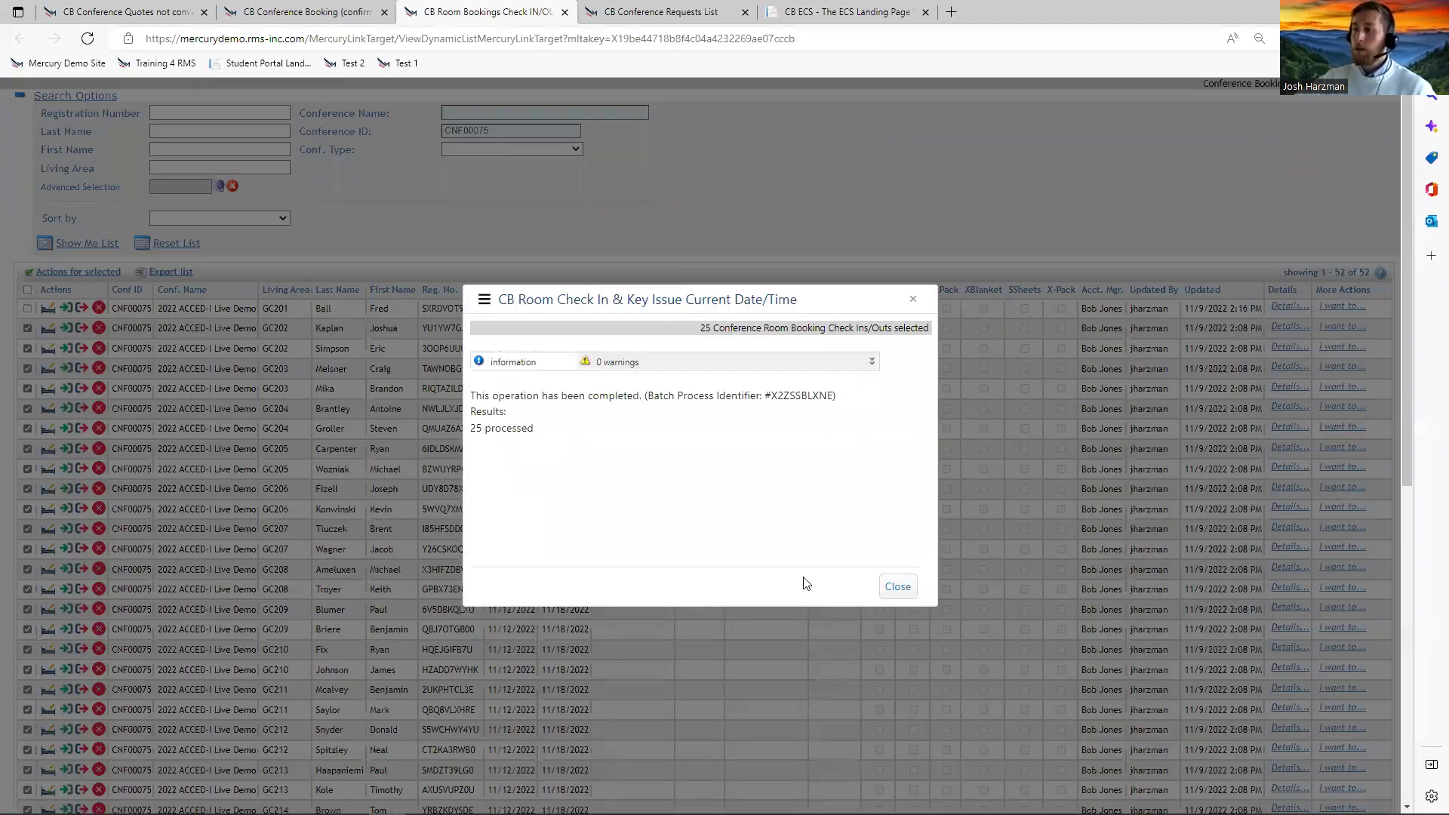
click(891, 587)
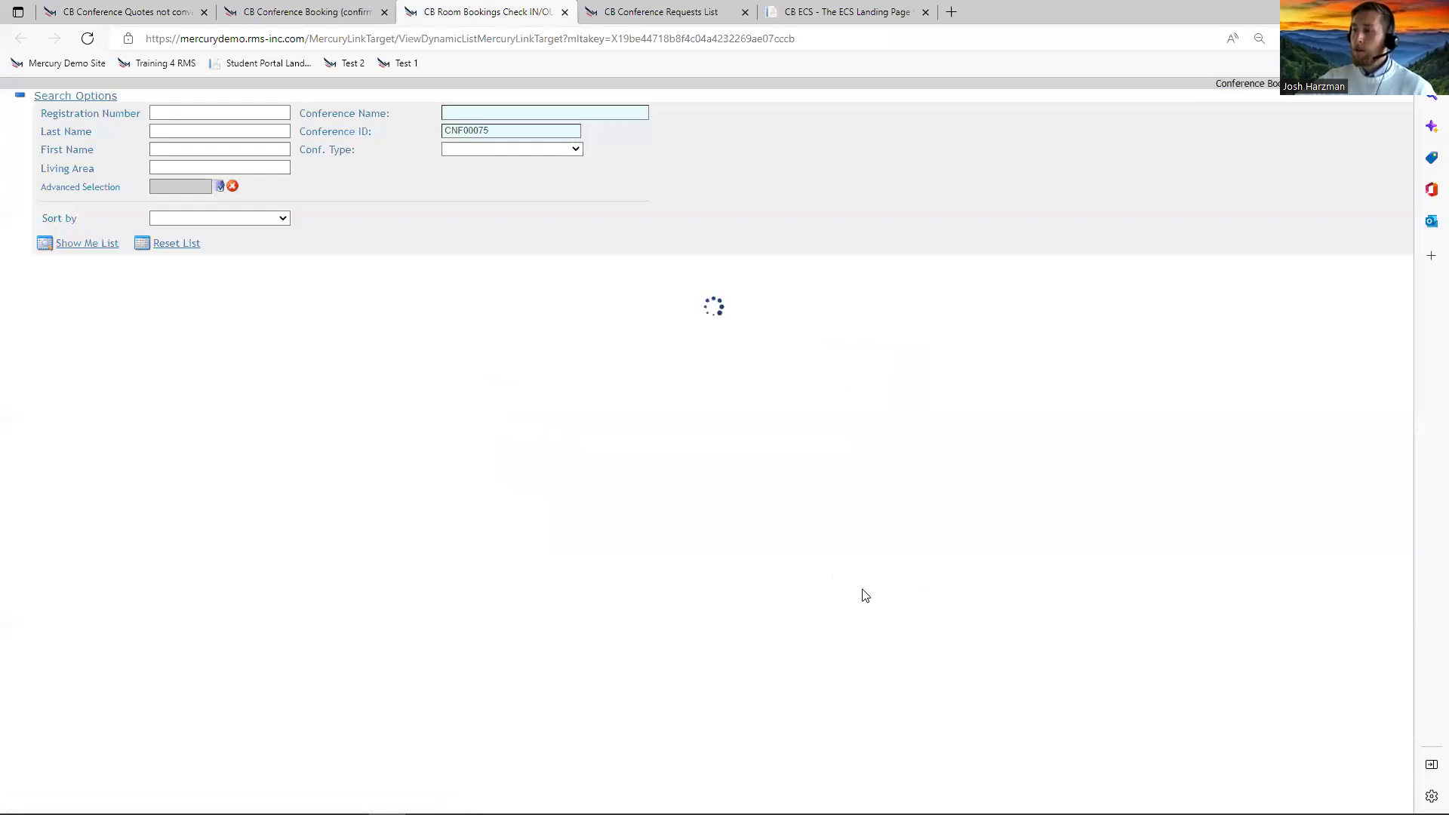
Look over the attendees' check-in and key issue entries, and close the check-in/out list.
scroll(634, 286, down, 1)
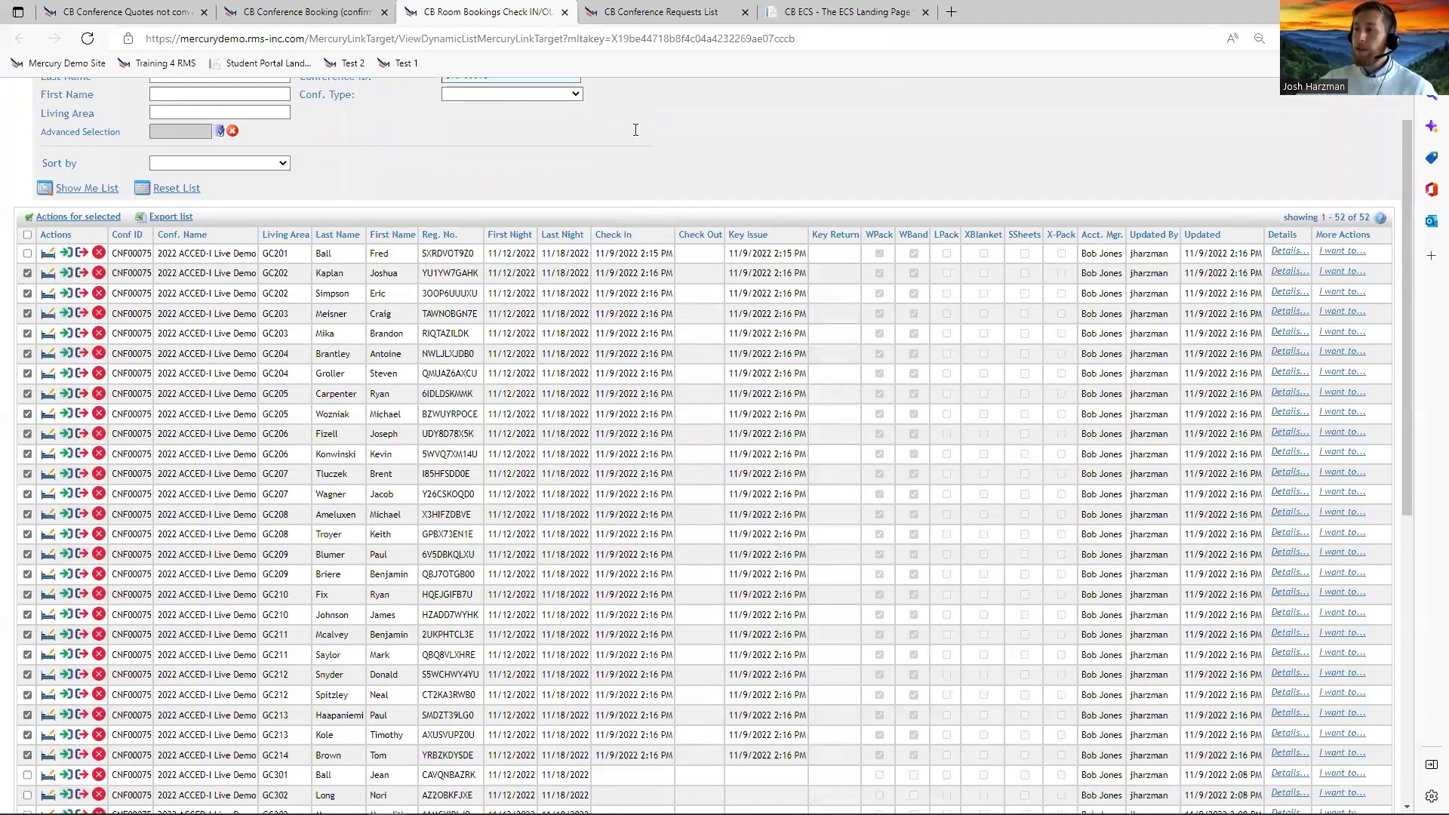
scroll(635, 130, down, 3)
drag(602, 488, 800, 486)
click(840, 474)
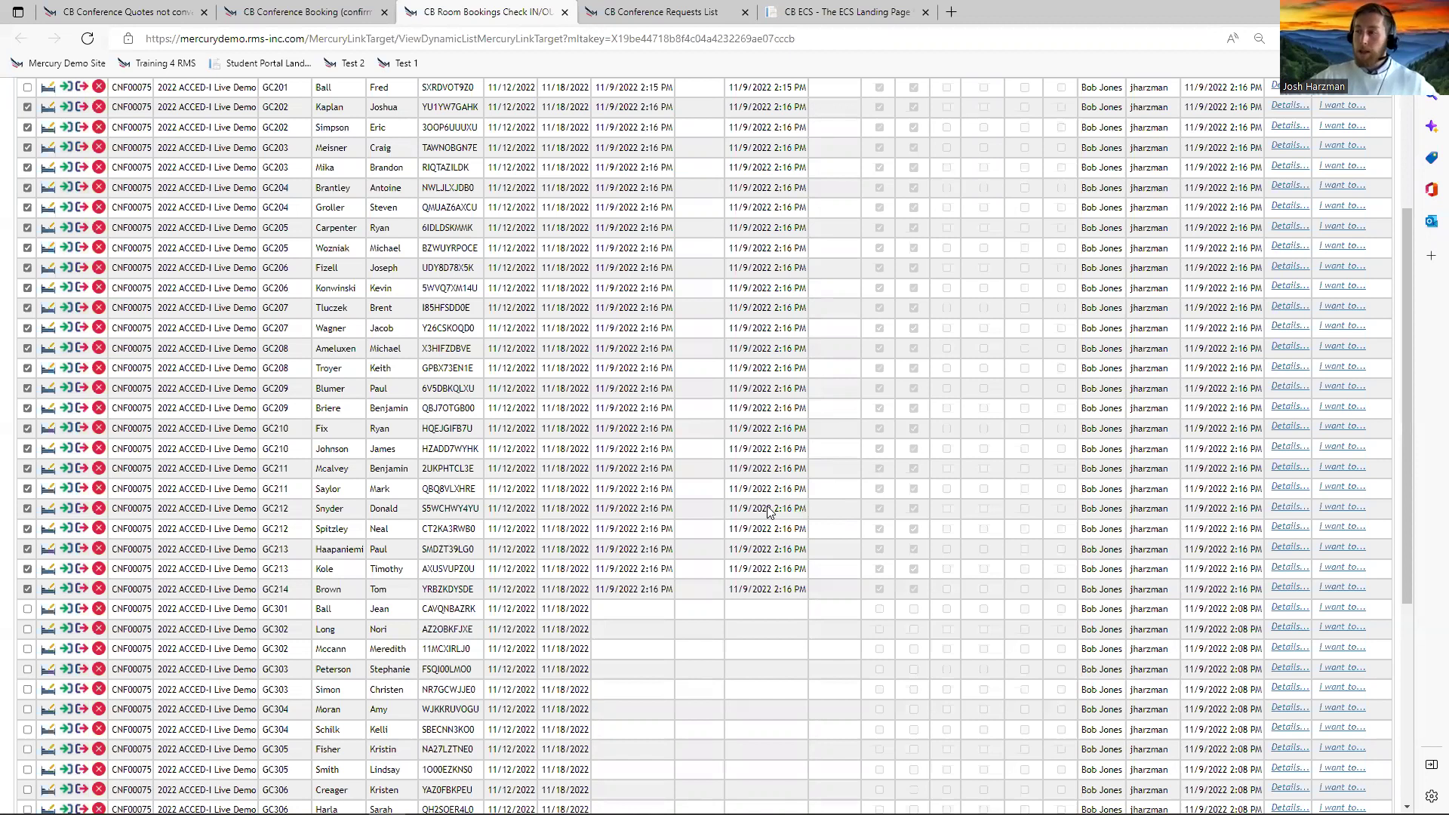
scroll(758, 500, up, 2)
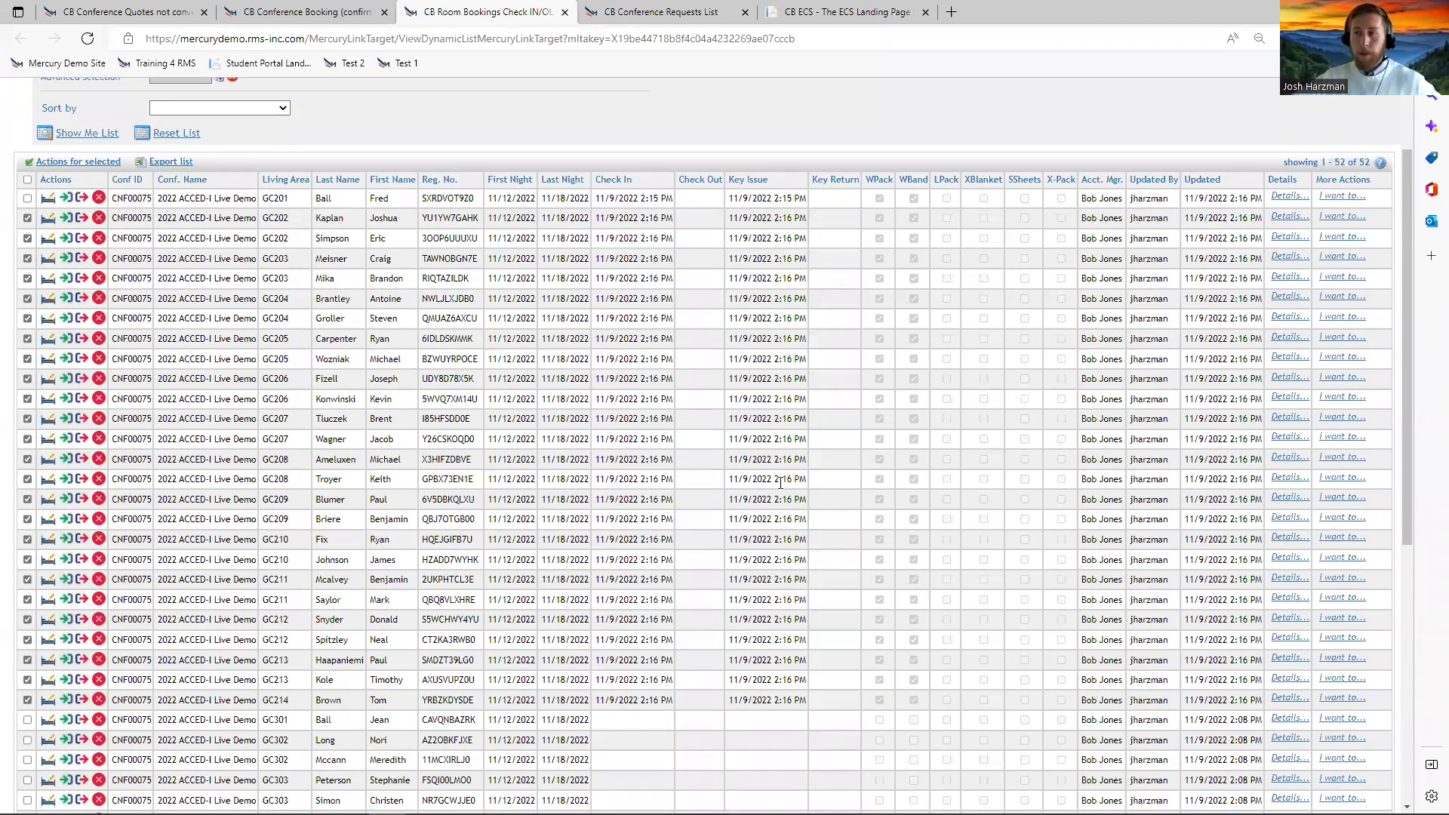
scroll(792, 469, up, 2)
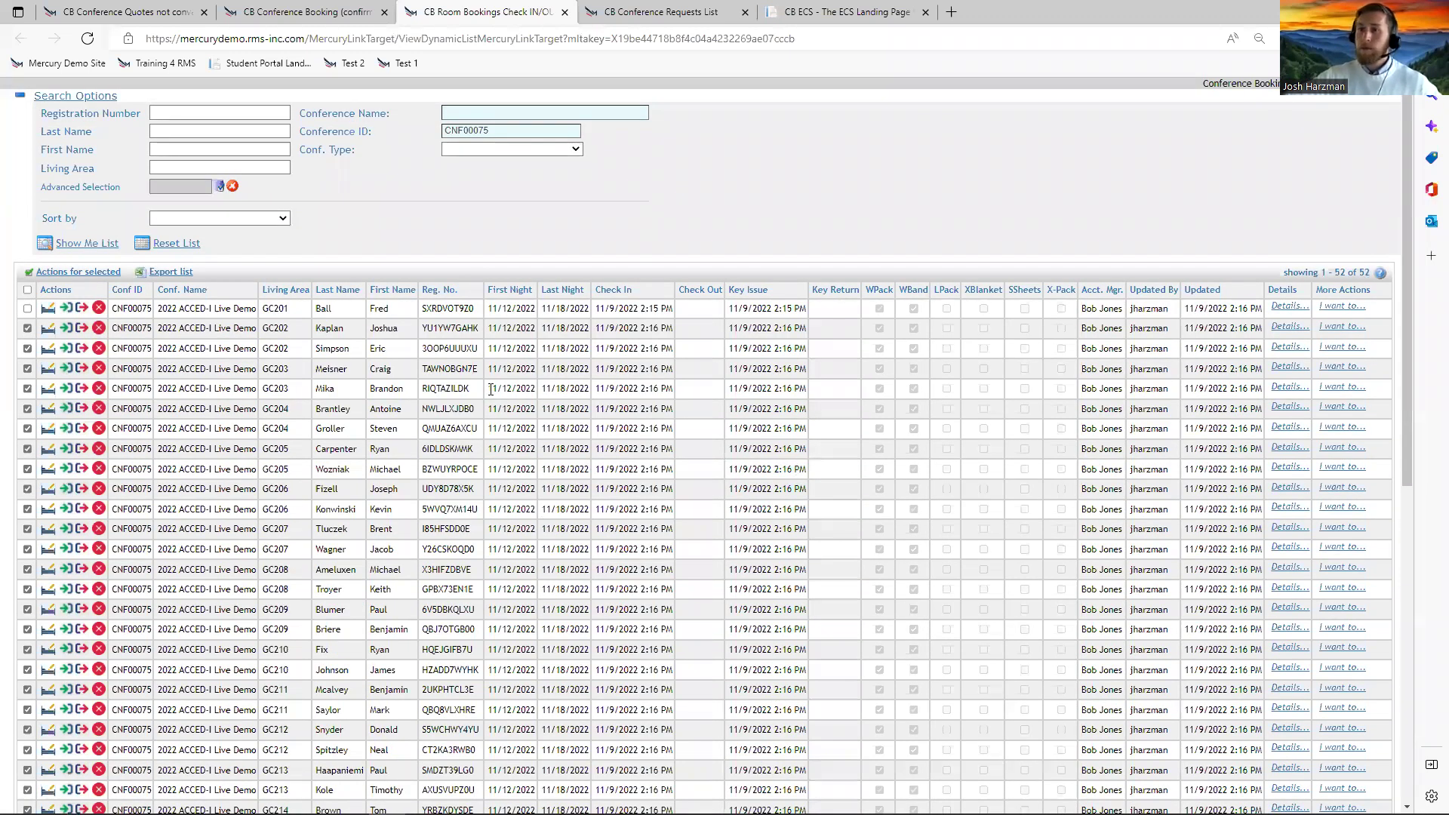
click(566, 13)
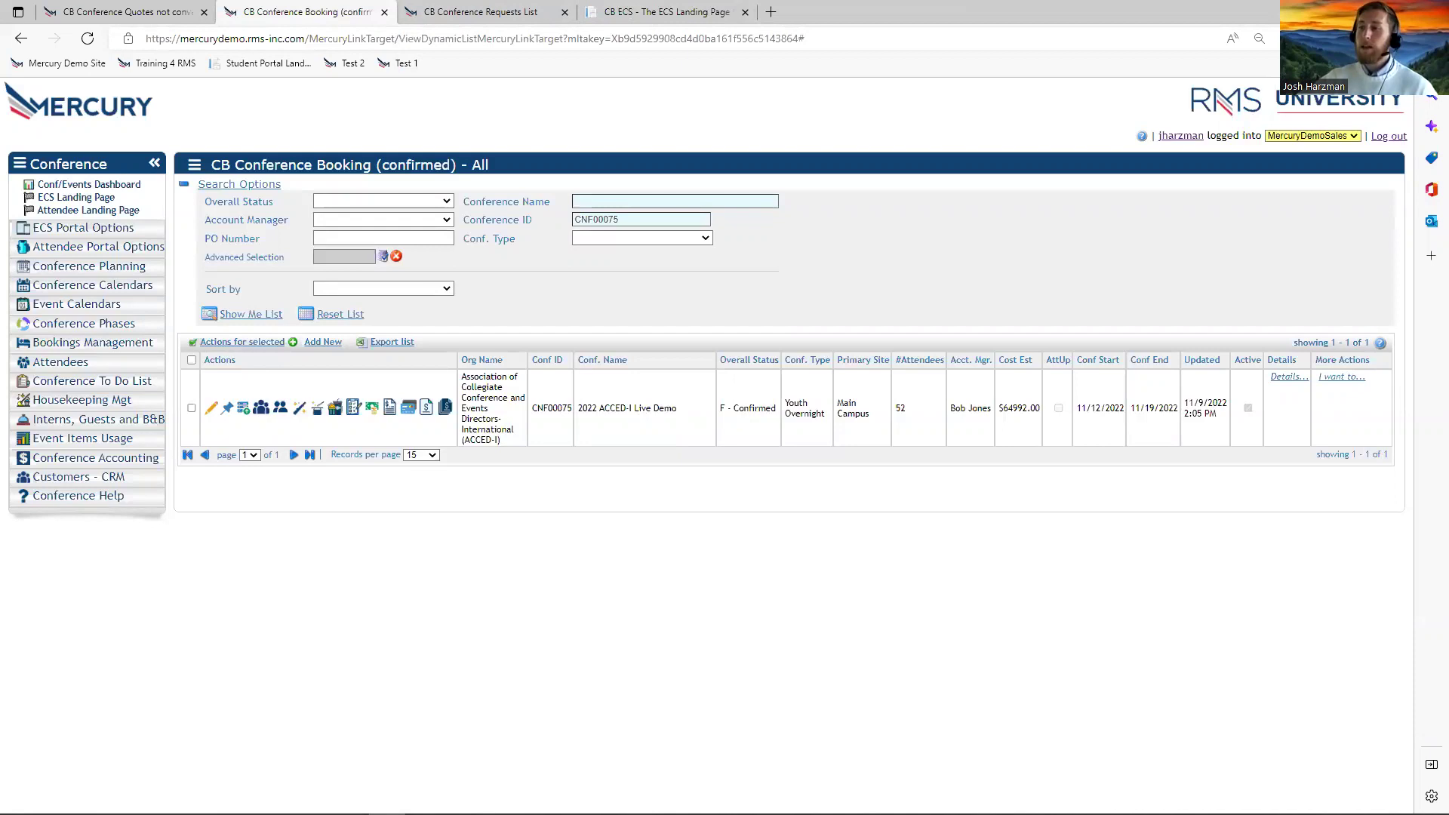
Run the fee assessment on all associated bookings of the 2022 ACCED-I Live Demo, bill the bookings and close the assessment window.
click(372, 408)
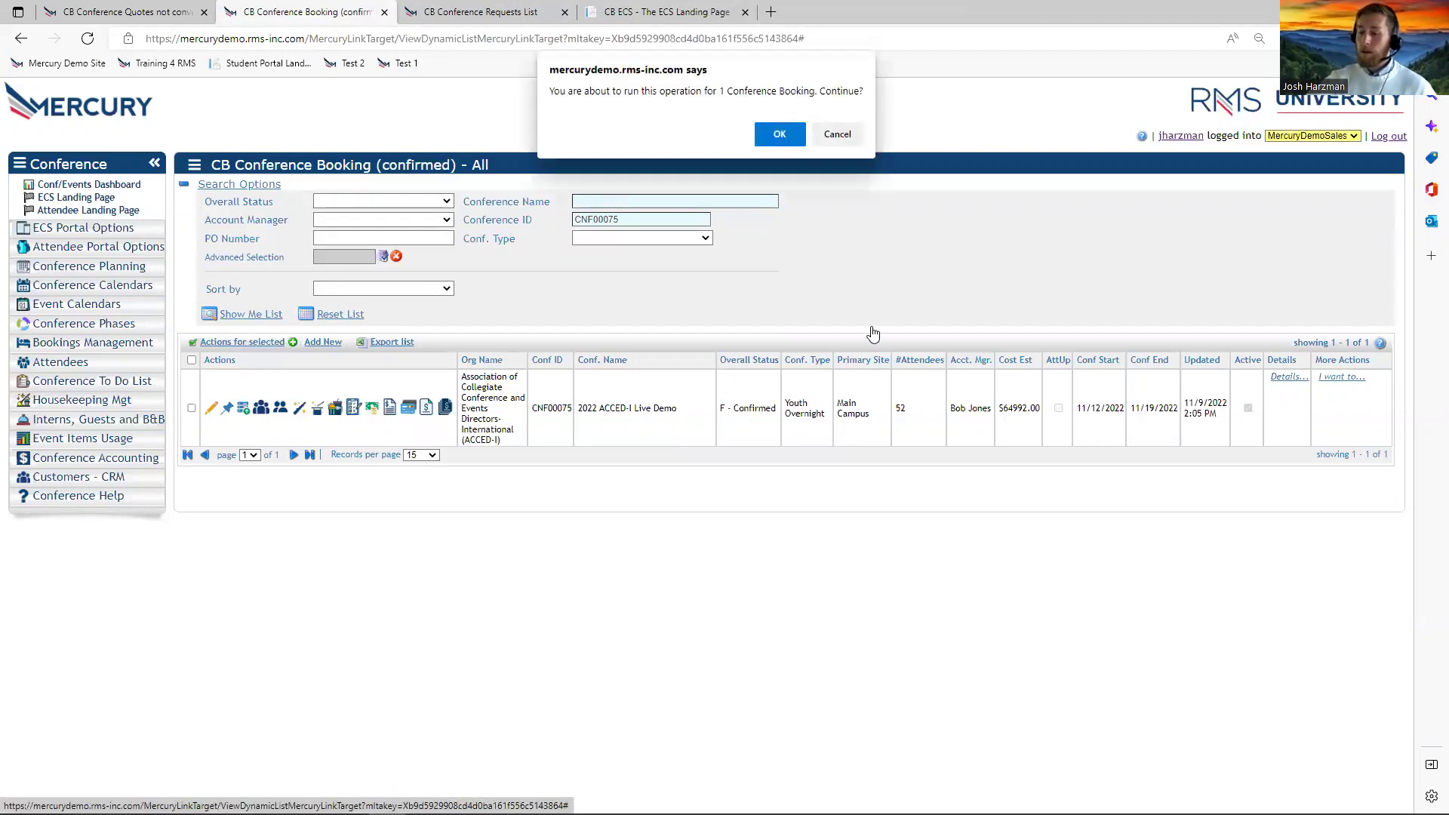
key(Return)
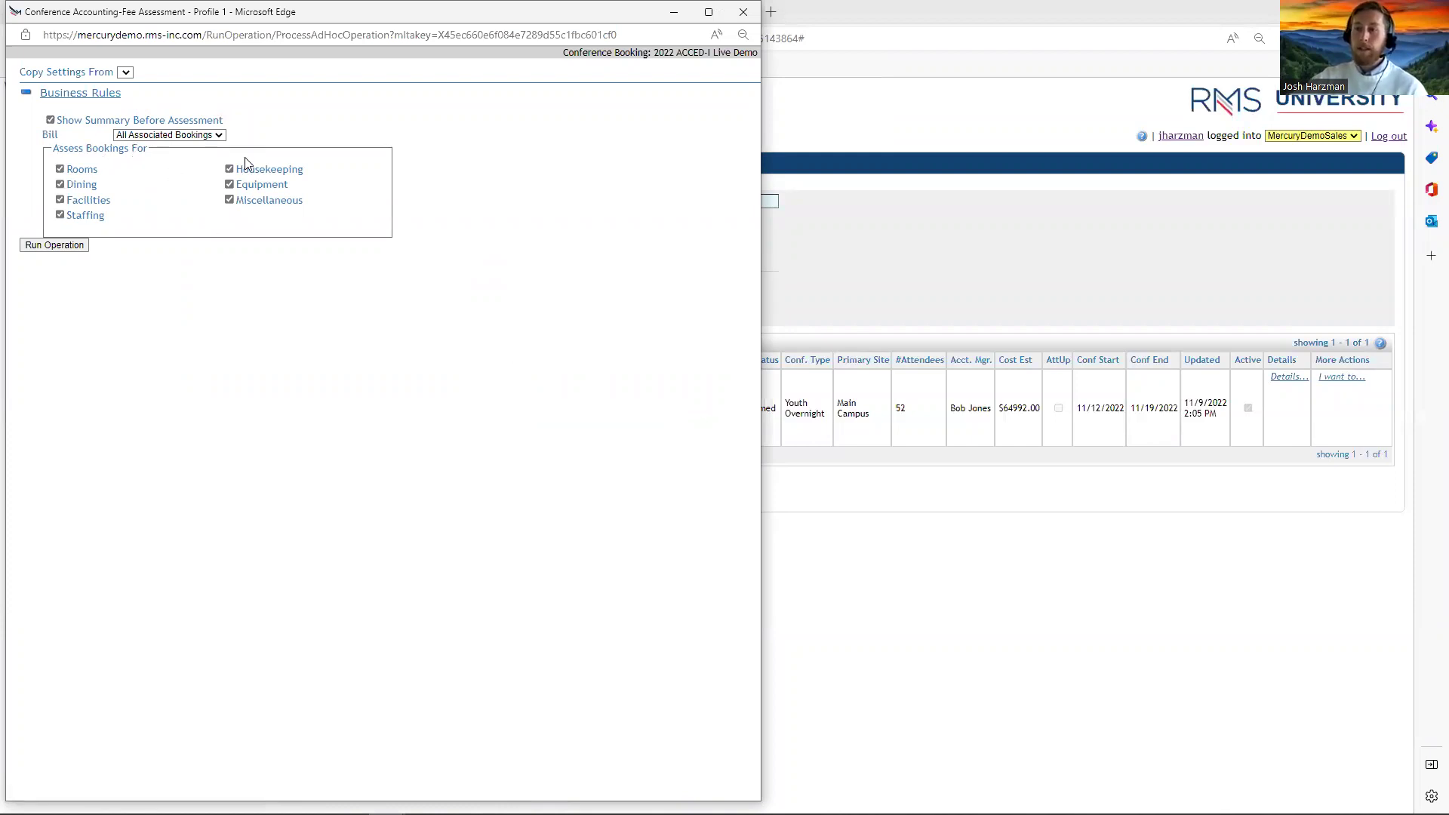
click(73, 245)
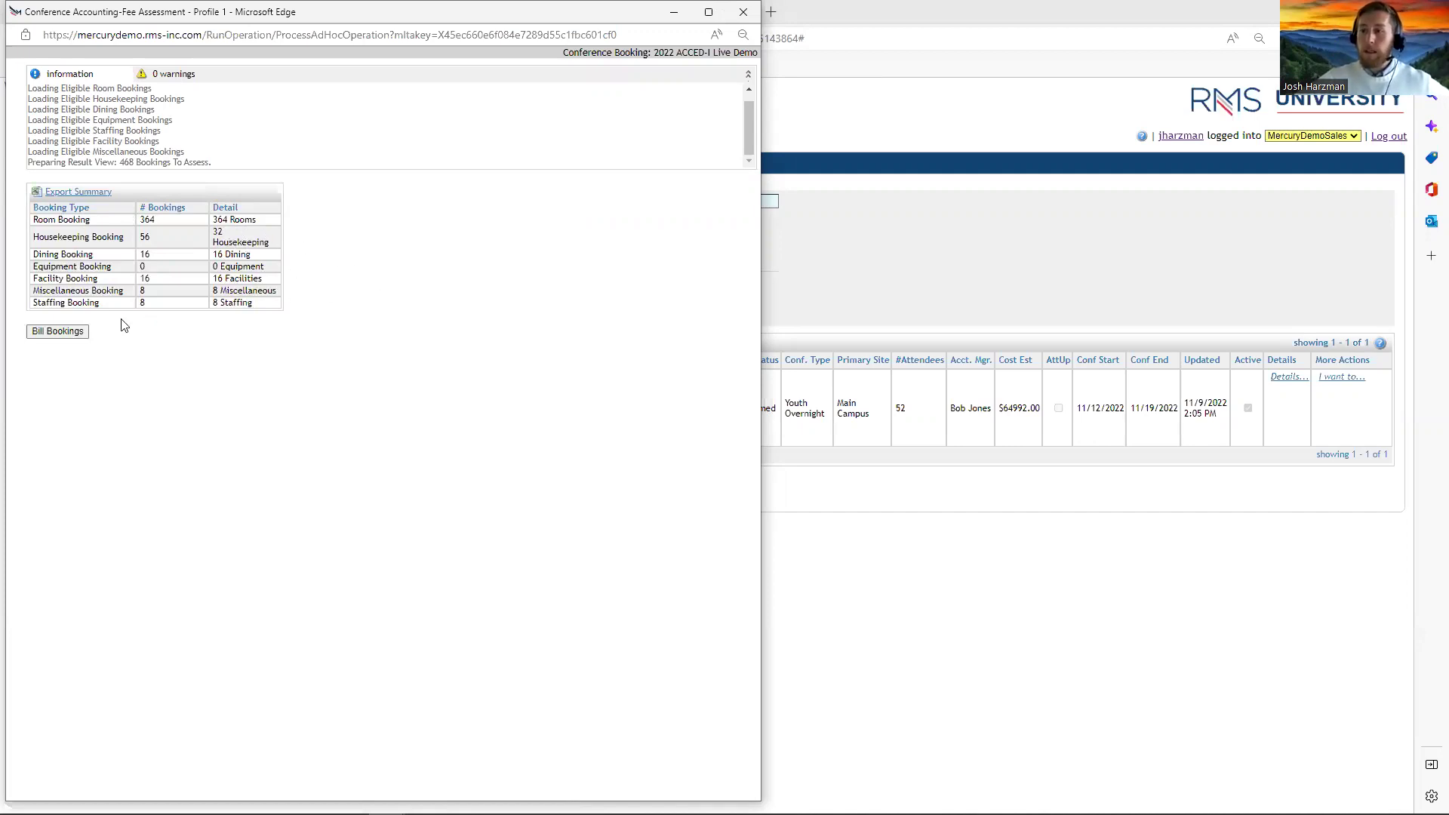
click(78, 334)
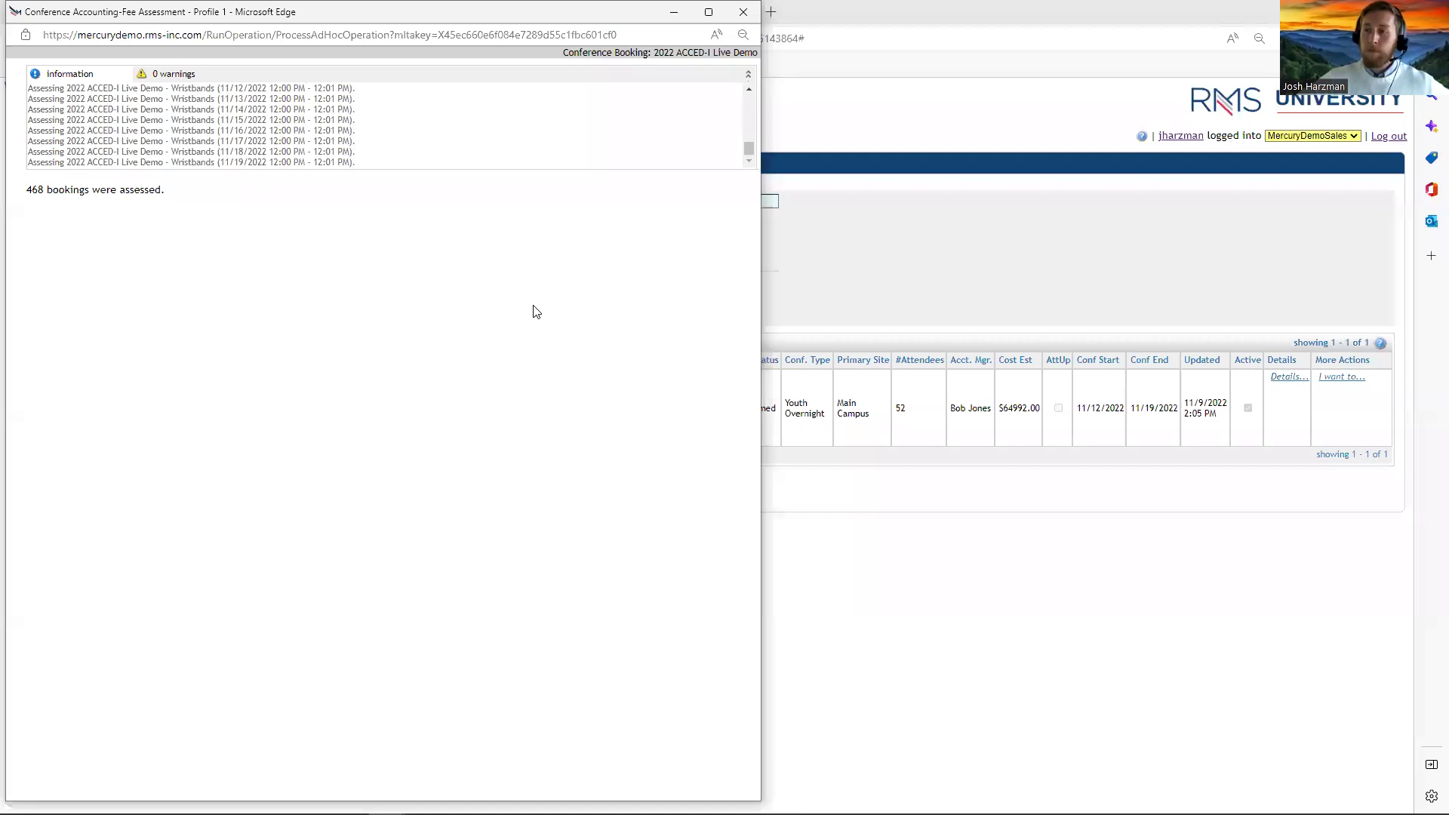
click(742, 12)
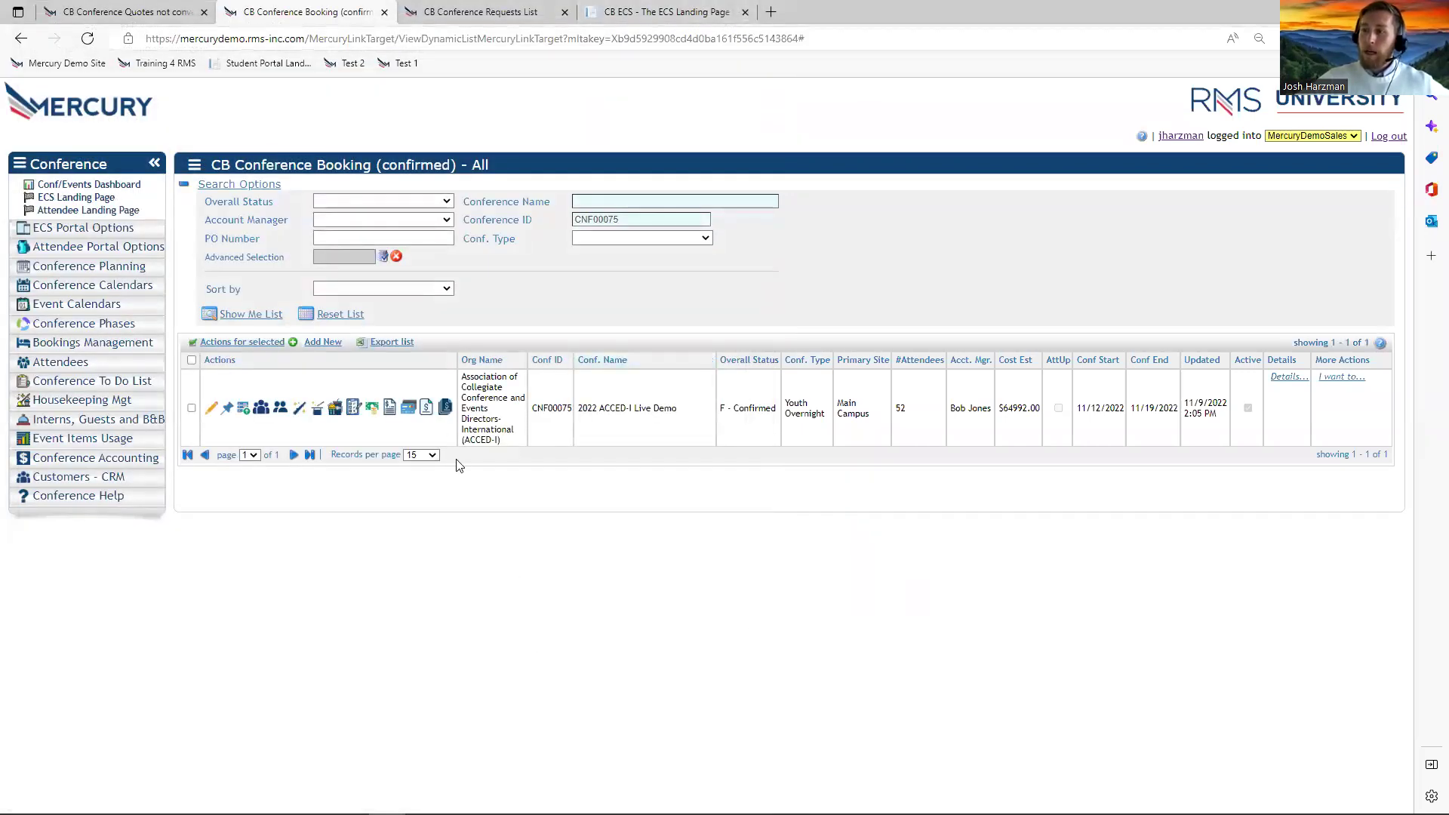
Review the summarized statement of the 2022 ACCED-I Live Demo, close it, and examine the accommodation charges in its detailed statement.
click(427, 409)
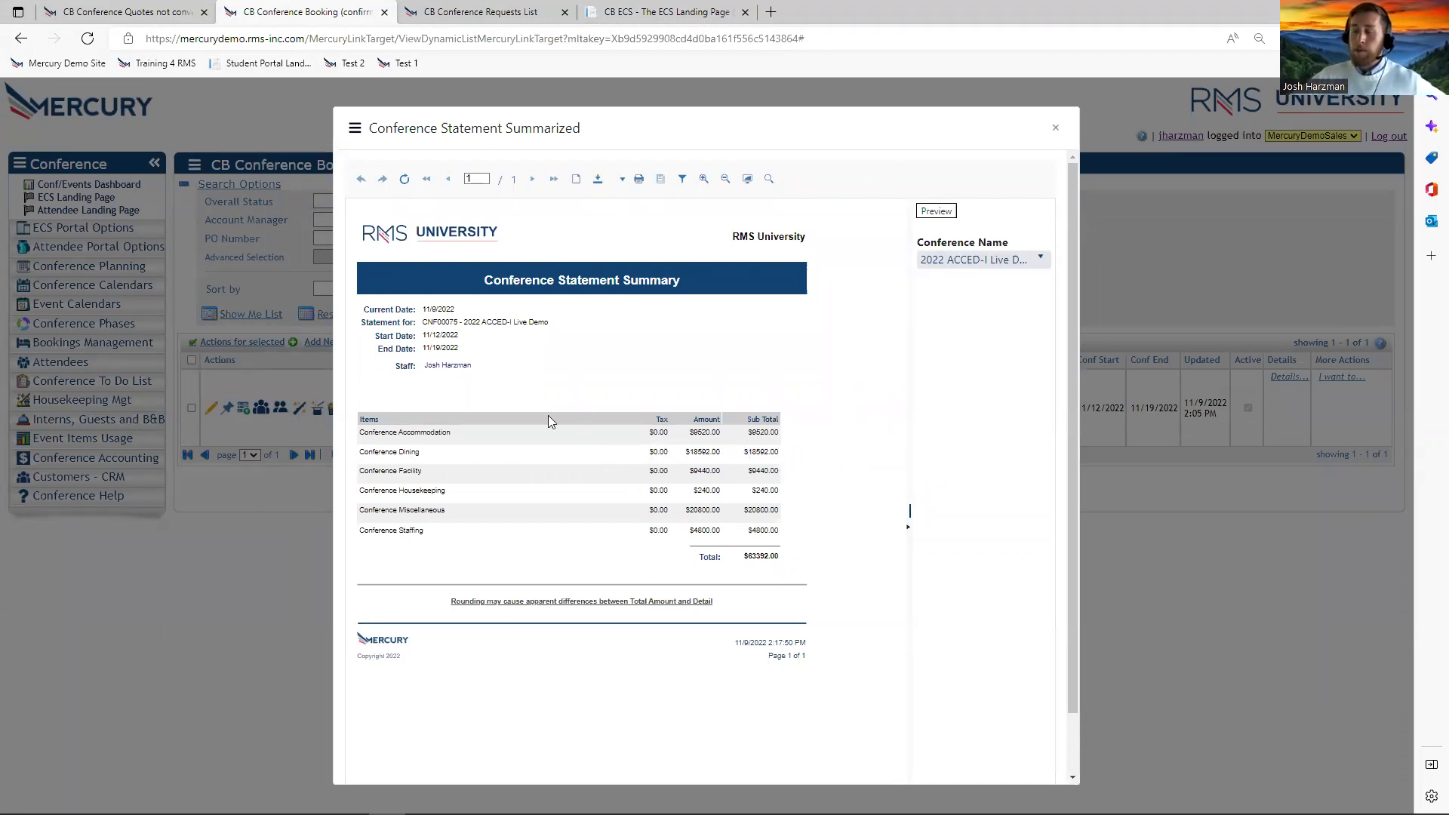
click(1057, 129)
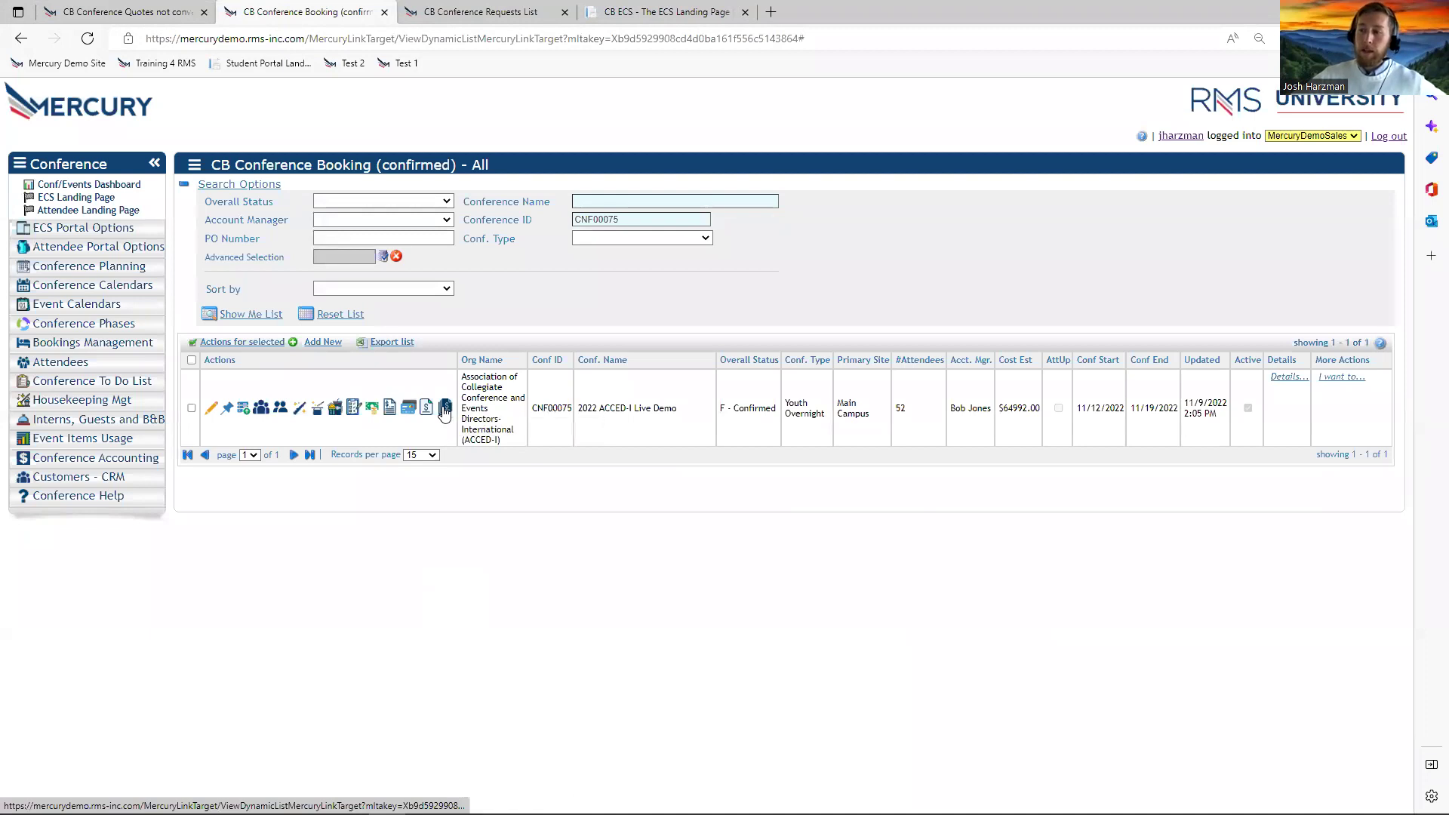
click(409, 409)
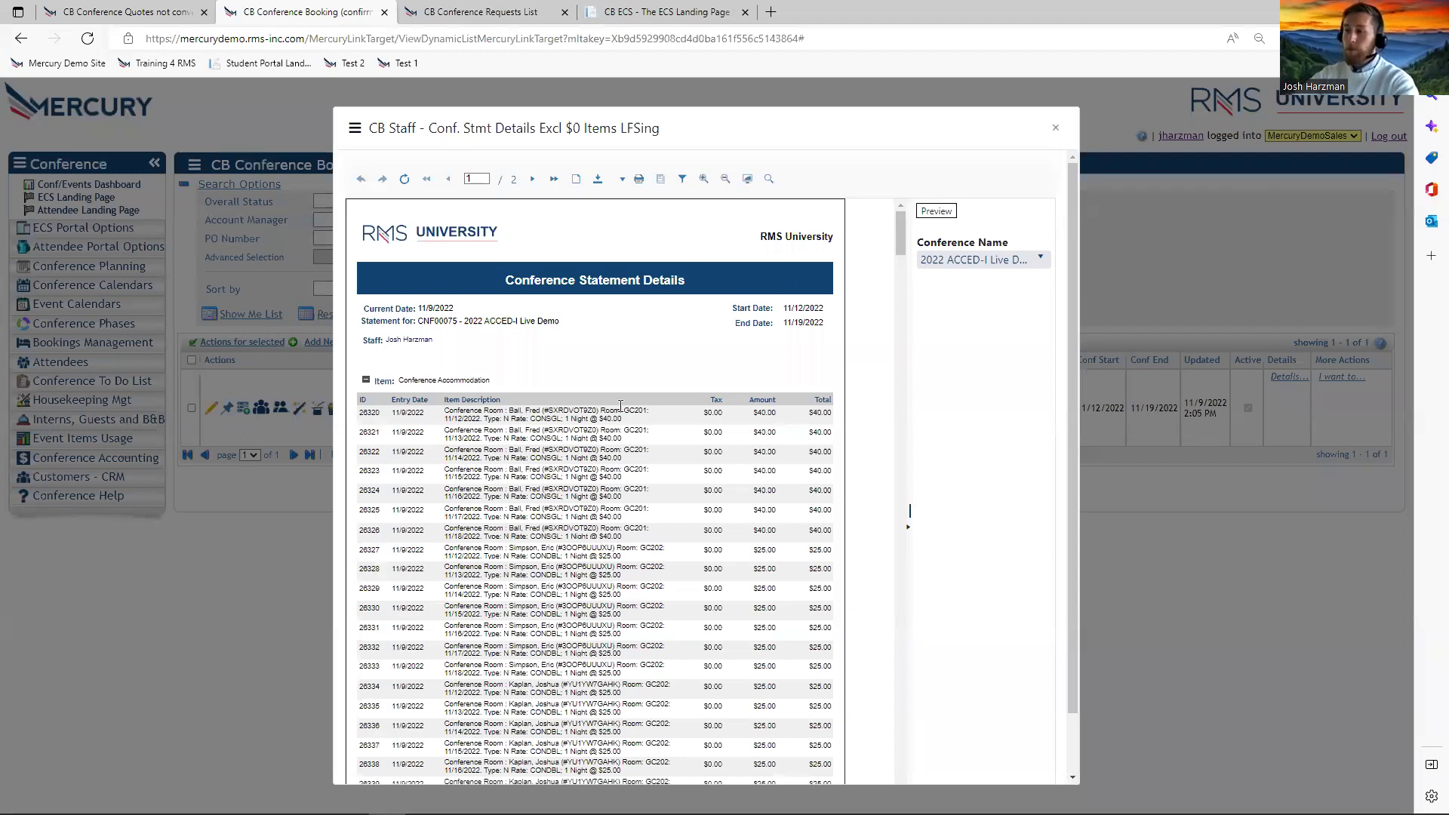
scroll(574, 389, down, 1)
triple_click(523, 314)
click(468, 321)
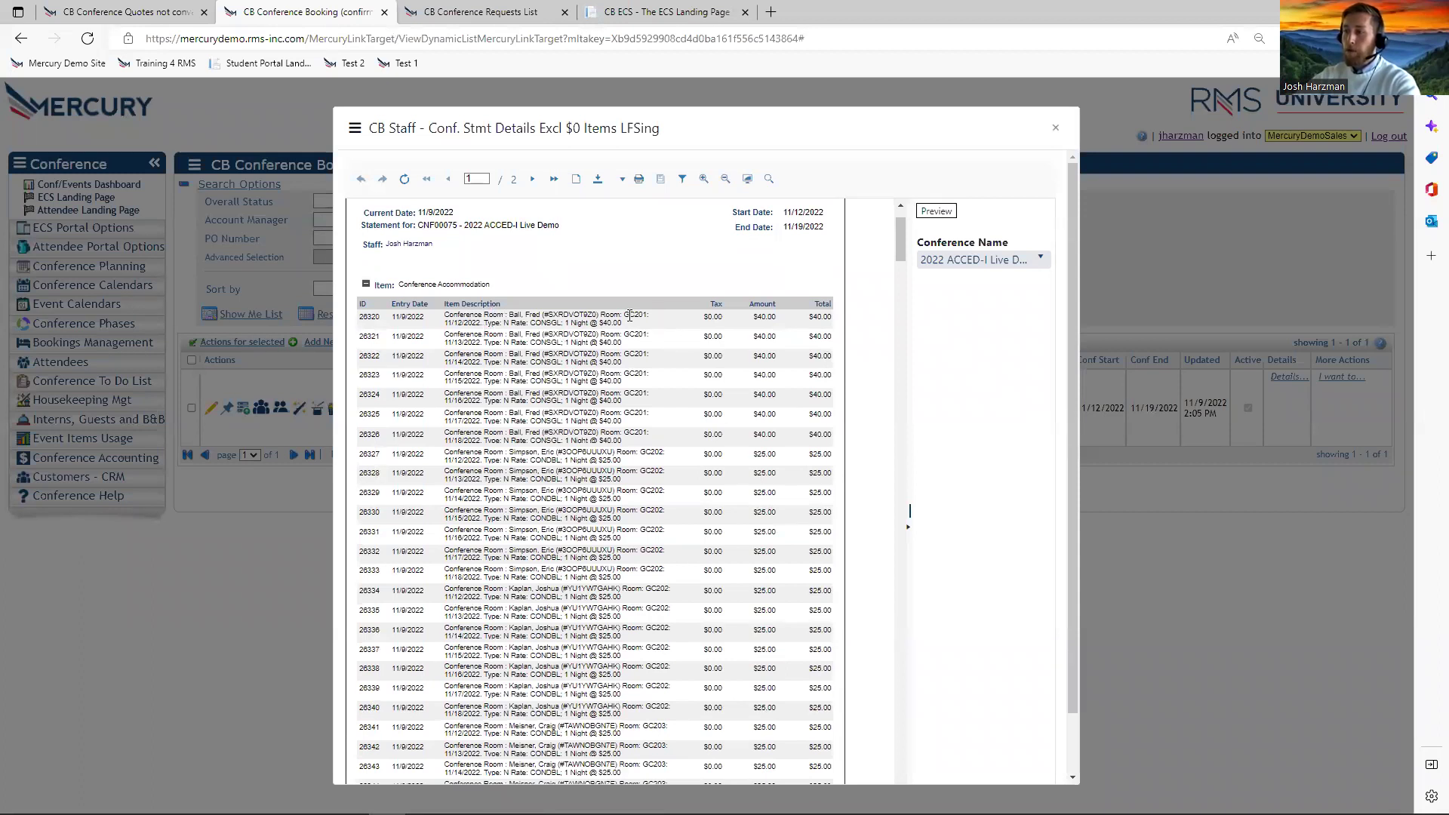
drag(625, 317, 640, 441)
click(639, 442)
scroll(649, 416, down, 1)
drag(897, 245, 883, 688)
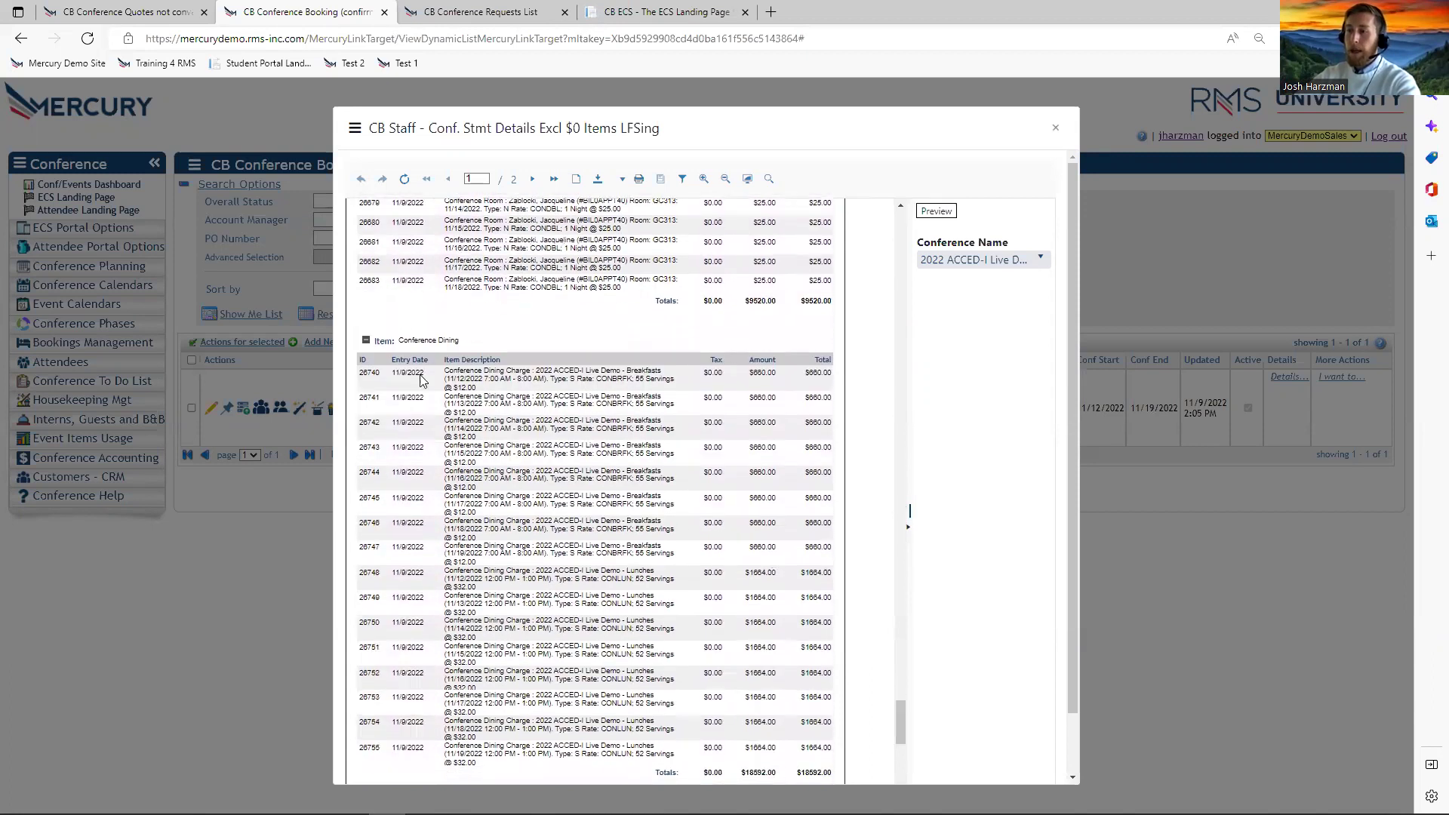
Examine the dining, facility, housekeeping, miscellaneous and staffing charges in the detailed statement, and close it.
scroll(423, 363, down, 2)
scroll(433, 300, up, 1)
drag(408, 239, 462, 245)
scroll(698, 543, down, 2)
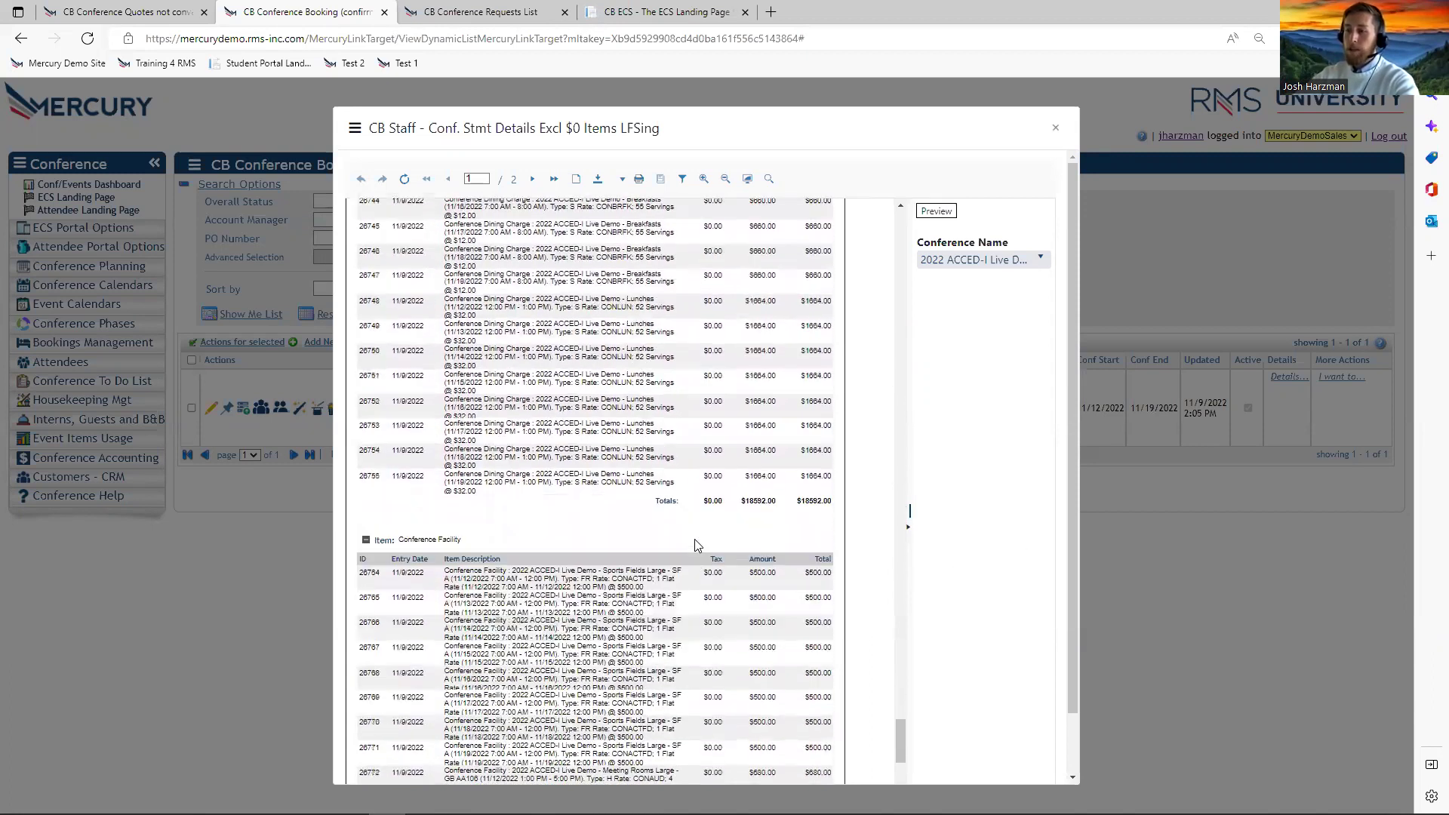
scroll(695, 539, down, 8)
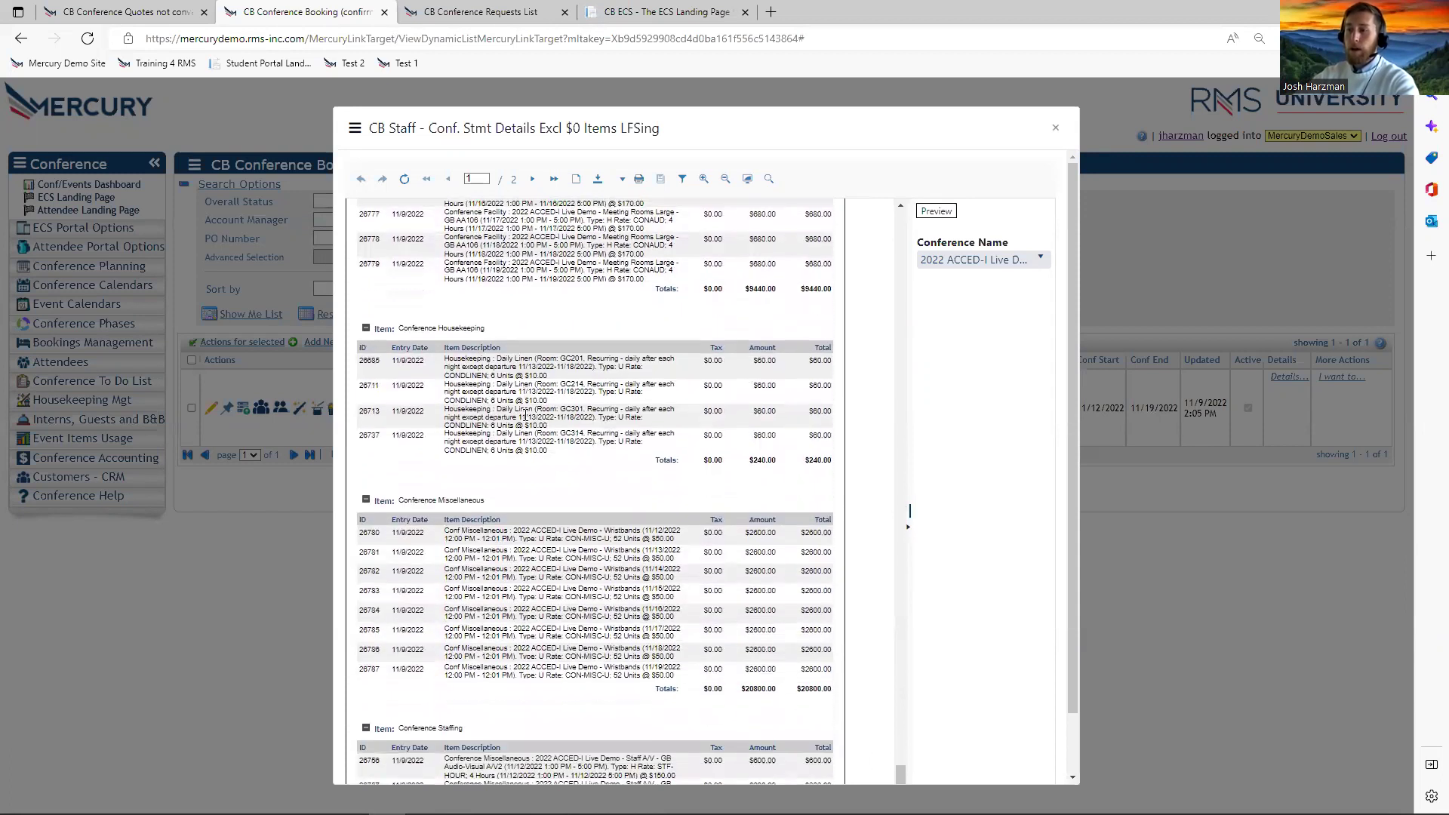
scroll(524, 415, down, 4)
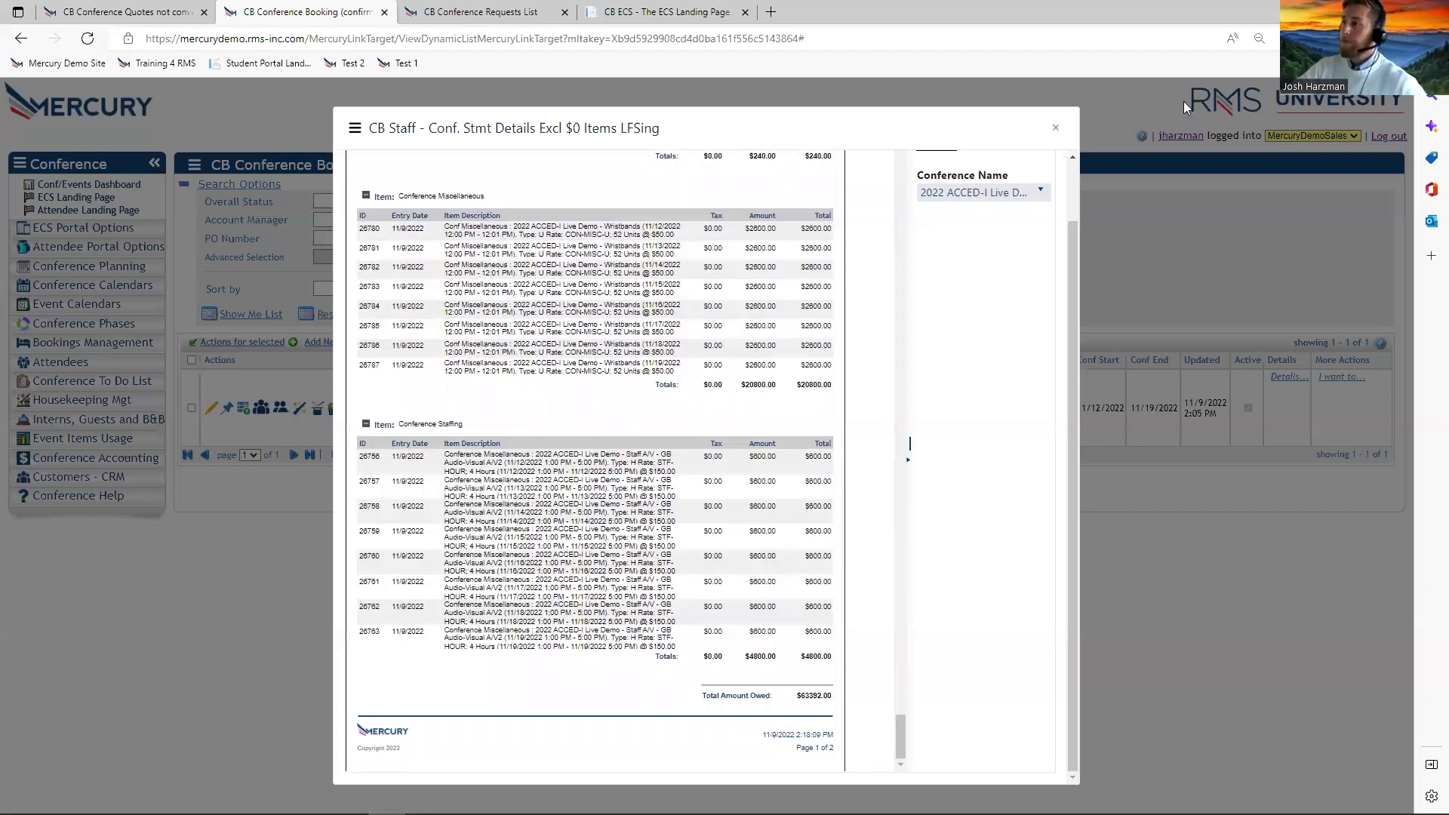
click(1056, 129)
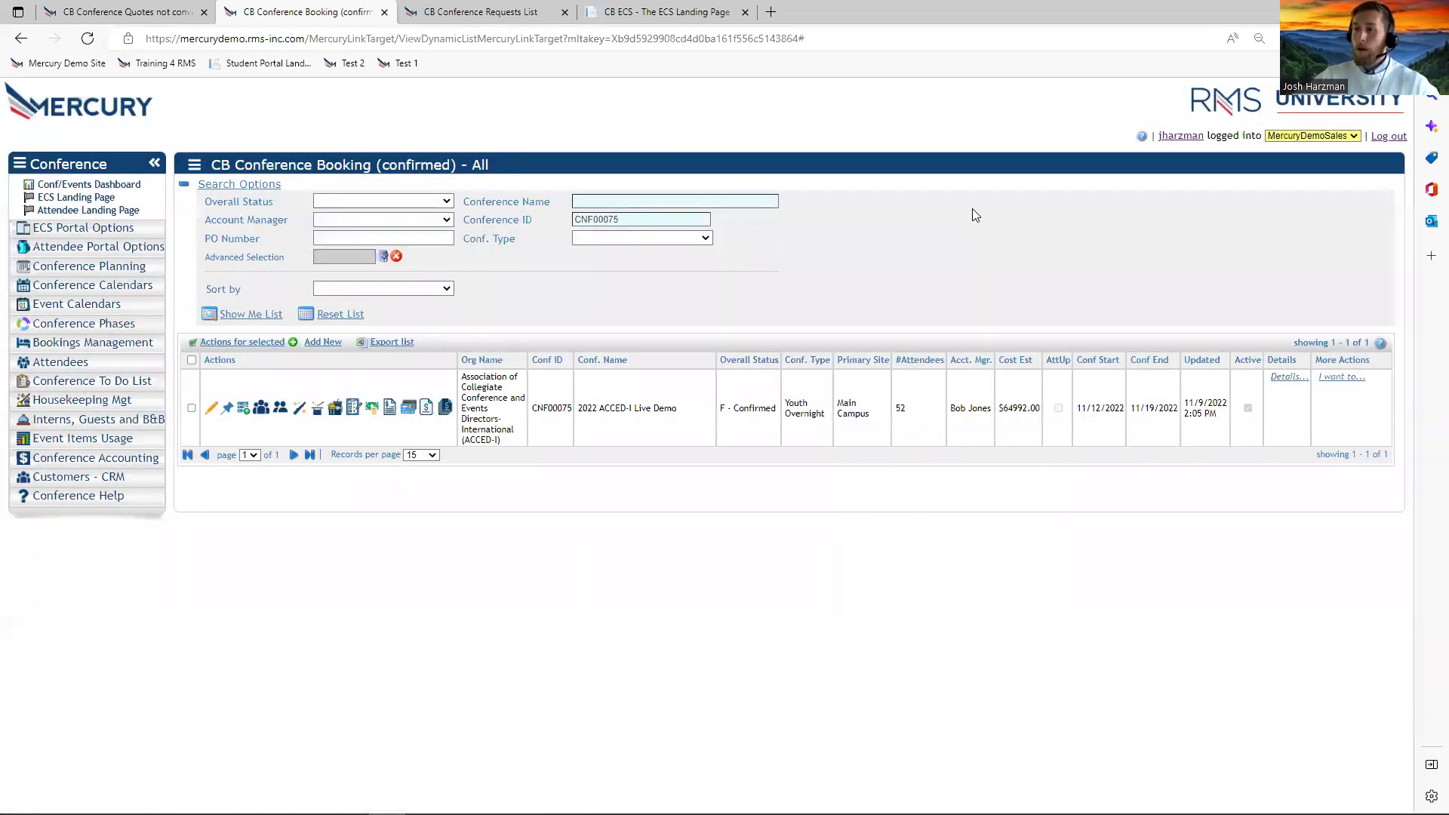
click(1353, 382)
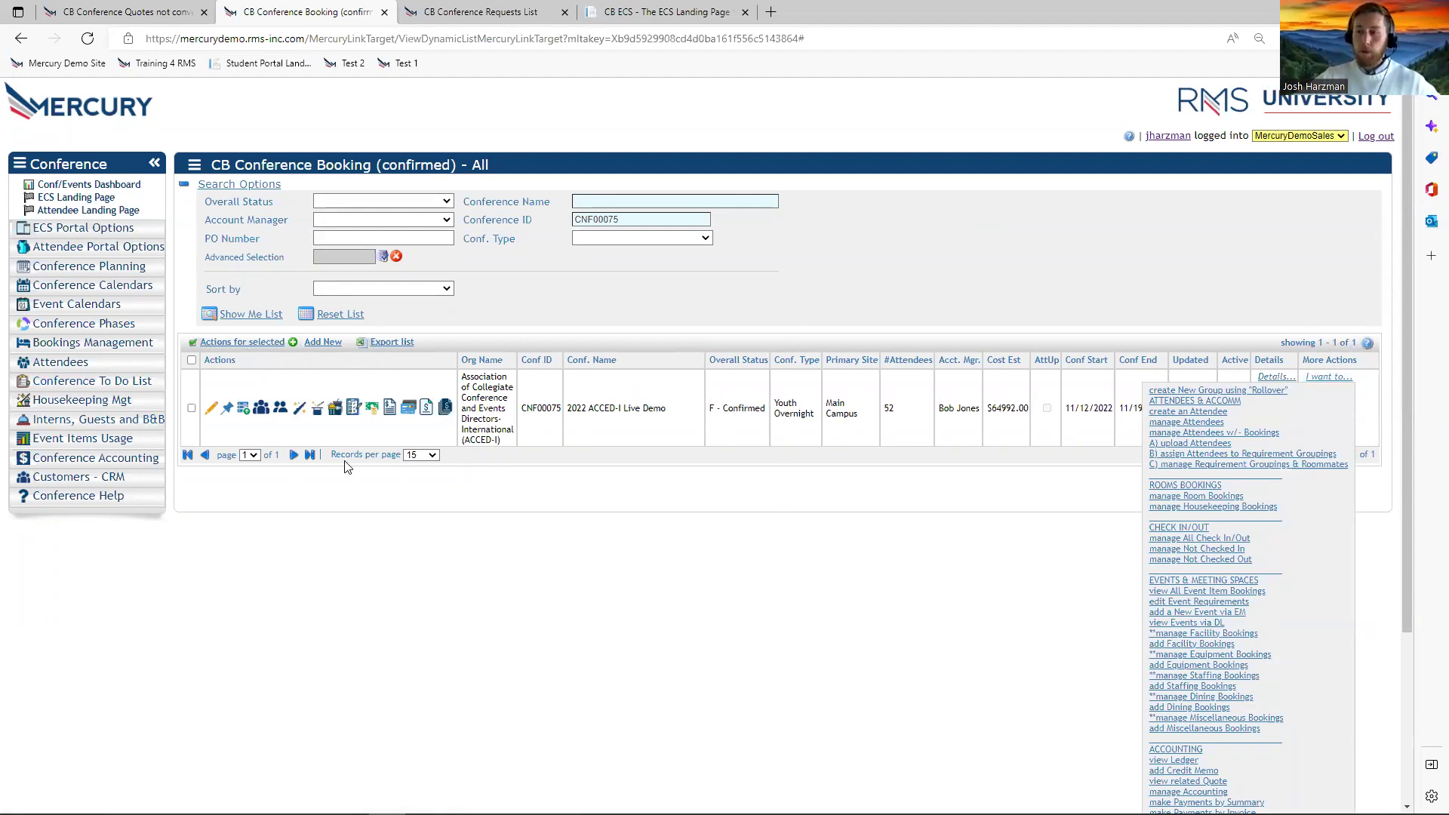
click(408, 559)
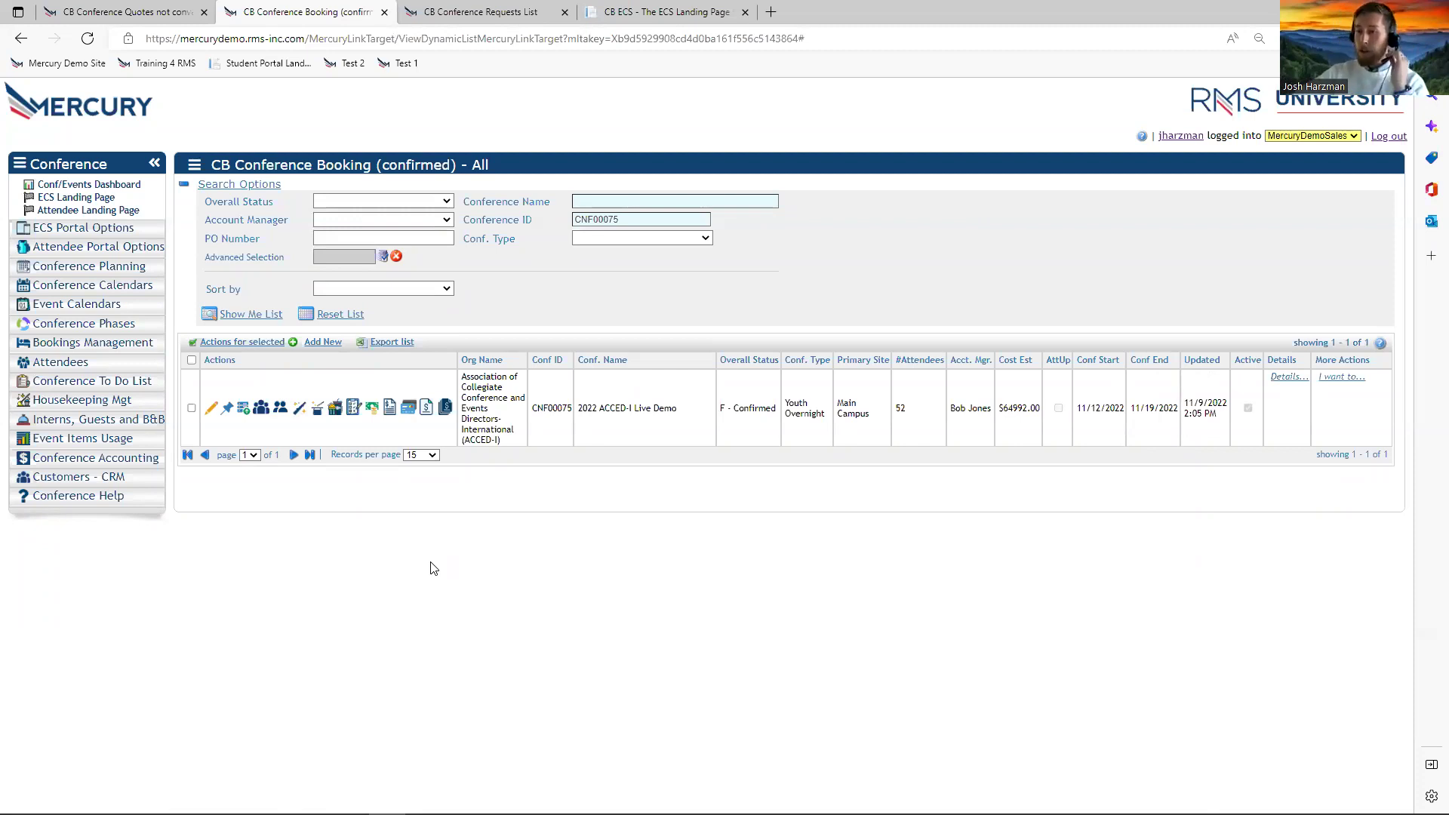
Start a rollover of the 2022 ACCED-I Live Demo into a new group with Conference Booking as its phase.
click(1322, 378)
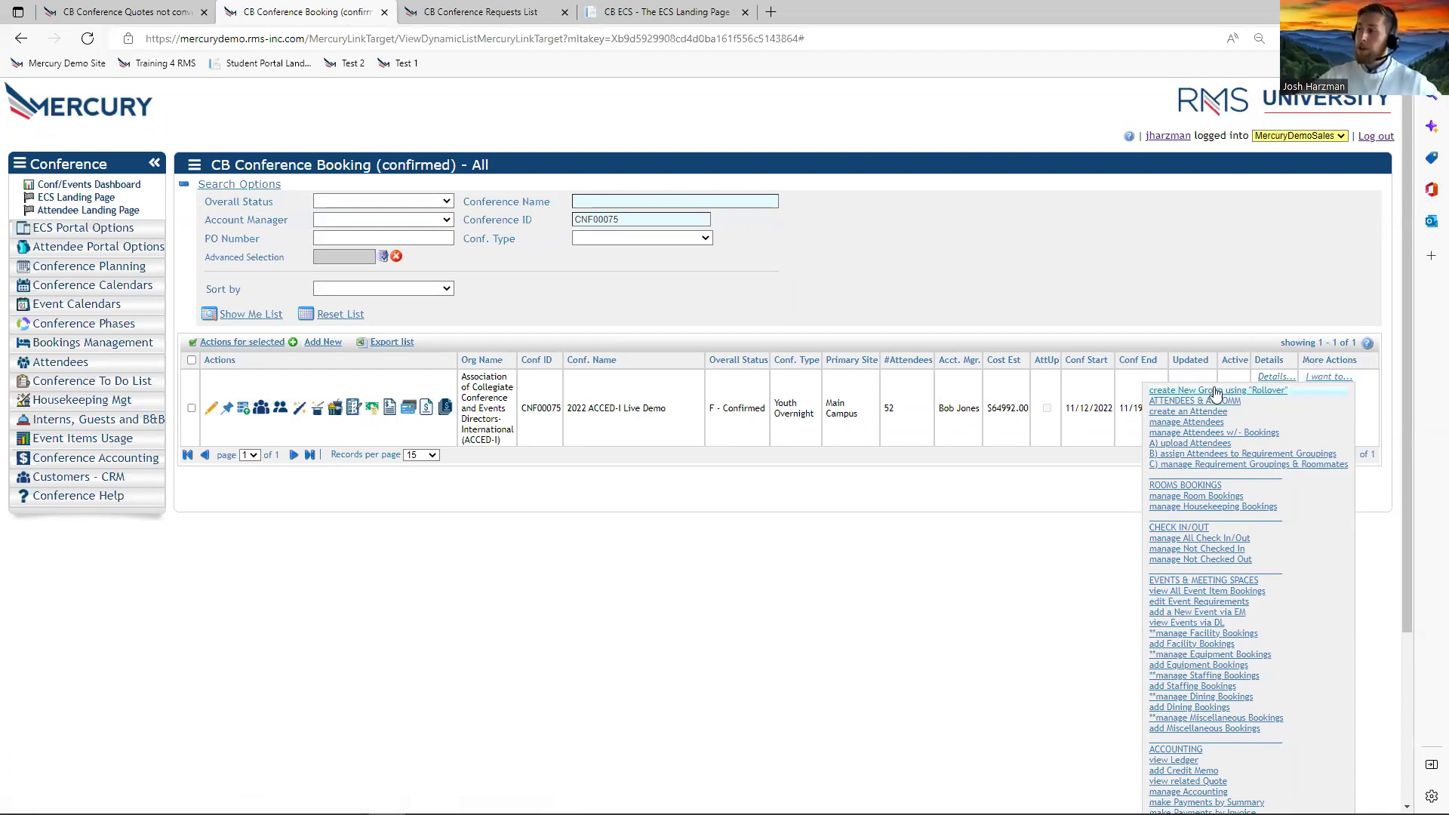
click(1253, 391)
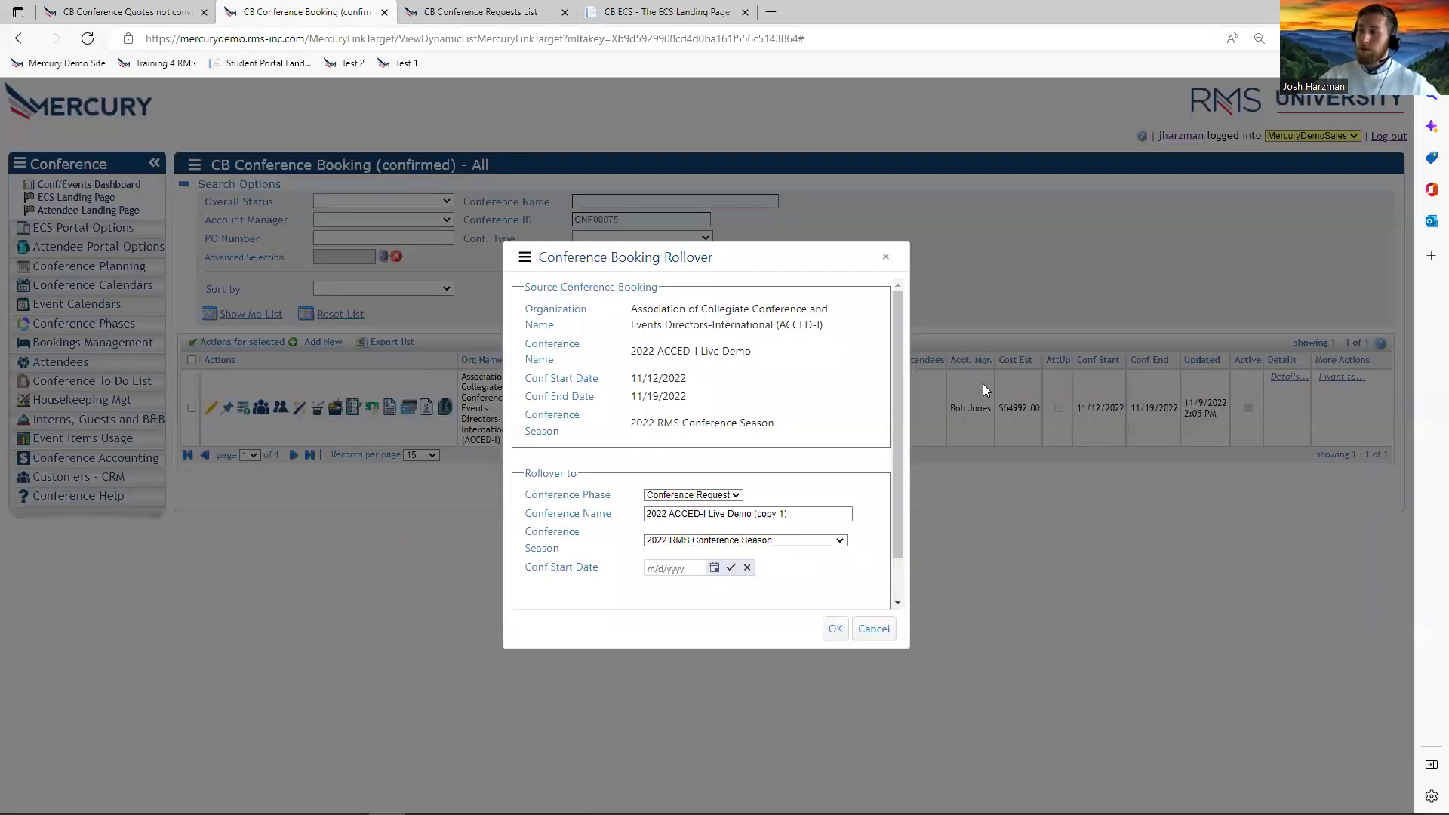
scroll(785, 415, down, 2)
click(736, 447)
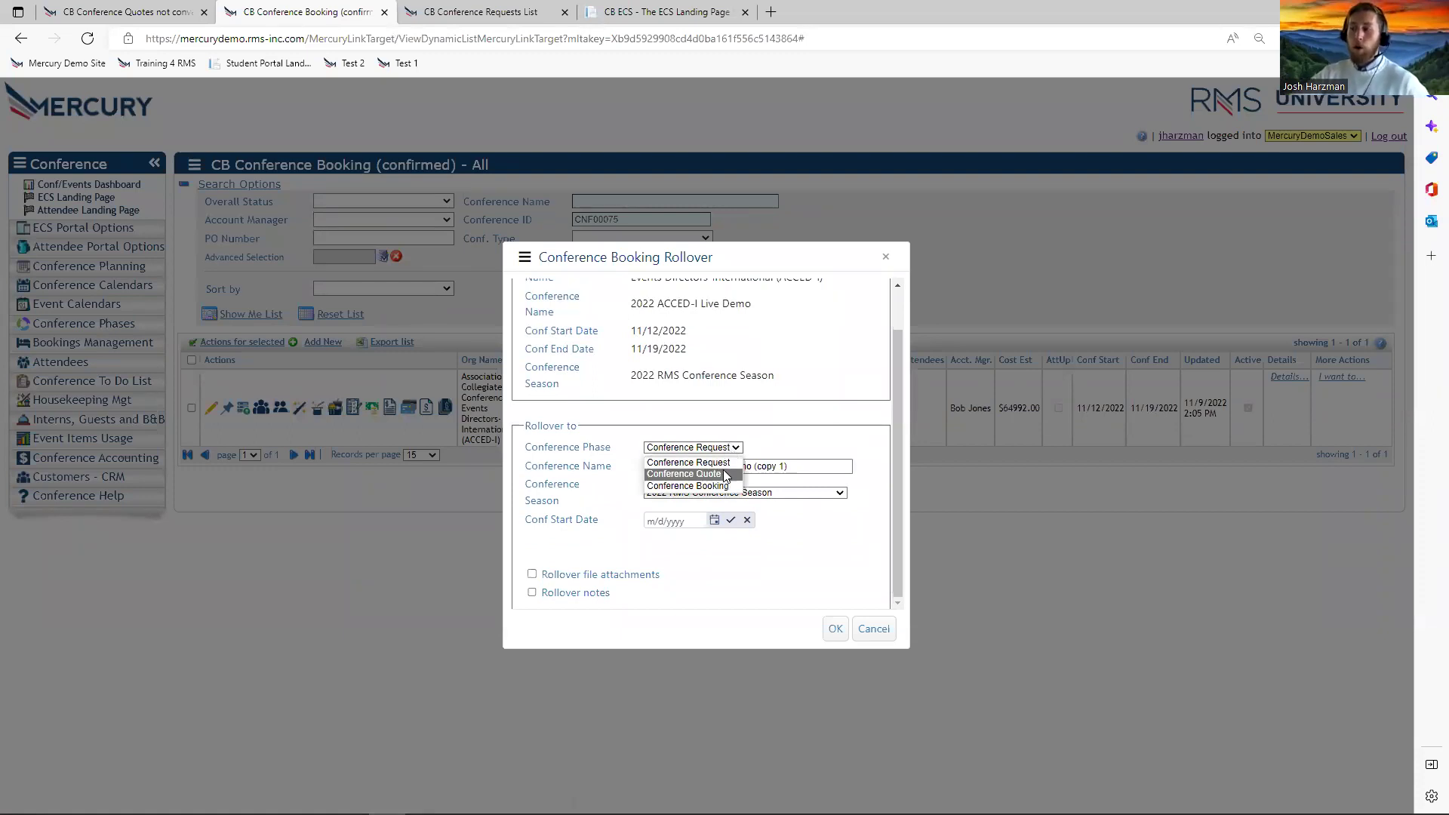
click(698, 488)
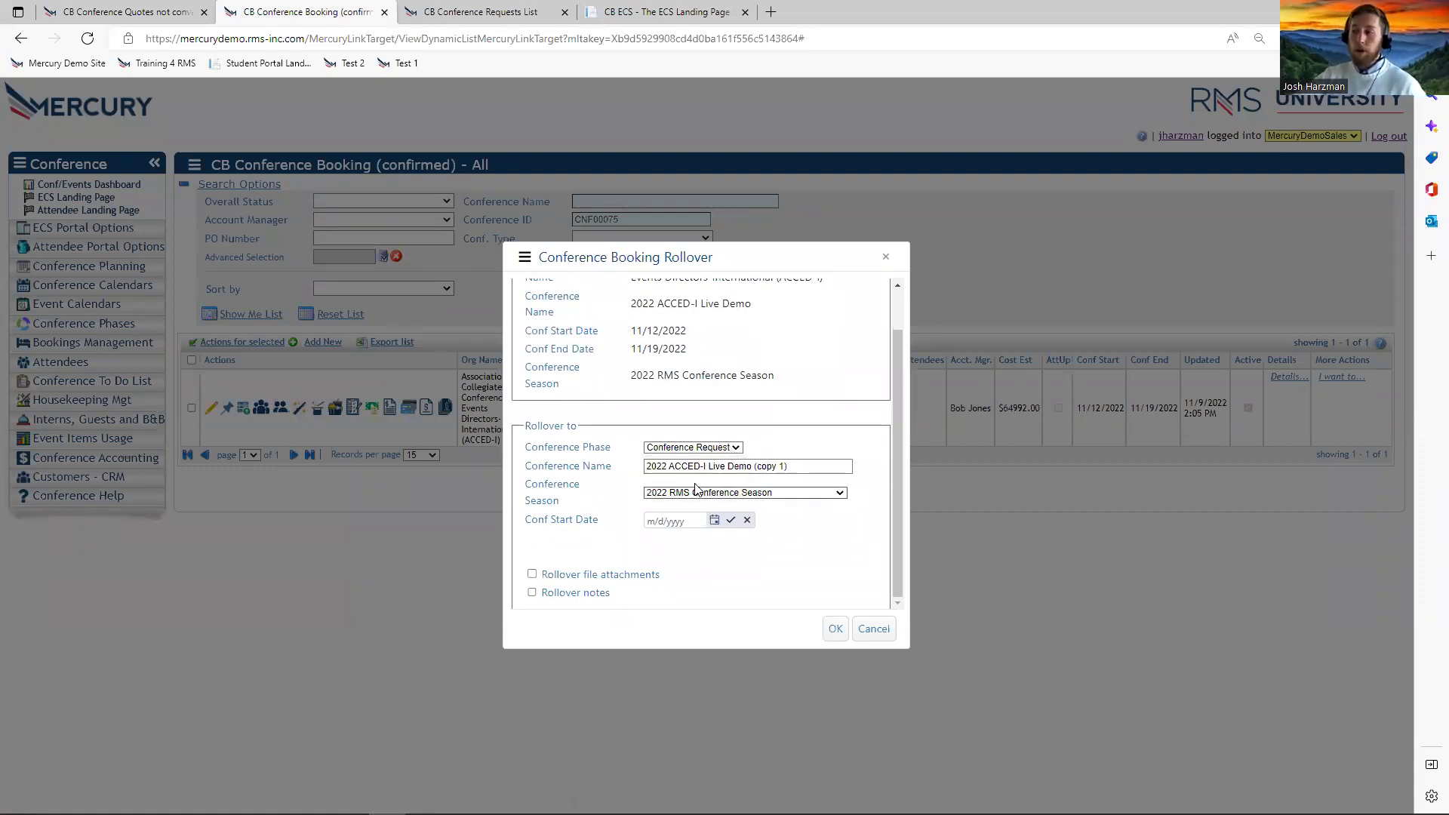
Name the rollover conference "2023 ACCED-I Live Demo BACK AGAIN!".
click(791, 466)
drag(791, 466, 750, 458)
key(BackSpace)
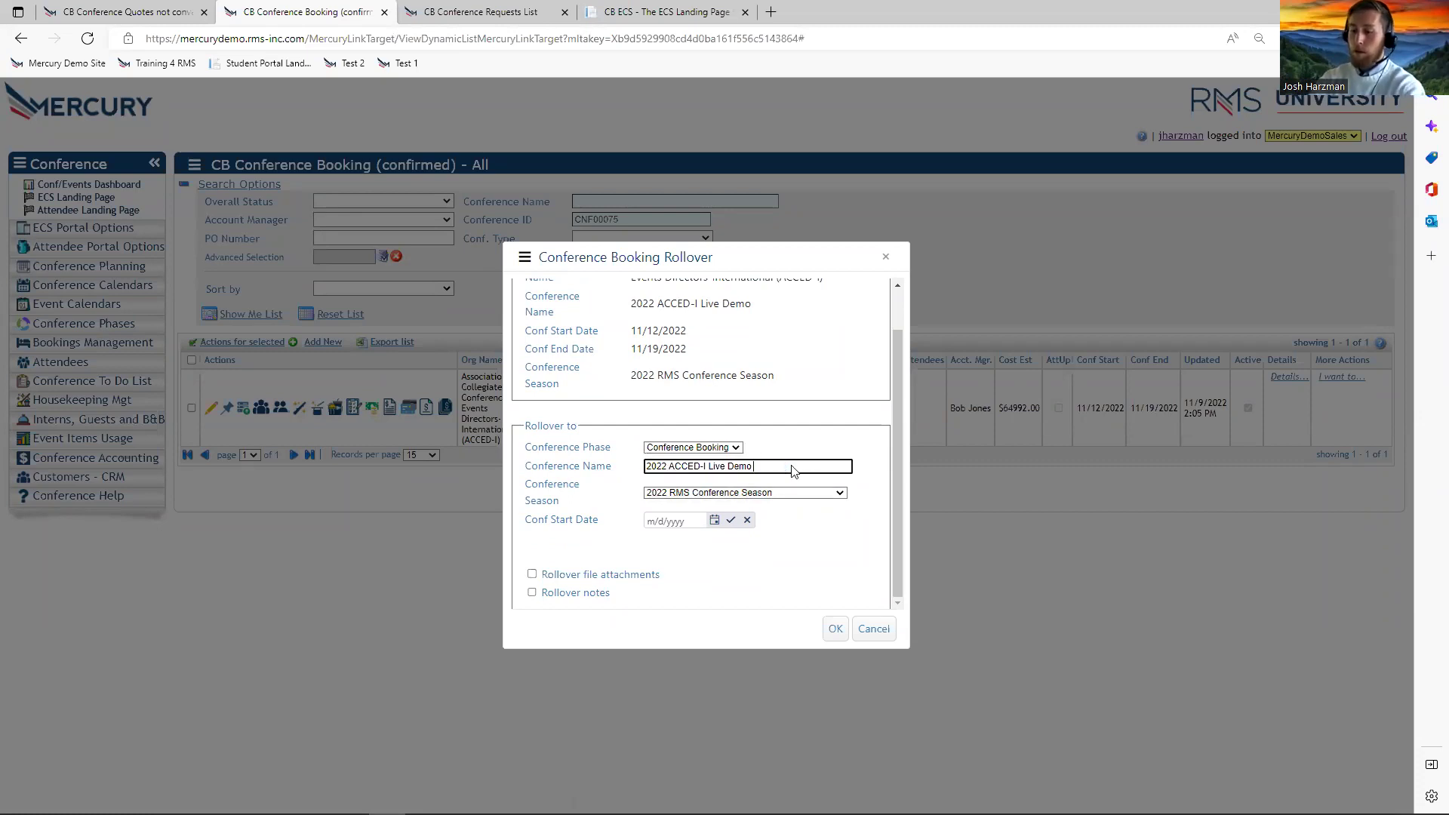
text(BACK AGAIN!)
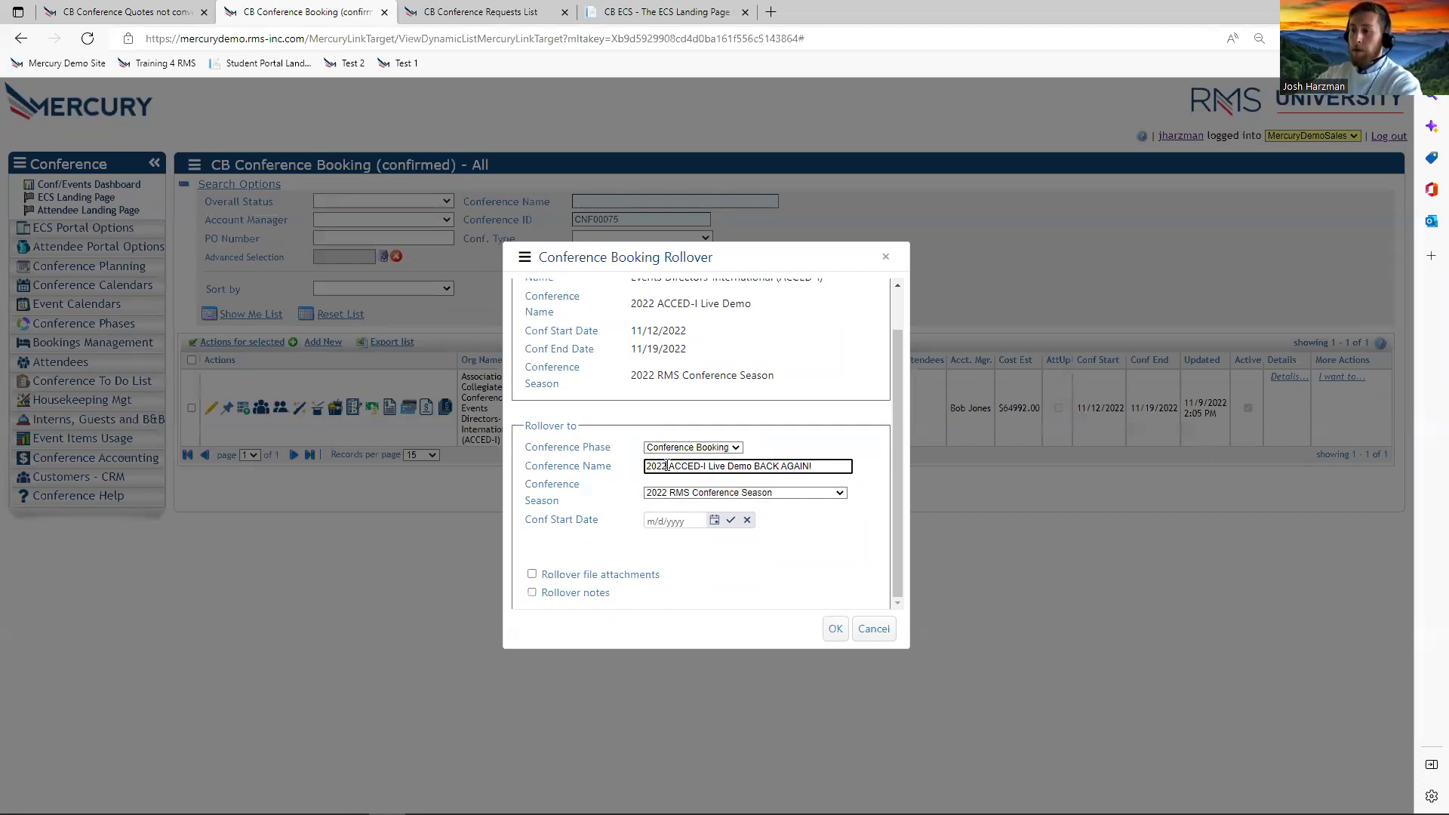
key(Home)
key(Right)
key(Right)
key(Right)
key(Right)
key(BackSpace)
text(3)
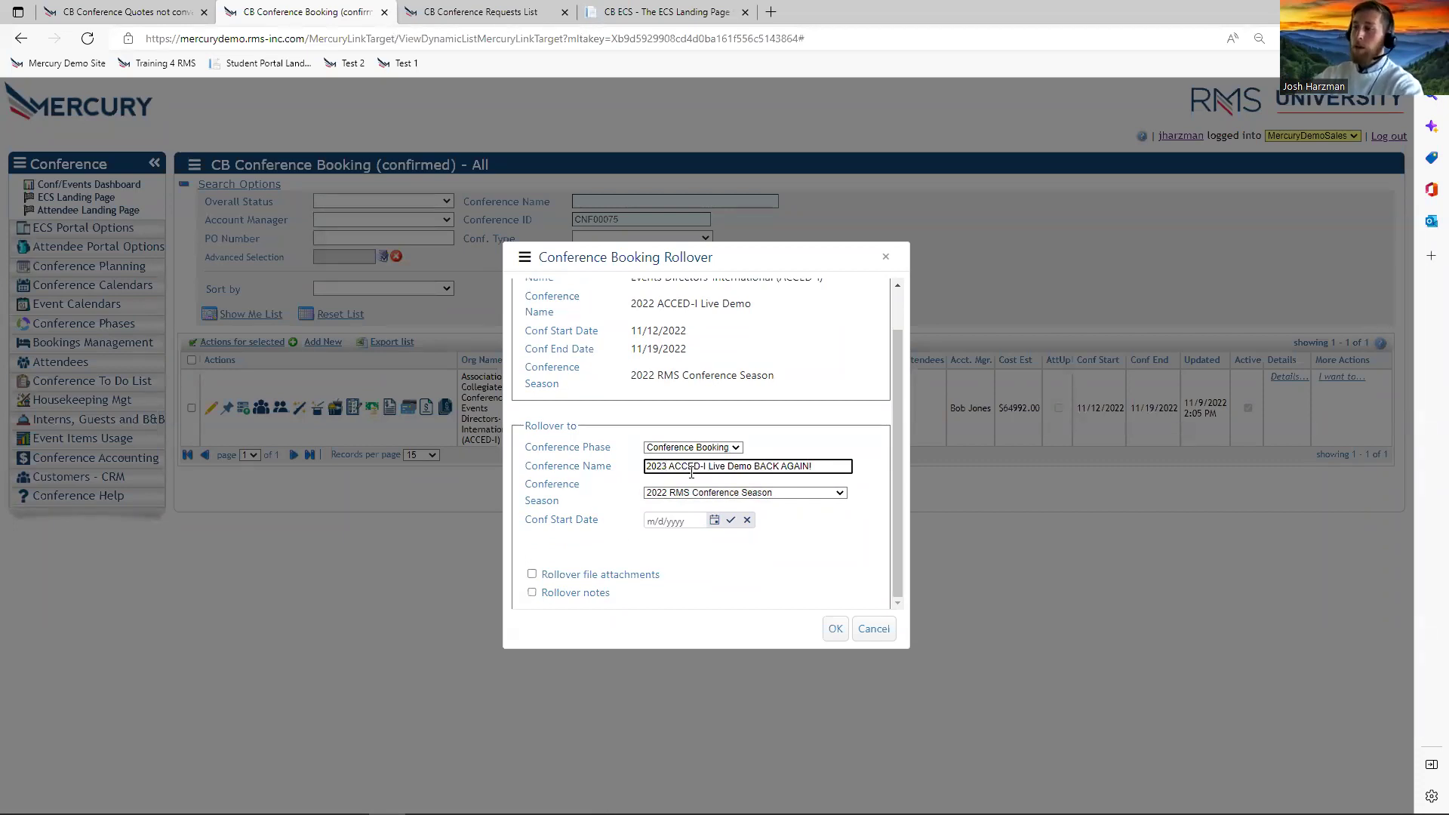
Set the rollover's conference start date to 11/11/2023.
drag(636, 326, 709, 330)
click(647, 341)
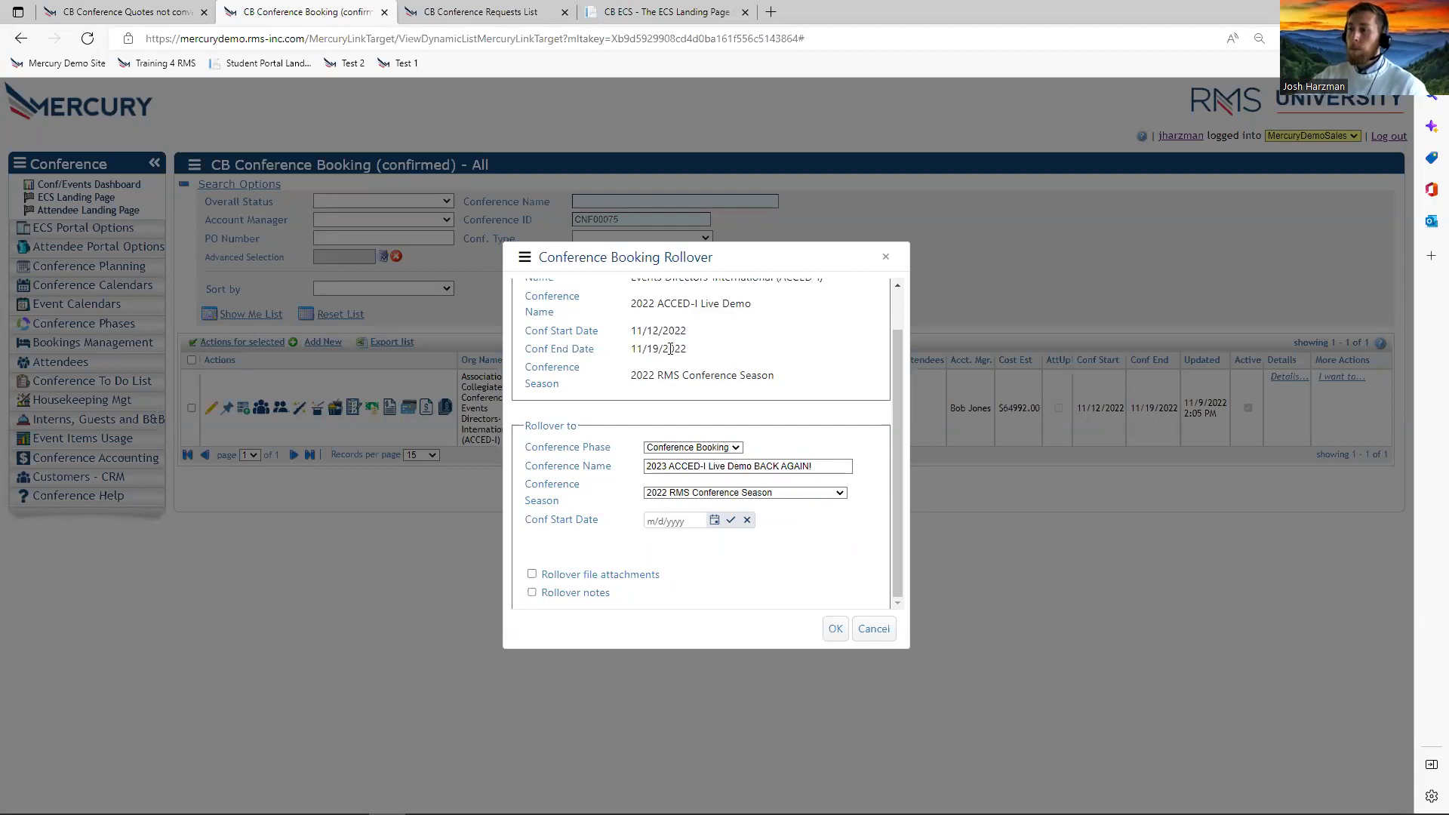
click(714, 520)
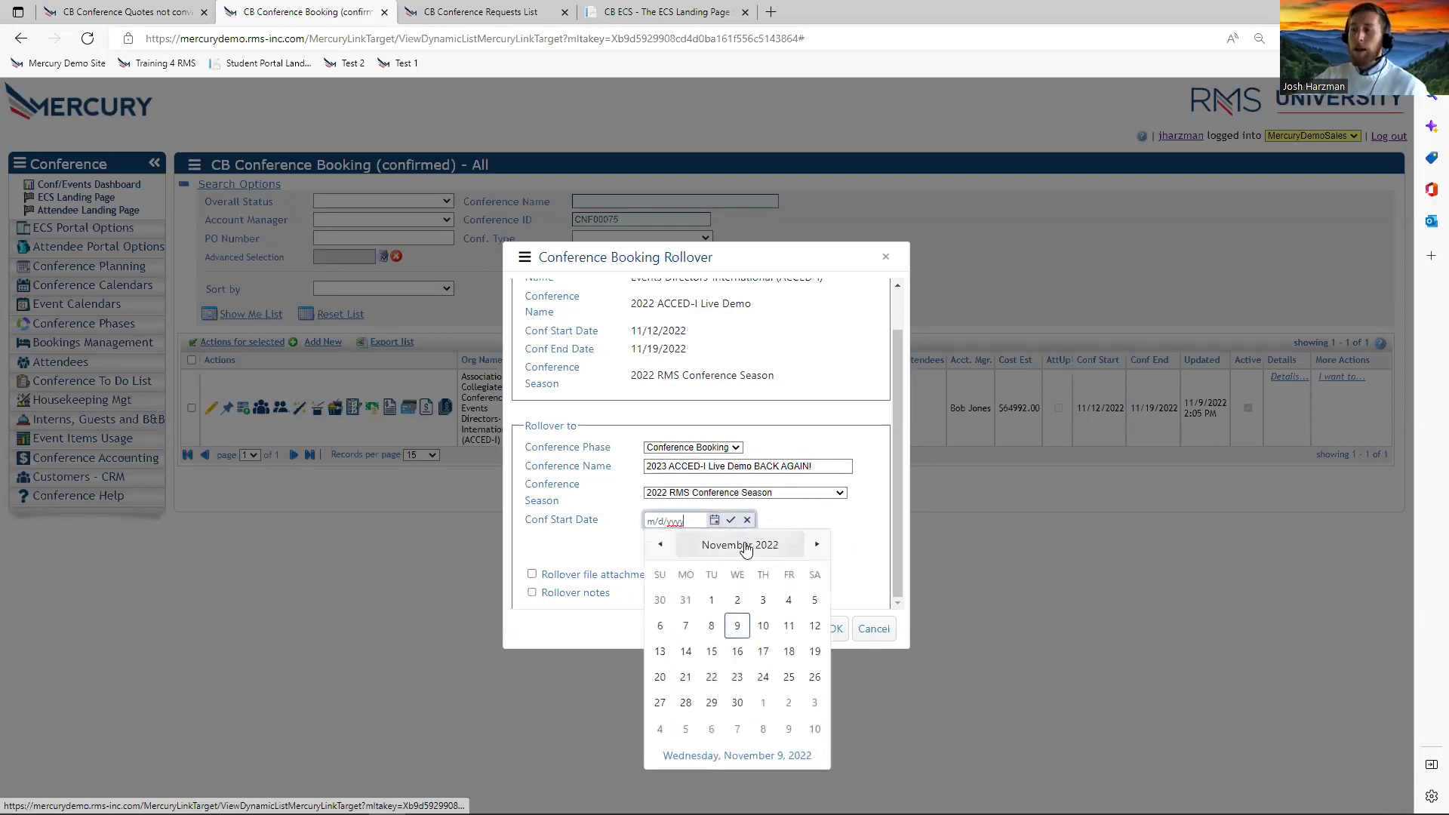
double_click(654, 331)
click(714, 520)
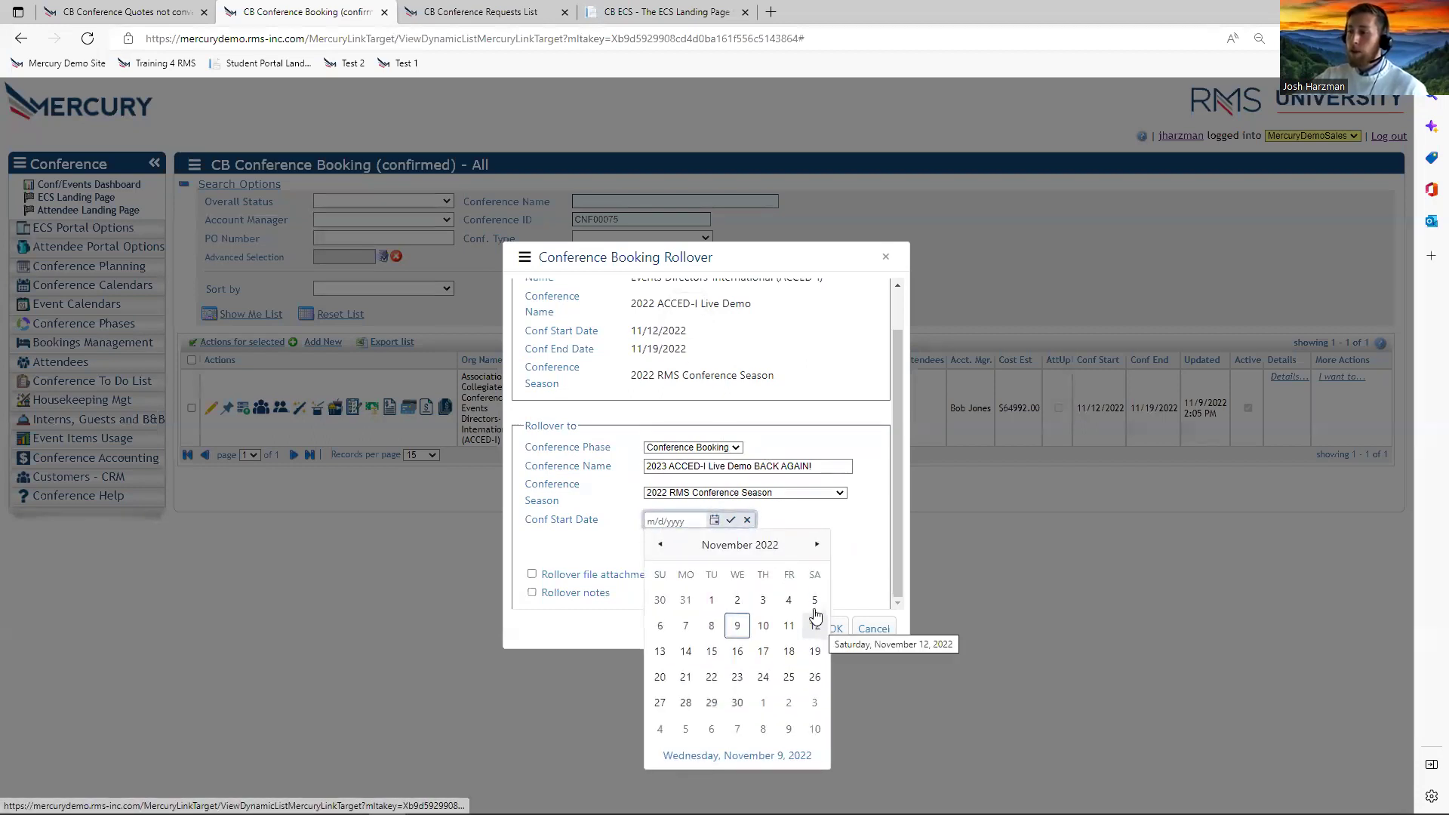
click(743, 550)
click(778, 552)
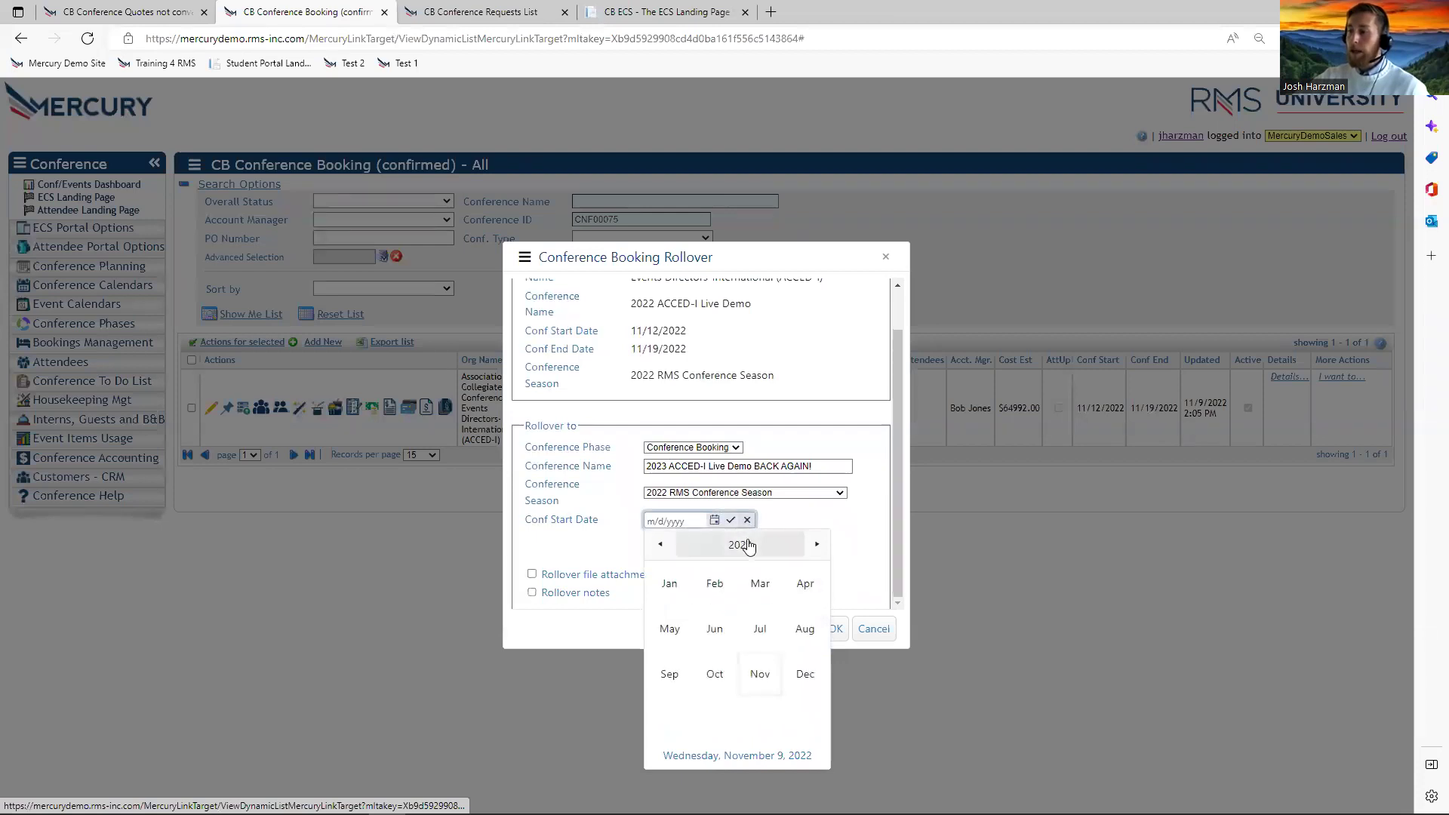
click(669, 629)
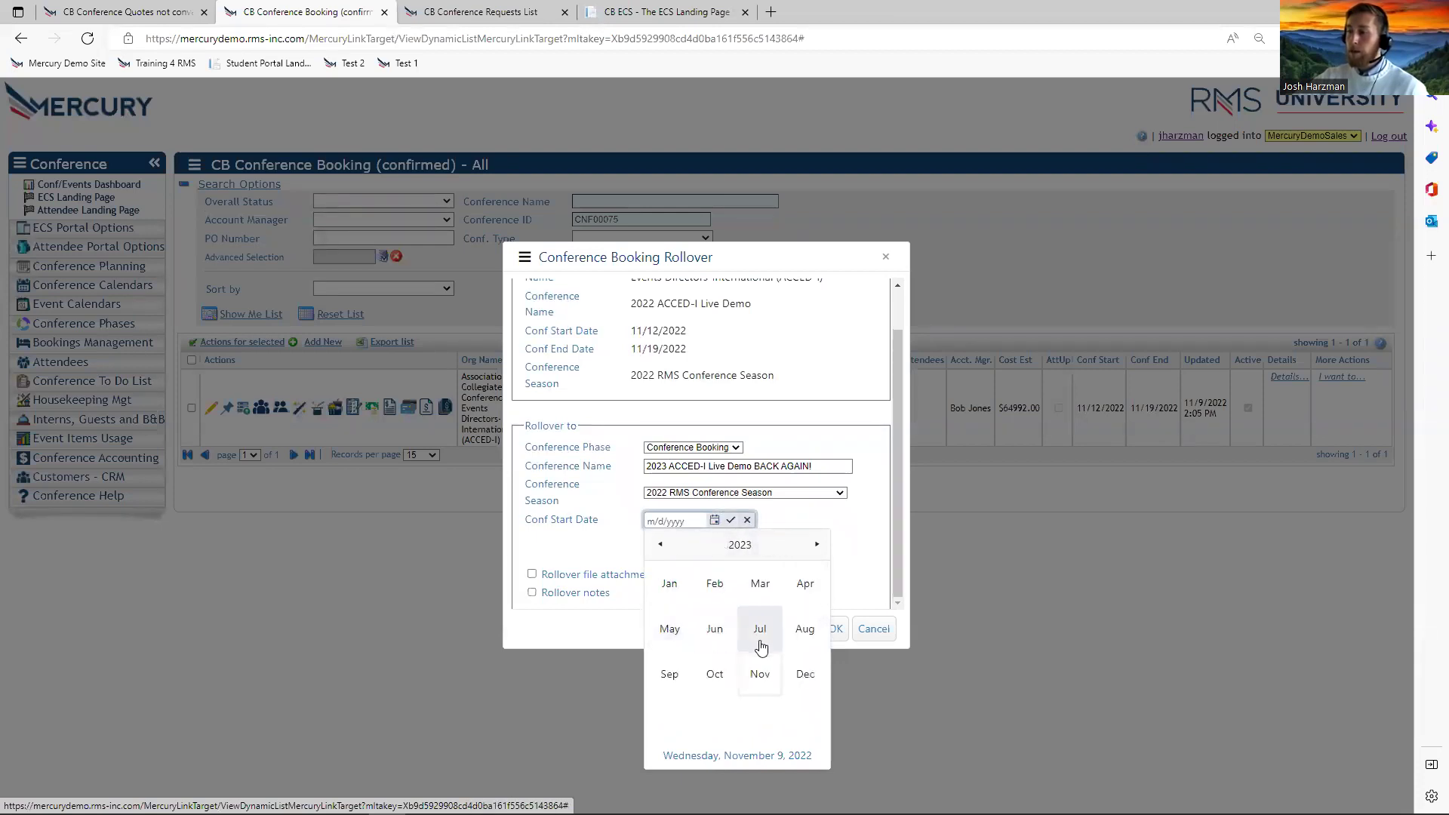
click(757, 674)
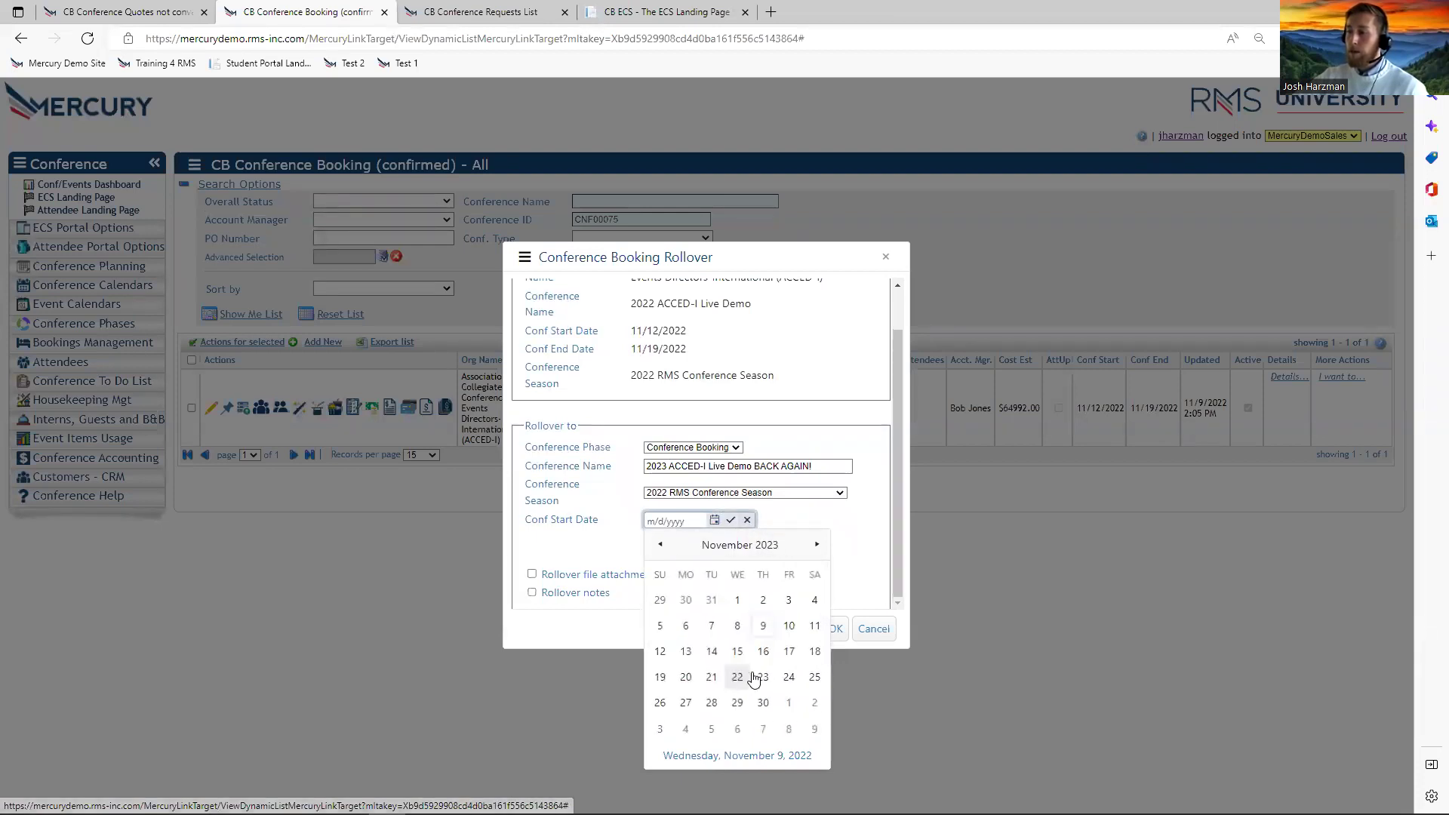
click(815, 629)
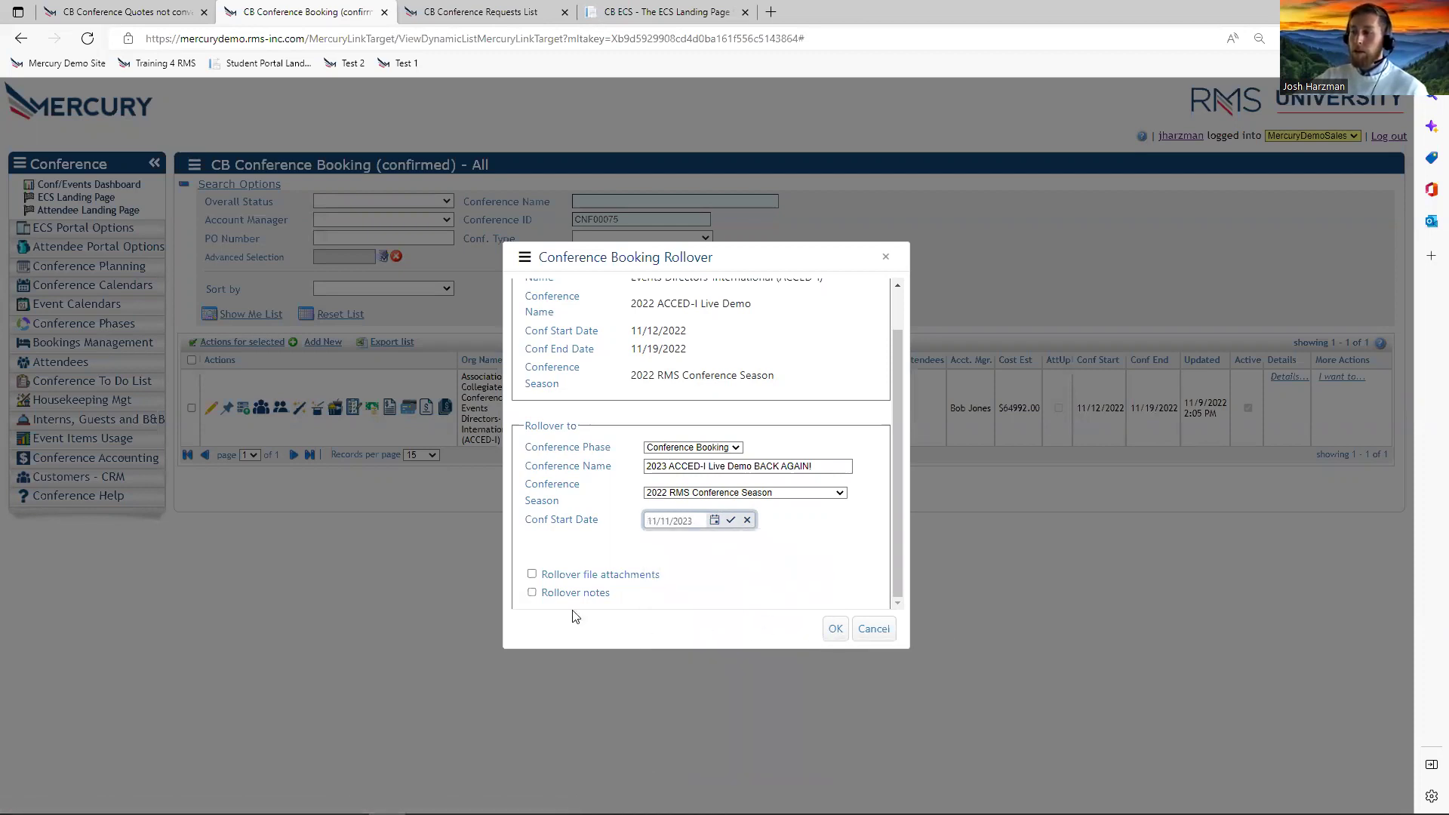
Include file attachments and notes in the rollover, create the new conference booking and dismiss the confirmation.
click(543, 577)
click(533, 593)
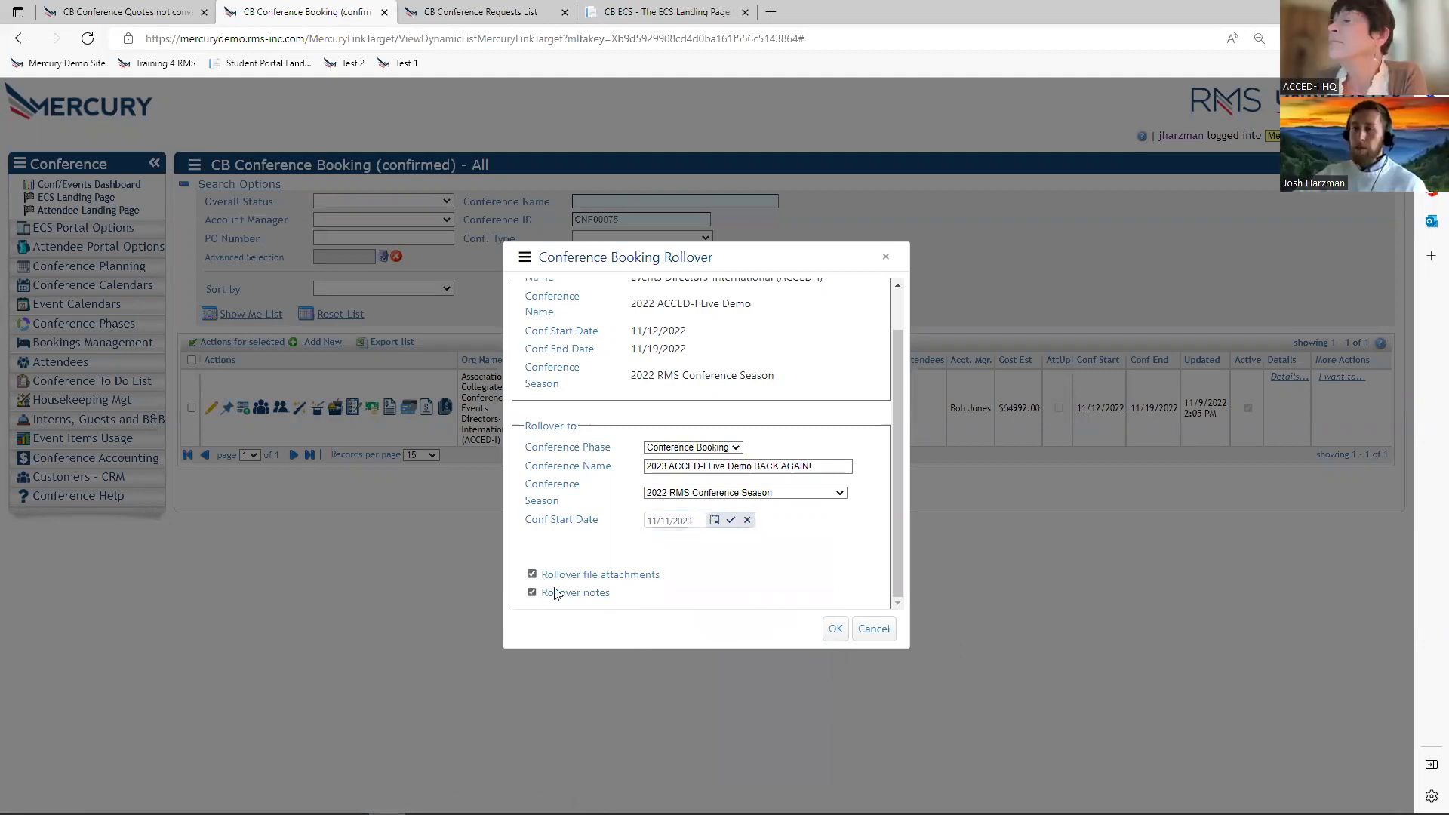
click(835, 628)
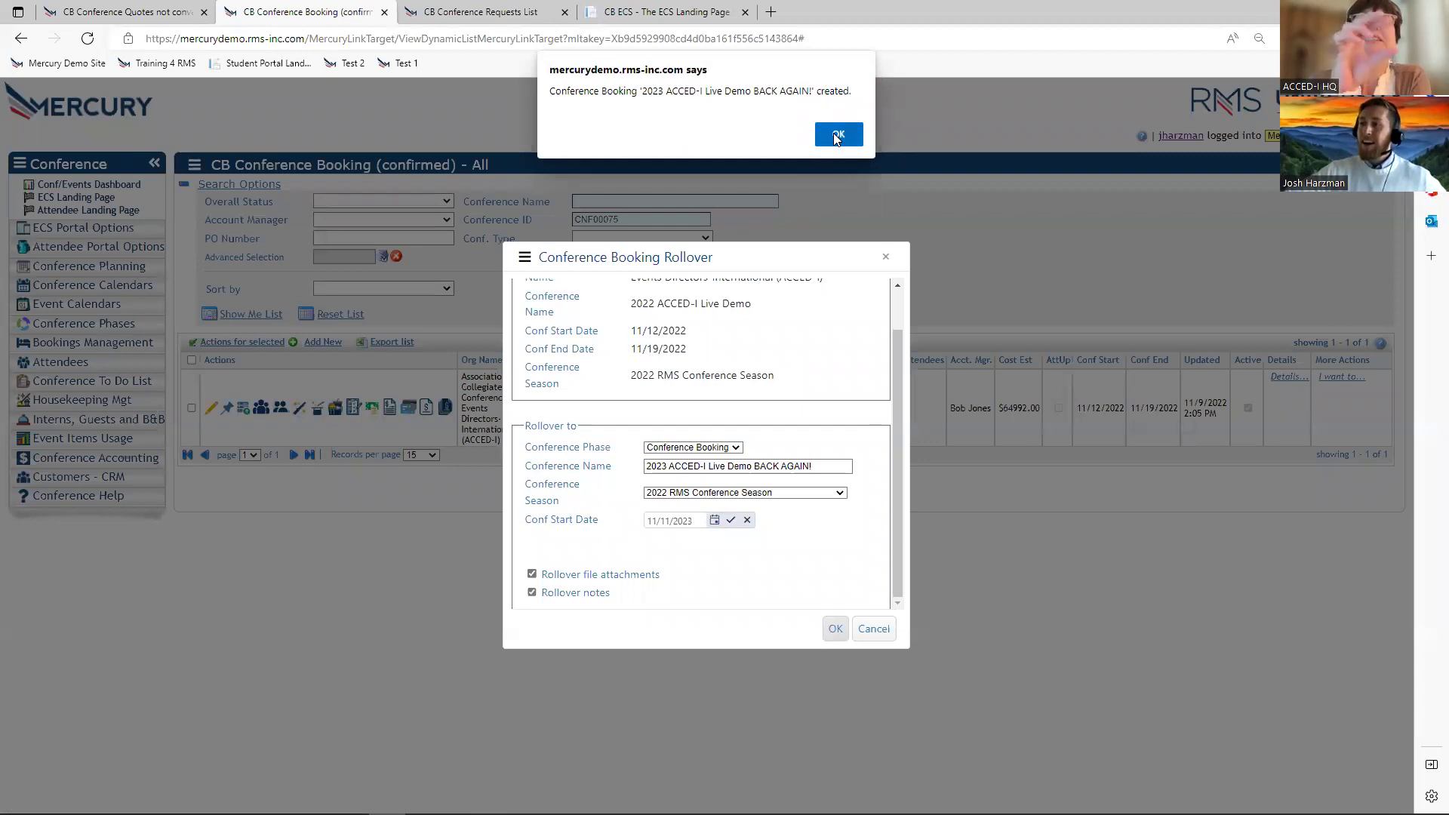
drag(570, 90, 793, 101)
click(659, 85)
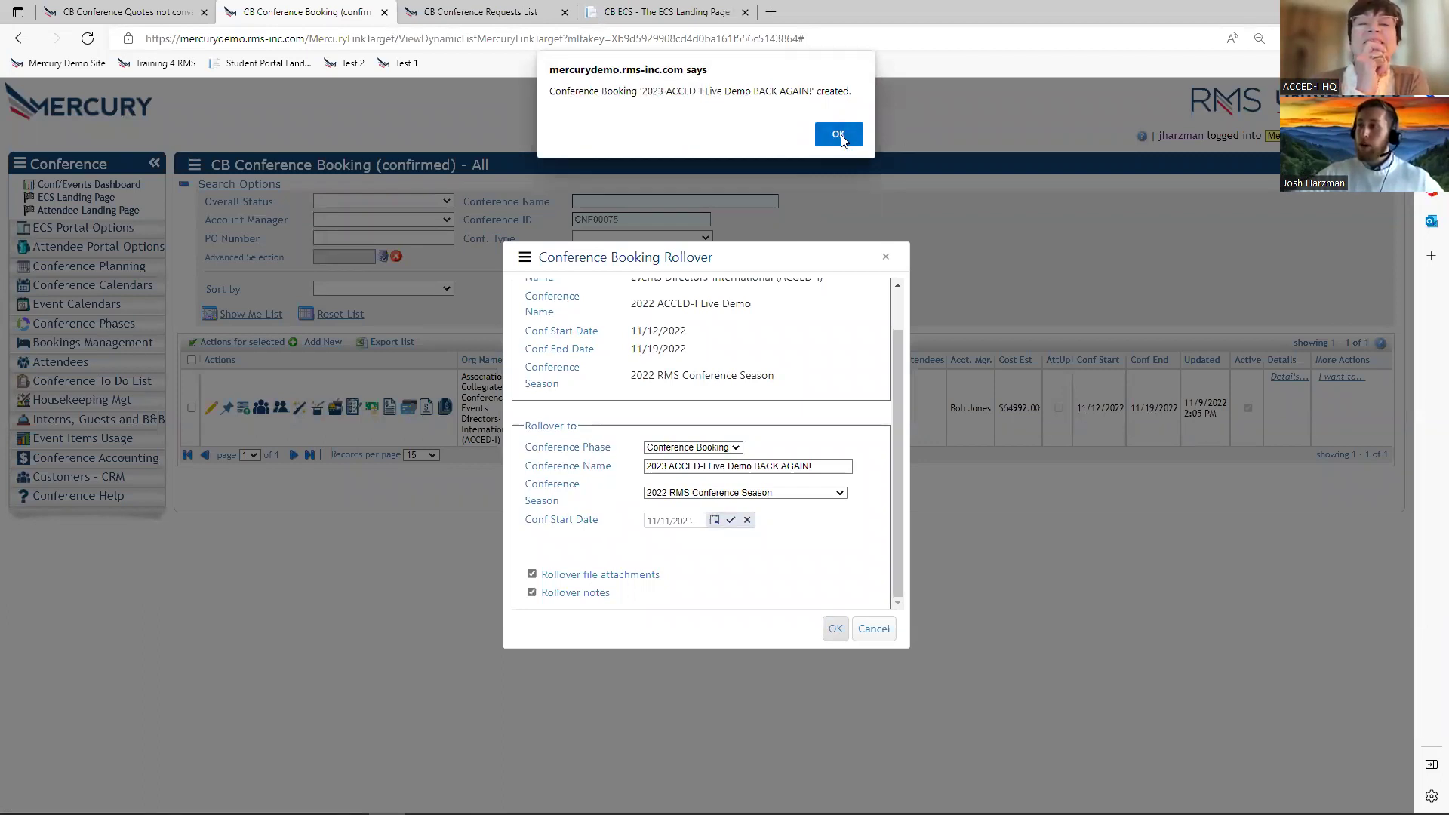
click(838, 135)
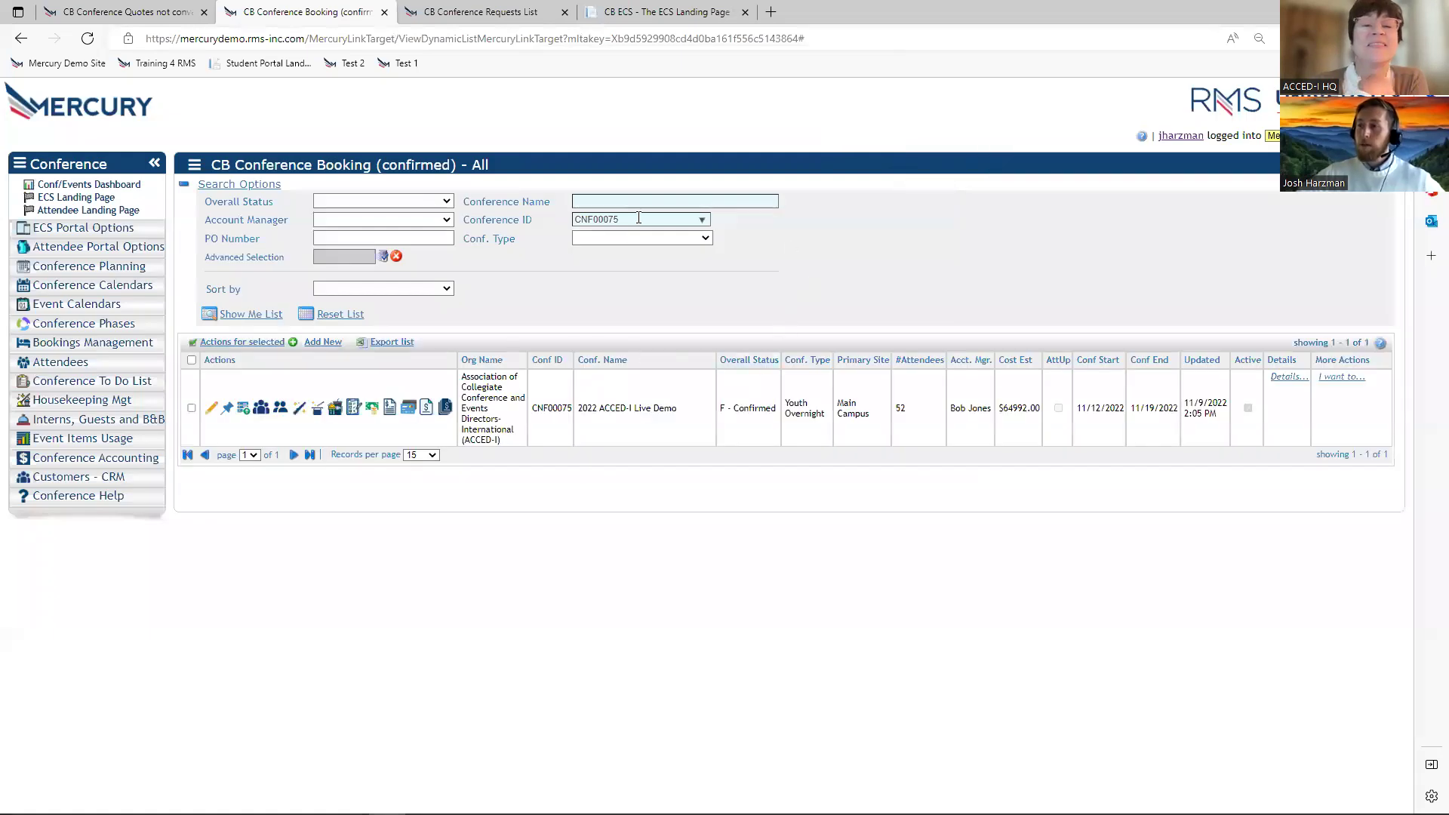
Clear the Conference ID filter, reset the booking list and locate the 2023 ACCED-I Live Demo BACK AGAIN! booking.
double_click(607, 219)
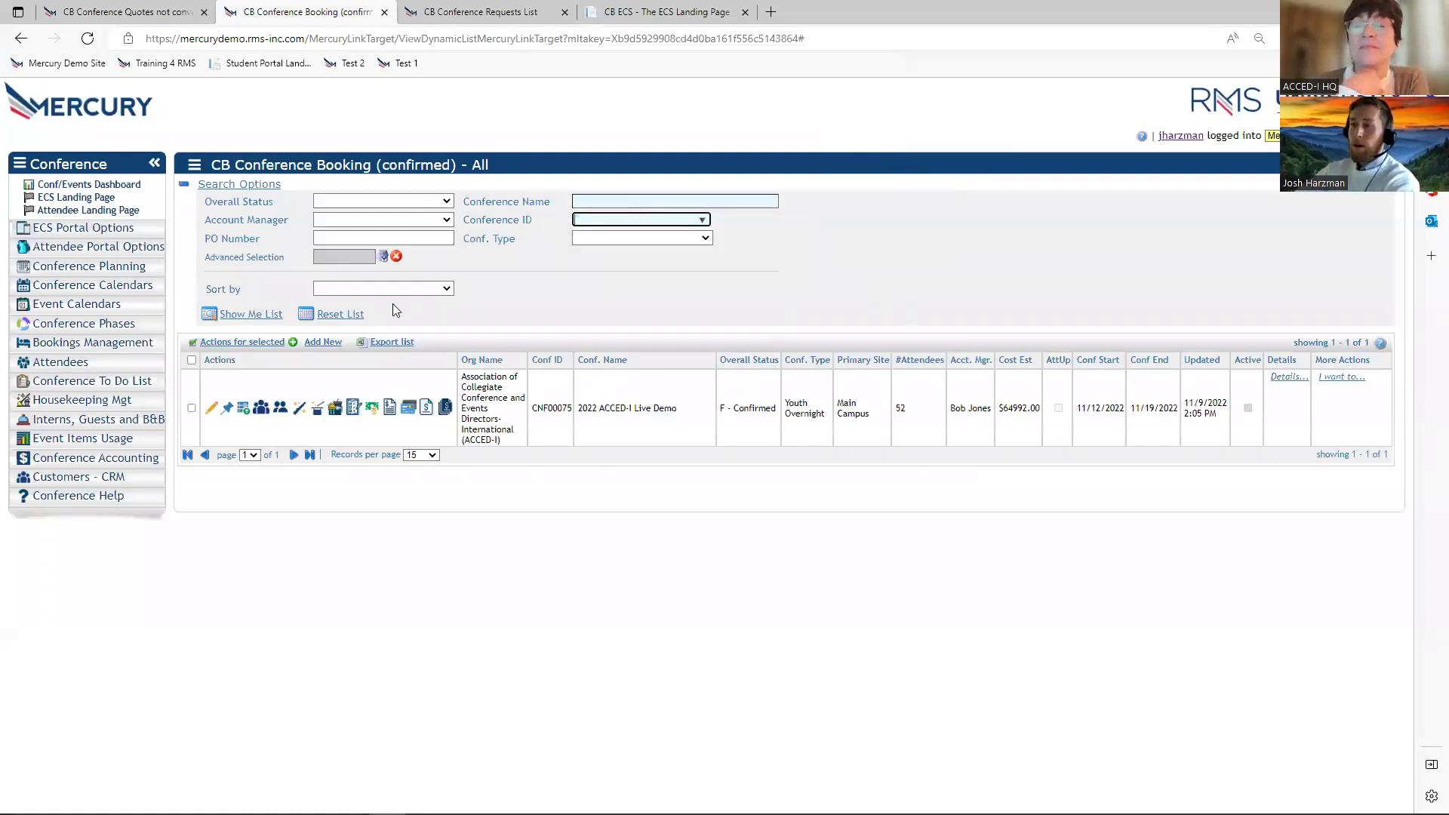
click(339, 315)
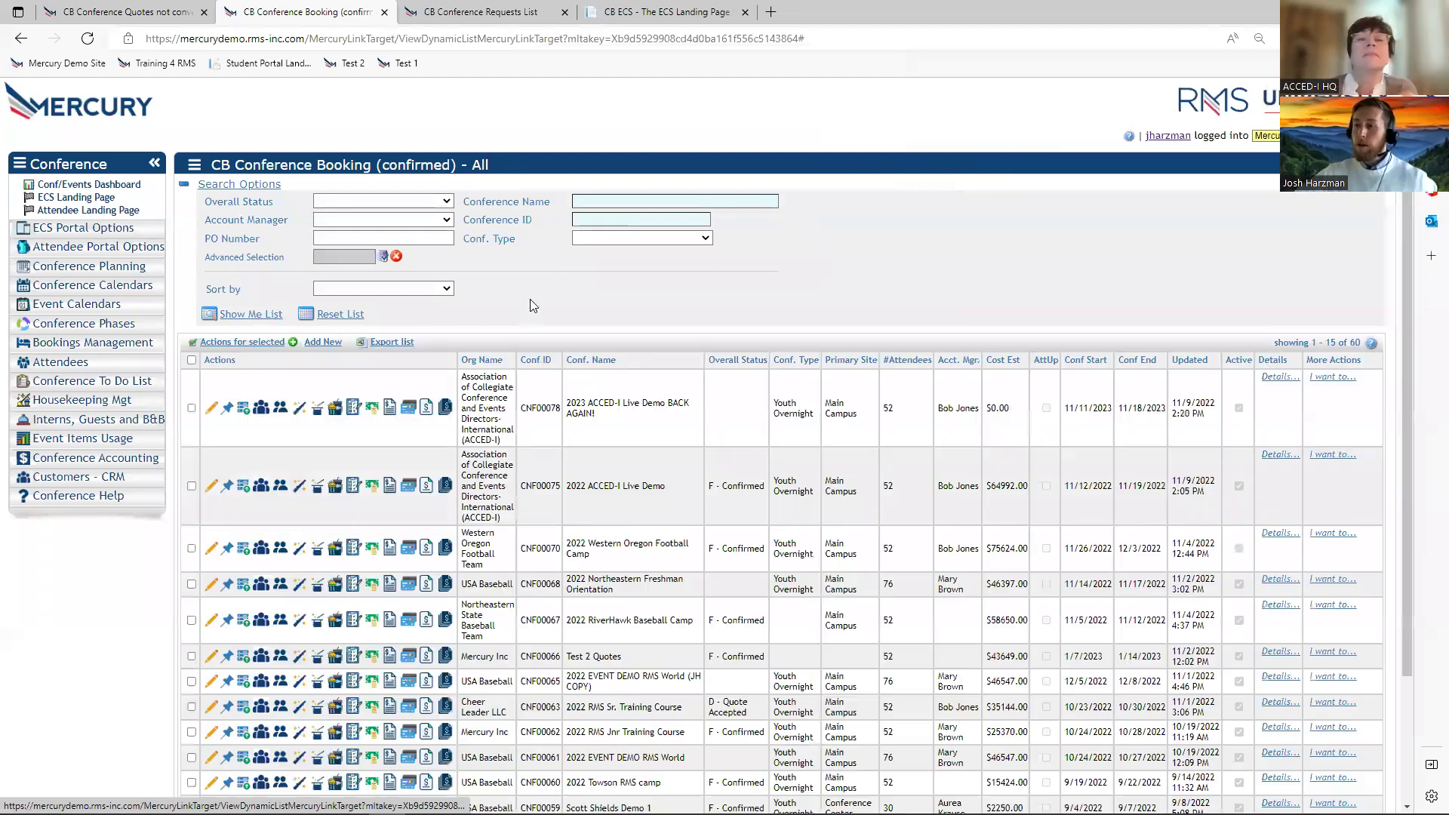
drag(567, 402, 651, 419)
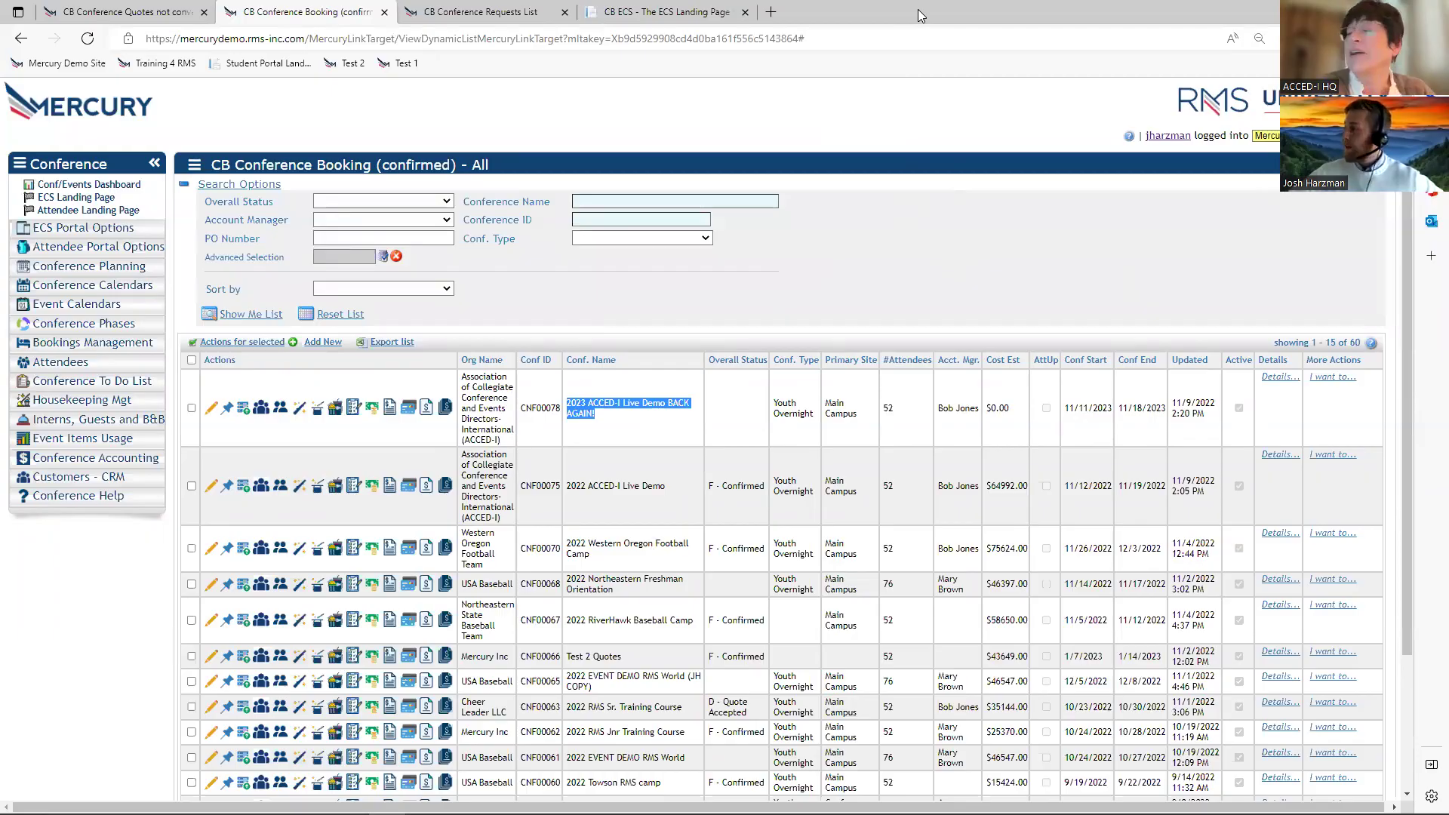
key(alt+Tab)
click(1363, 290)
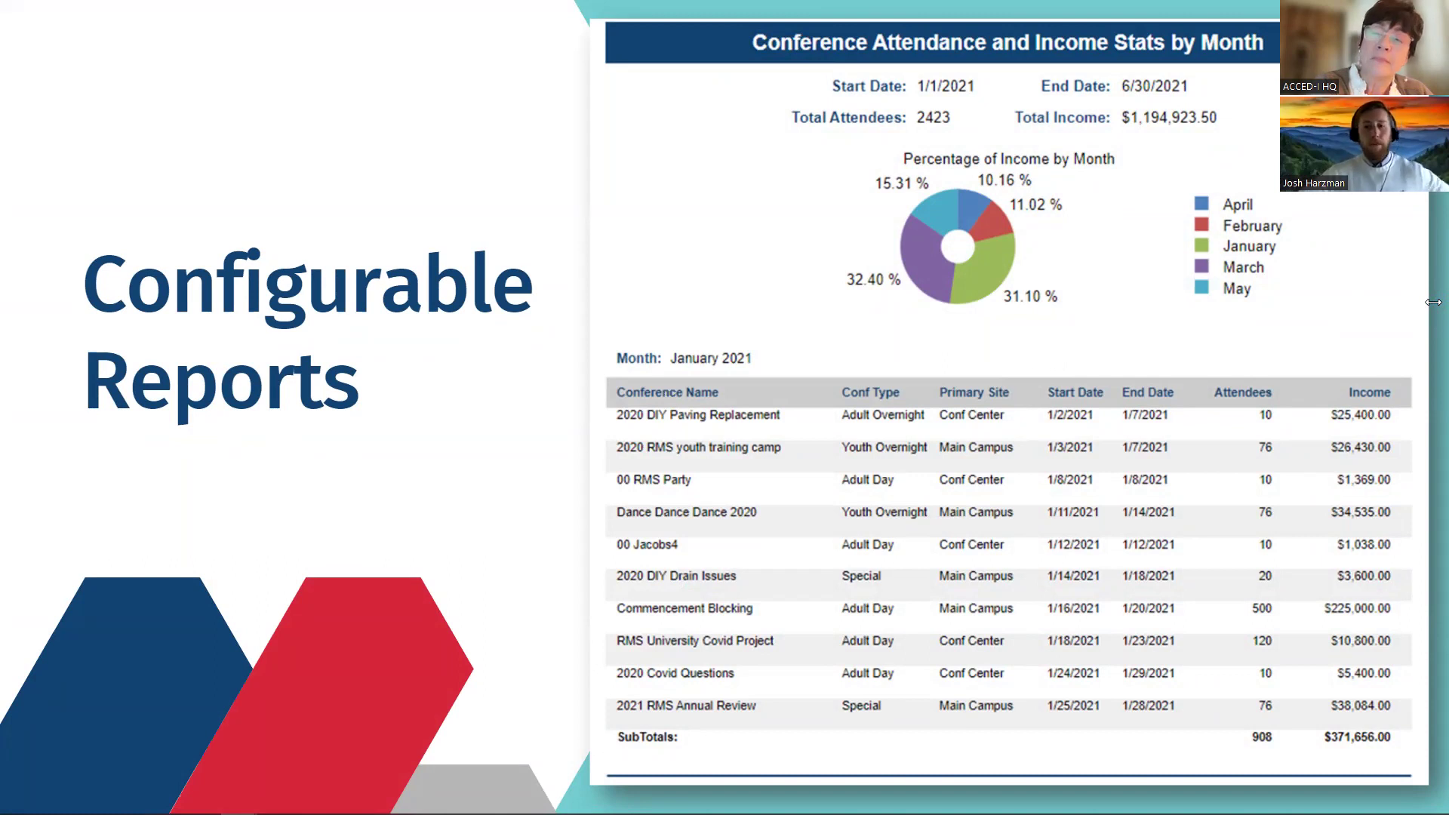
click(1406, 321)
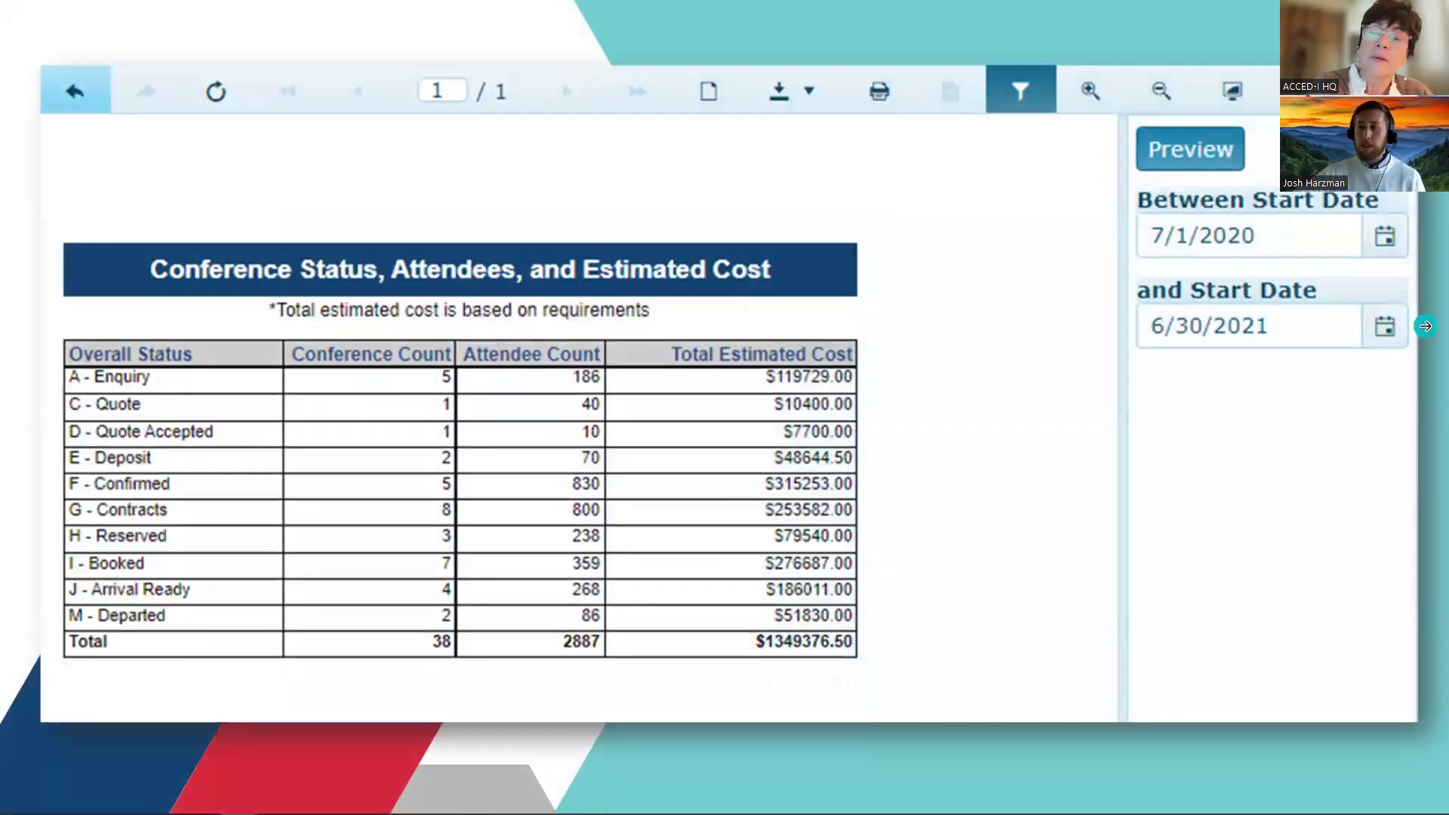
click(1425, 326)
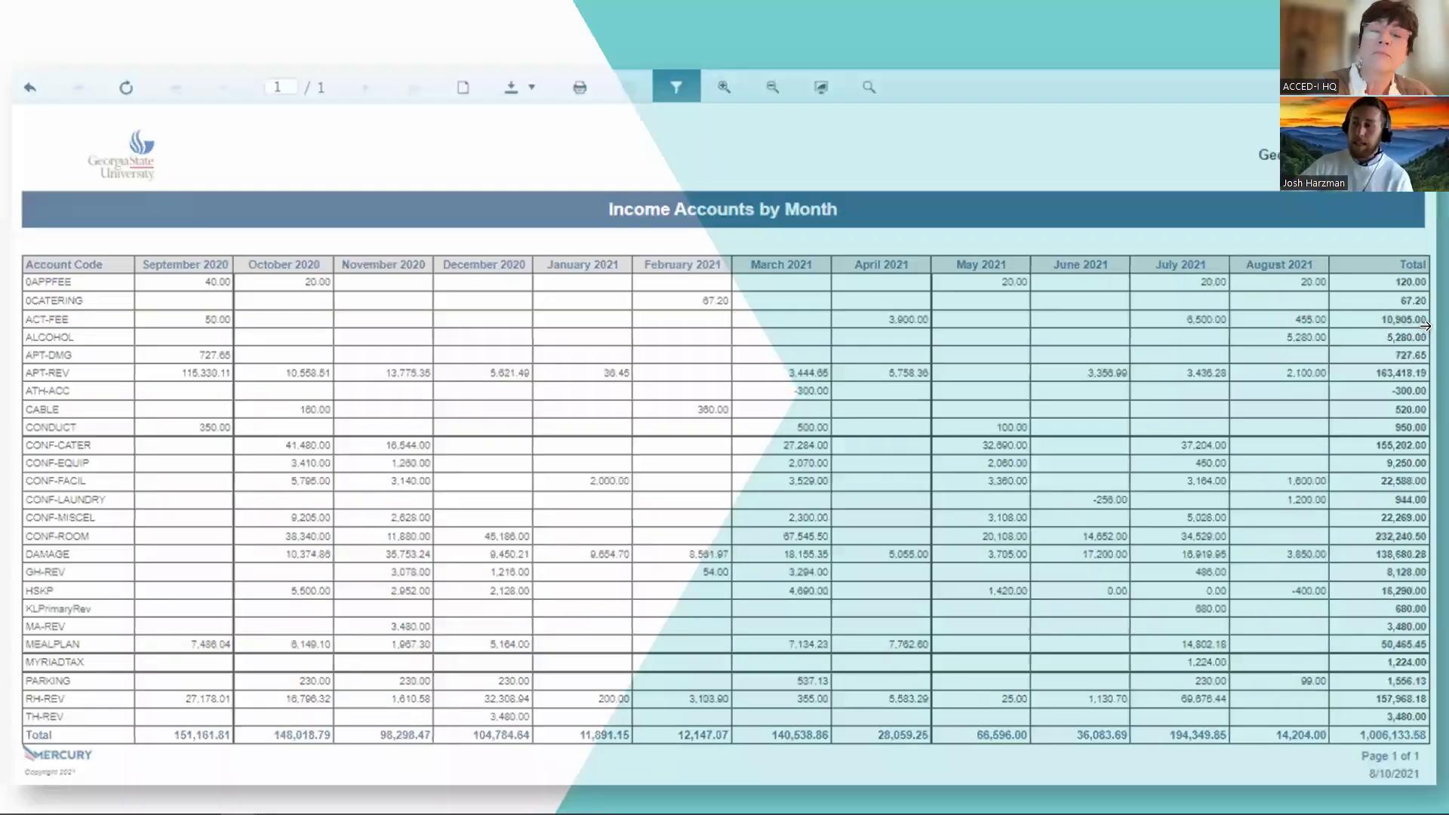
click(1413, 325)
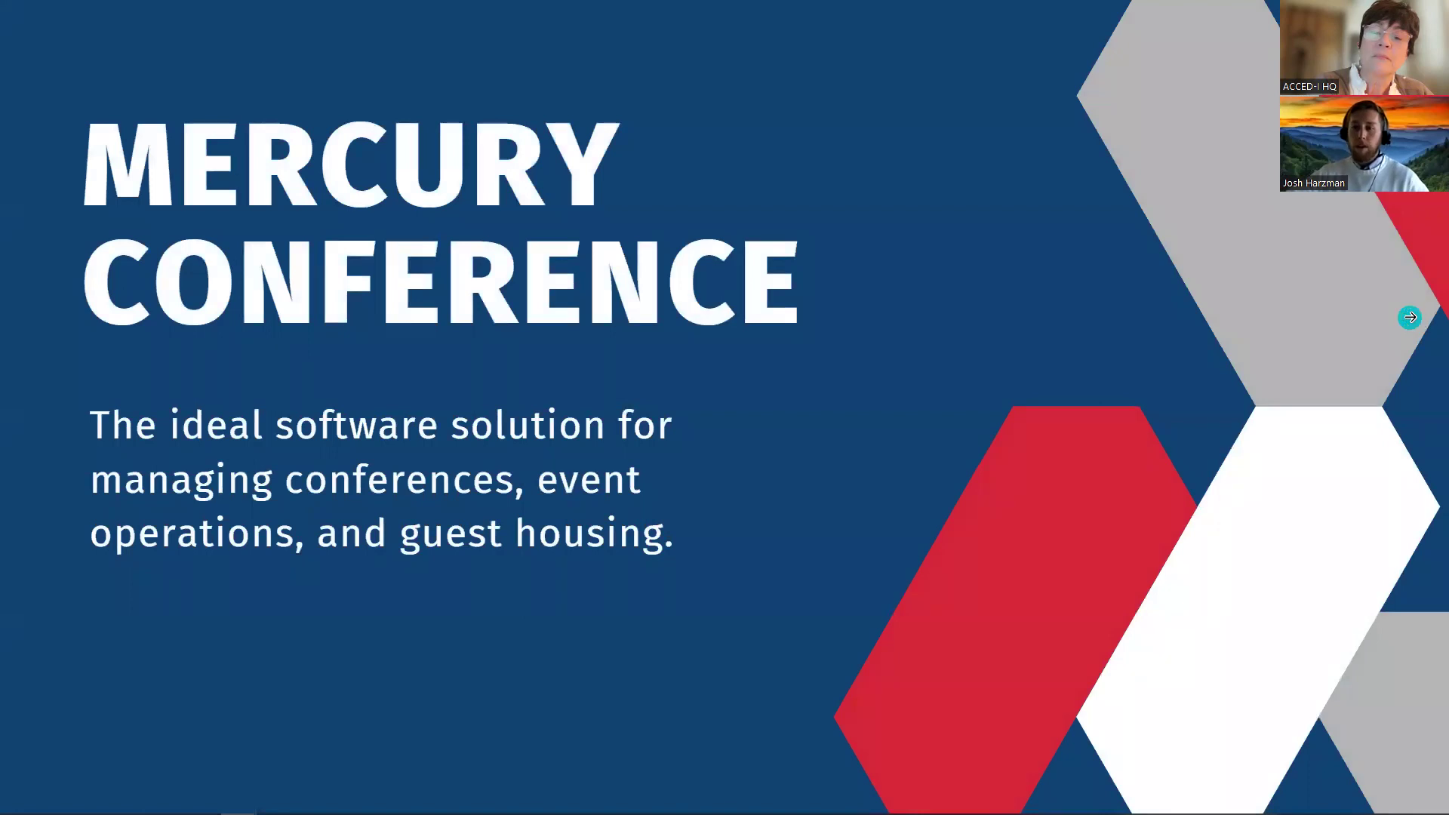
click(1410, 317)
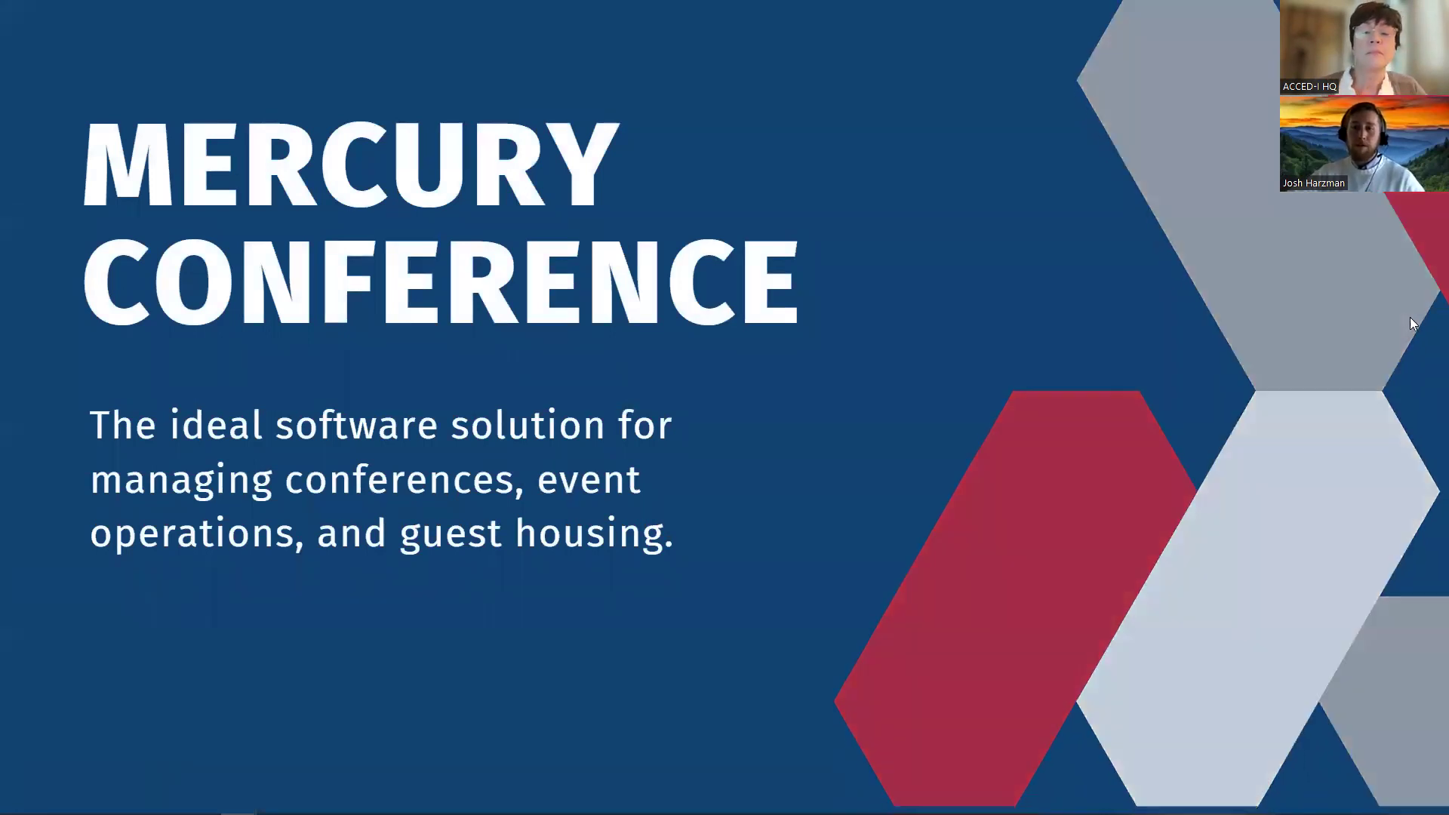